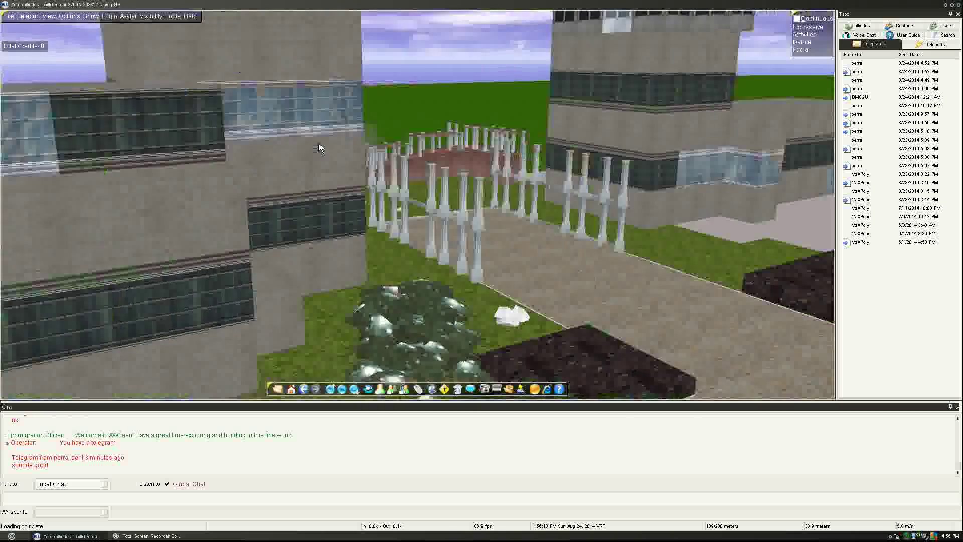
Examine the paved plaza's patterned floor, dark block border and surrounding open grass from above
{"action": "key", "text": "Up"}
{"action": "key", "text": "Up"}
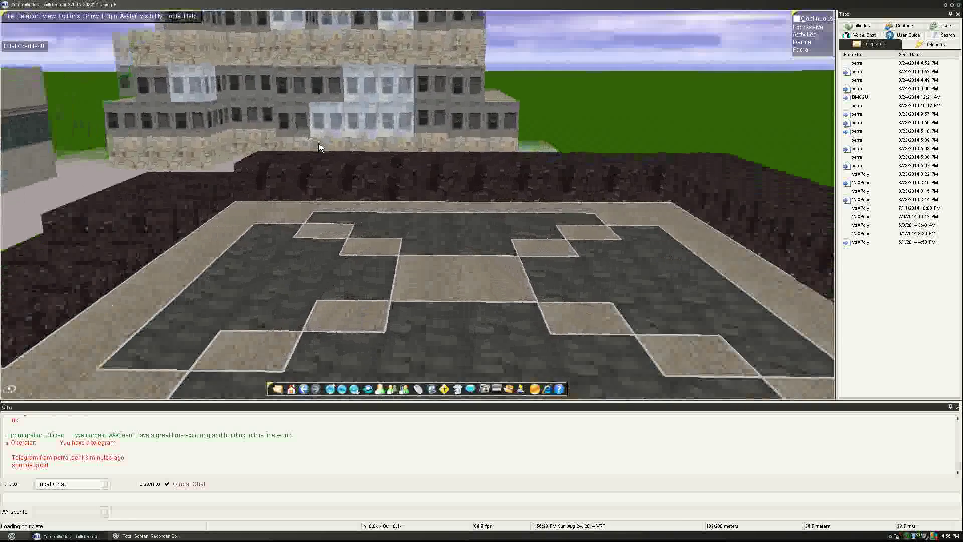
{"action": "key", "text": "Page_Down"}
{"action": "key", "text": "Down"}
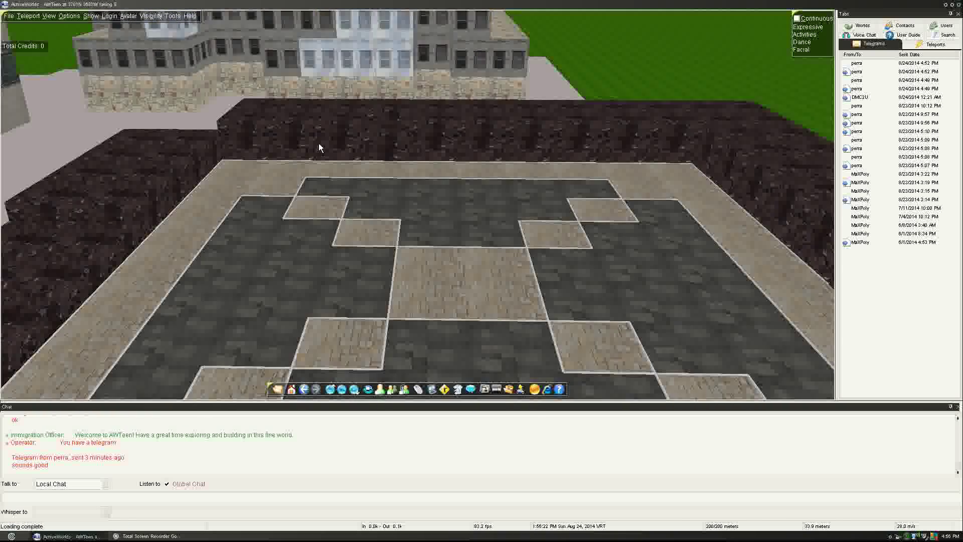
{"action": "key", "text": "KP_Add"}
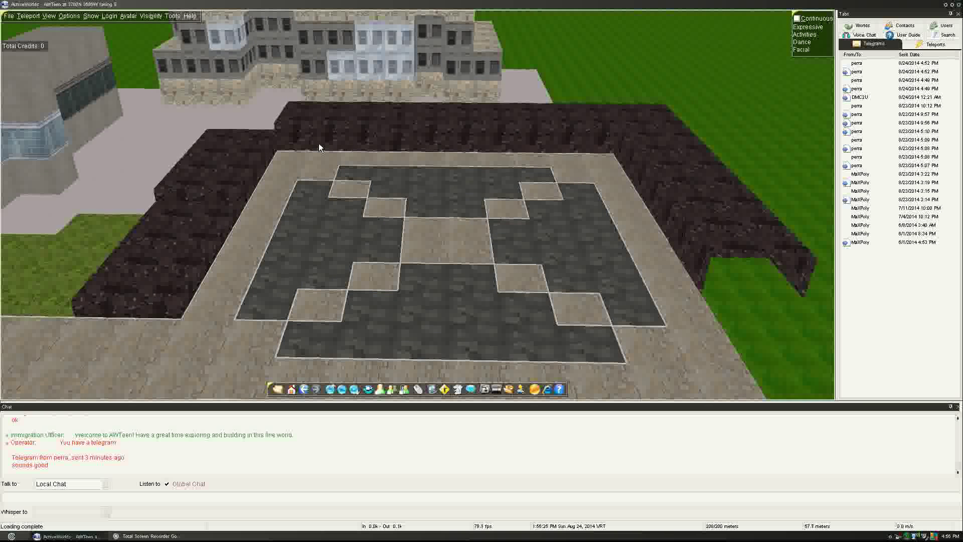
{"action": "key", "text": "Up"}
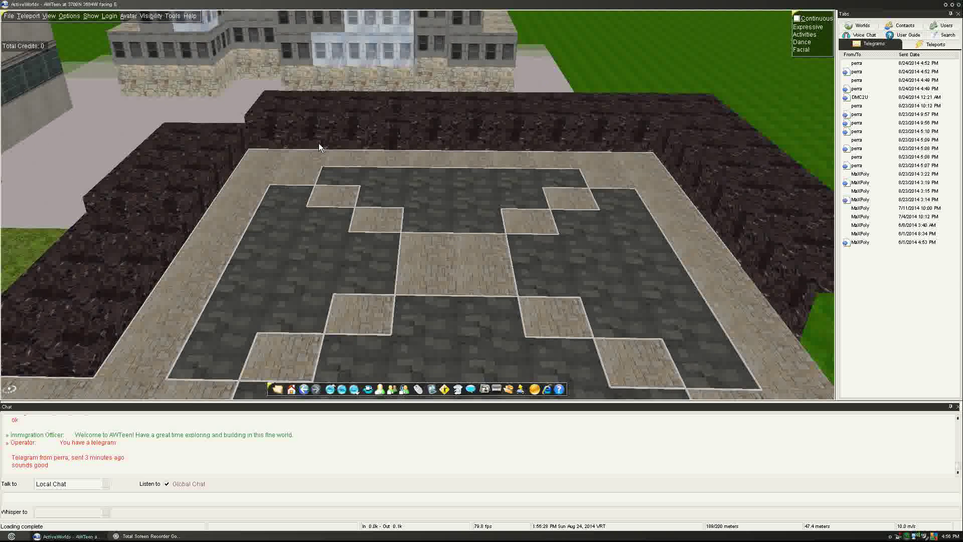
{"action": "key", "text": "KP_Add"}
{"action": "key", "text": "Page_Down"}
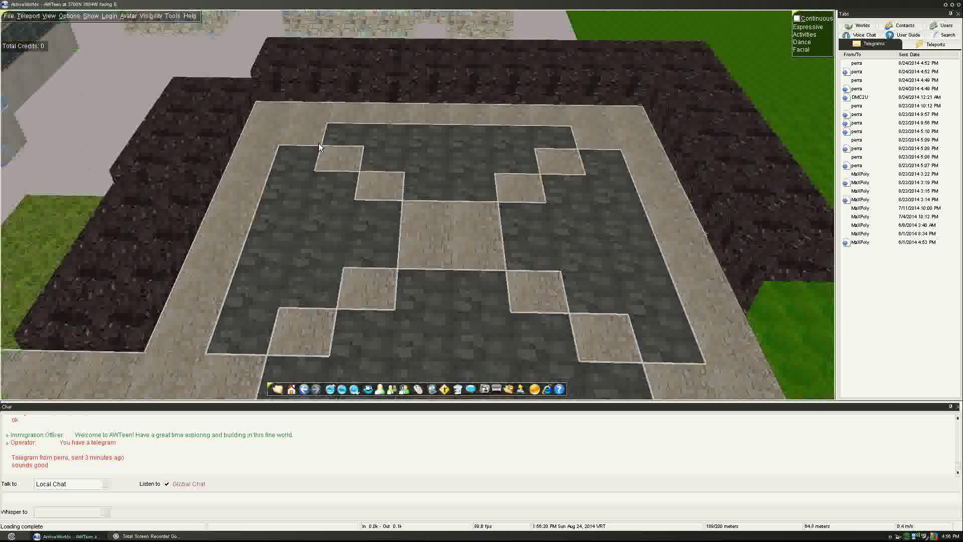
{"action": "key", "text": "KP_Add"}
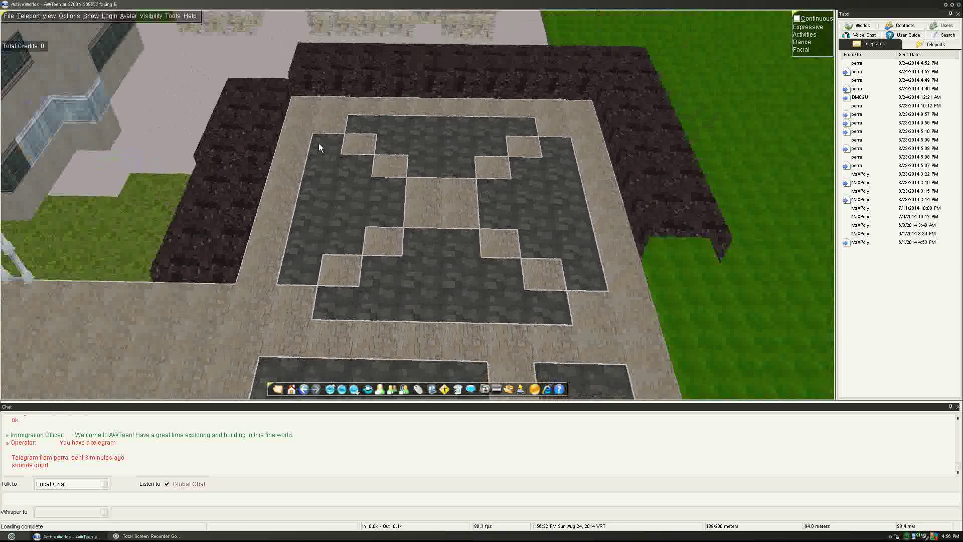
{"action": "key", "text": "Page_Down"}
{"action": "key", "text": "KP_Add"}
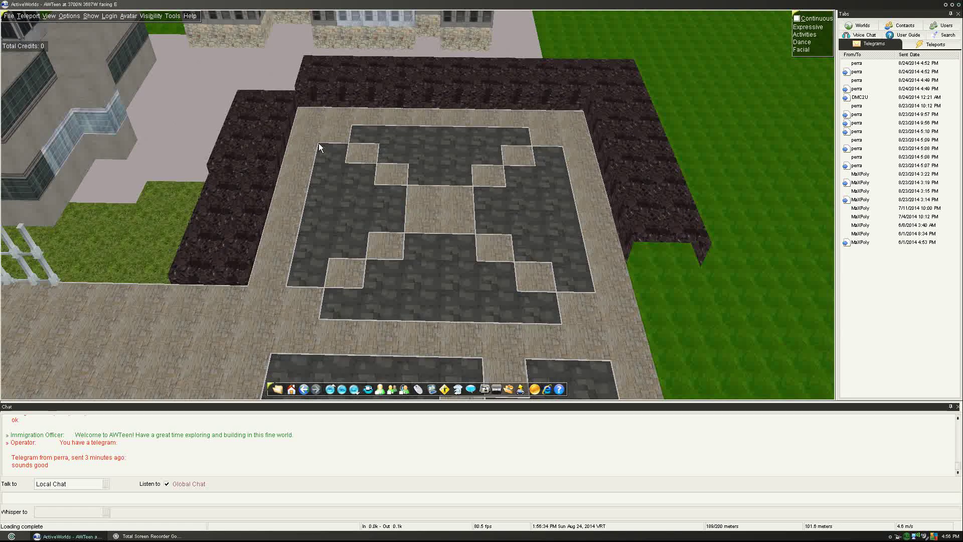
{"action": "key", "text": "KP_Add"}
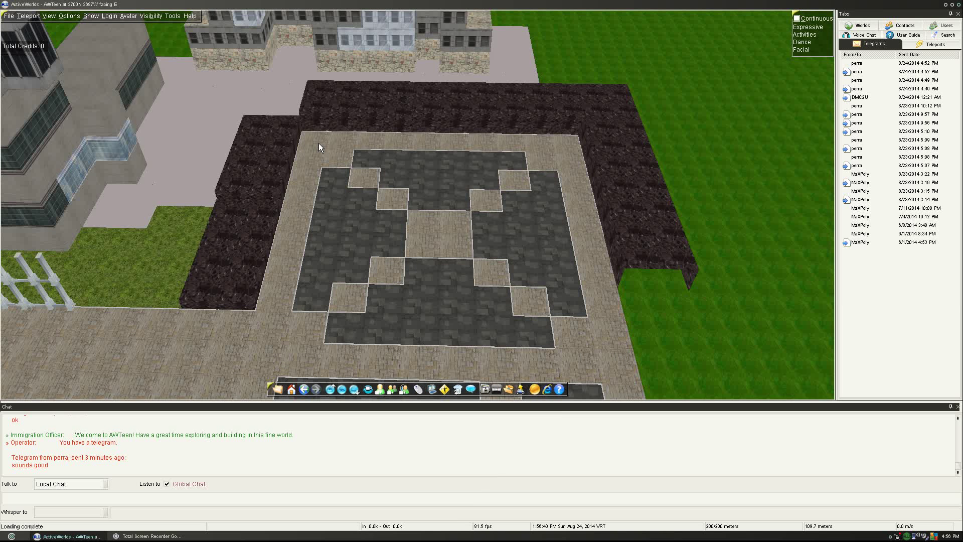
{"action": "key", "text": "Up"}
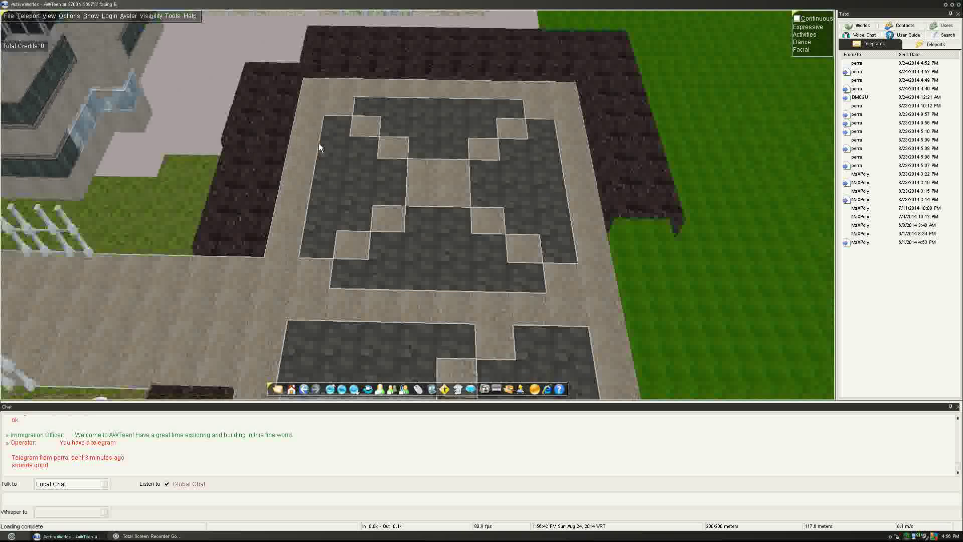
{"action": "key", "text": "KP_Subtract"}
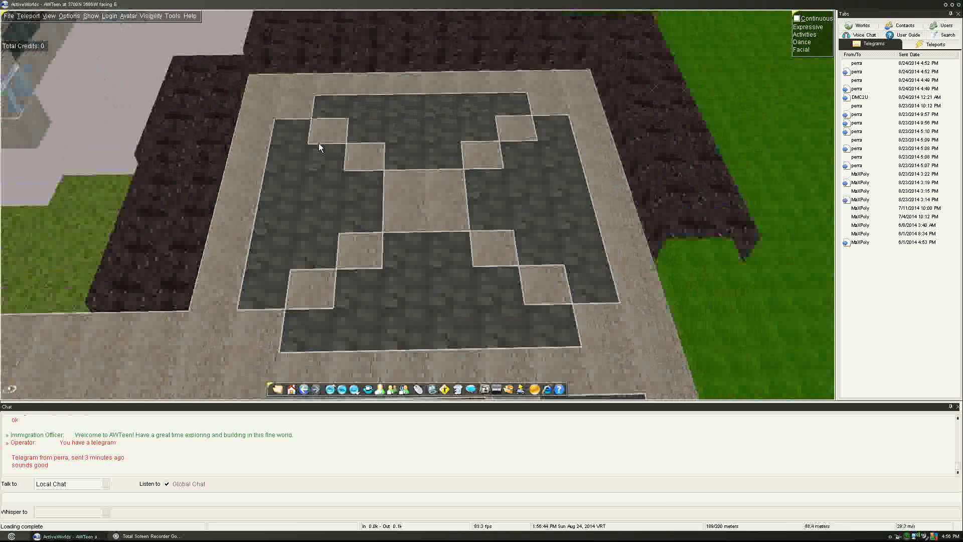
{"action": "key", "text": "Down"}
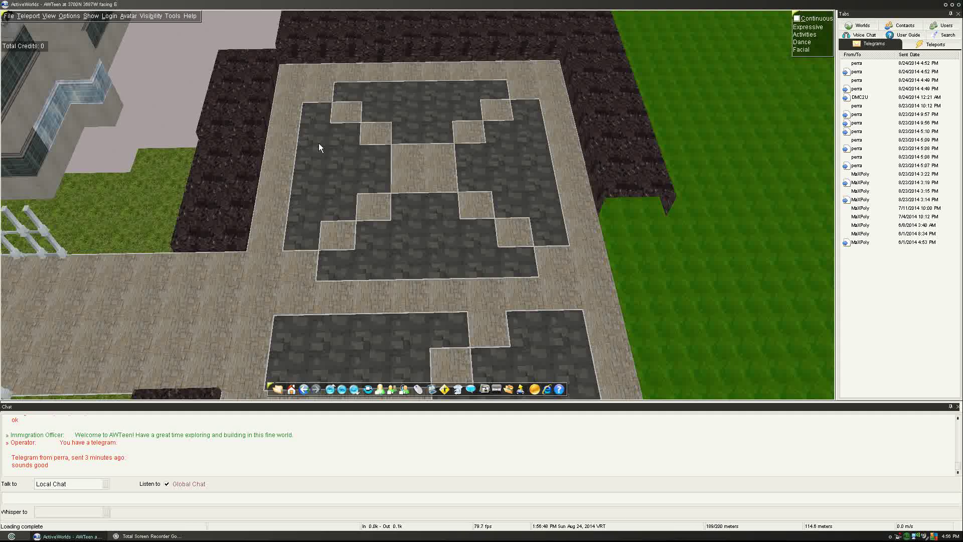
{"action": "key", "text": "KP_Subtract"}
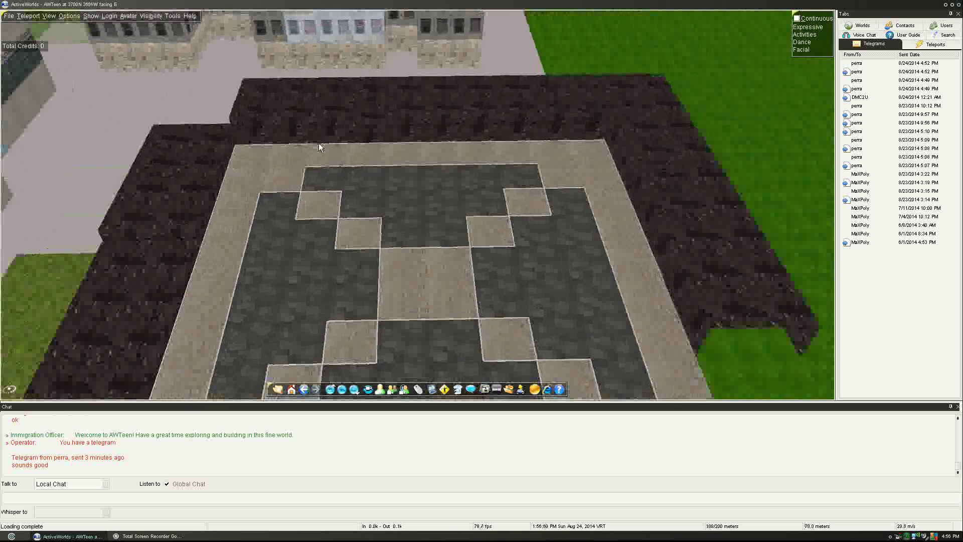
{"action": "key", "text": "Right"}
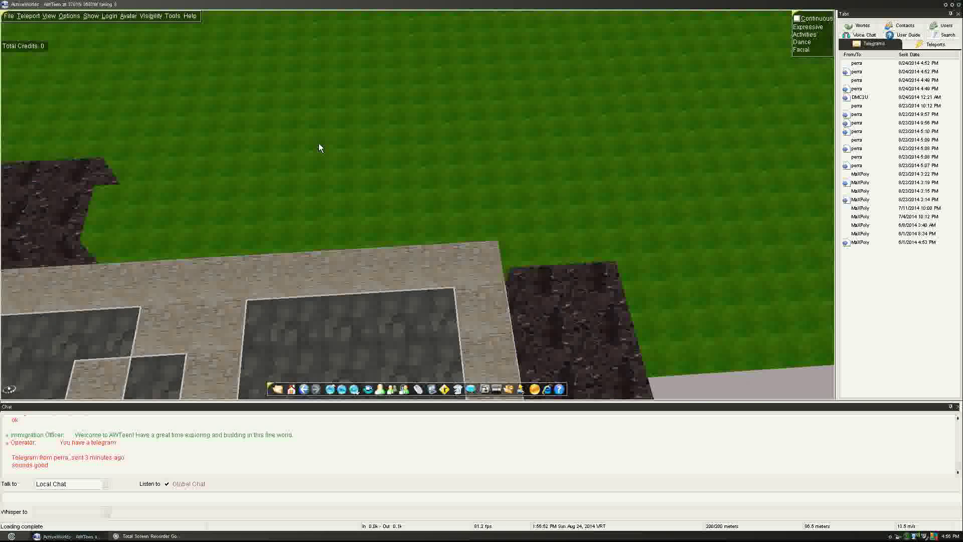
{"action": "key", "text": "Down"}
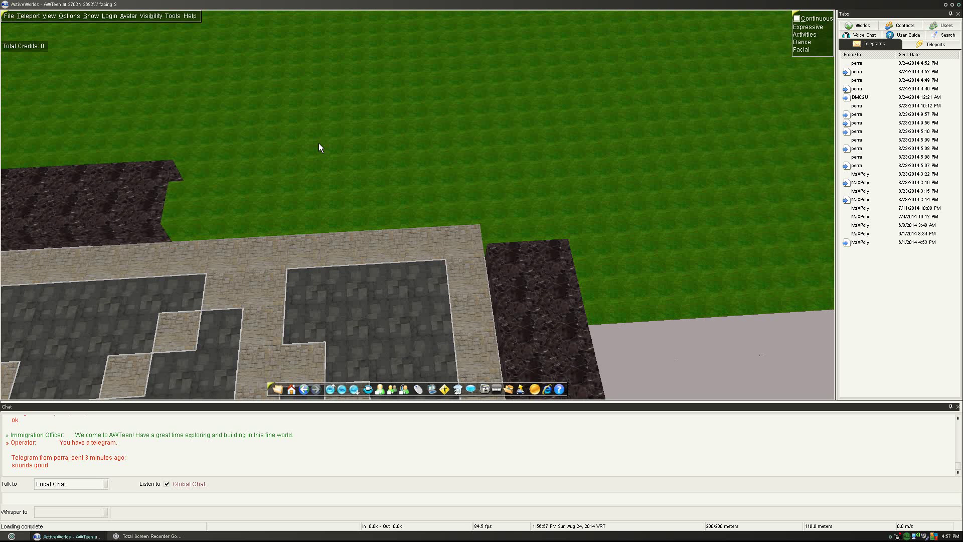
{"action": "key", "text": "Left"}
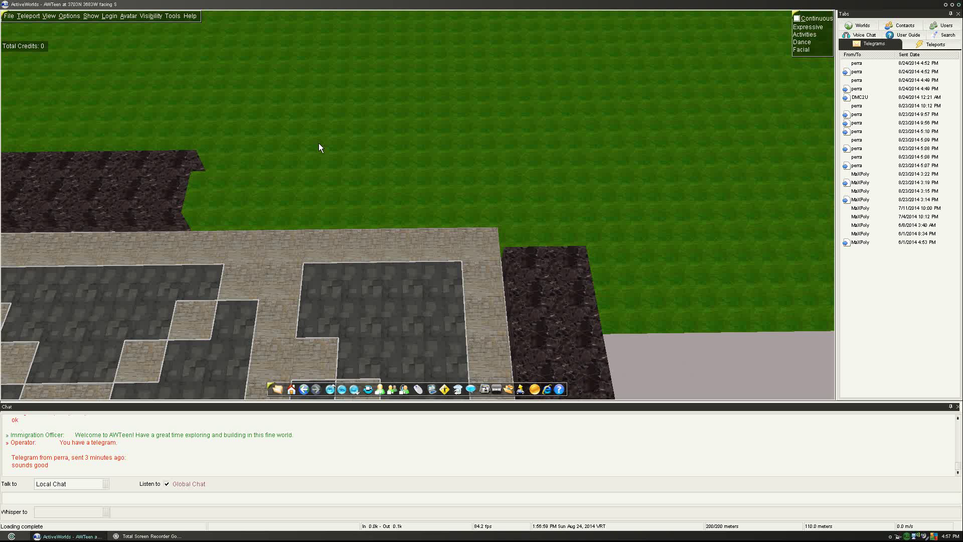
Fly from the plaza to the edge of the textured grass field beside the white window-covered towers
{"action": "key", "text": "Right"}
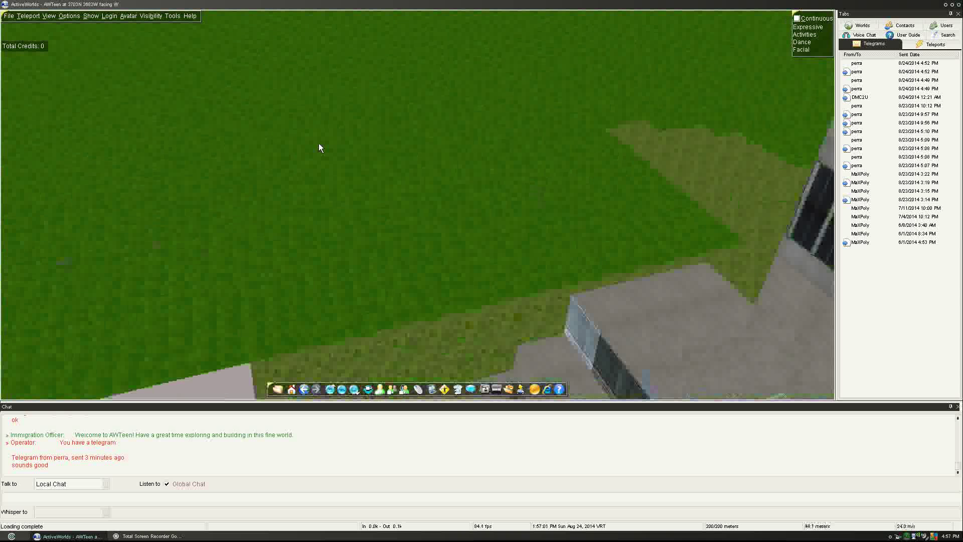
{"action": "key", "text": "KP_Subtract"}
{"action": "key", "text": "Page_Up"}
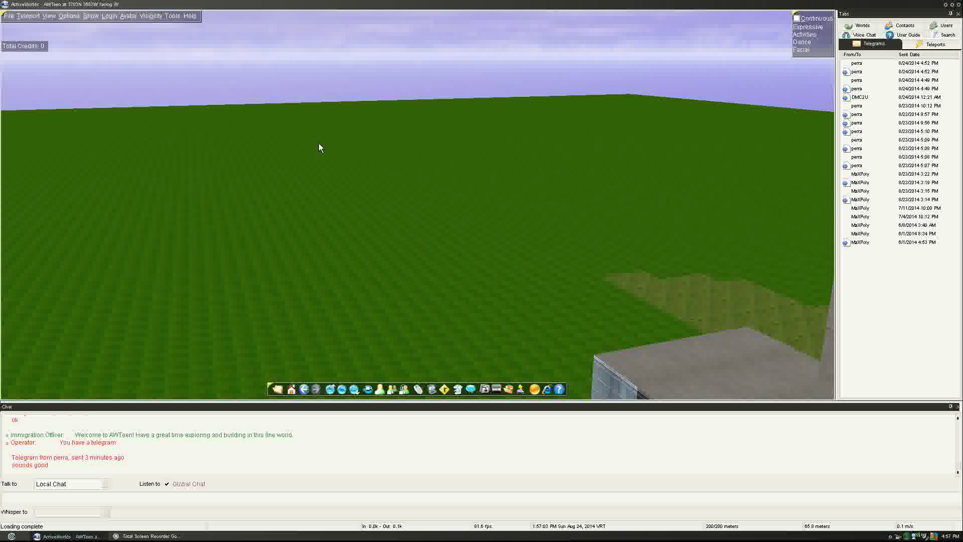
{"action": "key", "text": "Up"}
{"action": "key", "text": "Right"}
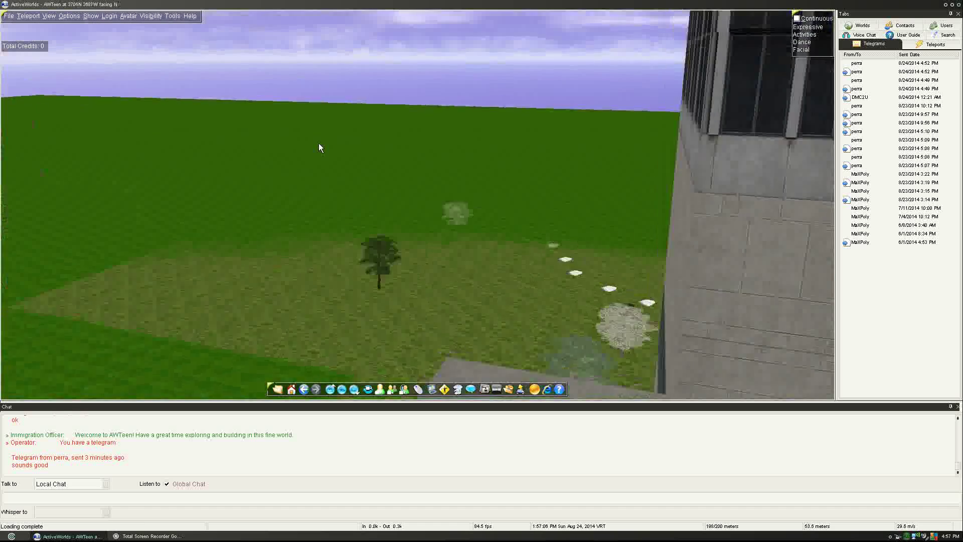
{"action": "key", "text": "Up"}
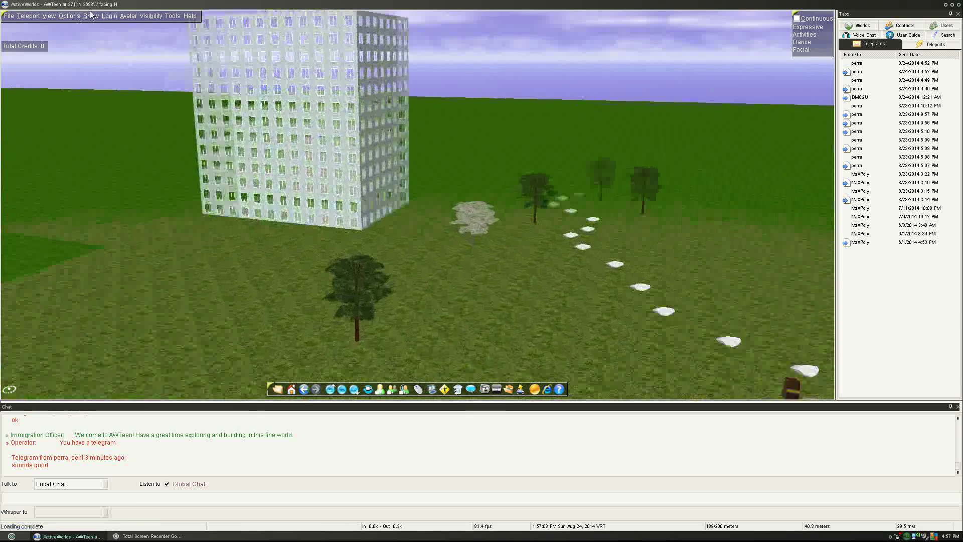
{"action": "key", "text": "Left"}
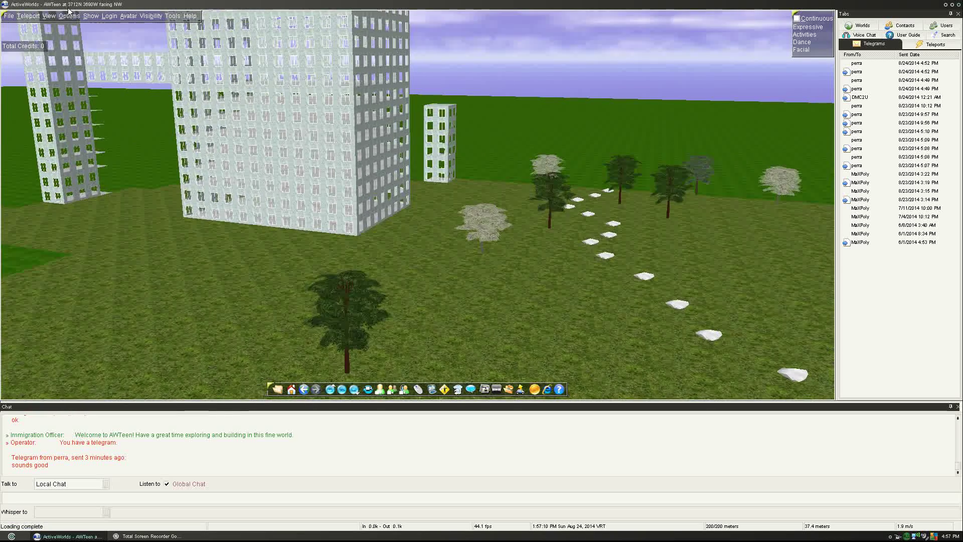
{"action": "key", "text": "Left"}
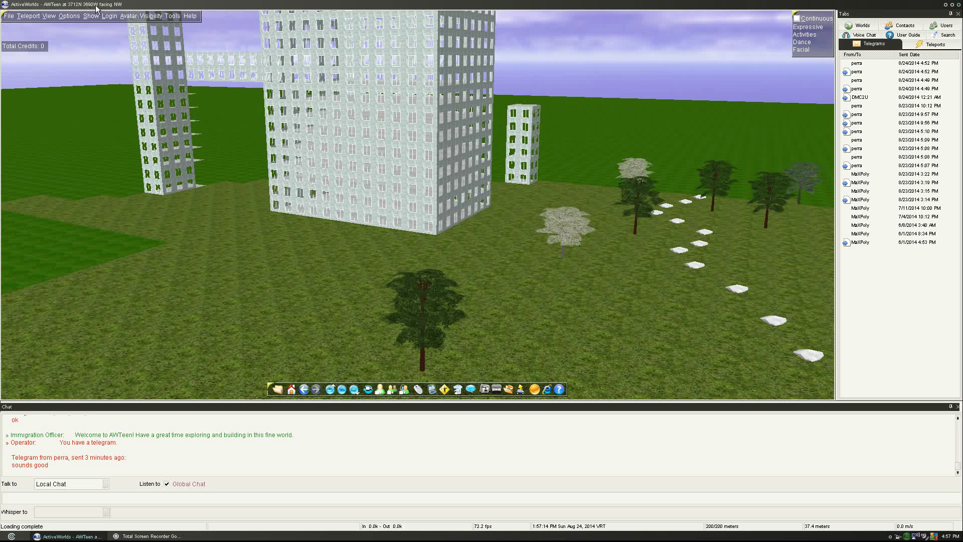
{"action": "key", "text": "Left"}
{"action": "key", "text": "Up"}
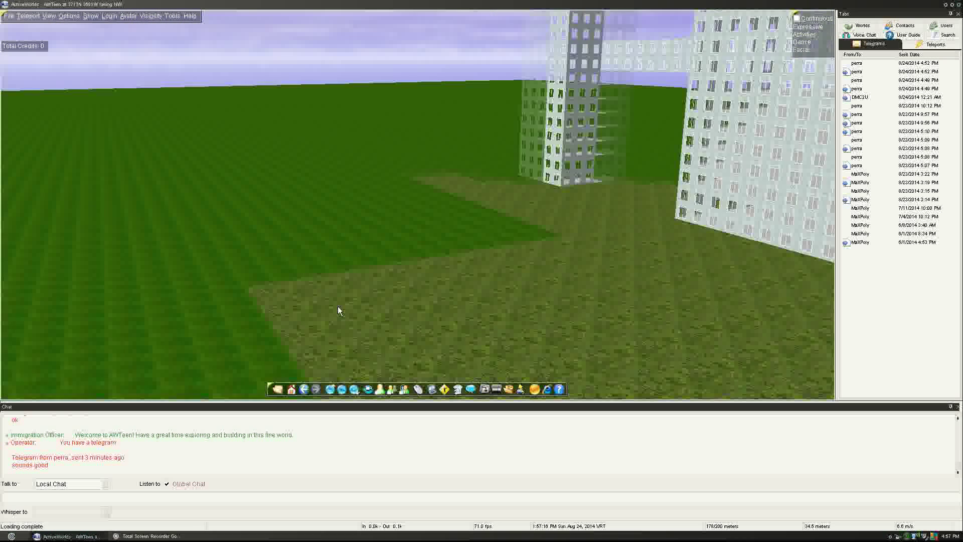
Select a three-by-eight block of 24 grass ground tiles at the corner of the textured field
{"action": "right_click", "coordinate": [309, 317], "text": "ctrl"}
{"action": "right_click", "coordinate": [286, 316], "text": "ctrl"}
{"action": "right_click", "coordinate": [287, 339], "text": "ctrl"}
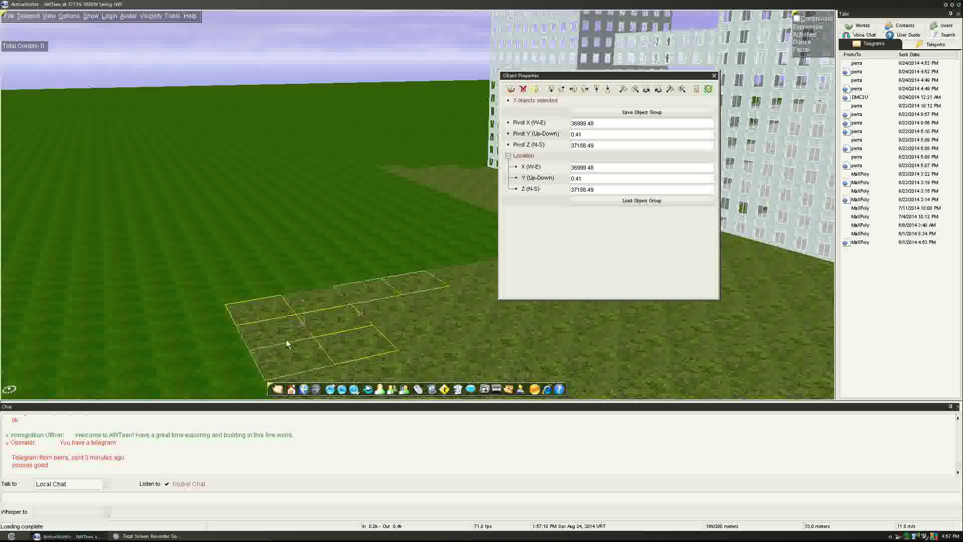
{"action": "right_click_drag", "start_coordinate": [335, 306], "coordinate": [451, 313], "text": "ctrl"}
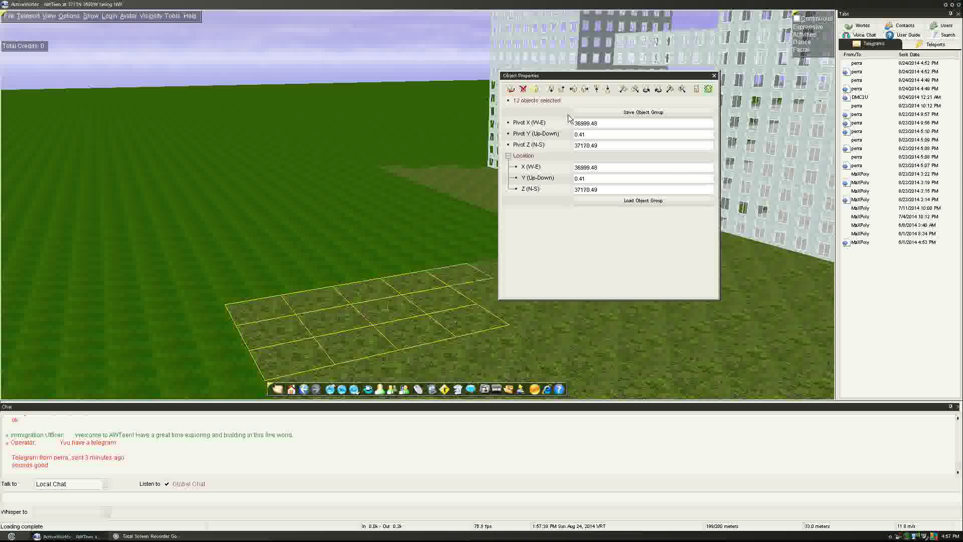
{"action": "left_click_drag", "start_coordinate": [564, 83], "coordinate": [845, 130]}
{"action": "right_click_drag", "start_coordinate": [492, 303], "coordinate": [517, 274], "text": "ctrl"}
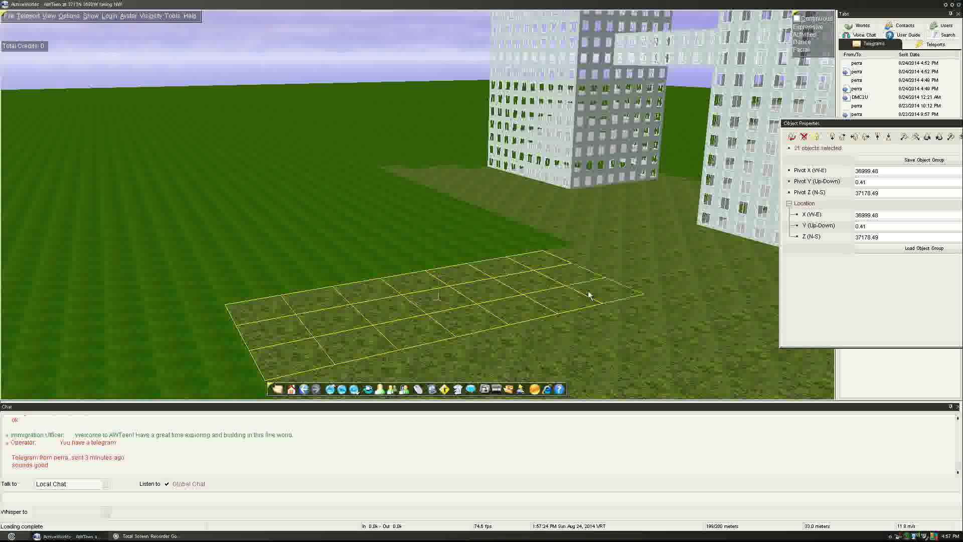
{"action": "right_click_drag", "start_coordinate": [579, 260], "coordinate": [600, 277], "text": "ctrl"}
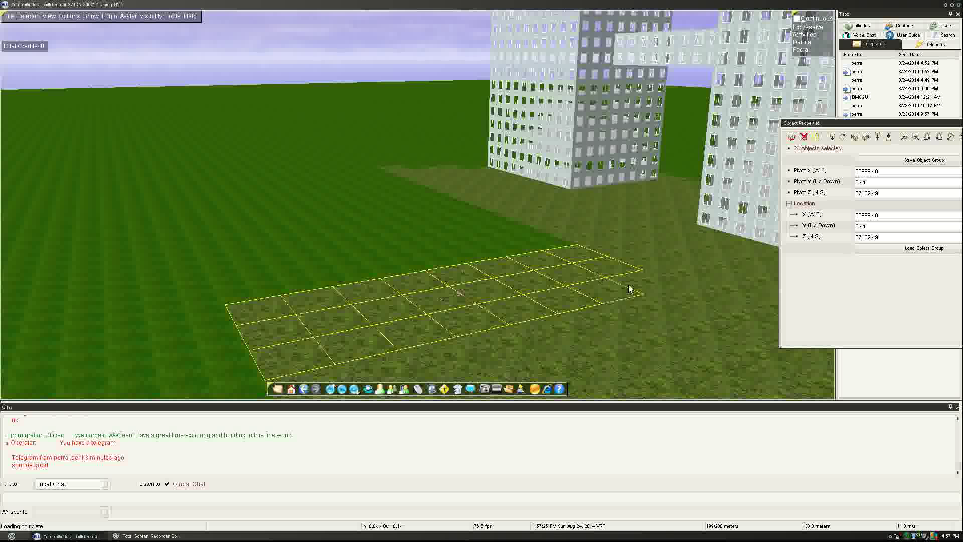
Duplicate the 24 selected ground tiles and move the copy onto the plain green ground, directly adjoining the original block
{"action": "key", "text": "Insert"}
{"action": "key", "text": "Up"}
{"action": "key", "text": "Up"}
{"action": "key", "text": "Up"}
{"action": "key", "text": "Up"}
{"action": "key", "text": "Up"}
{"action": "key", "text": "Up"}
{"action": "key", "text": "Up"}
{"action": "key", "text": "Up"}
{"action": "key", "text": "Up"}
{"action": "key", "text": "Up"}
{"action": "key", "text": "Up"}
{"action": "key", "text": "Up"}
{"action": "key", "text": "Up"}
{"action": "key", "text": "Up"}
{"action": "key", "text": "Up"}
{"action": "key", "text": "Up"}
{"action": "key", "text": "Up"}
{"action": "key", "text": "Up"}
{"action": "key", "text": "Up"}
{"action": "key", "text": "Up"}
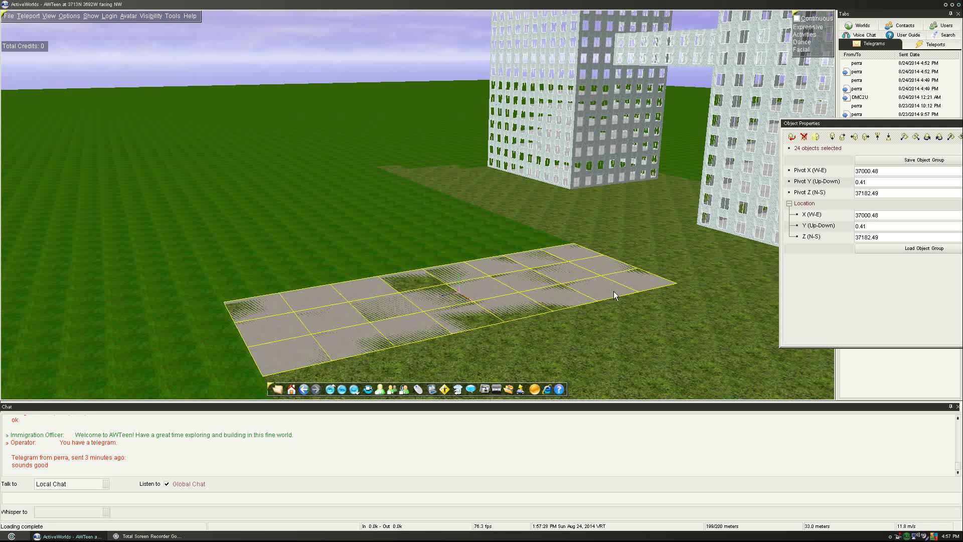
{"action": "key", "text": "Up"}
{"action": "key", "text": "Up"}
{"action": "key", "text": "Up"}
{"action": "key", "text": "Up"}
{"action": "key", "text": "Up"}
{"action": "key", "text": "Up"}
{"action": "key", "text": "Up"}
{"action": "key", "text": "Up"}
{"action": "key", "text": "Up"}
{"action": "key", "text": "Up"}
{"action": "key", "text": "Up"}
{"action": "key", "text": "Up"}
{"action": "key", "text": "Up"}
{"action": "key", "text": "Up"}
{"action": "key", "text": "Up"}
{"action": "key", "text": "Up"}
{"action": "key", "text": "Up"}
{"action": "key", "text": "Up"}
{"action": "key", "text": "Up"}
{"action": "key", "text": "Up"}
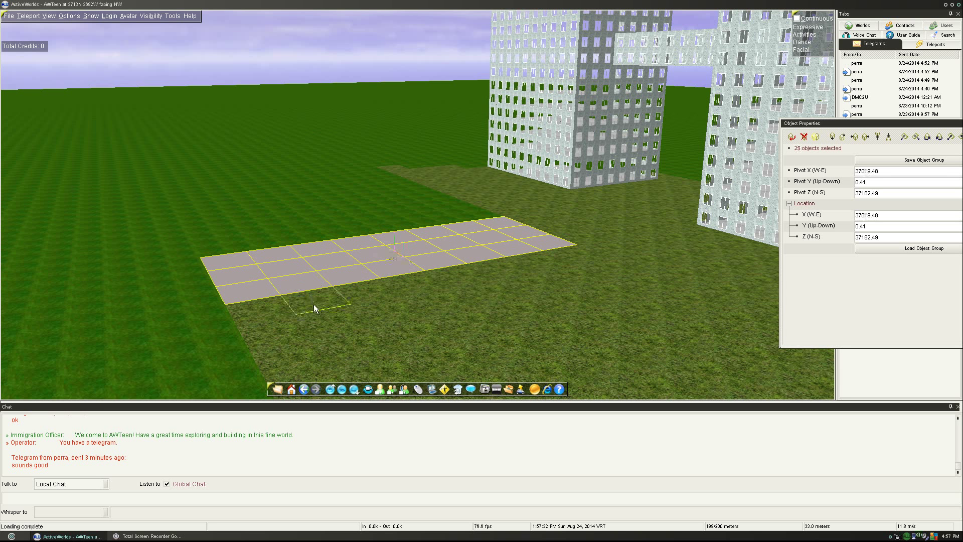
Add the adjoining original three-by-eight block of grass tiles to the selection, making 48 selected tiles
{"action": "right_click", "coordinate": [287, 325], "text": "ctrl"}
{"action": "right_click", "coordinate": [261, 309], "text": "ctrl"}
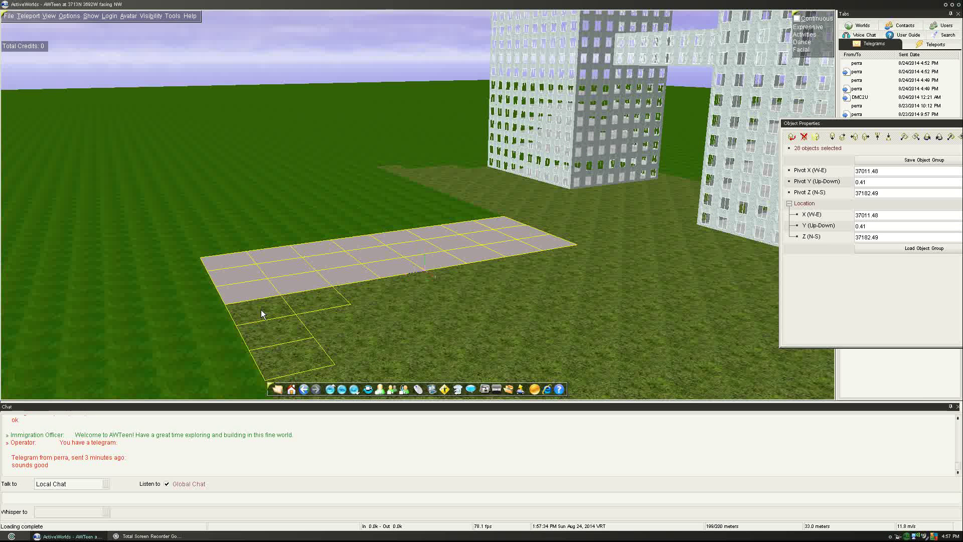
{"action": "right_click", "coordinate": [392, 294], "text": "ctrl"}
{"action": "right_click", "coordinate": [429, 288], "text": "ctrl"}
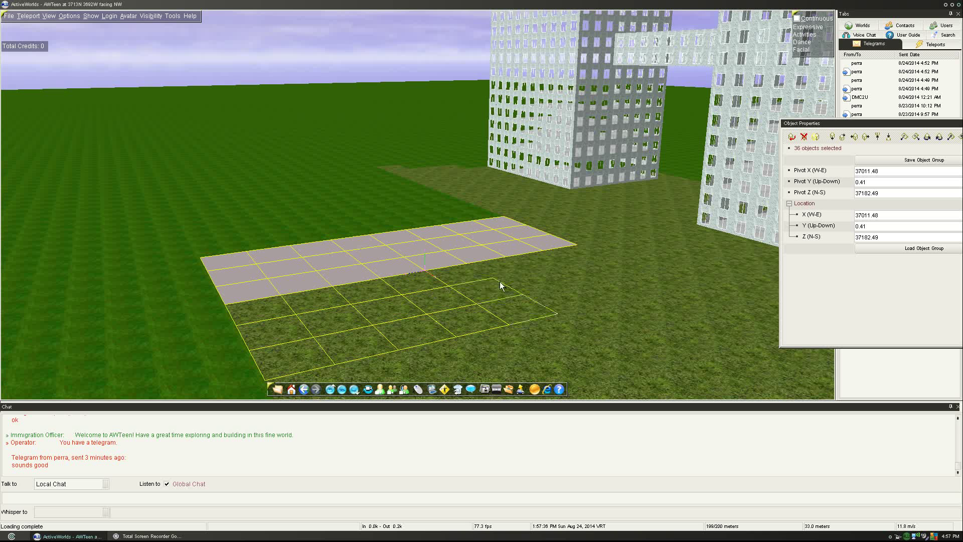
{"action": "right_click", "coordinate": [549, 275], "text": "ctrl"}
{"action": "right_click", "coordinate": [587, 288], "text": "ctrl"}
{"action": "right_click", "coordinate": [551, 259], "text": "ctrl"}
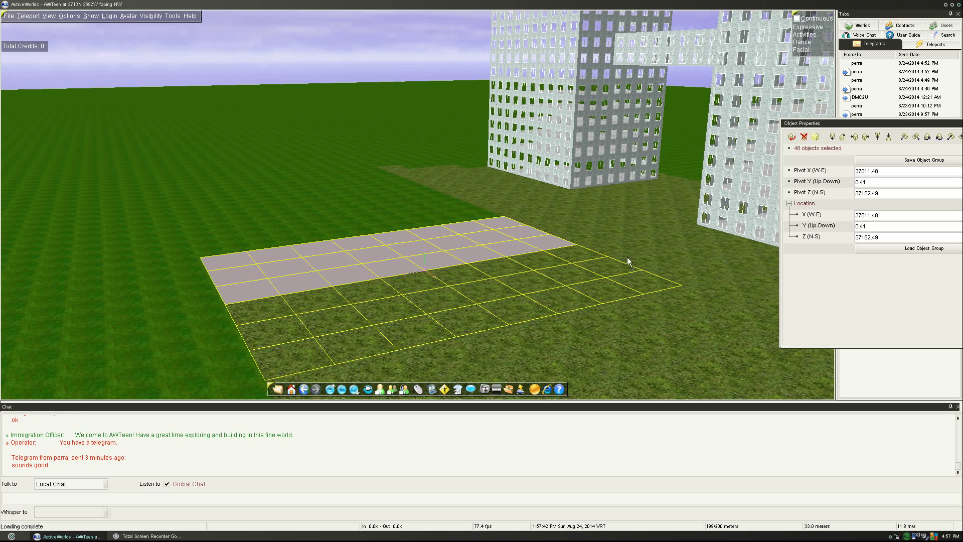
Duplicate the 48 selected tiles and move the copy outward along the W-E axis to X 37059.48
{"action": "key", "text": "Up"}
{"action": "key", "text": "Up"}
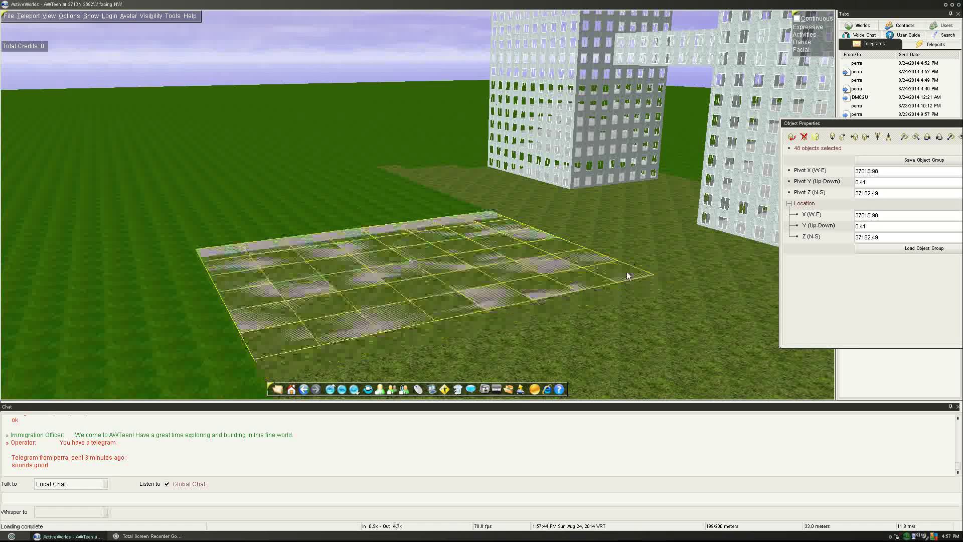
{"action": "key", "text": "Up"}
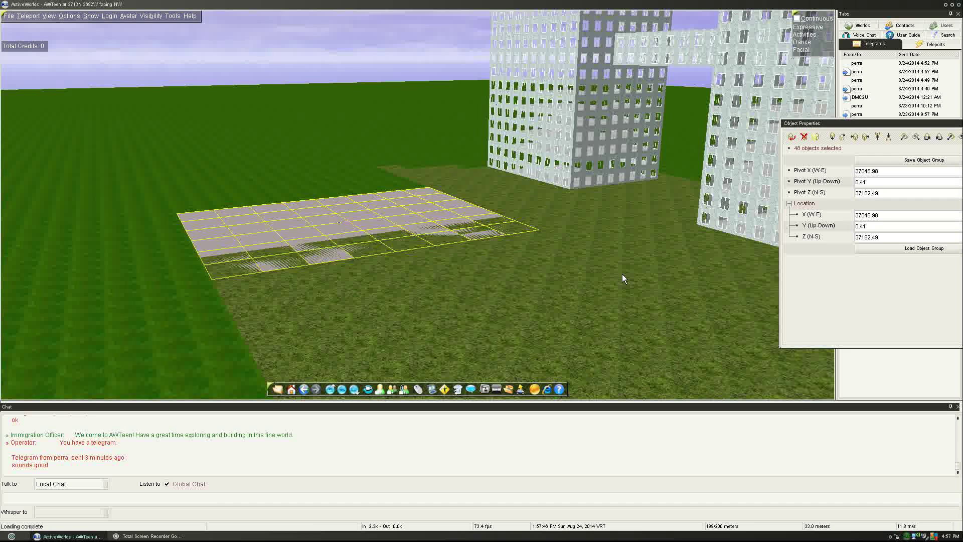
{"action": "key", "text": "Down"}
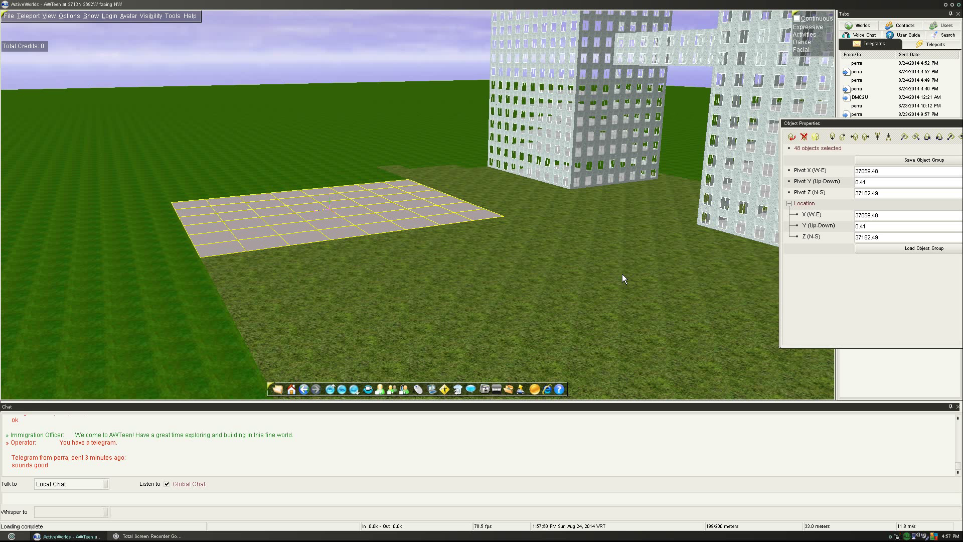
Extend the 48-tile selection with the adjoining row and outer rows of textured grass tiles, reaching 74 selected tiles
{"action": "left_click", "coordinate": [234, 260], "text": "ctrl"}
{"action": "left_click", "coordinate": [277, 254], "text": "ctrl"}
{"action": "left_click", "coordinate": [371, 250], "text": "ctrl"}
{"action": "left_click", "coordinate": [393, 245], "text": "ctrl"}
{"action": "left_click", "coordinate": [416, 240], "text": "ctrl"}
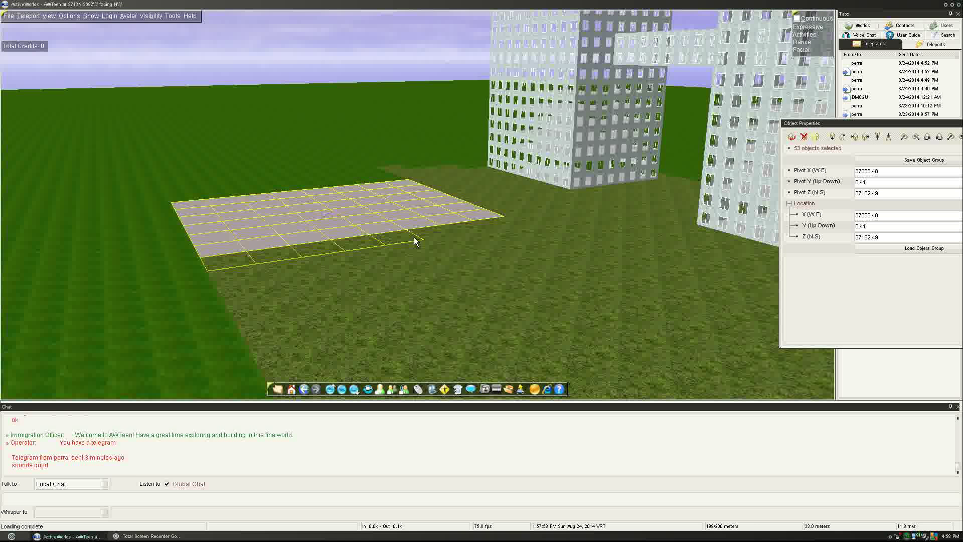
{"action": "left_click", "coordinate": [516, 233], "text": "ctrl"}
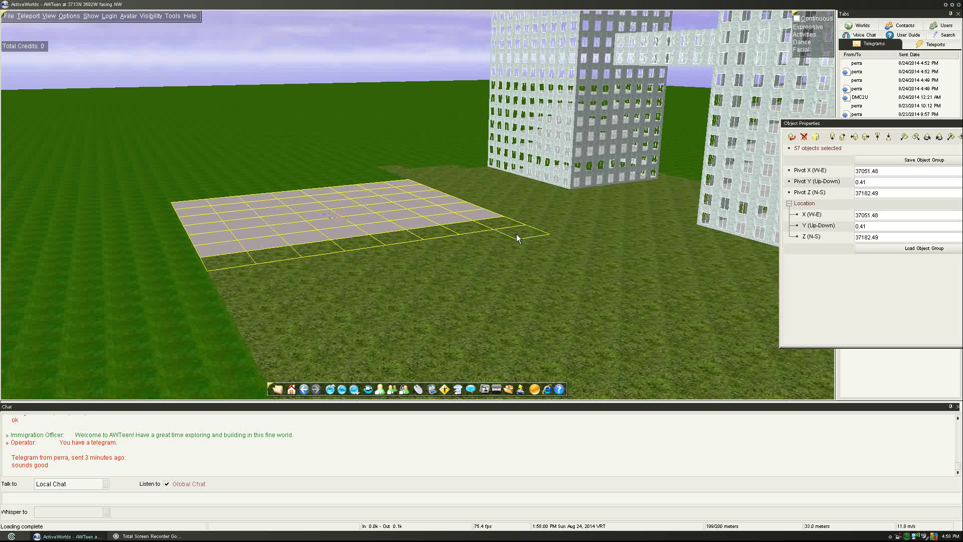
{"action": "left_click", "coordinate": [544, 247], "text": "ctrl"}
{"action": "left_click", "coordinate": [577, 257], "text": "ctrl"}
{"action": "left_click", "coordinate": [594, 274], "text": "ctrl"}
{"action": "left_click", "coordinate": [540, 289], "text": "ctrl"}
{"action": "left_click", "coordinate": [496, 305], "text": "ctrl"}
{"action": "left_click", "coordinate": [459, 303], "text": "ctrl"}
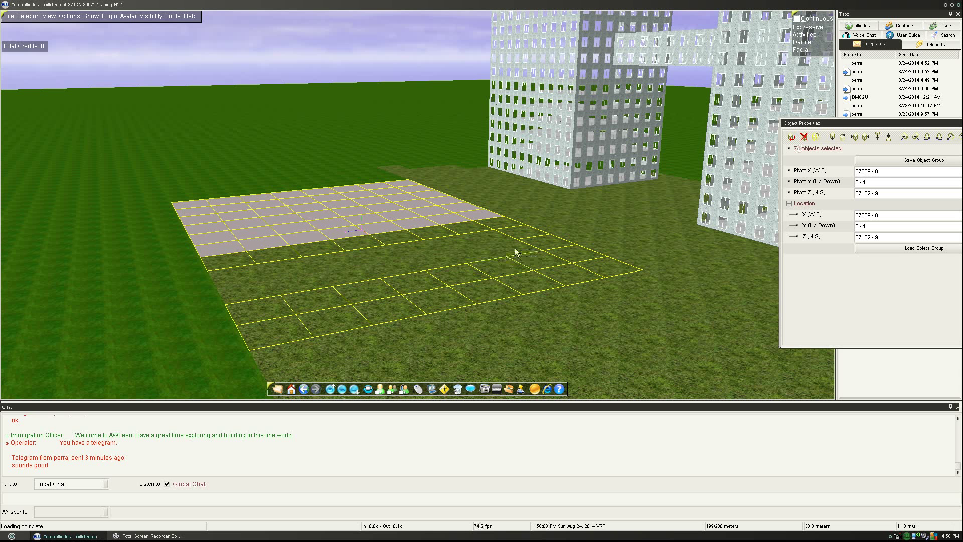
Add the unselected tiles inside the outlined area, completing a selection of 88 ground tiles
{"action": "left_click", "coordinate": [495, 243], "text": "ctrl"}
{"action": "left_click", "coordinate": [466, 243], "text": "ctrl"}
{"action": "left_click", "coordinate": [493, 251], "text": "ctrl"}
{"action": "left_click", "coordinate": [461, 256], "text": "ctrl"}
{"action": "left_click", "coordinate": [429, 251], "text": "ctrl"}
{"action": "left_click", "coordinate": [446, 258], "text": "ctrl"}
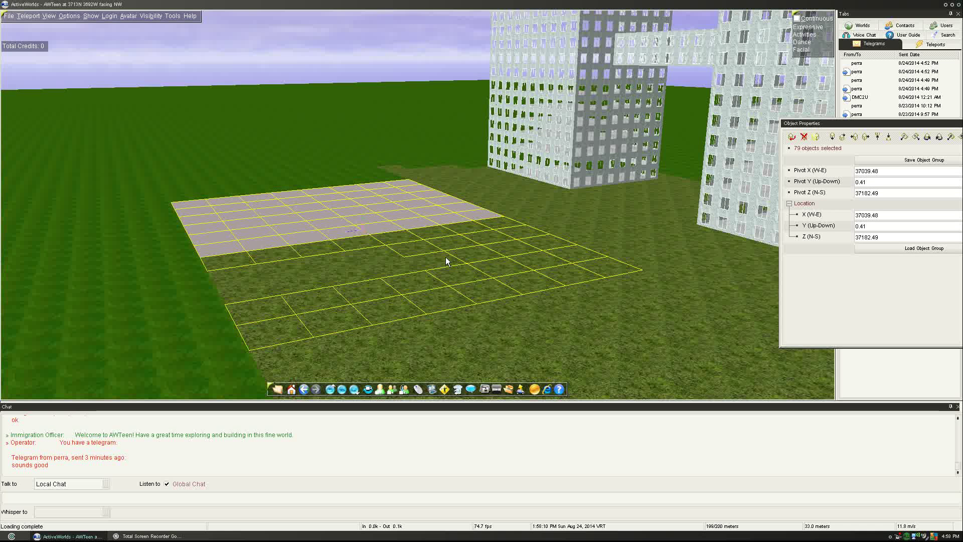
{"action": "left_click", "coordinate": [386, 255], "text": "ctrl"}
{"action": "left_click", "coordinate": [391, 273], "text": "ctrl"}
{"action": "left_click", "coordinate": [340, 266], "text": "ctrl"}
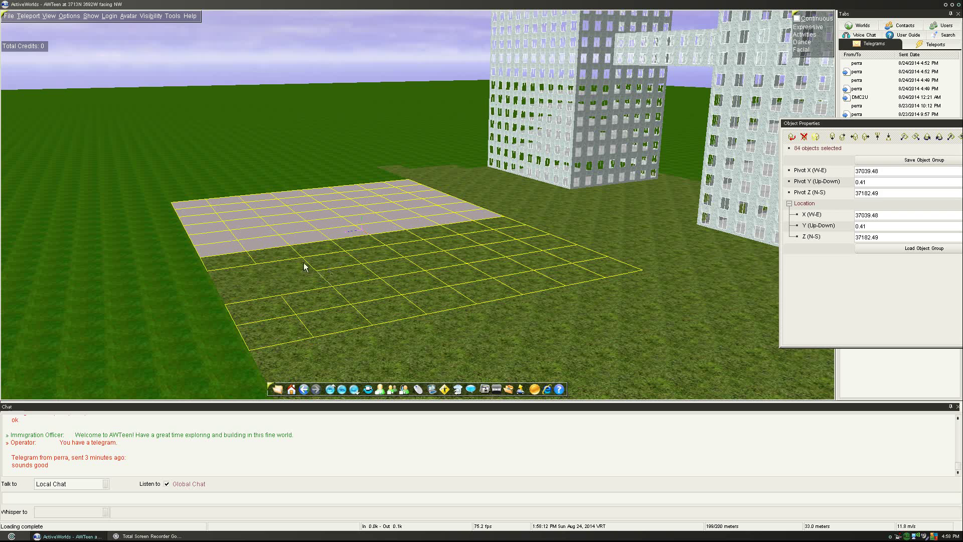
{"action": "left_click", "coordinate": [250, 275], "text": "ctrl"}
{"action": "left_click", "coordinate": [250, 295], "text": "ctrl"}
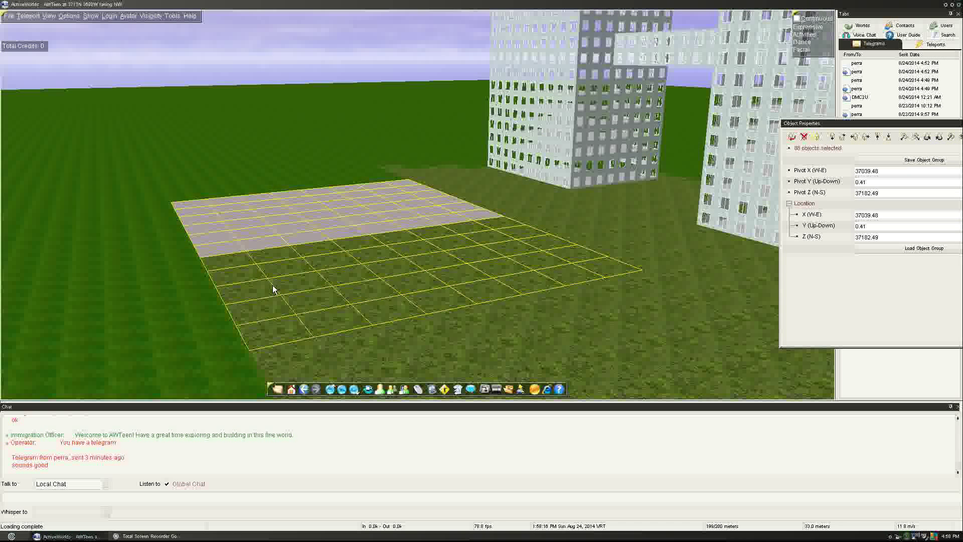
Duplicate the 88 selected tiles and move the copy along the N-S axis to about Z 37118, adjoining the original block
{"action": "key", "text": "Insert"}
{"action": "key", "text": "Left"}
{"action": "key", "text": "Left"}
{"action": "key", "text": "Left"}
{"action": "key", "text": "Left"}
{"action": "key", "text": "Left"}
{"action": "key", "text": "Left"}
{"action": "key", "text": "Left"}
{"action": "key", "text": "Left"}
{"action": "key", "text": "Left"}
{"action": "key", "text": "Left"}
{"action": "key", "text": "Left"}
{"action": "key", "text": "Left"}
{"action": "key", "text": "Left"}
{"action": "key", "text": "Left"}
{"action": "key", "text": "Left"}
{"action": "key", "text": "Left"}
{"action": "key", "text": "Left"}
{"action": "key", "text": "Left"}
{"action": "key", "text": "Left"}
{"action": "key", "text": "Left"}
{"action": "key", "text": "Left"}
{"action": "key", "text": "Left"}
{"action": "key", "text": "Left"}
{"action": "key", "text": "Left"}
{"action": "key", "text": "Left"}
{"action": "key", "text": "Left"}
{"action": "key", "text": "Left"}
{"action": "key", "text": "Left"}
{"action": "key", "text": "Left"}
{"action": "key", "text": "Left"}
{"action": "key", "text": "Left"}
{"action": "key", "text": "Left"}
{"action": "key", "text": "Left"}
{"action": "key", "text": "Left"}
{"action": "key", "text": "Left"}
{"action": "key", "text": "Left"}
{"action": "key", "text": "Left"}
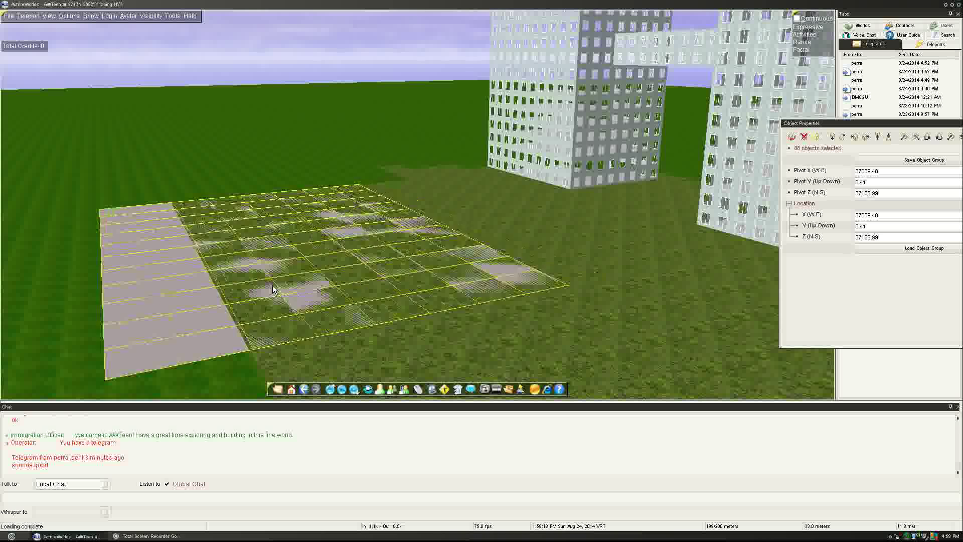
{"action": "key", "text": "Left"}
{"action": "key", "text": "Left"}
{"action": "key", "text": "Left"}
{"action": "key", "text": "Left"}
{"action": "key", "text": "Left"}
{"action": "key", "text": "Left"}
{"action": "key", "text": "Left"}
{"action": "key", "text": "Left"}
{"action": "key", "text": "Left"}
{"action": "key", "text": "Left"}
{"action": "key", "text": "Left"}
{"action": "key", "text": "Left"}
{"action": "key", "text": "Left"}
{"action": "key", "text": "Left"}
{"action": "key", "text": "Left"}
{"action": "key", "text": "Left"}
{"action": "key", "text": "Left"}
{"action": "key", "text": "Left"}
{"action": "key", "text": "Left"}
{"action": "key", "text": "Left"}
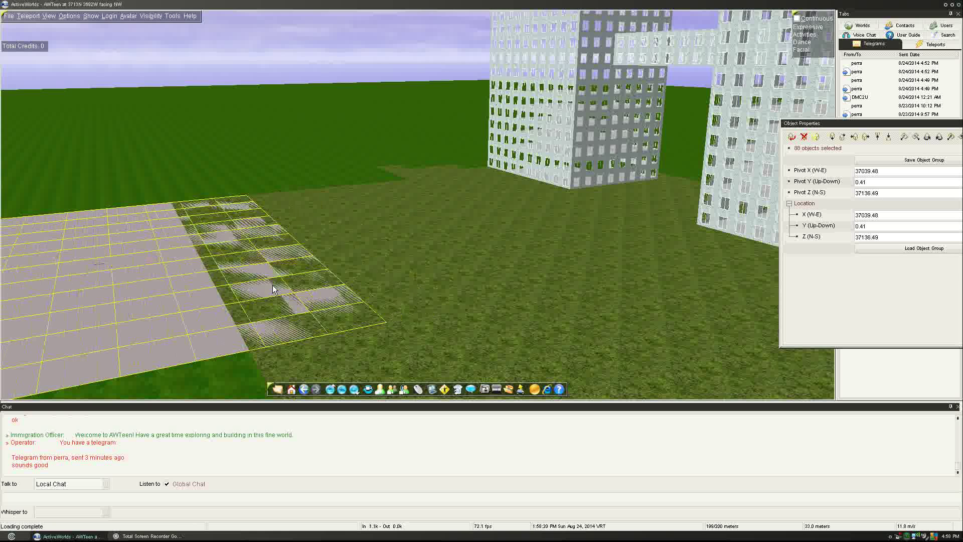
{"action": "key", "text": "Right"}
{"action": "key", "text": "Right"}
{"action": "key", "text": "Right"}
{"action": "key", "text": "Right"}
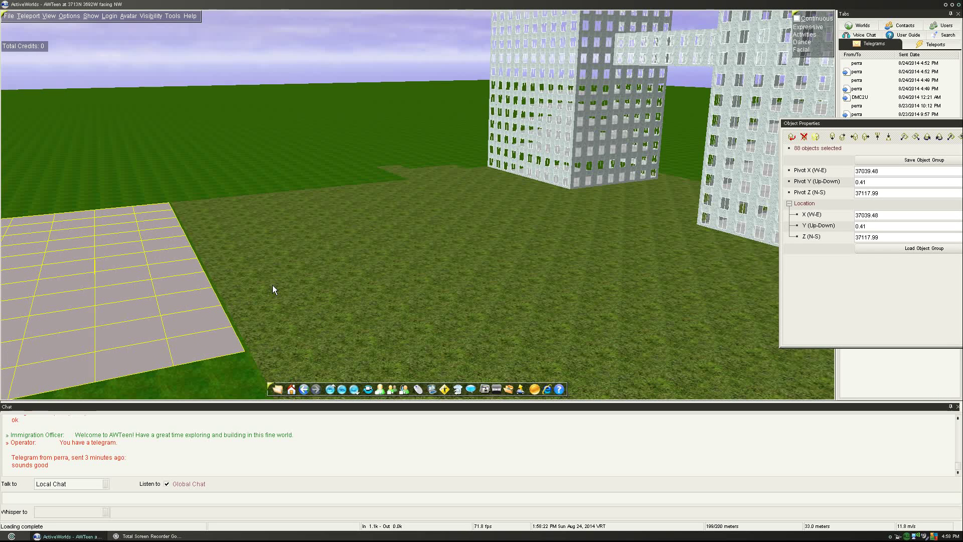
{"action": "key", "text": "Escape"}
Select 19 grass tiles along the edge of the newly placed block that faces the plain green ground
{"action": "key", "text": "Left"}
{"action": "key", "text": "Left"}
{"action": "key", "text": "Left"}
{"action": "key", "text": "Left"}
{"action": "key", "text": "Left"}
{"action": "key", "text": "Left"}
{"action": "key", "text": "Left"}
{"action": "key", "text": "Left"}
{"action": "key", "text": "Left"}
{"action": "key", "text": "Left"}
{"action": "key", "text": "Left"}
{"action": "key", "text": "Left"}
{"action": "key", "text": "Left"}
{"action": "key", "text": "Left"}
{"action": "key", "text": "Left"}
{"action": "key", "text": "Left"}
{"action": "key", "text": "Left"}
{"action": "key", "text": "Left"}
{"action": "key", "text": "Left"}
{"action": "key", "text": "Left"}
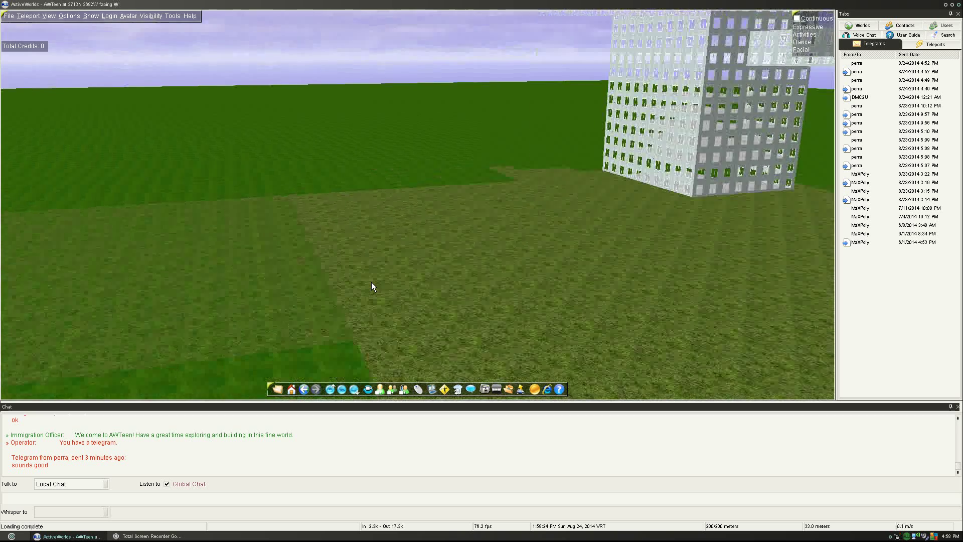
{"action": "key", "text": "Down"}
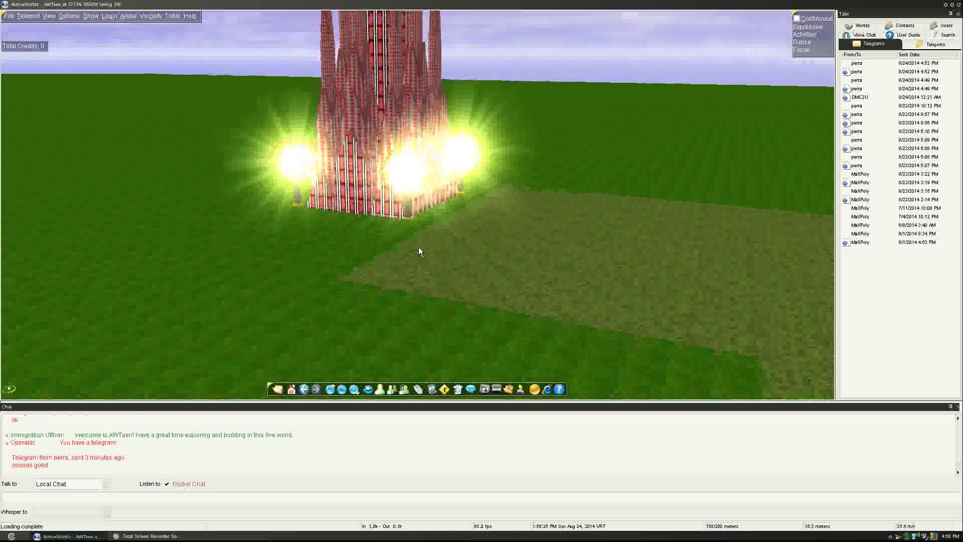
{"action": "key", "text": "Page_Down"}
{"action": "key", "text": "Up"}
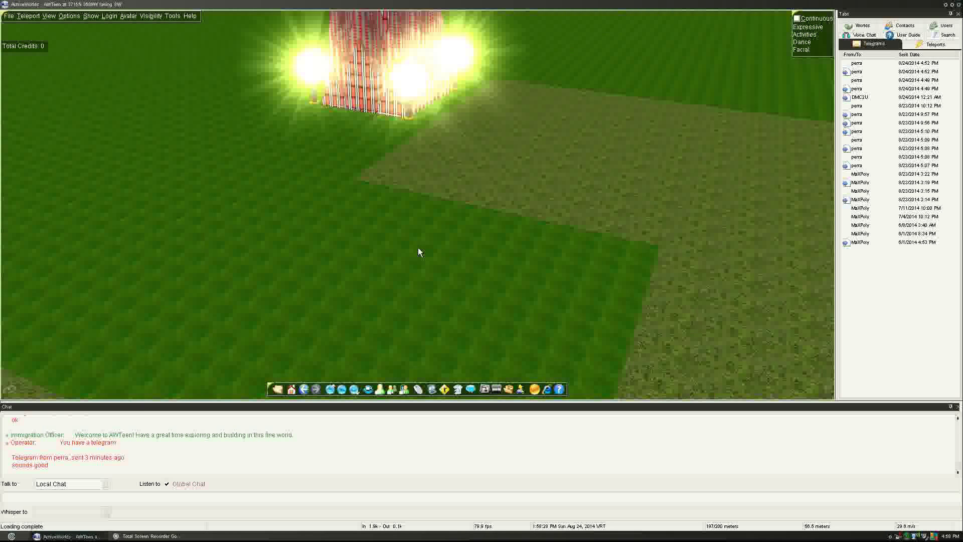
{"action": "key", "text": "Down"}
{"action": "key", "text": "Page_Up"}
{"action": "key", "text": "Page_Up"}
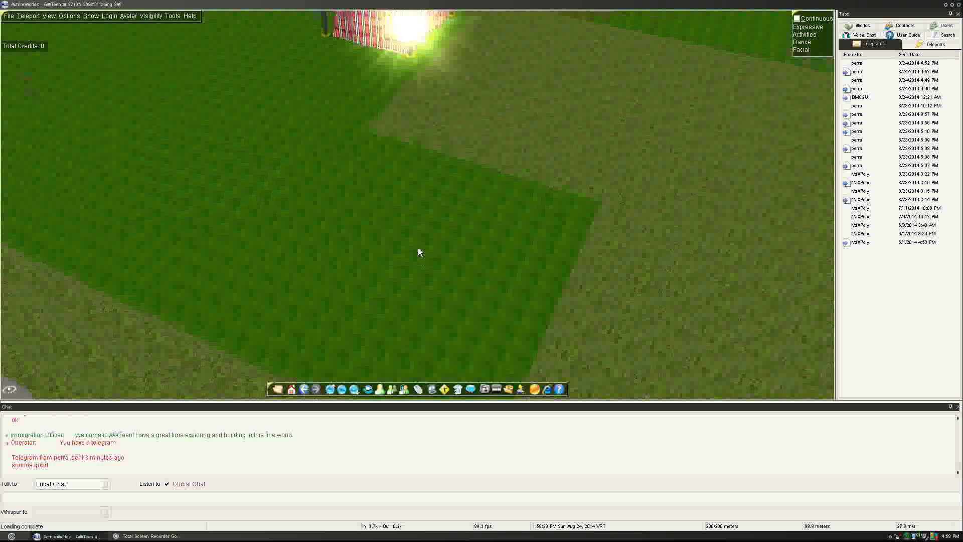
{"action": "left_click", "coordinate": [445, 150]}
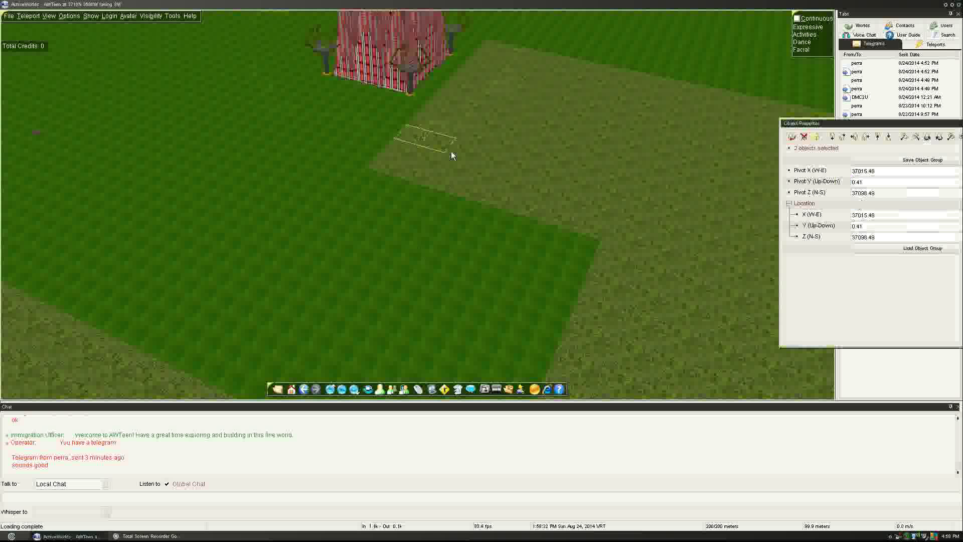
{"action": "right_click", "coordinate": [440, 181], "text": "ctrl"}
{"action": "right_click", "coordinate": [485, 179], "text": "ctrl"}
{"action": "right_click", "coordinate": [471, 185], "text": "ctrl"}
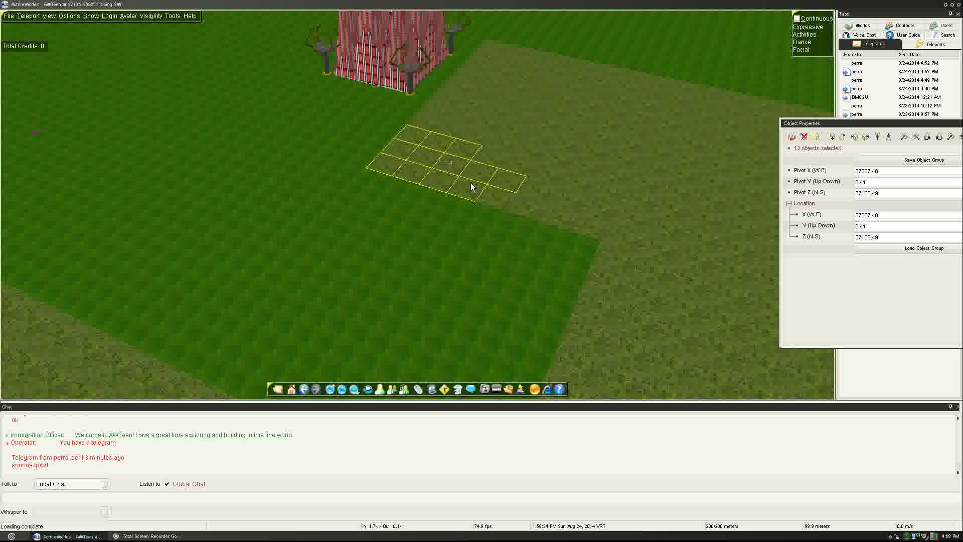
{"action": "right_click", "coordinate": [589, 228], "text": "ctrl"}
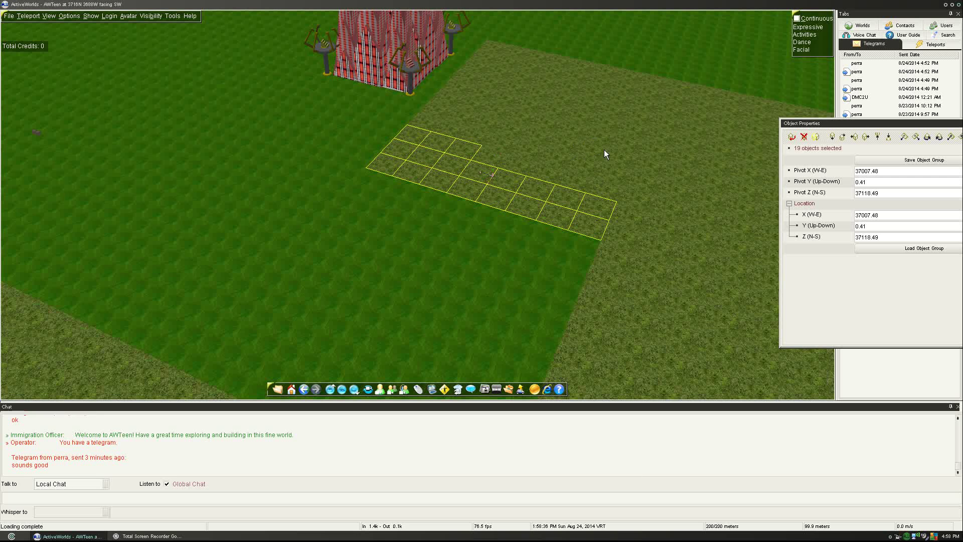
Extend the selection deeper into the block to 47 tiles, six rows deep and eight tiles wide
{"action": "right_click", "coordinate": [604, 169], "text": "ctrl"}
{"action": "right_click", "coordinate": [582, 165], "text": "ctrl"}
{"action": "right_click", "coordinate": [555, 158], "text": "ctrl"}
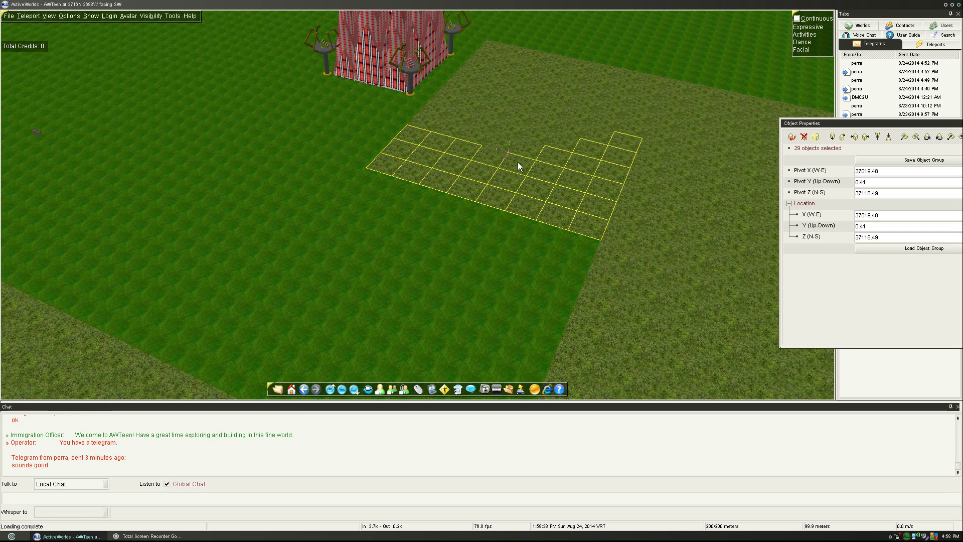
{"action": "right_click", "coordinate": [447, 108], "text": "ctrl"}
{"action": "right_click", "coordinate": [459, 113], "text": "ctrl"}
{"action": "right_click", "coordinate": [450, 98], "text": "ctrl"}
{"action": "right_click", "coordinate": [471, 102], "text": "ctrl"}
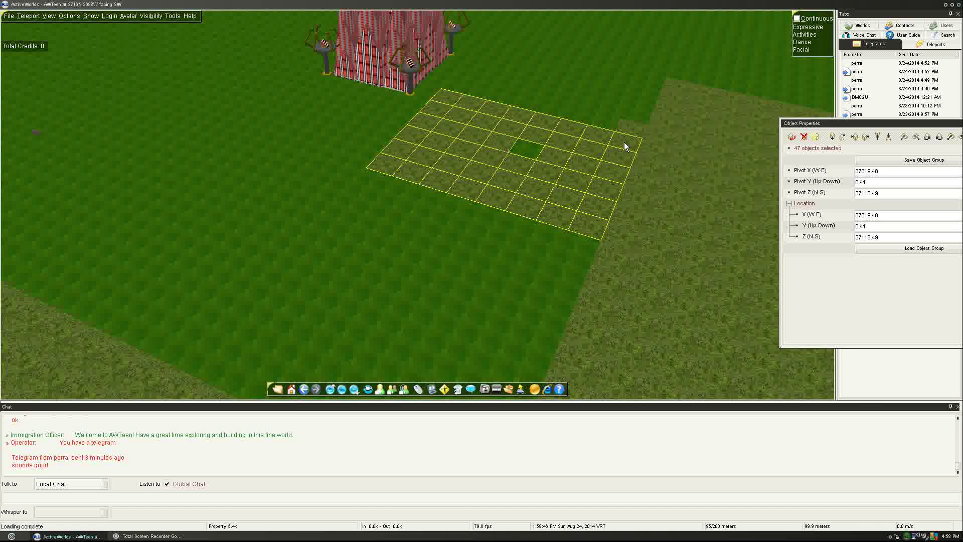
Duplicate the 47 selected tiles and move the copy along the W-E axis onto the plain green ground, leaving a three-row strip between the blocks
{"action": "left_click_drag", "start_coordinate": [625, 140], "coordinate": [614, 183]}
{"action": "key", "text": "Down"}
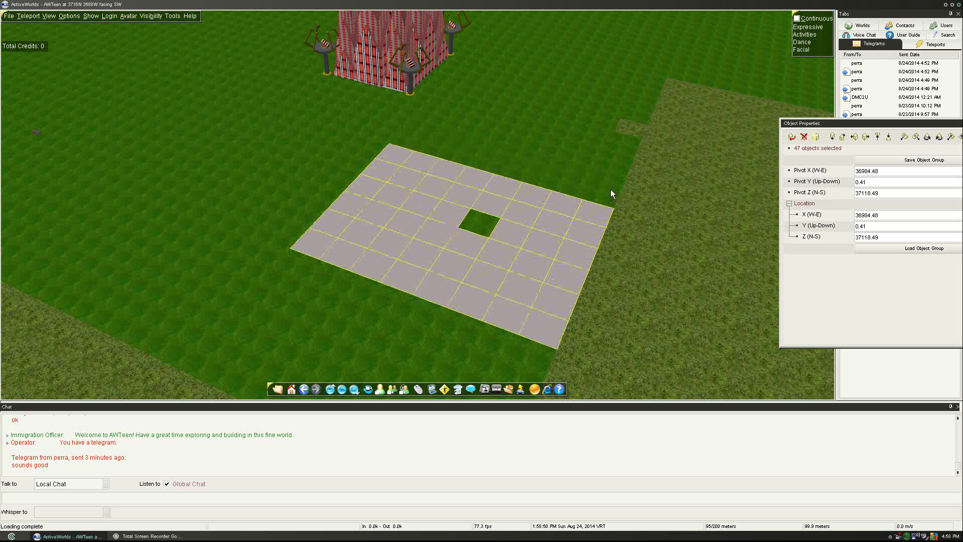
{"action": "key", "text": "Down"}
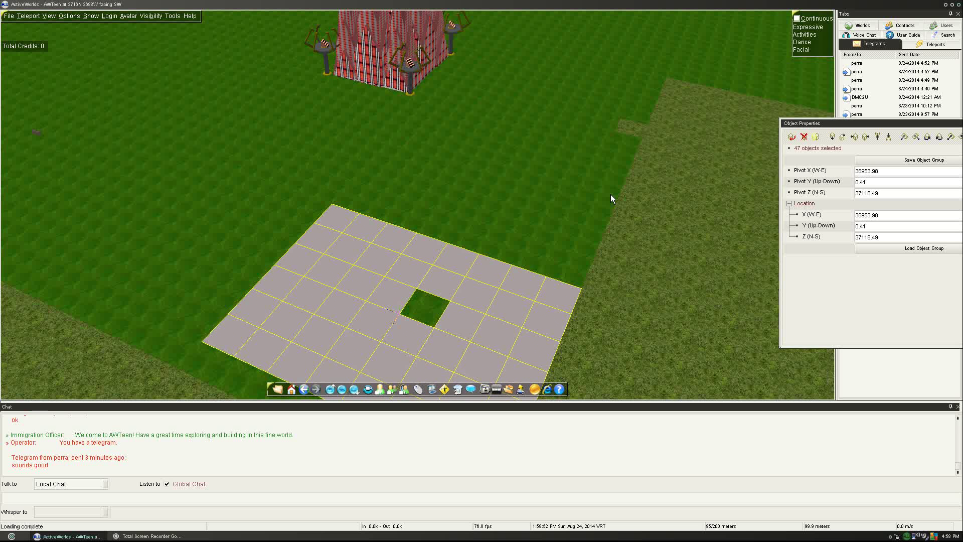
{"action": "key", "text": "Delete"}
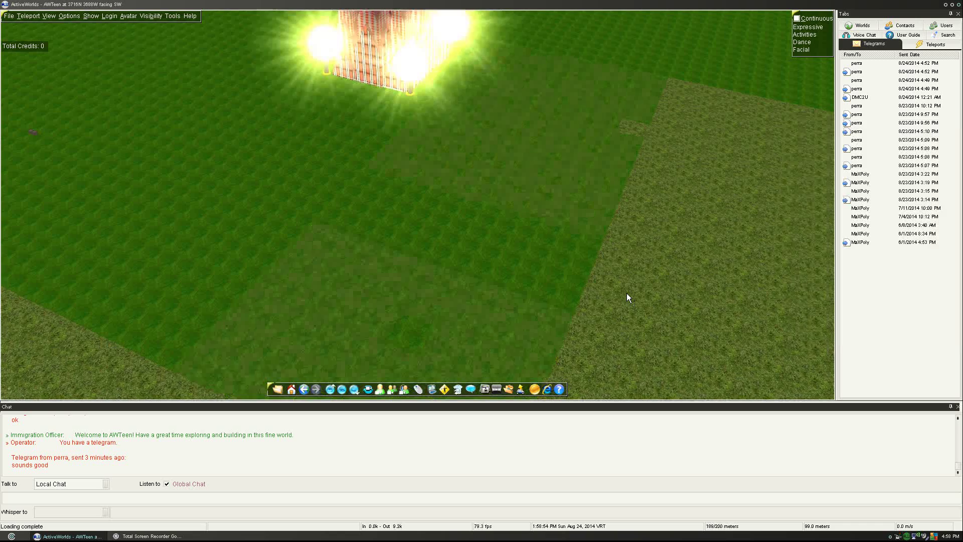
Try to fill the one-tile hole in the copied block with the adjacent tile from its N-S side
{"action": "key", "text": "Up"}
{"action": "key", "text": "Page_Down"}
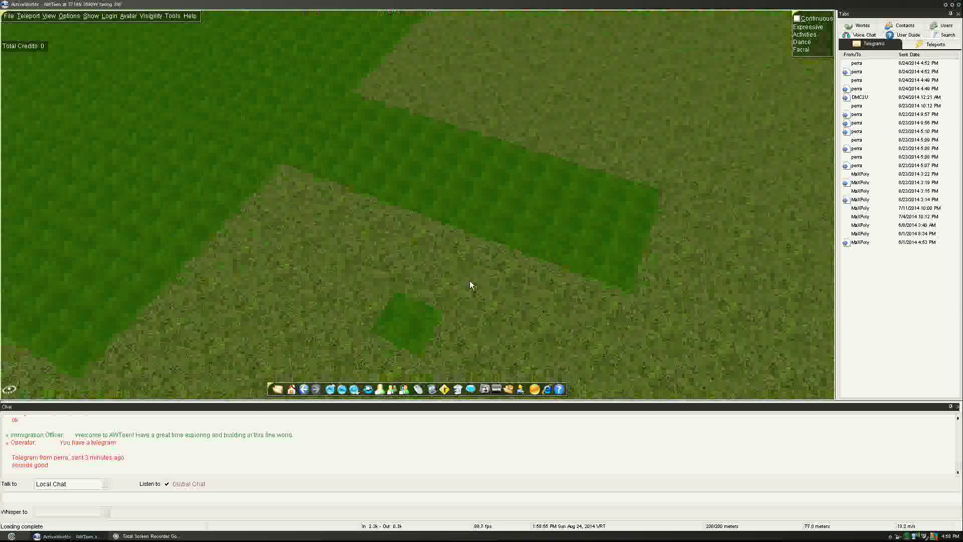
{"action": "left_click", "coordinate": [472, 291]}
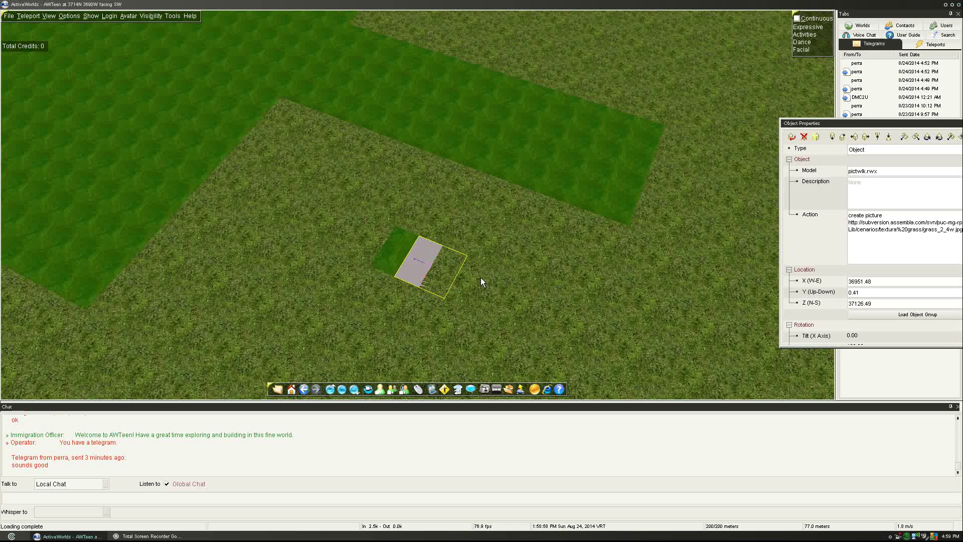
{"action": "key", "text": "Delete"}
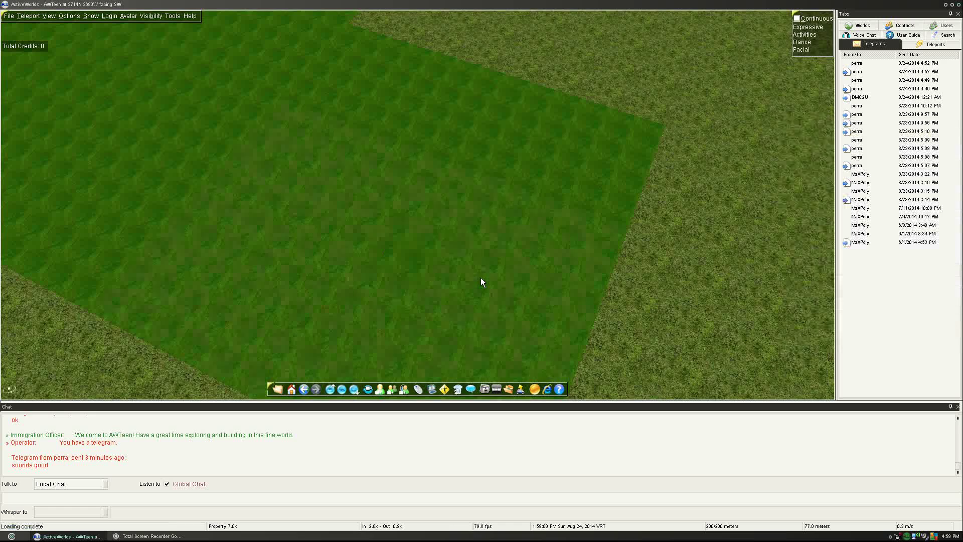
Duplicate the grass tile beside the hole and move the copy along the W-E axis into the one-tile hole
{"action": "key", "text": "Up"}
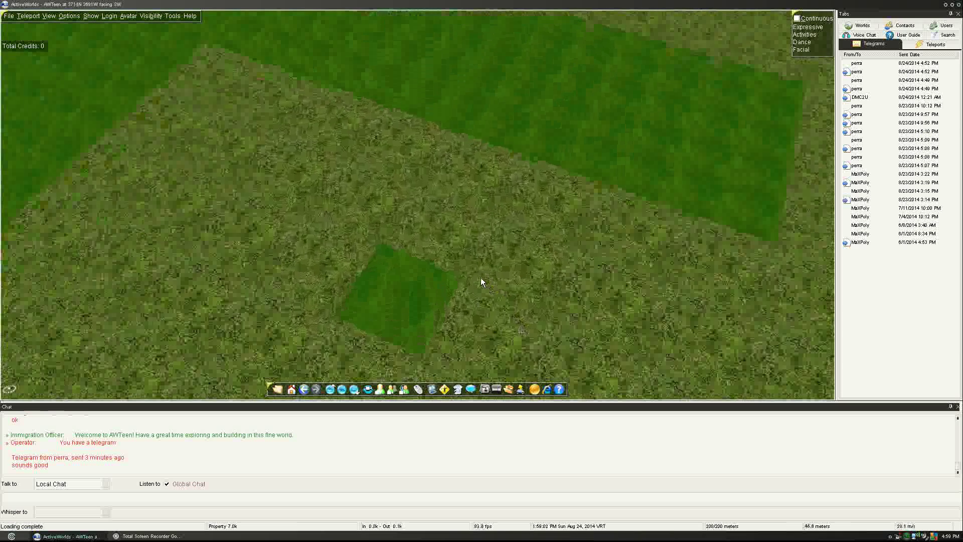
{"action": "key", "text": "Left"}
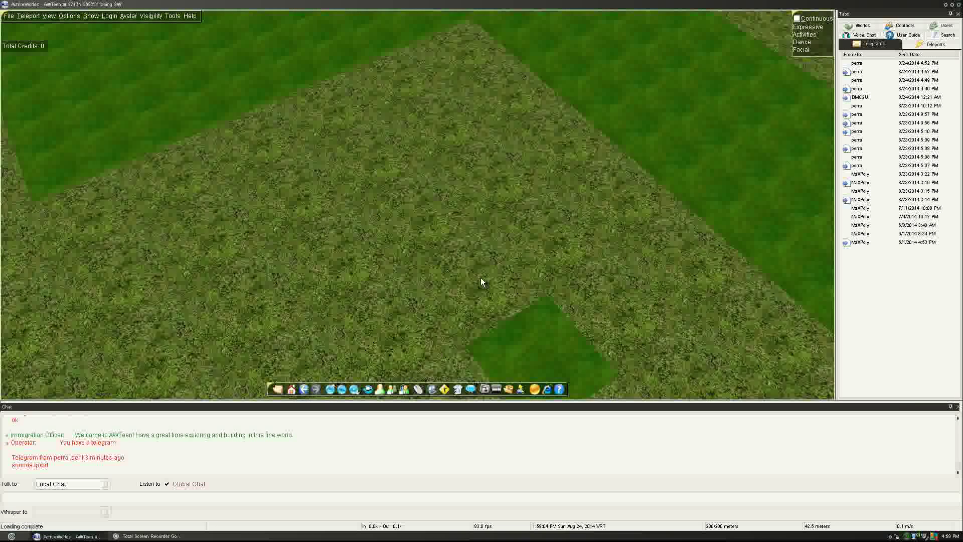
{"action": "key", "text": "Up"}
{"action": "key", "text": "Up"}
{"action": "key", "text": "Right"}
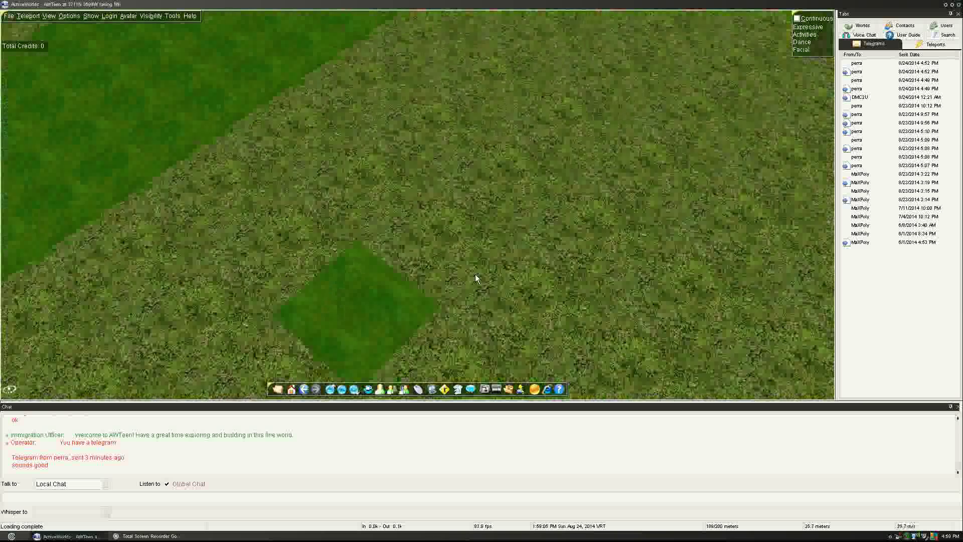
{"action": "left_click", "coordinate": [476, 277]}
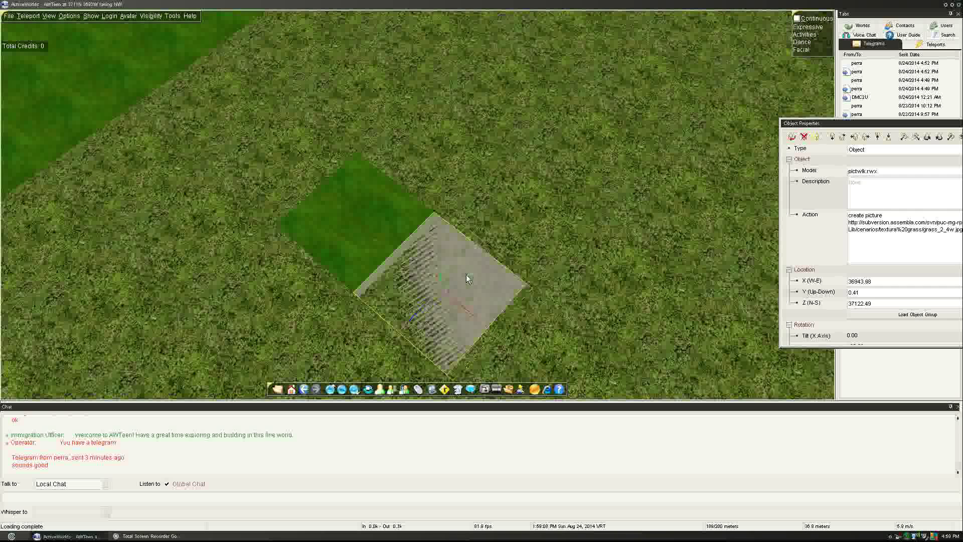
{"action": "key", "text": "Left"}
{"action": "left_click", "coordinate": [519, 254]}
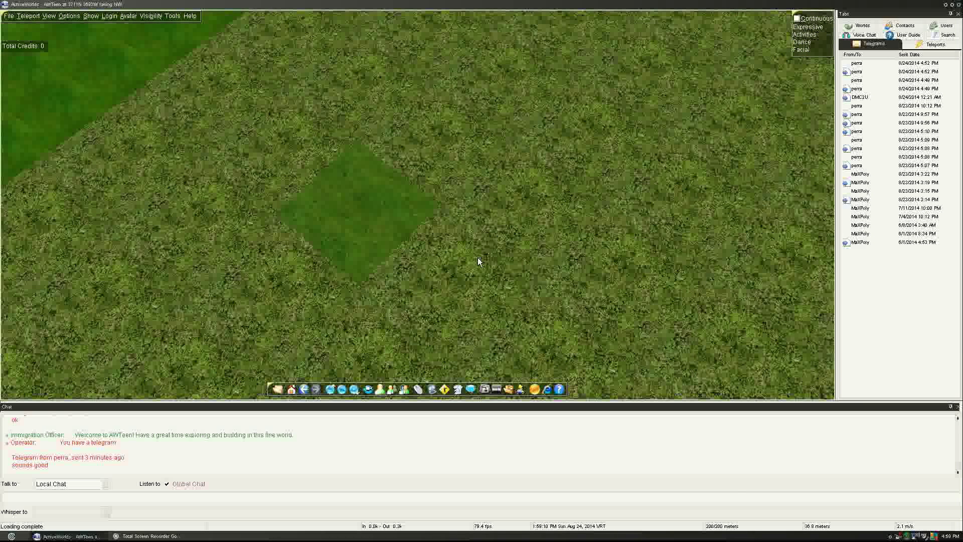
Select the three grass tiles at the end of the green strip, duplicate them and move the copy into the strip at Z 37146.49
{"action": "key", "text": "KP_Add"}
{"action": "key", "text": "Left"}
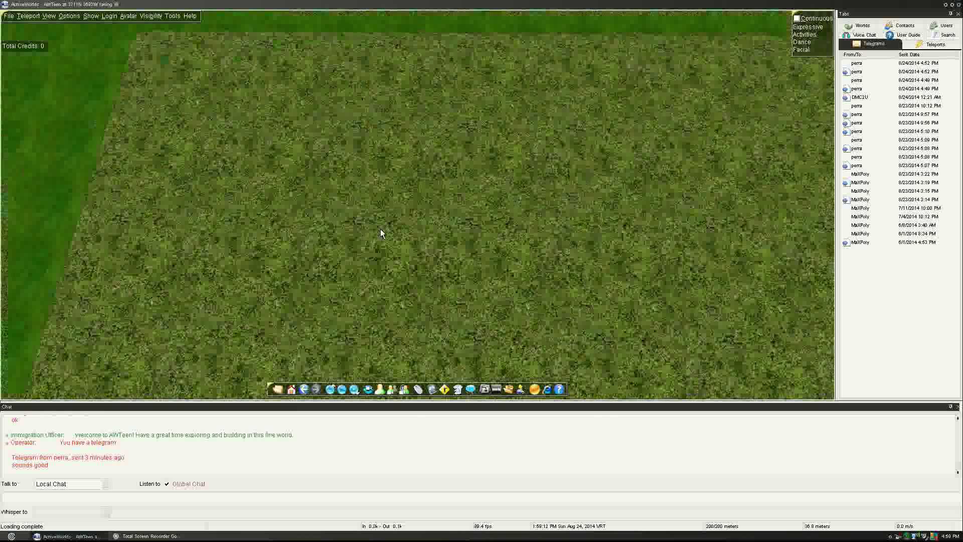
{"action": "key", "text": "KP_Add"}
{"action": "key", "text": "Page_Up"}
{"action": "key", "text": "Down"}
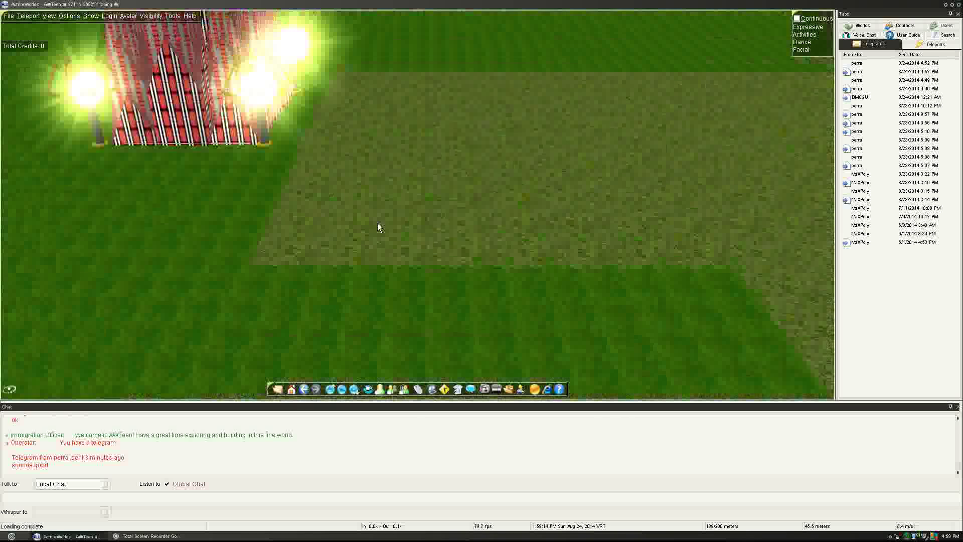
{"action": "key", "text": "Page_Down"}
{"action": "right_click", "coordinate": [766, 234]}
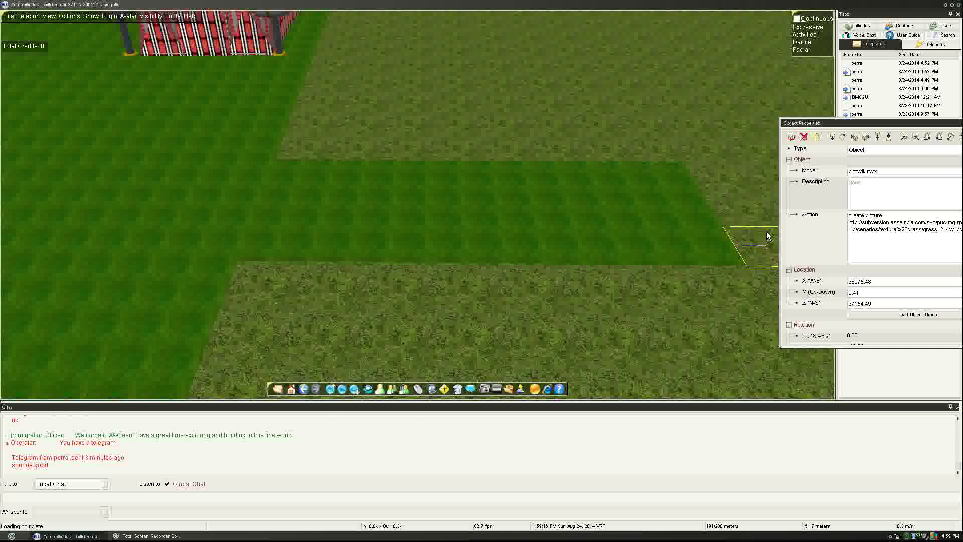
{"action": "right_click", "coordinate": [724, 181], "text": "ctrl"}
{"action": "key", "text": "Insert"}
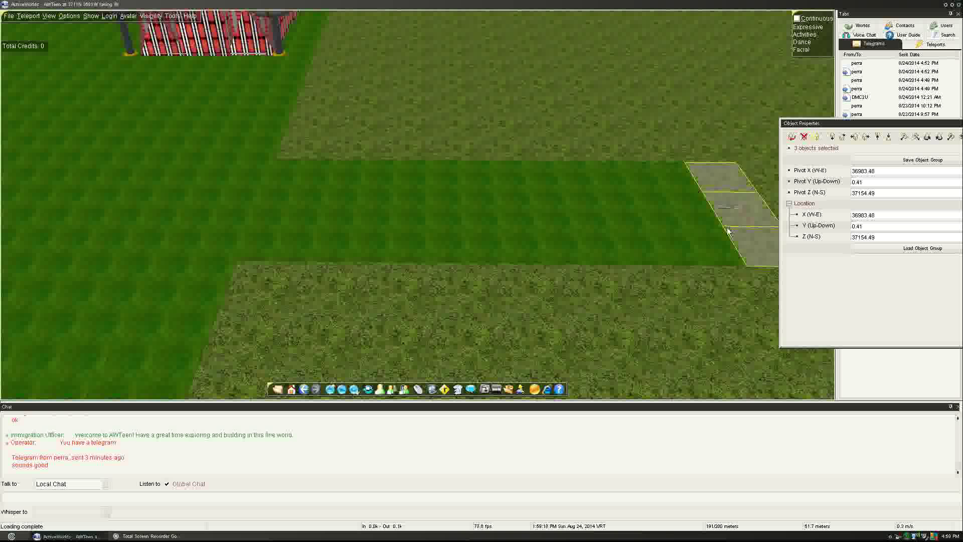
{"action": "key", "text": "Left"}
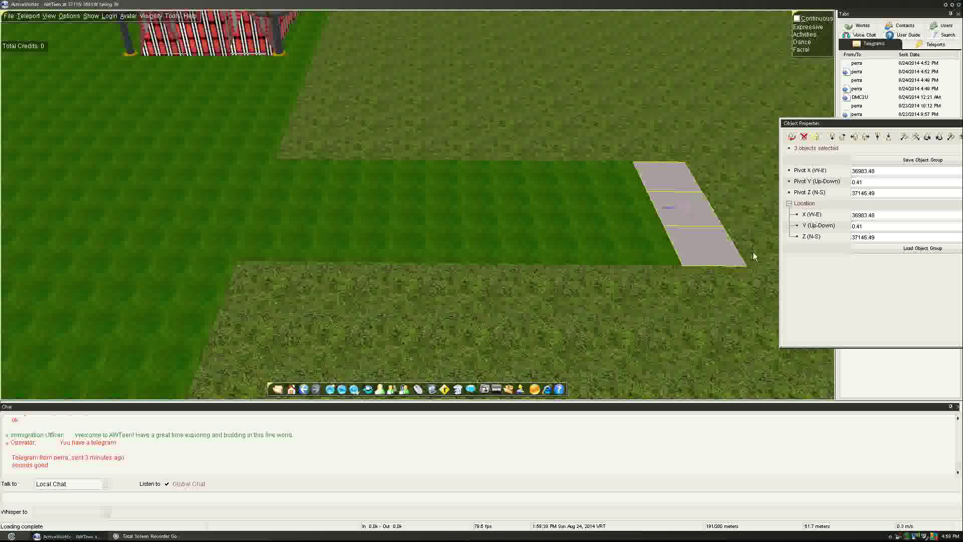
Add the three neighbouring grass tiles to the selection, duplicate all six and move the copy along the strip to Z 37134.49
{"action": "right_click", "coordinate": [738, 208], "text": "ctrl"}
{"action": "right_click", "coordinate": [725, 186], "text": "ctrl"}
{"action": "right_click", "coordinate": [725, 198], "text": "ctrl"}
{"action": "key", "text": "Insert"}
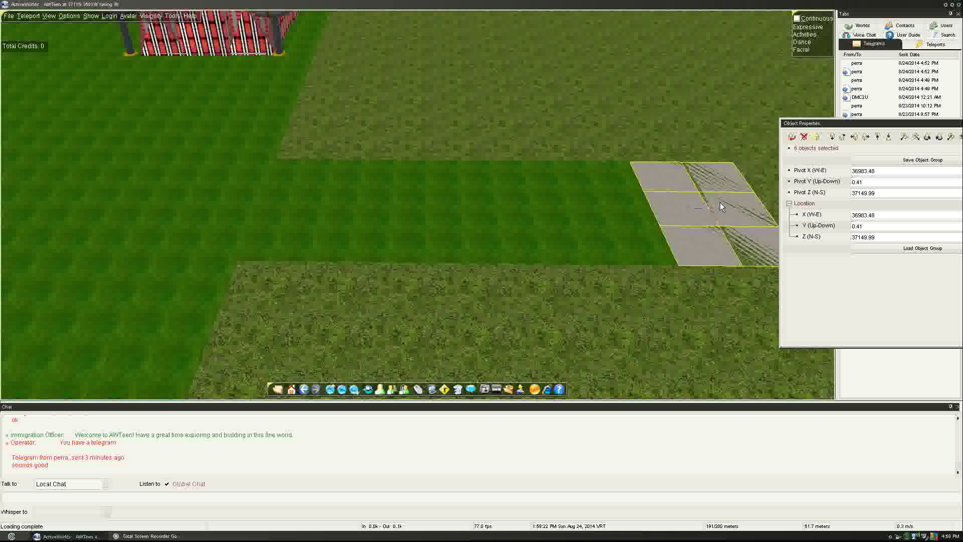
{"action": "key", "text": "Left"}
{"action": "key", "text": "Left"}
{"action": "key", "text": "Left"}
{"action": "key", "text": "Left"}
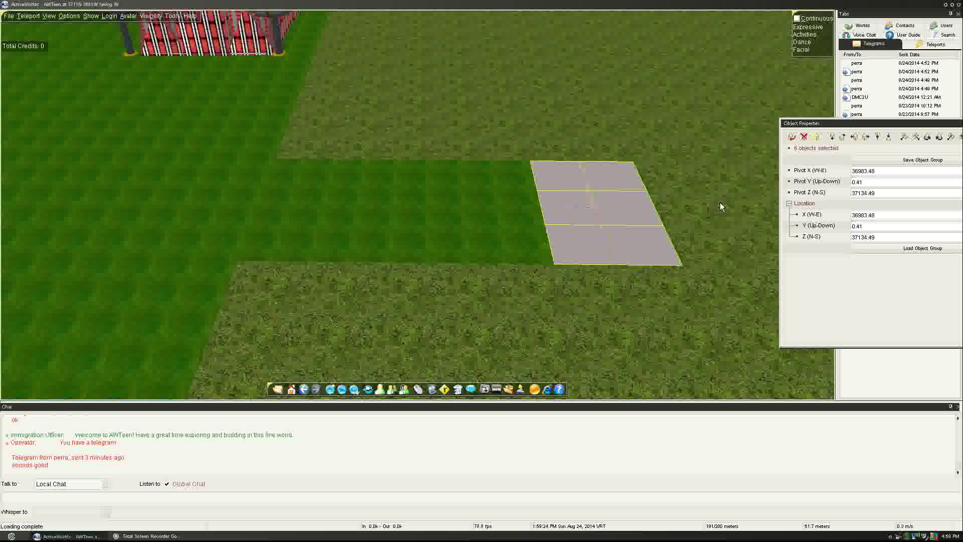
Duplicate the six selected grass tiles again and move the copy farther along the N-S axis through the green strip
{"action": "key", "text": "Left"}
{"action": "key", "text": "Left"}
{"action": "key", "text": "Left"}
{"action": "key", "text": "Left"}
{"action": "key", "text": "Left"}
{"action": "key", "text": "Left"}
{"action": "key", "text": "Left"}
{"action": "key", "text": "Left"}
{"action": "key", "text": "Left"}
{"action": "key", "text": "Left"}
{"action": "key", "text": "Left"}
{"action": "key", "text": "Left"}
{"action": "key", "text": "Left"}
{"action": "key", "text": "Left"}
{"action": "key", "text": "Left"}
{"action": "key", "text": "Left"}
{"action": "key", "text": "Left"}
{"action": "key", "text": "Left"}
{"action": "key", "text": "Left"}
{"action": "key", "text": "Left"}
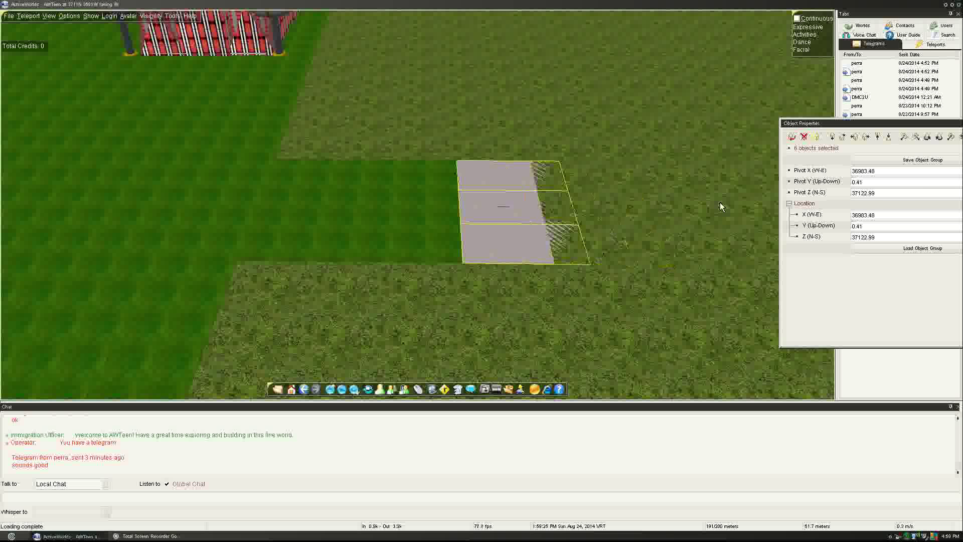
{"action": "key", "text": "Down"}
{"action": "key", "text": "Left"}
{"action": "key", "text": "Left"}
{"action": "key", "text": "Left"}
{"action": "key", "text": "Left"}
{"action": "key", "text": "Left"}
{"action": "key", "text": "Left"}
{"action": "key", "text": "Left"}
{"action": "key", "text": "Left"}
{"action": "key", "text": "Left"}
{"action": "key", "text": "Left"}
{"action": "key", "text": "Left"}
{"action": "key", "text": "Left"}
{"action": "key", "text": "Left"}
{"action": "key", "text": "Left"}
{"action": "key", "text": "Left"}
{"action": "key", "text": "Left"}
{"action": "key", "text": "Left"}
{"action": "key", "text": "Left"}
{"action": "key", "text": "Left"}
{"action": "key", "text": "Left"}
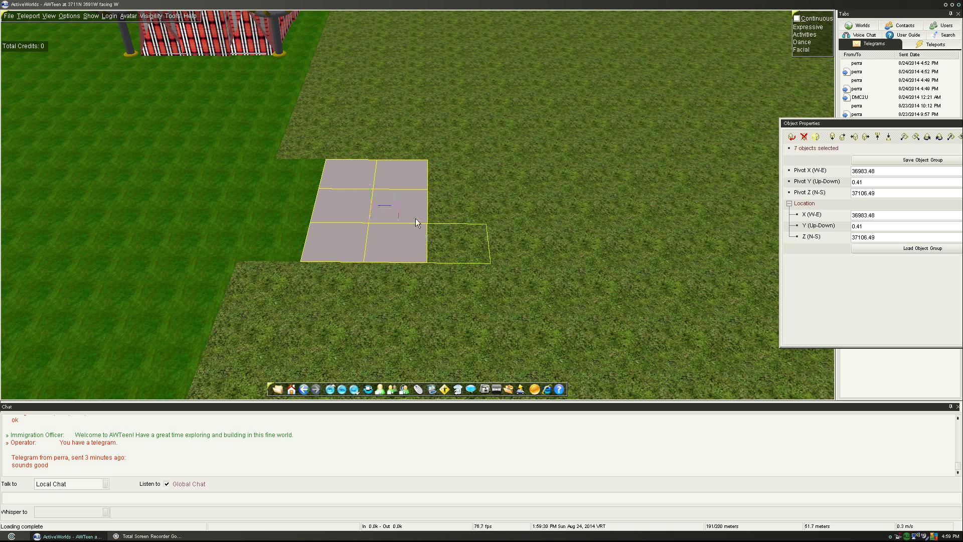
Extend the grass strip by one more column with a copy of three tiles moved along the N-S axis, and finish editing
{"action": "key", "text": "Down"}
{"action": "key", "text": "Left"}
{"action": "key", "text": "Left"}
{"action": "key", "text": "Left"}
{"action": "key", "text": "Left"}
{"action": "key", "text": "Left"}
{"action": "key", "text": "Left"}
{"action": "key", "text": "Left"}
{"action": "key", "text": "Left"}
{"action": "key", "text": "Left"}
{"action": "key", "text": "Left"}
{"action": "key", "text": "Left"}
{"action": "key", "text": "Left"}
{"action": "key", "text": "Left"}
{"action": "key", "text": "Left"}
{"action": "key", "text": "Left"}
{"action": "key", "text": "Left"}
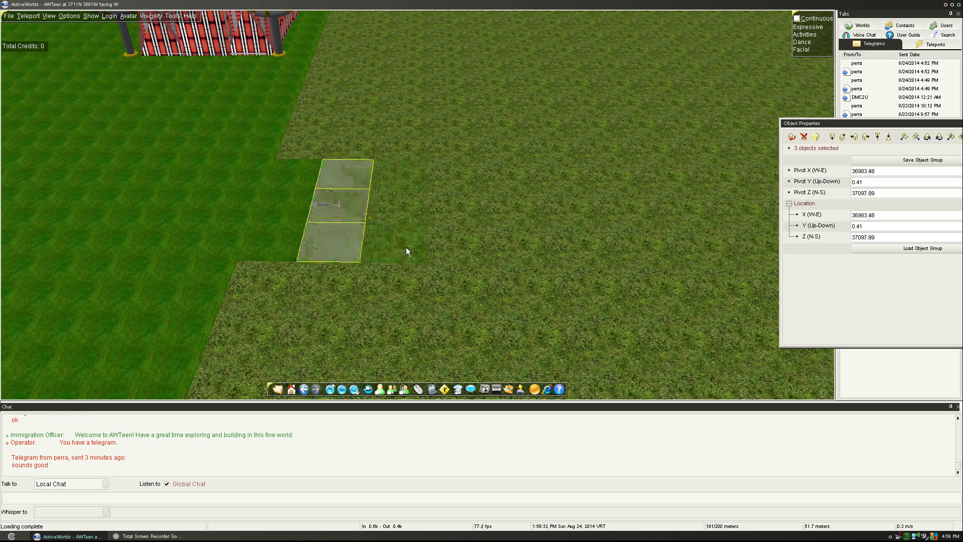
{"action": "key", "text": "Escape"}
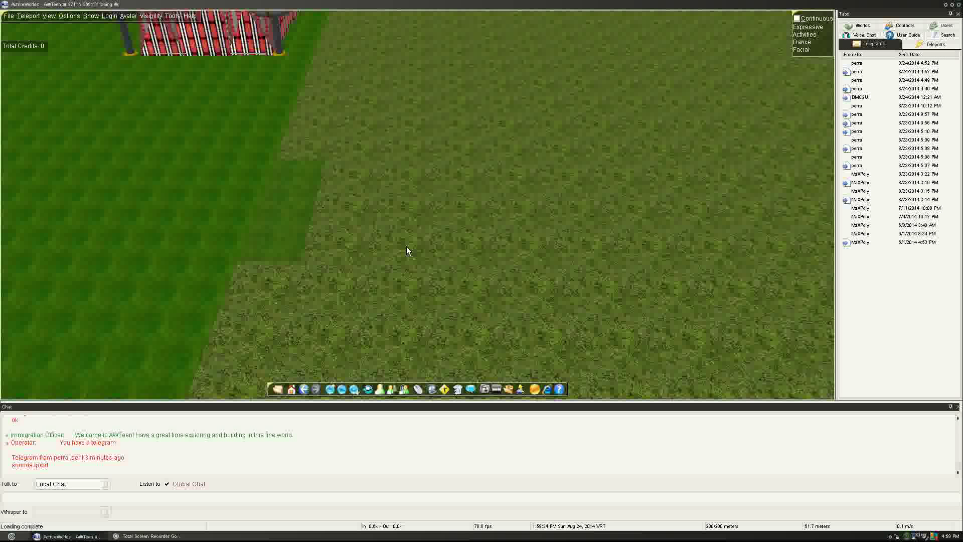
Select a single grass tile in the middle of the finished ground and raise it to a height of 5.41
{"action": "key", "text": "Up"}
{"action": "key", "text": "Page_Up"}
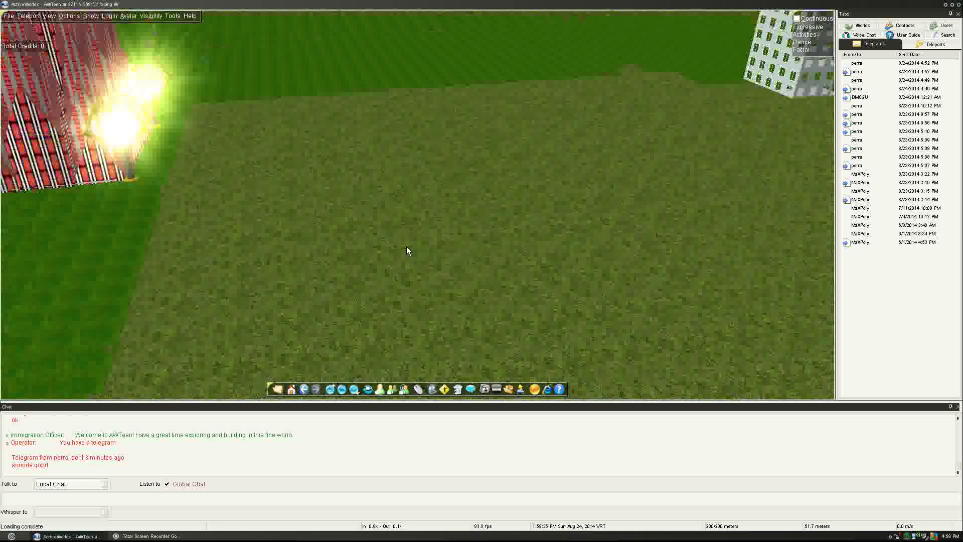
{"action": "key", "text": "Up"}
{"action": "key", "text": "Right"}
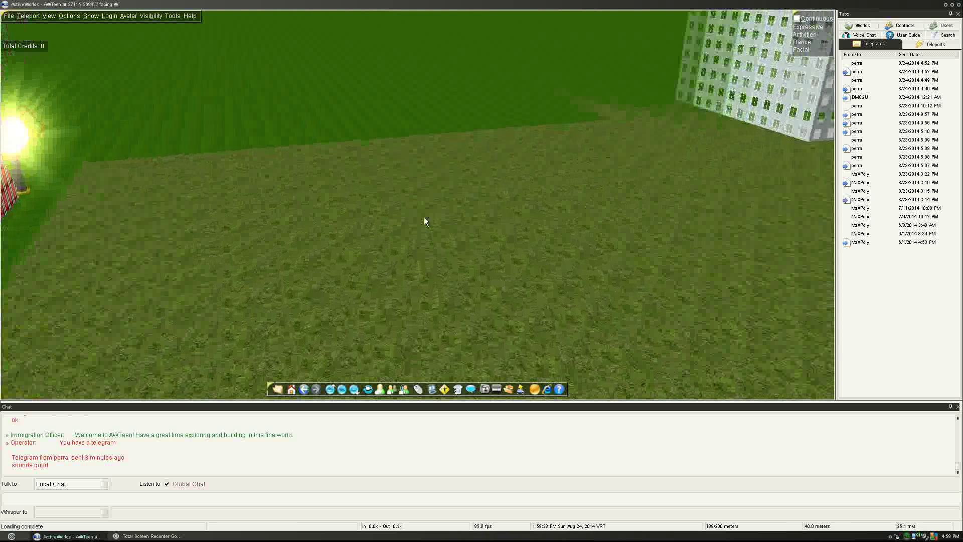
{"action": "left_click", "coordinate": [424, 223]}
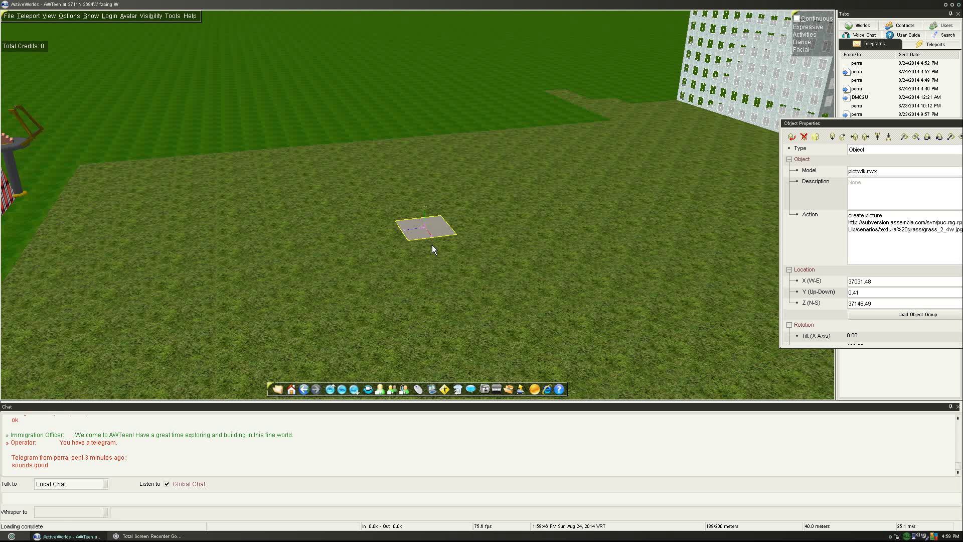
{"action": "key", "text": "KP_Add"}
{"action": "key", "text": "KP_Add"}
{"action": "key", "text": "KP_Add"}
{"action": "key", "text": "KP_Add"}
{"action": "key", "text": "KP_Add"}
{"action": "key", "text": "KP_Add"}
{"action": "key", "text": "KP_Add"}
{"action": "key", "text": "KP_Add"}
{"action": "key", "text": "KP_Add"}
{"action": "key", "text": "KP_Add"}
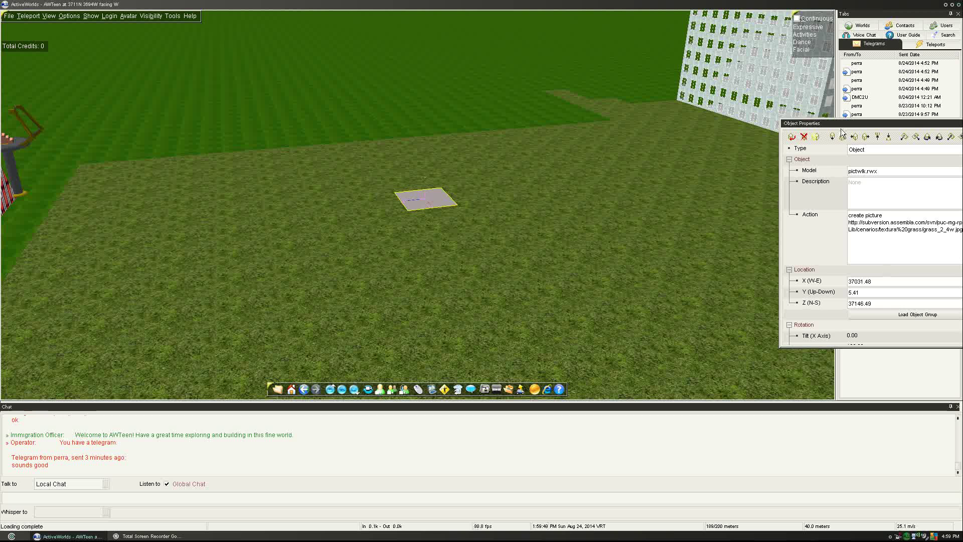
Replace the picture command and its URL in the raised tile's action with "create texture"
{"action": "left_click_drag", "start_coordinate": [858, 124], "coordinate": [730, 125]}
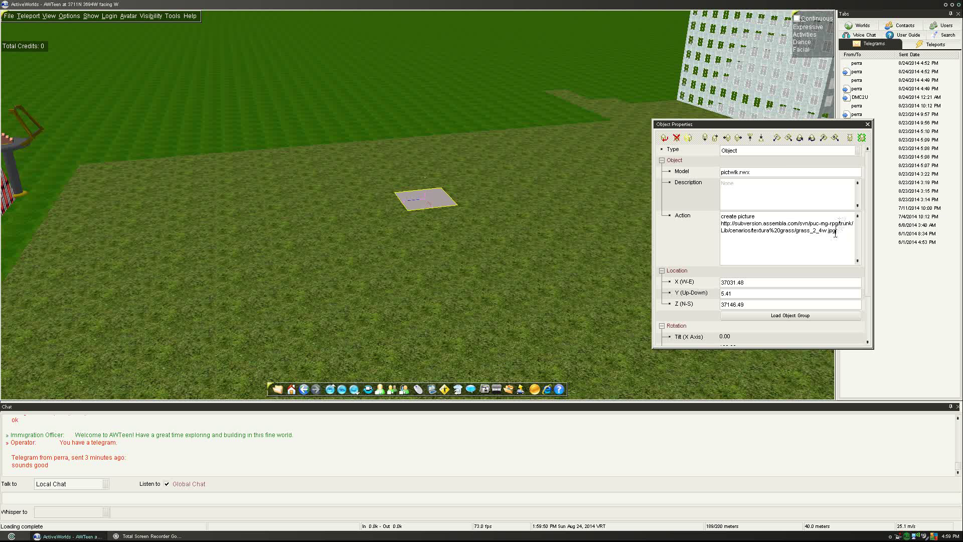
{"action": "left_click_drag", "start_coordinate": [738, 233], "coordinate": [721, 227]}
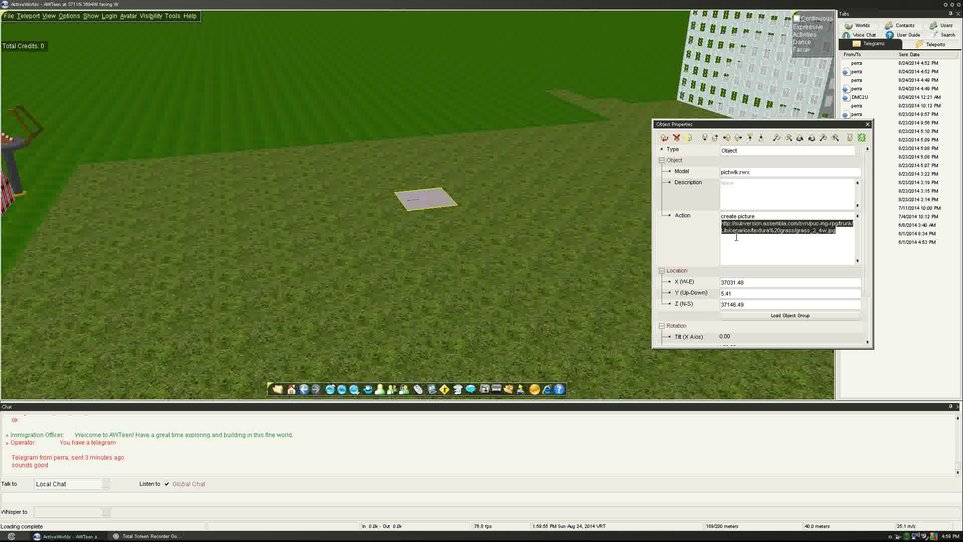
{"action": "key", "text": "BackSpace"}
{"action": "key", "text": "BackSpace"}
{"action": "key", "text": "BackSpace"}
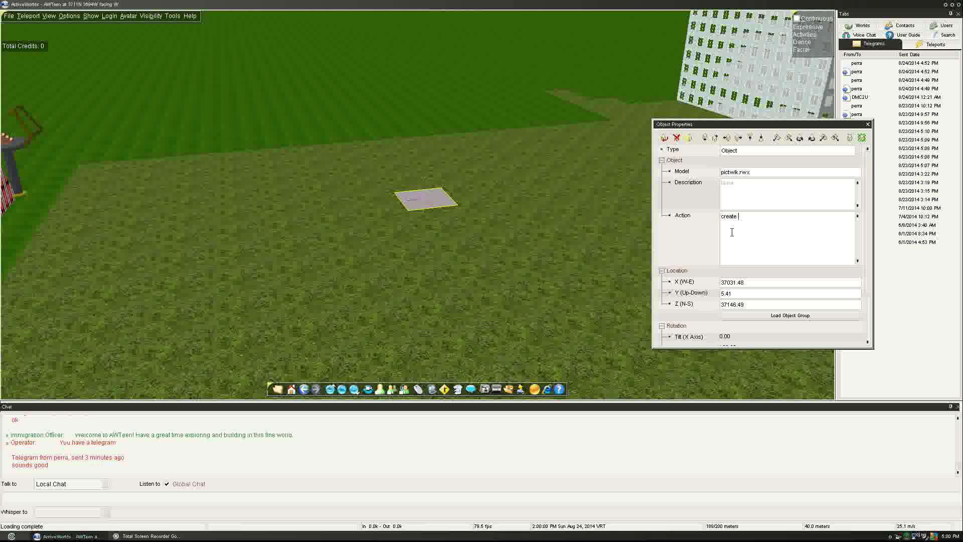
{"action": "type", "text": "xture"}
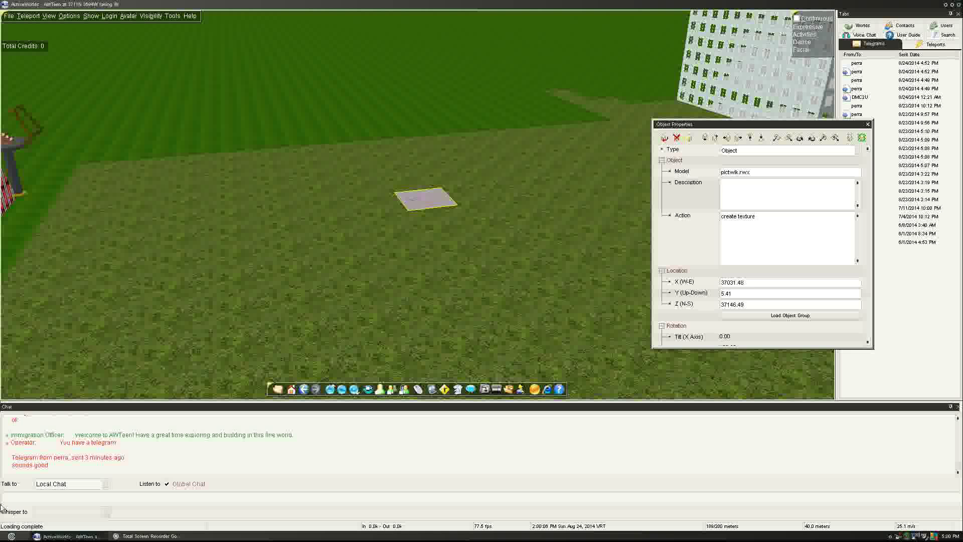
Open Firefox and load the object path listing at objects.activeworlds.com/megapath/
{"action": "left_click", "coordinate": [11, 536]}
{"action": "left_click", "coordinate": [28, 344]}
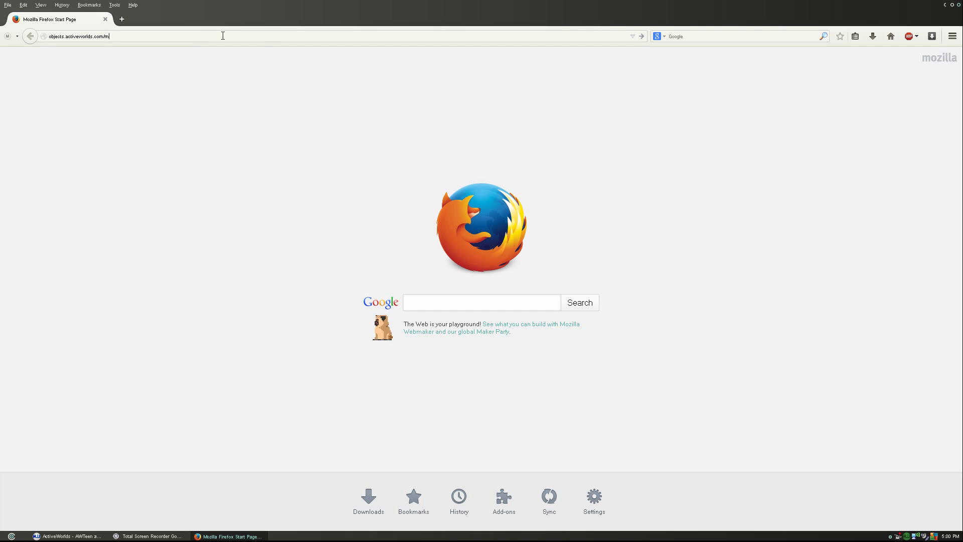
{"action": "key", "text": "Return"}
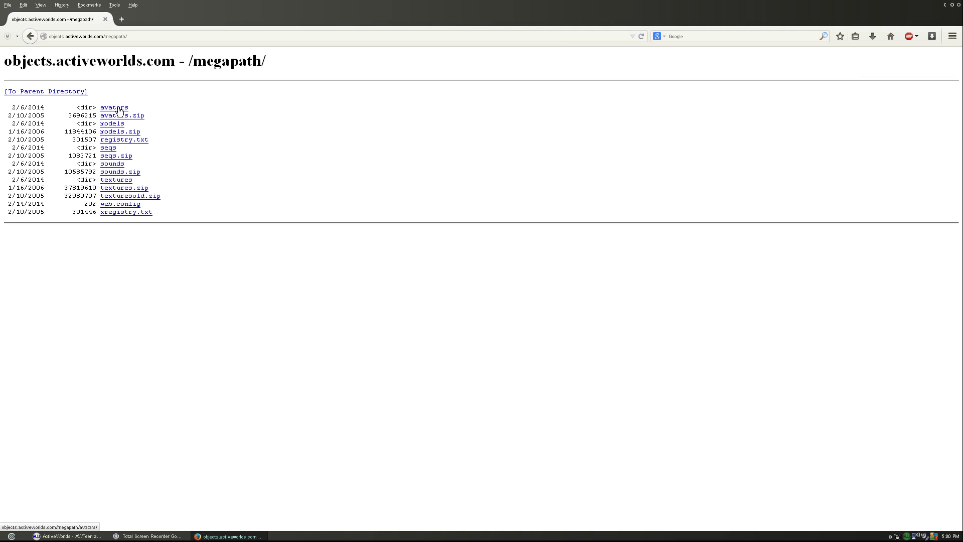
Switch back to ActiveWorlds and look through the list of available avatars
{"action": "left_click", "coordinate": [47, 536]}
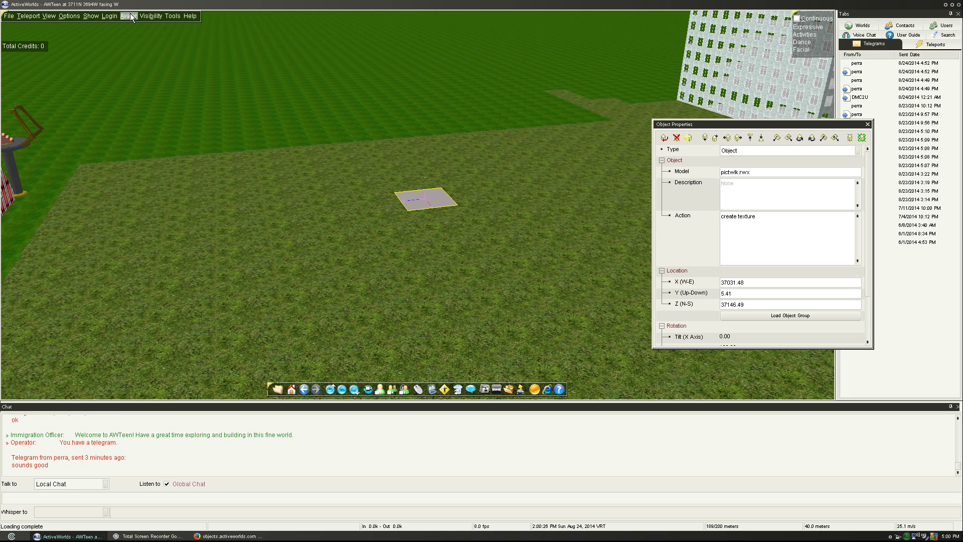
{"action": "left_click", "coordinate": [130, 16]}
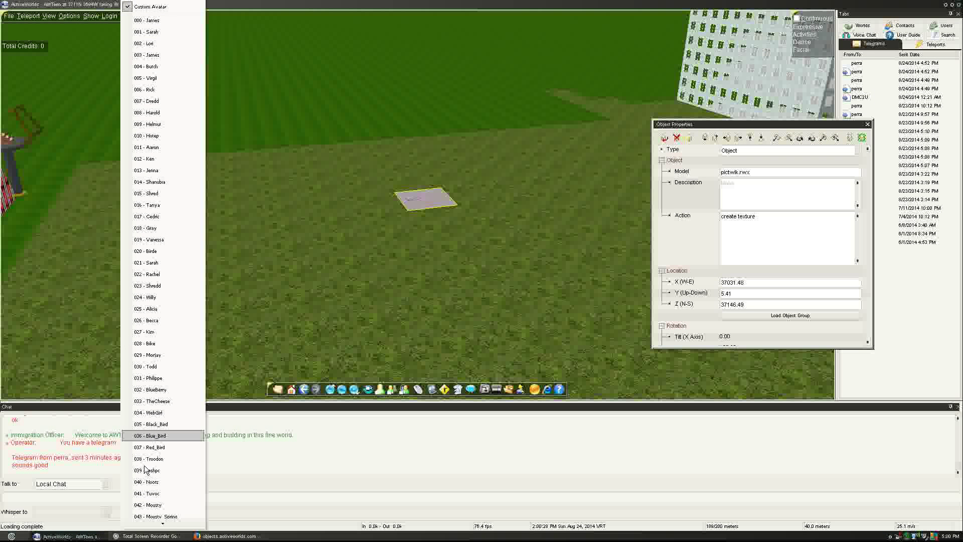
{"action": "scroll", "coordinate": [145, 469], "scroll_direction": "down", "scroll_amount": 5}
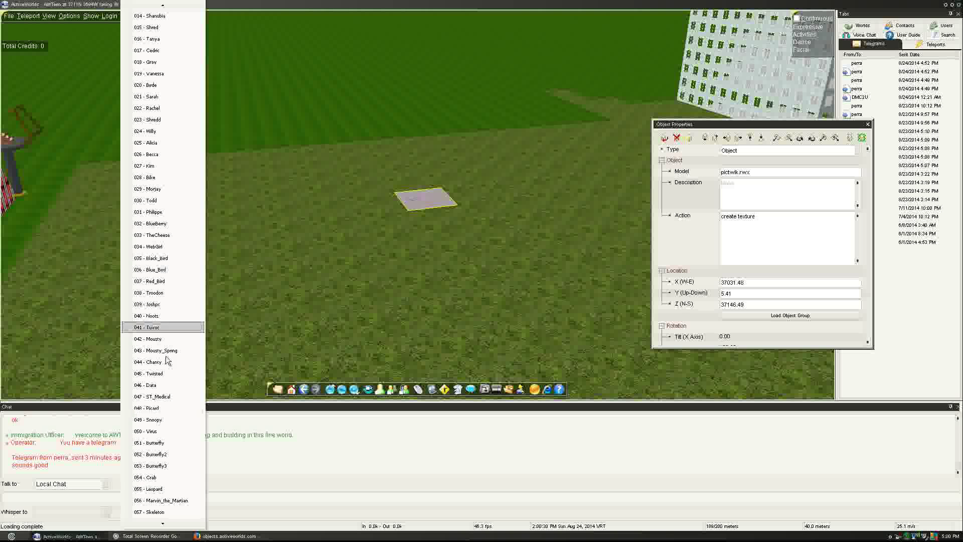
Return to the megapath listing in Firefox and highlight the textures directory
{"action": "left_click", "coordinate": [229, 534]}
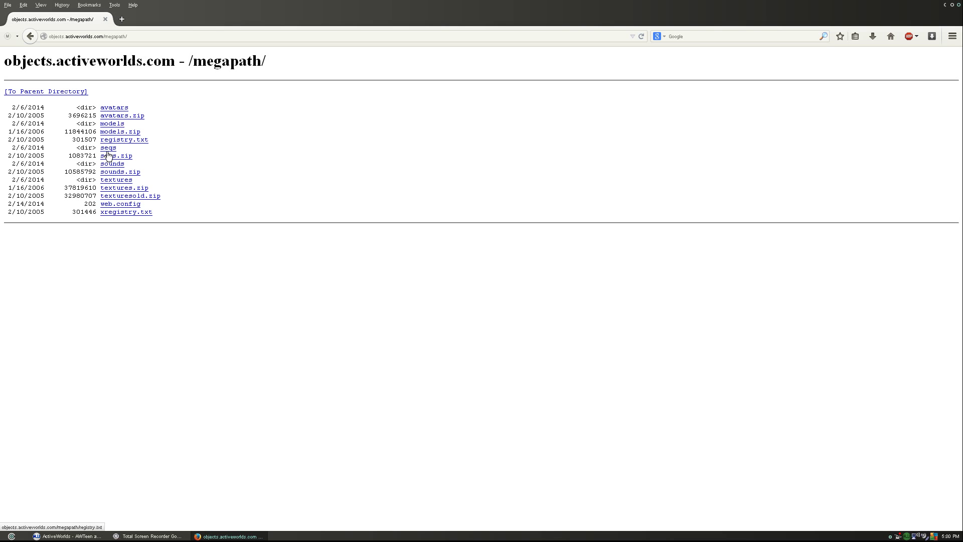
{"action": "mouse_move", "coordinate": [145, 176]}
{"action": "left_mouse_down"}
{"action": "mouse_move", "coordinate": [107, 180]}
{"action": "mouse_move", "coordinate": [159, 181]}
{"action": "left_mouse_up"}
{"action": "left_click", "coordinate": [164, 180]}
{"action": "left_click_drag", "start_coordinate": [91, 173], "coordinate": [117, 184]}
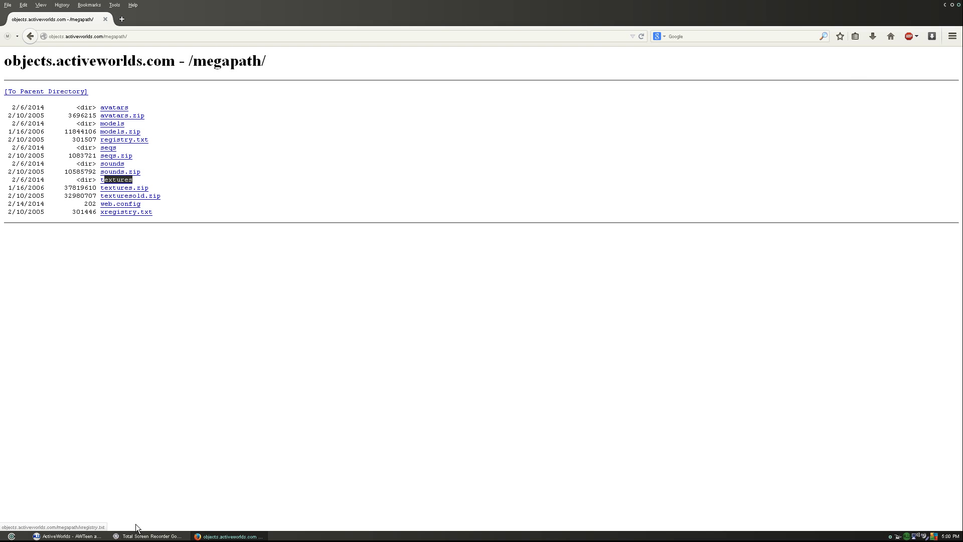
Switch to ActiveWorlds and complete the raised tile's action as "create texture water", then close its properties
{"action": "key", "text": "alt+Tab"}
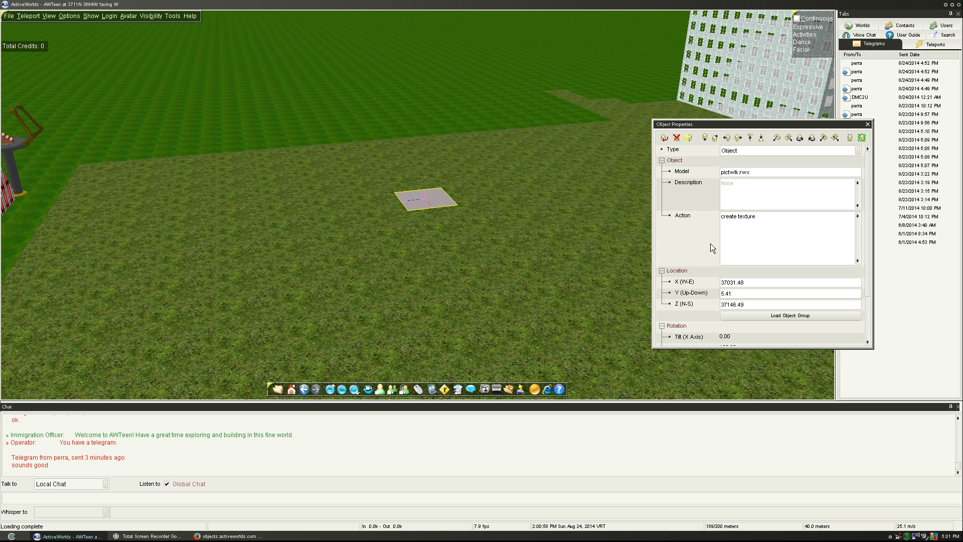
{"action": "double_click", "coordinate": [749, 217]}
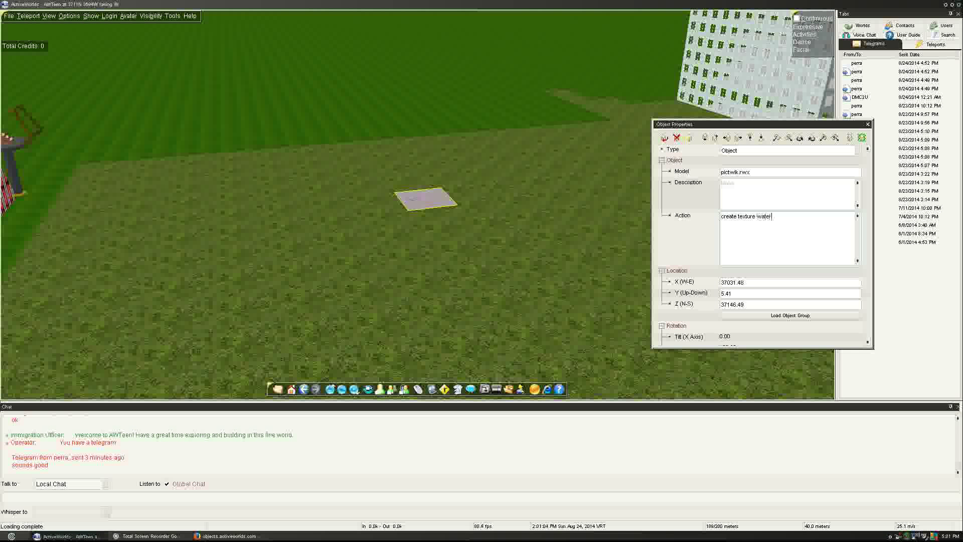
{"action": "key", "text": "Escape"}
{"action": "key", "text": "Up"}
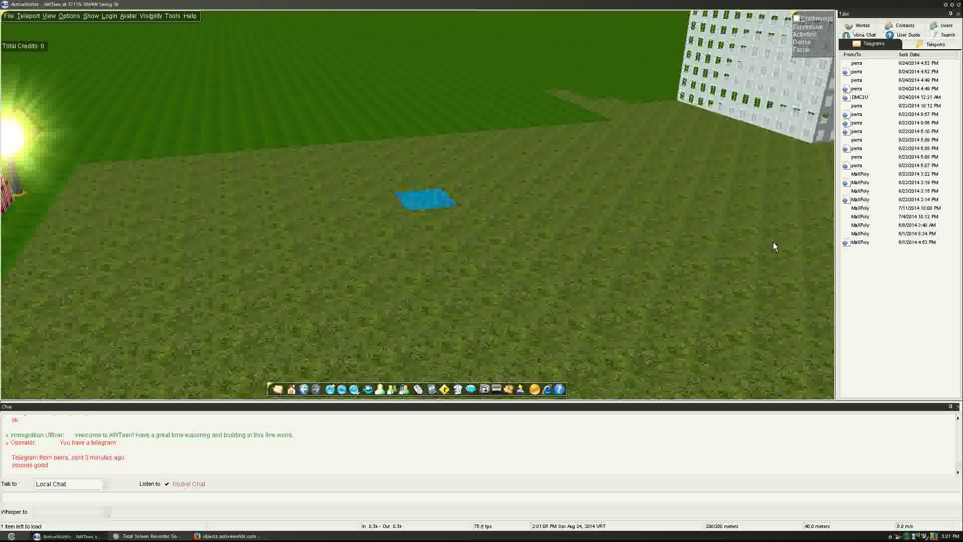
Examine the water texture on the raised tile from close range and from above
{"action": "key", "text": "Home"}
{"action": "key", "text": "Up"}
{"action": "key", "text": "Page_Down"}
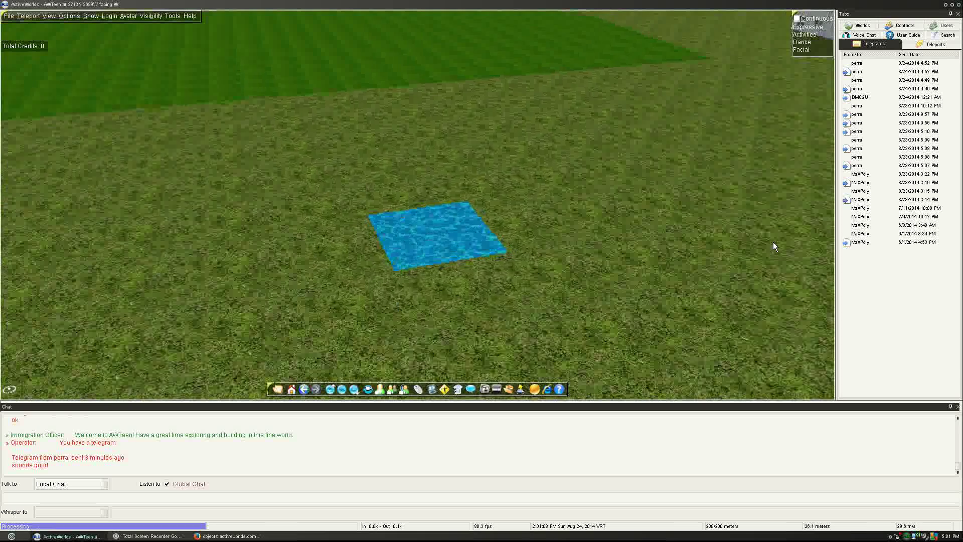
{"action": "key", "text": "Page_Down"}
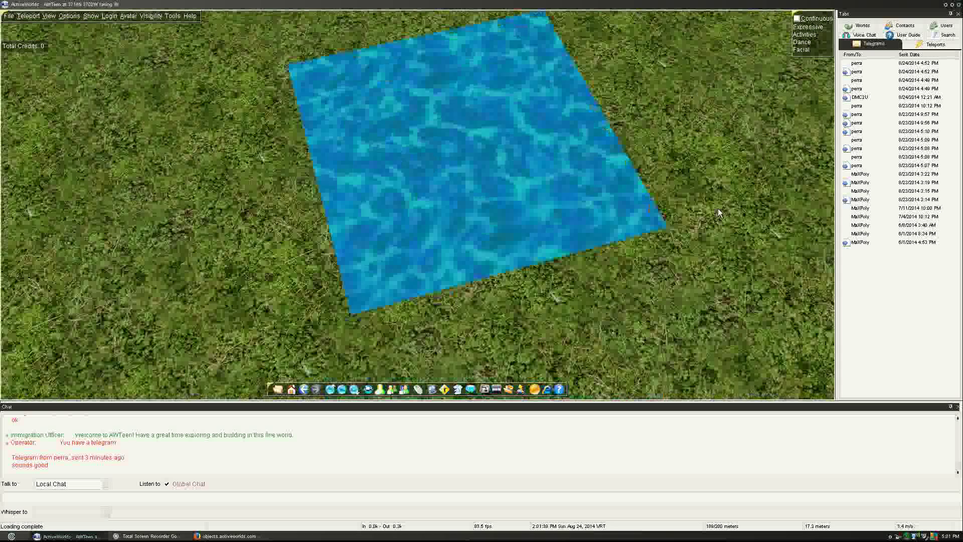
{"action": "key", "text": "Left"}
{"action": "key", "text": "KP_Add"}
{"action": "key", "text": "Down"}
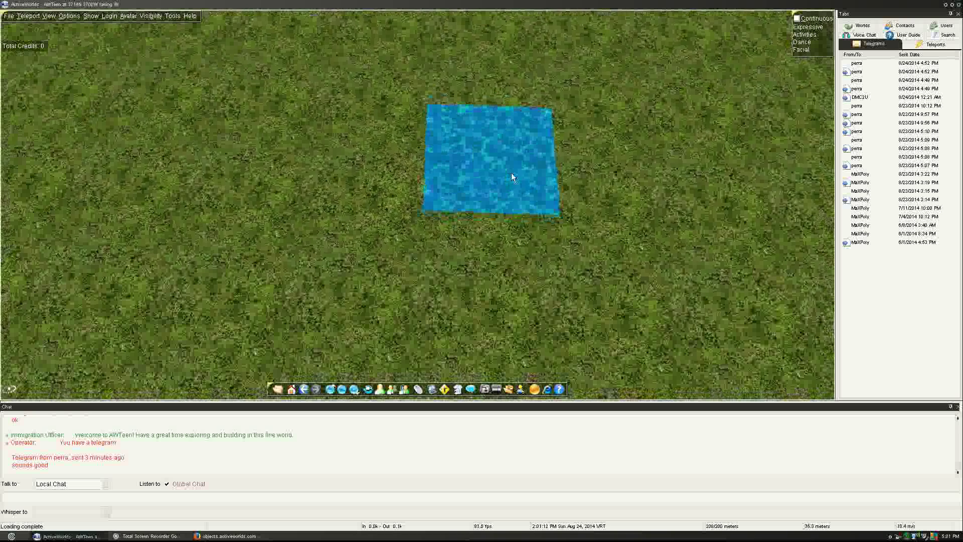
Change the water tile's action to "create texture terrain0" and close its properties
{"action": "left_click", "coordinate": [504, 164]}
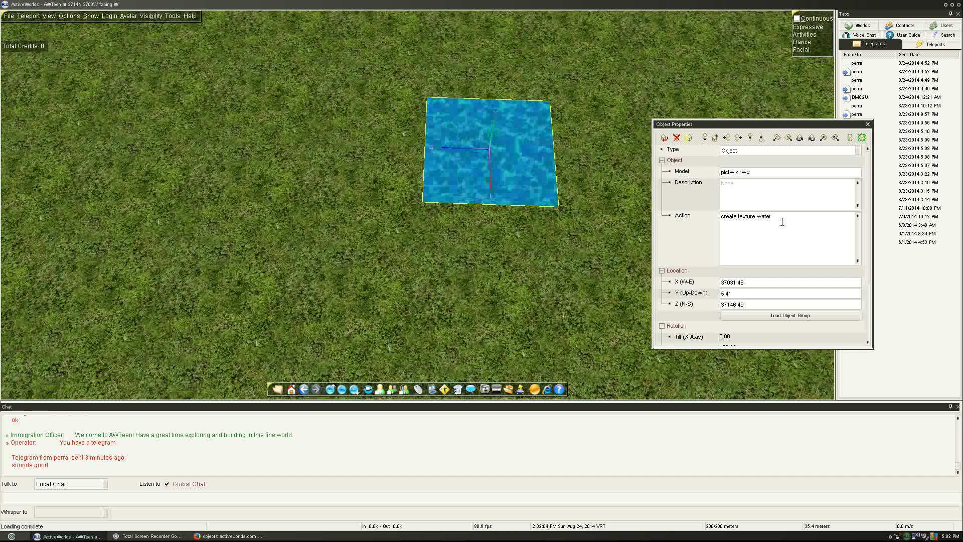
{"action": "double_click", "coordinate": [763, 216]}
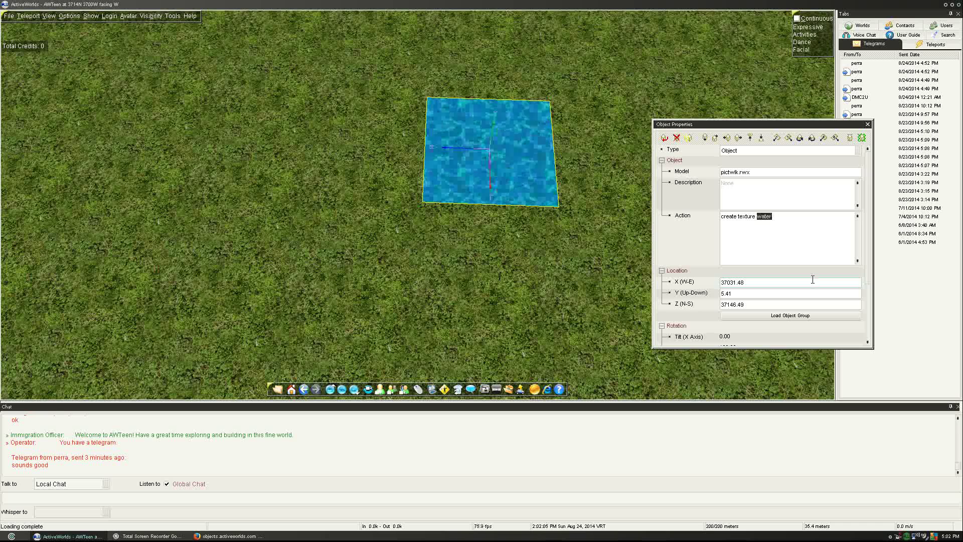
{"action": "type", "text": "b"}
{"action": "key", "text": "BackSpace"}
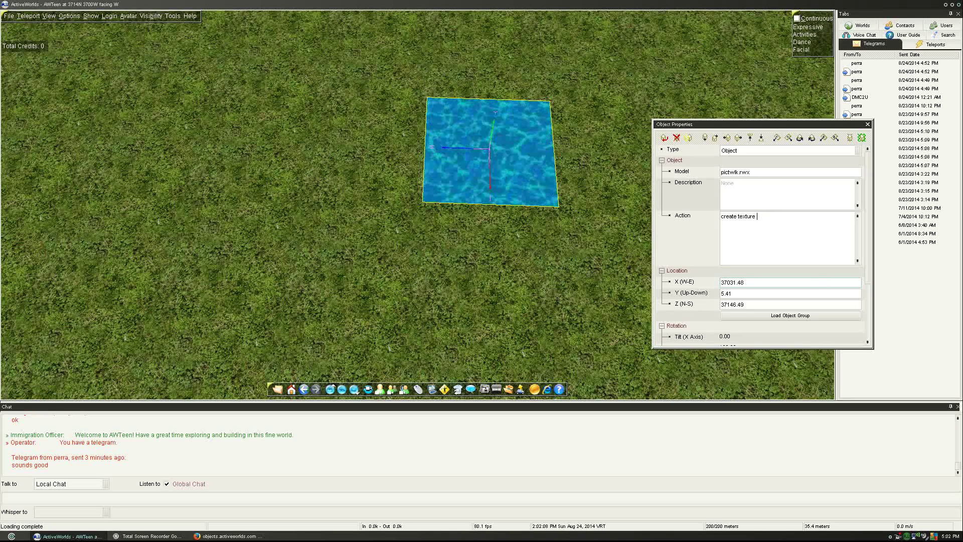
{"action": "type", "text": "terrai"}
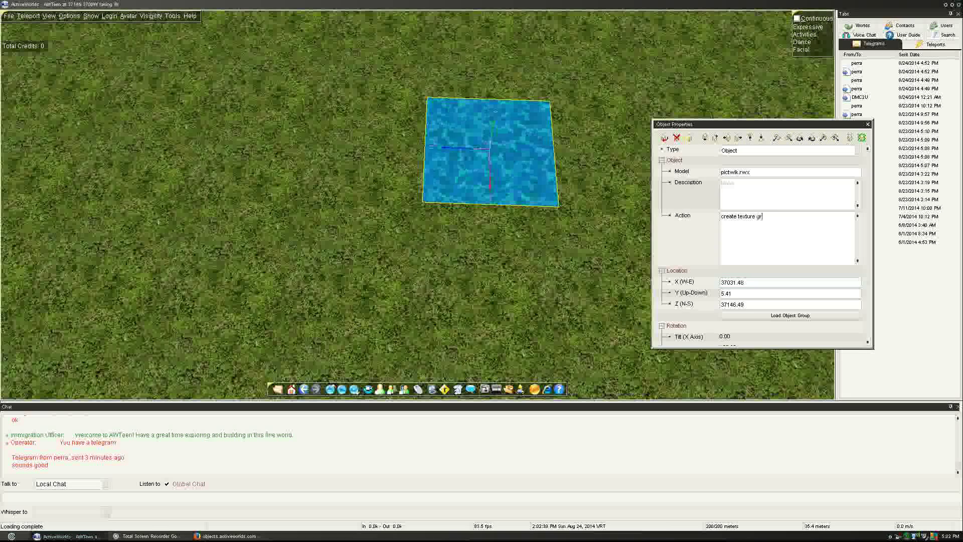
{"action": "type", "text": "n0"}
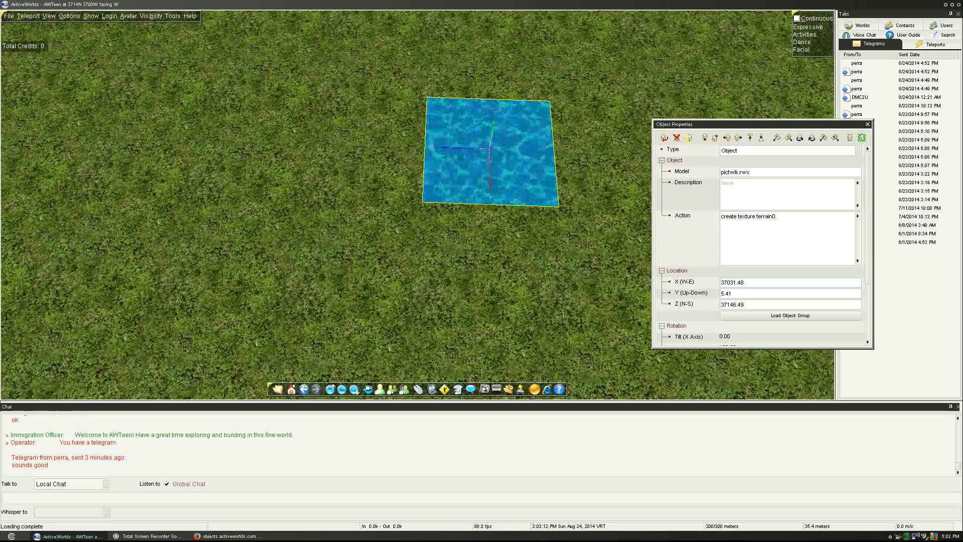
{"action": "key", "text": "Escape"}
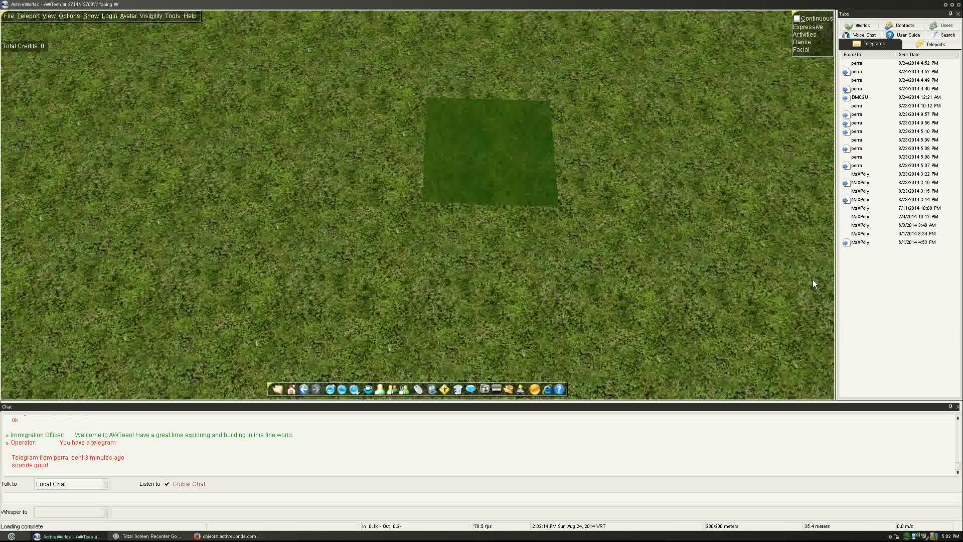
{"action": "key", "text": "Page_Up"}
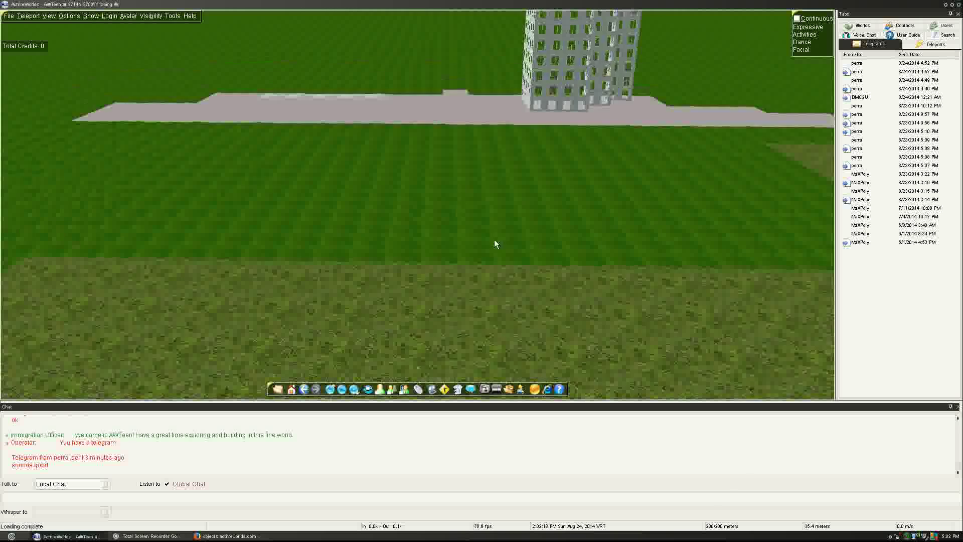
{"action": "key", "text": "Page_Down"}
{"action": "key", "text": "Page_Up"}
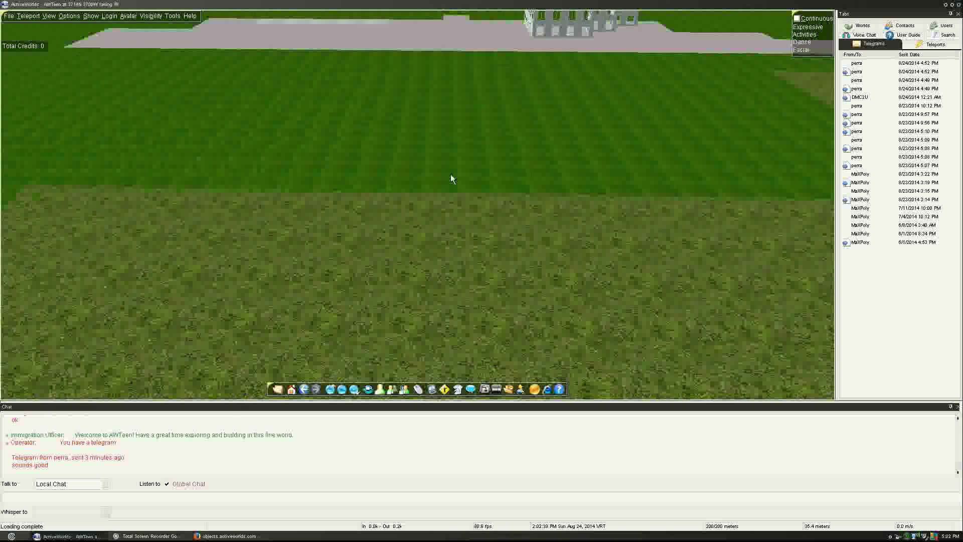
Change the raised tile's action to "create texture terrain1" and close its properties
{"action": "key", "text": "Page_Down"}
{"action": "right_click", "coordinate": [510, 286]}
{"action": "left_click", "coordinate": [820, 265]}
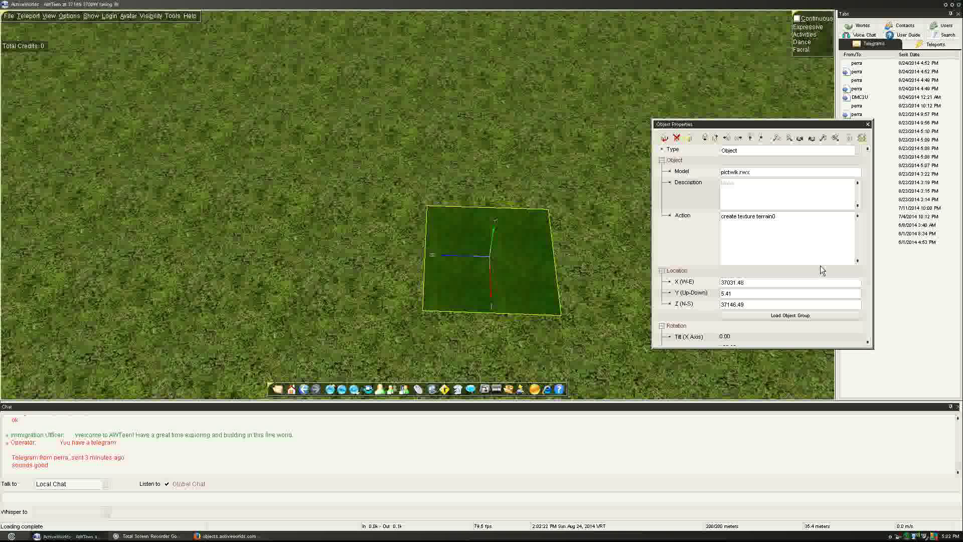
{"action": "key", "text": "BackSpace"}
{"action": "type", "text": "1"}
{"action": "key", "text": "Escape"}
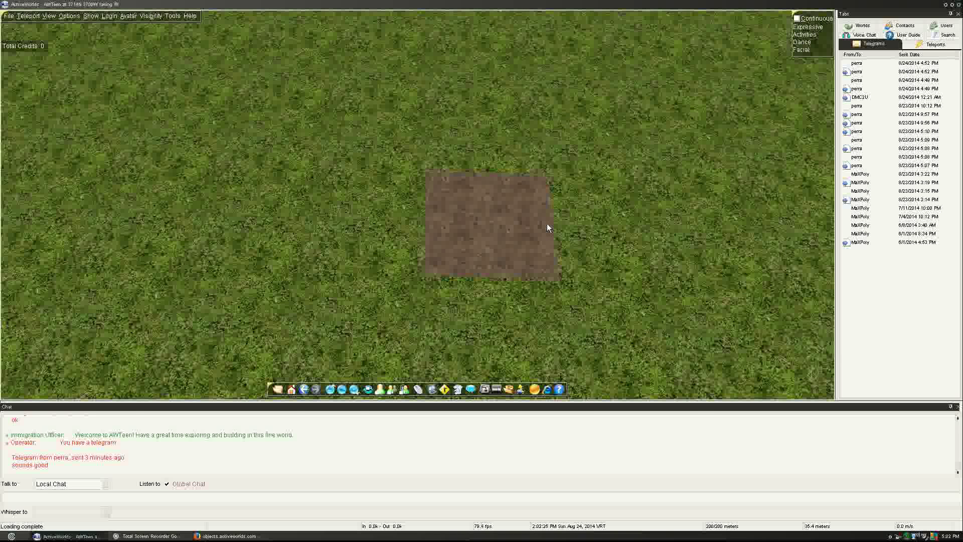
Change the brown terrain1 tile's action to "create texture terrain2" and close its properties
{"action": "key", "text": "Page_Up"}
{"action": "key", "text": "Page_Up"}
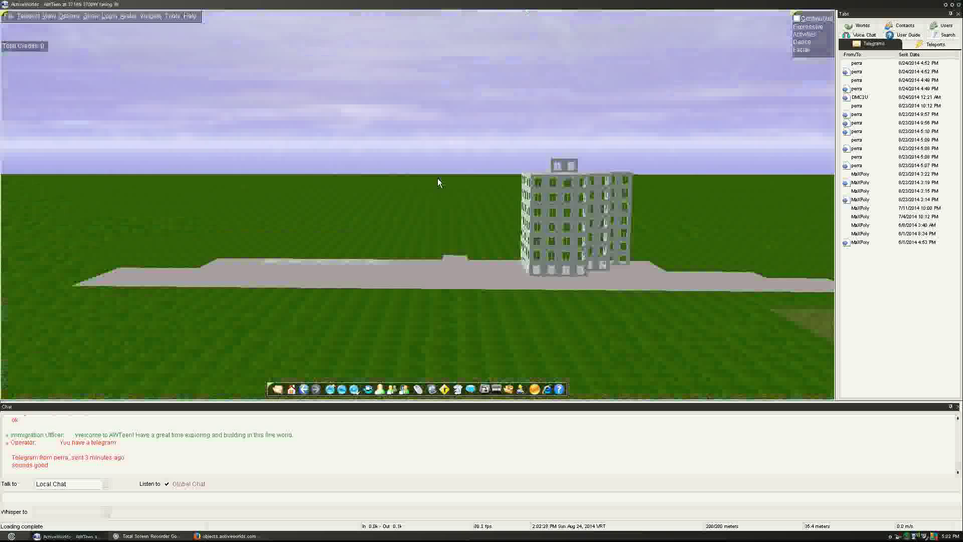
{"action": "key", "text": "Page_Down"}
{"action": "key", "text": "Left"}
{"action": "key", "text": "Page_Up"}
{"action": "key", "text": "Right"}
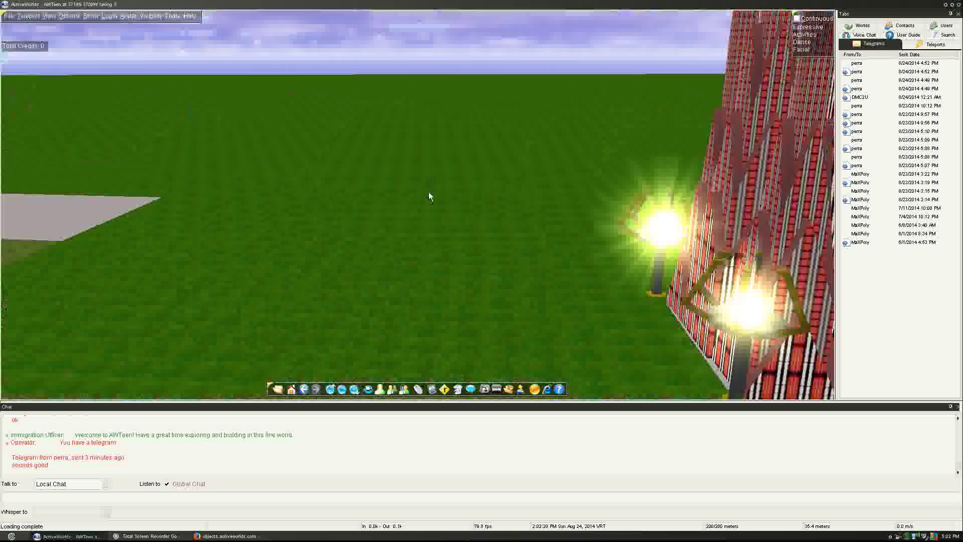
{"action": "key", "text": "Page_Down"}
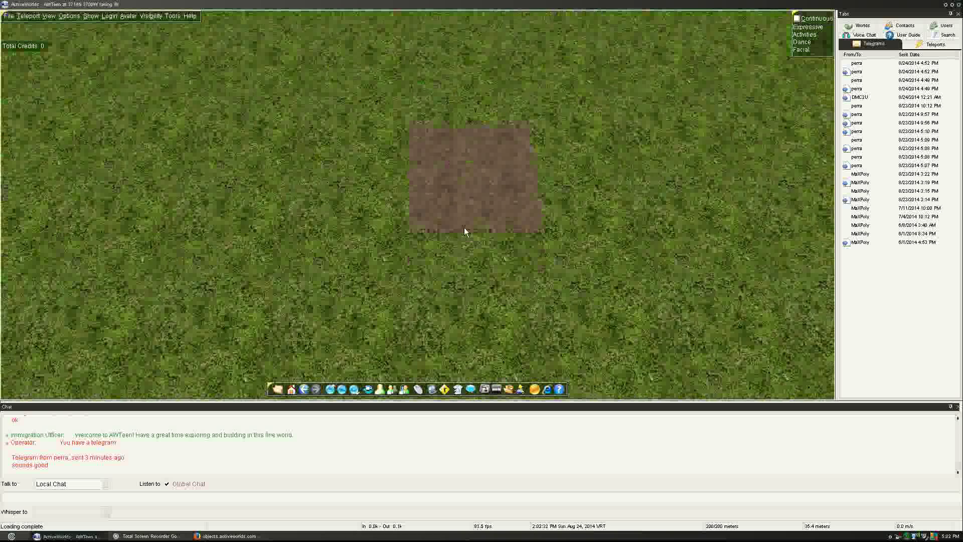
{"action": "left_click", "coordinate": [464, 223]}
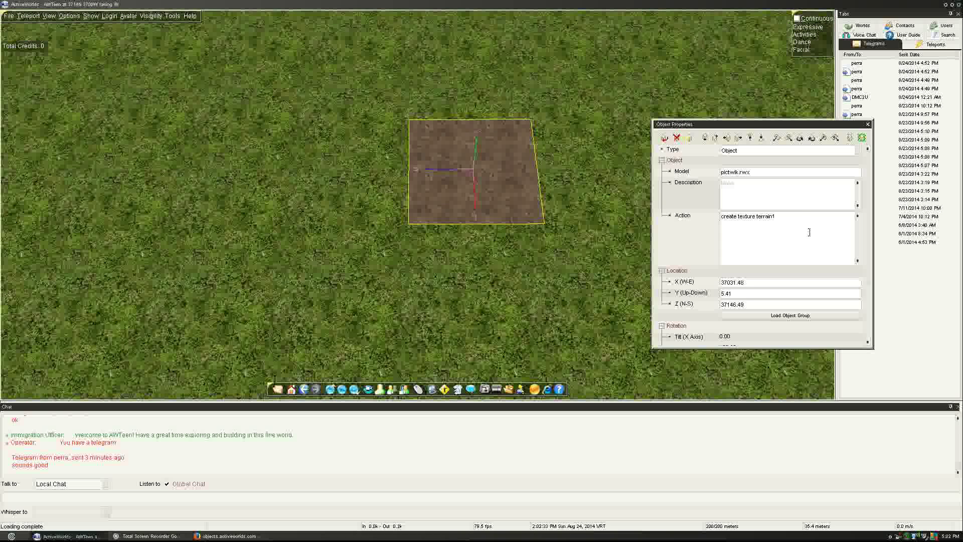
{"action": "key", "text": "Escape"}
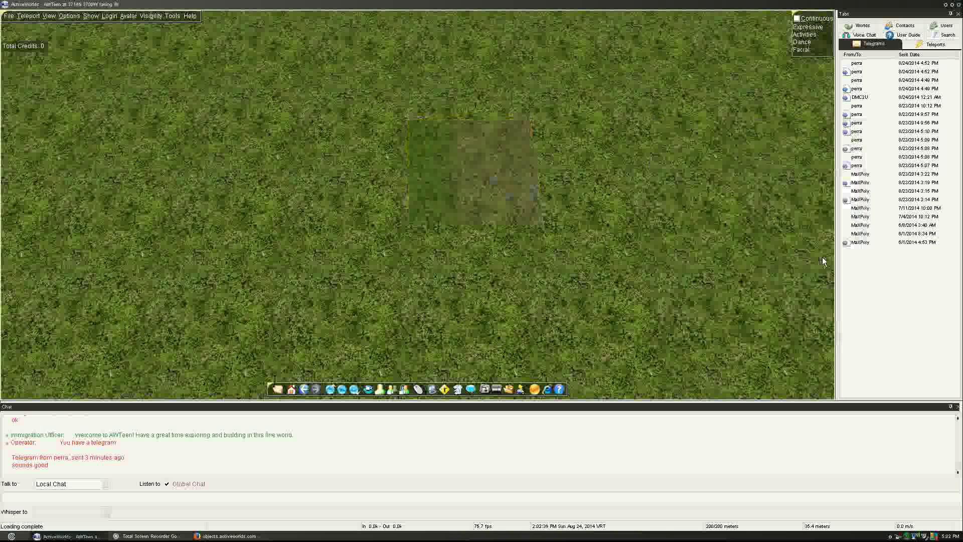
Duplicate the terrain2 tile directly beside its grassy edge and set the copy's action to "create texture terrain0"
{"action": "left_click", "coordinate": [523, 151]}
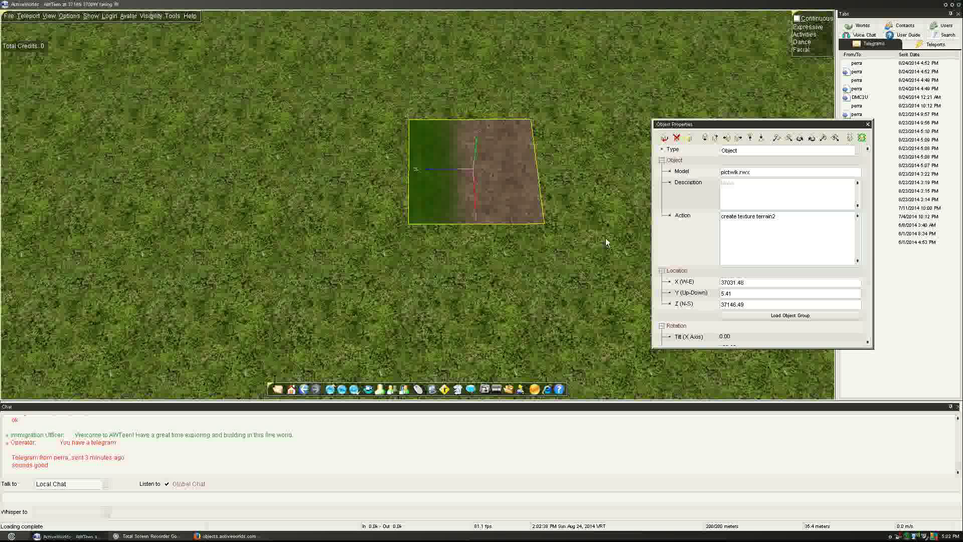
{"action": "key", "text": "Down"}
{"action": "key", "text": "Left"}
{"action": "key", "text": "Left"}
{"action": "key", "text": "Left"}
{"action": "key", "text": "Left"}
{"action": "key", "text": "Left"}
{"action": "key", "text": "Left"}
{"action": "key", "text": "Left"}
{"action": "key", "text": "Left"}
{"action": "key", "text": "Left"}
{"action": "key", "text": "Left"}
{"action": "key", "text": "Left"}
{"action": "key", "text": "Left"}
{"action": "key", "text": "Left"}
{"action": "key", "text": "Left"}
{"action": "key", "text": "Left"}
{"action": "key", "text": "Left"}
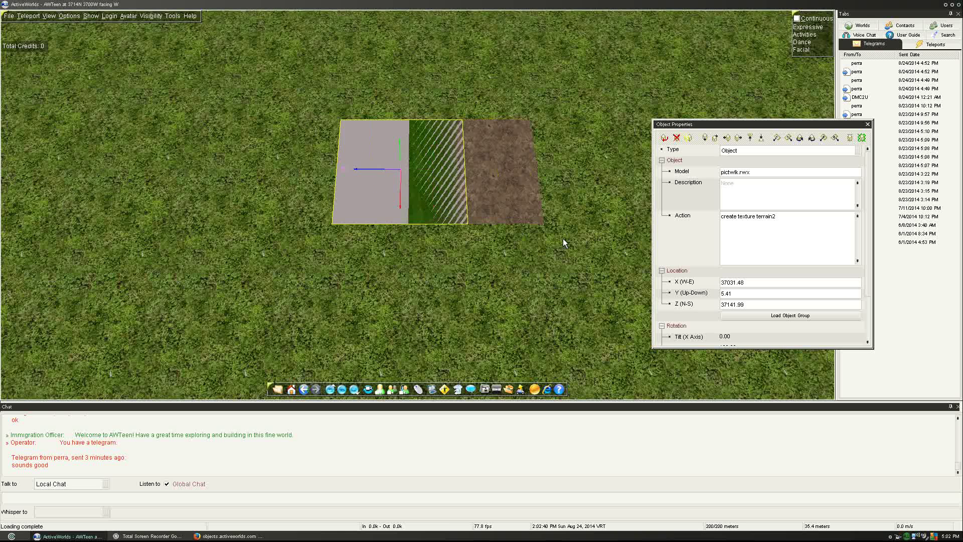
{"action": "left_click", "coordinate": [814, 241]}
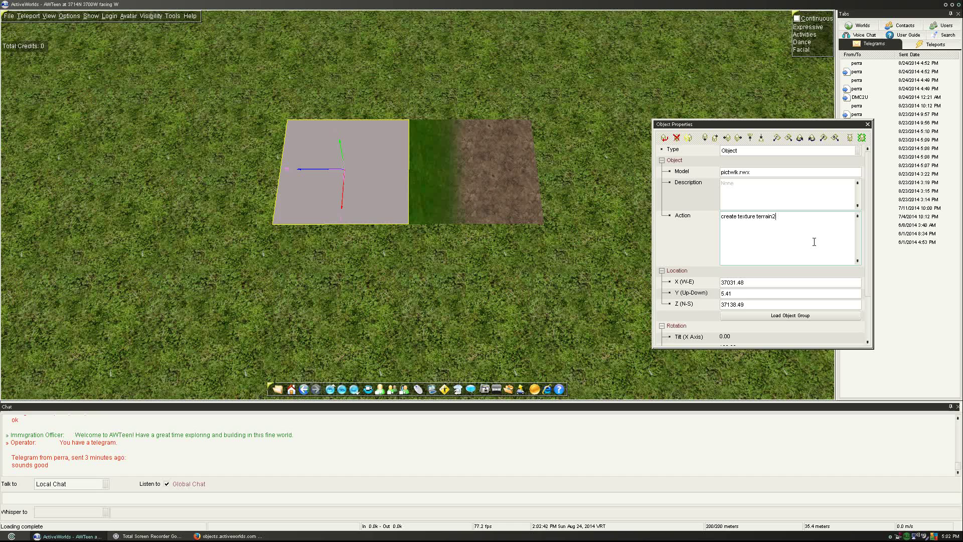
{"action": "key", "text": "Escape"}
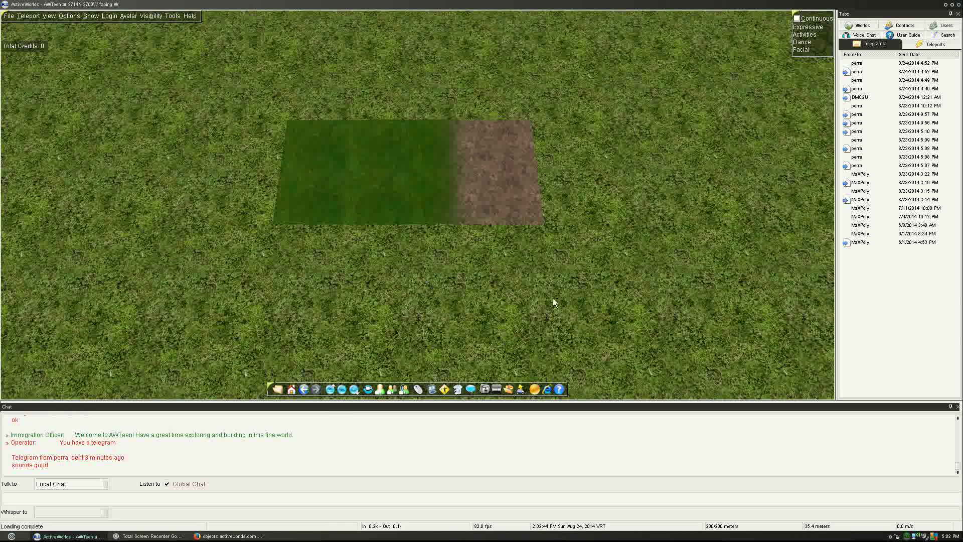
Try rotating the terrain0 copy in both directions, and delete the copy
{"action": "left_click", "coordinate": [433, 180]}
{"action": "key", "text": "Escape"}
{"action": "left_click", "coordinate": [396, 194]}
{"action": "key", "text": "Page_Up"}
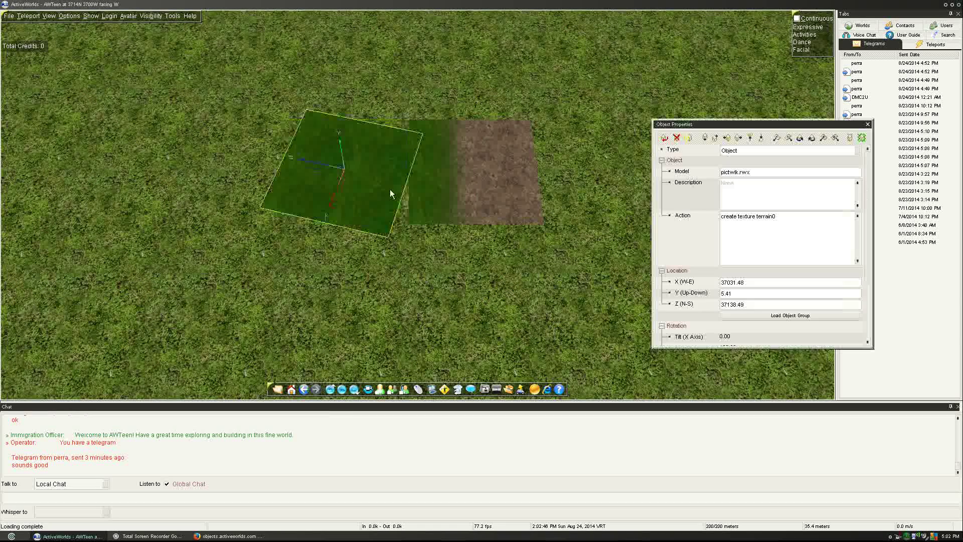
{"action": "key", "text": "Page_Down"}
{"action": "key", "text": "Page_Down"}
{"action": "key", "text": "Page_Up"}
{"action": "left_click", "coordinate": [597, 174]}
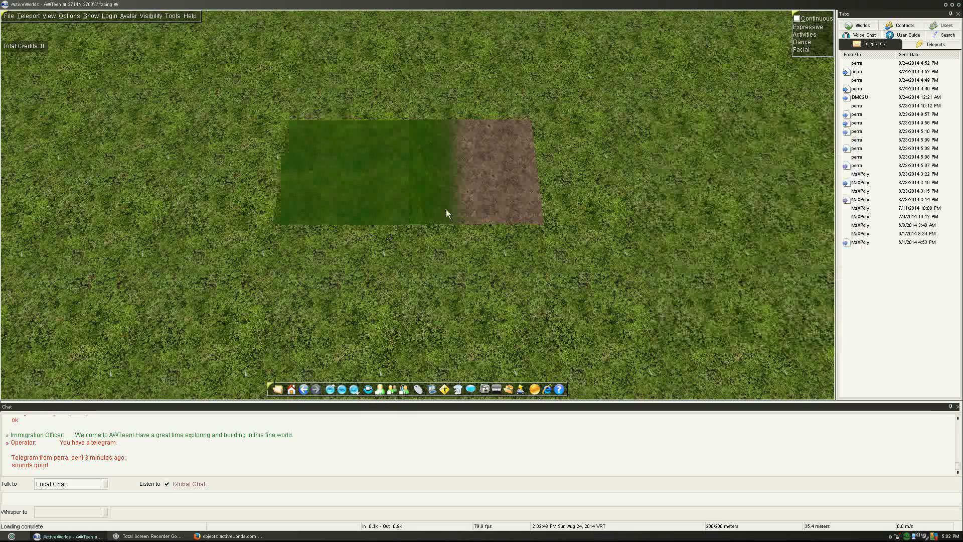
{"action": "right_click", "coordinate": [387, 193]}
{"action": "key", "text": "Delete"}
Clear the terrain2 tile's action and replace its model with the wall panel pictwll3.rwx
{"action": "right_click", "coordinate": [503, 195]}
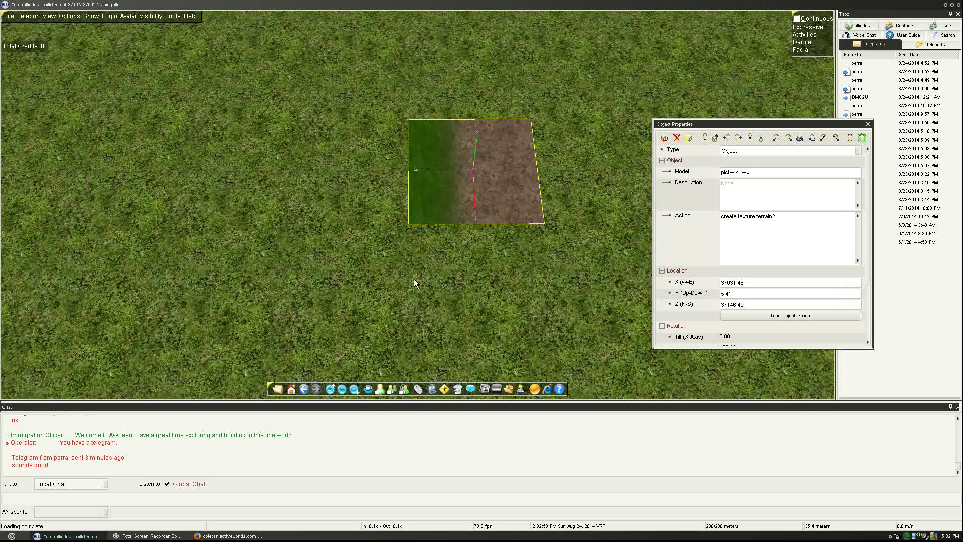
{"action": "left_click_drag", "start_coordinate": [813, 246], "coordinate": [723, 192]}
{"action": "key", "text": "Delete"}
{"action": "key", "text": "Return"}
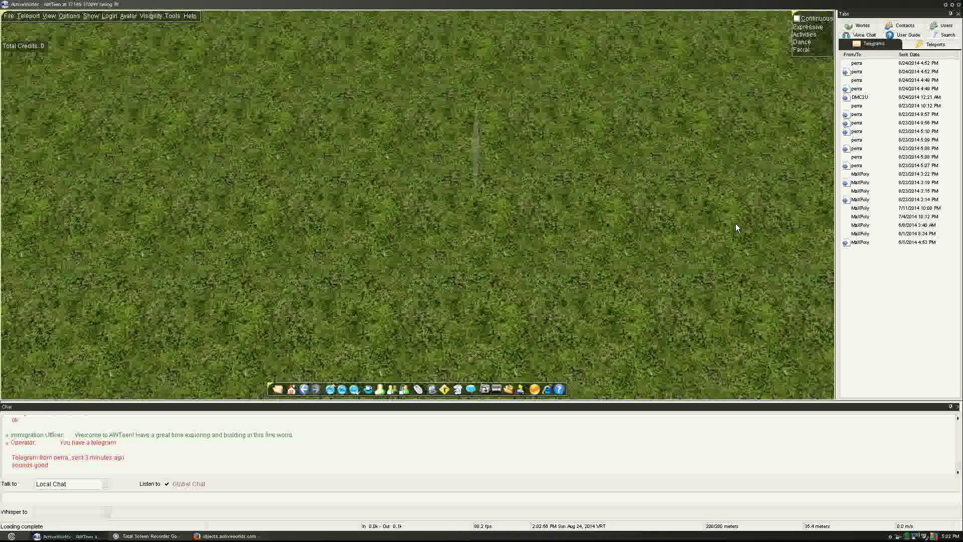
Move the upright wall panel across to the open middle of the grass area
{"action": "key", "text": "Up"}
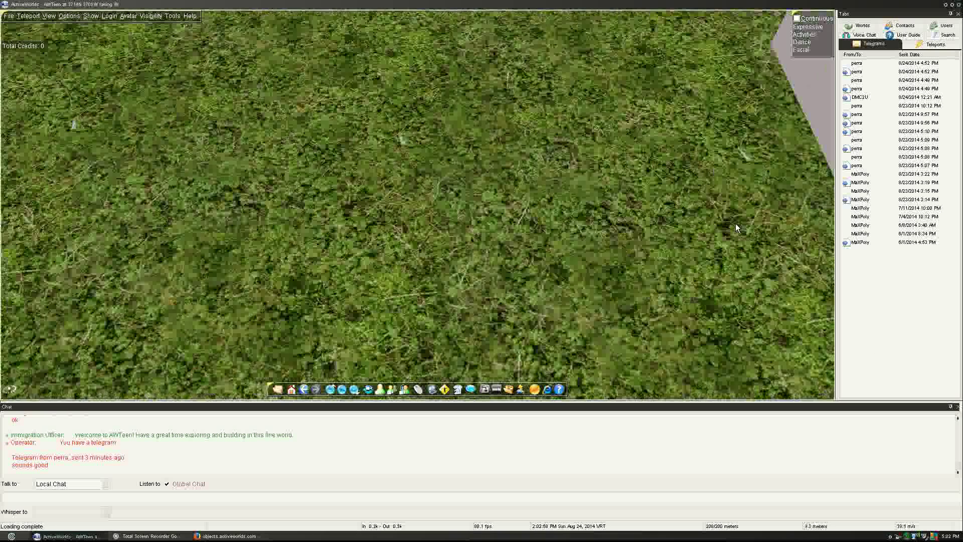
{"action": "key", "text": "Page_Up"}
{"action": "key", "text": "Right"}
{"action": "key", "text": "Down"}
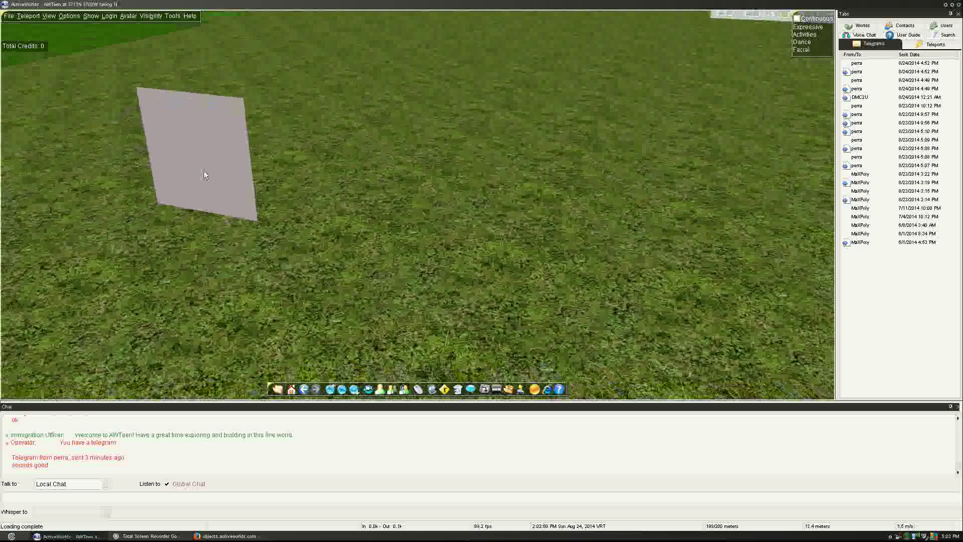
{"action": "right_click", "coordinate": [203, 171]}
{"action": "left_click_drag", "start_coordinate": [203, 170], "coordinate": [484, 166]}
{"action": "left_click", "coordinate": [532, 170]}
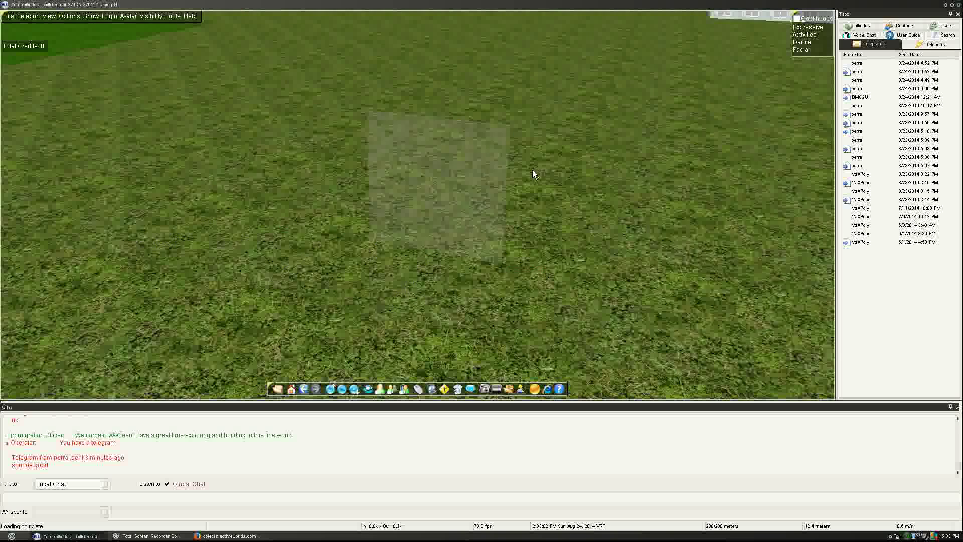
Examine the floating wall panel in third person from above and in first person from ground level
{"action": "key", "text": "End"}
{"action": "key", "text": "Up"}
{"action": "key", "text": "Up"}
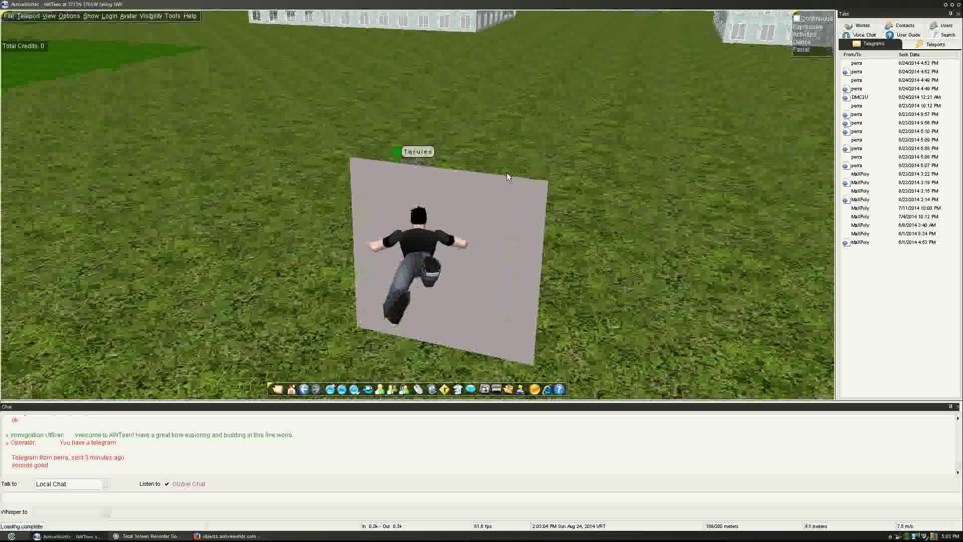
{"action": "key", "text": "Right"}
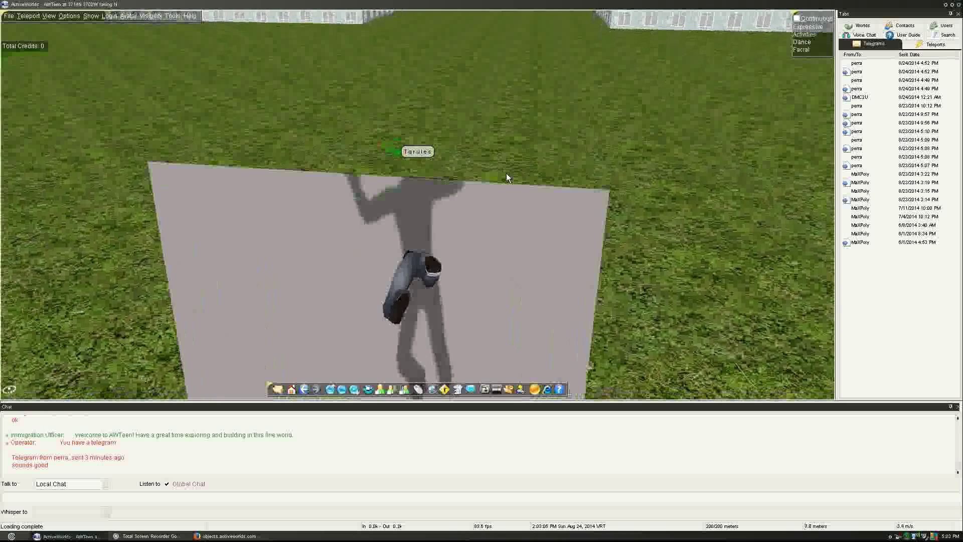
{"action": "key", "text": "Down"}
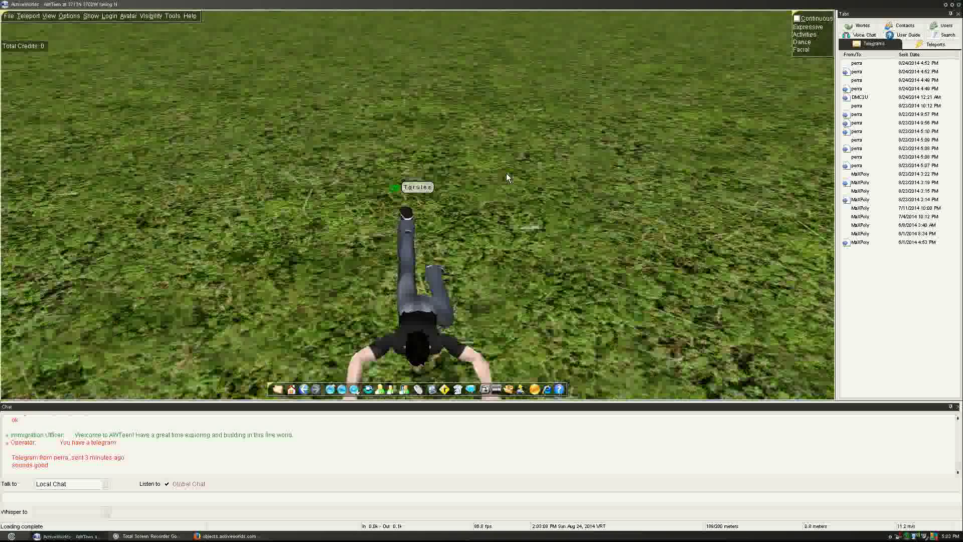
{"action": "key", "text": "End"}
{"action": "key", "text": "Page_Up"}
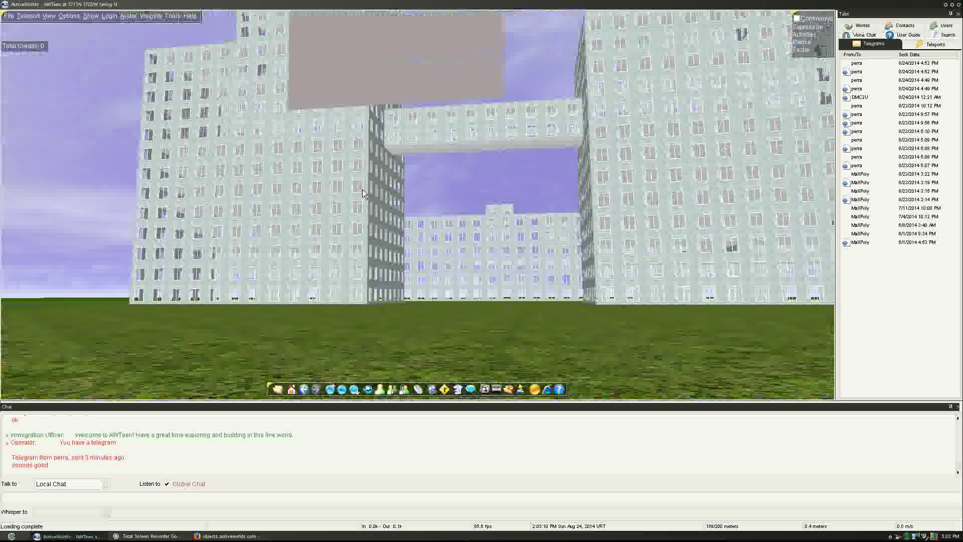
Lower the wall panel onto the grass at height 0.41 and shift it to X 37023.98, Z 37152.49
{"action": "right_click", "coordinate": [425, 66]}
{"action": "key", "text": "Up"}
{"action": "key", "text": "Up"}
{"action": "key", "text": "Up"}
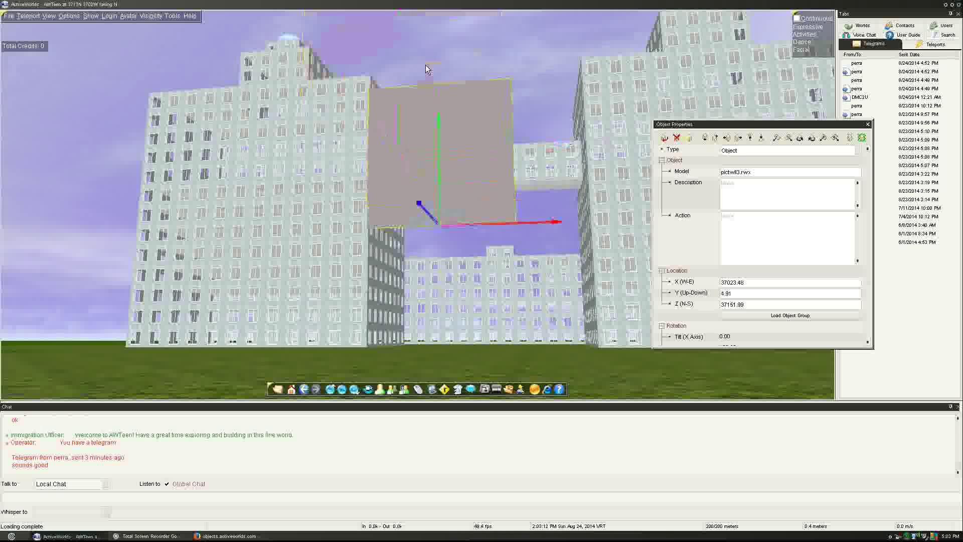
{"action": "key", "text": "KP_Subtract"}
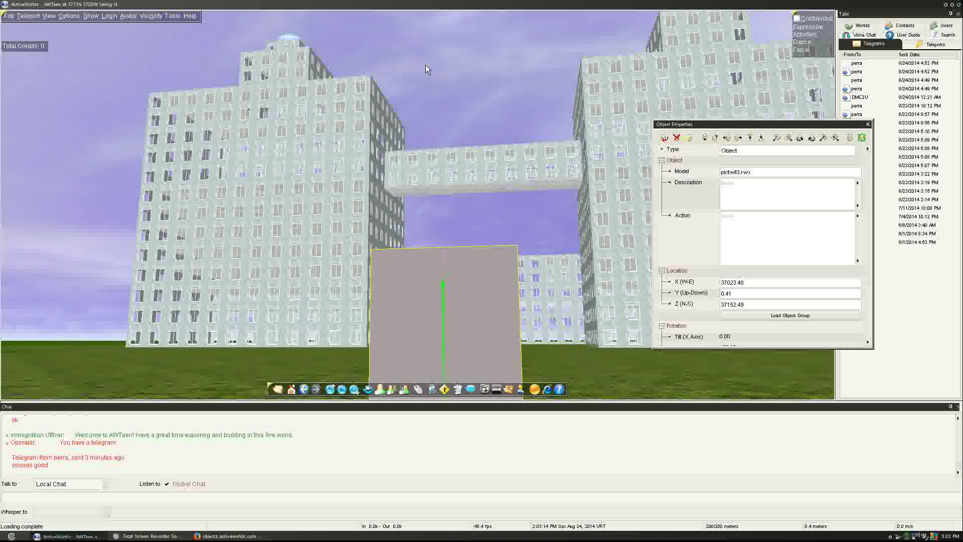
{"action": "key", "text": "Left"}
{"action": "key", "text": "Escape"}
Hide the main toolbar from the 3D view
{"action": "left_click", "coordinate": [91, 16]}
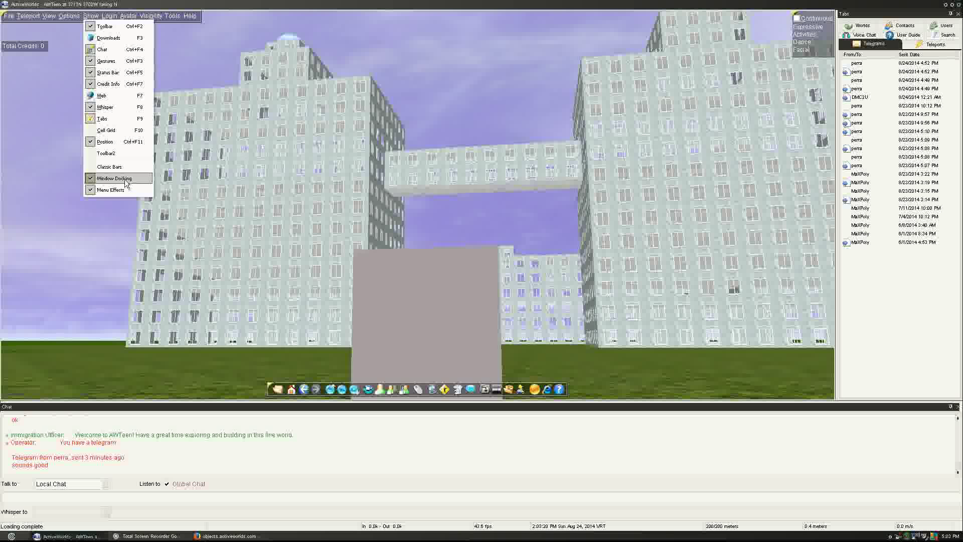
{"action": "left_click", "coordinate": [105, 27]}
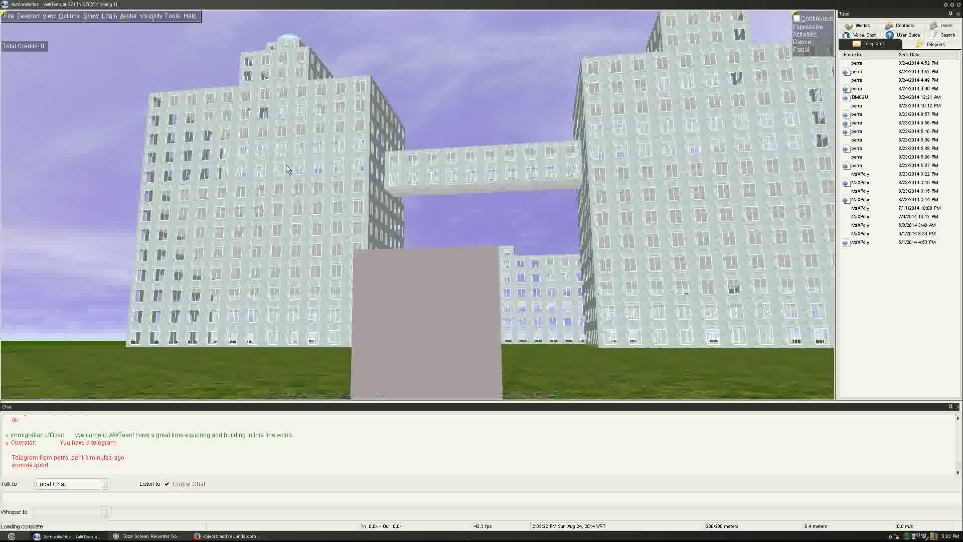
Examine the standing wall panel's size beside the avatar in third person, and view it from ground level
{"action": "key", "text": "Up"}
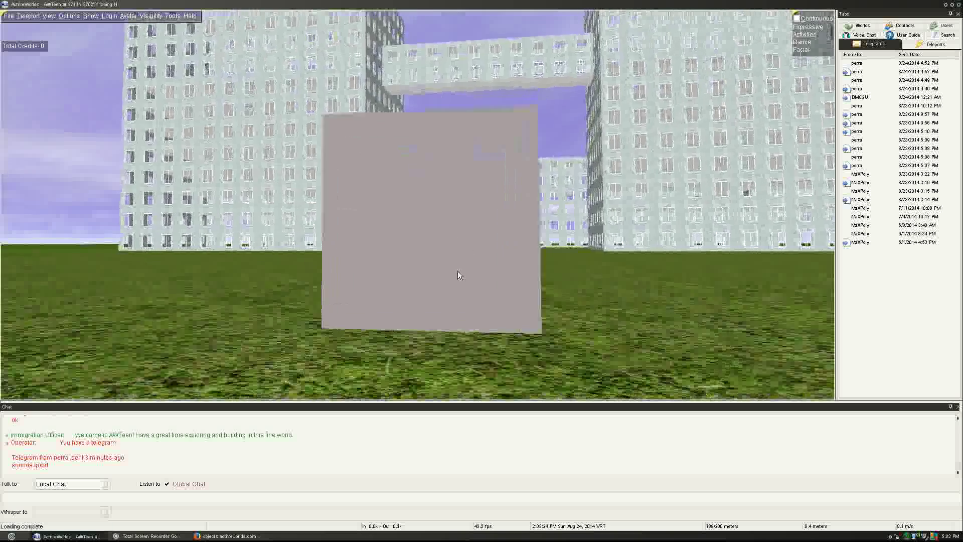
{"action": "key", "text": "F2"}
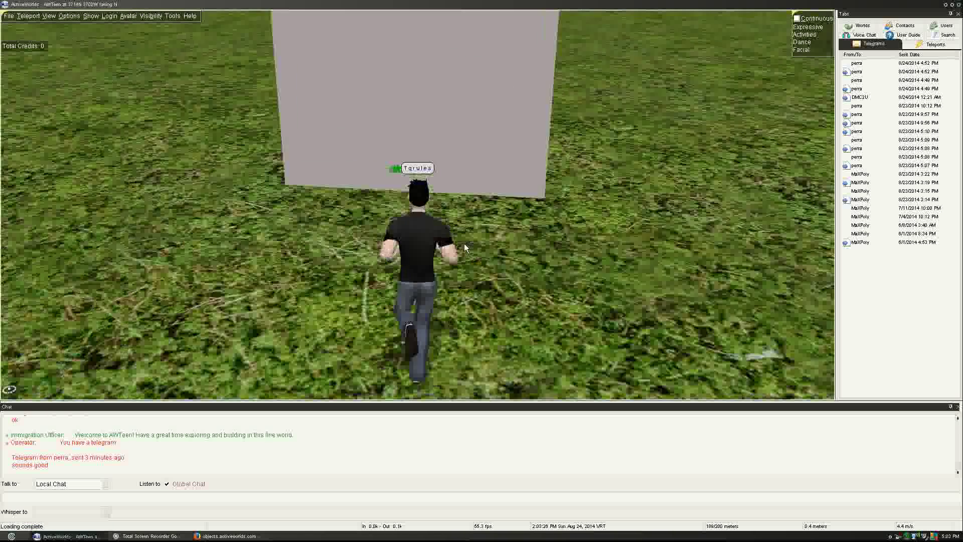
{"action": "key", "text": "KP_Add"}
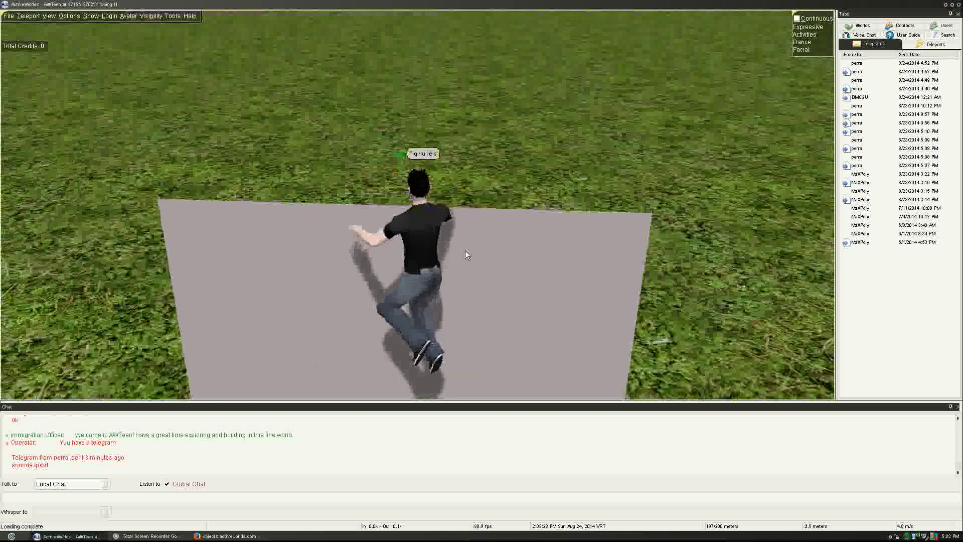
{"action": "key", "text": "KP_Add"}
{"action": "key", "text": "Down"}
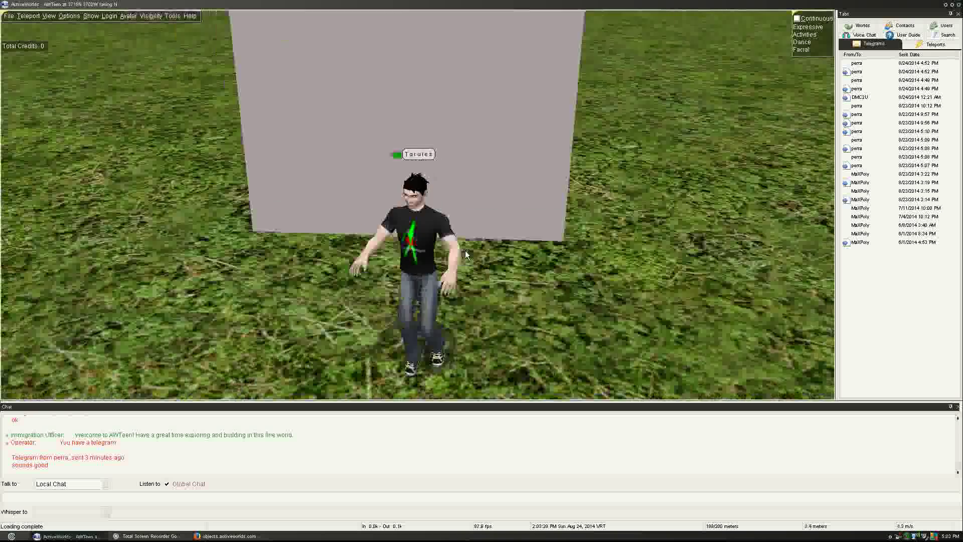
{"action": "key", "text": "Home"}
{"action": "key", "text": "Down"}
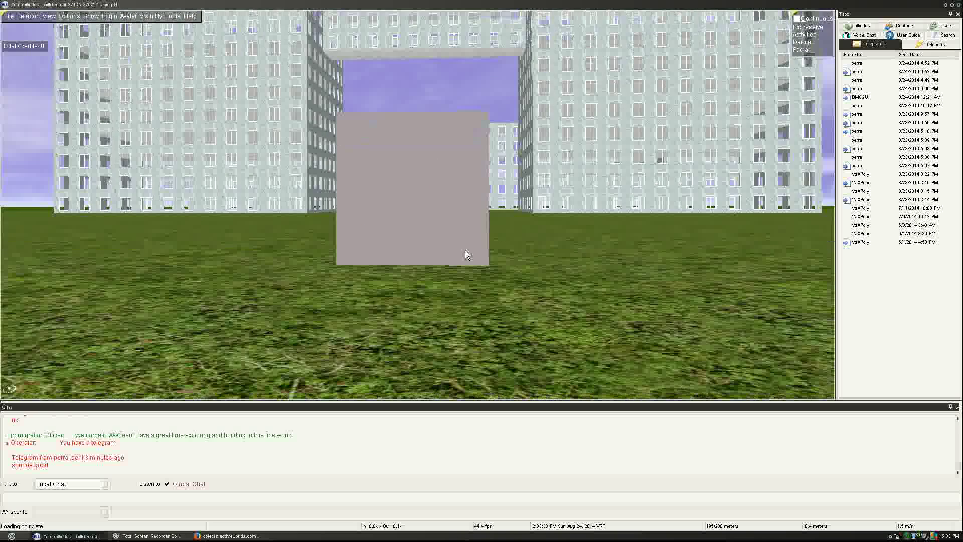
Change the wall panel's model to pictwll2.rwx and stack a duplicate on top of it at height 2.41
{"action": "right_click", "coordinate": [422, 156]}
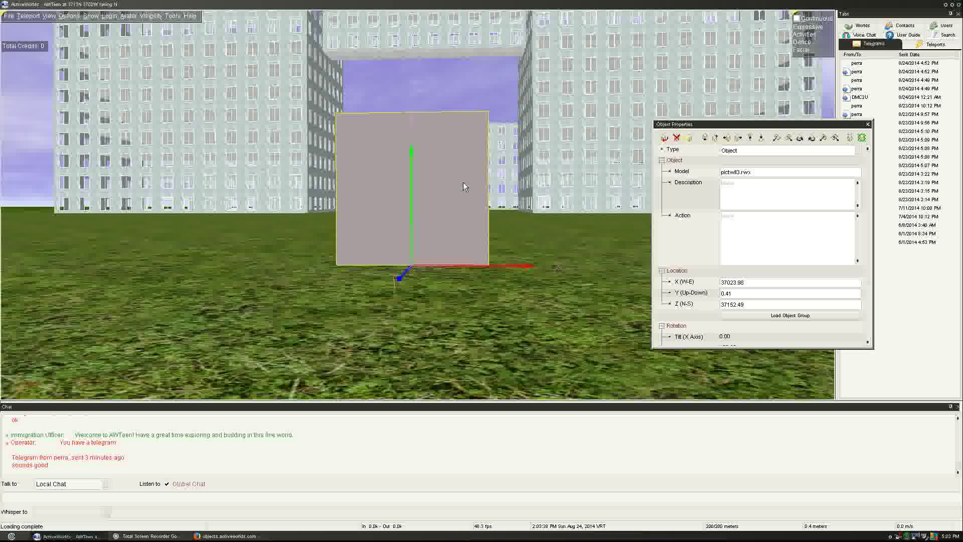
{"action": "right_click", "coordinate": [734, 215]}
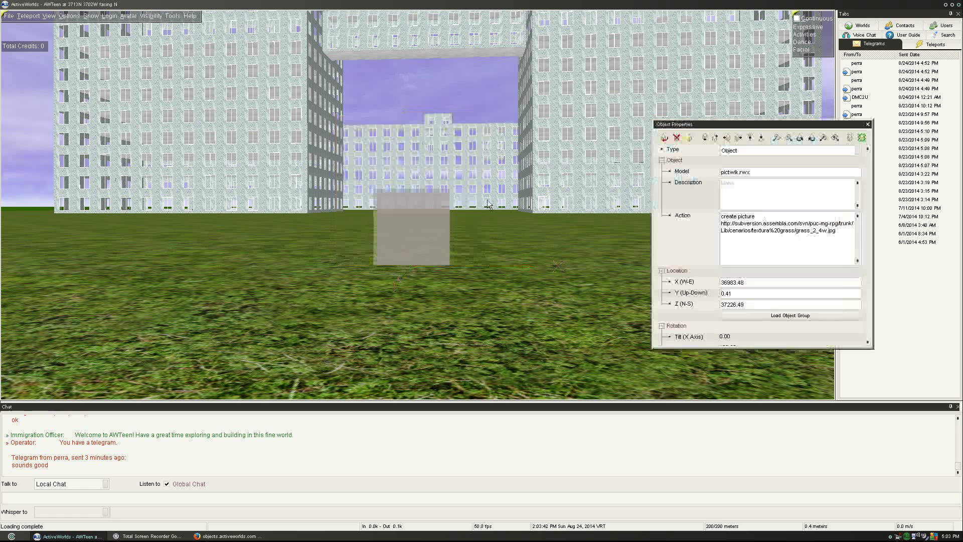
{"action": "right_click", "coordinate": [407, 217]}
{"action": "right_click", "coordinate": [408, 220]}
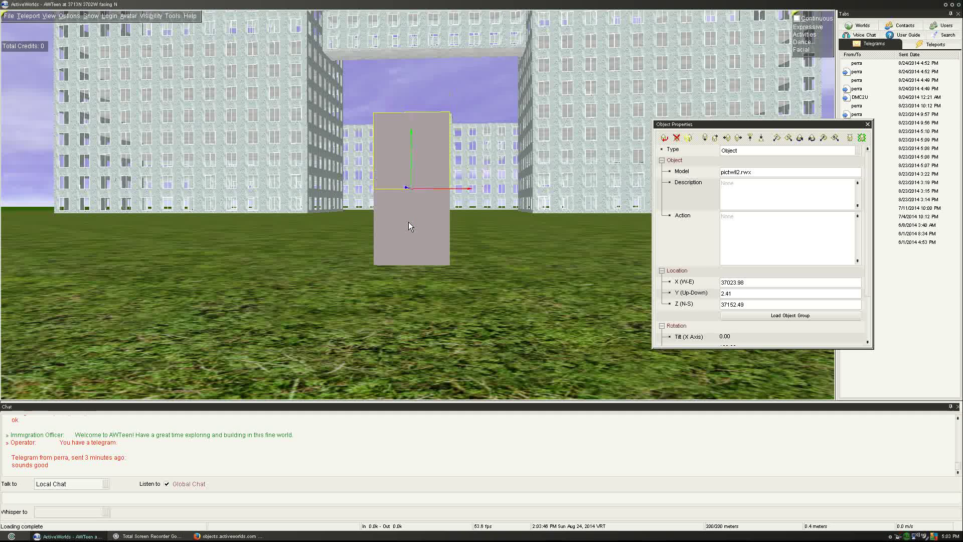
Close the upper panel's properties and delete the lower of the two stacked wall panels
{"action": "left_click", "coordinate": [490, 235]}
{"action": "right_click", "coordinate": [432, 231]}
{"action": "key", "text": "Delete"}
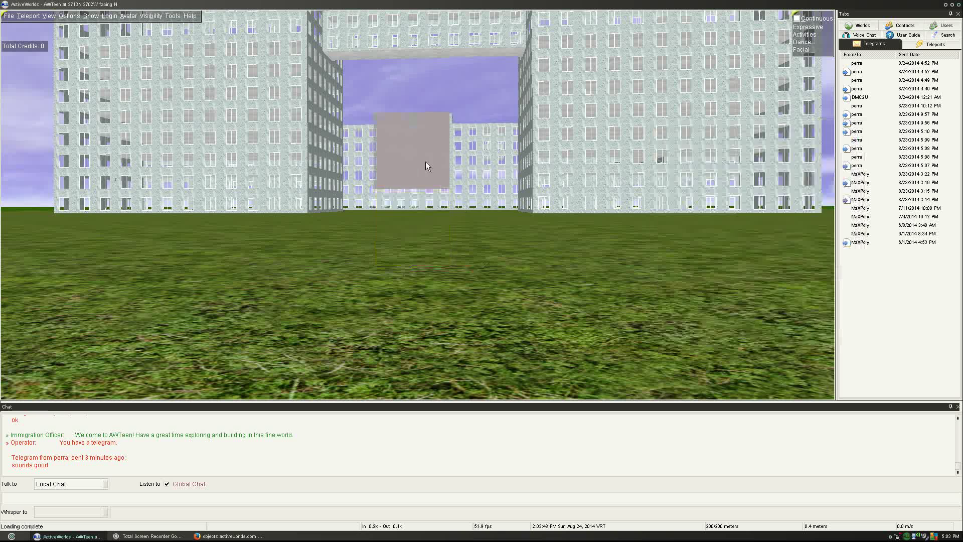
Lower the remaining pictwll2.rwx panel to height 0.41 so it stands on the grass
{"action": "right_click", "coordinate": [425, 162]}
{"action": "key", "text": "Page_Down"}
{"action": "key", "text": "Page_Down"}
{"action": "key", "text": "Page_Down"}
{"action": "key", "text": "Page_Down"}
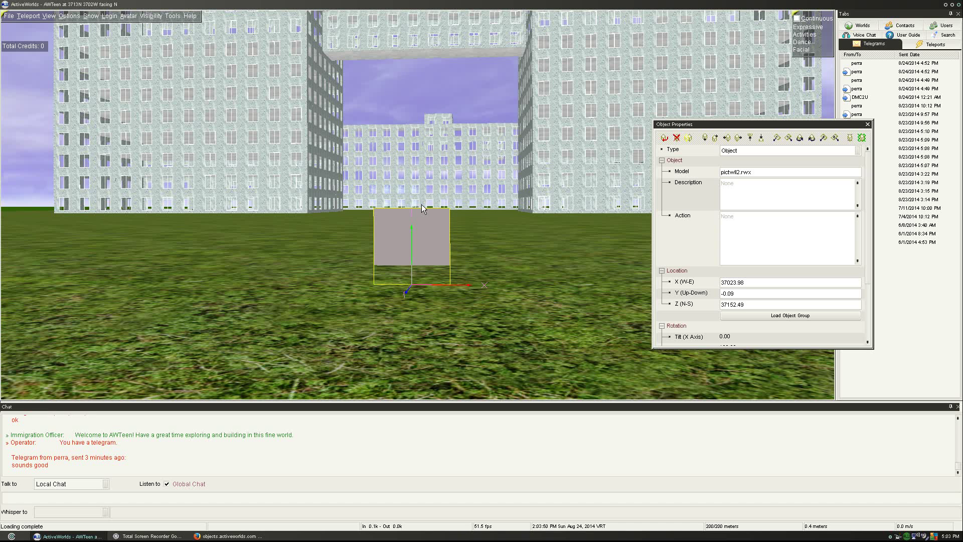
Duplicate the wall panel and shift the copy sideways to X 37018.48
{"action": "key", "text": "Insert"}
{"action": "key", "text": "Right"}
{"action": "key", "text": "Right"}
{"action": "key", "text": "Right"}
{"action": "key", "text": "Right"}
{"action": "key", "text": "Right"}
{"action": "key", "text": "Right"}
{"action": "key", "text": "Right"}
{"action": "key", "text": "Right"}
{"action": "key", "text": "Right"}
{"action": "key", "text": "Right"}
{"action": "key", "text": "Right"}
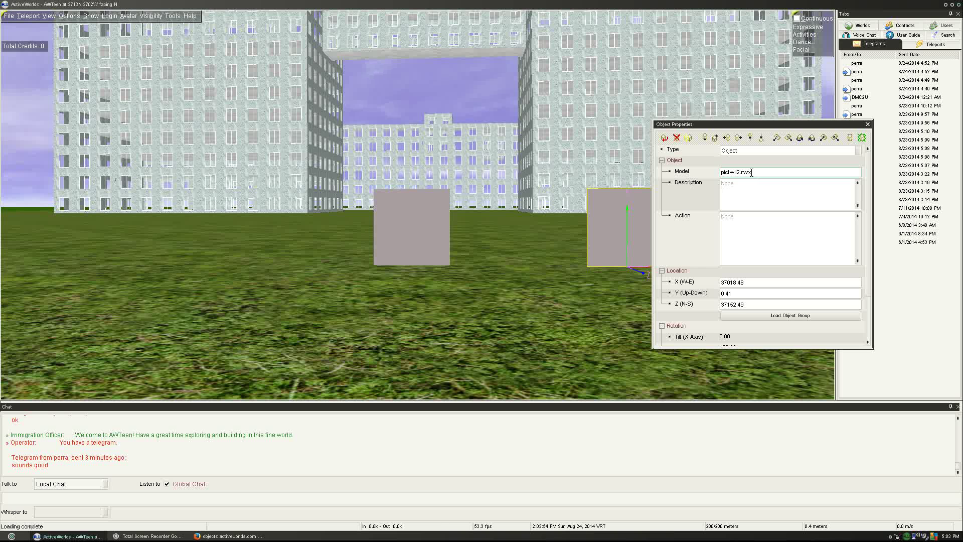
Try to change the duplicate panel's model to pp01
{"action": "double_click", "coordinate": [762, 172]}
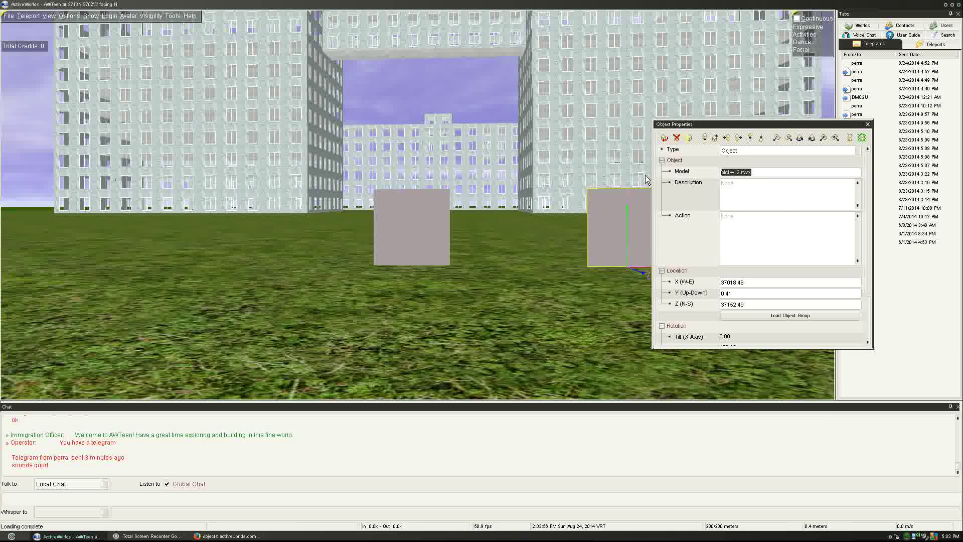
{"action": "type", "text": "pp01"}
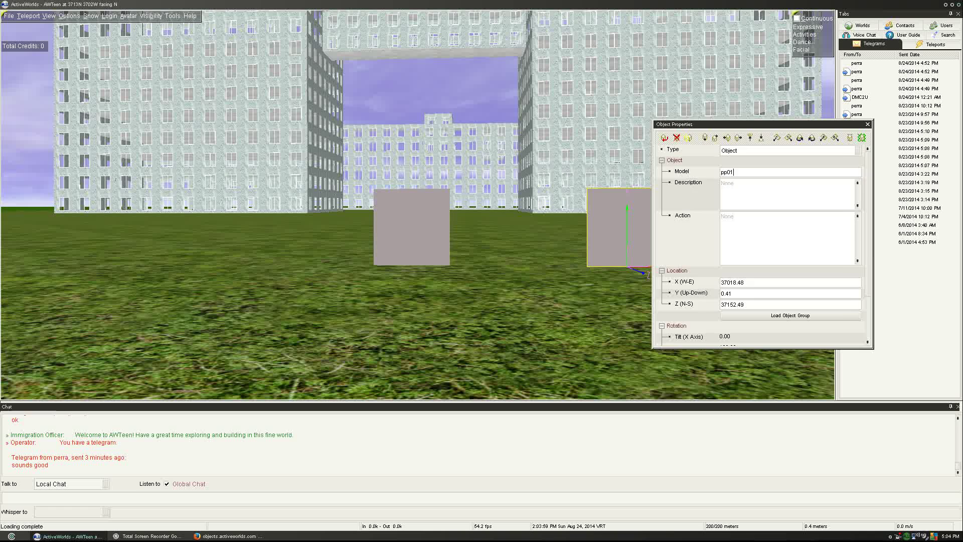
{"action": "key", "text": "Return"}
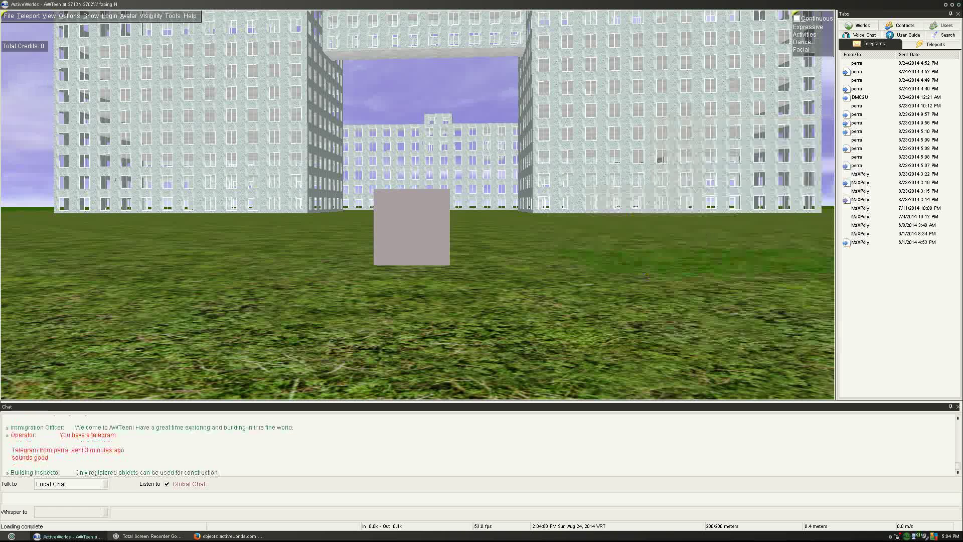
{"action": "key", "text": "Right"}
{"action": "key", "text": "Right"}
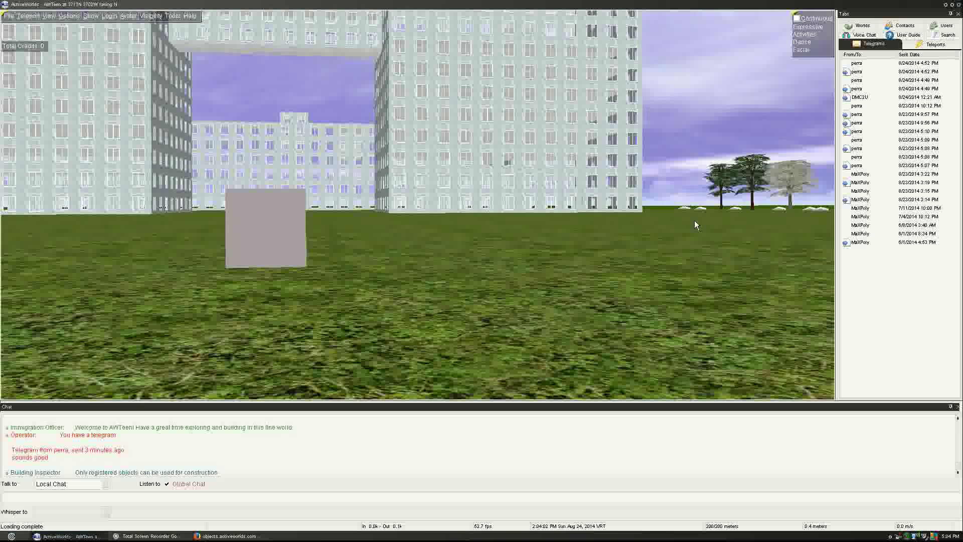
Duplicate the standing wall panel again and move the copy to X 37018.48
{"action": "right_click", "coordinate": [280, 228]}
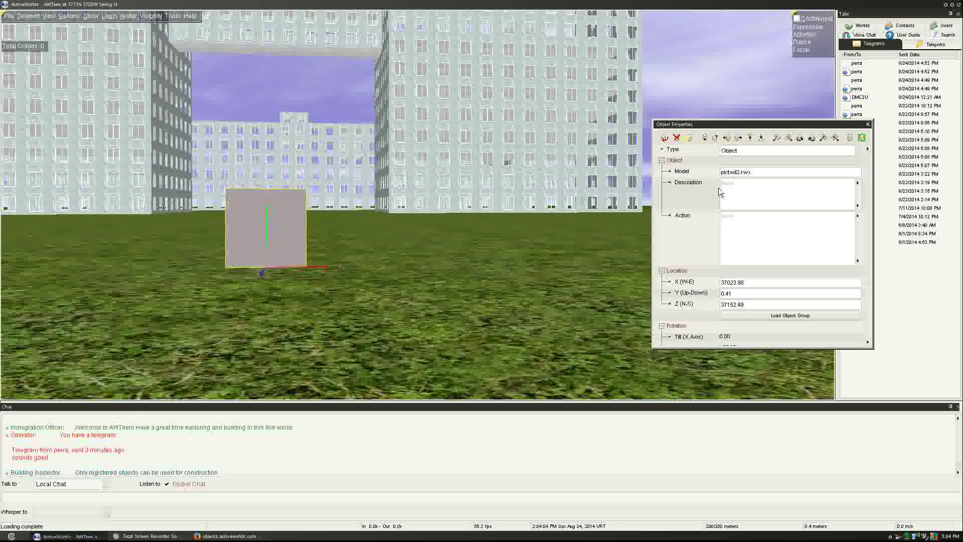
{"action": "key", "text": "Insert"}
{"action": "key", "text": "Right"}
{"action": "key", "text": "Right"}
{"action": "key", "text": "Right"}
{"action": "key", "text": "Right"}
{"action": "key", "text": "Right"}
{"action": "key", "text": "Right"}
{"action": "key", "text": "Right"}
{"action": "key", "text": "Right"}
{"action": "key", "text": "Right"}
{"action": "key", "text": "Right"}
Set the duplicate's model to pp01.rwx and the original panel's model to pictwll3.rwx
{"action": "key", "text": "BackSpace"}
{"action": "key", "text": "BackSpace"}
{"action": "key", "text": "BackSpace"}
{"action": "key", "text": "BackSpace"}
{"action": "key", "text": "BackSpace"}
{"action": "key", "text": "BackSpace"}
{"action": "key", "text": "BackSpace"}
{"action": "key", "text": "BackSpace"}
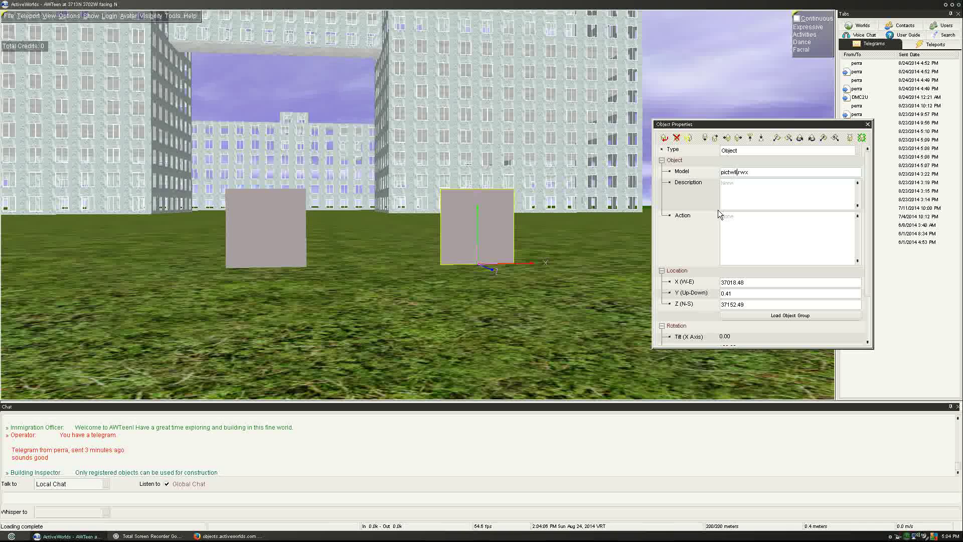
{"action": "type", "text": "pp01"}
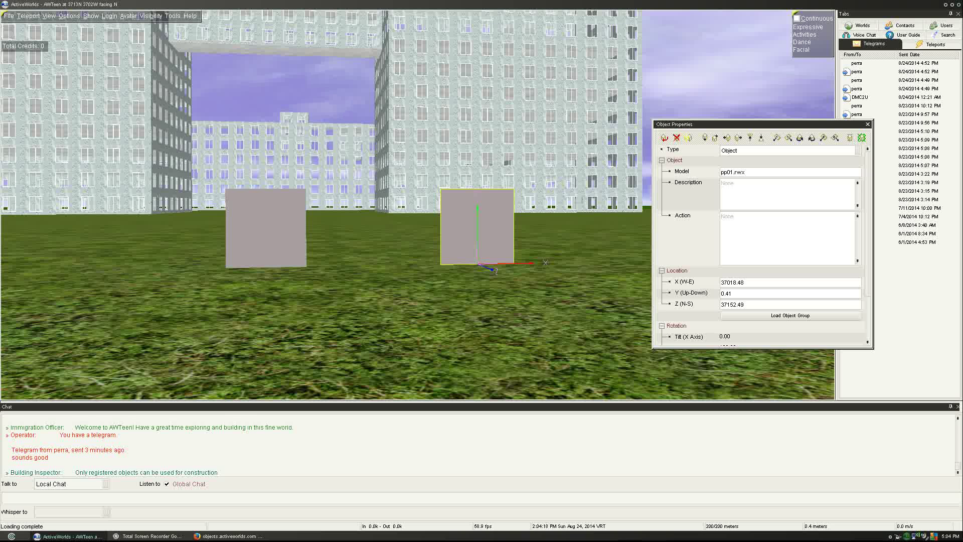
{"action": "key", "text": "Escape"}
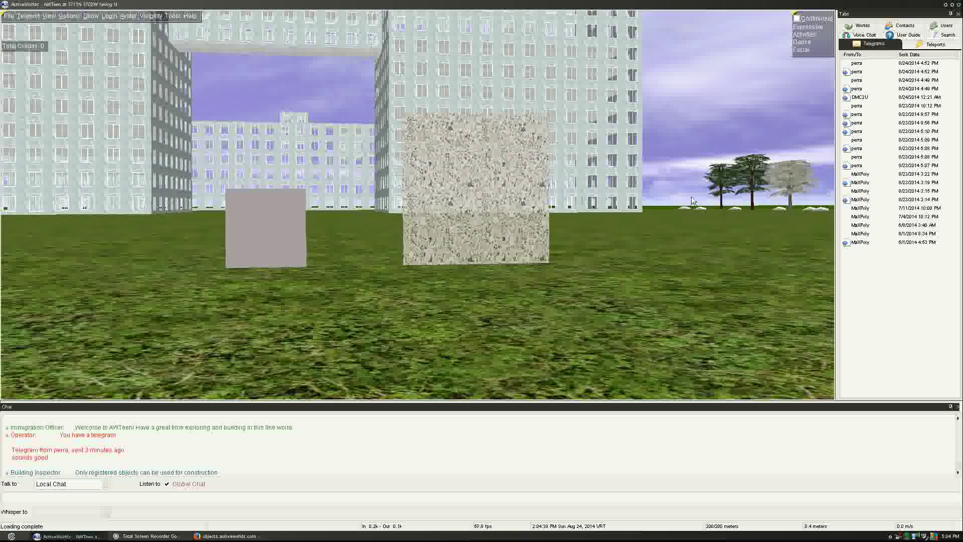
{"action": "left_click", "coordinate": [269, 227]}
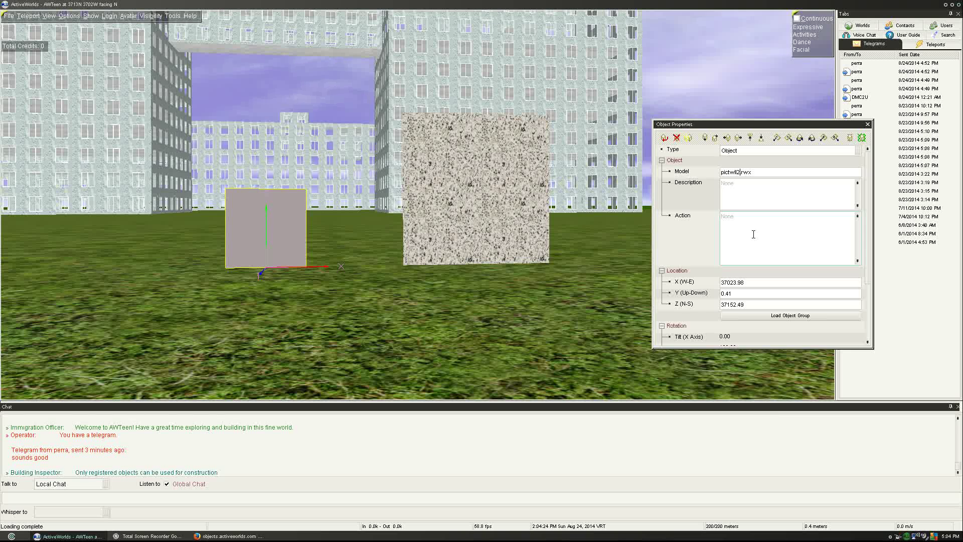
{"action": "key", "text": "Escape"}
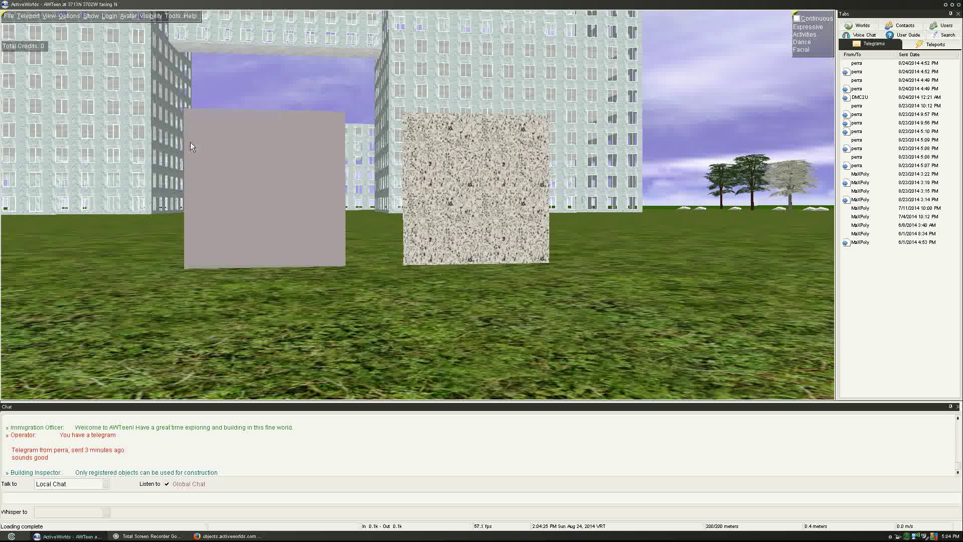
Start the pp01.rwx panel's action with the command create picture
{"action": "left_click", "coordinate": [478, 210]}
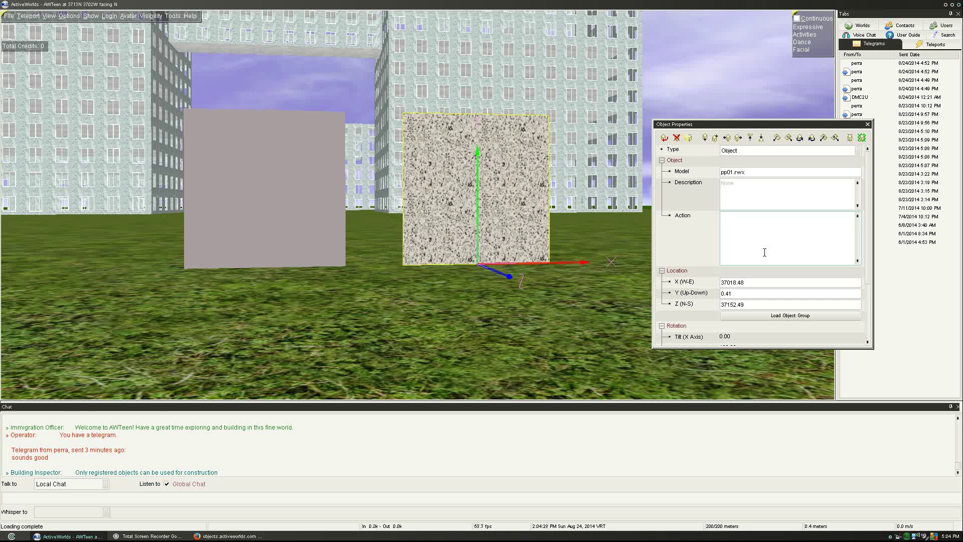
{"action": "type", "text": "create o"}
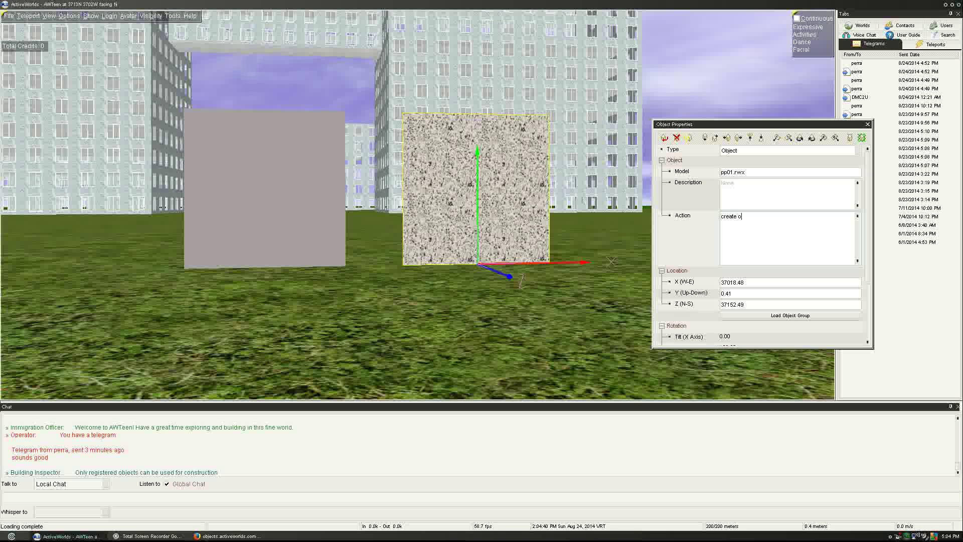
{"action": "key", "text": "BackSpace"}
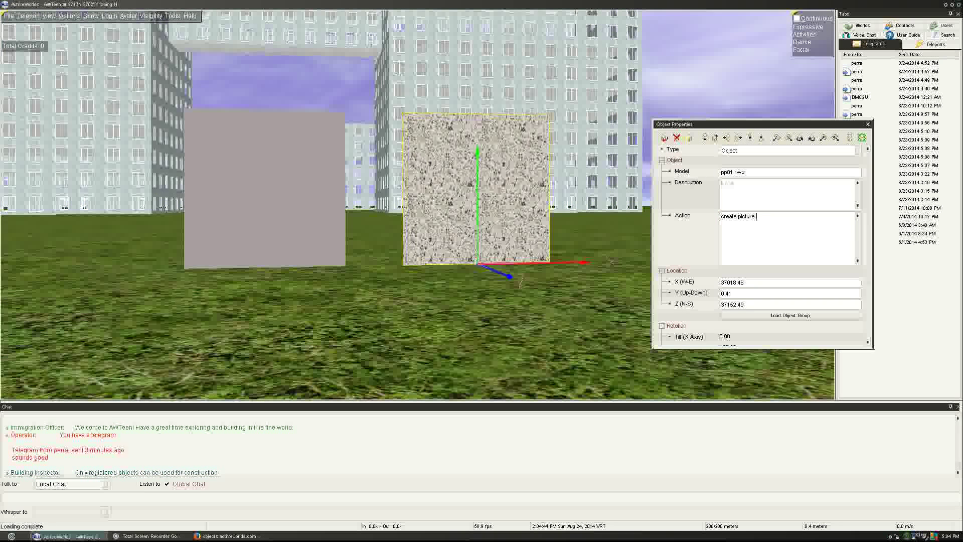
Switch to Firefox and load the Google home page in a new tab
{"action": "left_click", "coordinate": [228, 536]}
{"action": "left_click", "coordinate": [122, 19]}
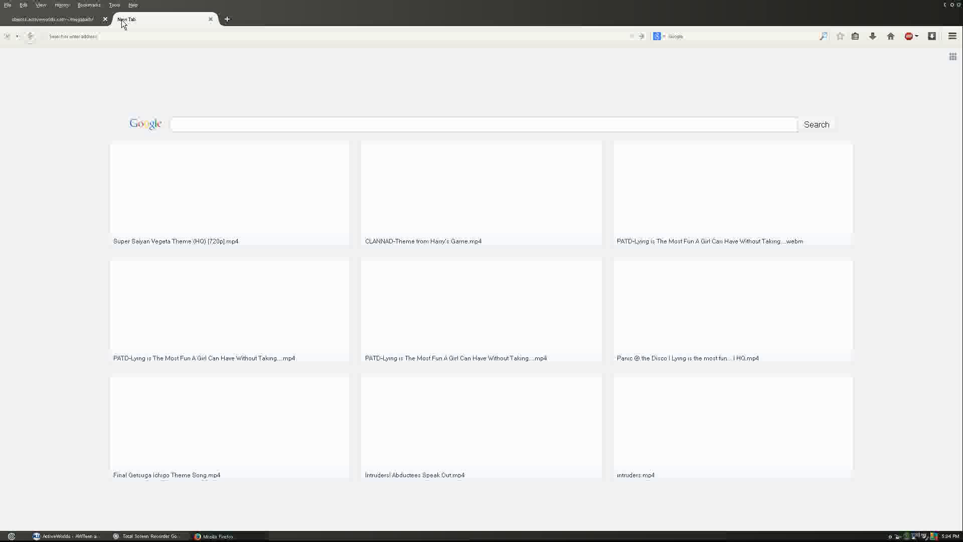
{"action": "type", "text": "google.co.m"}
{"action": "key", "text": "Return"}
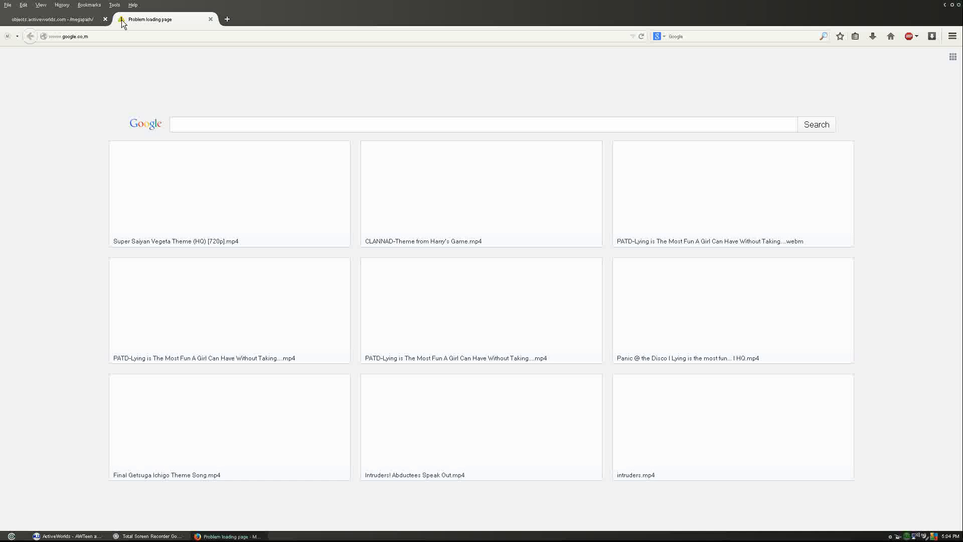
{"action": "left_click", "coordinate": [112, 35]}
{"action": "left_click", "coordinate": [122, 35]}
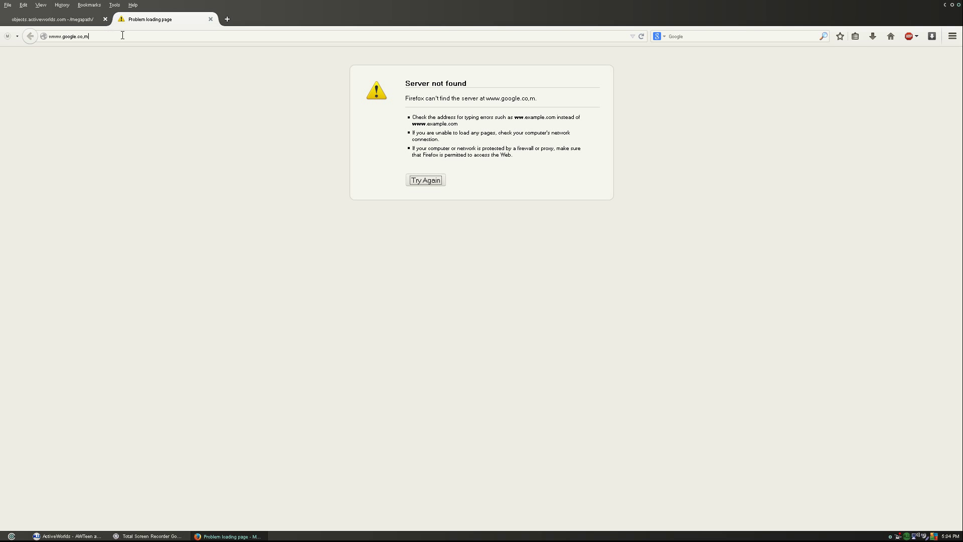
{"action": "key", "text": "BackSpace"}
{"action": "type", "text": "."}
{"action": "key", "text": "Return"}
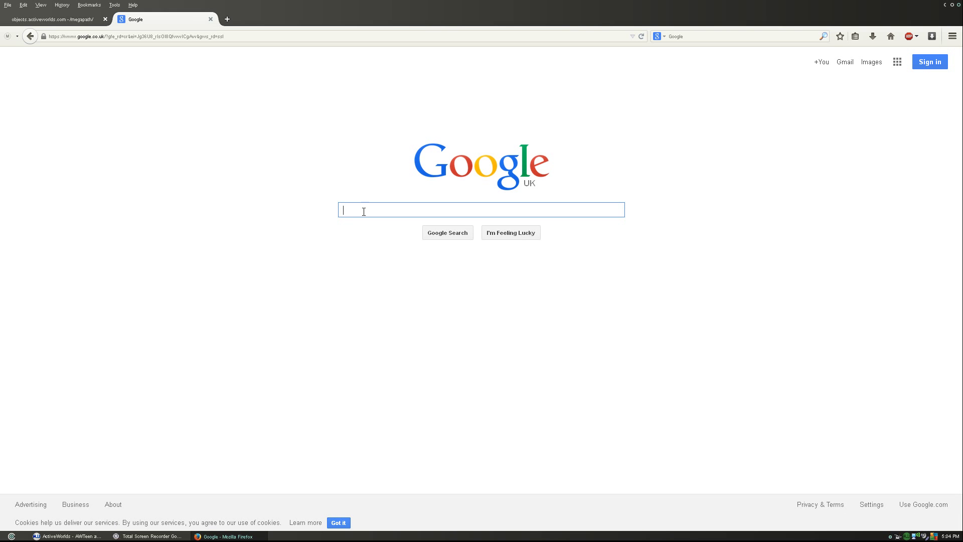
Search Google Images for grass and open the dark green ctn-uk.com image park.jpg by itself
{"action": "type", "text": "grass"}
{"action": "key", "text": "Return"}
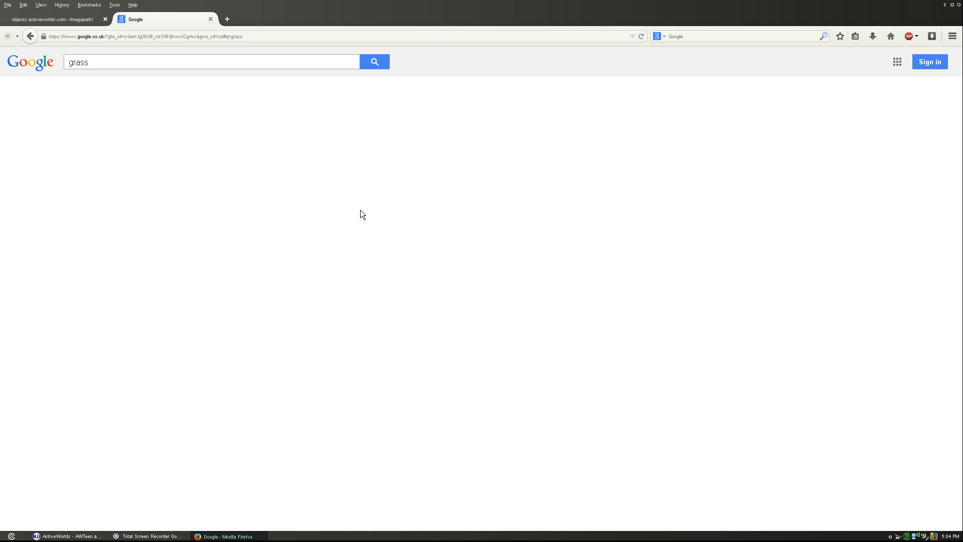
{"action": "left_click", "coordinate": [106, 92]}
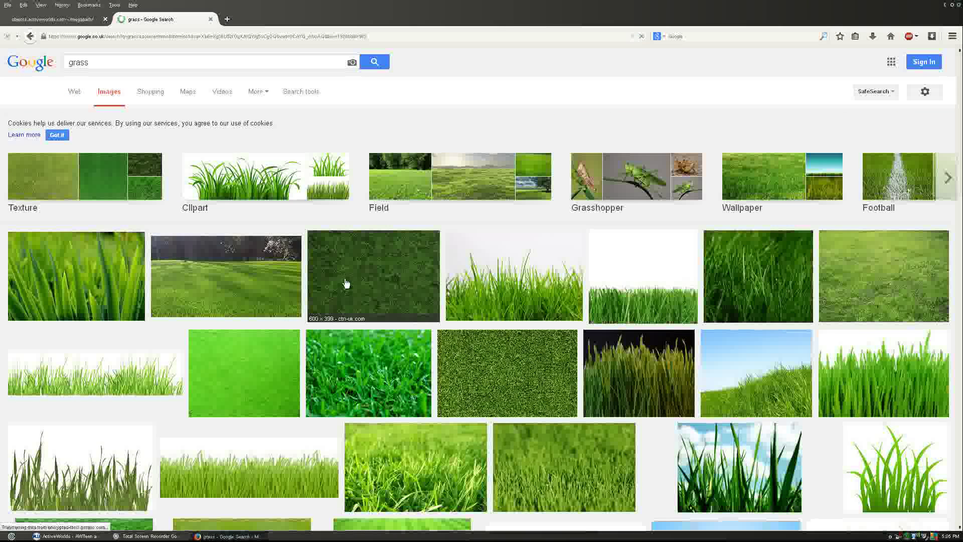
{"action": "left_click", "coordinate": [351, 281]}
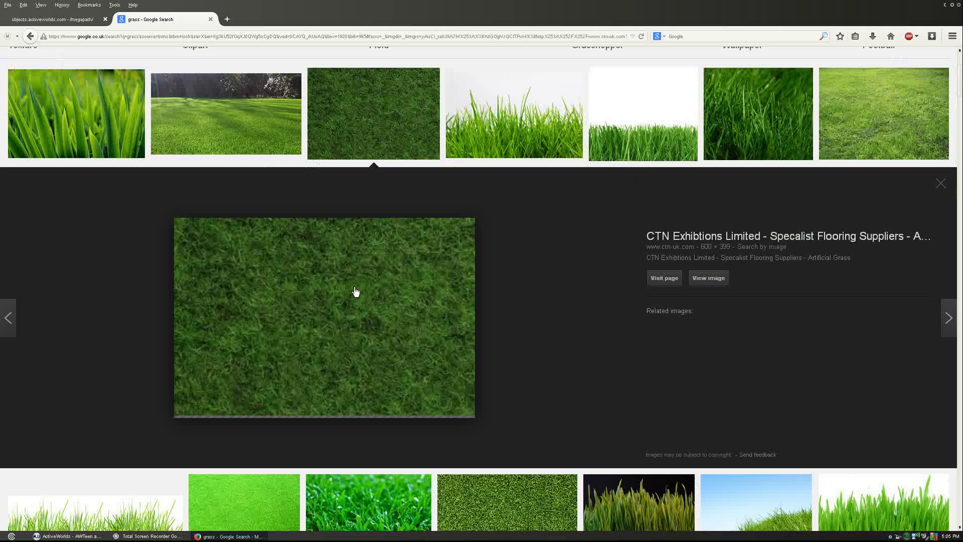
{"action": "left_click", "coordinate": [717, 279]}
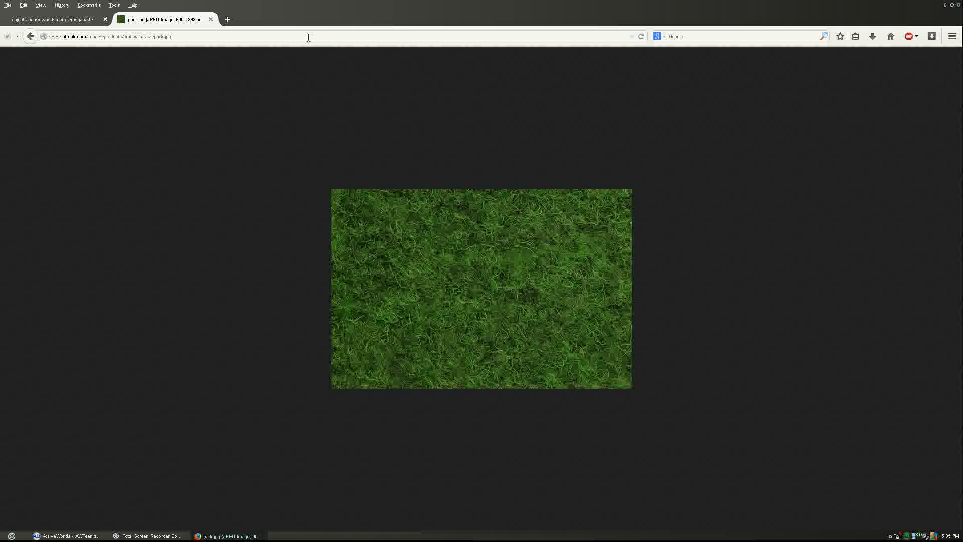
Copy the image's address, switch back to ActiveWorlds and add it to the pp01.rwx panel's create picture action
{"action": "left_click", "coordinate": [308, 36]}
{"action": "left_click", "coordinate": [72, 18]}
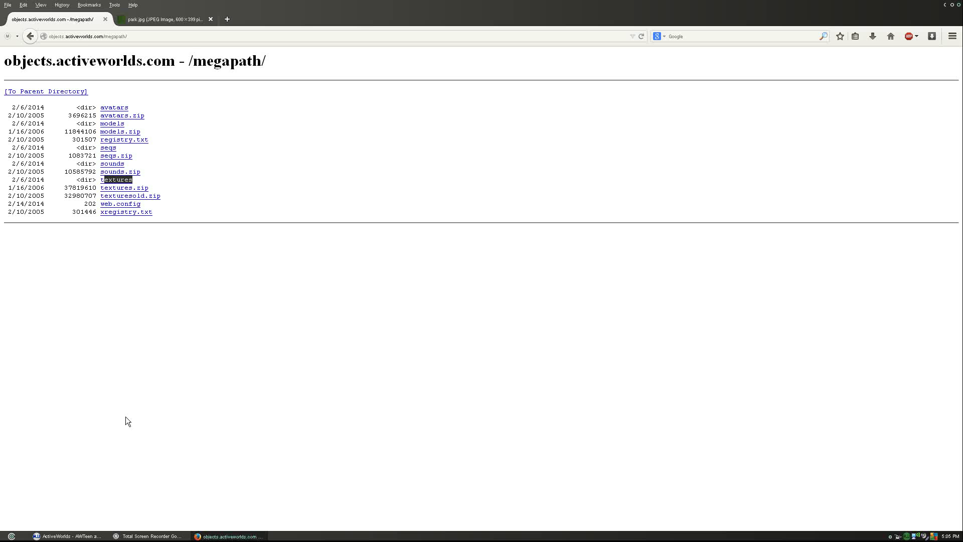
{"action": "left_click", "coordinate": [68, 535]}
{"action": "left_click", "coordinate": [776, 241]}
{"action": "key", "text": "ctrl+v"}
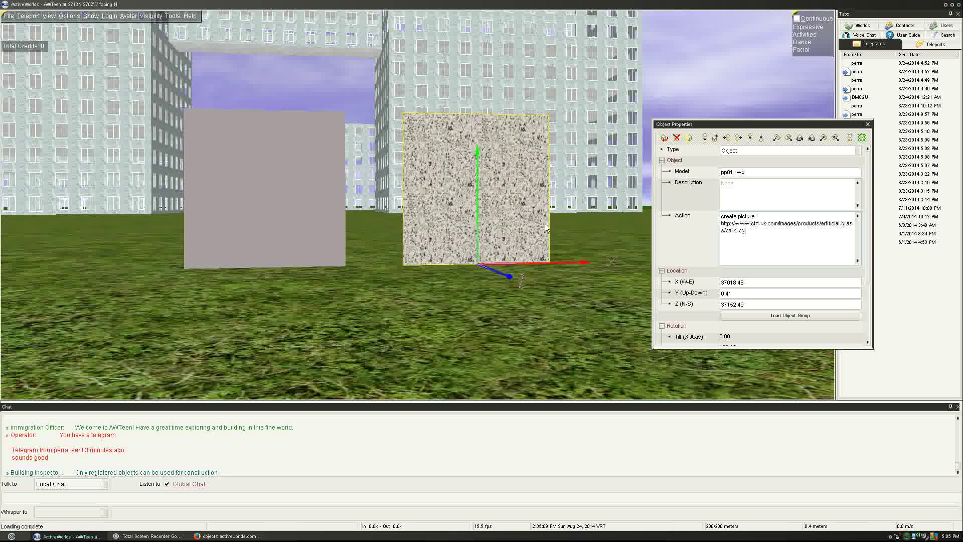
{"action": "left_click", "coordinate": [518, 351]}
{"action": "left_click", "coordinate": [499, 253]}
{"action": "left_click", "coordinate": [498, 293]}
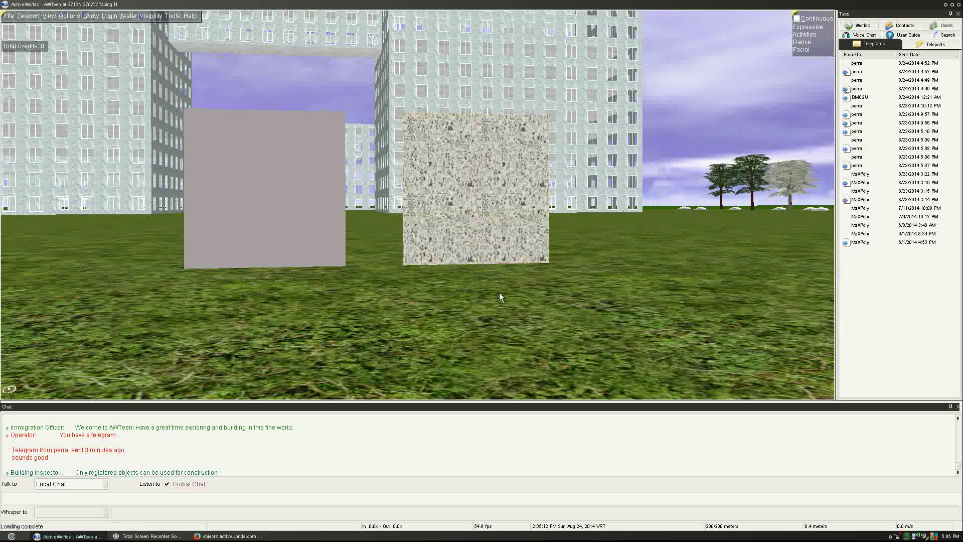
{"action": "left_click", "coordinate": [489, 215]}
{"action": "left_click", "coordinate": [498, 288]}
{"action": "left_click", "coordinate": [496, 258]}
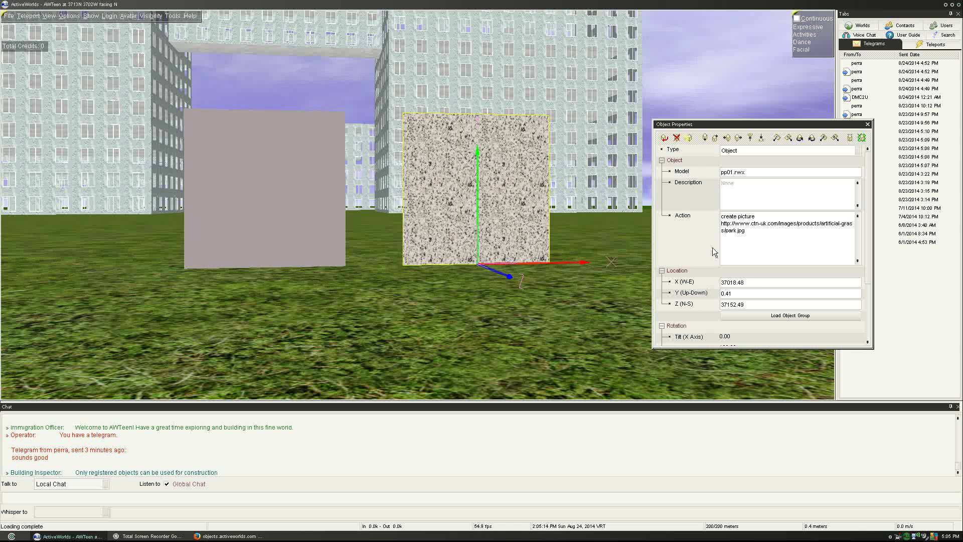
{"action": "left_click", "coordinate": [321, 201]}
{"action": "left_click", "coordinate": [753, 241]}
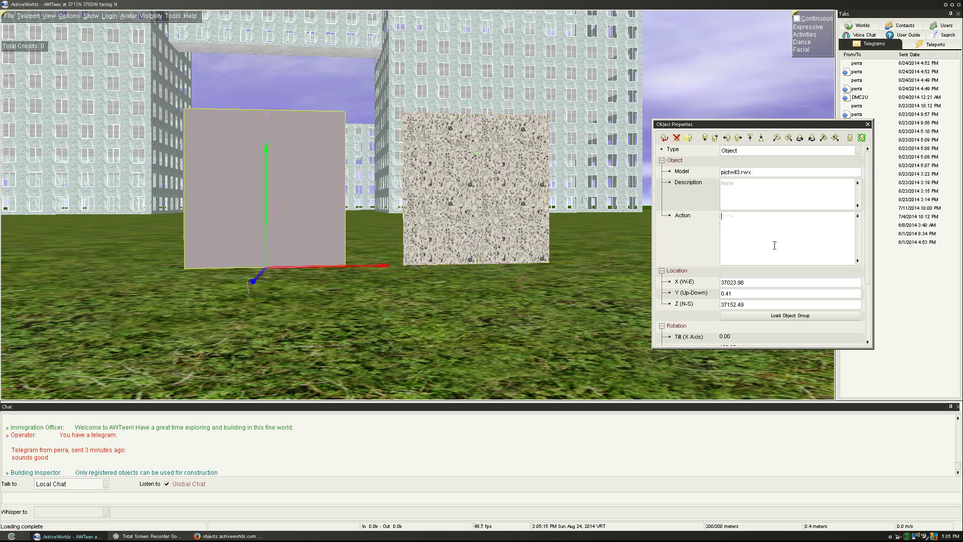
{"action": "type", "text": "create picture http://www.ctn-uk.com/images/products/artificial-grass/park.jpg"}
{"action": "left_click", "coordinate": [419, 315]}
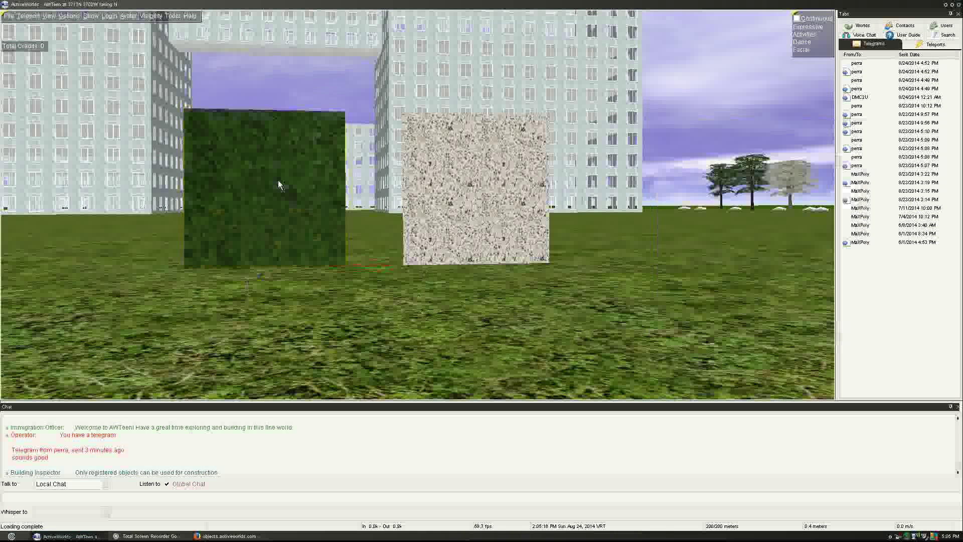
{"action": "left_click", "coordinate": [281, 184]}
Change the pp01.rwx panel's action from create picture to create texture, keeping the image address
{"action": "left_click", "coordinate": [476, 200]}
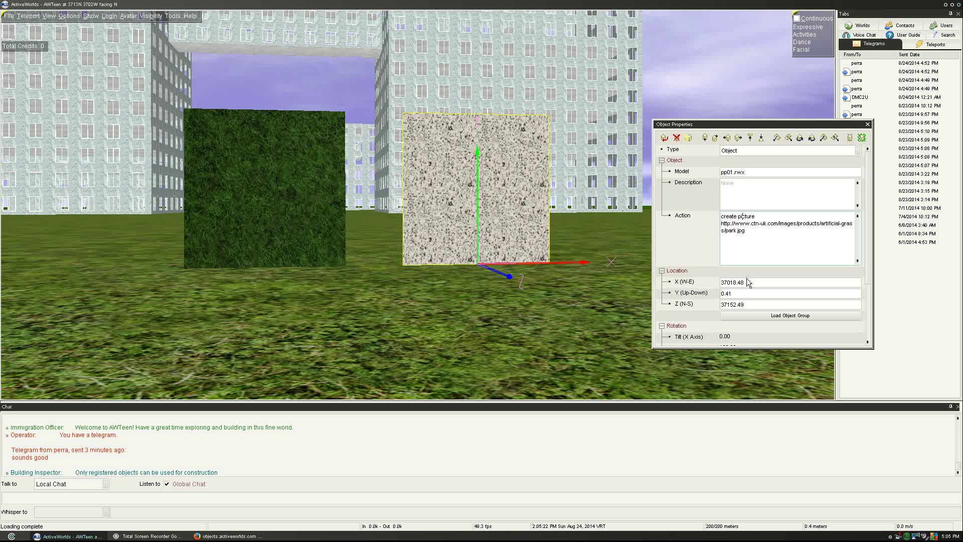
{"action": "key", "text": "BackSpace"}
{"action": "key", "text": "BackSpace"}
{"action": "type", "text": "t"}
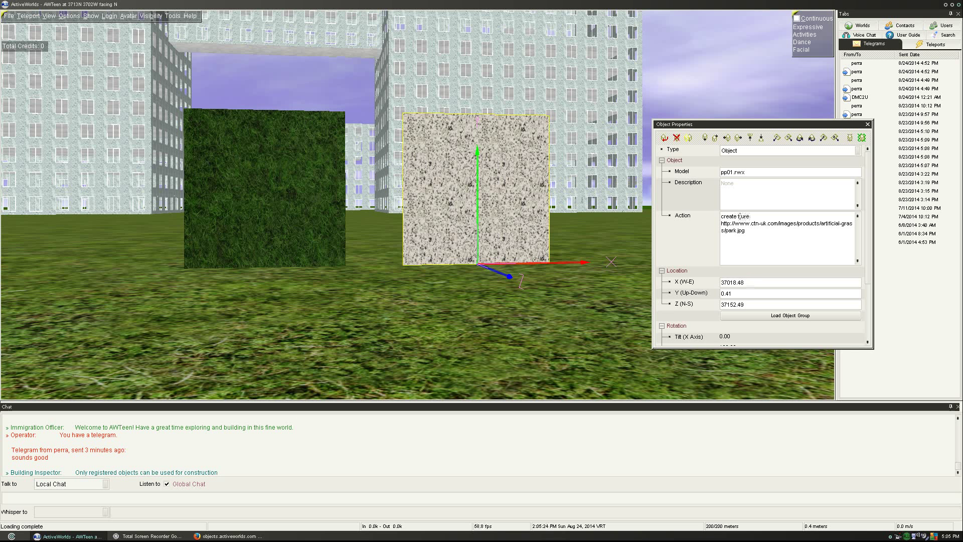
{"action": "type", "text": "ext"}
{"action": "key", "text": "Escape"}
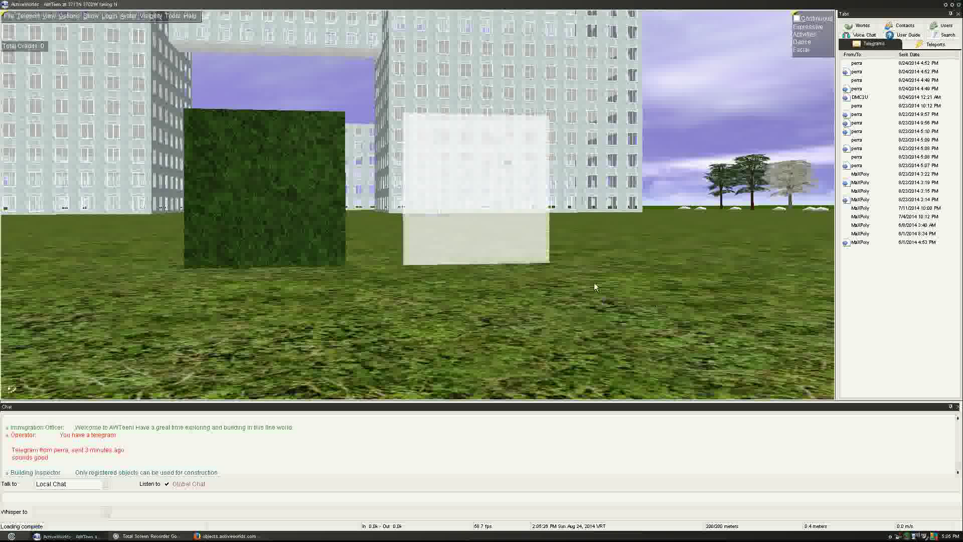
Reopen the pp01.rwx panel's properties and check its create texture action
{"action": "right_click", "coordinate": [523, 249]}
{"action": "key", "text": "Escape"}
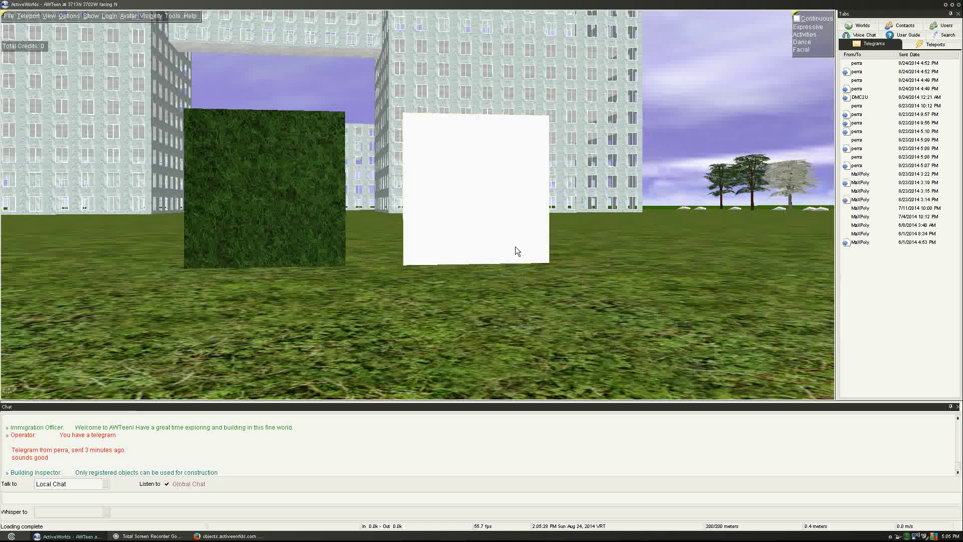
{"action": "right_click", "coordinate": [512, 243]}
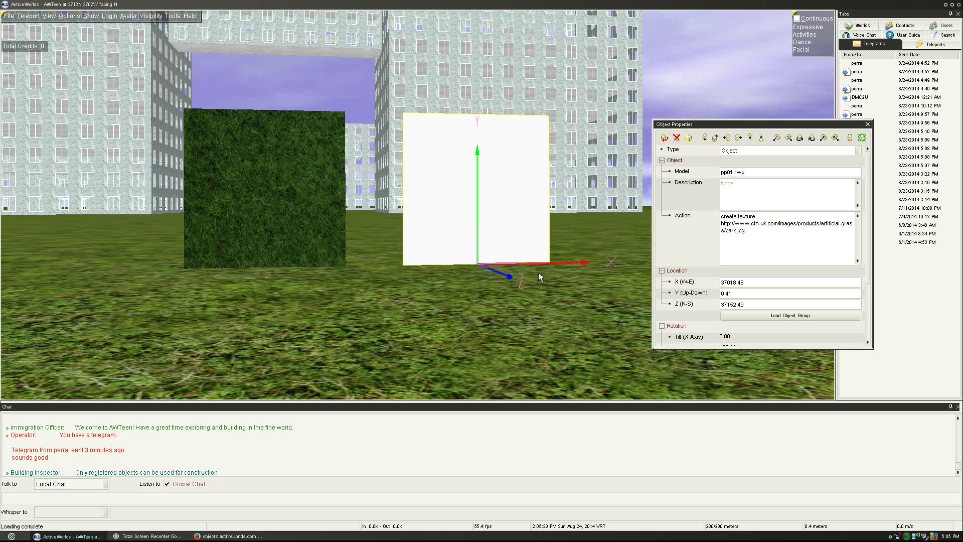
{"action": "key", "text": "Escape"}
{"action": "right_click", "coordinate": [481, 203]}
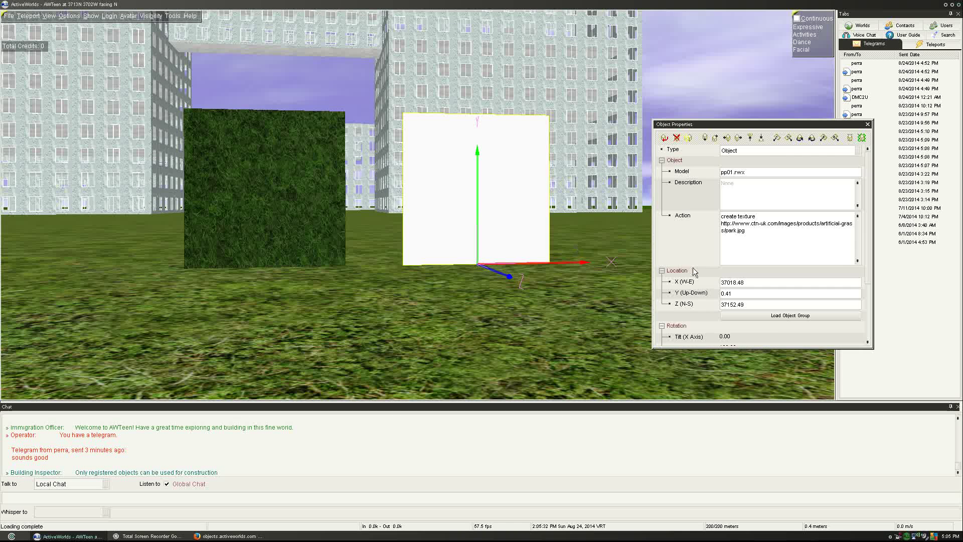
Compare the actions and models of the pictwll3.rwx and pp01.rwx panels in their object properties
{"action": "right_click", "coordinate": [306, 208]}
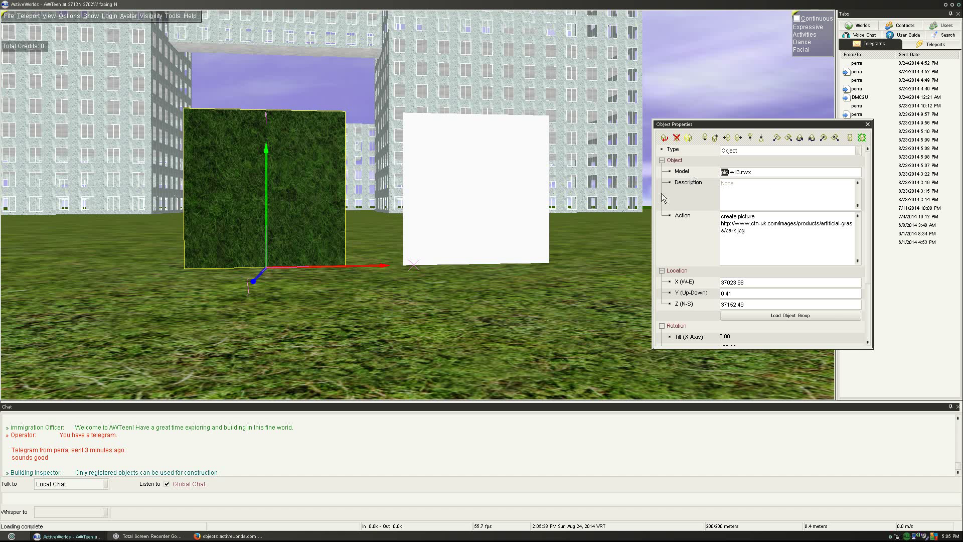
{"action": "left_click", "coordinate": [574, 224]}
{"action": "right_click", "coordinate": [323, 224]}
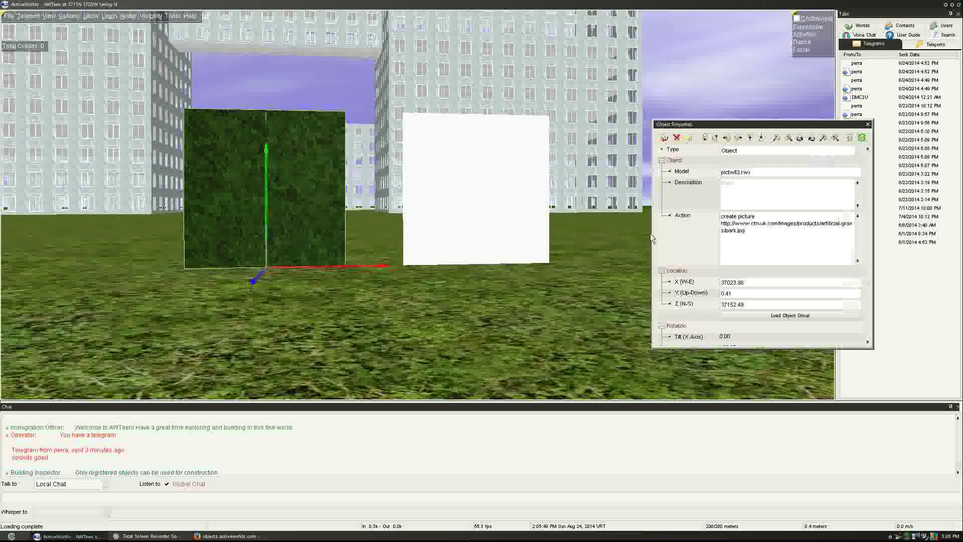
{"action": "double_click", "coordinate": [742, 216]}
{"action": "left_click", "coordinate": [613, 278]}
{"action": "right_click", "coordinate": [463, 185]}
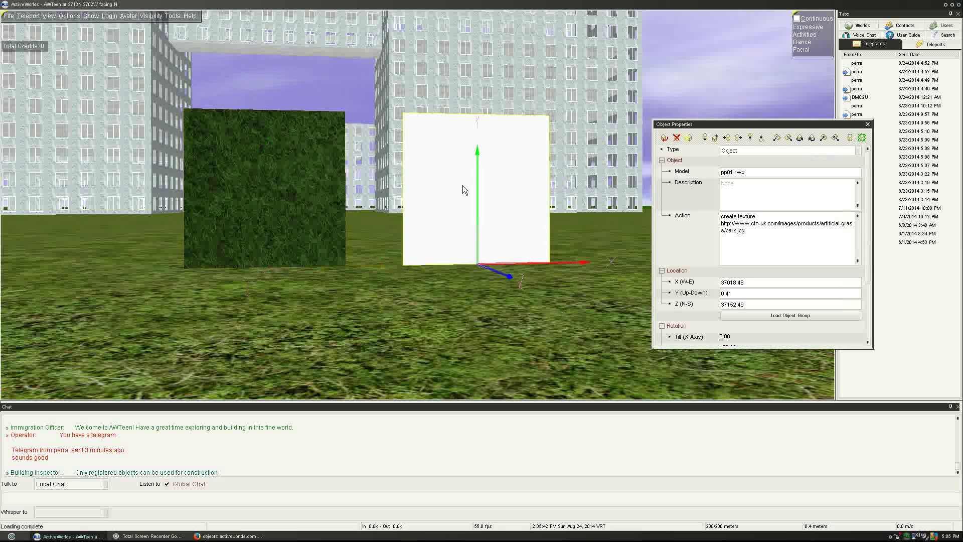
{"action": "left_click", "coordinate": [548, 280]}
{"action": "right_click", "coordinate": [521, 240]}
{"action": "left_click", "coordinate": [489, 328]}
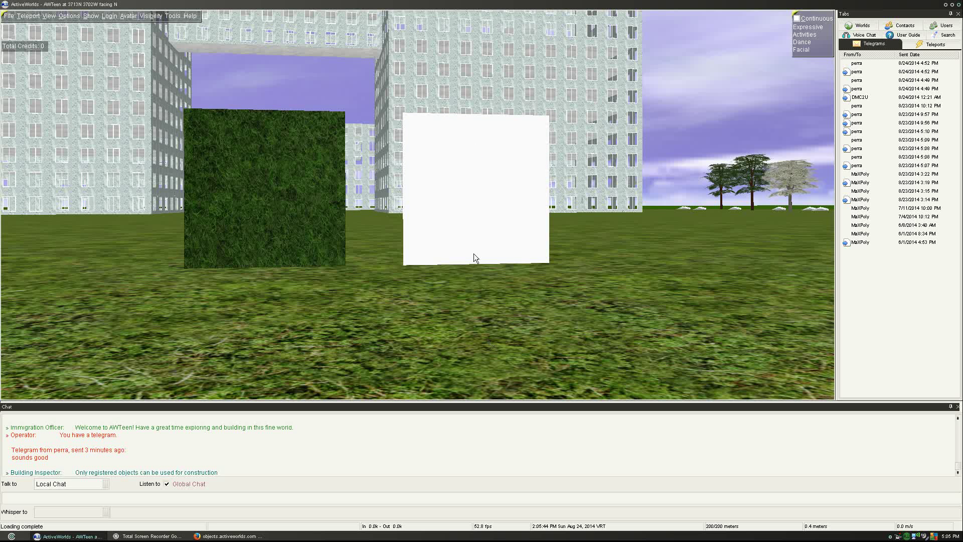
{"action": "right_click", "coordinate": [474, 255]}
{"action": "left_click", "coordinate": [489, 309]}
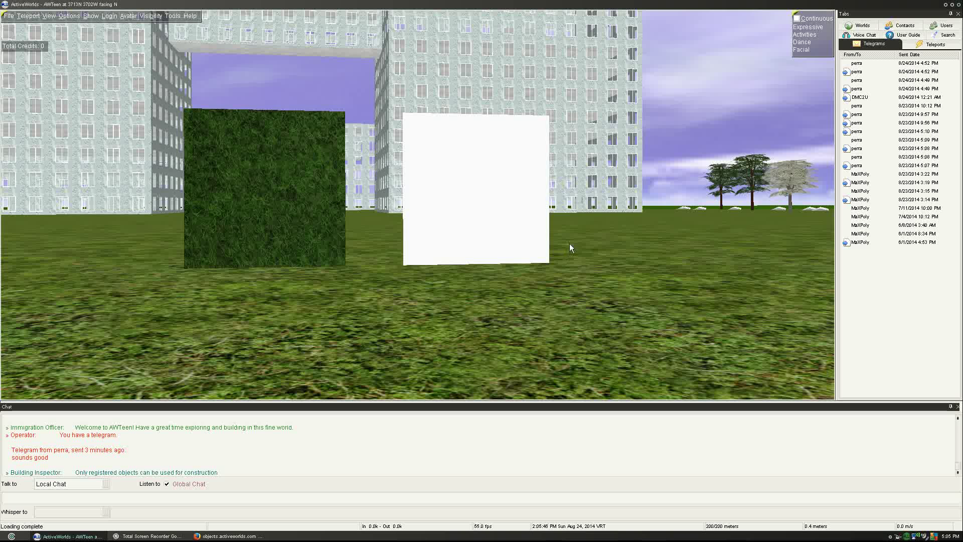
Open the user guide's Getting Started Building topic, look over the object properties section, and close the page
{"action": "key", "text": "F1"}
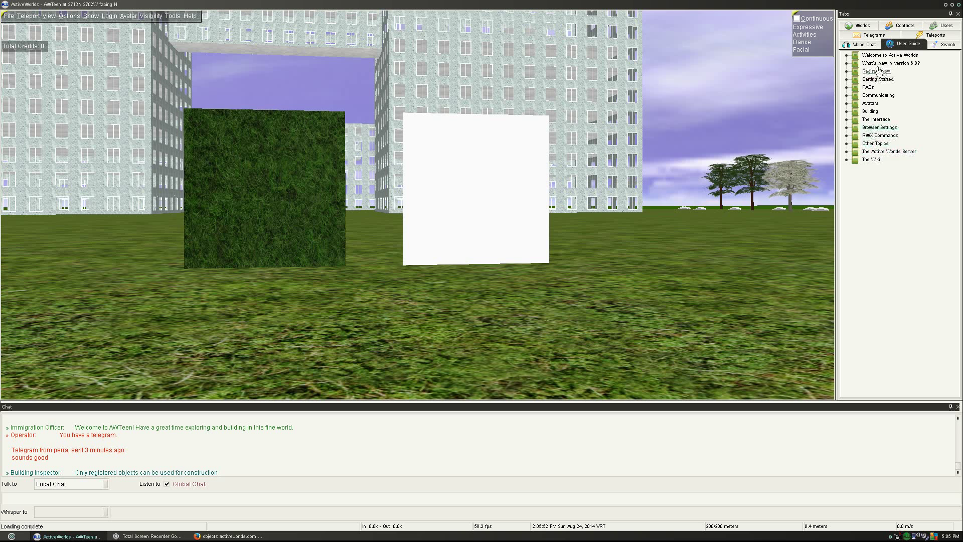
{"action": "left_click", "coordinate": [847, 112]}
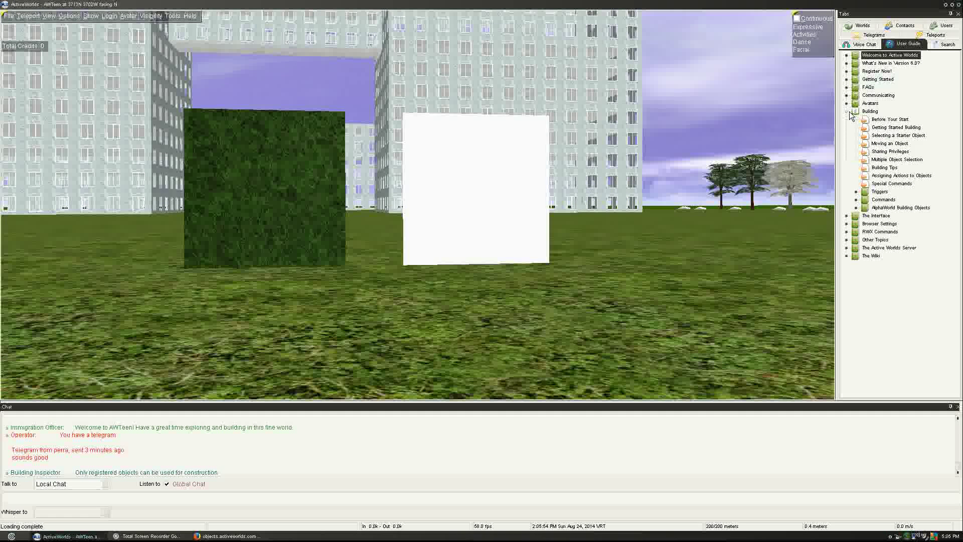
{"action": "left_click", "coordinate": [889, 127]}
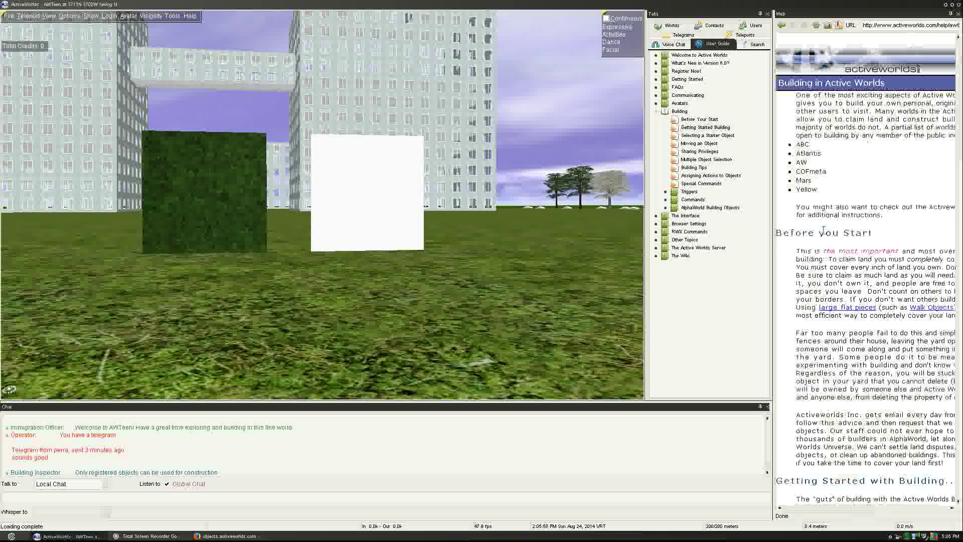
{"action": "middle_click", "coordinate": [856, 189]}
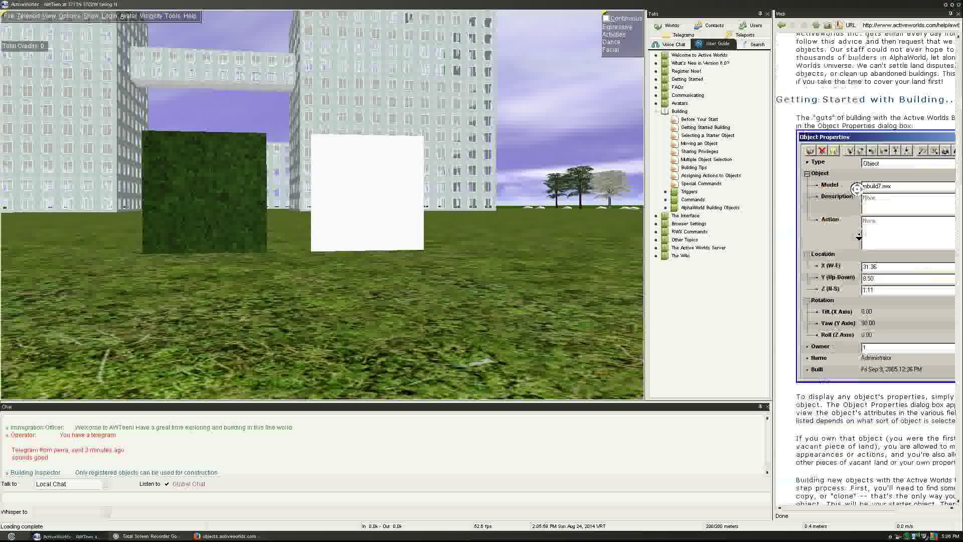
{"action": "left_click", "coordinate": [958, 14]}
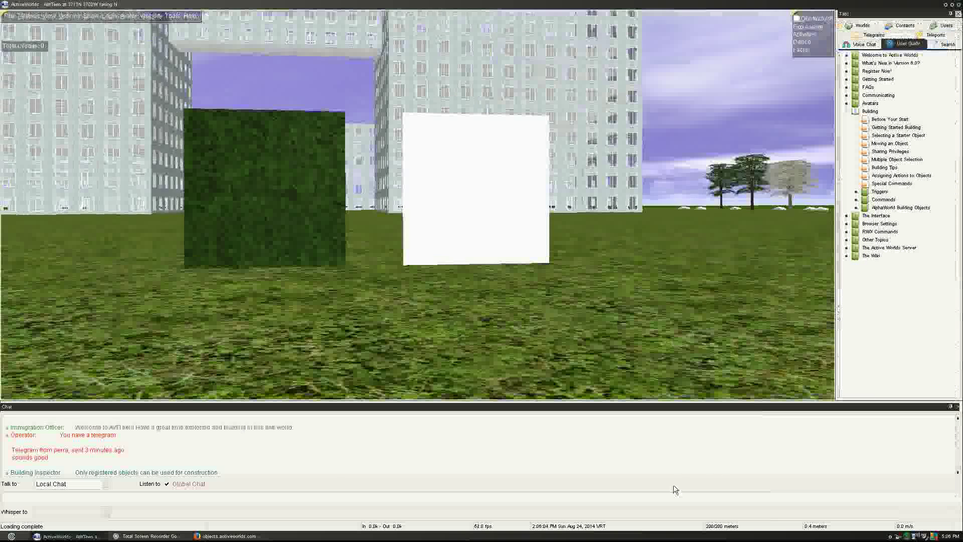
Change the pp01.rwx panel's model to pd01.rwx
{"action": "left_click", "coordinate": [411, 243]}
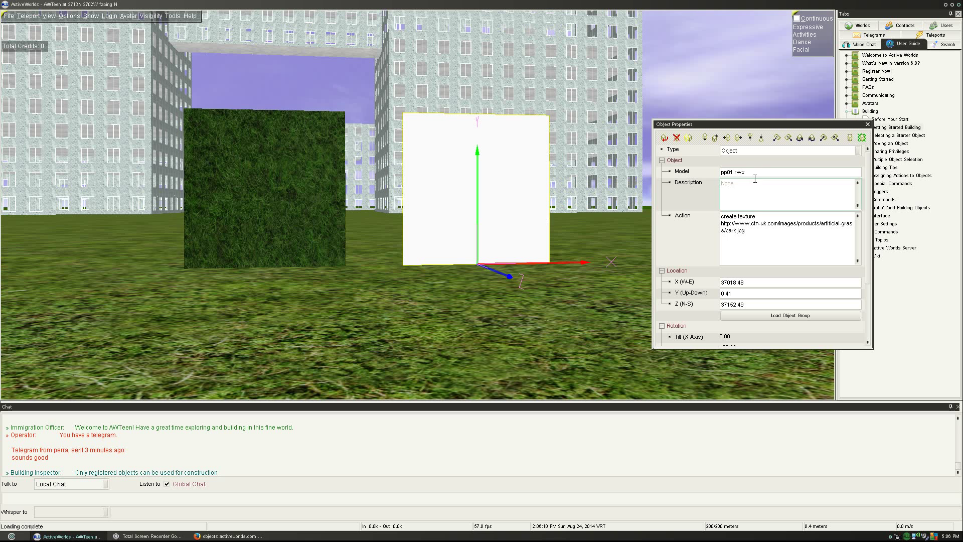
{"action": "left_click_drag", "start_coordinate": [753, 173], "coordinate": [612, 176]}
{"action": "left_click", "coordinate": [723, 173]}
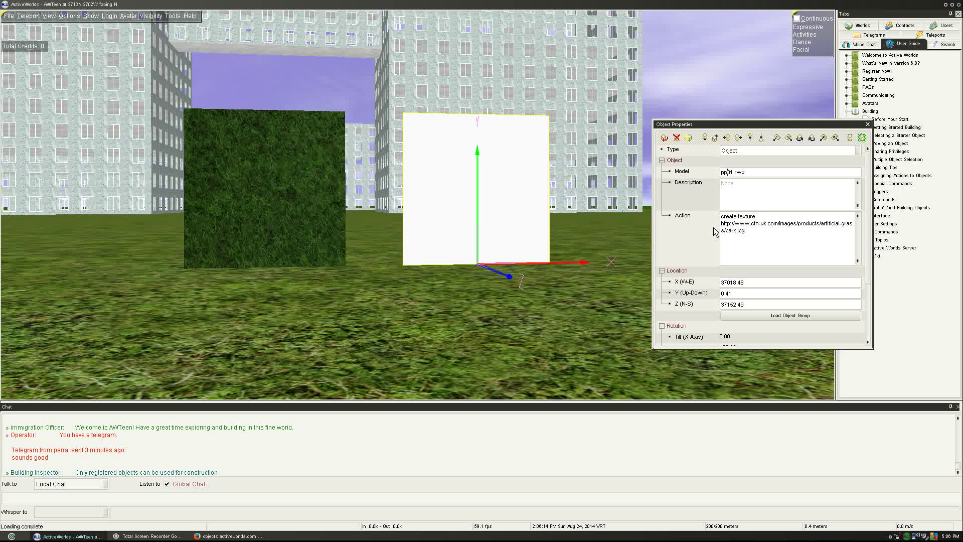
{"action": "key", "text": "BackSpace"}
{"action": "type", "text": "d"}
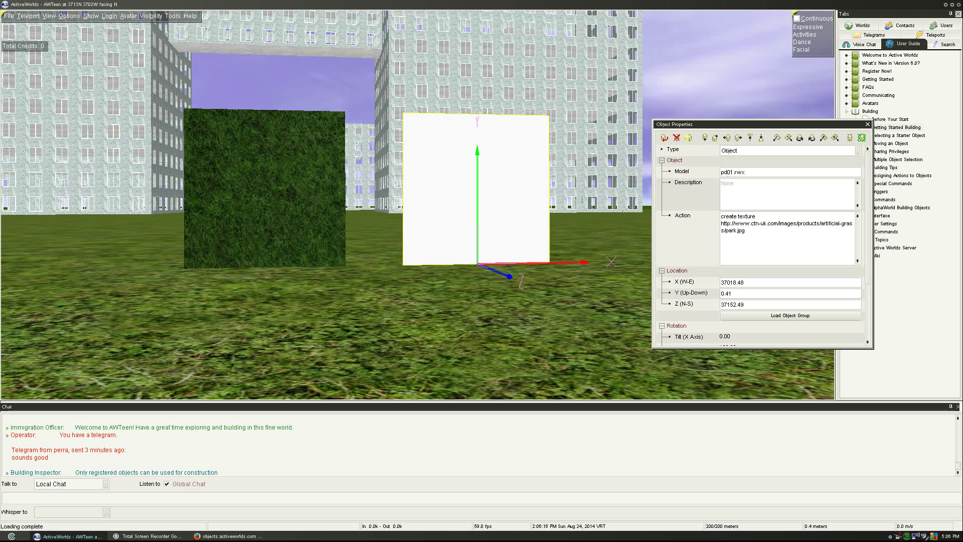
{"action": "key", "text": "BackSpace"}
{"action": "type", "text": "d"}
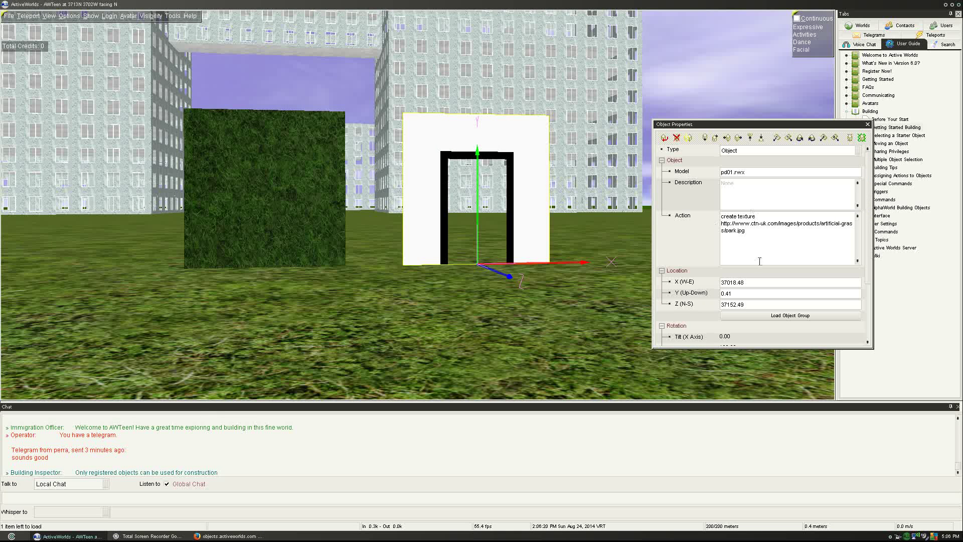
Set the pd01.rwx door panel's action to create texture grass01
{"action": "left_click_drag", "start_coordinate": [745, 232], "coordinate": [653, 223]}
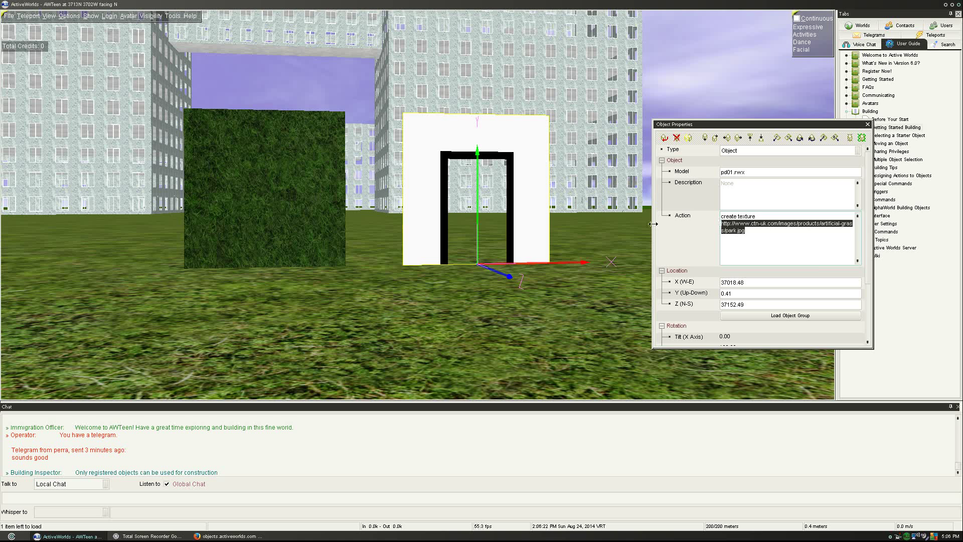
{"action": "type", "text": "gol"}
{"action": "key", "text": "Escape"}
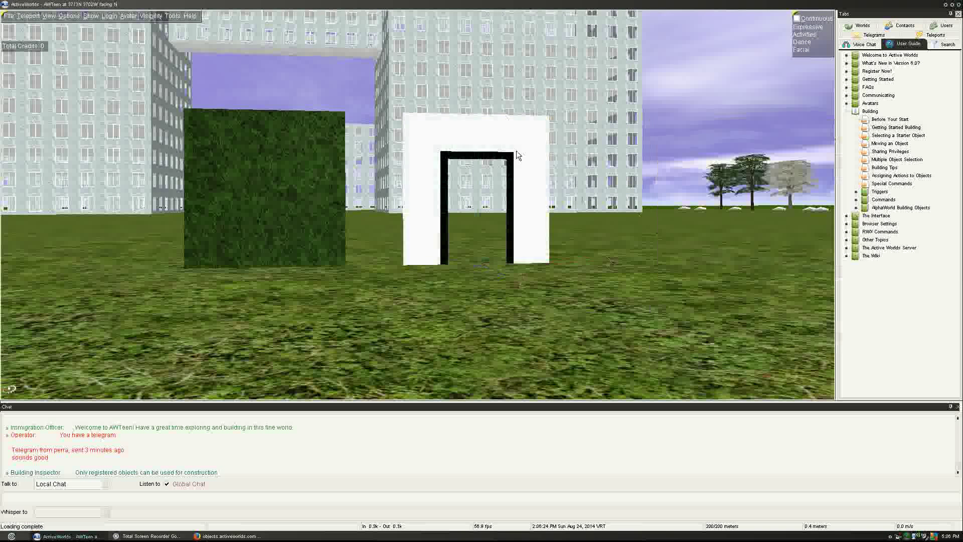
{"action": "left_click", "coordinate": [518, 156]}
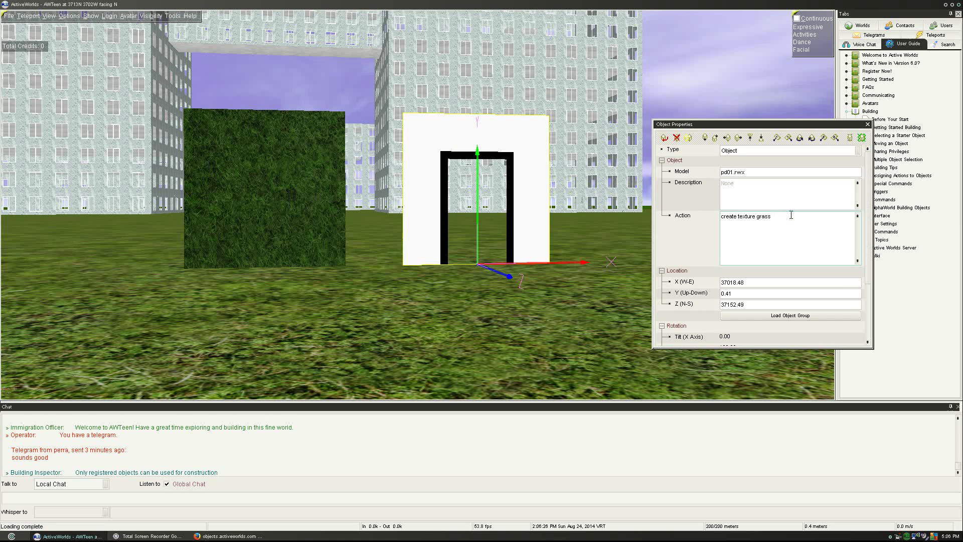
{"action": "key", "text": "BackSpace"}
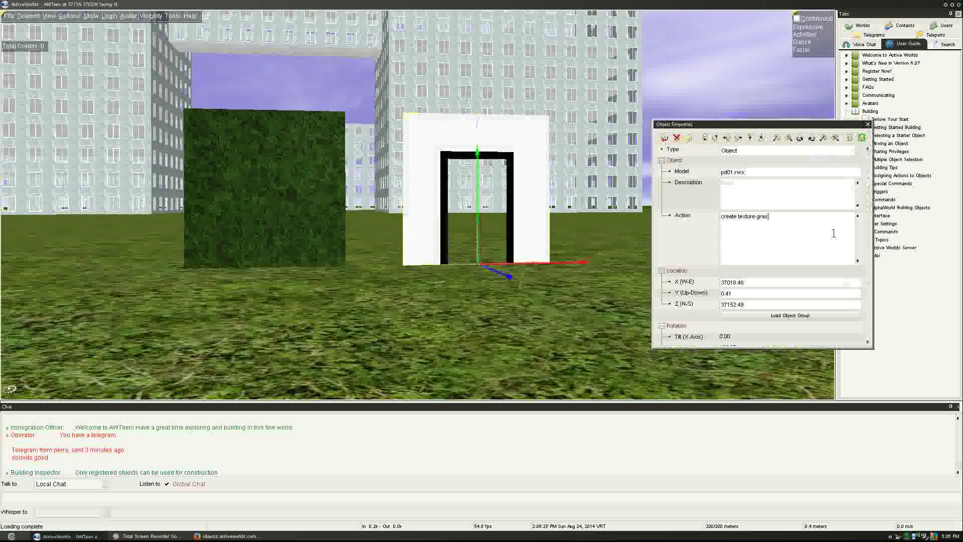
{"action": "type", "text": "s"}
{"action": "key", "text": "Escape"}
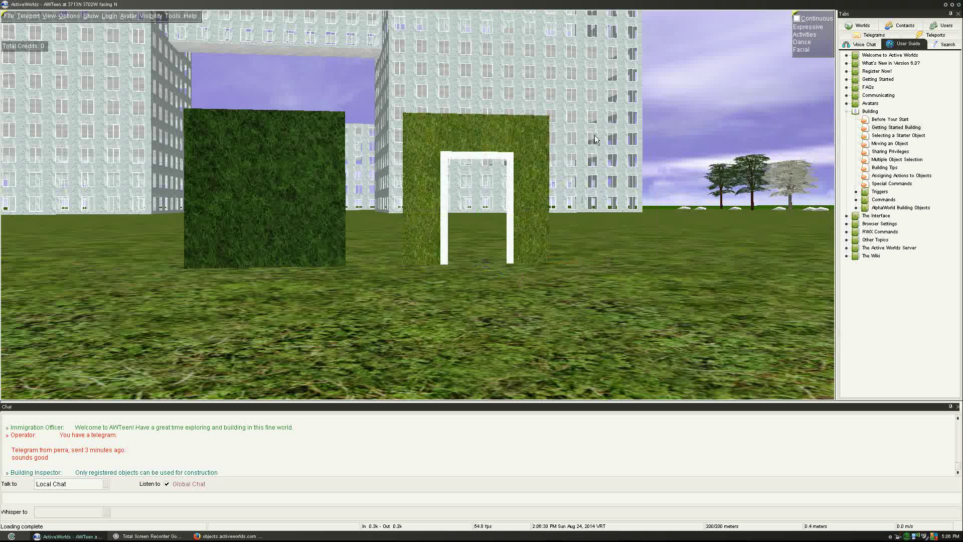
Change the grass-textured door panel's model to pw01.rwx
{"action": "right_click", "coordinate": [527, 147]}
{"action": "left_click", "coordinate": [789, 161]}
{"action": "left_click", "coordinate": [791, 171]}
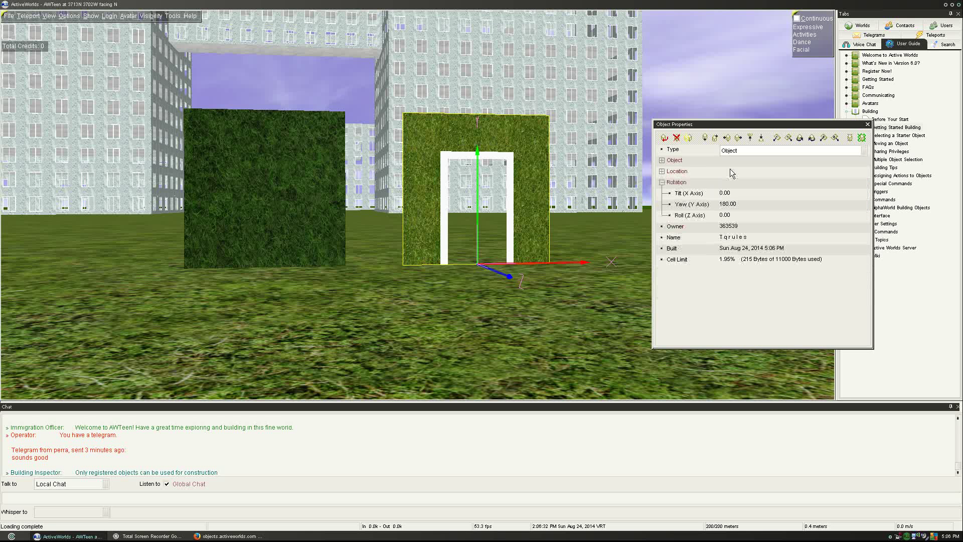
{"action": "left_click", "coordinate": [675, 160]}
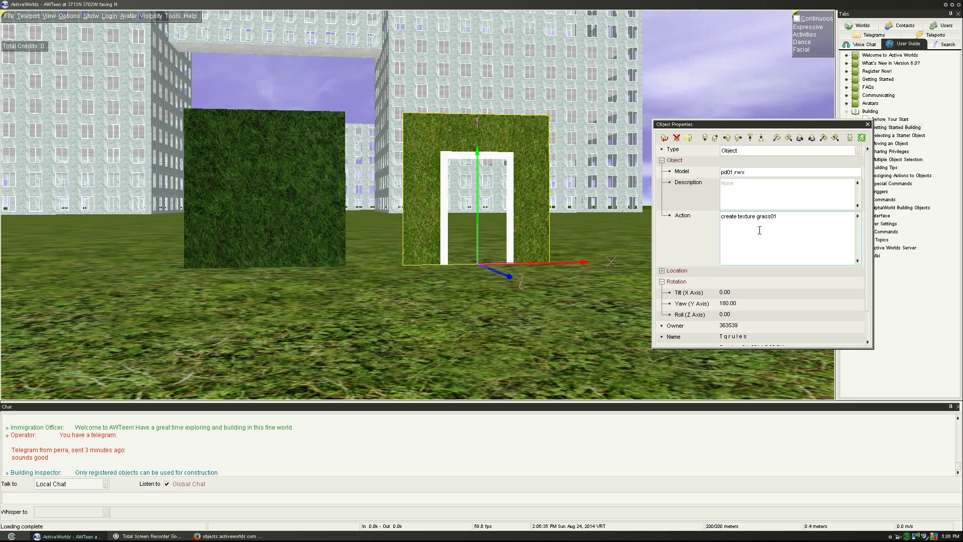
{"action": "key", "text": "Escape"}
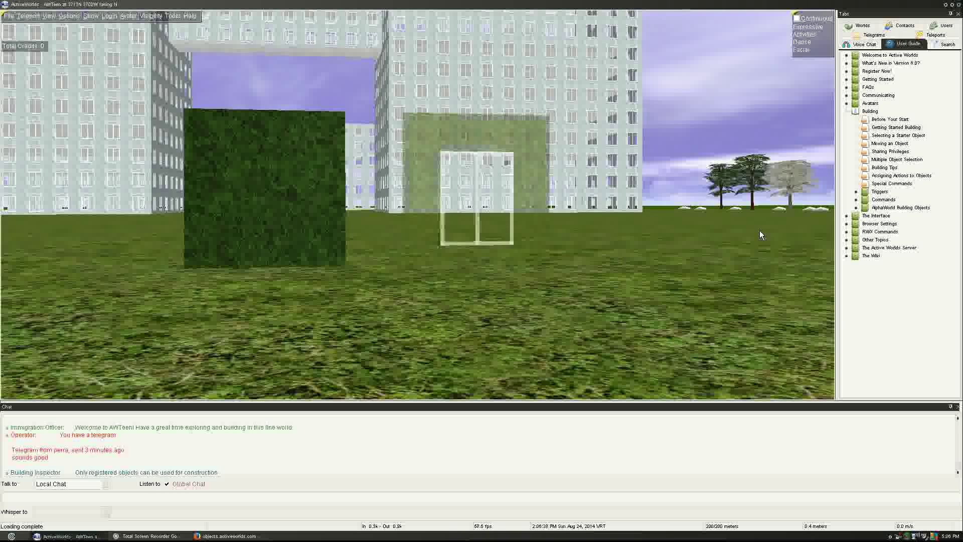
Select the pw01.rwx window panel beside the picture wall and delete it
{"action": "key", "text": "KP_Add"}
{"action": "key", "text": "KP_Add"}
{"action": "key", "text": "Page_Down"}
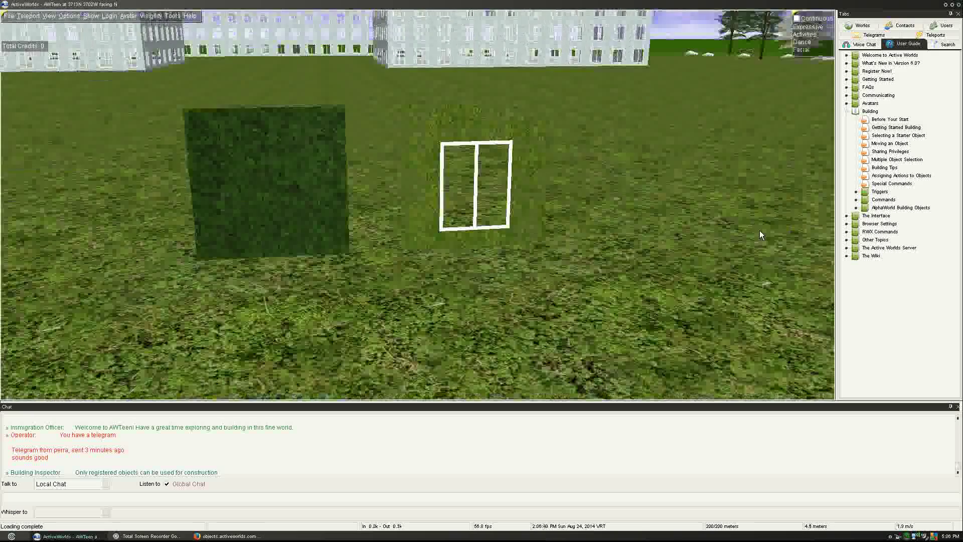
{"action": "key", "text": "Left"}
{"action": "key", "text": "Down"}
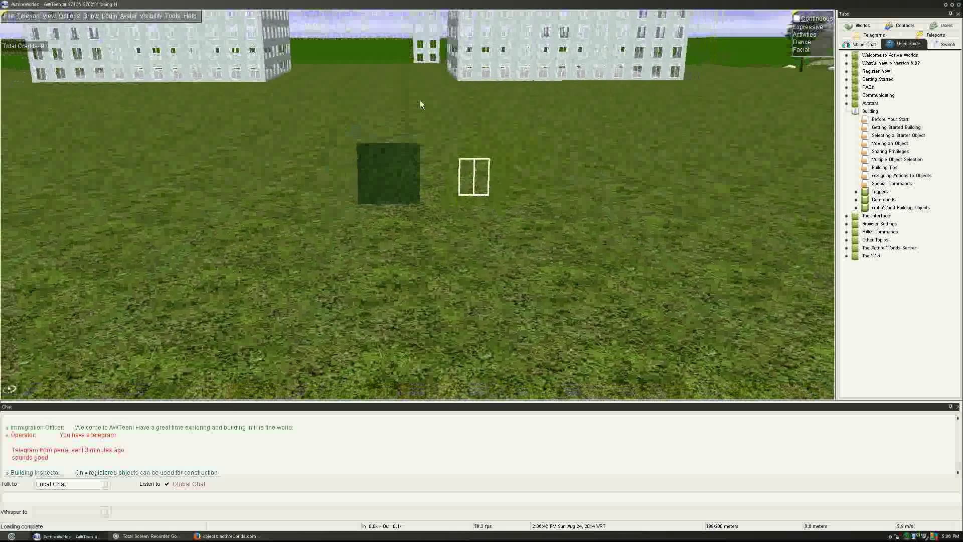
{"action": "left_click", "coordinate": [405, 163]}
{"action": "right_click", "coordinate": [452, 148], "text": "ctrl"}
{"action": "left_click", "coordinate": [460, 148]}
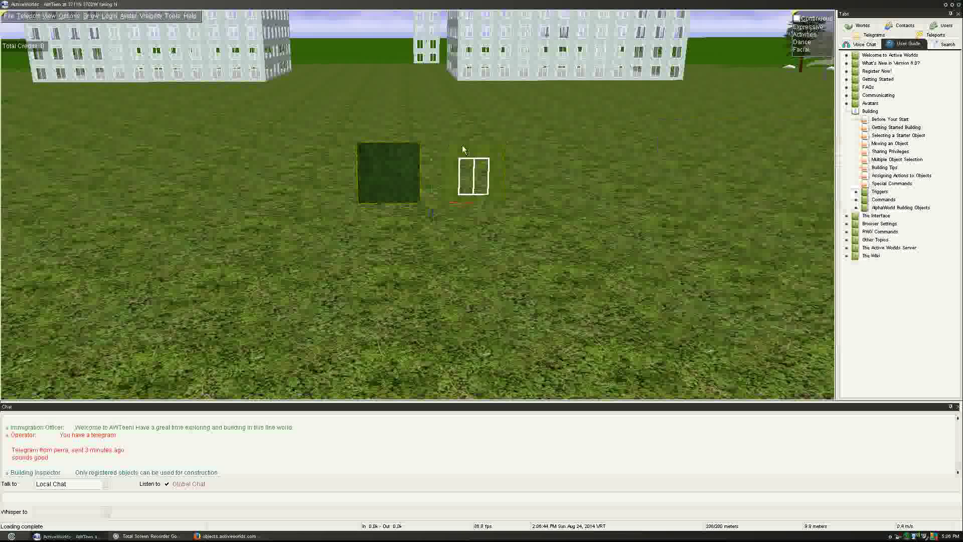
{"action": "right_click", "coordinate": [462, 151]}
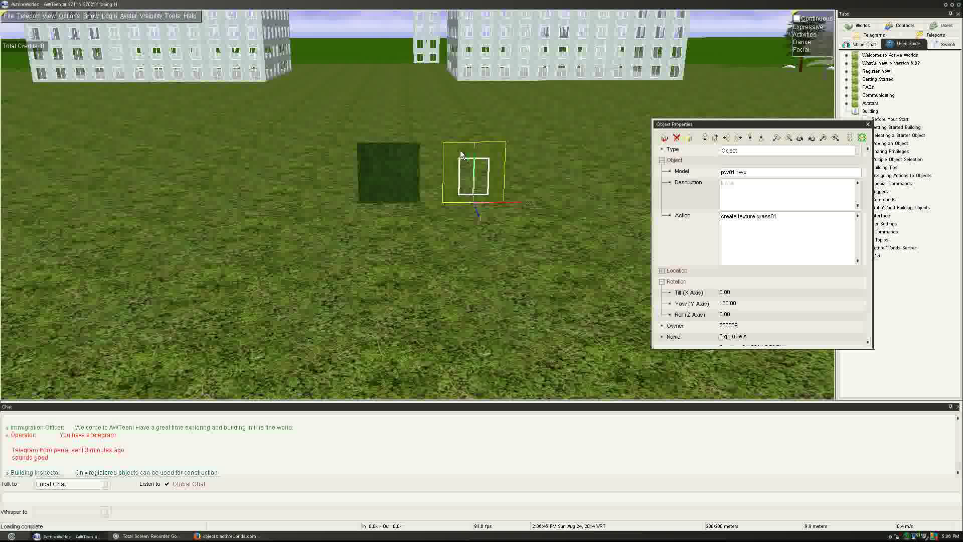
{"action": "left_click", "coordinate": [448, 162]}
Replace the pictwll3.rwx panel's create picture action with create texture wall1
{"action": "right_click", "coordinate": [411, 167]}
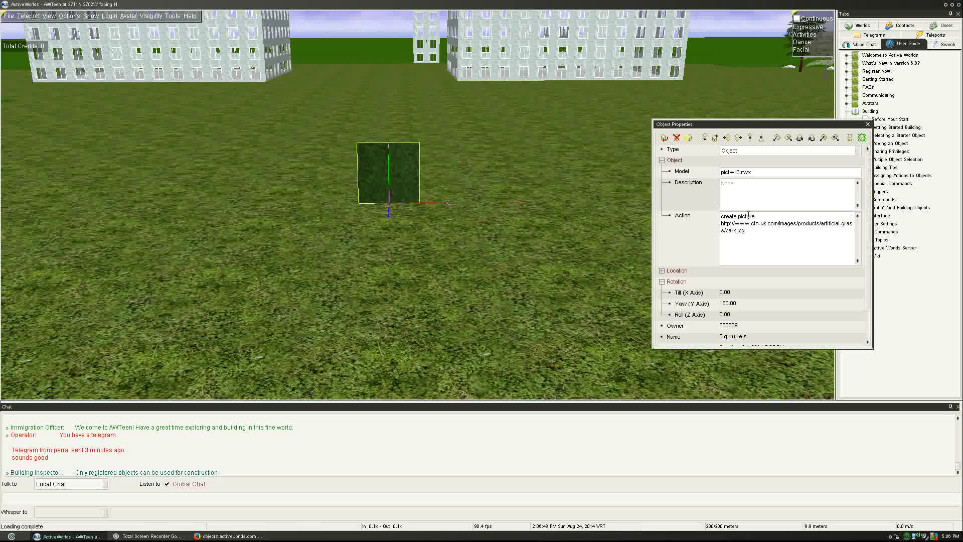
{"action": "left_click_drag", "start_coordinate": [748, 231], "coordinate": [691, 224]}
{"action": "key", "text": "BackSpace"}
{"action": "key", "text": "BackSpace"}
{"action": "key", "text": "BackSpace"}
{"action": "key", "text": "BackSpace"}
{"action": "key", "text": "BackSpace"}
{"action": "key", "text": "BackSpace"}
{"action": "key", "text": "BackSpace"}
{"action": "key", "text": "BackSpace"}
{"action": "key", "text": "BackSpace"}
{"action": "key", "text": "BackSpace"}
{"action": "key", "text": "BackSpace"}
{"action": "key", "text": "BackSpace"}
{"action": "key", "text": "BackSpace"}
{"action": "key", "text": "BackSpace"}
{"action": "key", "text": "BackSpace"}
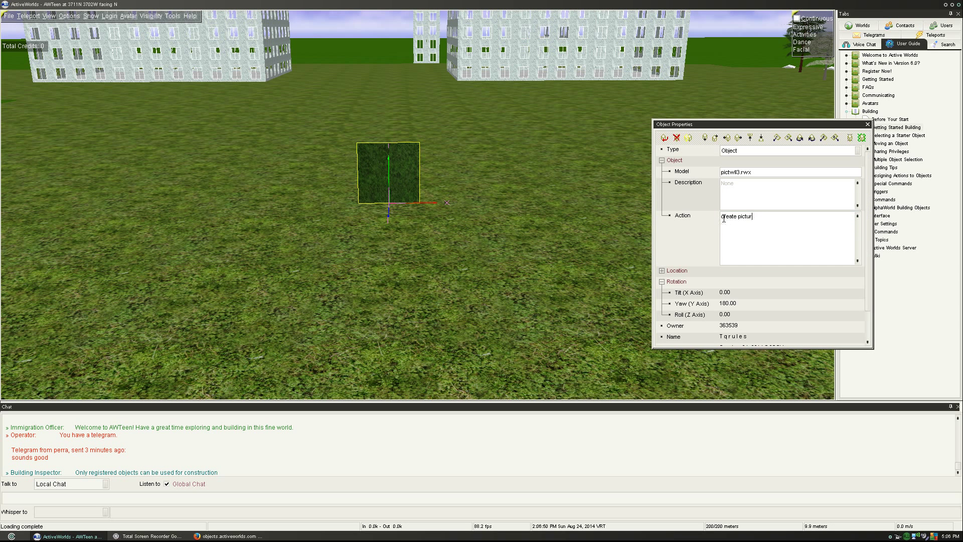
{"action": "type", "text": "re"}
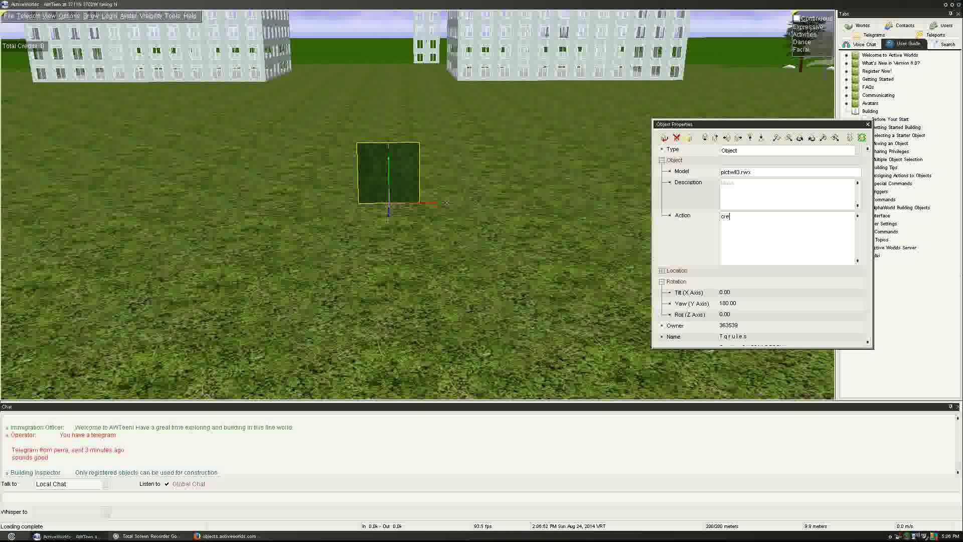
{"action": "type", "text": "ate texture wall"}
{"action": "key", "text": "Return"}
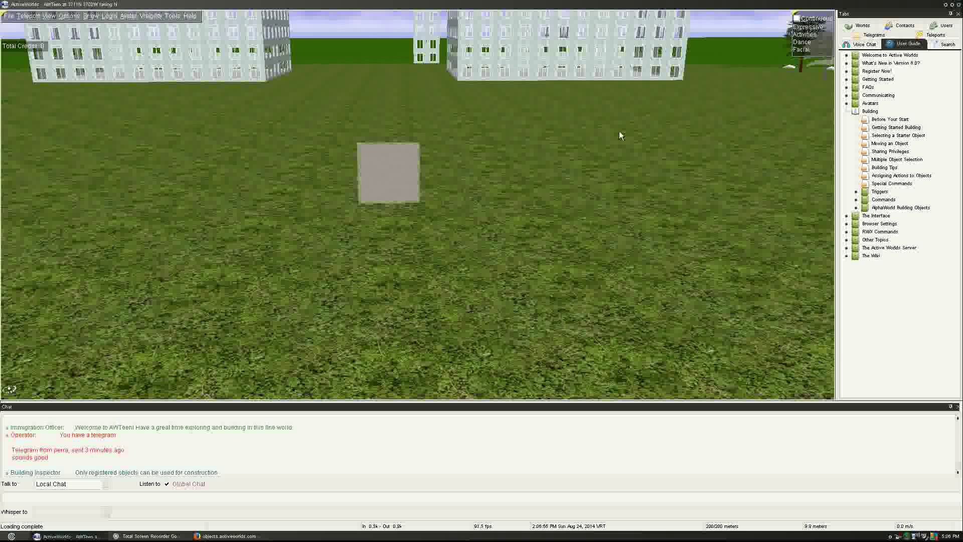
{"action": "type", "text": "1"}
Rotate the wall1-textured panel back and forth about its vertical axis, return it to a 180-degree yaw, and deselect it
{"action": "left_click", "coordinate": [379, 179]}
{"action": "key", "text": "Page_Up"}
{"action": "key", "text": "Page_Up"}
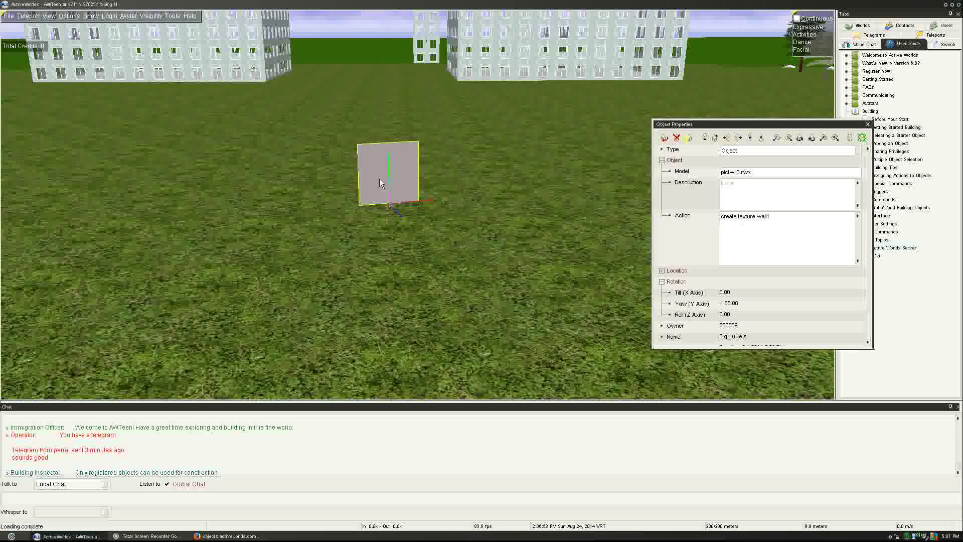
{"action": "key", "text": "Page_Down"}
{"action": "key", "text": "Page_Down"}
{"action": "key", "text": "Page_Down"}
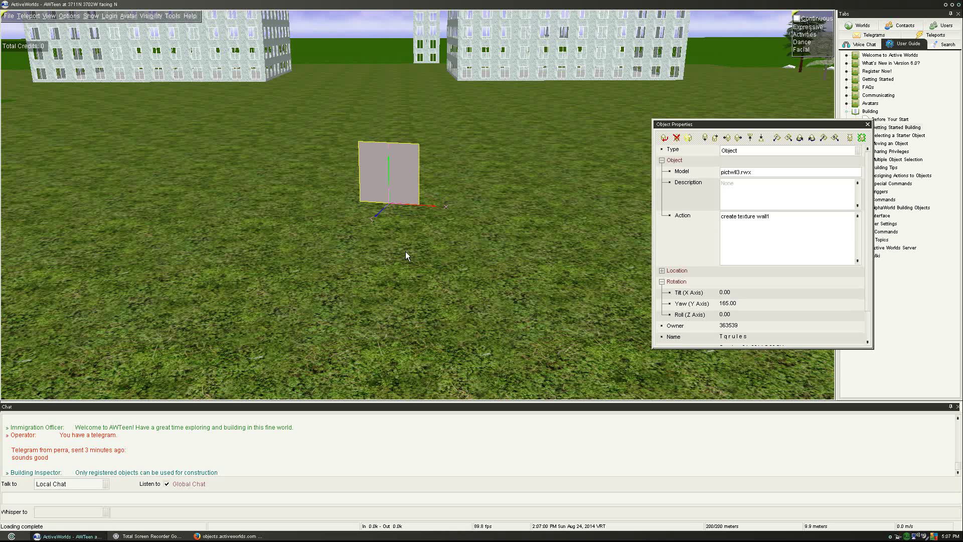
{"action": "key", "text": "Page_Up"}
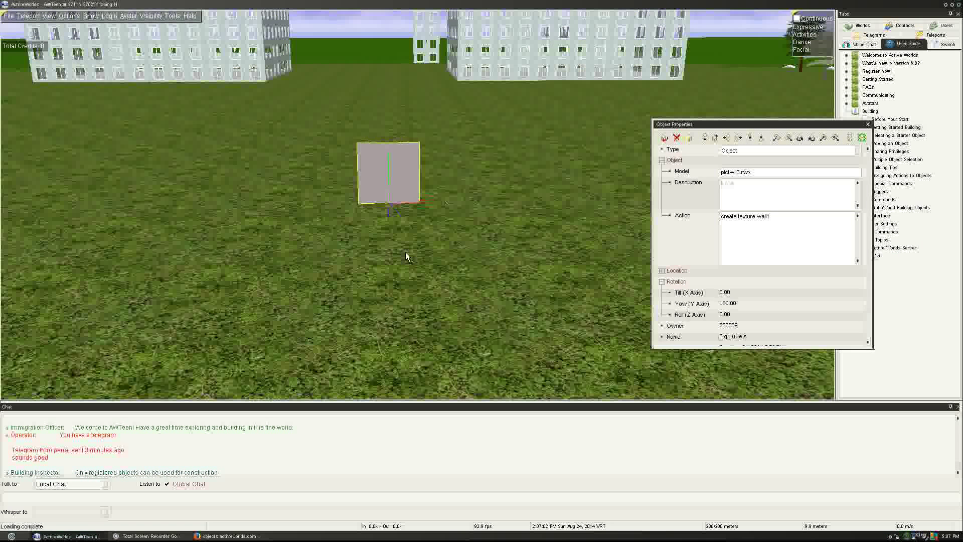
{"action": "key", "text": "Page_Down"}
{"action": "key", "text": "Page_Up"}
{"action": "key", "text": "Page_Up"}
{"action": "key", "text": "Page_Down"}
{"action": "left_click", "coordinate": [510, 254]}
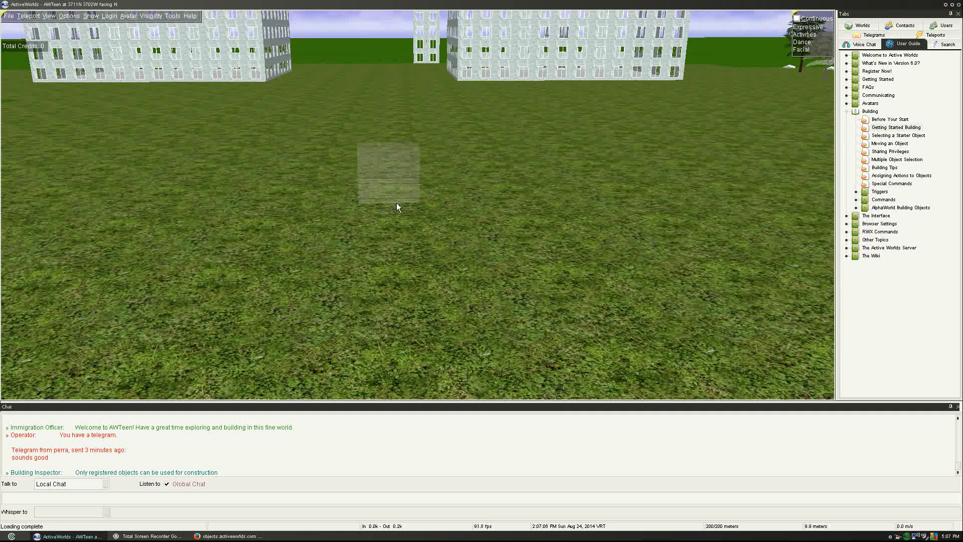
Duplicate the wall1-textured pictwll3.rwx panel and place the copy flush against its right side
{"action": "key", "text": "Up"}
{"action": "left_click", "coordinate": [404, 185]}
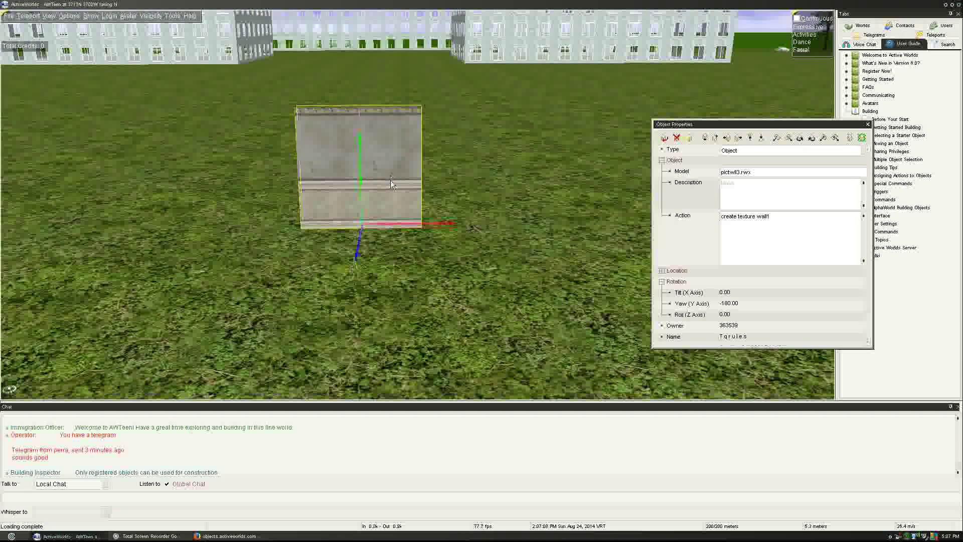
{"action": "key", "text": "Right"}
{"action": "key", "text": "Right"}
{"action": "key", "text": "Right"}
{"action": "key", "text": "Right"}
{"action": "key", "text": "Right"}
{"action": "key", "text": "Left"}
{"action": "key", "text": "Left"}
{"action": "key", "text": "Left"}
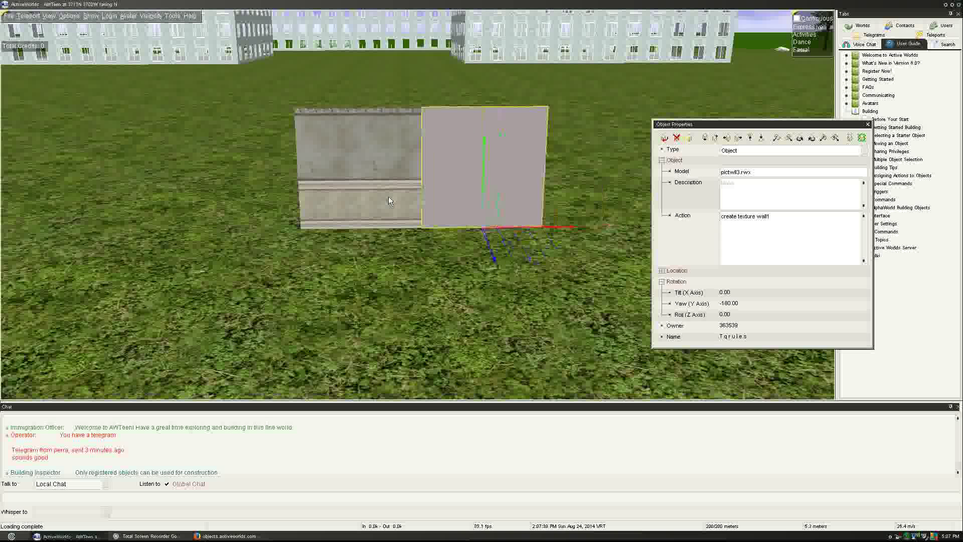
Add the original panel to the selection, duplicate the pair, and place the copies to the right as a four-panel wall
{"action": "right_click", "coordinate": [389, 197], "text": "ctrl"}
{"action": "key", "text": "Insert"}
{"action": "key", "text": "Right"}
{"action": "key", "text": "Right"}
{"action": "key", "text": "Right"}
{"action": "key", "text": "Right"}
{"action": "key", "text": "Right"}
{"action": "key", "text": "Right"}
{"action": "key", "text": "Right"}
{"action": "key", "text": "Right"}
{"action": "key", "text": "Right"}
{"action": "key", "text": "Right"}
{"action": "key", "text": "Right"}
{"action": "key", "text": "Right"}
{"action": "key", "text": "Right"}
{"action": "key", "text": "Right"}
{"action": "key", "text": "Right"}
{"action": "key", "text": "Right"}
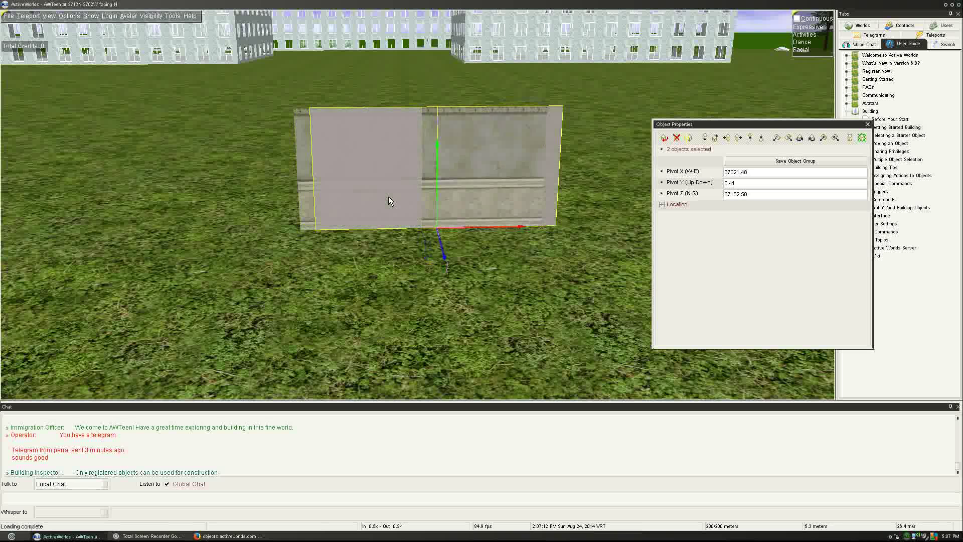
Select all four wall panels, duplicate them, and align the copies flush at the left end as an eight-panel wall
{"action": "right_click", "coordinate": [434, 182], "text": "ctrl"}
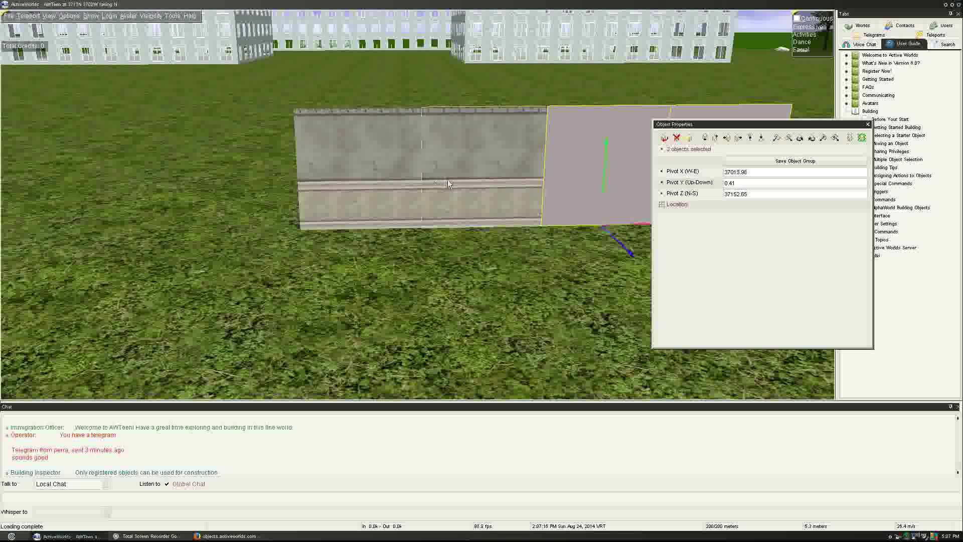
{"action": "right_click", "coordinate": [343, 215], "text": "ctrl"}
{"action": "key", "text": "Left"}
{"action": "key", "text": "Left"}
{"action": "key", "text": "Left"}
{"action": "key", "text": "Left"}
{"action": "key", "text": "Left"}
{"action": "key", "text": "Left"}
{"action": "key", "text": "Left"}
{"action": "key", "text": "Left"}
{"action": "key", "text": "Left"}
{"action": "key", "text": "Left"}
{"action": "key", "text": "Left"}
{"action": "key", "text": "Left"}
{"action": "key", "text": "Left"}
{"action": "key", "text": "Left"}
{"action": "key", "text": "Left"}
{"action": "key", "text": "Left"}
{"action": "key", "text": "Left"}
{"action": "key", "text": "Left"}
{"action": "key", "text": "Left"}
{"action": "key", "text": "Left"}
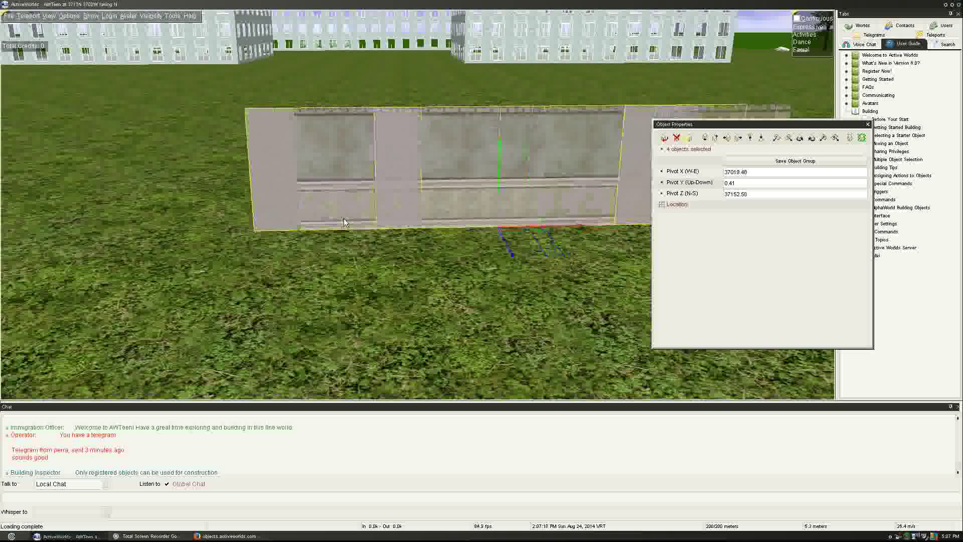
Select all eight wall panels, duplicate the row, and move the copy about 24 m north behind the original
{"action": "right_click", "coordinate": [366, 159], "text": "ctrl"}
{"action": "right_click", "coordinate": [475, 134], "text": "ctrl"}
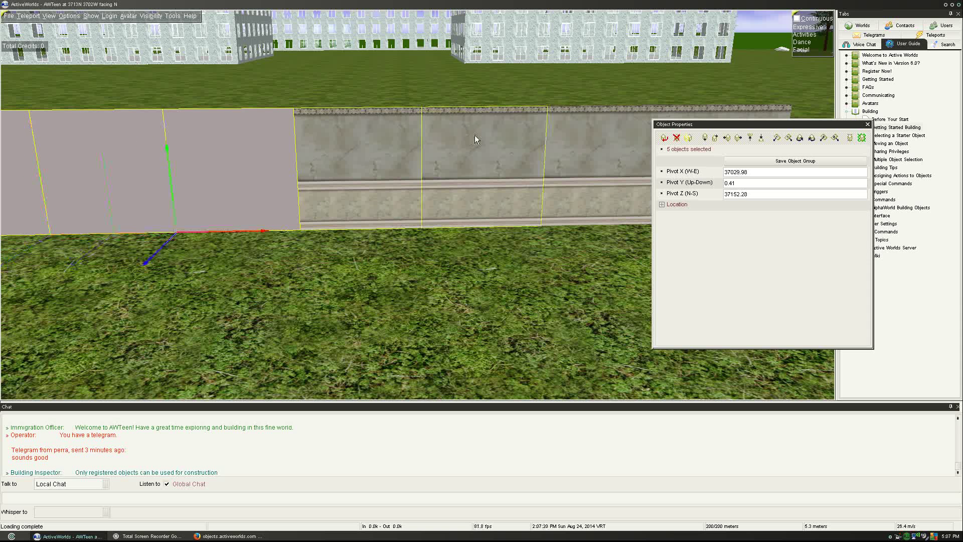
{"action": "right_click", "coordinate": [602, 128], "text": "ctrl"}
{"action": "right_click", "coordinate": [748, 115], "text": "ctrl"}
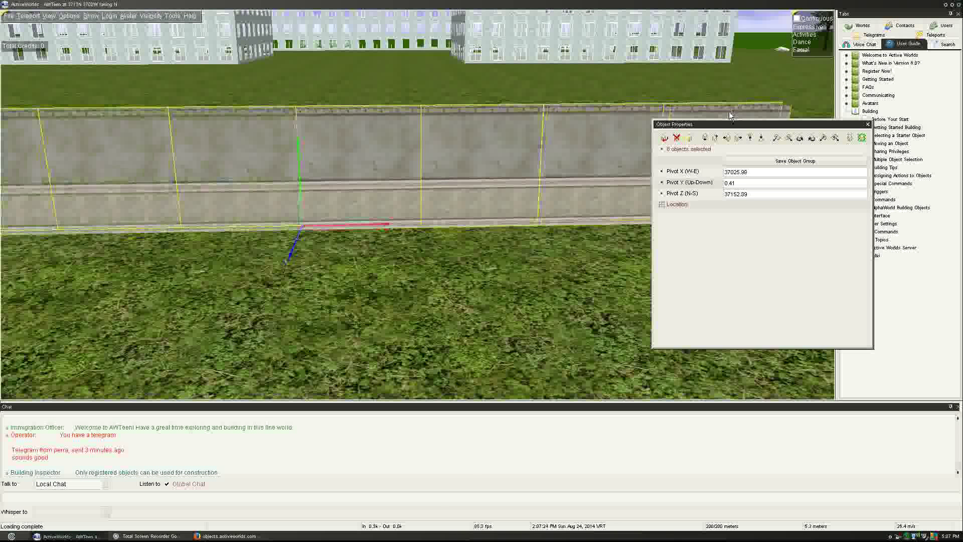
{"action": "key", "text": "Up"}
{"action": "key", "text": "Up"}
{"action": "key", "text": "Up"}
{"action": "key", "text": "Up"}
{"action": "key", "text": "Up"}
{"action": "key", "text": "Up"}
{"action": "key", "text": "Up"}
{"action": "key", "text": "Up"}
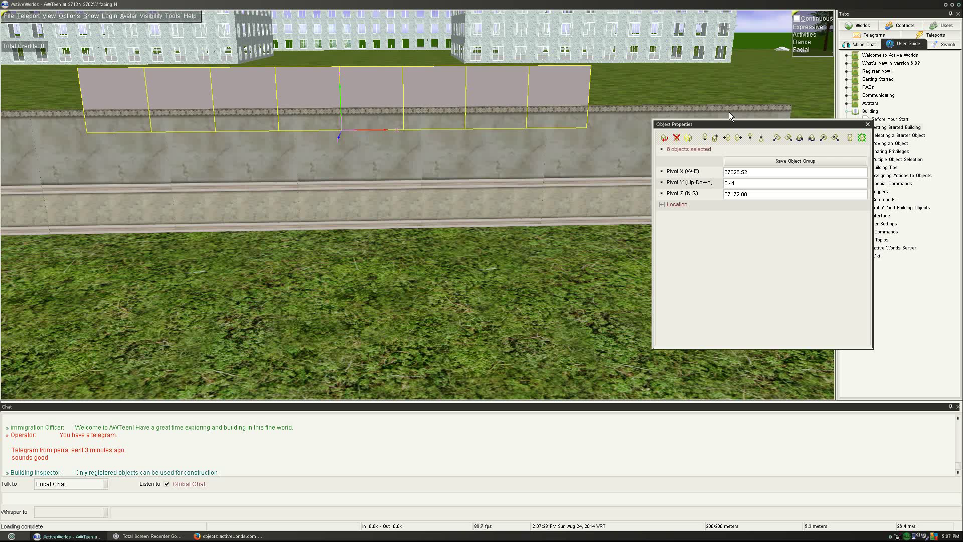
{"action": "key", "text": "Up"}
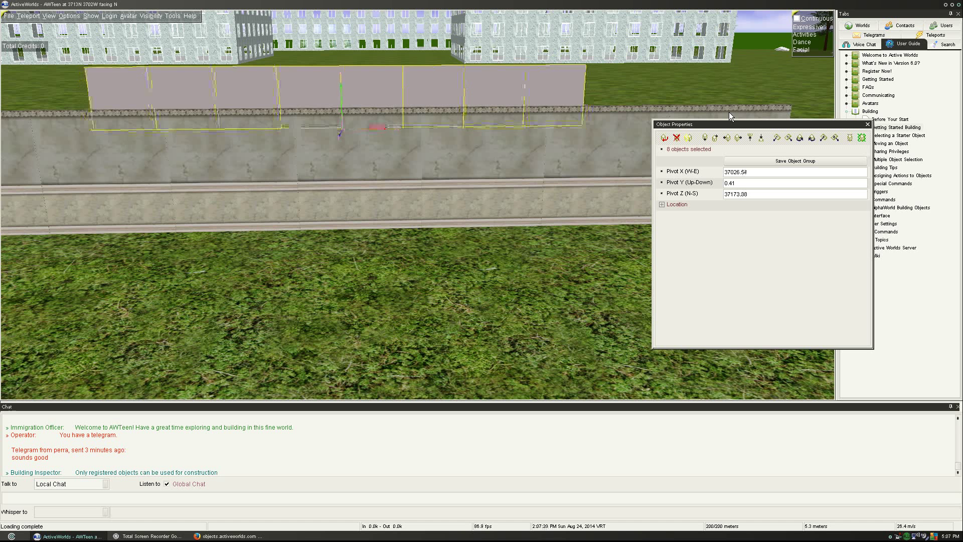
{"action": "key", "text": "Up"}
{"action": "key", "text": "Up"}
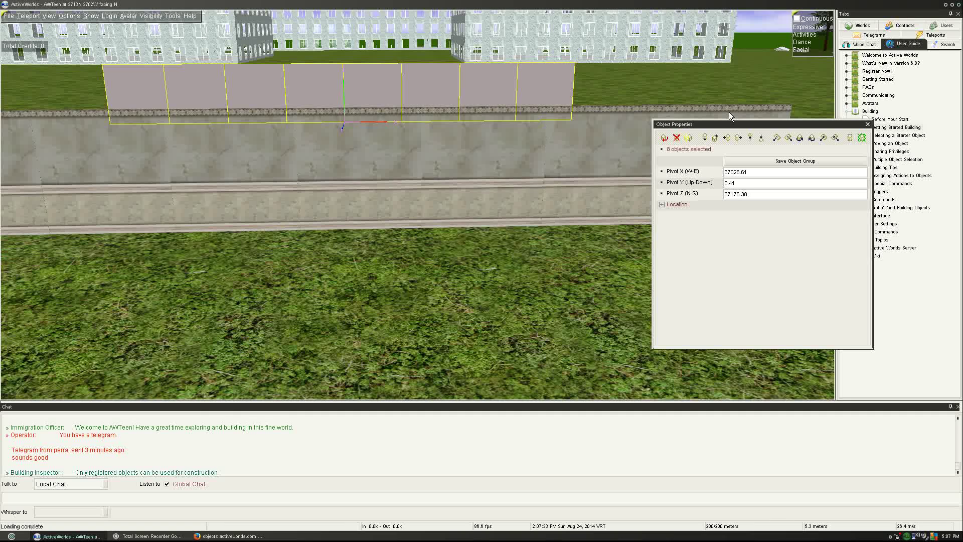
Shift the duplicated row back and forth, settle it about 12 m behind the front wall at Pivot Z 37164.38, and deselect it
{"action": "key", "text": "Down"}
{"action": "key", "text": "Down"}
{"action": "key", "text": "Down"}
{"action": "key", "text": "Down"}
{"action": "key", "text": "Down"}
{"action": "key", "text": "Down"}
{"action": "key", "text": "Down"}
{"action": "key", "text": "Down"}
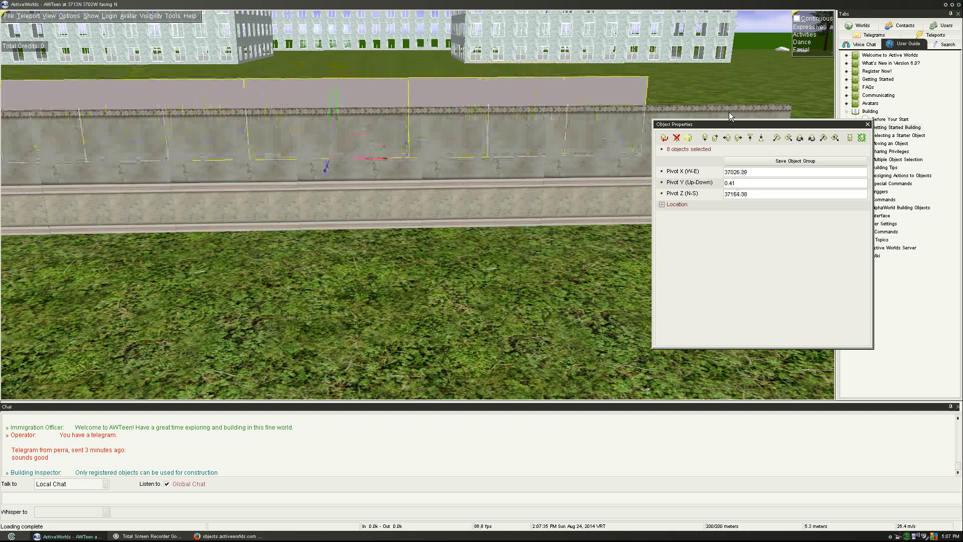
{"action": "key", "text": "Up"}
{"action": "key", "text": "Up"}
{"action": "key", "text": "Up"}
{"action": "key", "text": "Up"}
{"action": "key", "text": "Up"}
{"action": "key", "text": "Up"}
{"action": "key", "text": "Up"}
{"action": "key", "text": "Up"}
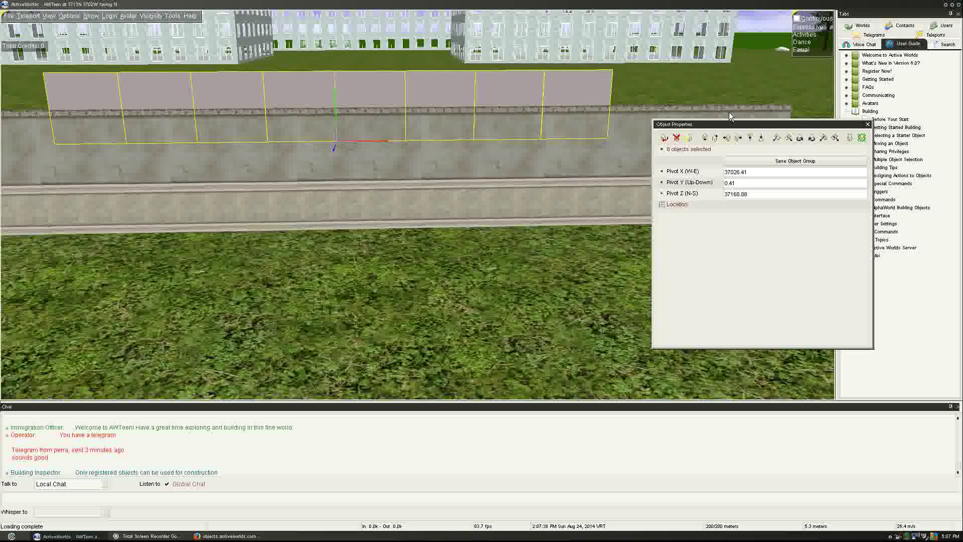
{"action": "key", "text": "Down"}
{"action": "key", "text": "Down"}
{"action": "key", "text": "Down"}
{"action": "key", "text": "Down"}
{"action": "key", "text": "Down"}
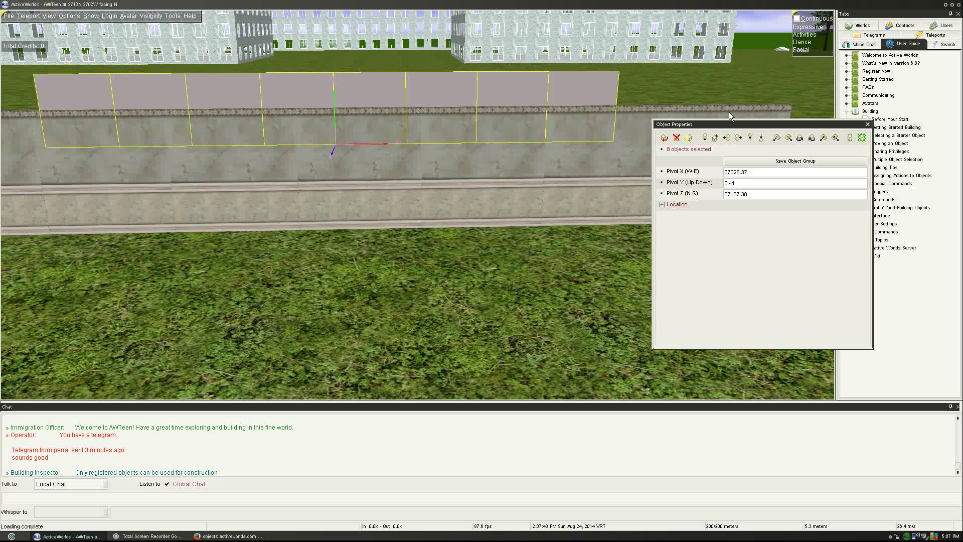
{"action": "key", "text": "Up"}
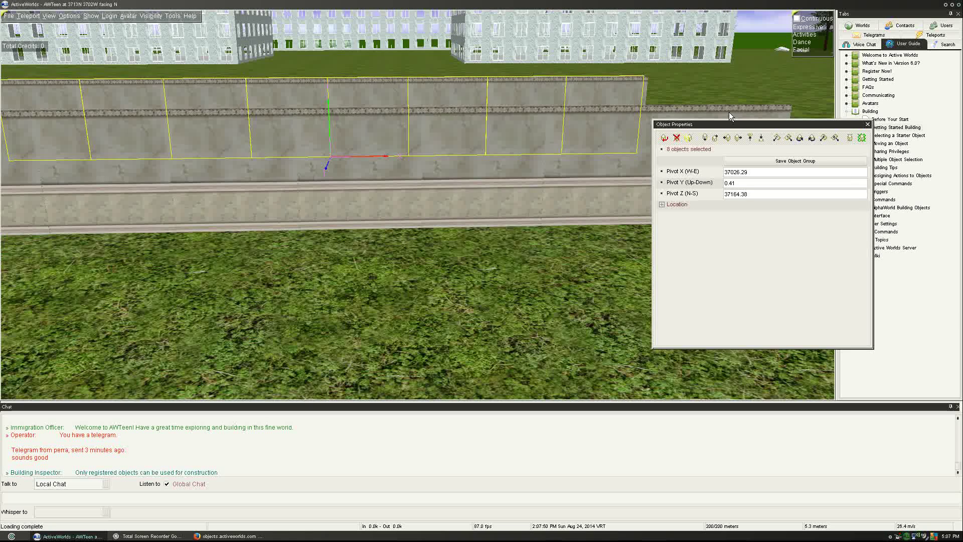
{"action": "key", "text": "Escape"}
Select all eight panels of the rear wall and move them forward onto the front wall at Pivot Z 37152.39
{"action": "key", "text": "Down"}
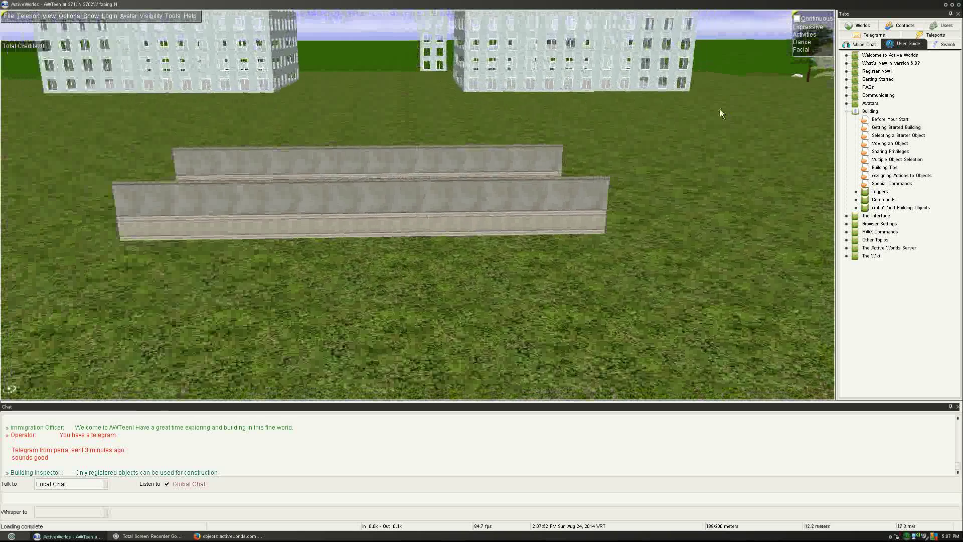
{"action": "left_click", "coordinate": [470, 160]}
{"action": "left_click", "coordinate": [441, 161], "text": "ctrl"}
{"action": "left_click", "coordinate": [381, 159], "text": "ctrl"}
{"action": "left_click", "coordinate": [346, 159], "text": "ctrl"}
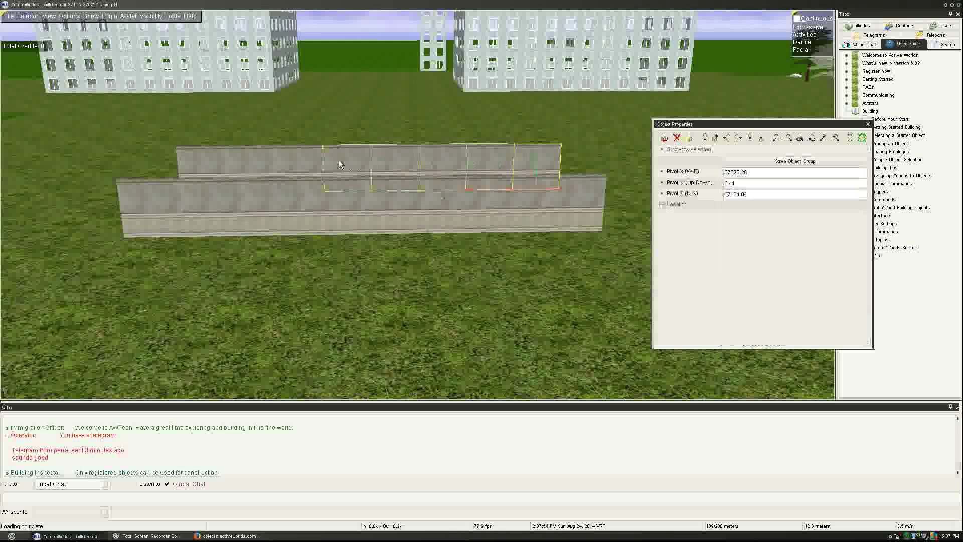
{"action": "left_click", "coordinate": [296, 160], "text": "ctrl"}
{"action": "left_click", "coordinate": [218, 162], "text": "ctrl"}
{"action": "left_click", "coordinate": [249, 160], "text": "ctrl"}
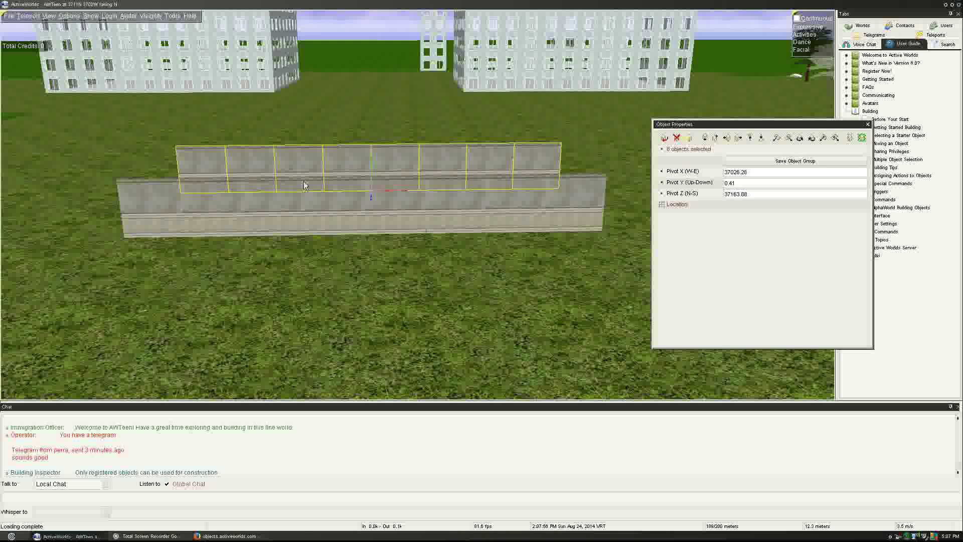
{"action": "key", "text": "Down"}
{"action": "key", "text": "Down"}
{"action": "key", "text": "Down"}
{"action": "key", "text": "Down"}
{"action": "key", "text": "Down"}
{"action": "key", "text": "Down"}
{"action": "key", "text": "Down"}
{"action": "key", "text": "Down"}
{"action": "key", "text": "Down"}
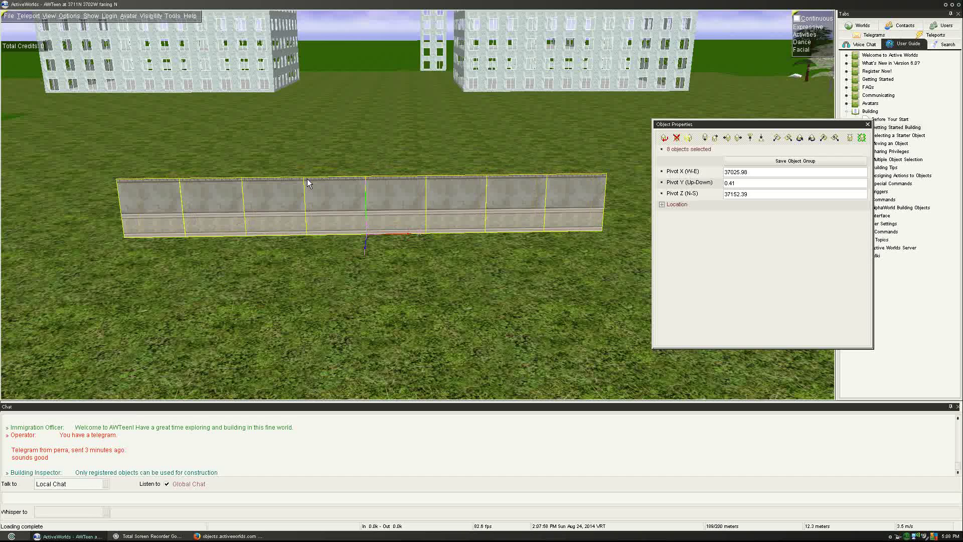
Clear the selection, reselect eight panels of the overlapping walls, and move them about 4 m north to Pivot Z 37156.38
{"action": "key", "text": "Escape"}
{"action": "left_click", "coordinate": [575, 211]}
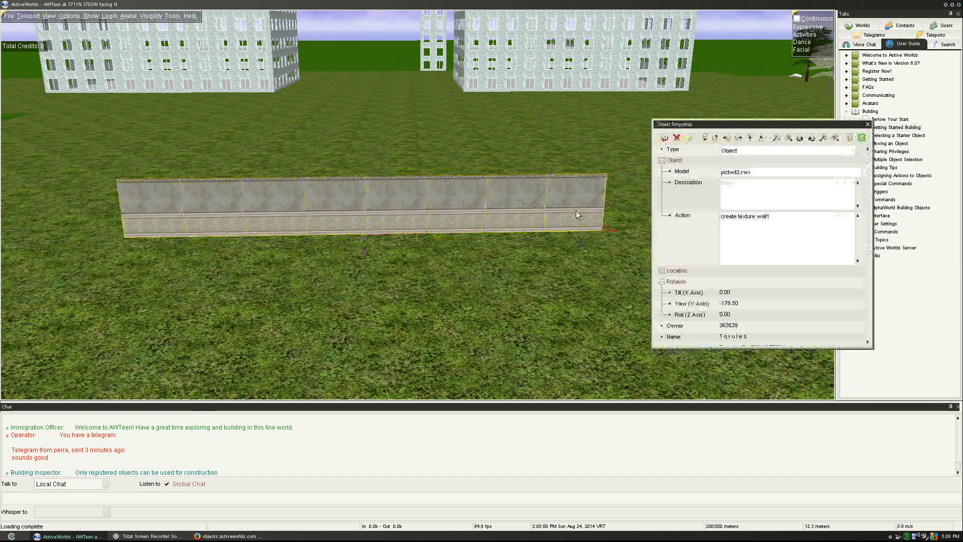
{"action": "left_click", "coordinate": [516, 203], "text": "ctrl"}
{"action": "left_click", "coordinate": [438, 206], "text": "ctrl"}
{"action": "left_click", "coordinate": [397, 209], "text": "ctrl"}
{"action": "left_click", "coordinate": [296, 217], "text": "ctrl"}
{"action": "left_click", "coordinate": [347, 209], "text": "ctrl"}
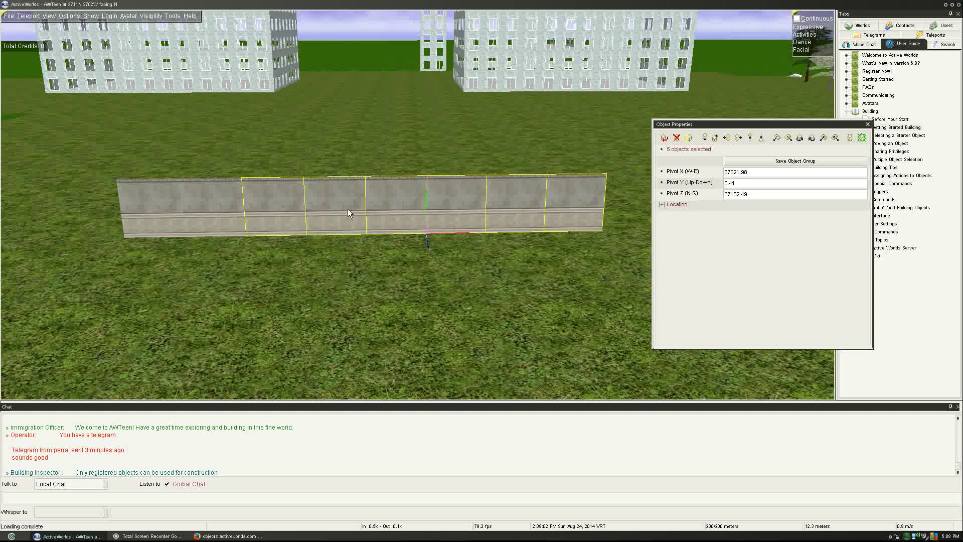
{"action": "left_click", "coordinate": [222, 209], "text": "ctrl"}
{"action": "left_click", "coordinate": [163, 210], "text": "ctrl"}
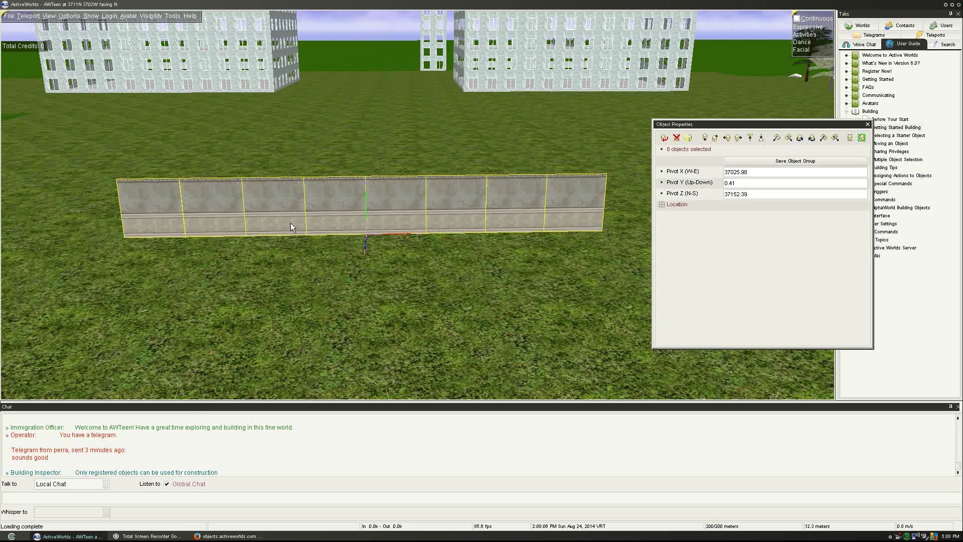
{"action": "key", "text": "Up"}
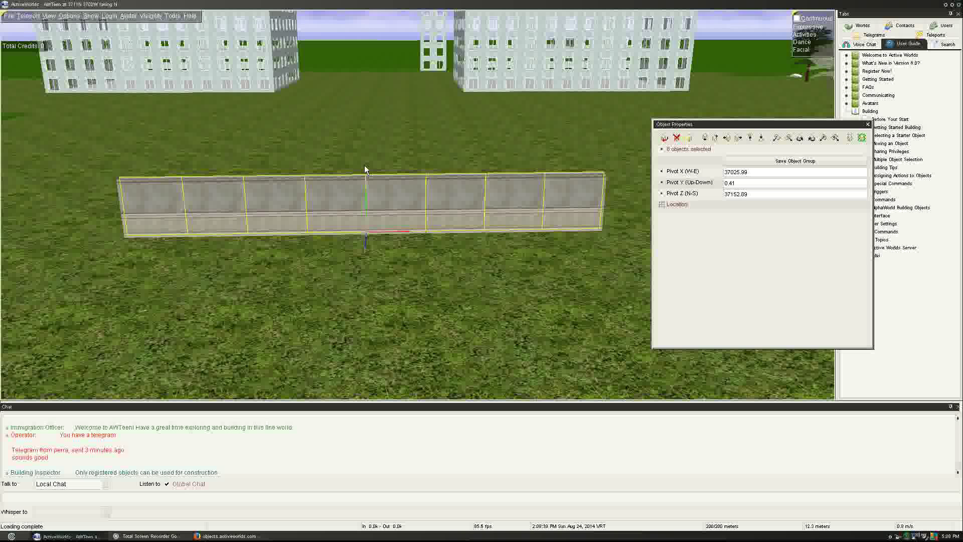
{"action": "key", "text": "Down"}
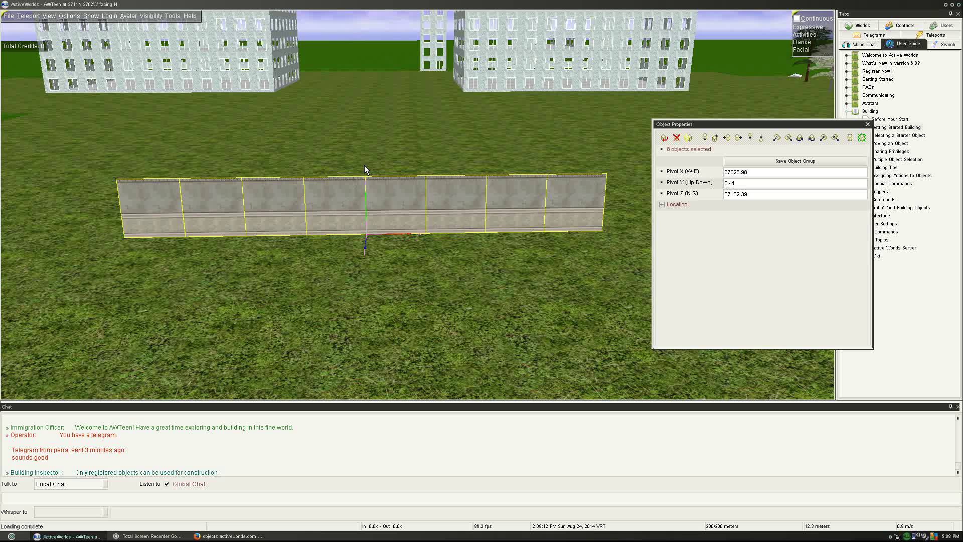
{"action": "key", "text": "Up"}
{"action": "key", "text": "Up"}
{"action": "key", "text": "Up"}
{"action": "key", "text": "Up"}
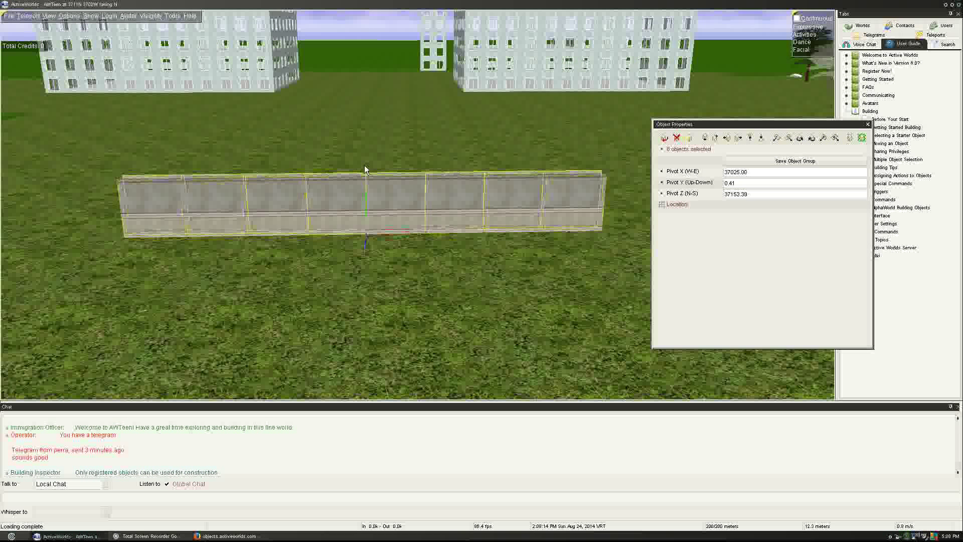
{"action": "key", "text": "Up"}
{"action": "key", "text": "Up"}
{"action": "key", "text": "Up"}
{"action": "key", "text": "Up"}
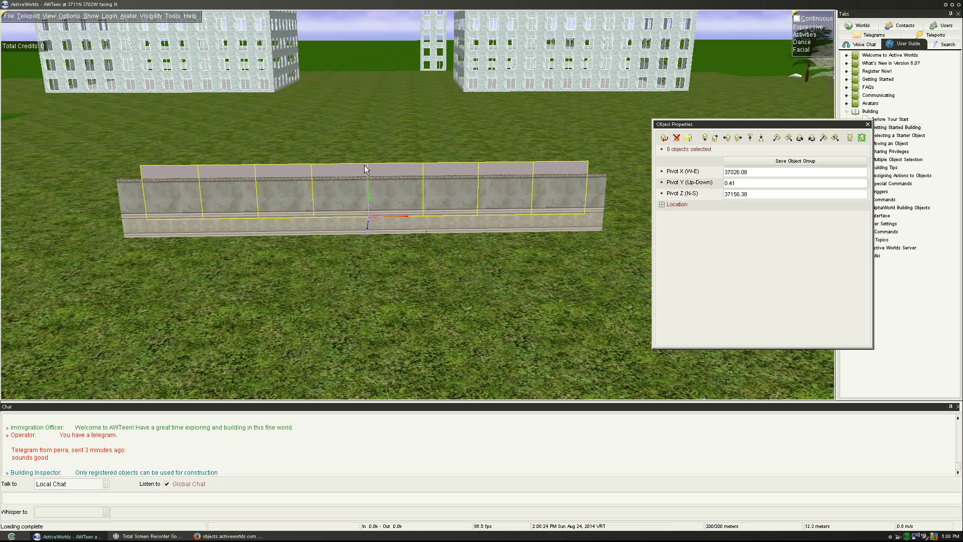
Move the eight selected wall panels about 26 m north, away from the front wall, to Pivot Z 37182.87
{"action": "key", "text": "shift+Left"}
{"action": "key", "text": "shift+Left"}
{"action": "key", "text": "shift+Left"}
{"action": "key", "text": "shift+Left"}
{"action": "key", "text": "shift+Left"}
{"action": "key", "text": "shift+Left"}
{"action": "key", "text": "shift+Left"}
{"action": "key", "text": "shift+Left"}
{"action": "key", "text": "shift+Left"}
{"action": "key", "text": "shift+Left"}
{"action": "key", "text": "shift+Left"}
{"action": "key", "text": "shift+Left"}
{"action": "key", "text": "shift+Left"}
{"action": "key", "text": "shift+Left"}
{"action": "key", "text": "shift+Left"}
{"action": "key", "text": "shift+Left"}
{"action": "key", "text": "shift+Left"}
{"action": "key", "text": "shift+Left"}
{"action": "key", "text": "shift+Left"}
{"action": "key", "text": "shift+Left"}
{"action": "key", "text": "Up"}
{"action": "key", "text": "Up"}
{"action": "key", "text": "Up"}
{"action": "key", "text": "Up"}
{"action": "key", "text": "Up"}
{"action": "key", "text": "Up"}
{"action": "key", "text": "Up"}
{"action": "key", "text": "Up"}
{"action": "key", "text": "Up"}
{"action": "key", "text": "Up"}
{"action": "key", "text": "Up"}
{"action": "key", "text": "Up"}
{"action": "key", "text": "Up"}
{"action": "key", "text": "Up"}
{"action": "key", "text": "Up"}
{"action": "key", "text": "Up"}
{"action": "key", "text": "Up"}
{"action": "key", "text": "Up"}
{"action": "key", "text": "Up"}
{"action": "key", "text": "Up"}
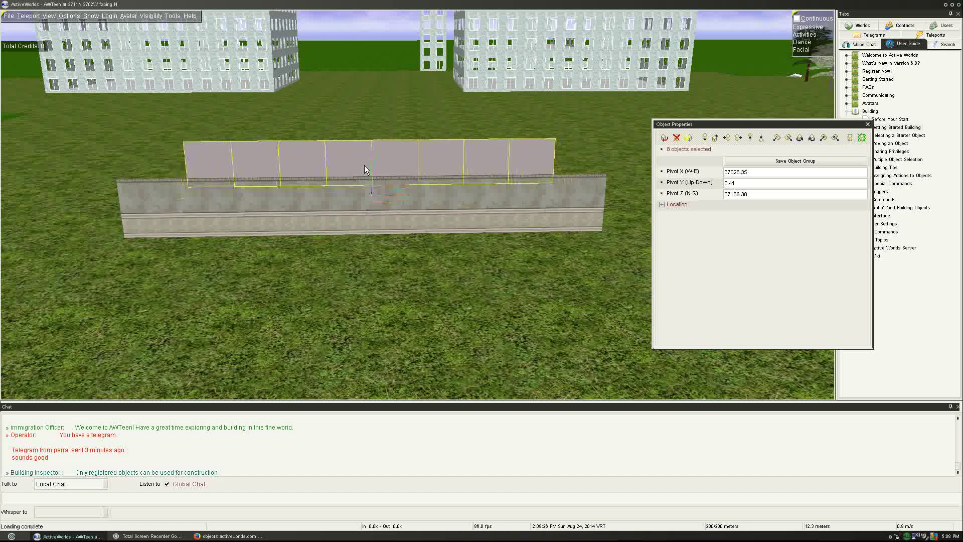
{"action": "key", "text": "Up"}
{"action": "key", "text": "Up"}
{"action": "key", "text": "Up"}
{"action": "key", "text": "Up"}
{"action": "key", "text": "Up"}
{"action": "key", "text": "Up"}
{"action": "key", "text": "Up"}
{"action": "key", "text": "Up"}
{"action": "key", "text": "Up"}
{"action": "key", "text": "Up"}
{"action": "key", "text": "Up"}
{"action": "key", "text": "Up"}
{"action": "key", "text": "Up"}
{"action": "key", "text": "Up"}
{"action": "key", "text": "Up"}
{"action": "key", "text": "Up"}
{"action": "key", "text": "Up"}
{"action": "key", "text": "Up"}
{"action": "key", "text": "Up"}
{"action": "key", "text": "Up"}
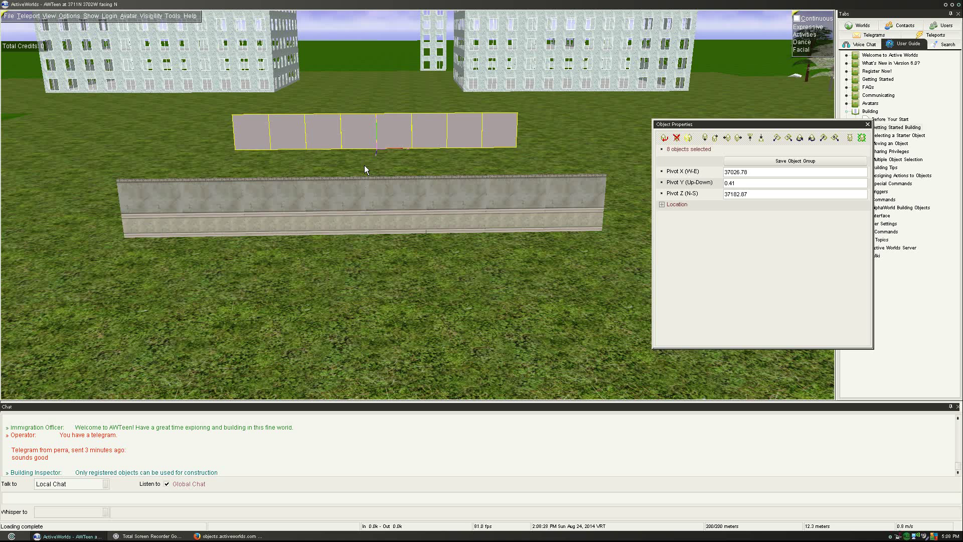
Rotate the selected eight-panel wall about its vertical axis until it stands perpendicular to the front wall
{"action": "key", "text": "Page_Down"}
{"action": "key", "text": "Page_Down"}
{"action": "key", "text": "Page_Down"}
{"action": "key", "text": "Page_Down"}
{"action": "key", "text": "Page_Down"}
{"action": "key", "text": "Page_Down"}
{"action": "key", "text": "Page_Down"}
{"action": "key", "text": "Page_Up"}
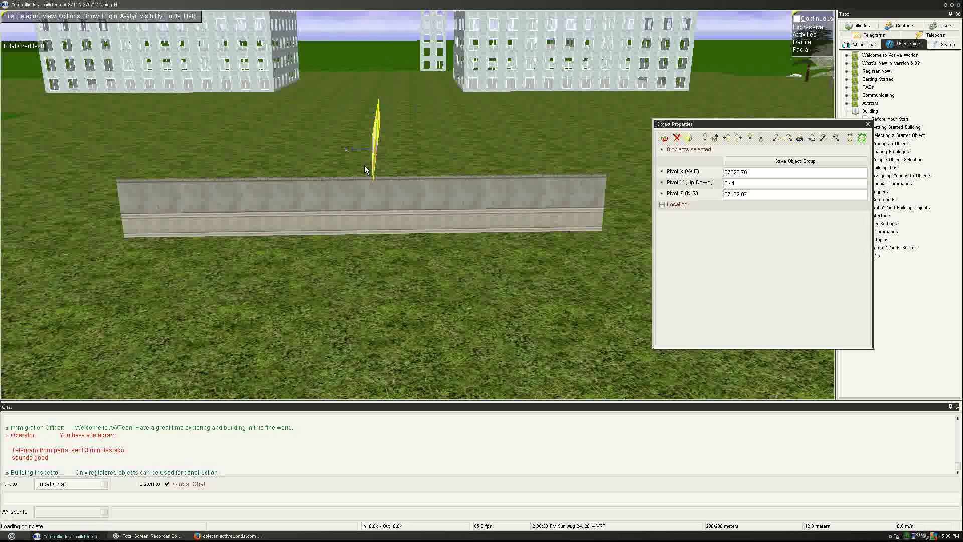
Move the rotated wall about 15 m south toward the front wall, to Pivot Z 37167.38
{"action": "key", "text": "Down"}
{"action": "key", "text": "Down"}
{"action": "key", "text": "Down"}
{"action": "key", "text": "Down"}
{"action": "key", "text": "Down"}
{"action": "key", "text": "Down"}
{"action": "key", "text": "Down"}
{"action": "key", "text": "Down"}
{"action": "key", "text": "Down"}
{"action": "key", "text": "Down"}
{"action": "key", "text": "Down"}
{"action": "key", "text": "Down"}
{"action": "key", "text": "Down"}
{"action": "key", "text": "Down"}
{"action": "key", "text": "Down"}
{"action": "key", "text": "Down"}
{"action": "key", "text": "Down"}
{"action": "key", "text": "Down"}
{"action": "key", "text": "Down"}
{"action": "key", "text": "Down"}
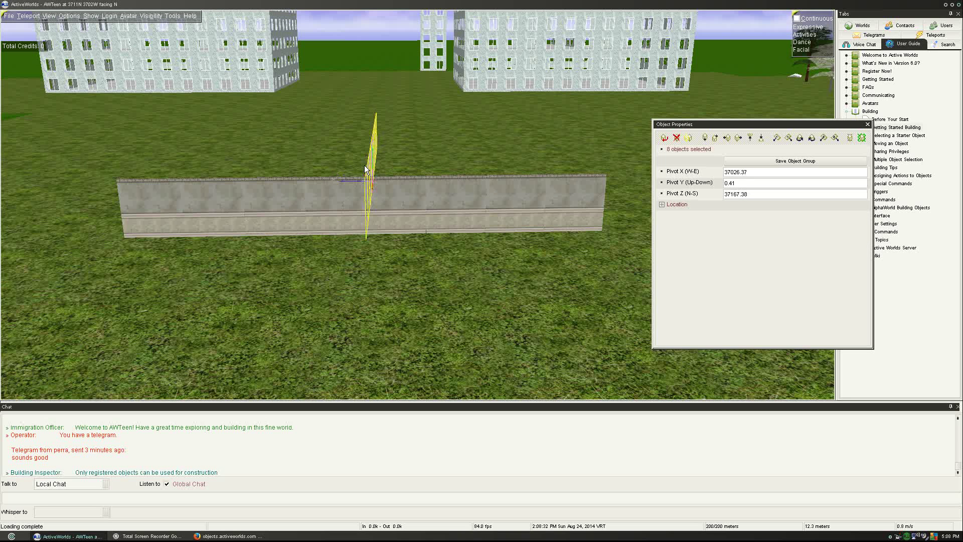
Move the rotated wall west onto the front wall's west end at Pivot X 37042.39, keeping only its eight panels selected
{"action": "key", "text": "Left"}
{"action": "key", "text": "Left"}
{"action": "key", "text": "Left"}
{"action": "key", "text": "Left"}
{"action": "key", "text": "Left"}
{"action": "key", "text": "Left"}
{"action": "key", "text": "Left"}
{"action": "key", "text": "Left"}
{"action": "key", "text": "Left"}
{"action": "key", "text": "Left"}
{"action": "key", "text": "Left"}
{"action": "key", "text": "Left"}
{"action": "key", "text": "Left"}
{"action": "key", "text": "Left"}
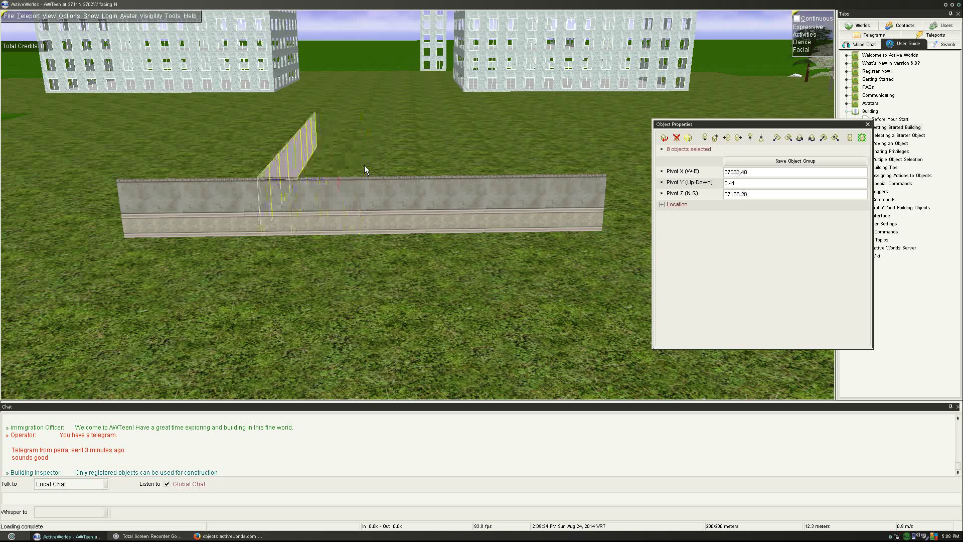
{"action": "key", "text": "Left"}
{"action": "key", "text": "Left"}
{"action": "key", "text": "Left"}
{"action": "key", "text": "Left"}
{"action": "key", "text": "Left"}
{"action": "key", "text": "Left"}
{"action": "key", "text": "Left"}
{"action": "key", "text": "Left"}
{"action": "key", "text": "Left"}
{"action": "key", "text": "Left"}
{"action": "key", "text": "Left"}
{"action": "key", "text": "Left"}
{"action": "key", "text": "Left"}
{"action": "key", "text": "Left"}
{"action": "key", "text": "Left"}
{"action": "key", "text": "Left"}
{"action": "key", "text": "Left"}
{"action": "key", "text": "Left"}
{"action": "left_click", "coordinate": [130, 203], "text": "ctrl"}
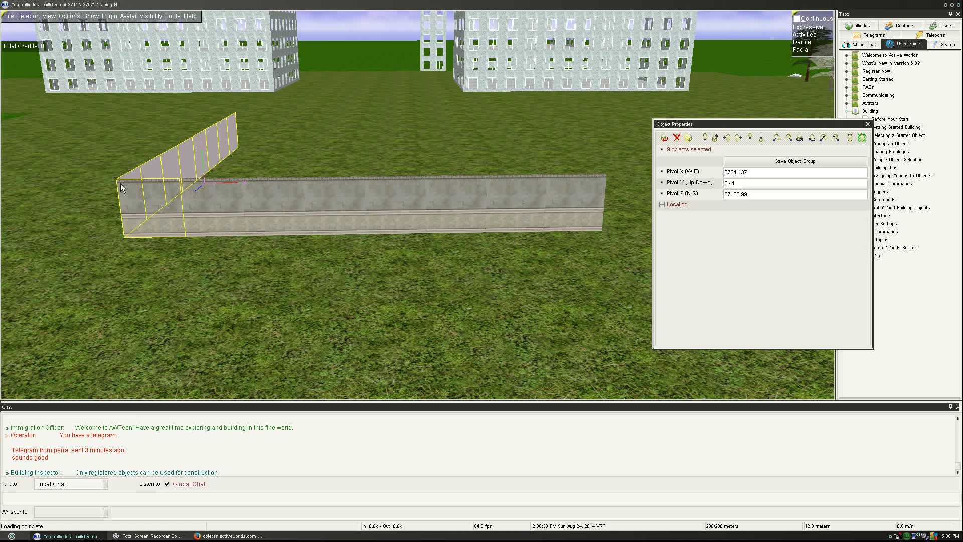
{"action": "left_click", "coordinate": [158, 230], "text": "ctrl"}
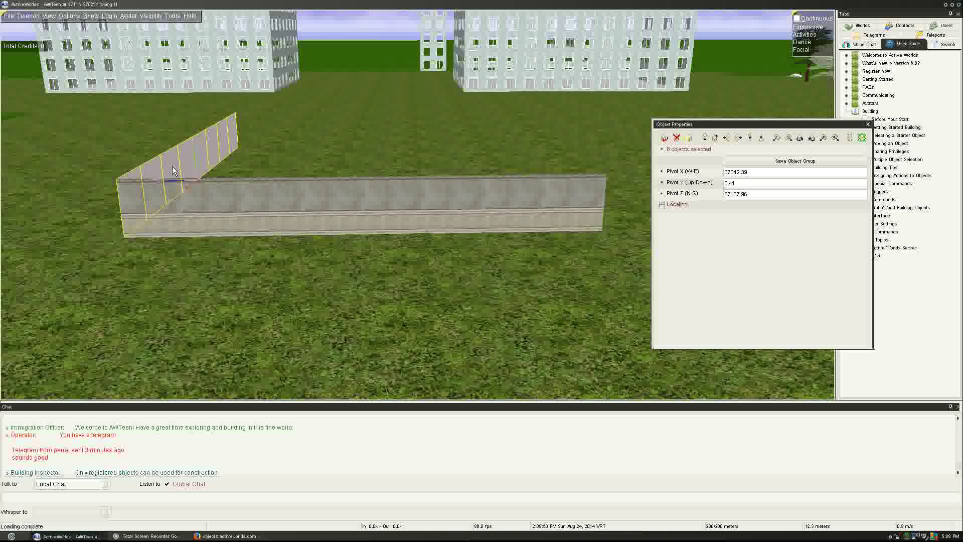
Try tilting the side wall lengthwise in both directions, and bring it back to level
{"action": "key", "text": "Home"}
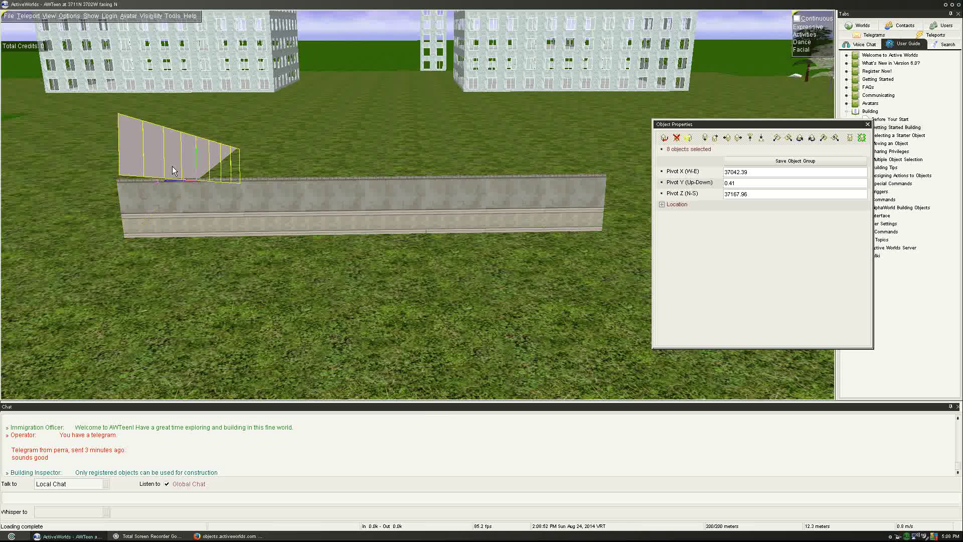
{"action": "key", "text": "End"}
{"action": "key", "text": "End"}
{"action": "key", "text": "Home"}
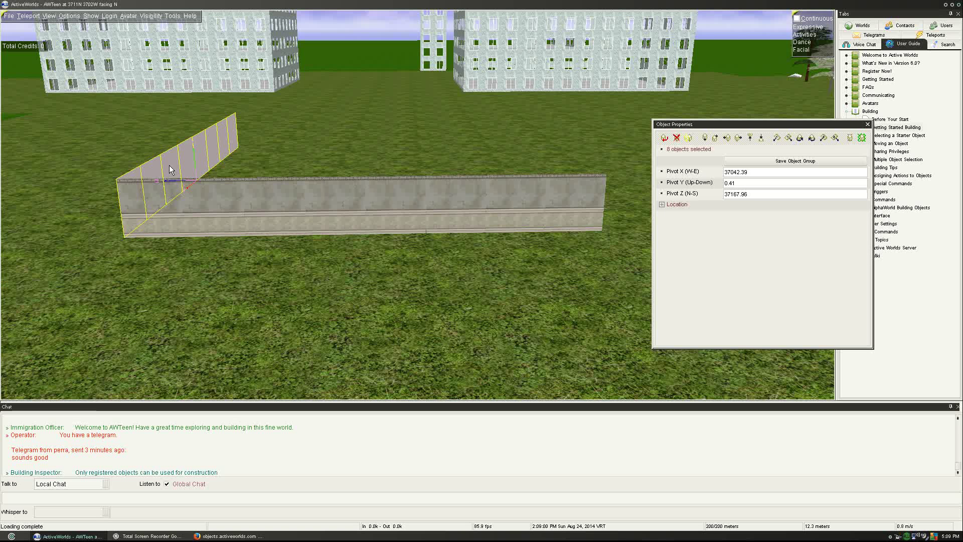
Roll the side wall repeatedly around its long axis and bring it back upright
{"action": "key", "text": "apostrophe"}
{"action": "key", "text": "apostrophe"}
{"action": "key", "text": "apostrophe"}
{"action": "key", "text": "apostrophe"}
{"action": "key", "text": "apostrophe"}
{"action": "key", "text": "apostrophe"}
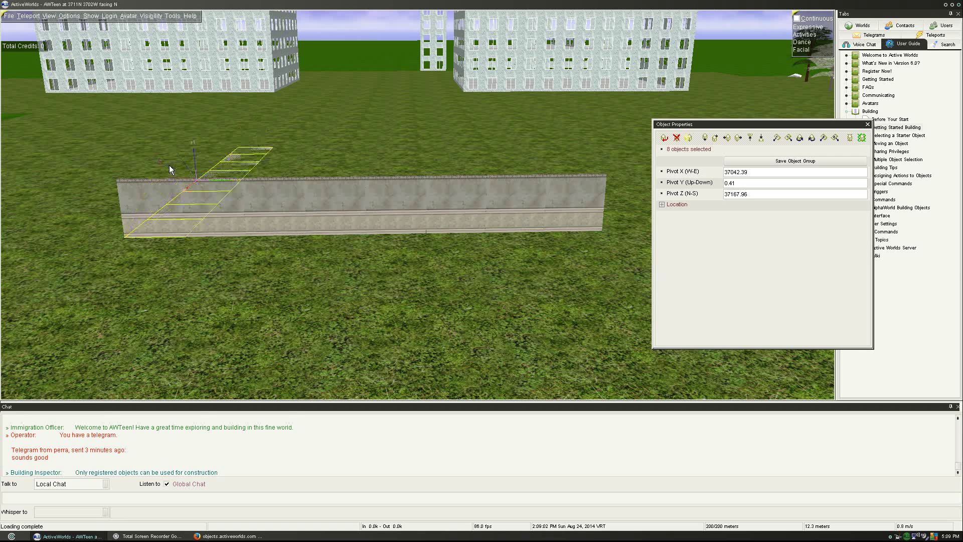
{"action": "key", "text": "apostrophe"}
{"action": "key", "text": "apostrophe"}
{"action": "key", "text": "apostrophe"}
{"action": "key", "text": "apostrophe"}
{"action": "key", "text": "apostrophe"}
{"action": "key", "text": "apostrophe"}
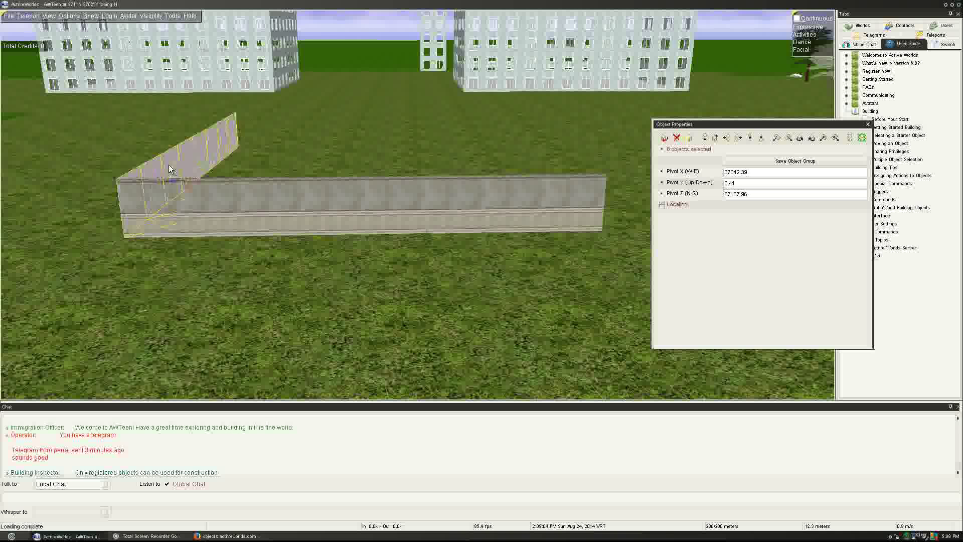
{"action": "key", "text": "apostrophe"}
{"action": "key", "text": "apostrophe"}
{"action": "key", "text": "apostrophe"}
{"action": "key", "text": "apostrophe"}
{"action": "key", "text": "apostrophe"}
{"action": "key", "text": "apostrophe"}
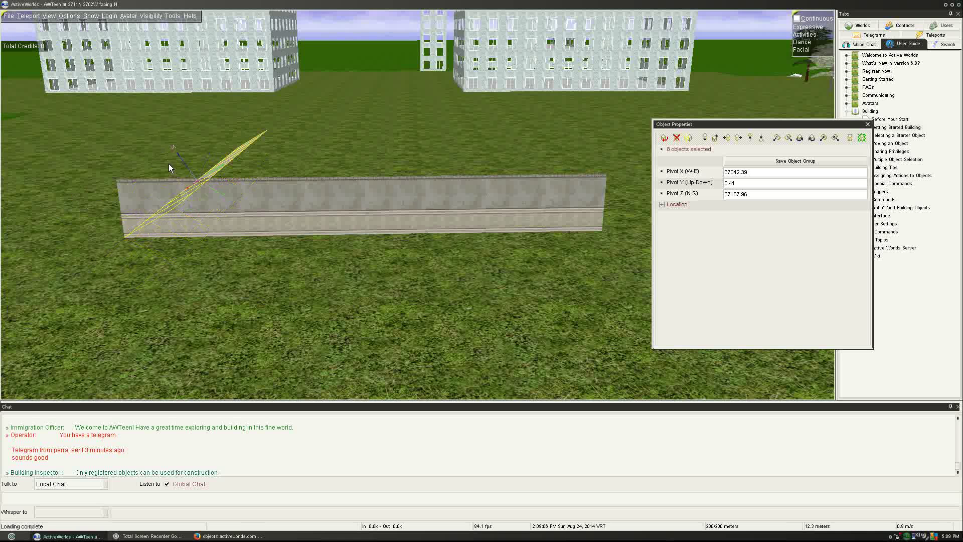
{"action": "key", "text": "apostrophe"}
Add all eight front wall panels to the side wall selection
{"action": "left_click", "coordinate": [169, 206], "text": "ctrl"}
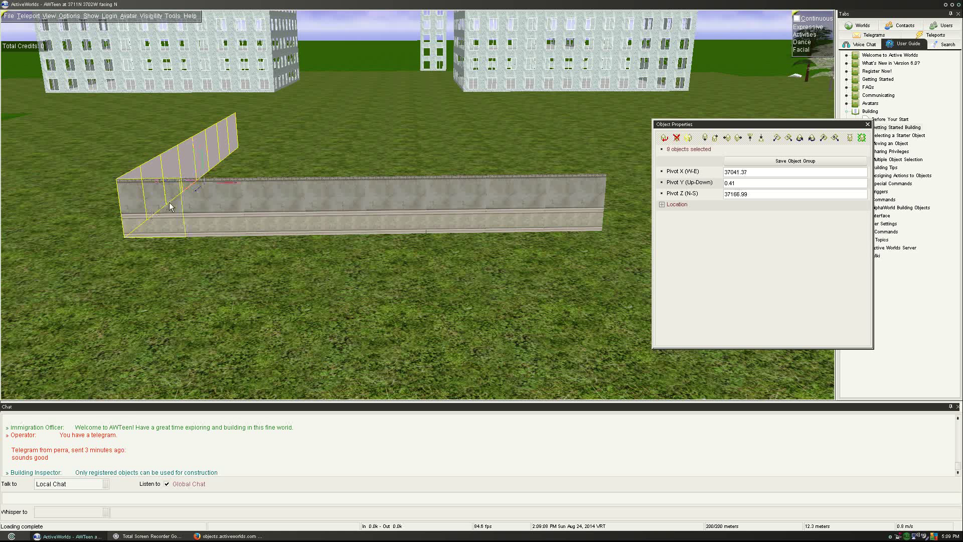
{"action": "left_click", "coordinate": [236, 209], "text": "ctrl"}
{"action": "left_click", "coordinate": [393, 219], "text": "ctrl"}
{"action": "left_click", "coordinate": [265, 216], "text": "ctrl"}
{"action": "left_click", "coordinate": [327, 202], "text": "ctrl"}
{"action": "left_click", "coordinate": [458, 206], "text": "ctrl"}
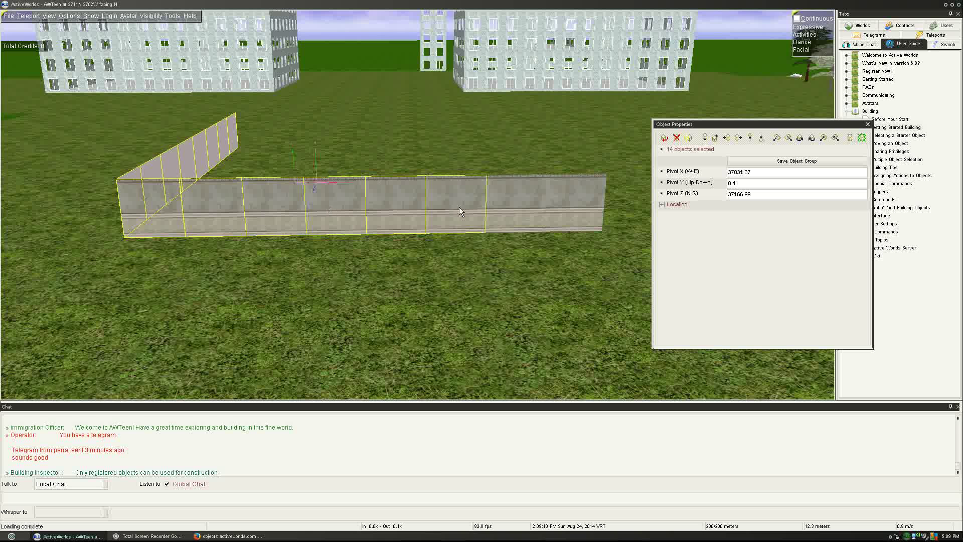
{"action": "left_click", "coordinate": [519, 206], "text": "ctrl"}
{"action": "left_click", "coordinate": [588, 210], "text": "ctrl"}
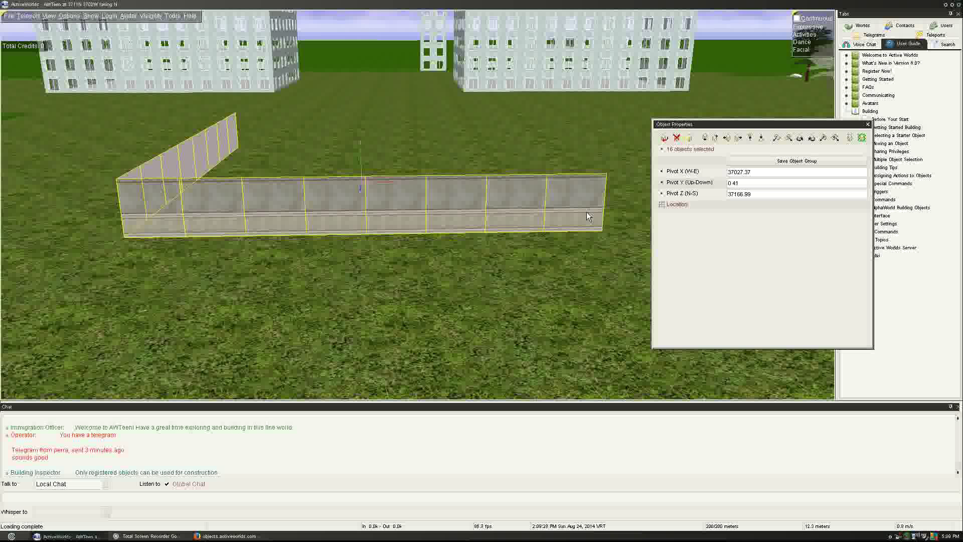
Raise both selected walls to Pivot Y 0.91, lower them back to 0.41, and dismiss the FilterKeys prompt without enabling it
{"action": "key", "text": "KP_Add"}
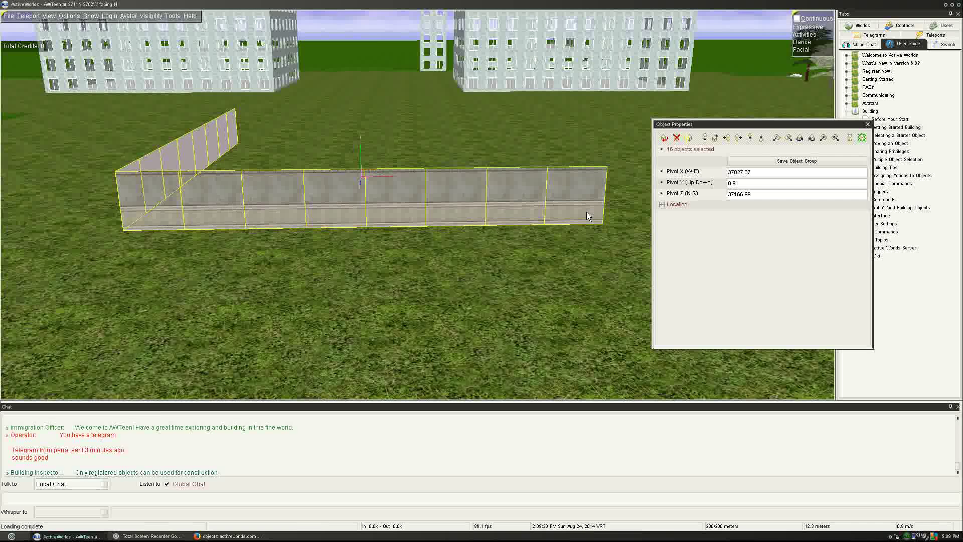
{"action": "key", "text": "KP_Subtract"}
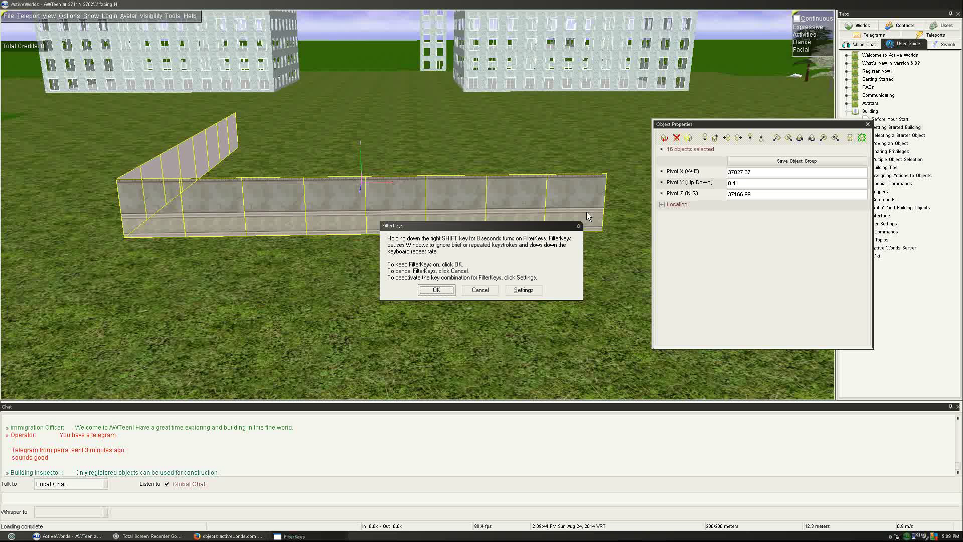
{"action": "left_click", "coordinate": [476, 293]}
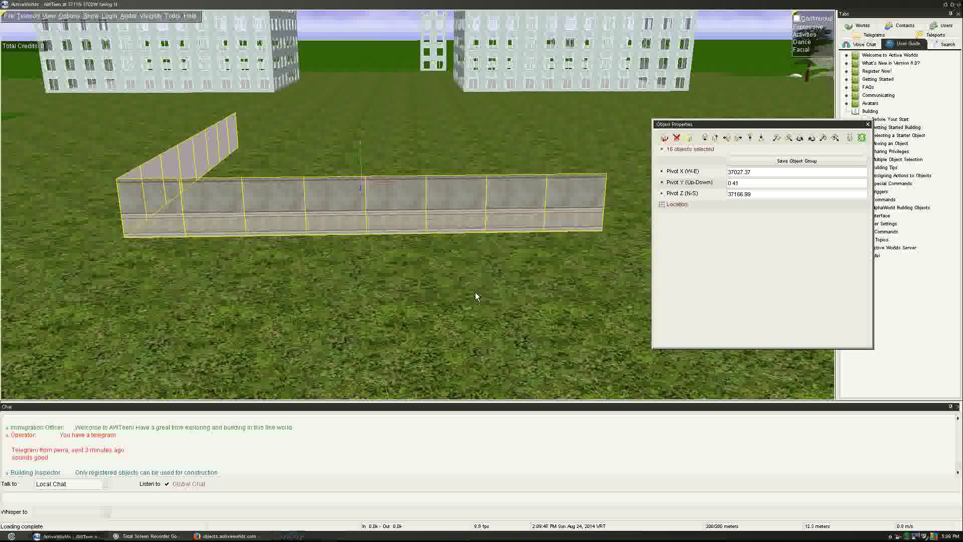
Raise both walls in fine 0.05 m increments to Pivot Y 0.51 and lower them back to 0.41
{"action": "key", "text": "shift+KP_Add"}
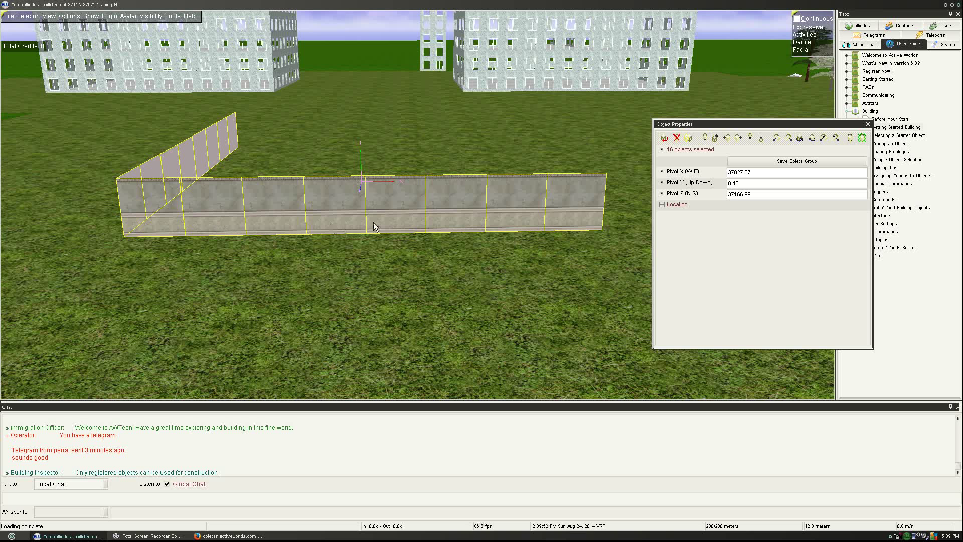
{"action": "key", "text": "shift+KP_Add"}
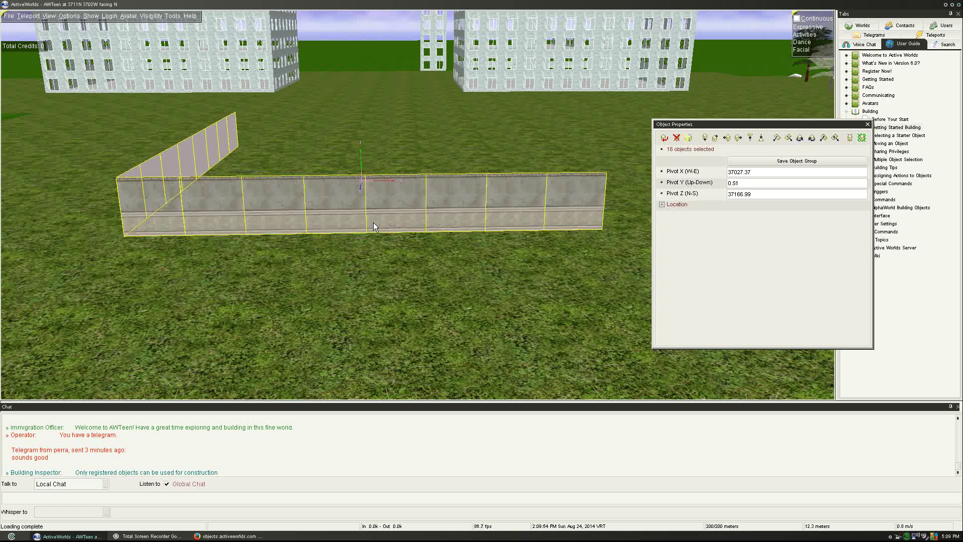
{"action": "key", "text": "shift+KP_Subtract"}
{"action": "key", "text": "shift+KP_Subtract"}
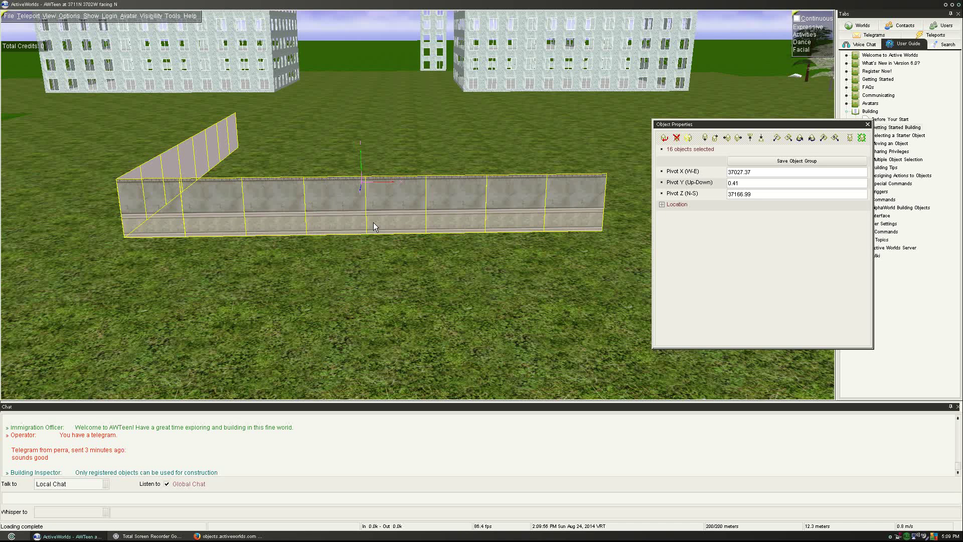
Raise both walls one fine increment to Pivot Y 0.46, lower them back to 0.41, and clear the selection
{"action": "key", "text": "shift+KP_Add"}
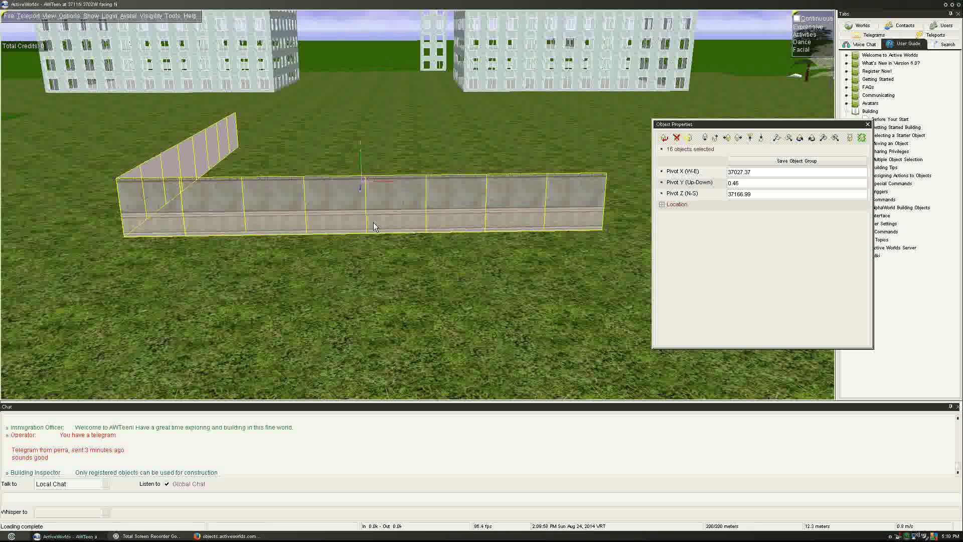
{"action": "key", "text": "shift+KP_Subtract"}
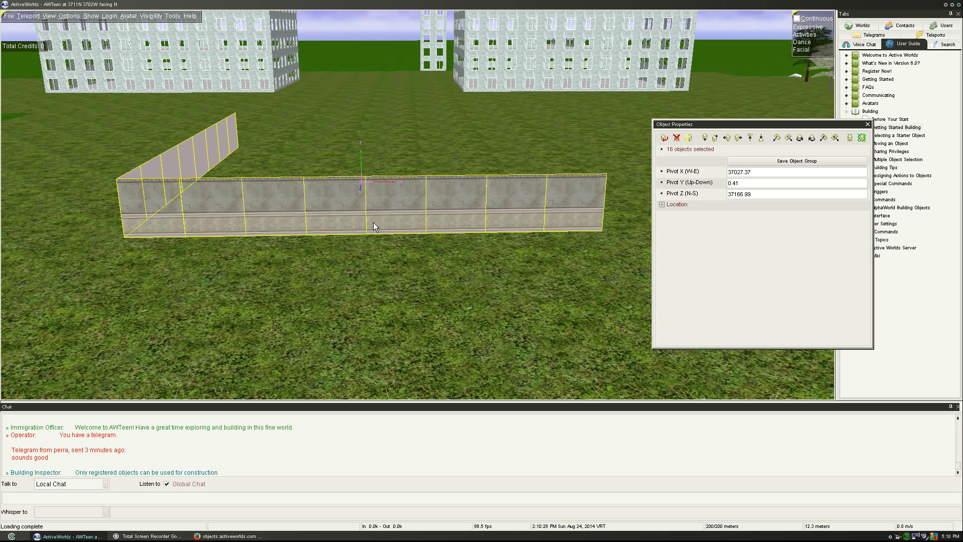
{"action": "left_click", "coordinate": [357, 235]}
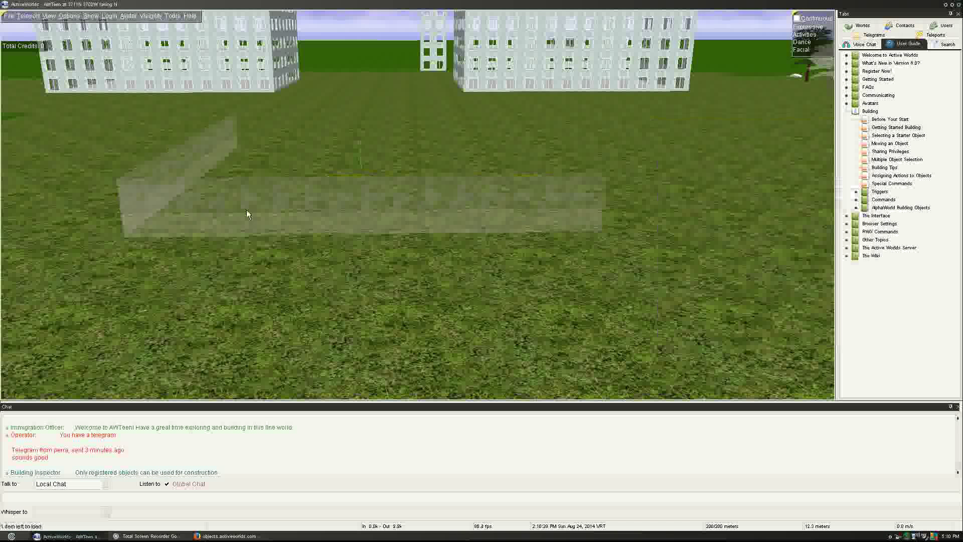
Select all eight side wall panels and try to lay a duplicate row flat along the wall's base at Pivot Y 0.41
{"action": "right_click", "coordinate": [137, 171]}
{"action": "right_click", "coordinate": [161, 163], "text": "ctrl"}
{"action": "right_click", "coordinate": [155, 168], "text": "ctrl"}
{"action": "right_click", "coordinate": [186, 158], "text": "ctrl"}
{"action": "right_click", "coordinate": [201, 151], "text": "ctrl"}
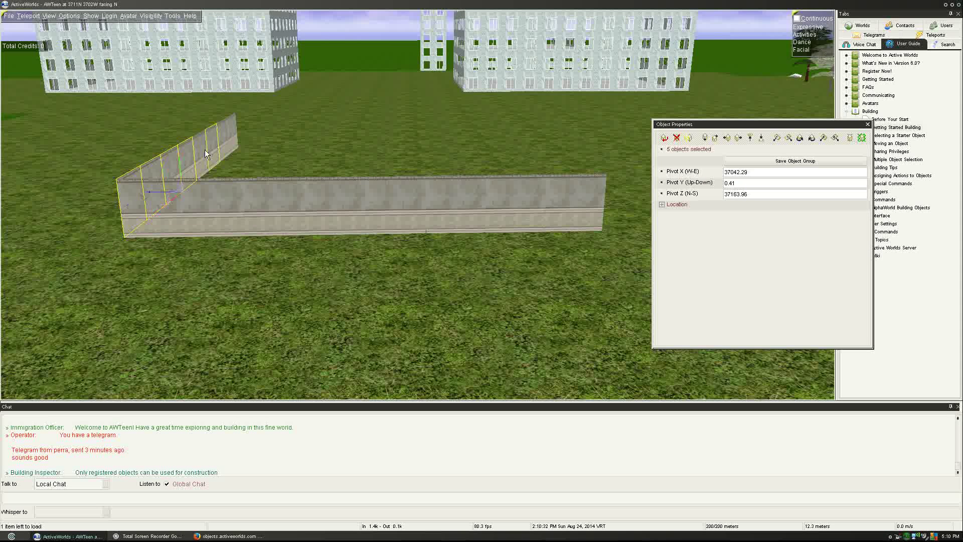
{"action": "right_click", "coordinate": [213, 146], "text": "ctrl"}
{"action": "right_click", "coordinate": [226, 142], "text": "ctrl"}
{"action": "right_click", "coordinate": [233, 137], "text": "ctrl"}
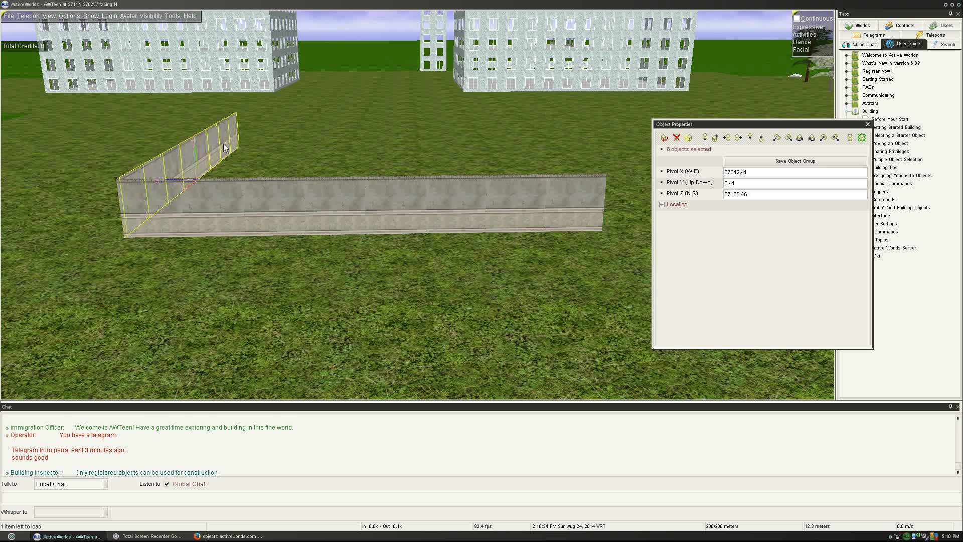
{"action": "key", "text": "Home"}
{"action": "key", "text": "Home"}
{"action": "key", "text": "Home"}
{"action": "key", "text": "Home"}
{"action": "key", "text": "Home"}
{"action": "key", "text": "Home"}
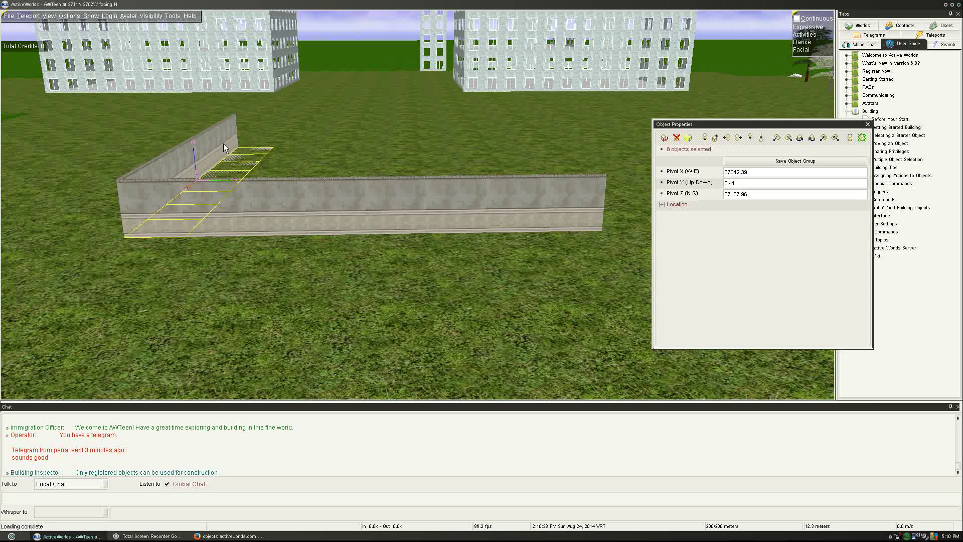
{"action": "key", "text": "Escape"}
Select all eight panels of the front wall
{"action": "key", "text": "Up"}
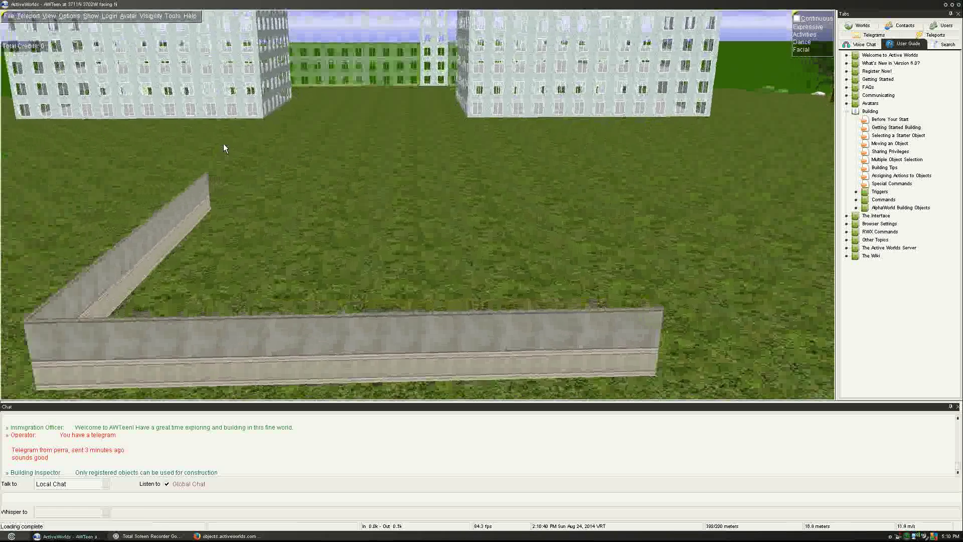
{"action": "key", "text": "Page_Down"}
{"action": "right_click", "coordinate": [613, 201]}
{"action": "right_click", "coordinate": [549, 202], "text": "ctrl"}
{"action": "right_click", "coordinate": [491, 203], "text": "ctrl"}
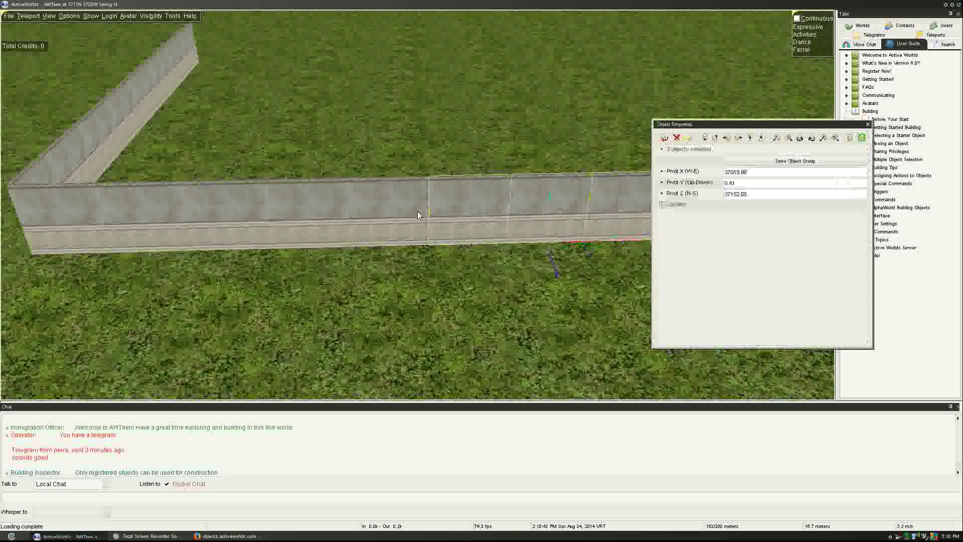
{"action": "right_click", "coordinate": [396, 211], "text": "ctrl"}
{"action": "right_click", "coordinate": [304, 210], "text": "ctrl"}
{"action": "right_click", "coordinate": [221, 210], "text": "ctrl"}
{"action": "right_click", "coordinate": [134, 211], "text": "ctrl"}
{"action": "right_click", "coordinate": [62, 215], "text": "ctrl"}
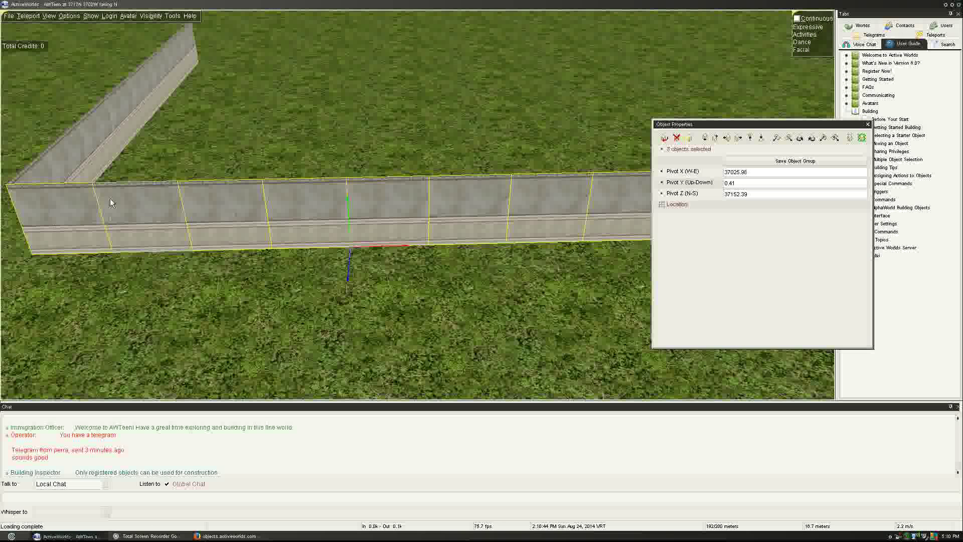
Add the eight side wall panels to the selection, raise both walls to Pivot Y 0.46, and deselect them
{"action": "right_click", "coordinate": [38, 164], "text": "ctrl"}
{"action": "right_click", "coordinate": [80, 144], "text": "ctrl"}
{"action": "right_click", "coordinate": [104, 128], "text": "ctrl"}
{"action": "right_click", "coordinate": [132, 113], "text": "ctrl"}
{"action": "right_click", "coordinate": [149, 92], "text": "ctrl"}
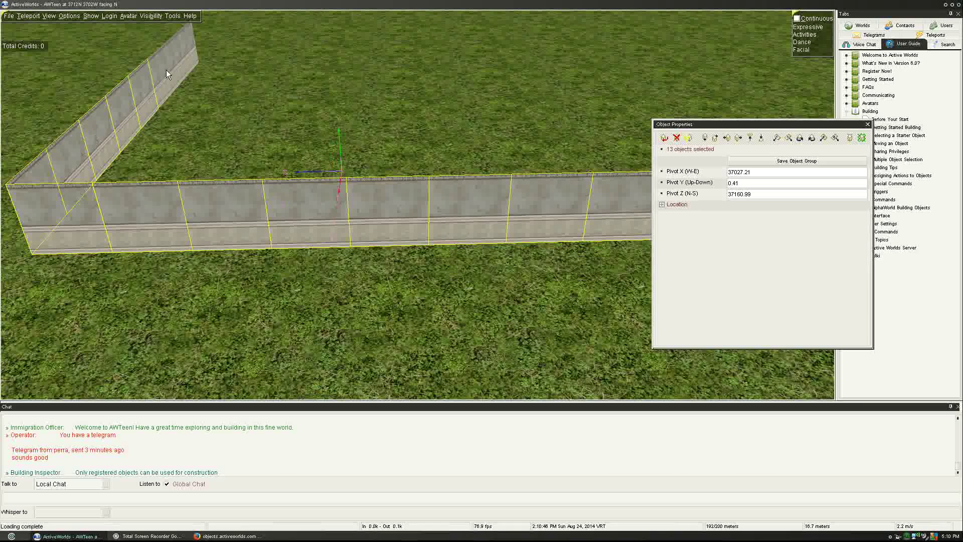
{"action": "right_click", "coordinate": [167, 71], "text": "ctrl"}
{"action": "right_click", "coordinate": [177, 59], "text": "ctrl"}
{"action": "right_click", "coordinate": [187, 47], "text": "ctrl"}
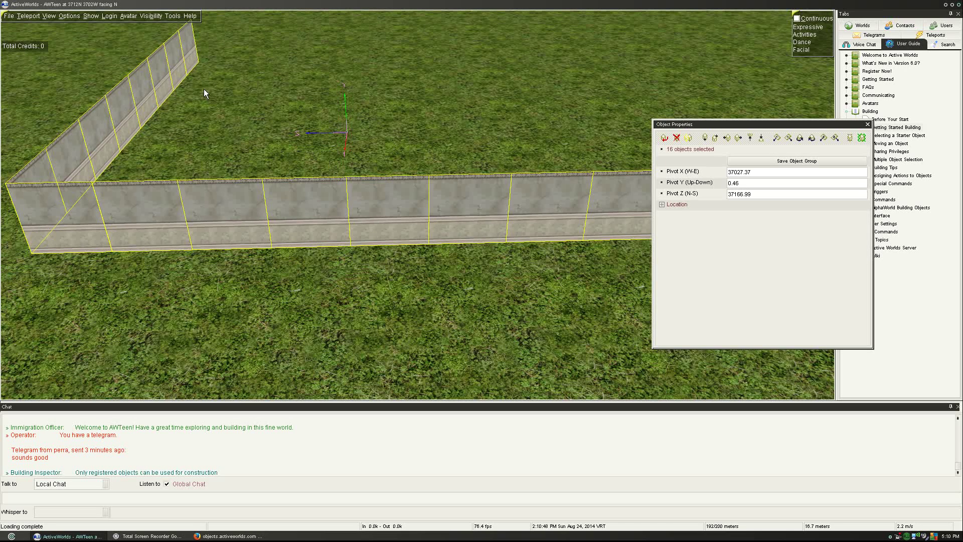
{"action": "left_click", "coordinate": [242, 90]}
Duplicate the eight side wall panels and tilt the copies to -90 degrees so they lie flat as a floor strip
{"action": "right_click", "coordinate": [46, 163]}
{"action": "right_click", "coordinate": [90, 131], "text": "ctrl"}
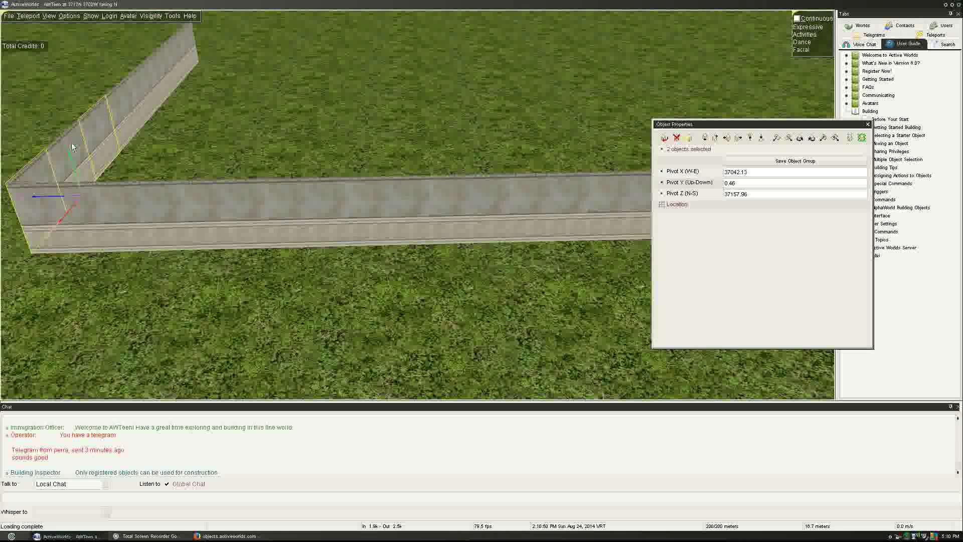
{"action": "right_click", "coordinate": [113, 108], "text": "ctrl"}
{"action": "right_click", "coordinate": [136, 86], "text": "ctrl"}
{"action": "right_click", "coordinate": [154, 70], "text": "ctrl"}
{"action": "right_click", "coordinate": [172, 56], "text": "ctrl"}
{"action": "right_click", "coordinate": [177, 58], "text": "ctrl"}
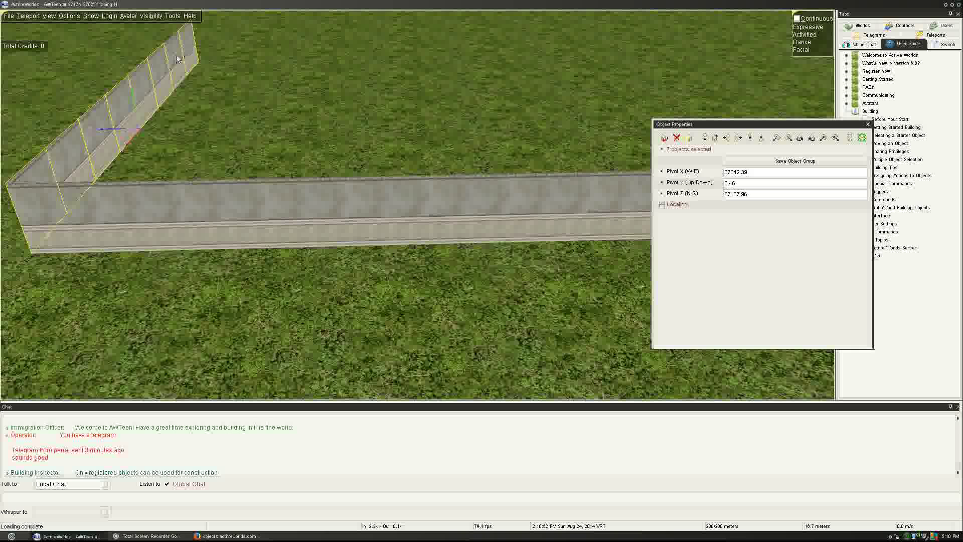
{"action": "right_click", "coordinate": [209, 74], "text": "ctrl"}
{"action": "key", "text": "Home"}
{"action": "key", "text": "Home"}
{"action": "key", "text": "Home"}
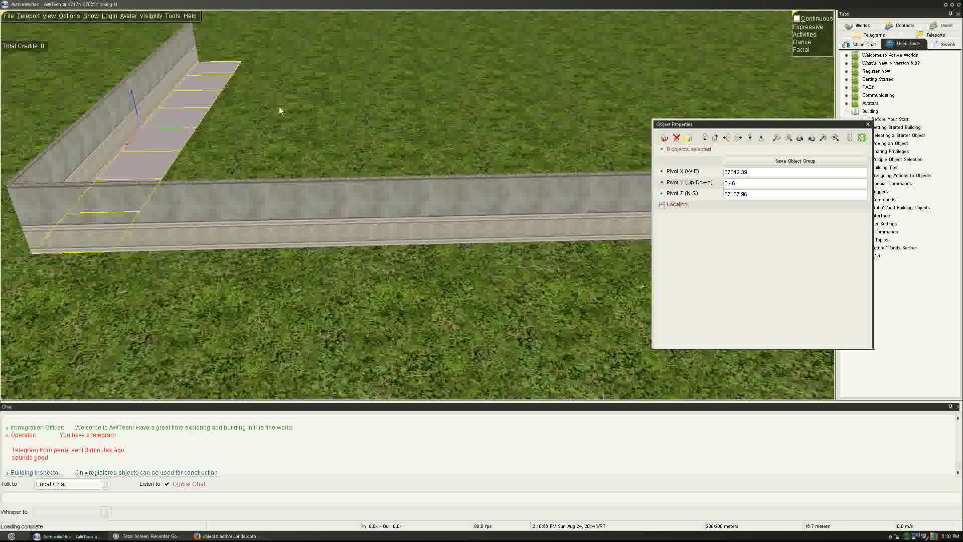
Clear the wall texture action of the floor panel at the far end of the strip
{"action": "right_click", "coordinate": [223, 73]}
{"action": "left_click_drag", "start_coordinate": [753, 217], "coordinate": [771, 219]}
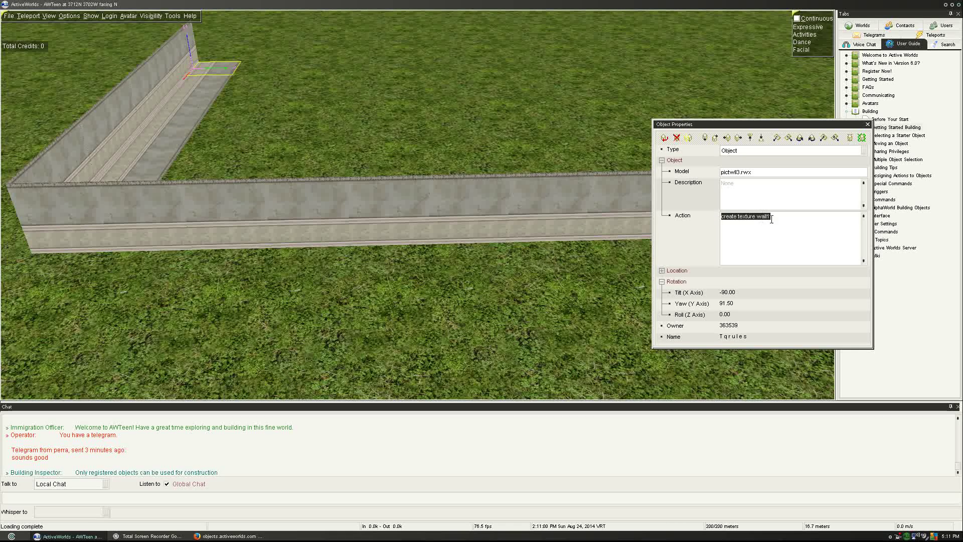
{"action": "key", "text": "BackSpace"}
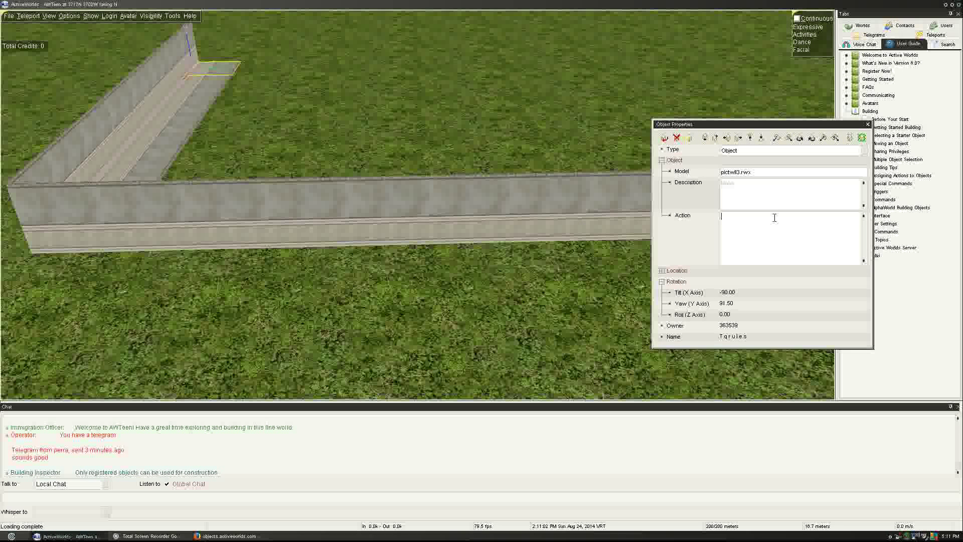
{"action": "left_click", "coordinate": [149, 536]}
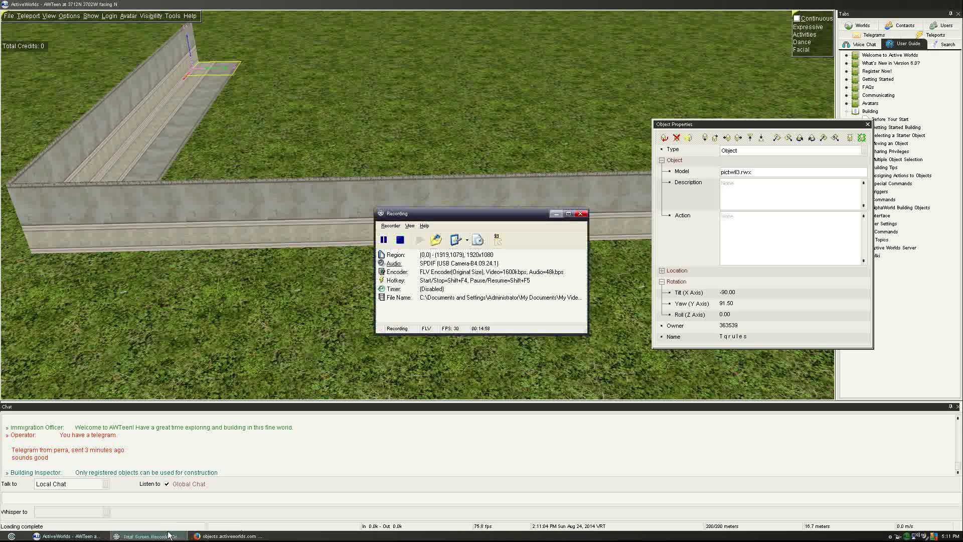
{"action": "left_click", "coordinate": [383, 240]}
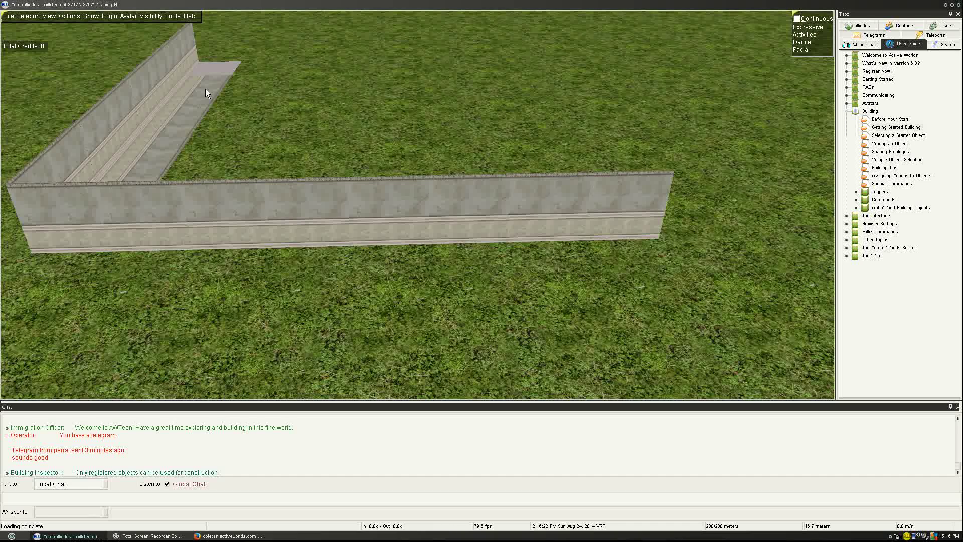
Set the far-end floor panel's action to "create texture woodflor" and apply it
{"action": "key", "text": "Up"}
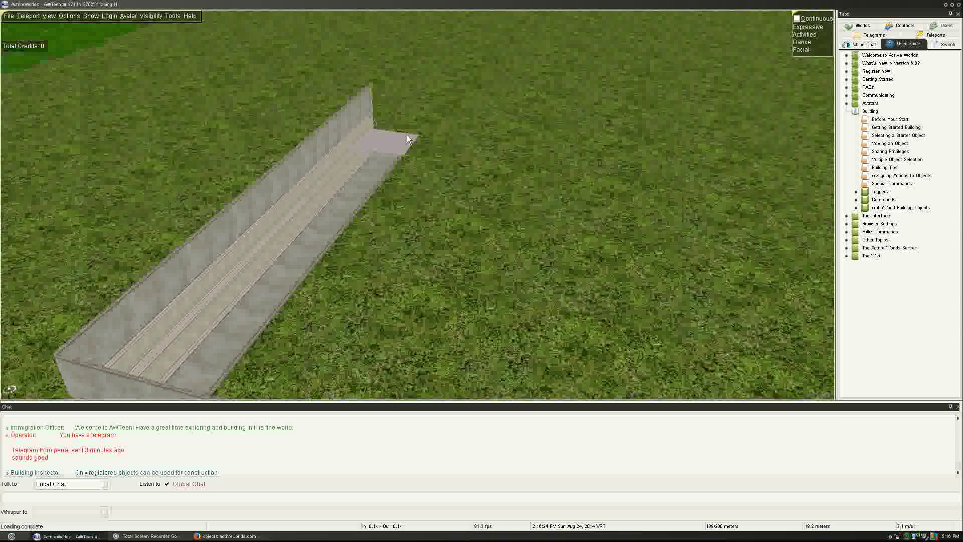
{"action": "left_click", "coordinate": [395, 148]}
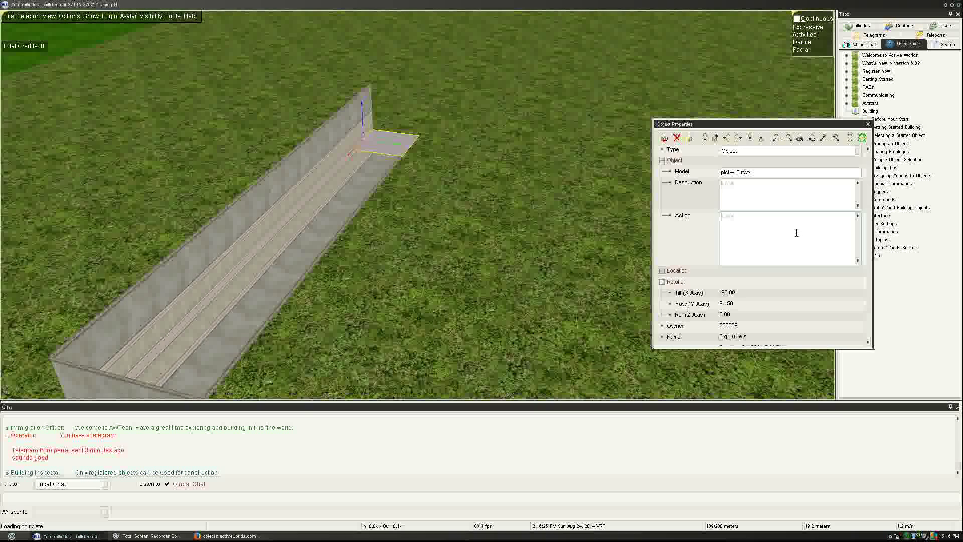
{"action": "left_click", "coordinate": [796, 232]}
{"action": "type", "text": "CREAT"}
{"action": "key", "text": "BackSpace"}
{"action": "key", "text": "BackSpace"}
{"action": "key", "text": "BackSpace"}
{"action": "key", "text": "BackSpace"}
{"action": "key", "text": "BackSpace"}
{"action": "key", "text": "BackSpace"}
{"action": "type", "text": "create texture wood1"}
{"action": "key", "text": "Escape"}
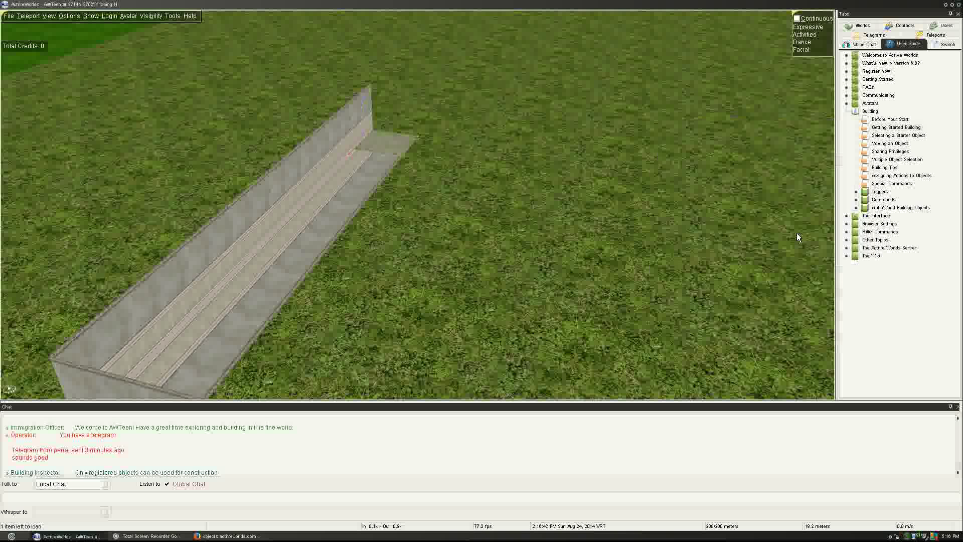
Copy the "create texture woodflor" action from the far-end floor panel to the following panels of the strip
{"action": "left_click", "coordinate": [394, 153]}
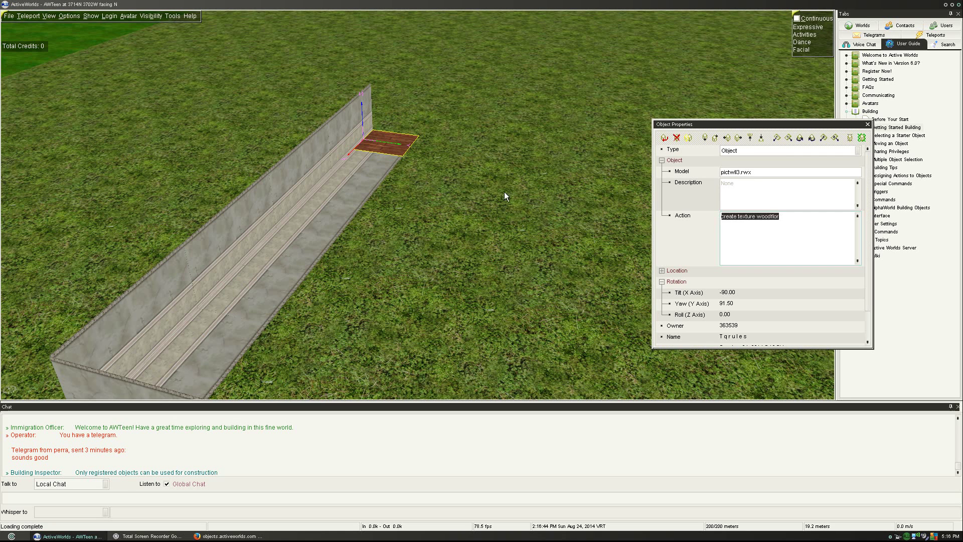
{"action": "right_click", "coordinate": [377, 168]}
{"action": "left_click", "coordinate": [784, 237]}
{"action": "key", "text": "ctrl+a"}
{"action": "type", "text": "create texture wood1"}
{"action": "right_click", "coordinate": [342, 184]}
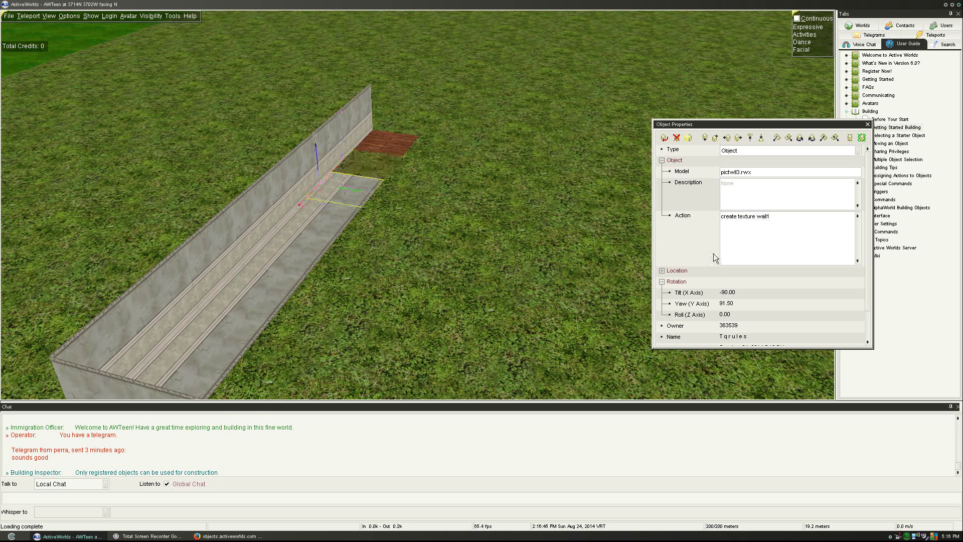
Set the action of the selected third floor panel and the adjacent fourth panel to "create texture woodflor"
{"action": "left_click", "coordinate": [783, 243]}
{"action": "key", "text": "ctrl+a"}
{"action": "type", "text": "create texture wood1"}
{"action": "right_click", "coordinate": [277, 221]}
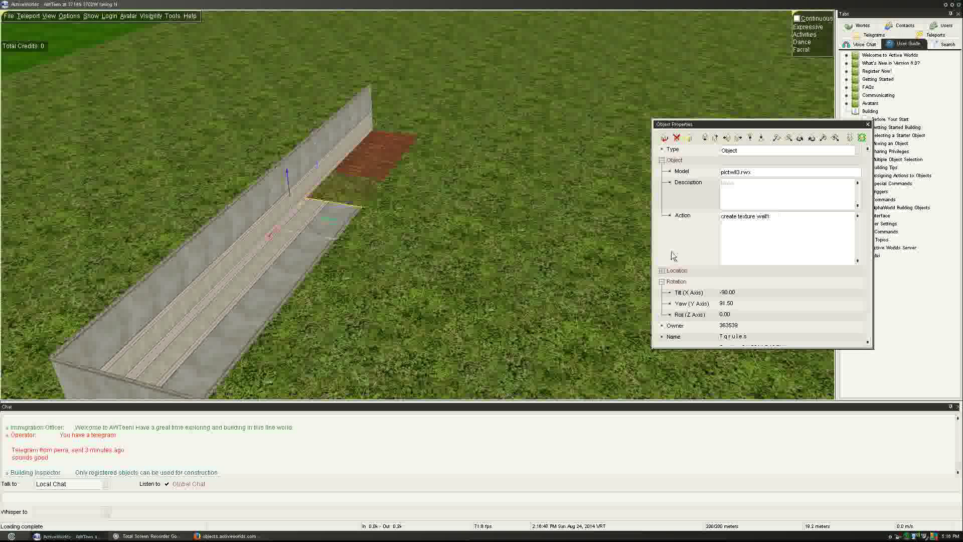
{"action": "left_click", "coordinate": [744, 223]}
{"action": "key", "text": "ctrl+a"}
{"action": "type", "text": "create texture wood1"}
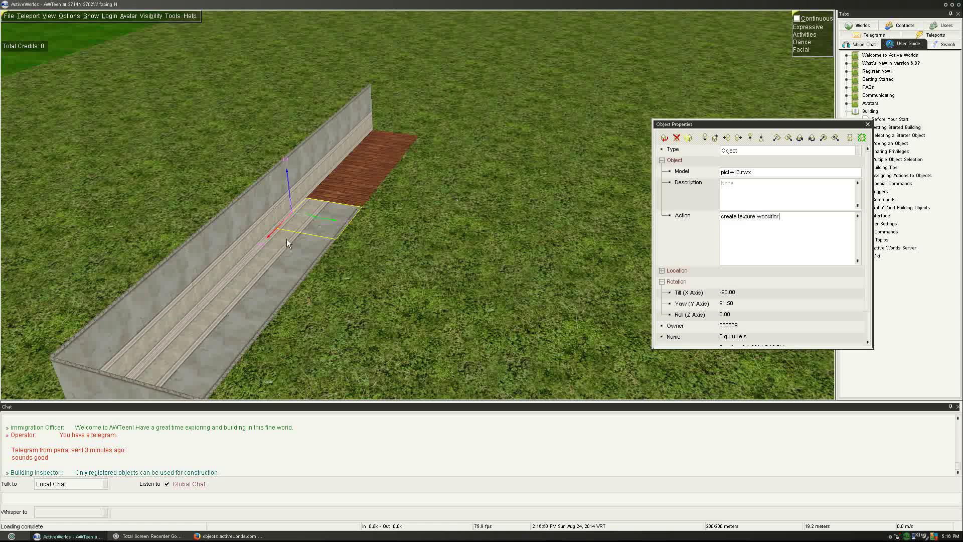
Apply the action "create texture woodflor" to the fifth and sixth floor panels along the long wall
{"action": "right_click", "coordinate": [287, 239]}
{"action": "left_click", "coordinate": [782, 240]}
{"action": "key", "text": "ctrl+a"}
{"action": "type", "text": "create texture wood1"}
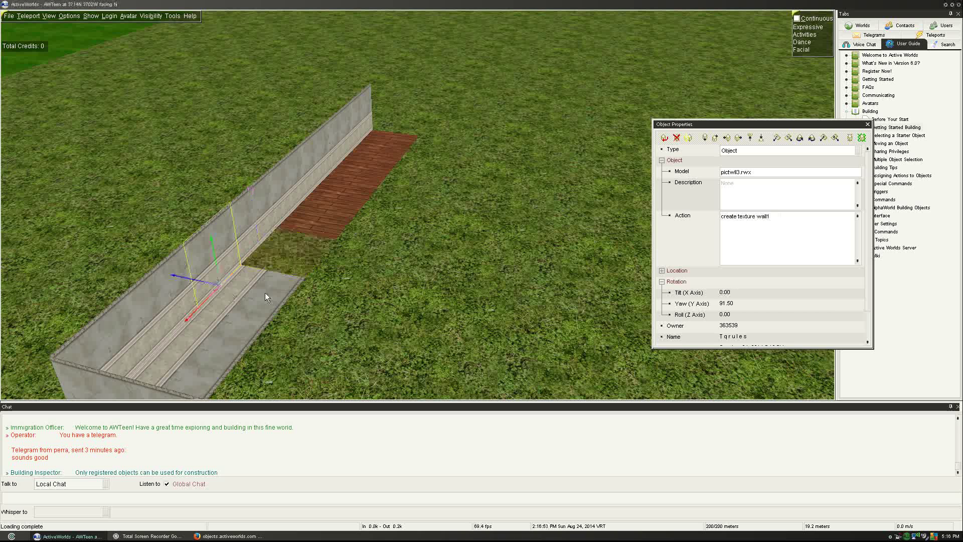
{"action": "right_click", "coordinate": [273, 288]}
{"action": "left_click", "coordinate": [797, 229]}
{"action": "key", "text": "ctrl+a"}
{"action": "type", "text": "create texture wood1"}
Give the last two floor panels nearest the wall corner the action "create texture woodflor" and deselect
{"action": "right_click", "coordinate": [233, 346]}
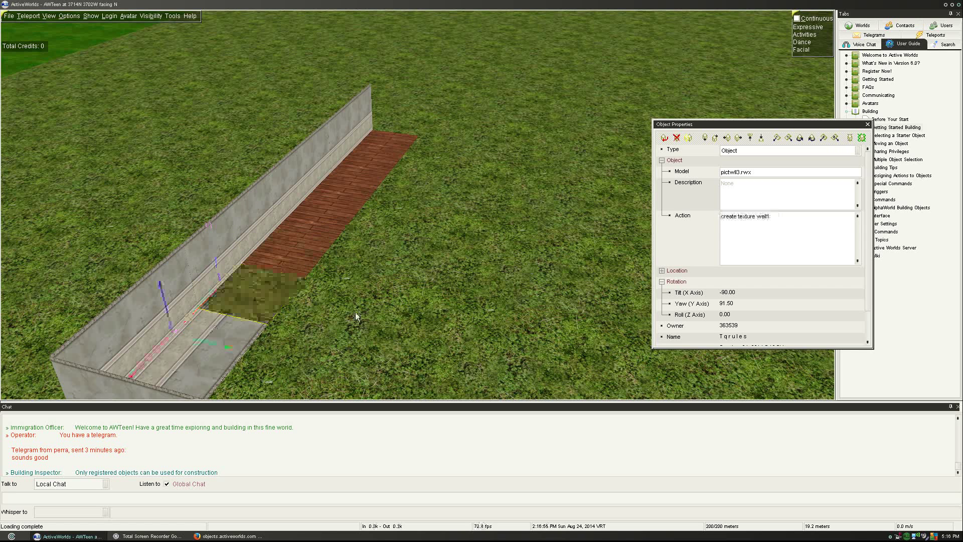
{"action": "left_click", "coordinate": [795, 228]}
{"action": "key", "text": "ctrl+a"}
{"action": "type", "text": "create texture wood1"}
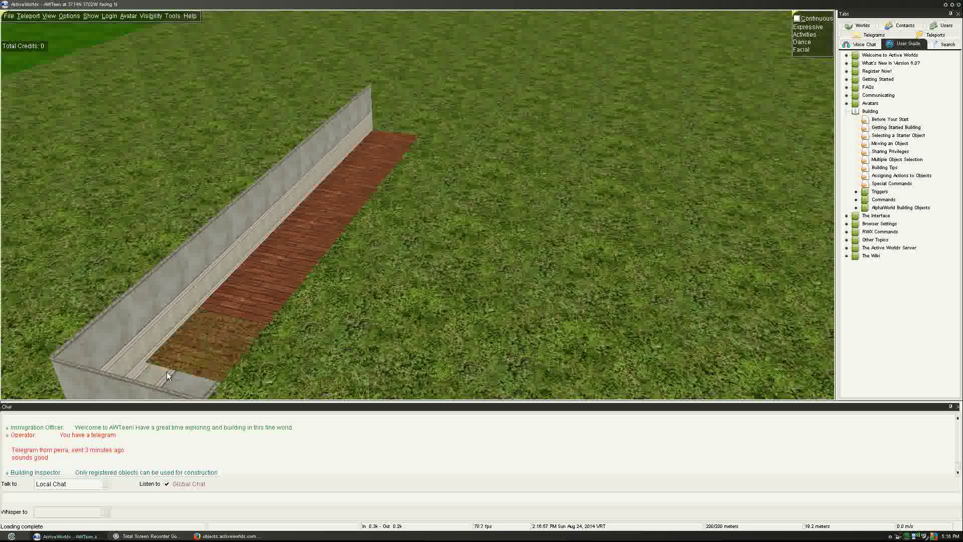
{"action": "right_click", "coordinate": [166, 372]}
{"action": "left_click", "coordinate": [776, 227]}
{"action": "key", "text": "ctrl+a"}
{"action": "type", "text": "create texture wood1"}
{"action": "left_click", "coordinate": [501, 232]}
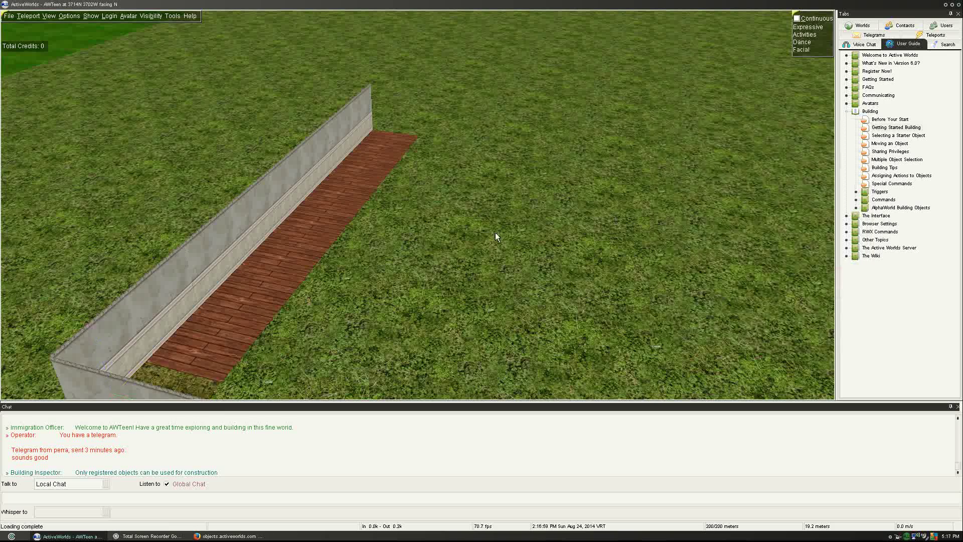
Duplicate the strip of eight wood floor panels together and move the copies alongside it as a second row
{"action": "key", "text": "Down"}
{"action": "key", "text": "Down"}
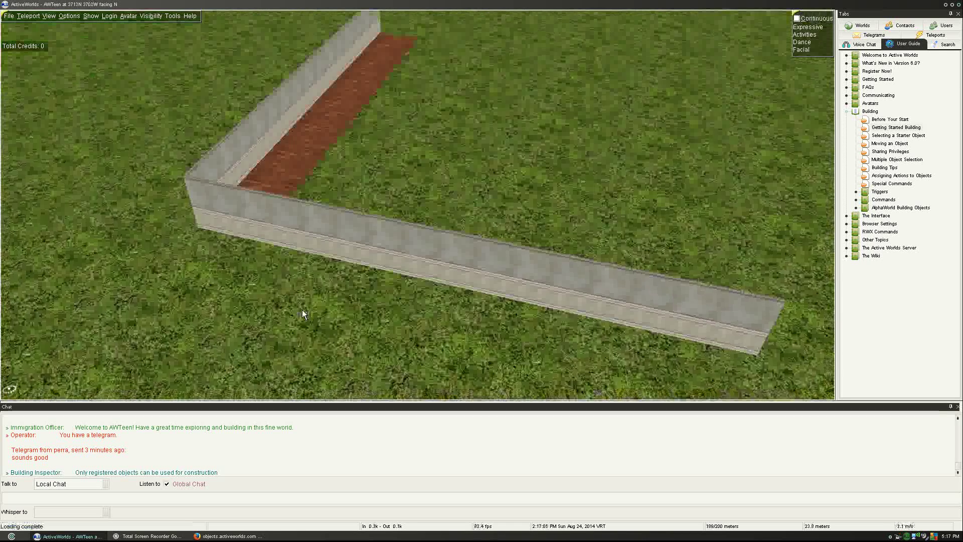
{"action": "key", "text": "KP_Add"}
{"action": "right_click", "coordinate": [282, 325]}
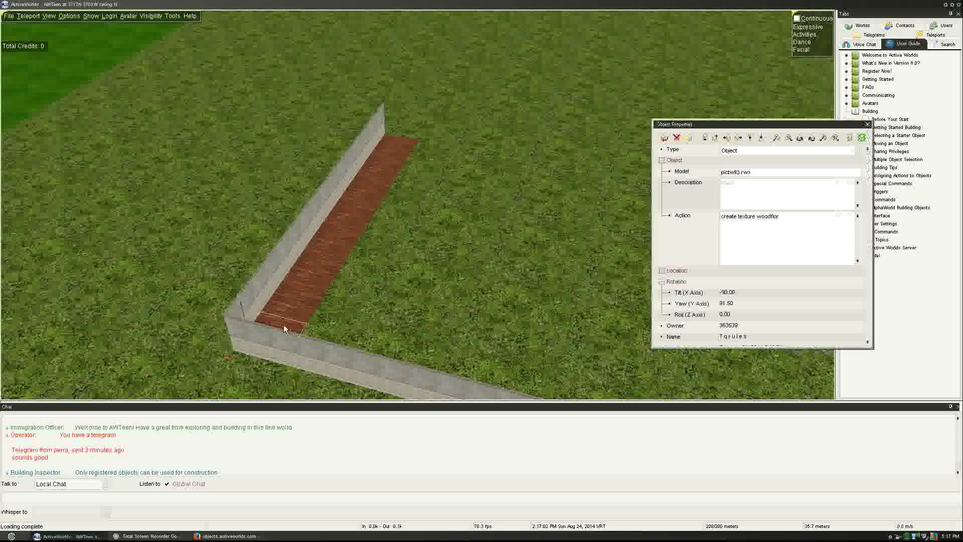
{"action": "right_click", "coordinate": [308, 285], "text": "ctrl"}
{"action": "right_click", "coordinate": [314, 276], "text": "ctrl"}
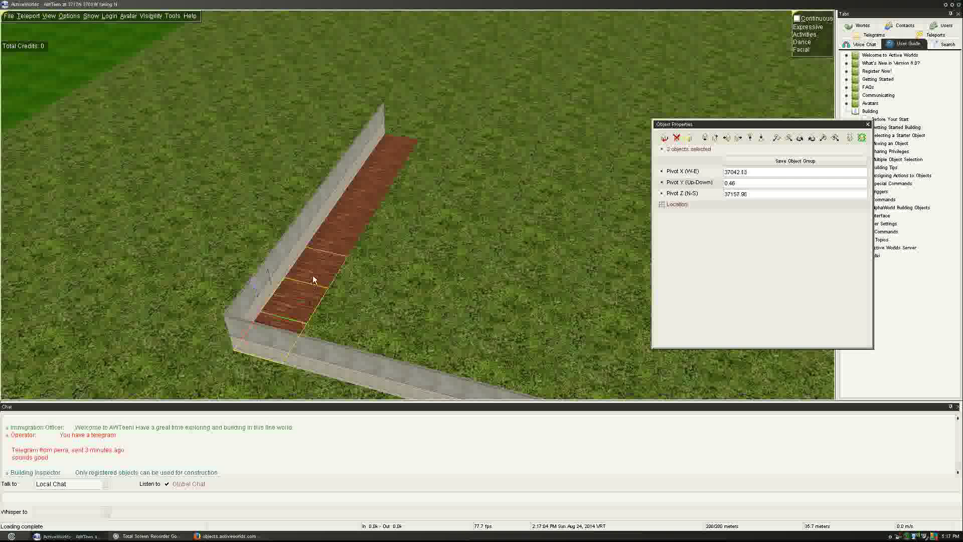
{"action": "right_click", "coordinate": [335, 238], "text": "ctrl"}
{"action": "right_click", "coordinate": [350, 220], "text": "ctrl"}
{"action": "right_click", "coordinate": [370, 198], "text": "ctrl"}
{"action": "right_click", "coordinate": [382, 170], "text": "ctrl"}
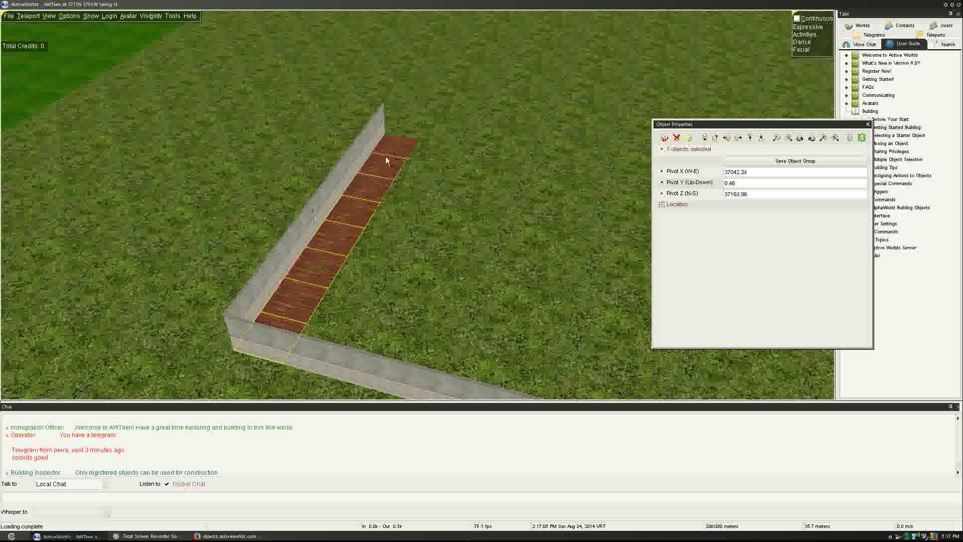
{"action": "right_click", "coordinate": [387, 153], "text": "ctrl"}
{"action": "key", "text": "Insert"}
{"action": "key", "text": "Right"}
{"action": "key", "text": "Right"}
{"action": "key", "text": "Right"}
{"action": "key", "text": "Right"}
{"action": "key", "text": "Right"}
{"action": "key", "text": "Right"}
{"action": "key", "text": "Right"}
{"action": "key", "text": "Right"}
{"action": "key", "text": "Right"}
{"action": "key", "text": "Right"}
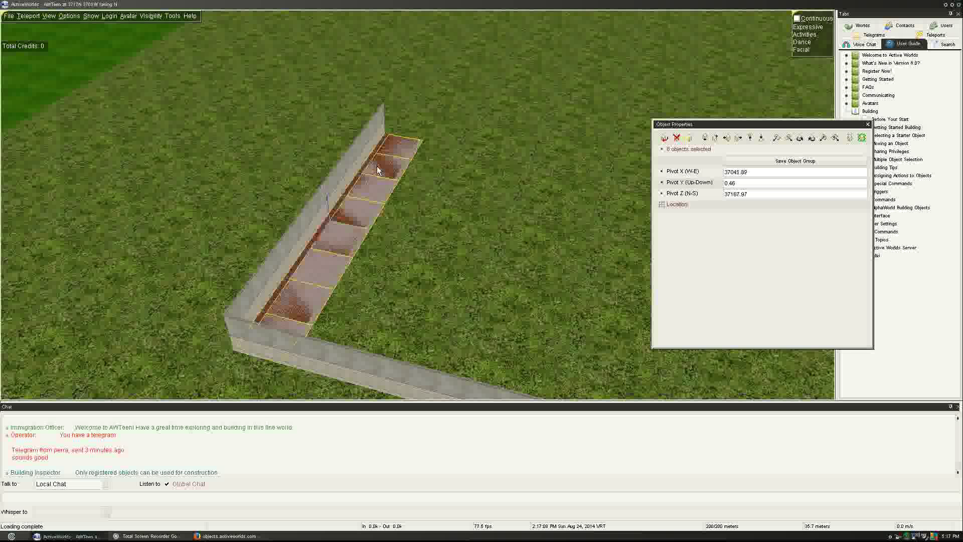
{"action": "key", "text": "Left"}
{"action": "key", "text": "Left"}
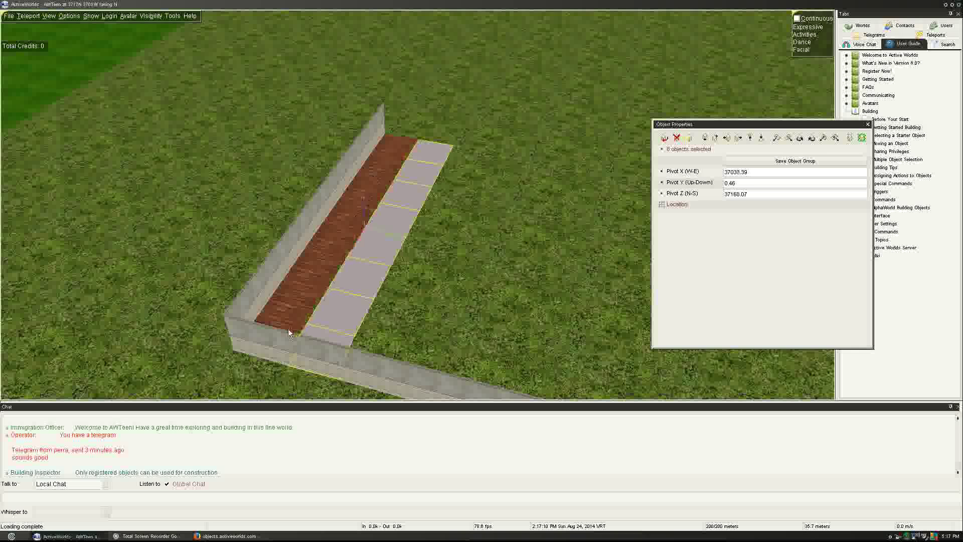
Add the original eight panels to the selection, duplicate all sixteen, and move the copies next to the first two rows
{"action": "right_click", "coordinate": [288, 328], "text": "ctrl"}
{"action": "right_click", "coordinate": [308, 304], "text": "ctrl"}
{"action": "right_click", "coordinate": [325, 257], "text": "ctrl"}
{"action": "right_click", "coordinate": [336, 236], "text": "ctrl"}
{"action": "right_click", "coordinate": [348, 221], "text": "ctrl"}
{"action": "right_click", "coordinate": [339, 196], "text": "ctrl"}
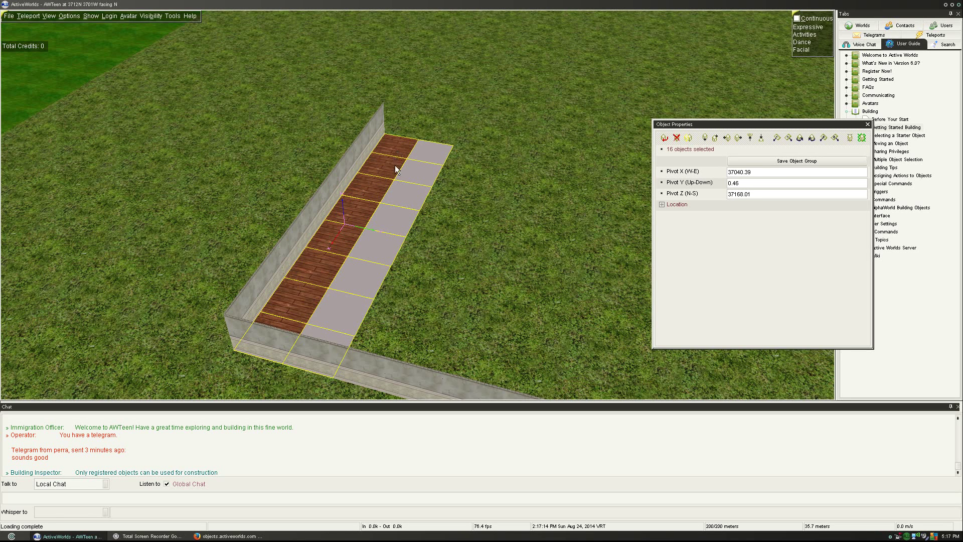
{"action": "key", "text": "Insert"}
{"action": "key", "text": "Right"}
{"action": "key", "text": "Right"}
{"action": "key", "text": "Right"}
{"action": "key", "text": "Right"}
{"action": "key", "text": "Right"}
{"action": "key", "text": "Right"}
{"action": "key", "text": "Right"}
{"action": "key", "text": "Right"}
{"action": "key", "text": "Right"}
{"action": "key", "text": "Right"}
{"action": "key", "text": "Right"}
{"action": "key", "text": "Right"}
{"action": "key", "text": "Right"}
{"action": "key", "text": "Right"}
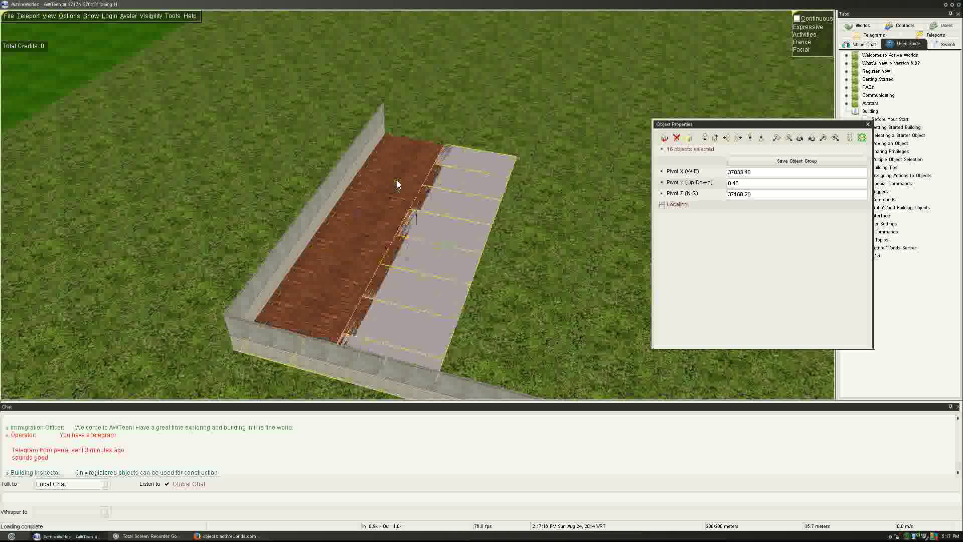
{"action": "key", "text": "Right"}
{"action": "key", "text": "Right"}
Duplicate the sixteen selected floor panels again and move the copies outward to extend the floor by two more rows
{"action": "key", "text": "Right"}
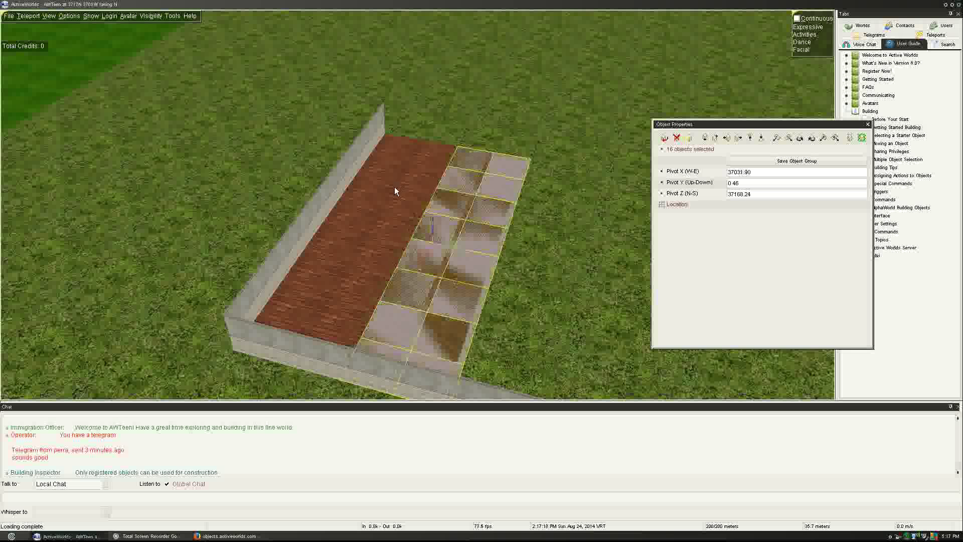
{"action": "key", "text": "Right"}
{"action": "key", "text": "Right"}
{"action": "key", "text": "Right"}
{"action": "key", "text": "Right"}
{"action": "key", "text": "Right"}
{"action": "key", "text": "Right"}
{"action": "key", "text": "Right"}
{"action": "key", "text": "Right"}
{"action": "key", "text": "Right"}
{"action": "key", "text": "Right"}
{"action": "key", "text": "Right"}
{"action": "key", "text": "Right"}
{"action": "key", "text": "Right"}
{"action": "key", "text": "Right"}
{"action": "key", "text": "Right"}
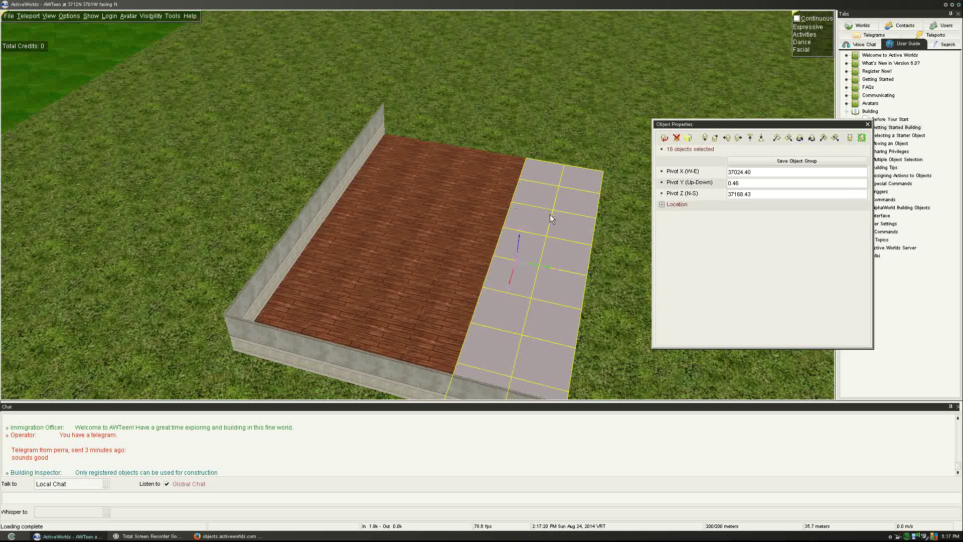
{"action": "left_click", "coordinate": [627, 284]}
Duplicate the sixteen outermost floor panels and move the copies outward to fill the floor to the end of the front wall
{"action": "left_click_drag", "start_coordinate": [627, 284], "coordinate": [483, 285]}
{"action": "right_click", "coordinate": [555, 264]}
{"action": "right_click", "coordinate": [556, 265], "text": "ctrl"}
{"action": "left_click", "coordinate": [574, 211]}
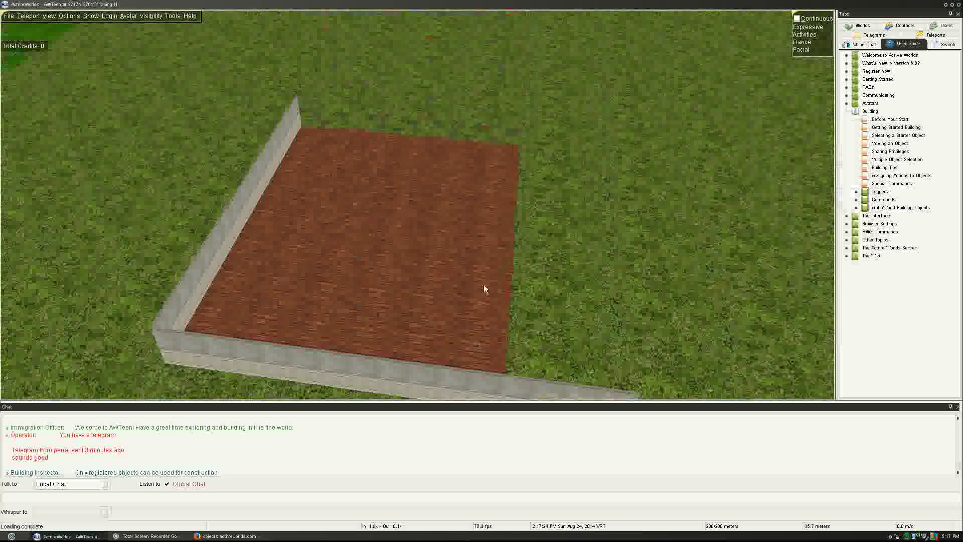
{"action": "right_click", "coordinate": [491, 347]}
{"action": "right_click", "coordinate": [419, 348], "text": "ctrl"}
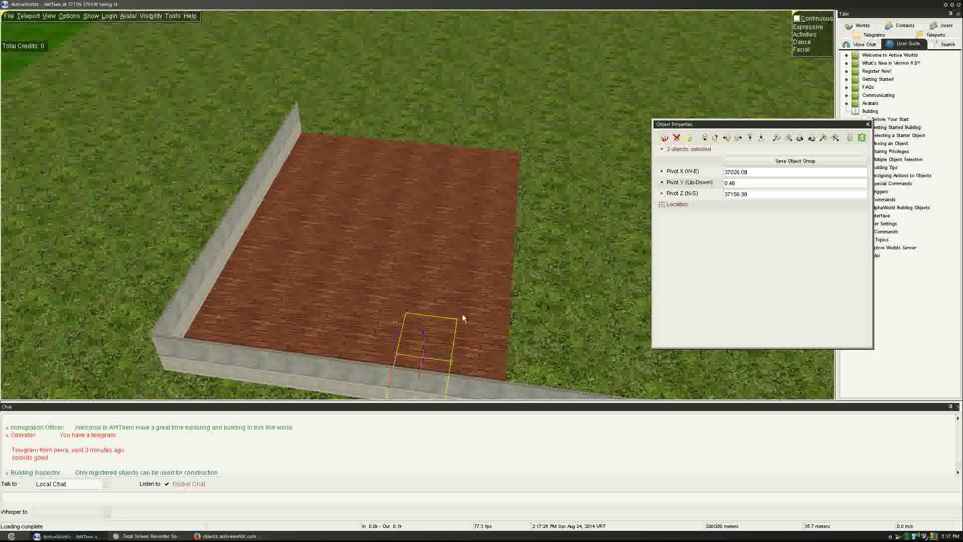
{"action": "right_click", "coordinate": [476, 344], "text": "ctrl"}
{"action": "right_click", "coordinate": [478, 369], "text": "ctrl"}
{"action": "right_click", "coordinate": [444, 302], "text": "ctrl"}
{"action": "right_click", "coordinate": [477, 298], "text": "ctrl"}
{"action": "right_click", "coordinate": [446, 267], "text": "ctrl"}
{"action": "right_click", "coordinate": [491, 266], "text": "ctrl"}
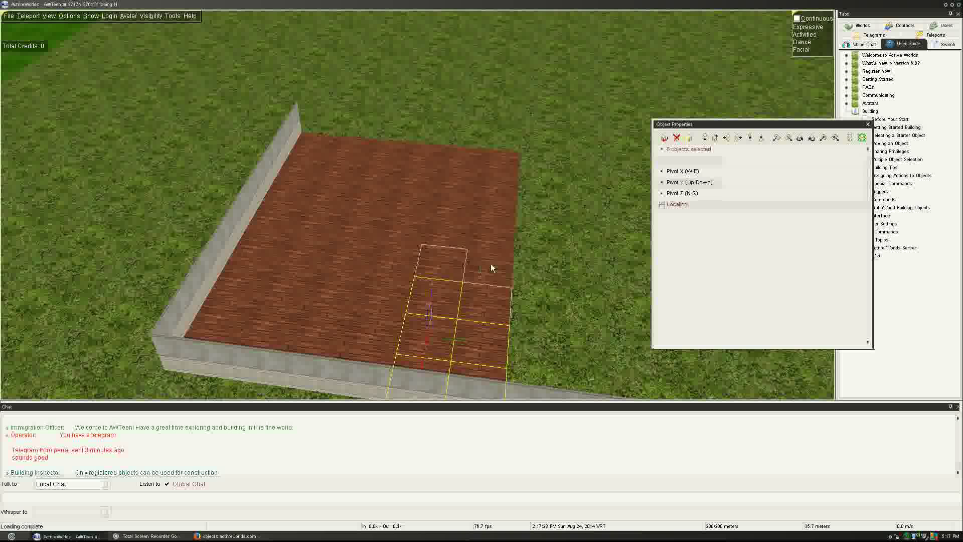
{"action": "right_click", "coordinate": [448, 234], "text": "ctrl"}
{"action": "right_click", "coordinate": [496, 237], "text": "ctrl"}
{"action": "right_click", "coordinate": [467, 209], "text": "ctrl"}
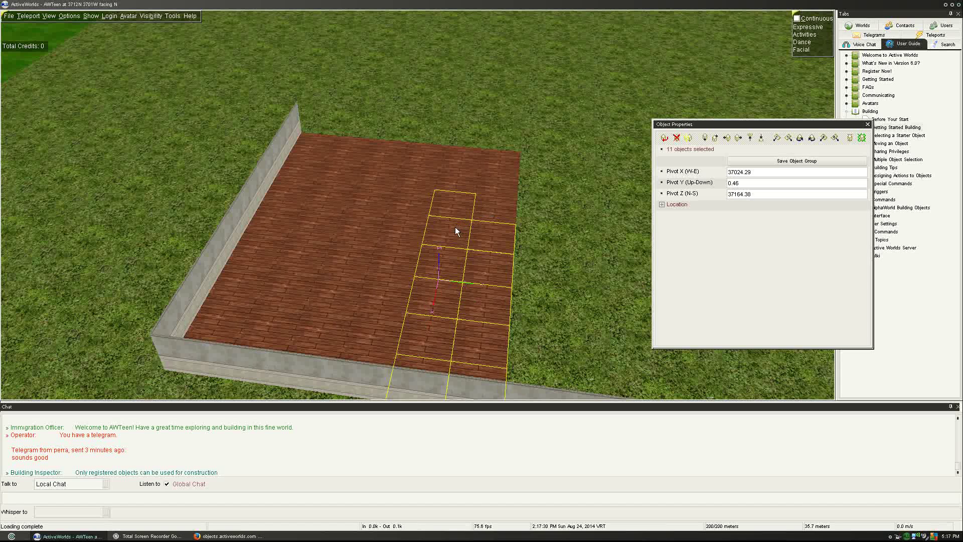
{"action": "right_click", "coordinate": [493, 209], "text": "ctrl"}
{"action": "right_click", "coordinate": [467, 182], "text": "ctrl"}
{"action": "right_click", "coordinate": [499, 184], "text": "ctrl"}
{"action": "right_click", "coordinate": [501, 166], "text": "ctrl"}
{"action": "right_click", "coordinate": [466, 161], "text": "ctrl"}
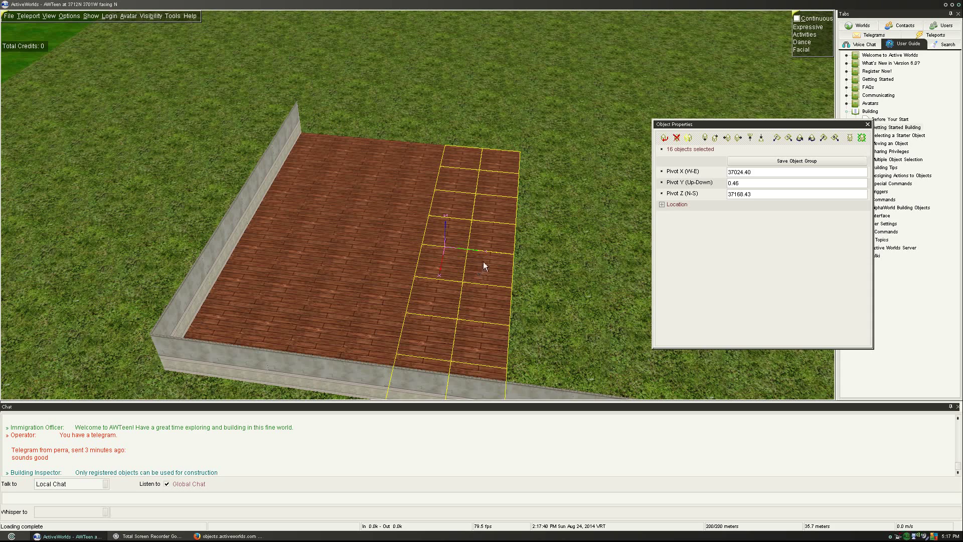
{"action": "left_click", "coordinate": [690, 139]}
{"action": "key", "text": "Right"}
{"action": "key", "text": "Right"}
{"action": "key", "text": "Right"}
{"action": "key", "text": "Right"}
{"action": "key", "text": "Right"}
{"action": "key", "text": "Right"}
{"action": "key", "text": "Right"}
{"action": "key", "text": "Right"}
{"action": "key", "text": "Right"}
{"action": "key", "text": "Right"}
{"action": "key", "text": "Right"}
{"action": "key", "text": "Right"}
{"action": "key", "text": "Right"}
{"action": "key", "text": "Right"}
{"action": "key", "text": "Right"}
{"action": "key", "text": "Right"}
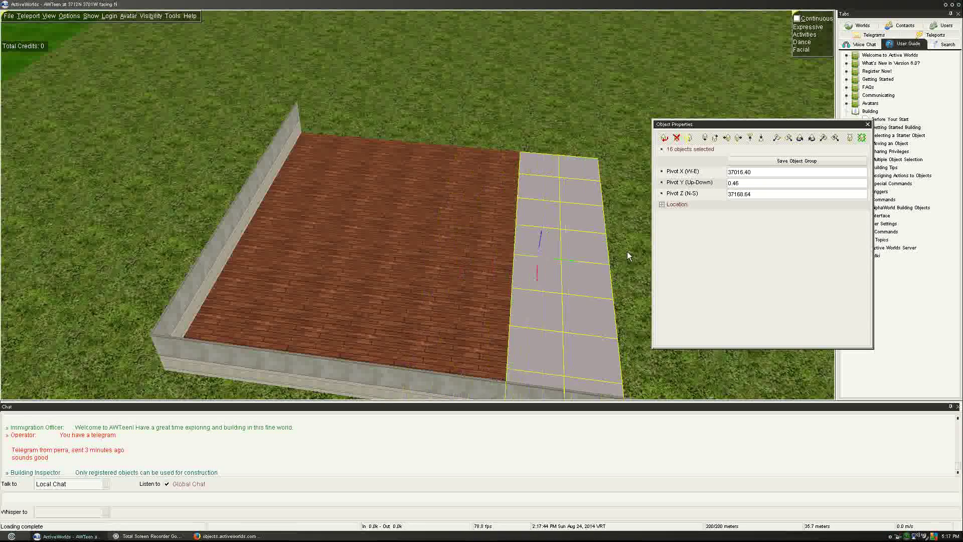
{"action": "left_click", "coordinate": [484, 145]}
{"action": "key", "text": "Page_Down"}
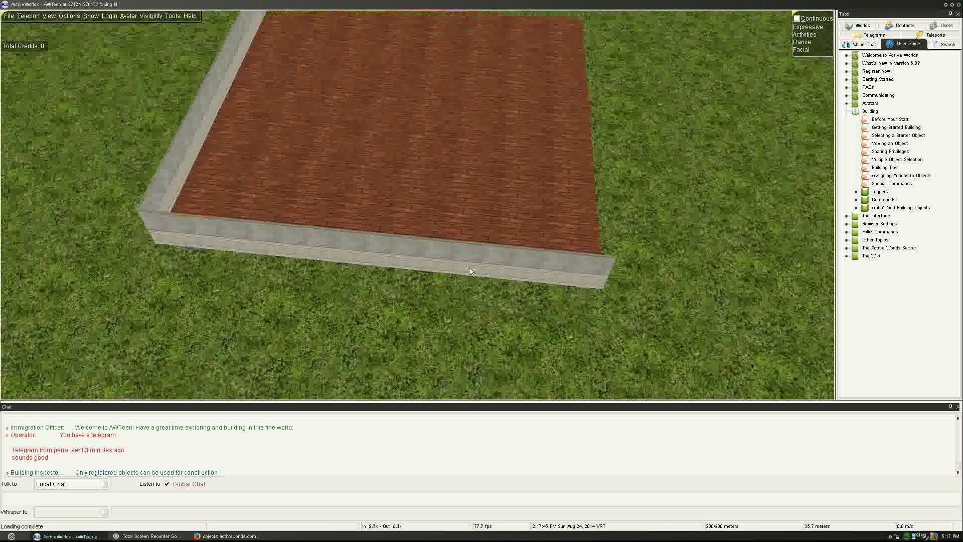
{"action": "key", "text": "Page_Up"}
{"action": "right_click", "coordinate": [207, 316]}
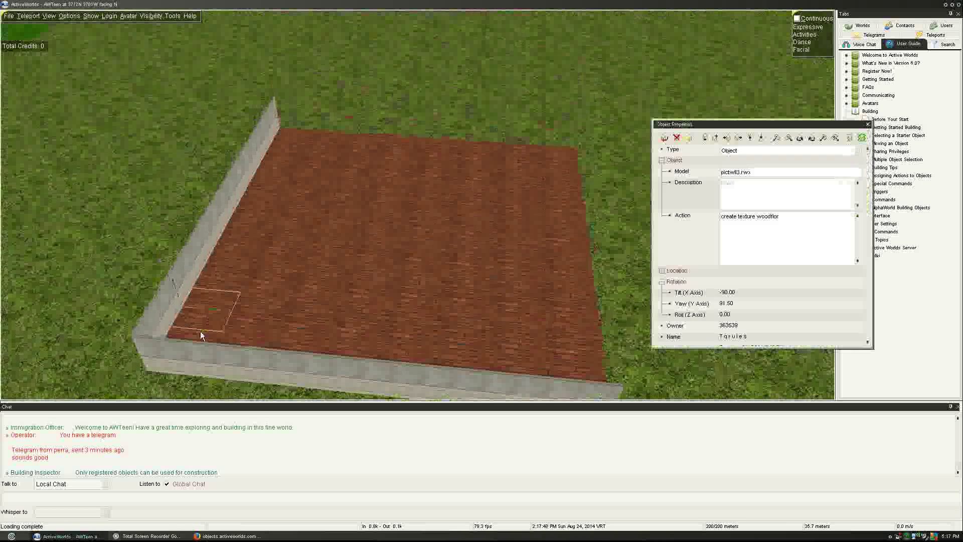
{"action": "right_click", "coordinate": [200, 332], "text": "ctrl"}
{"action": "right_click", "coordinate": [222, 268], "text": "ctrl"}
{"action": "right_click", "coordinate": [238, 242], "text": "ctrl"}
{"action": "right_click", "coordinate": [255, 213], "text": "ctrl"}
{"action": "right_click", "coordinate": [281, 164], "text": "ctrl"}
{"action": "right_click", "coordinate": [291, 143], "text": "ctrl"}
{"action": "right_click", "coordinate": [280, 166], "text": "ctrl"}
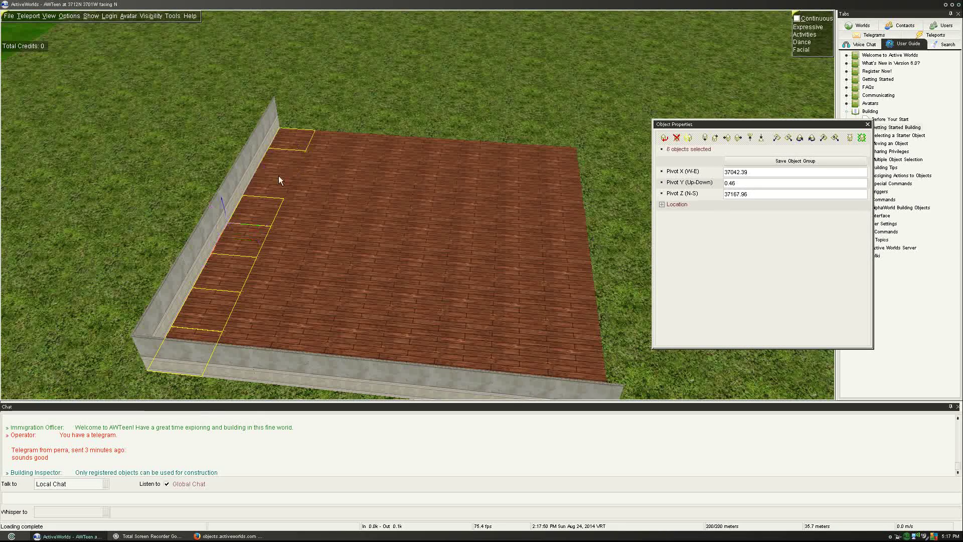
{"action": "right_click", "coordinate": [278, 176], "text": "ctrl"}
{"action": "left_click", "coordinate": [300, 264]}
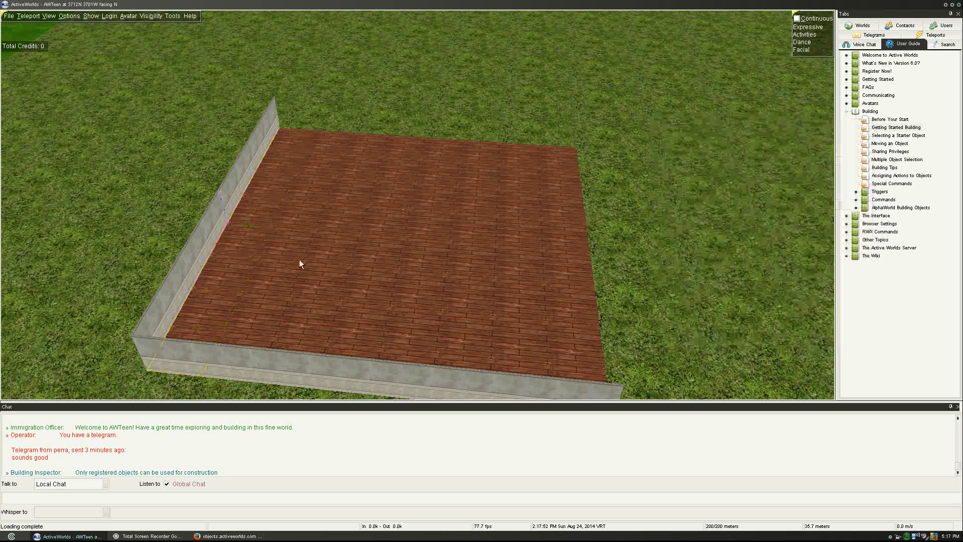
Select all sixteen wall panels of the left and front walls together
{"action": "right_click", "coordinate": [140, 347]}
{"action": "right_click", "coordinate": [153, 320]}
{"action": "right_click", "coordinate": [172, 284], "text": "ctrl"}
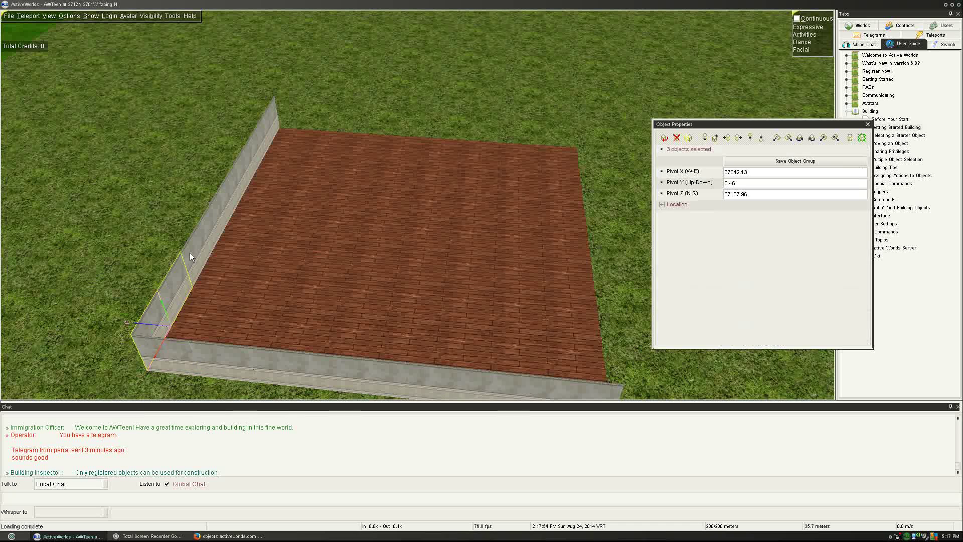
{"action": "right_click", "coordinate": [191, 250], "text": "ctrl"}
{"action": "right_click", "coordinate": [216, 204], "text": "ctrl"}
{"action": "right_click", "coordinate": [243, 176], "text": "ctrl"}
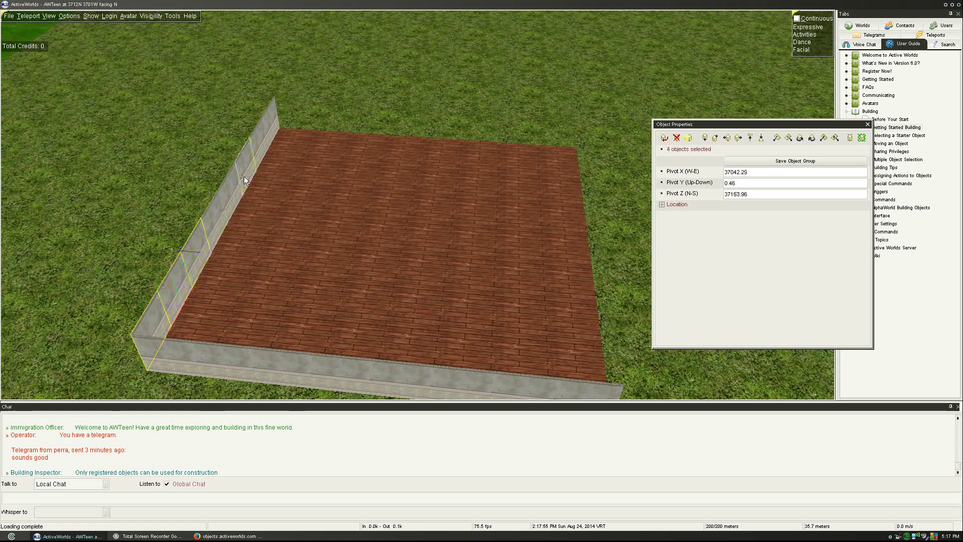
{"action": "right_click", "coordinate": [269, 149], "text": "ctrl"}
{"action": "right_click", "coordinate": [161, 361], "text": "ctrl"}
{"action": "right_click", "coordinate": [231, 369], "text": "ctrl"}
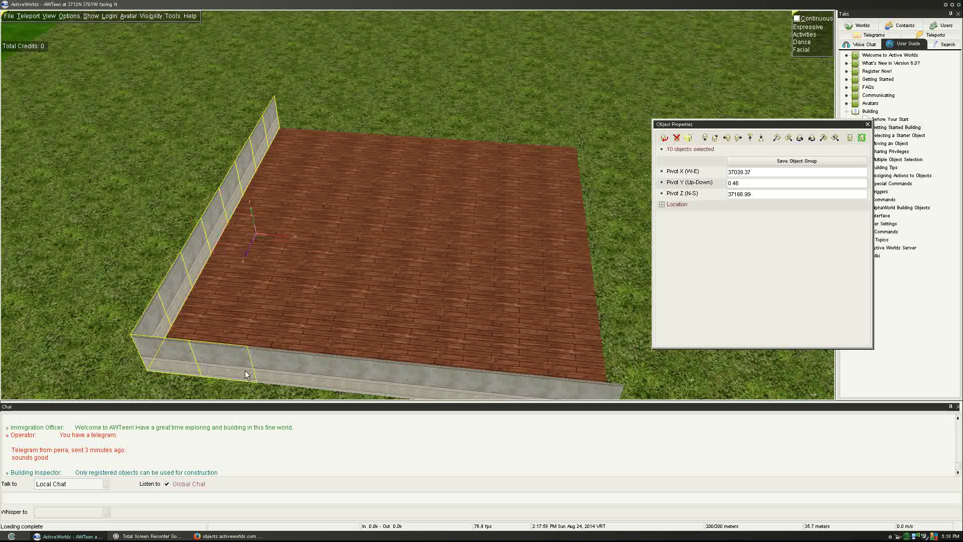
{"action": "right_click", "coordinate": [284, 371], "text": "ctrl"}
{"action": "right_click", "coordinate": [340, 372], "text": "ctrl"}
{"action": "right_click", "coordinate": [399, 378], "text": "ctrl"}
{"action": "right_click", "coordinate": [462, 384], "text": "ctrl"}
{"action": "right_click", "coordinate": [530, 389], "text": "ctrl"}
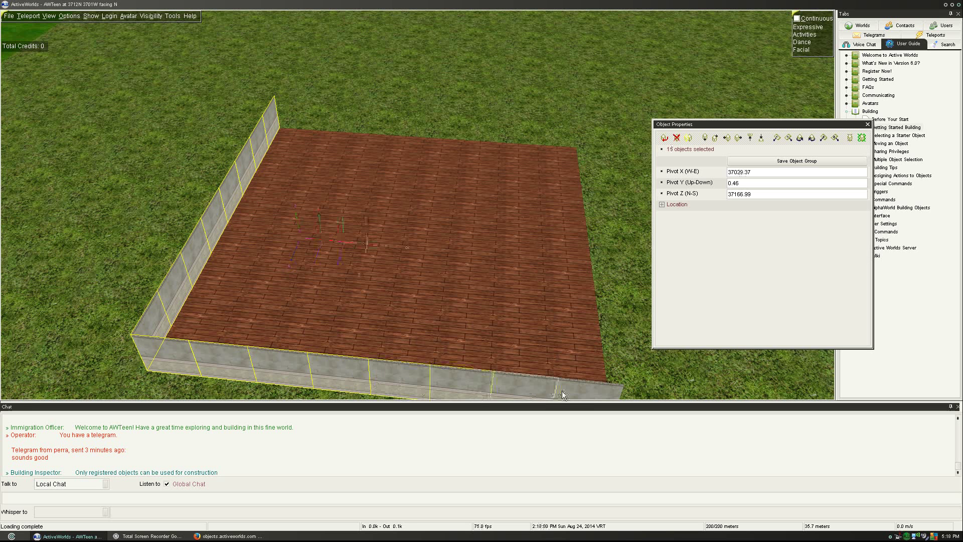
{"action": "right_click", "coordinate": [577, 393], "text": "ctrl"}
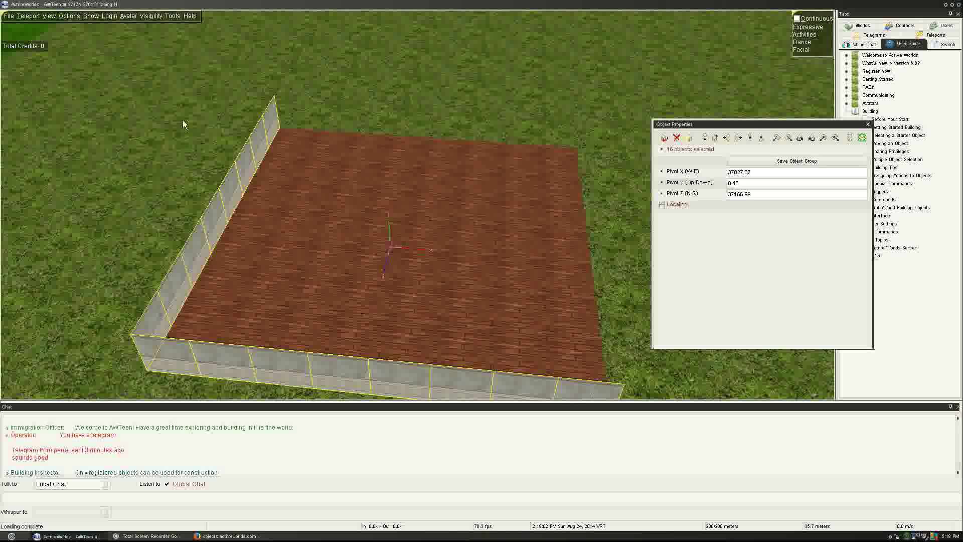
Duplicate the sixteen selected wall panels and rotate the copies half a turn around the vertical axis
{"action": "key", "text": "Up"}
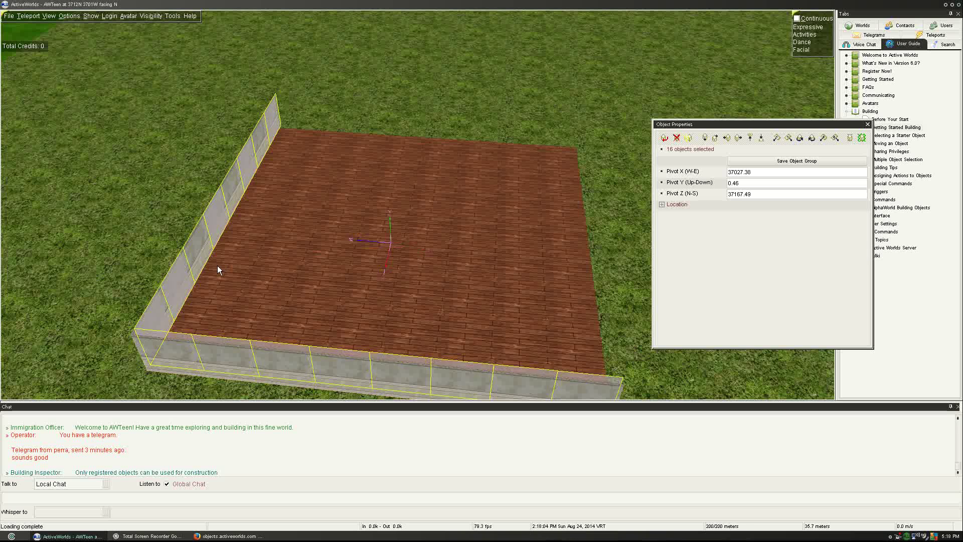
{"action": "key", "text": "Down"}
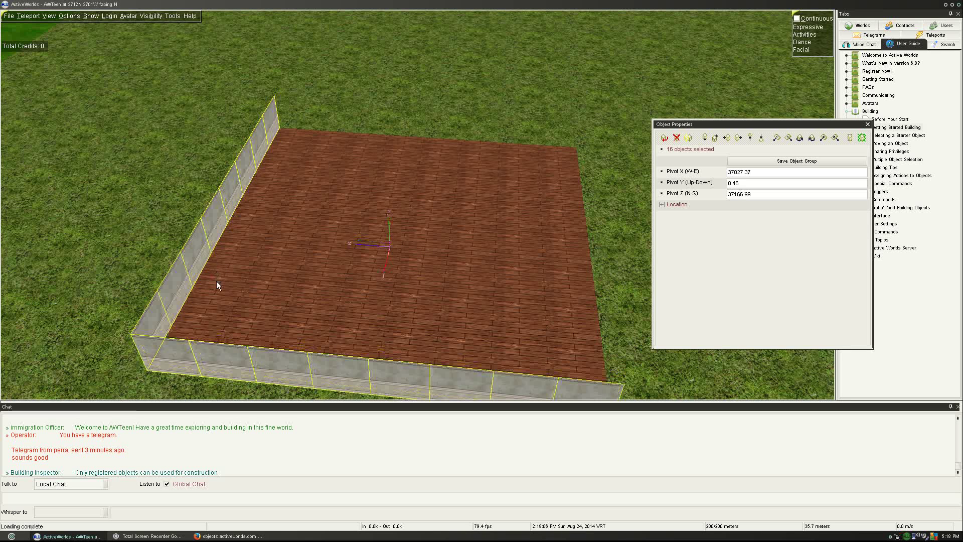
{"action": "key", "text": "End"}
{"action": "key", "text": "End"}
{"action": "key", "text": "End"}
{"action": "key", "text": "End"}
{"action": "key", "text": "End"}
{"action": "key", "text": "End"}
{"action": "key", "text": "End"}
{"action": "key", "text": "End"}
{"action": "key", "text": "End"}
{"action": "key", "text": "End"}
{"action": "key", "text": "End"}
{"action": "key", "text": "End"}
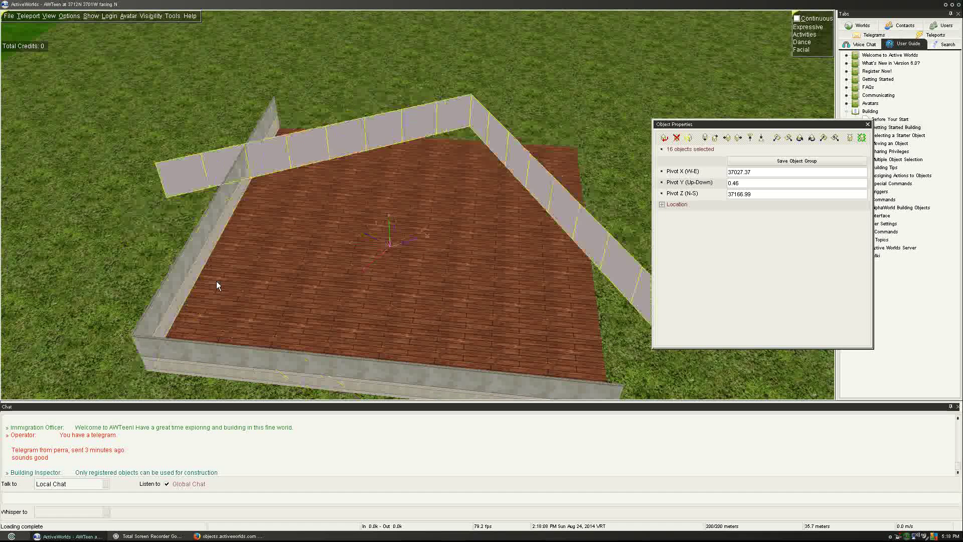
Move the rotated wall copies onto the floor's two open edges so the walls enclose the room, and end the selection
{"action": "key", "text": "Right"}
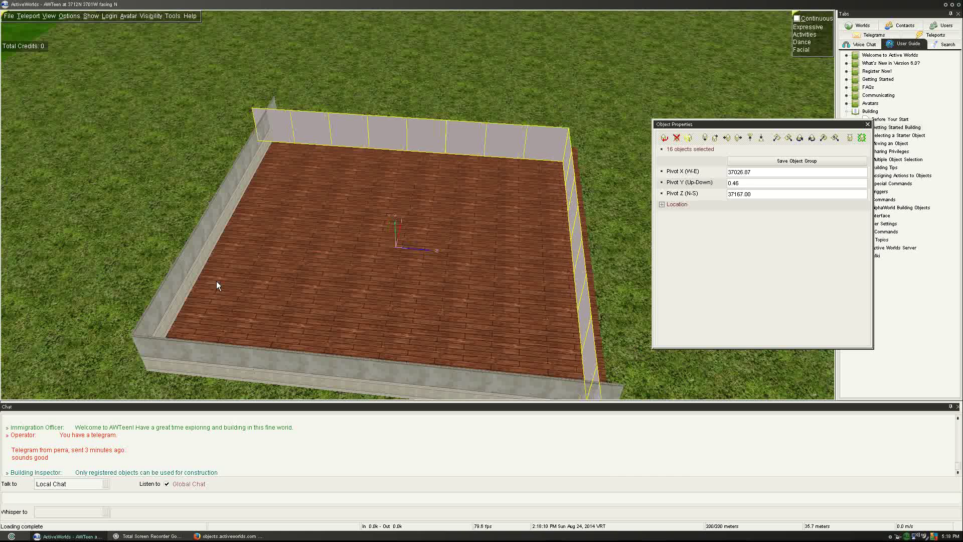
{"action": "key", "text": "Up"}
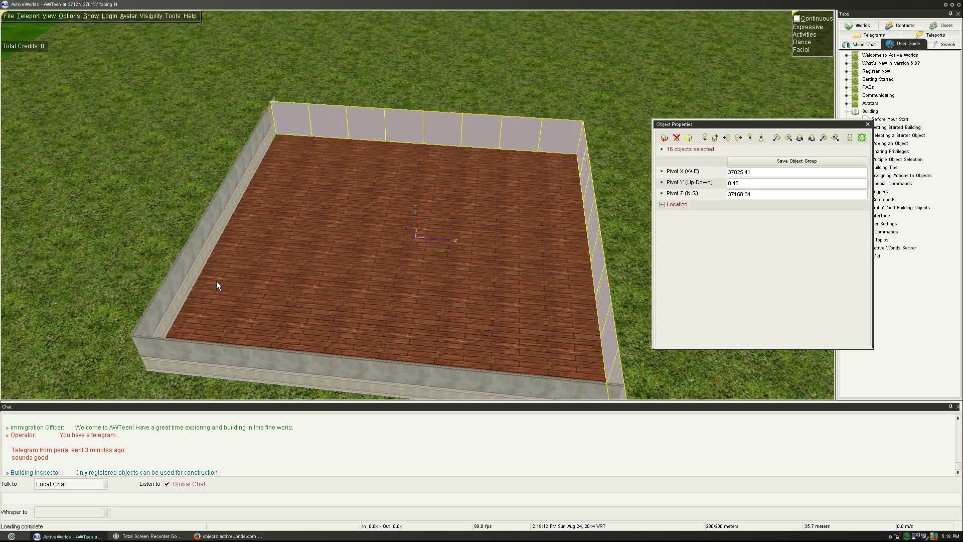
{"action": "key", "text": "Up"}
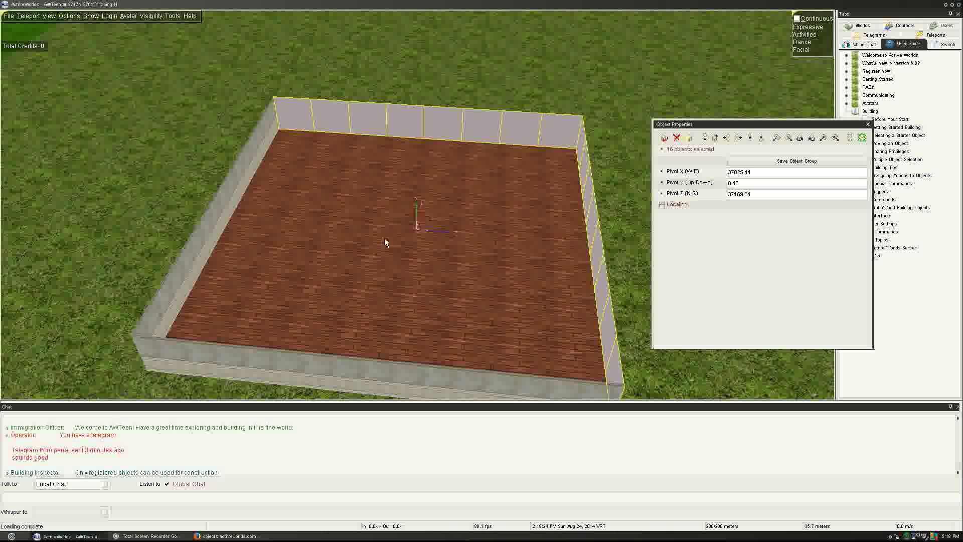
{"action": "key", "text": "Escape"}
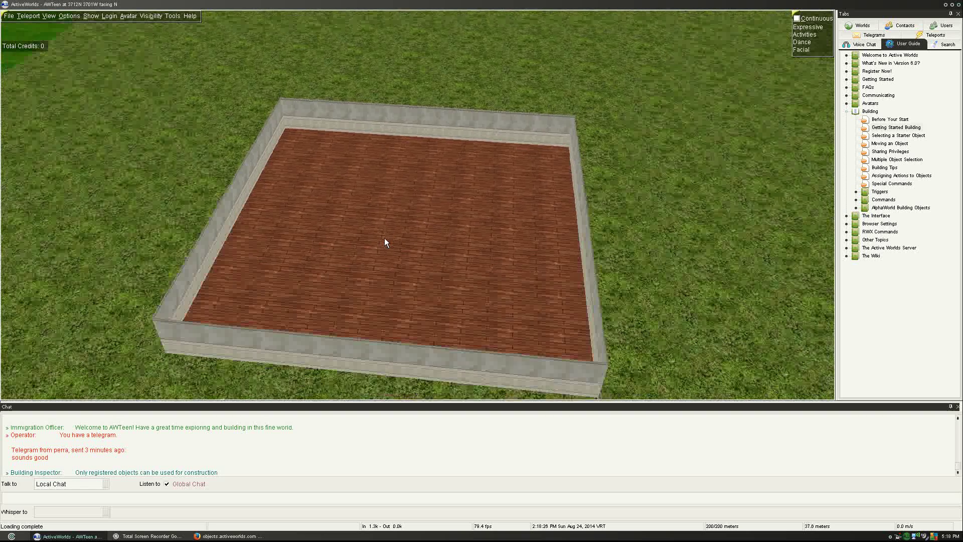
Delete two neighbouring wall panels in the middle of the back wall to open a doorway gap
{"action": "key", "text": "KP_Subtract"}
{"action": "key", "text": "Page_Up"}
{"action": "key", "text": "Up"}
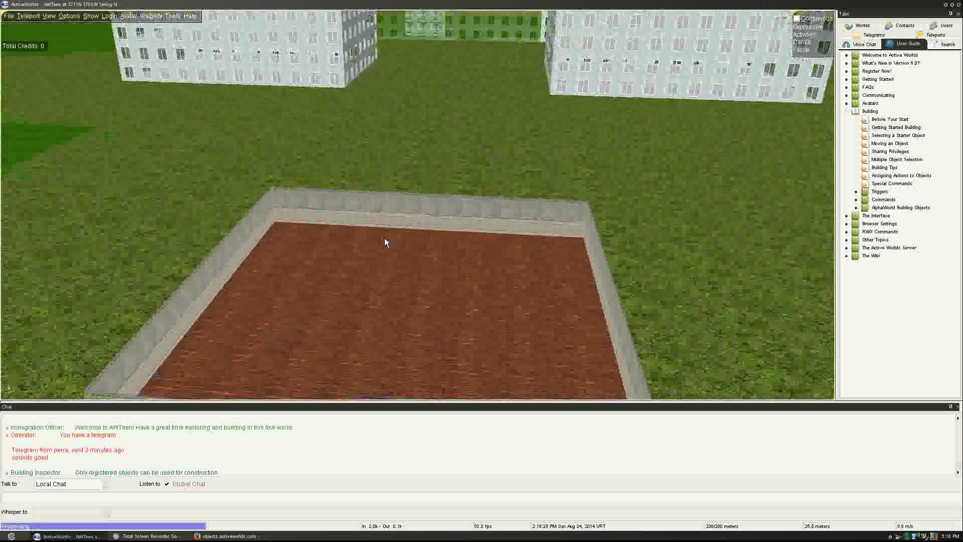
{"action": "left_click", "coordinate": [434, 220]}
{"action": "key", "text": "Delete"}
{"action": "right_click", "coordinate": [399, 225]}
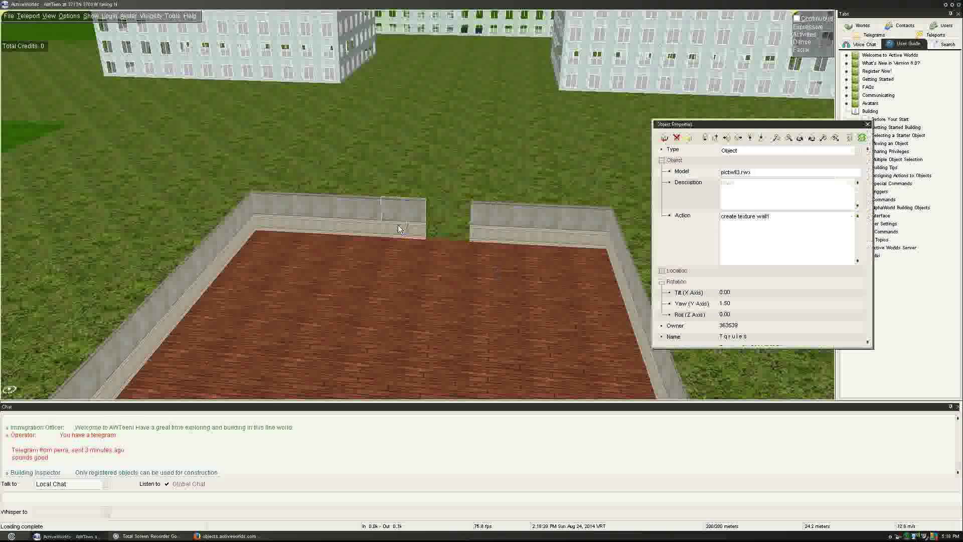
{"action": "key", "text": "Delete"}
Try to fill the gap with a copy of the adjacent wall panel switched to an arch model
{"action": "right_click", "coordinate": [463, 269]}
{"action": "right_click", "coordinate": [476, 234]}
{"action": "key", "text": "Insert"}
{"action": "key", "text": "Left"}
{"action": "key", "text": "Left"}
{"action": "key", "text": "Left"}
{"action": "key", "text": "Left"}
{"action": "key", "text": "Left"}
{"action": "key", "text": "Left"}
{"action": "key", "text": "Left"}
{"action": "key", "text": "Left"}
{"action": "key", "text": "Left"}
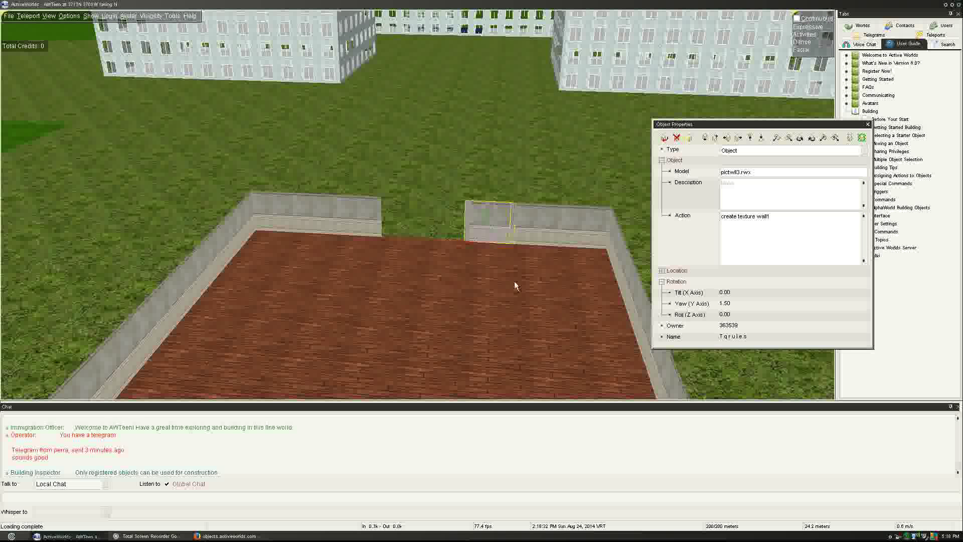
{"action": "key", "text": "Right"}
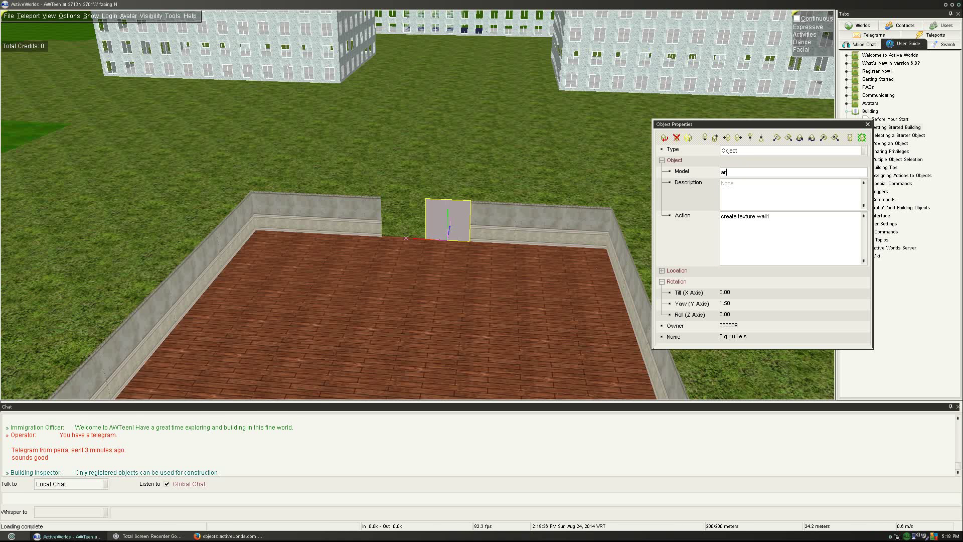
{"action": "key", "text": "Return"}
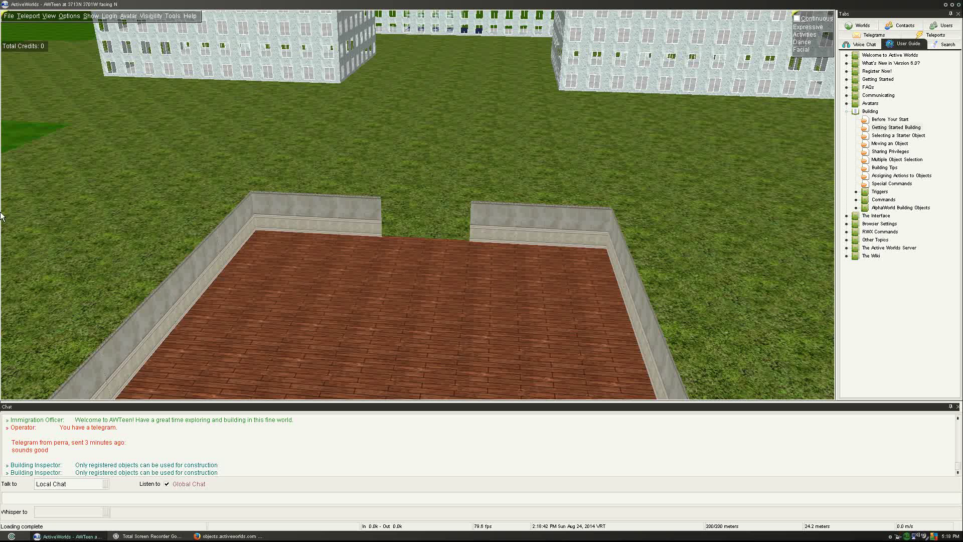
Fill the gap with a copy of the adjacent wall panel changed to model arch01.rwx and a duplicate of that arch
{"action": "right_click", "coordinate": [484, 224]}
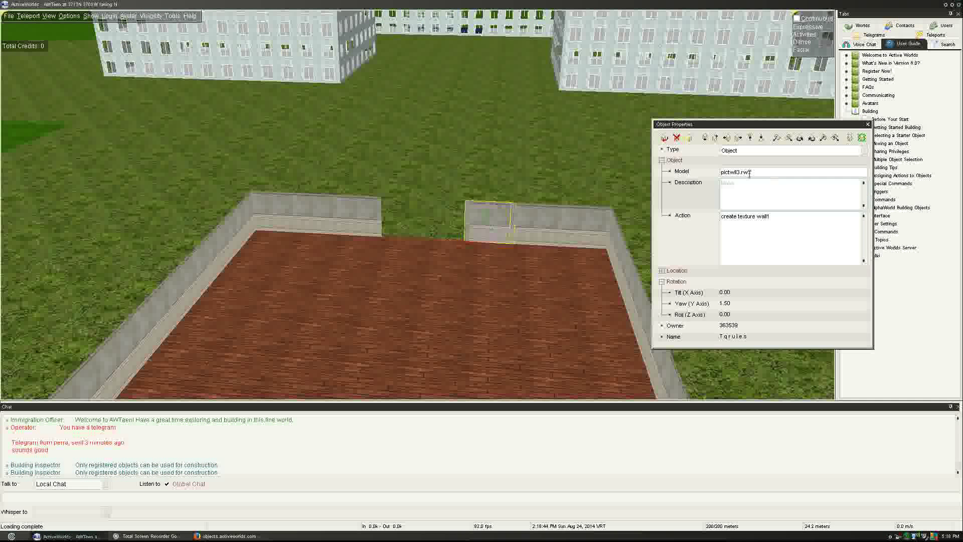
{"action": "key", "text": "Insert"}
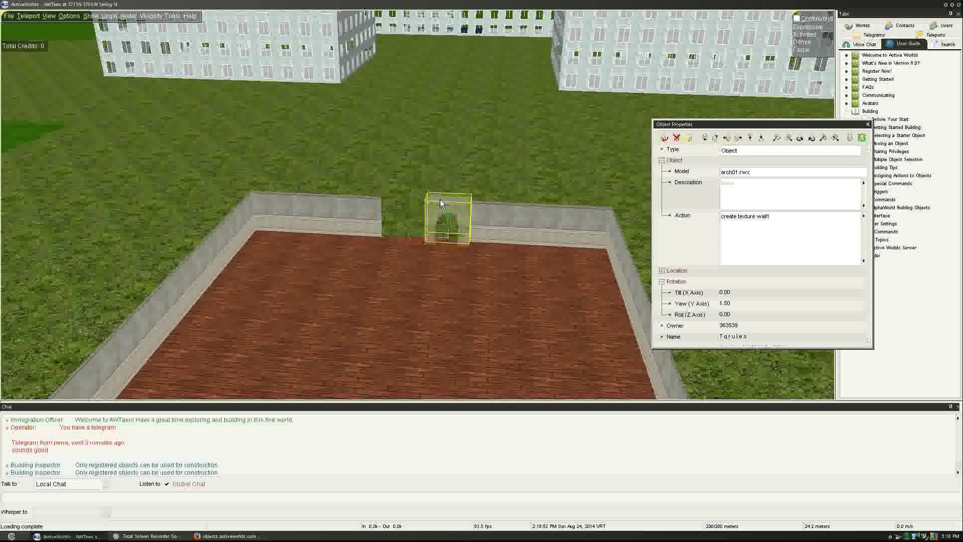
{"action": "key", "text": "Insert"}
{"action": "key", "text": "Left"}
{"action": "left_click", "coordinate": [494, 253]}
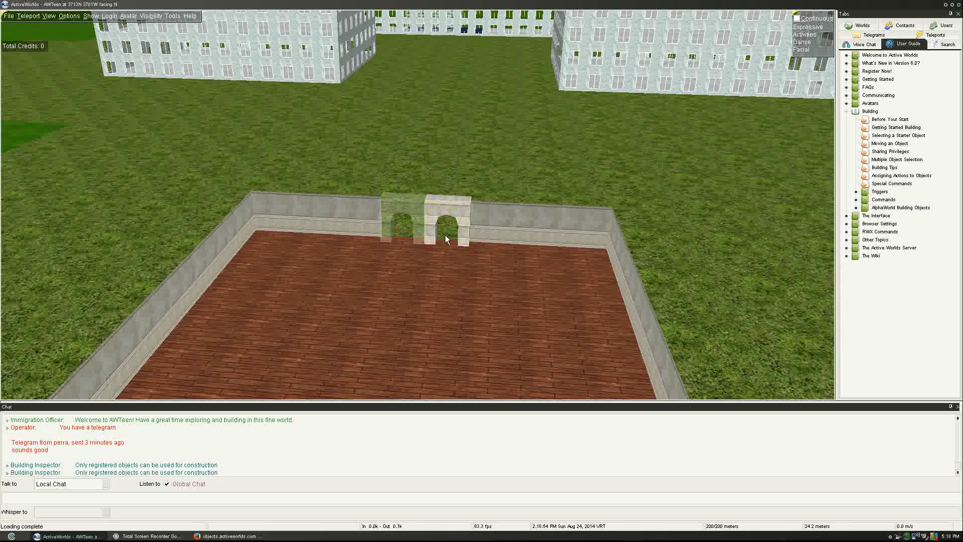
Select both arches and lower them to a pivot height of -0.04
{"action": "right_click", "coordinate": [440, 213]}
{"action": "left_click", "coordinate": [423, 210], "text": "ctrl"}
{"action": "key", "text": "KP_Subtract"}
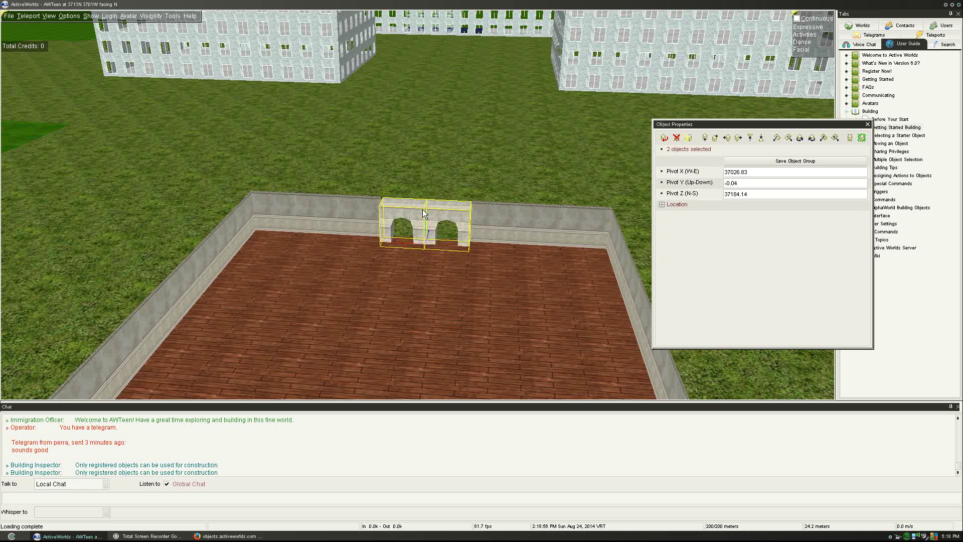
{"action": "left_click", "coordinate": [417, 152]}
{"action": "key", "text": "ctrl+Up"}
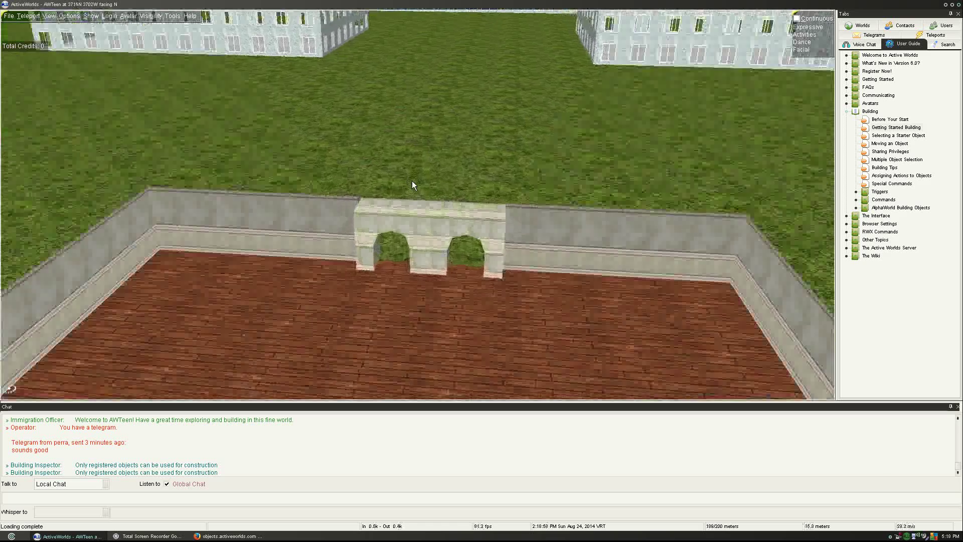
Shift the left arch aside and move it back flush against the right arch
{"action": "right_click", "coordinate": [374, 221]}
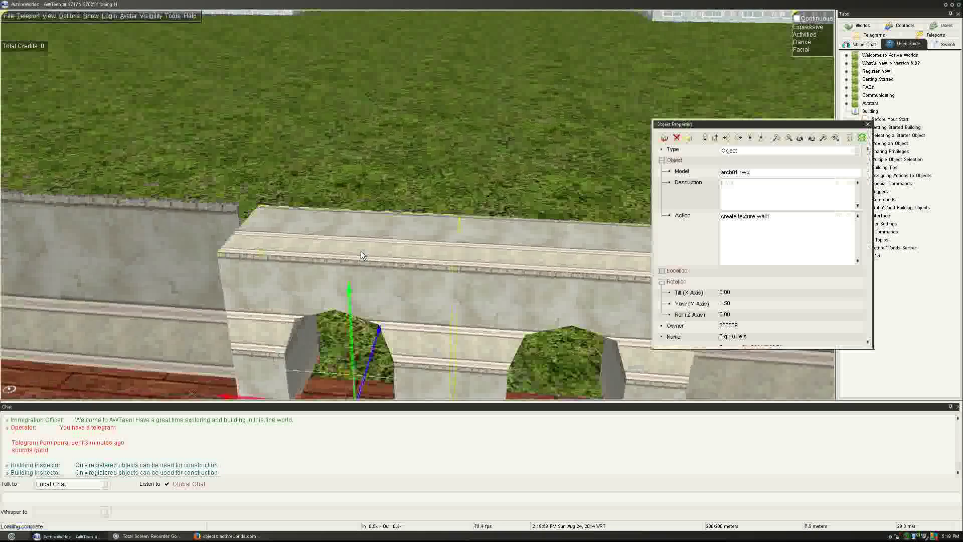
{"action": "left_click", "coordinate": [420, 188]}
{"action": "key", "text": "ctrl+Down"}
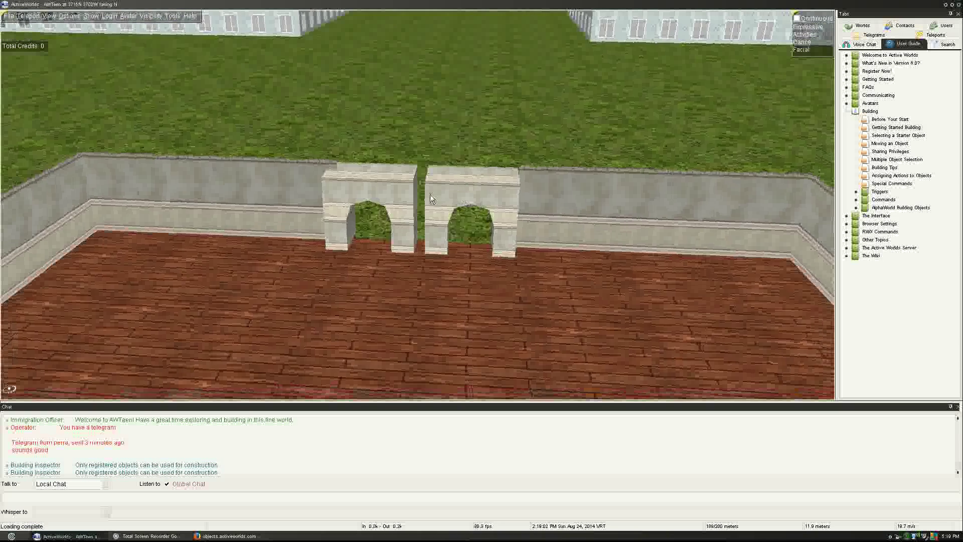
{"action": "right_click", "coordinate": [407, 179]}
{"action": "key", "text": "Right"}
{"action": "left_click", "coordinate": [423, 149]}
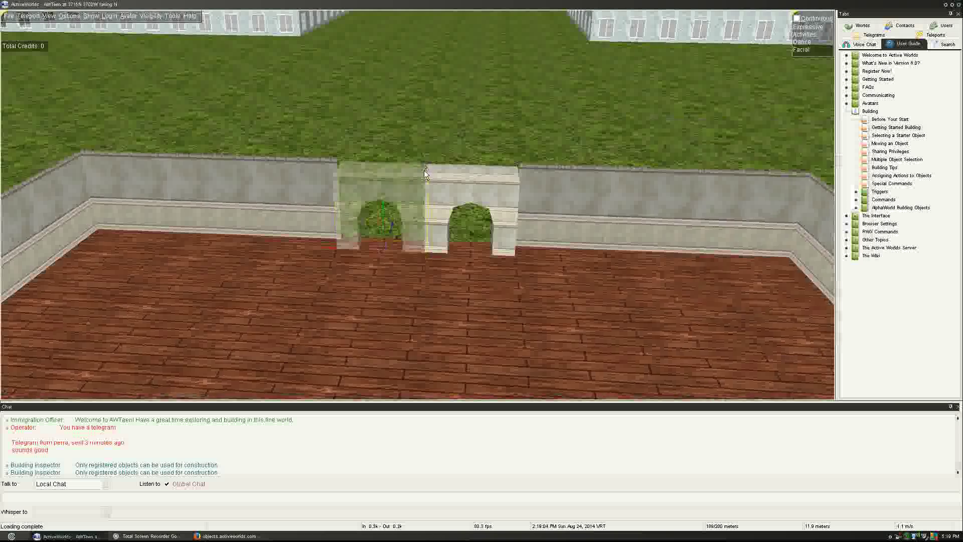
Select both arches and raise them back to a pivot height of 0.46
{"action": "key", "text": "Up"}
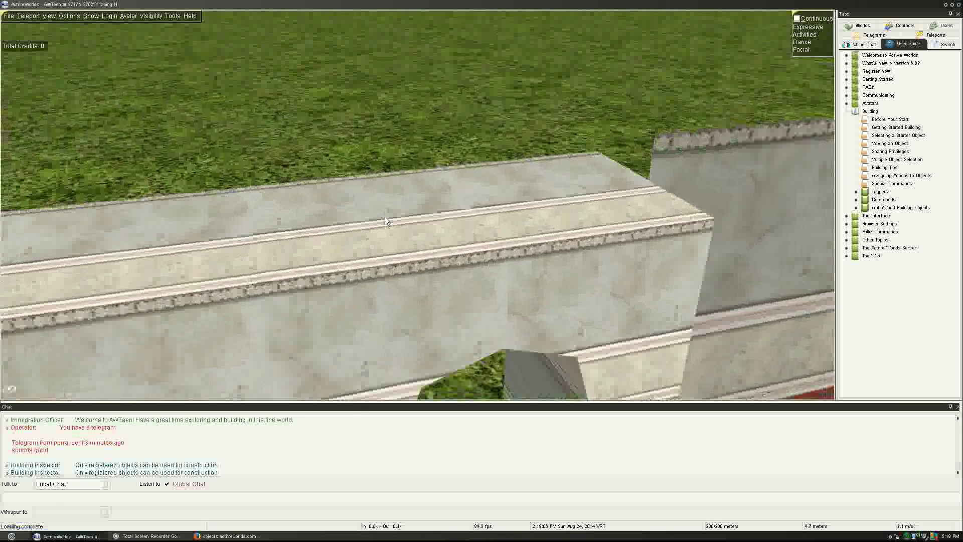
{"action": "key", "text": "ctrl+Down"}
{"action": "right_click", "coordinate": [382, 195]}
{"action": "left_click", "coordinate": [324, 194], "text": "ctrl"}
{"action": "key", "text": "KP_Add"}
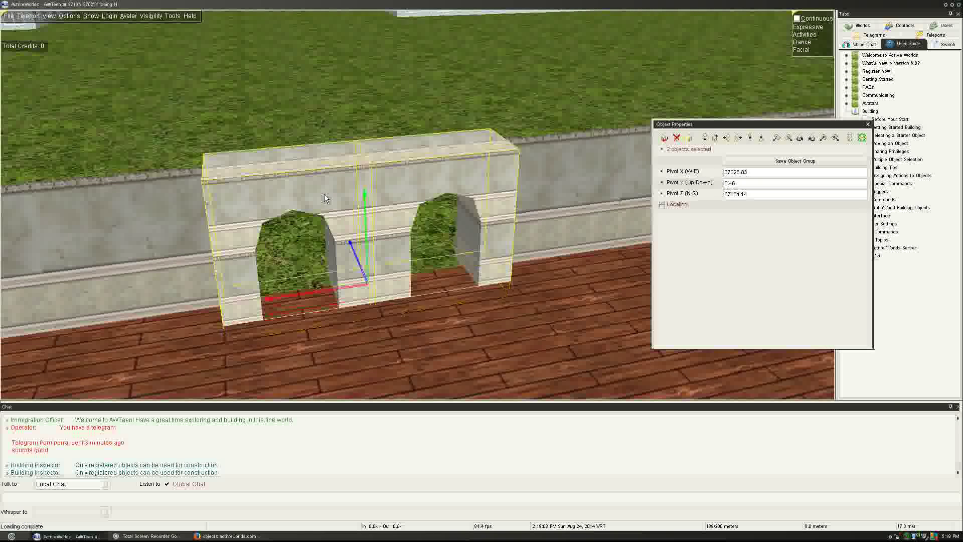
Examine the double arch and its joins with the back wall and floor from several angles
{"action": "left_click", "coordinate": [276, 120]}
{"action": "key", "text": "Left"}
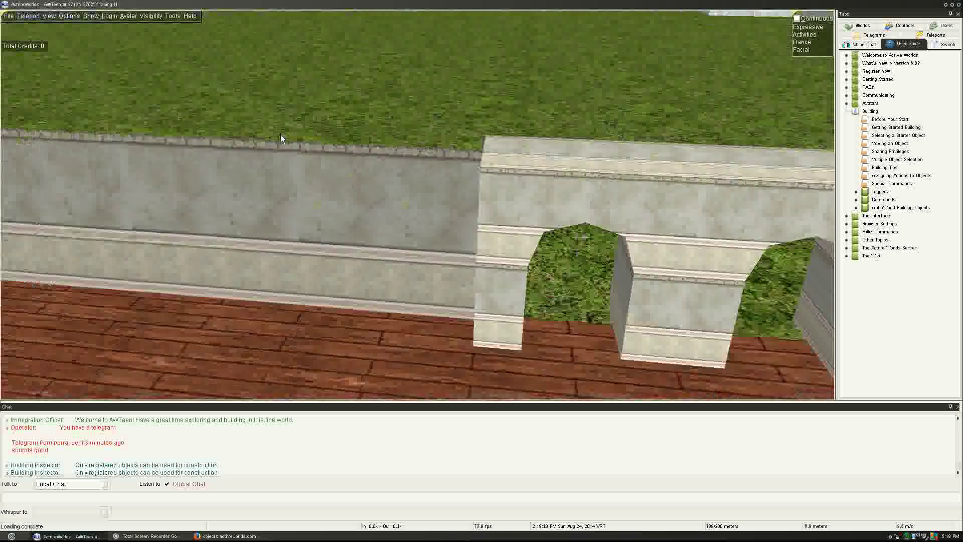
{"action": "key", "text": "Up"}
{"action": "key", "text": "Down"}
{"action": "key", "text": "Right"}
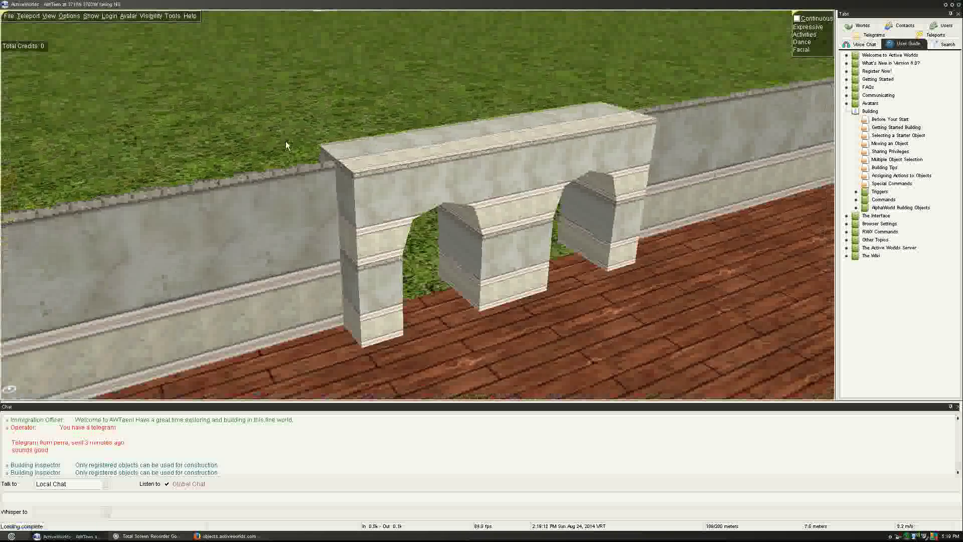
{"action": "key", "text": "Right"}
{"action": "key", "text": "KP_Add"}
{"action": "key", "text": "Left"}
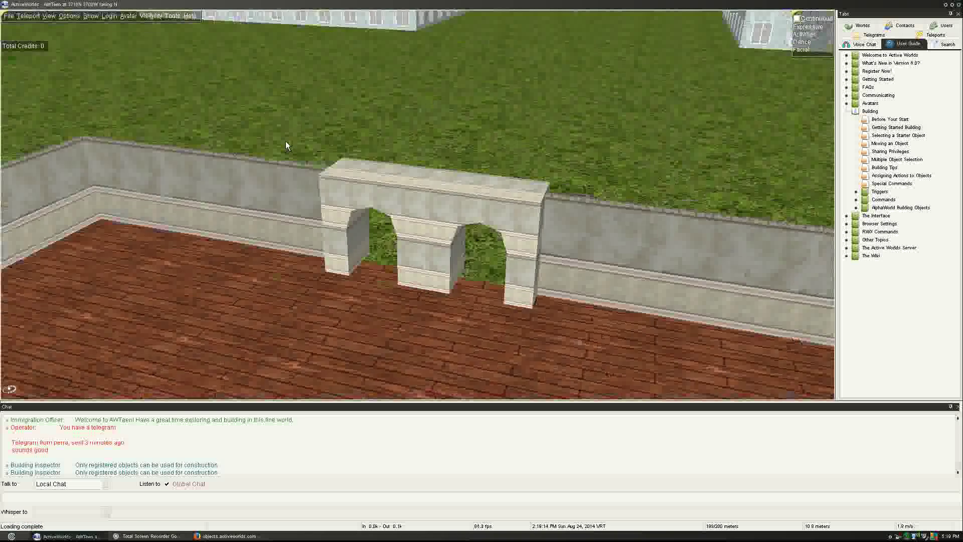
{"action": "key", "text": "Down"}
{"action": "key", "text": "Page_Down"}
Duplicate both arches together and flip the copies upside down with a half-turn rotation
{"action": "right_click", "coordinate": [459, 88]}
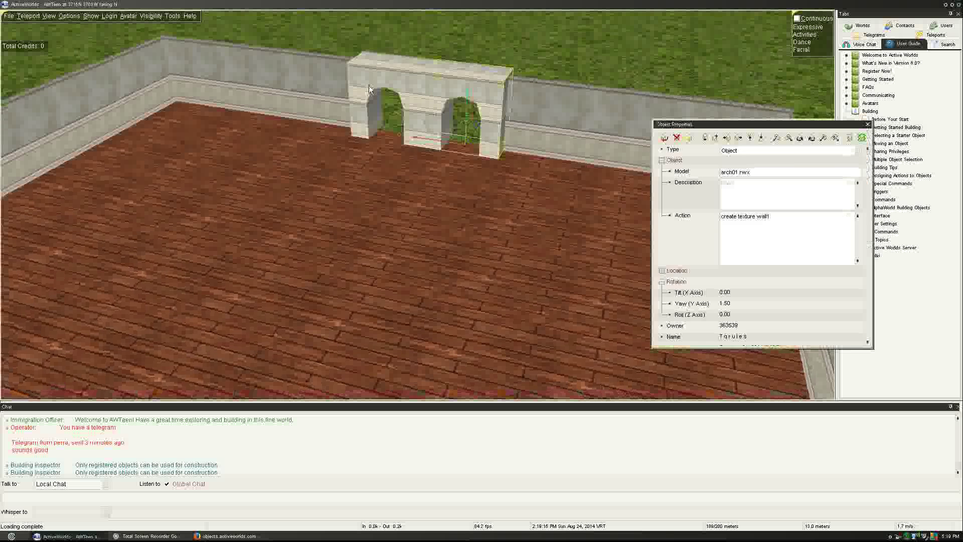
{"action": "right_click", "coordinate": [399, 98], "text": "ctrl"}
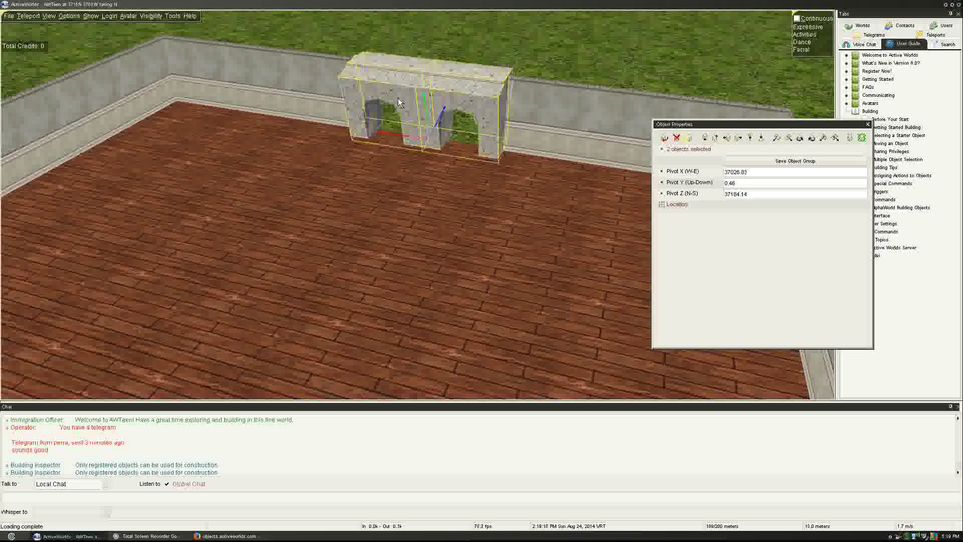
{"action": "key", "text": "Home"}
{"action": "key", "text": "Home"}
{"action": "key", "text": "Home"}
{"action": "key", "text": "Home"}
{"action": "key", "text": "Home"}
{"action": "key", "text": "Home"}
{"action": "key", "text": "Home"}
{"action": "key", "text": "Home"}
{"action": "key", "text": "Home"}
{"action": "key", "text": "Home"}
{"action": "key", "text": "Home"}
{"action": "key", "text": "Home"}
Try the flipped arch copies at a pivot height of 4.46 above the originals, and lower them back into the floor
{"action": "key", "text": "KP_Add"}
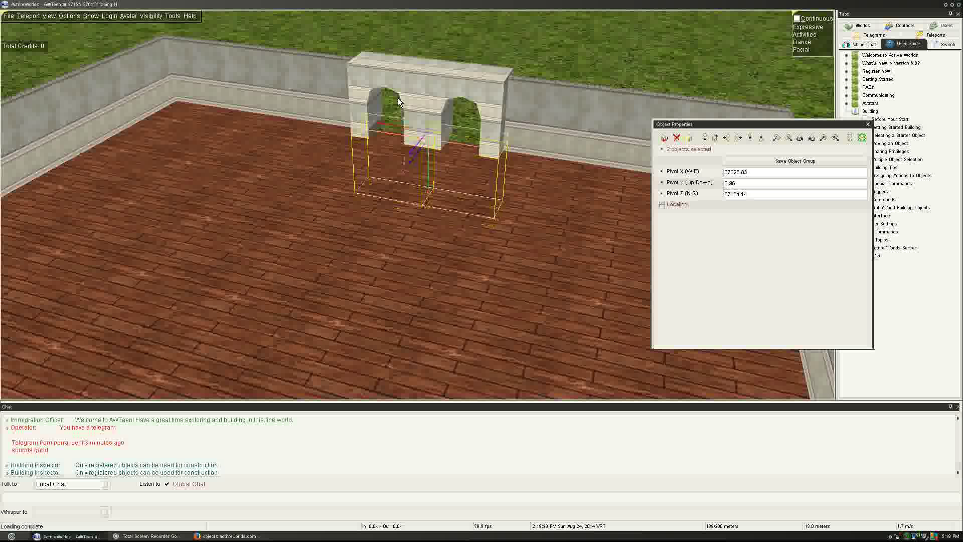
{"action": "key", "text": "KP_Add"}
{"action": "key", "text": "KP_Add"}
{"action": "key", "text": "KP_Add"}
{"action": "key", "text": "KP_Add"}
{"action": "key", "text": "KP_Add"}
{"action": "key", "text": "KP_Add"}
{"action": "key", "text": "KP_Add"}
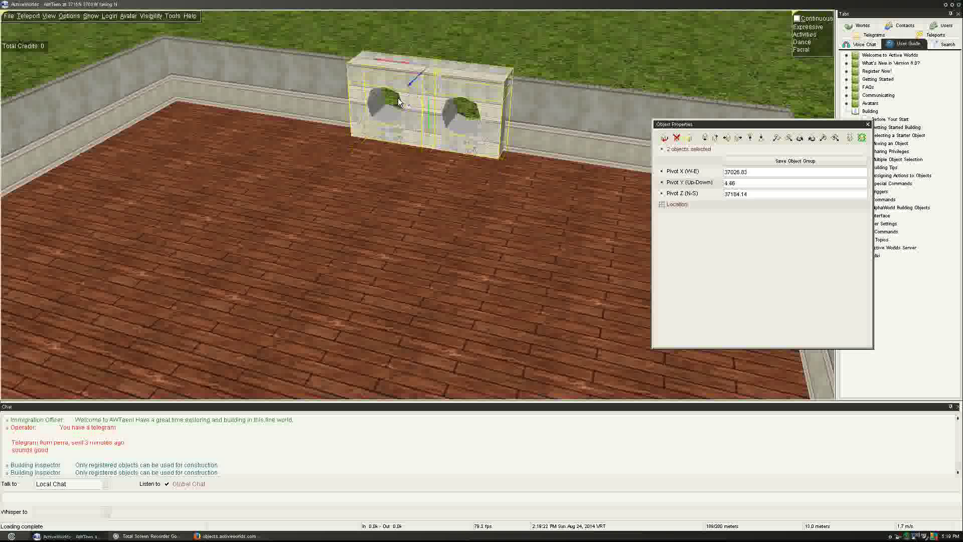
{"action": "key", "text": "KP_Subtract"}
{"action": "key", "text": "KP_Subtract"}
{"action": "key", "text": "KP_Subtract"}
{"action": "key", "text": "KP_Subtract"}
{"action": "key", "text": "KP_Subtract"}
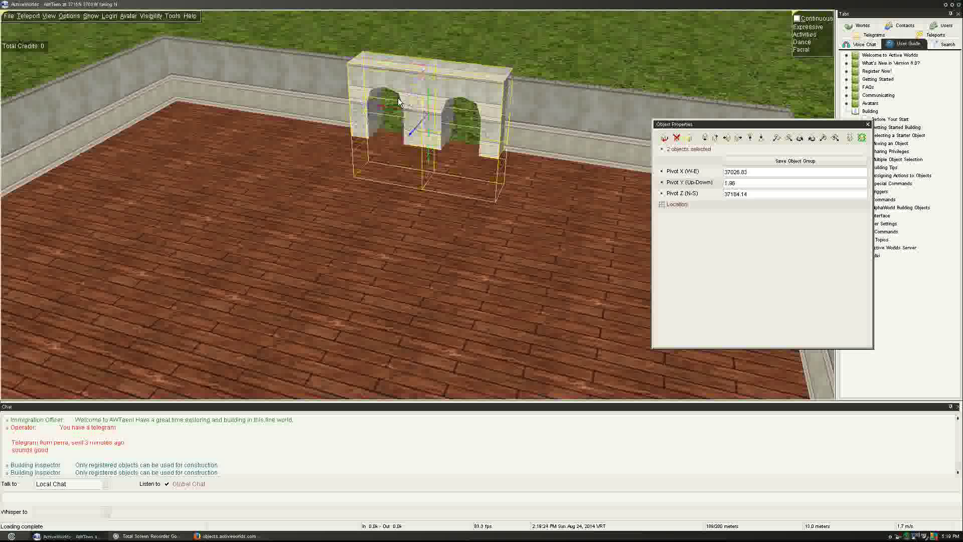
{"action": "key", "text": "KP_Subtract"}
{"action": "key", "text": "Escape"}
Examine the whole room from a distance and inspect its walls and corners
{"action": "key", "text": "Left"}
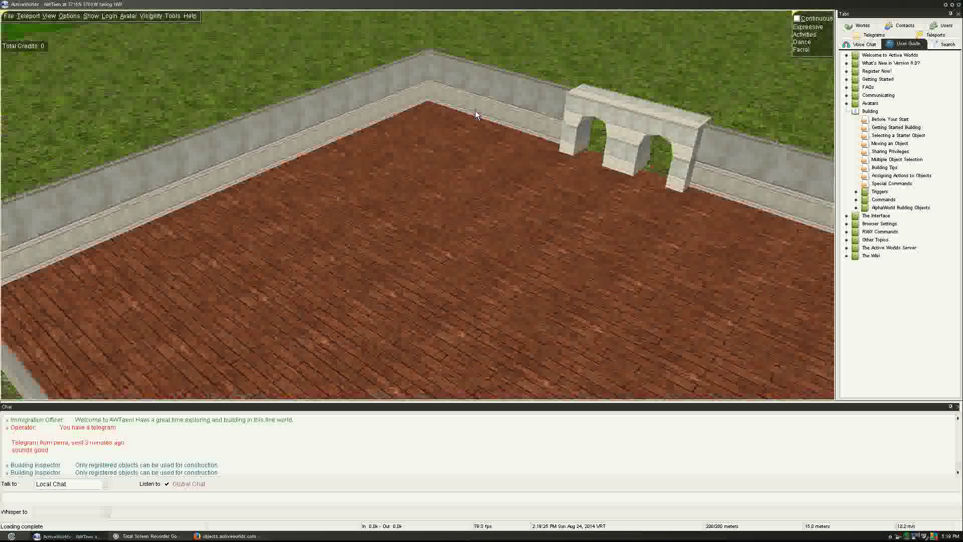
{"action": "key", "text": "Down"}
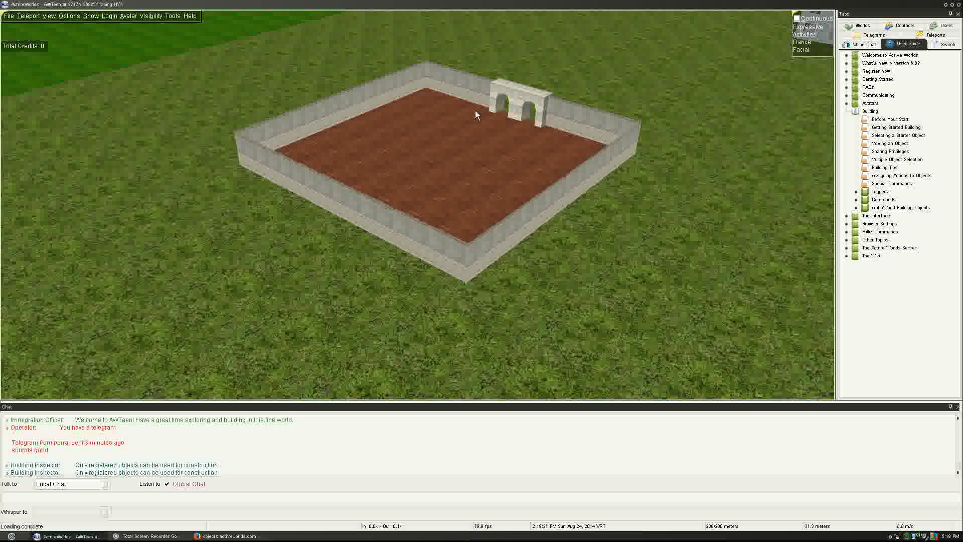
{"action": "left_click", "coordinate": [471, 256]}
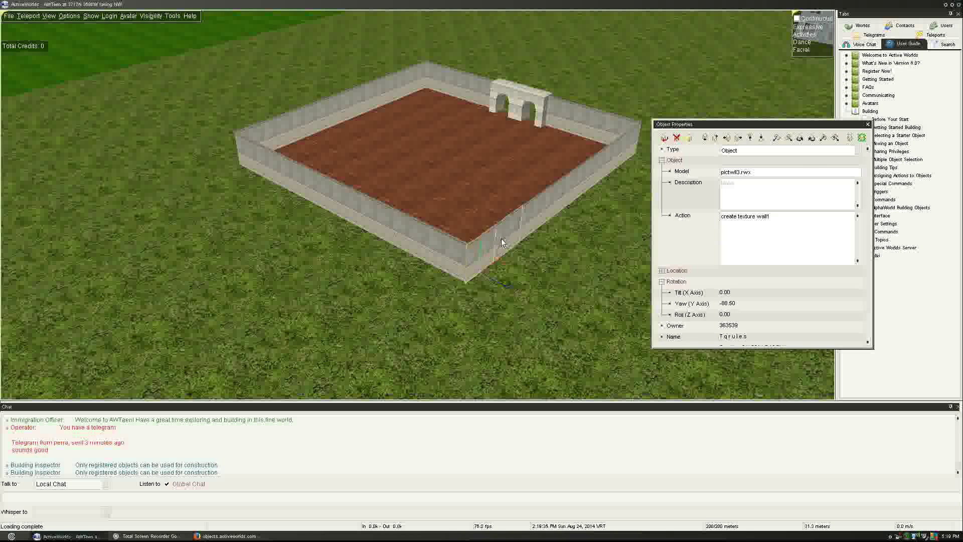
{"action": "left_click", "coordinate": [459, 253]}
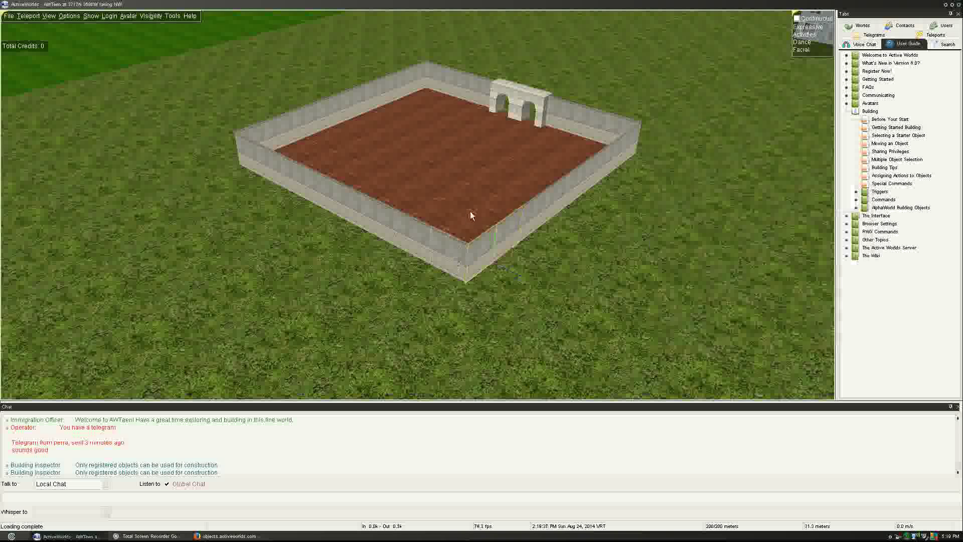
{"action": "key", "text": "Up"}
{"action": "key", "text": "Up"}
{"action": "key", "text": "Right"}
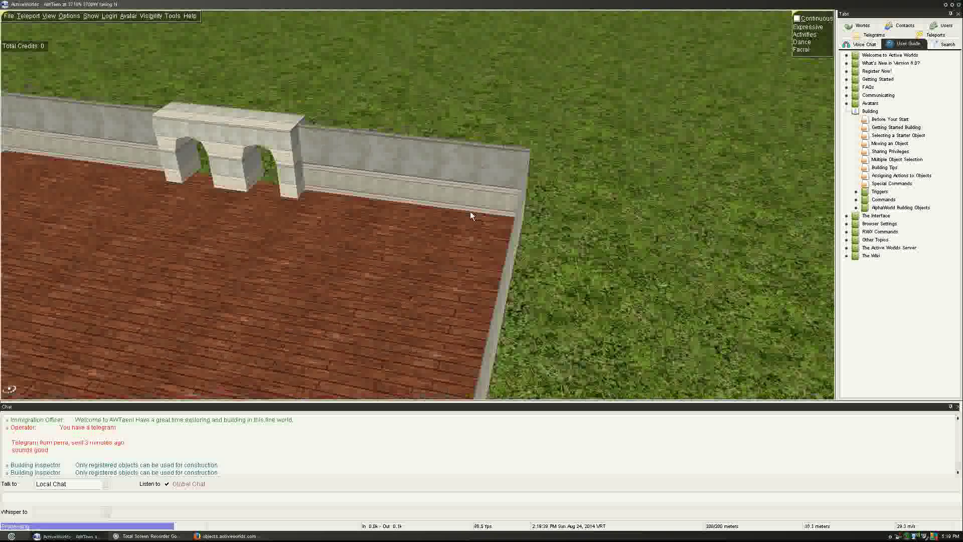
{"action": "key", "text": "Right"}
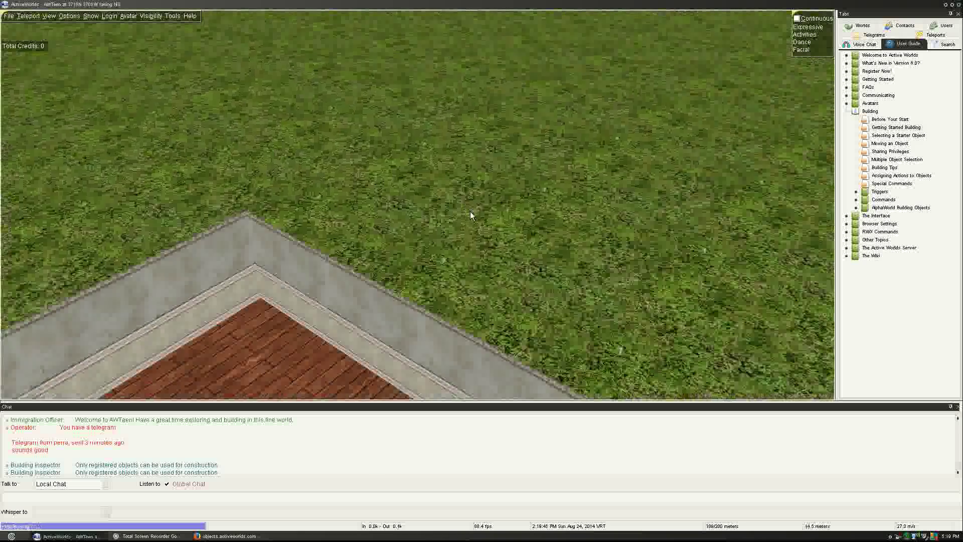
{"action": "key", "text": "Right"}
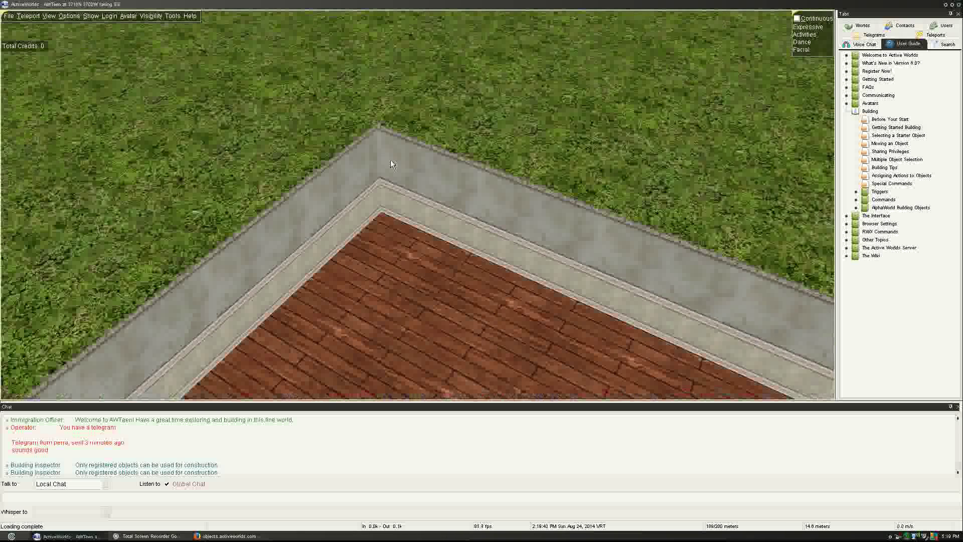
Select the wall panels and floor tiles at the room's corner
{"action": "left_click", "coordinate": [386, 159]}
{"action": "left_click", "coordinate": [405, 171]}
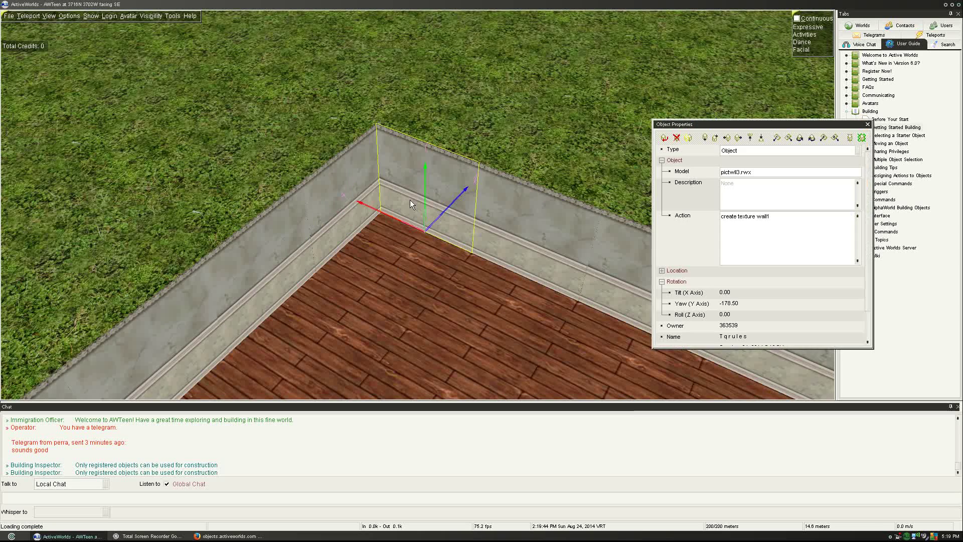
{"action": "left_click", "coordinate": [540, 188]}
{"action": "key", "text": "Left"}
{"action": "right_click", "coordinate": [400, 234]}
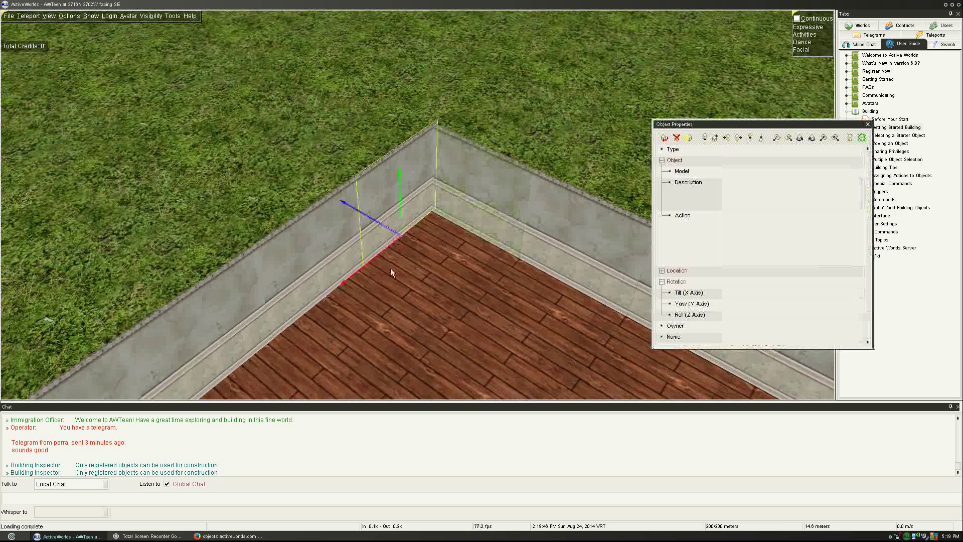
{"action": "right_click", "coordinate": [415, 267]}
{"action": "right_click", "coordinate": [387, 230], "text": "ctrl"}
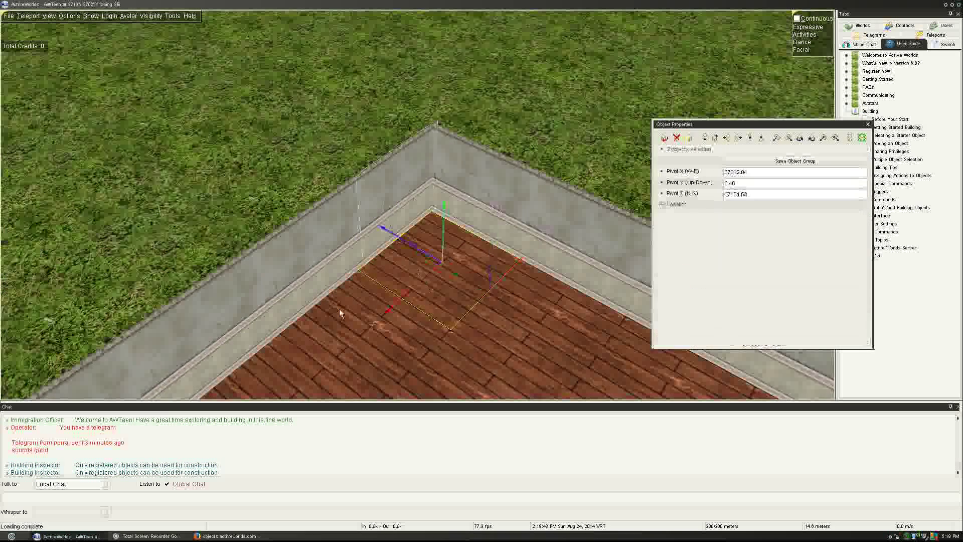
Select the row of floor tiles and wall panels along the side wall as one group, and release the selection
{"action": "left_click_drag", "start_coordinate": [339, 308], "coordinate": [257, 231]}
{"action": "right_click", "coordinate": [258, 230]}
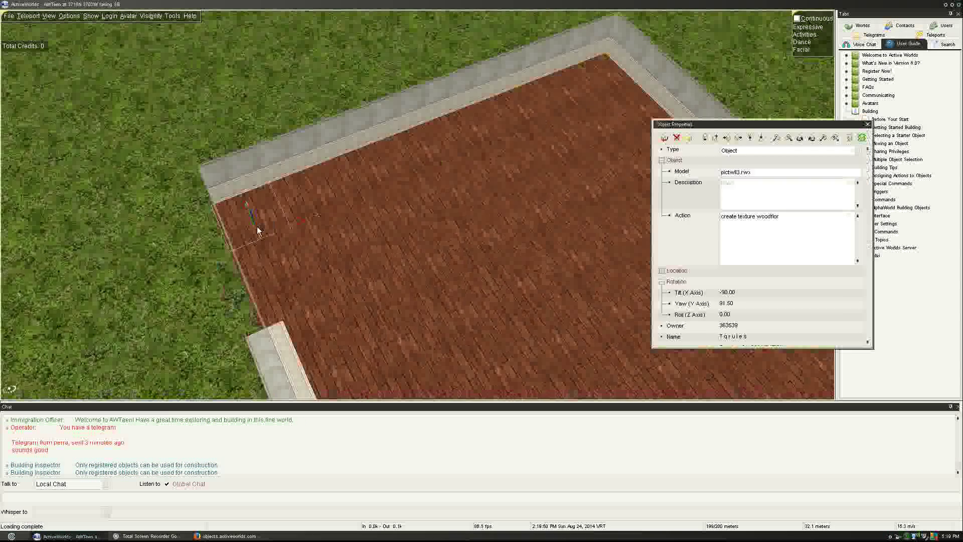
{"action": "right_click", "coordinate": [305, 231], "text": "ctrl"}
{"action": "right_click", "coordinate": [315, 201], "text": "ctrl"}
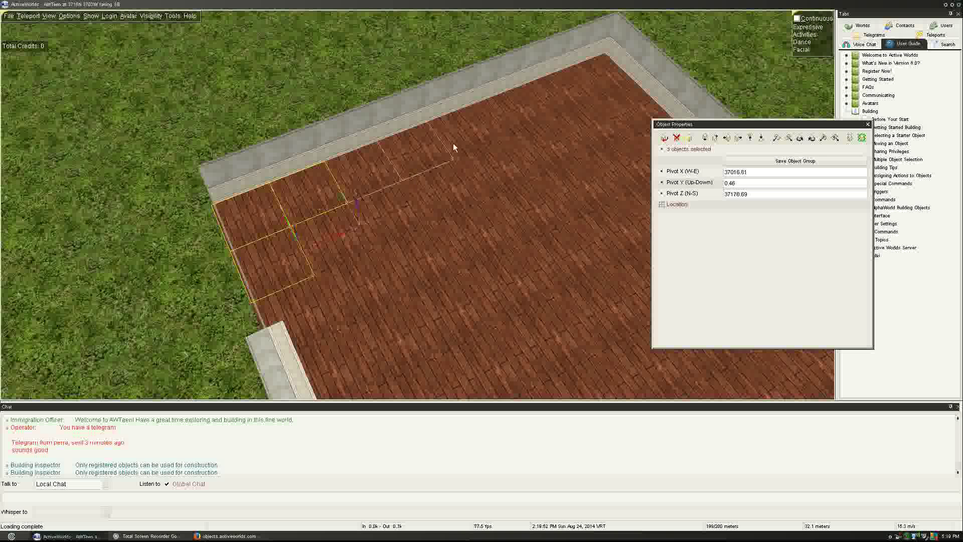
{"action": "mouse_move", "coordinate": [453, 143]}
{"action": "right_mouse_down", "text": "ctrl"}
{"action": "mouse_move", "coordinate": [469, 125]}
{"action": "mouse_move", "coordinate": [585, 90]}
{"action": "mouse_move", "coordinate": [590, 52]}
{"action": "mouse_move", "coordinate": [536, 53]}
{"action": "mouse_move", "coordinate": [504, 81]}
{"action": "right_mouse_up", "text": "ctrl"}
{"action": "right_click_drag", "start_coordinate": [327, 145], "coordinate": [253, 174], "text": "ctrl"}
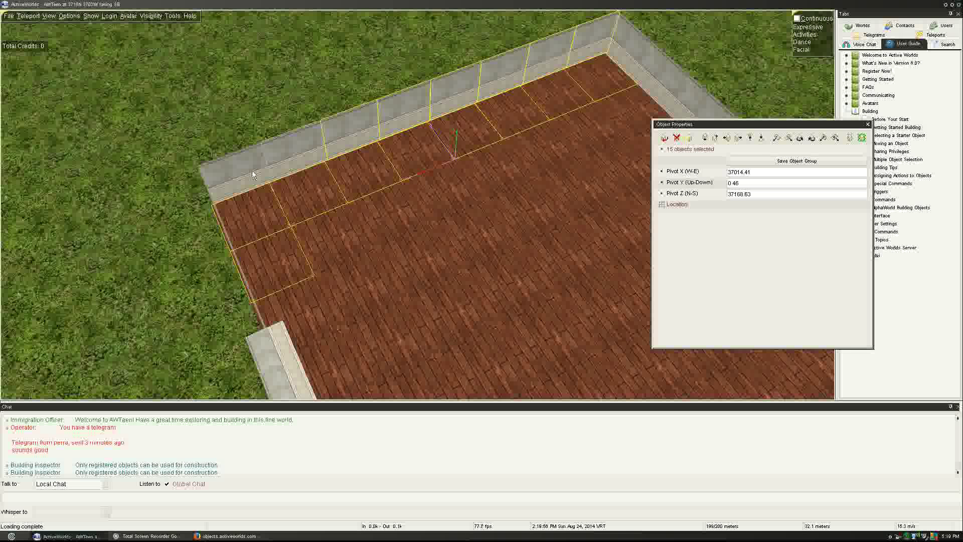
{"action": "right_click", "coordinate": [252, 170], "text": "ctrl"}
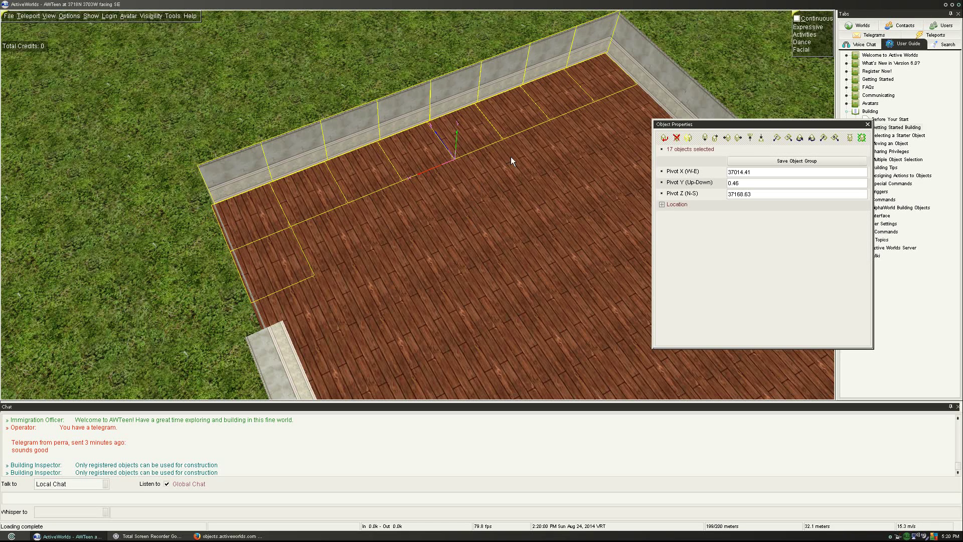
{"action": "left_click", "coordinate": [333, 247]}
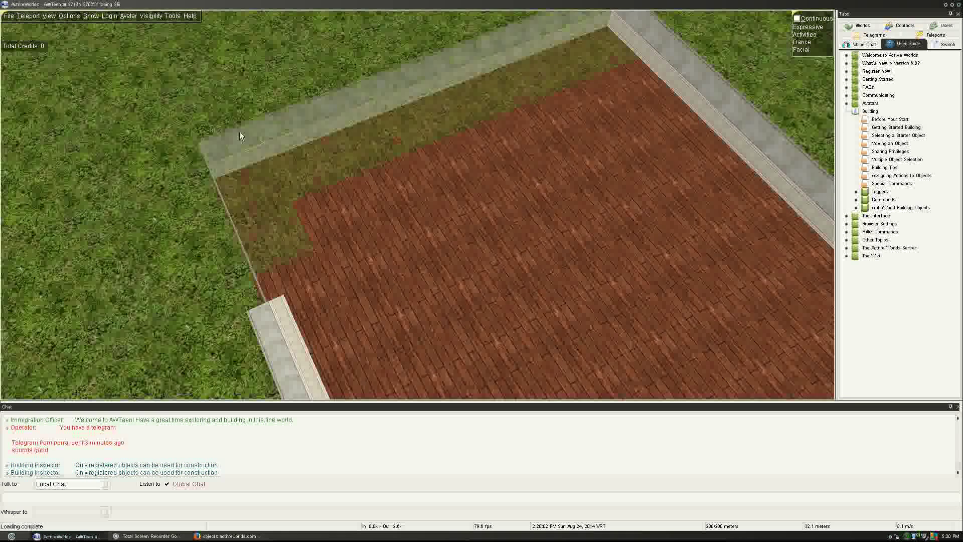
Select all eight panels of the side wall together and delete them
{"action": "right_click", "coordinate": [254, 140]}
{"action": "right_click", "coordinate": [305, 121], "text": "ctrl"}
{"action": "right_click", "coordinate": [417, 77], "text": "ctrl"}
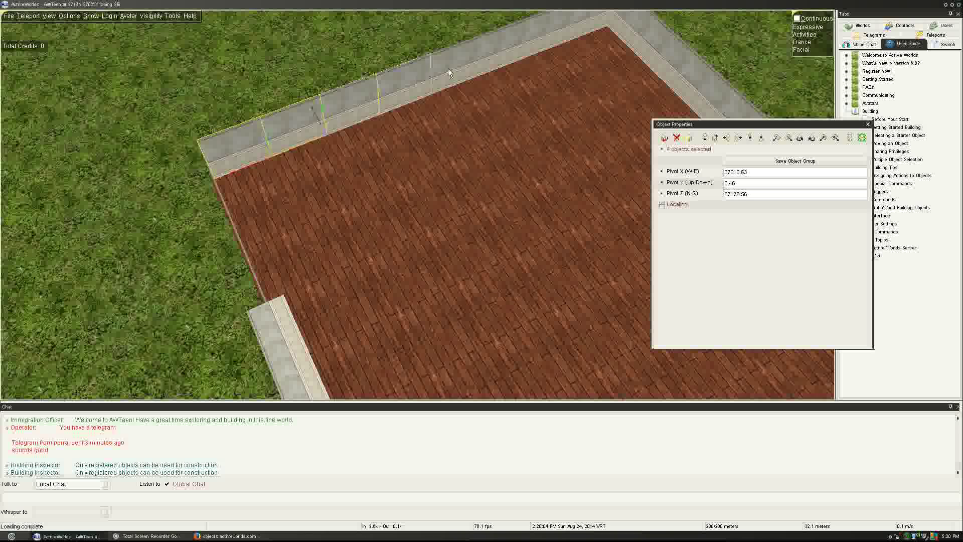
{"action": "right_click", "coordinate": [571, 27], "text": "ctrl"}
{"action": "right_click", "coordinate": [522, 41], "text": "ctrl"}
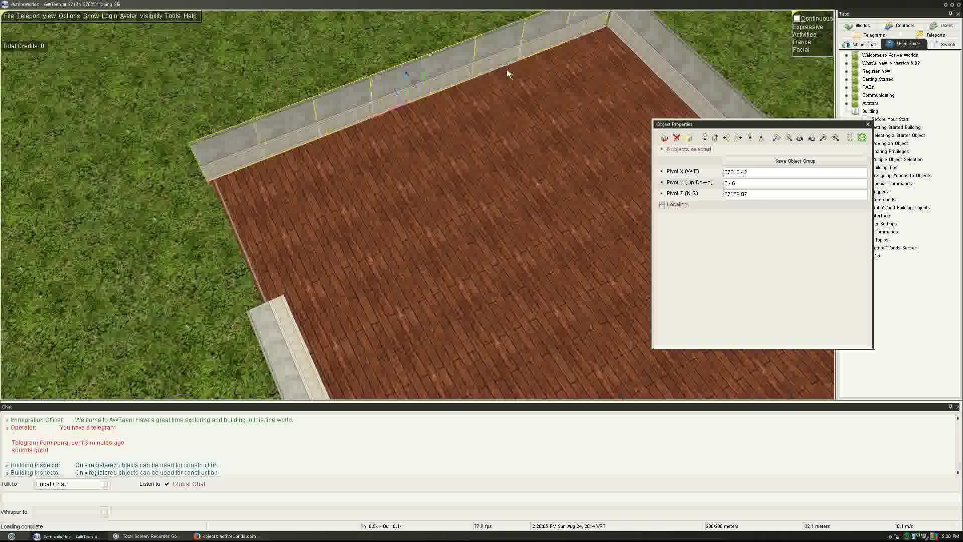
{"action": "key", "text": "Delete"}
Delete the three wall panels between the double arch and the room's corner
{"action": "key", "text": "Left"}
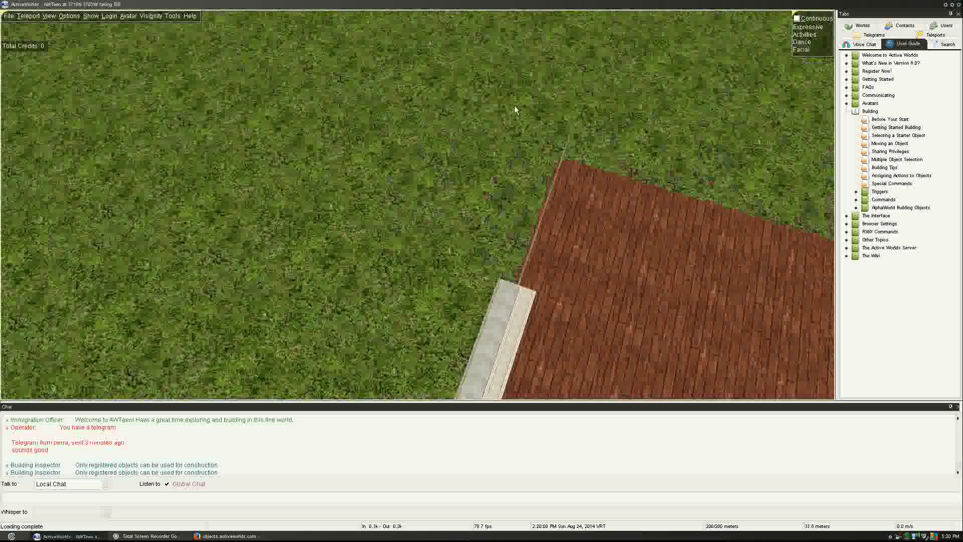
{"action": "key", "text": "Down"}
{"action": "key", "text": "Right"}
{"action": "key", "text": "Down"}
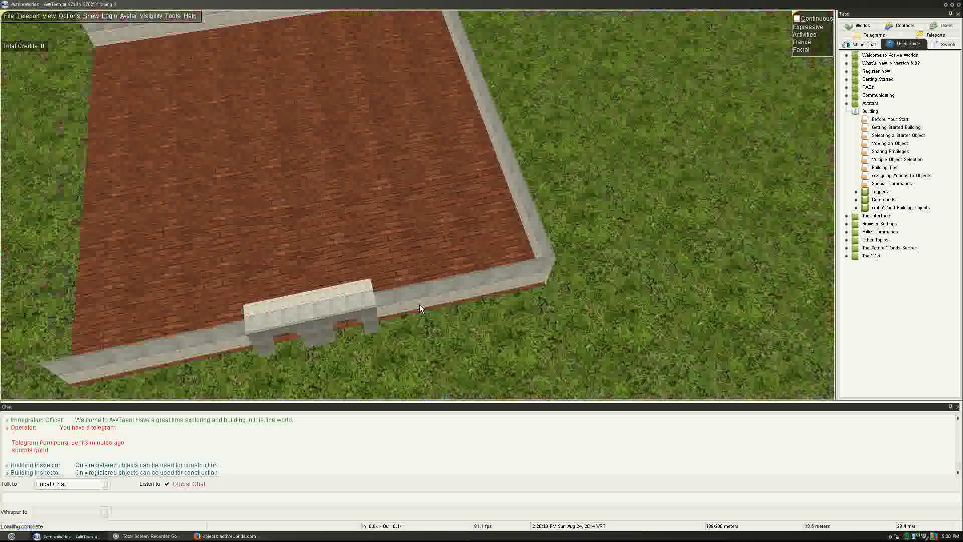
{"action": "right_click", "coordinate": [400, 288]}
{"action": "key", "text": "Delete"}
{"action": "right_click", "coordinate": [455, 266]}
{"action": "key", "text": "Delete"}
{"action": "right_click", "coordinate": [495, 255]}
{"action": "key", "text": "Delete"}
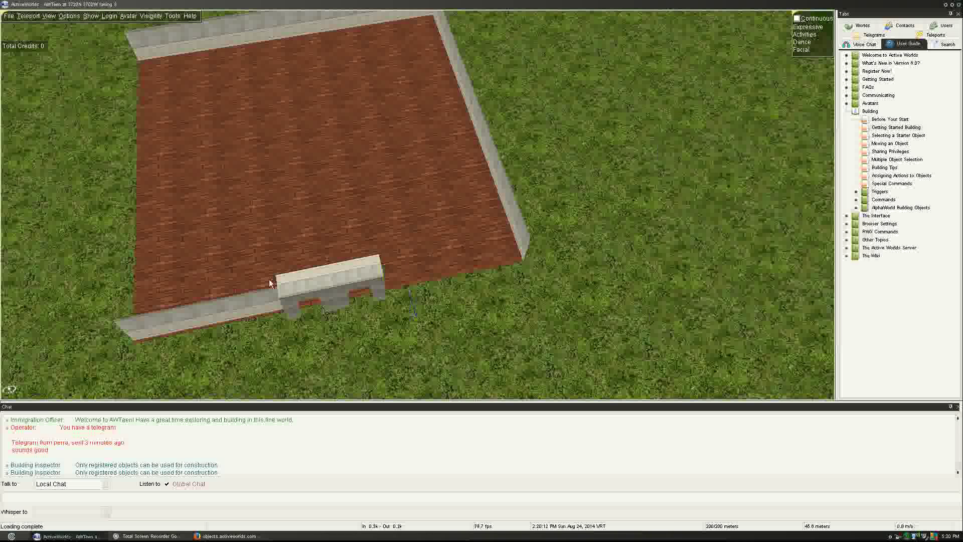
Delete the double arch and the remaining wall panels on its other side
{"action": "right_click", "coordinate": [342, 274]}
{"action": "key", "text": "Delete"}
{"action": "right_click", "coordinate": [266, 298]}
{"action": "key", "text": "Delete"}
{"action": "right_click", "coordinate": [208, 314]}
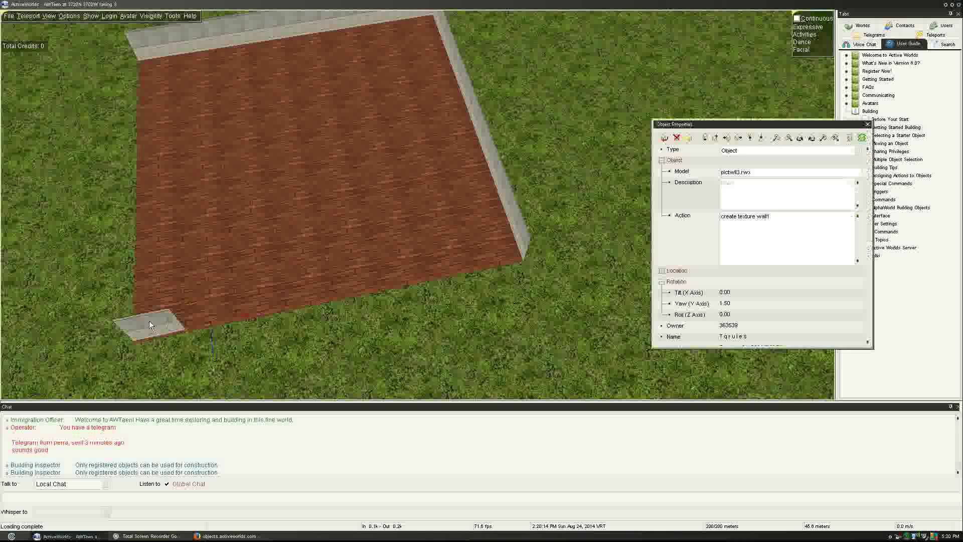
{"action": "key", "text": "Delete"}
Select all eight panels of the wall opposite the removed arches and duplicate them as a group
{"action": "right_click", "coordinate": [217, 35]}
{"action": "right_click", "coordinate": [218, 37], "text": "ctrl"}
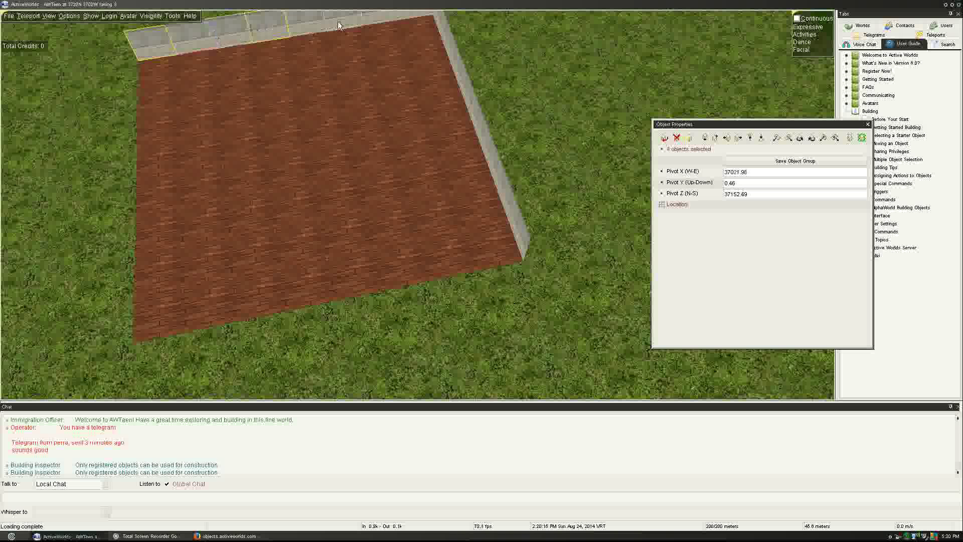
{"action": "right_click", "coordinate": [423, 19], "text": "ctrl"}
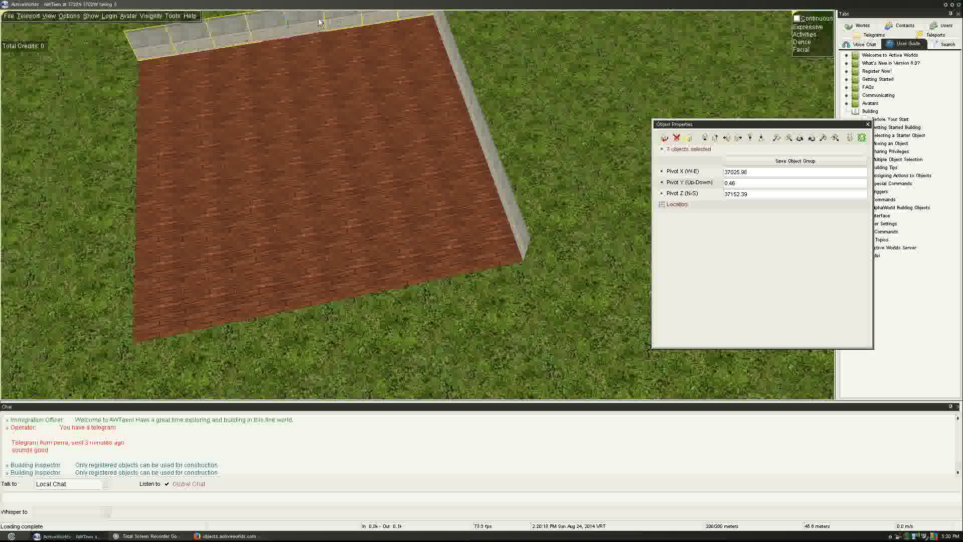
{"action": "right_click", "coordinate": [335, 40], "text": "ctrl"}
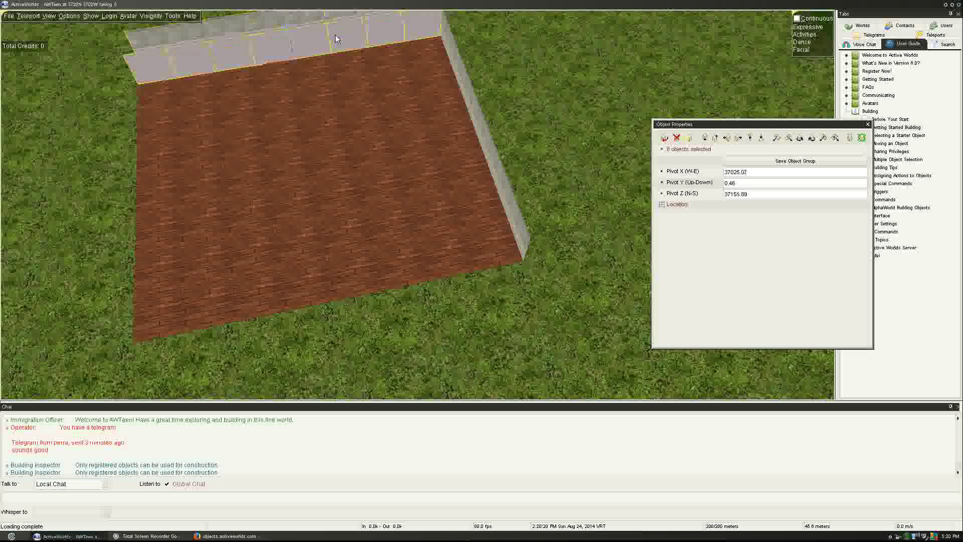
Move the duplicated wall across the floor to the open edge where the arches stood and align it with the edge
{"action": "key", "text": "Down"}
{"action": "key", "text": "Down"}
{"action": "key", "text": "Down"}
{"action": "key", "text": "Down"}
{"action": "key", "text": "Down"}
{"action": "key", "text": "Down"}
{"action": "key", "text": "Down"}
{"action": "key", "text": "Down"}
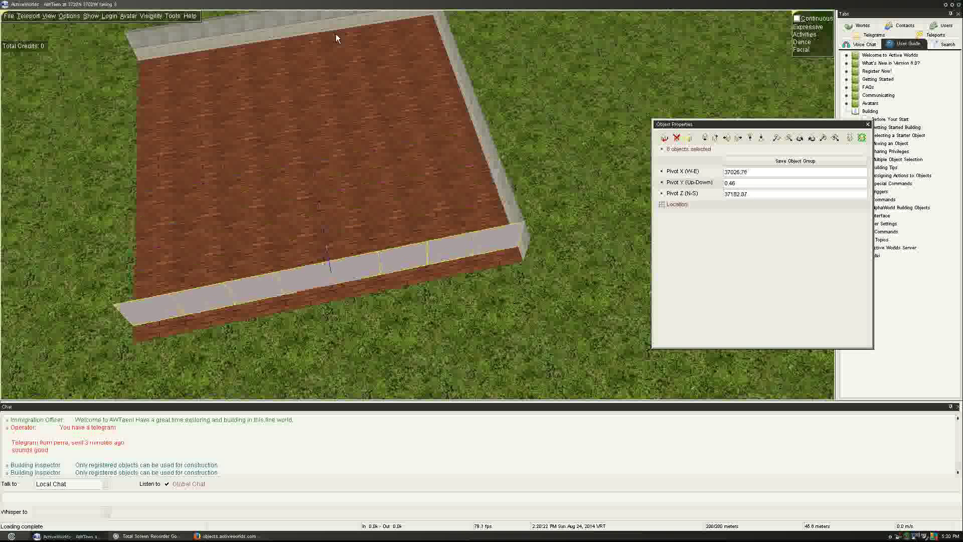
{"action": "key", "text": "Down"}
{"action": "key", "text": "Down"}
{"action": "key", "text": "Down"}
{"action": "key", "text": "Up"}
{"action": "key", "text": "Up"}
{"action": "key", "text": "Up"}
{"action": "key", "text": "Up"}
{"action": "key", "text": "Up"}
{"action": "key", "text": "Up"}
{"action": "key", "text": "Up"}
{"action": "key", "text": "Up"}
{"action": "key", "text": "Up"}
{"action": "key", "text": "Up"}
{"action": "key", "text": "Up"}
{"action": "key", "text": "Up"}
{"action": "key", "text": "Up"}
{"action": "key", "text": "Up"}
{"action": "key", "text": "Up"}
{"action": "key", "text": "Up"}
{"action": "key", "text": "Up"}
{"action": "key", "text": "Up"}
{"action": "key", "text": "Up"}
{"action": "key", "text": "Up"}
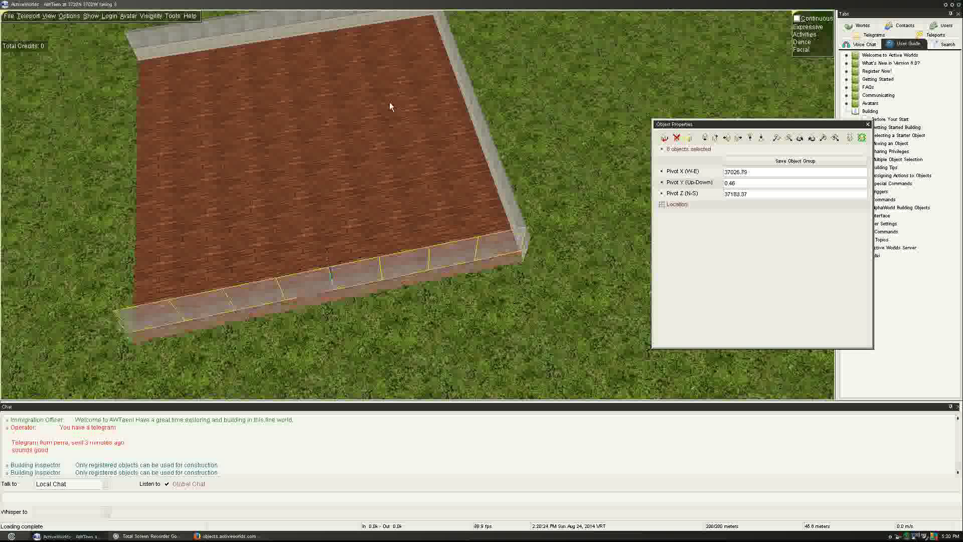
Duplicate the eight-panel wall again and rotate the copy a quarter turn
{"action": "key", "text": "Page_Down"}
{"action": "key", "text": "Page_Down"}
{"action": "key", "text": "Page_Down"}
{"action": "key", "text": "Page_Down"}
{"action": "key", "text": "Page_Down"}
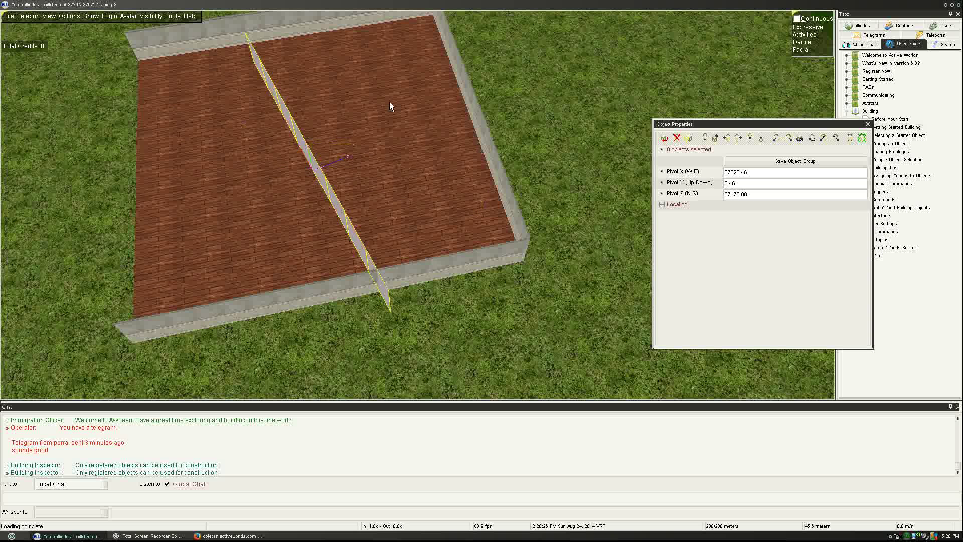
Move the rotated wall copy onto the floor's remaining open side so that it closes the room
{"action": "key", "text": "Up"}
{"action": "key", "text": "Up"}
{"action": "key", "text": "Up"}
{"action": "key", "text": "Up"}
{"action": "key", "text": "Up"}
{"action": "key", "text": "Up"}
{"action": "key", "text": "Left"}
{"action": "key", "text": "Left"}
{"action": "key", "text": "Left"}
{"action": "key", "text": "Left"}
{"action": "key", "text": "Left"}
{"action": "key", "text": "Left"}
{"action": "key", "text": "Left"}
{"action": "key", "text": "Left"}
{"action": "key", "text": "Left"}
{"action": "key", "text": "Left"}
{"action": "key", "text": "Left"}
{"action": "key", "text": "Left"}
{"action": "key", "text": "Left"}
{"action": "key", "text": "Left"}
{"action": "key", "text": "Left"}
{"action": "key", "text": "Left"}
{"action": "key", "text": "Left"}
{"action": "key", "text": "Left"}
{"action": "key", "text": "Left"}
{"action": "key", "text": "Left"}
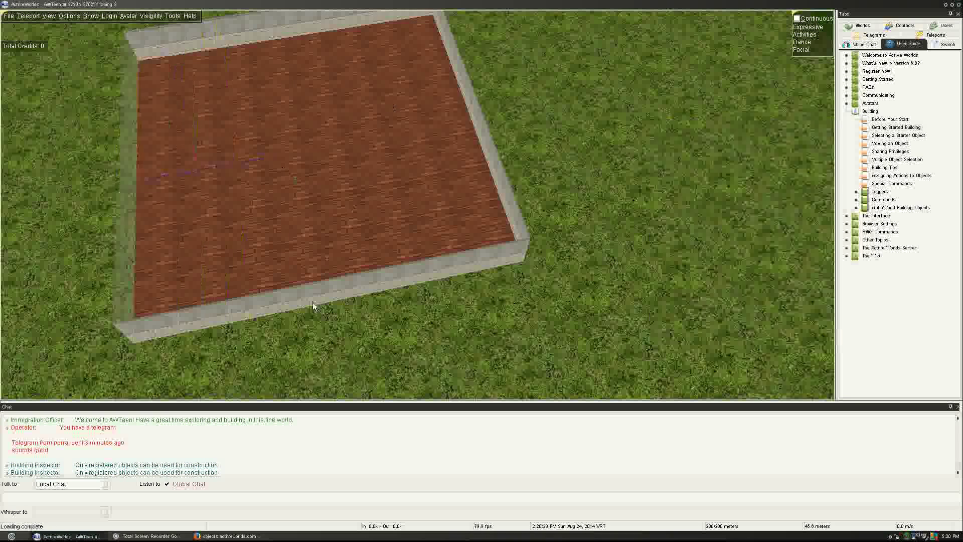
Change the model of a middle panel in the near wall to arch01.rwx
{"action": "left_click", "coordinate": [344, 290]}
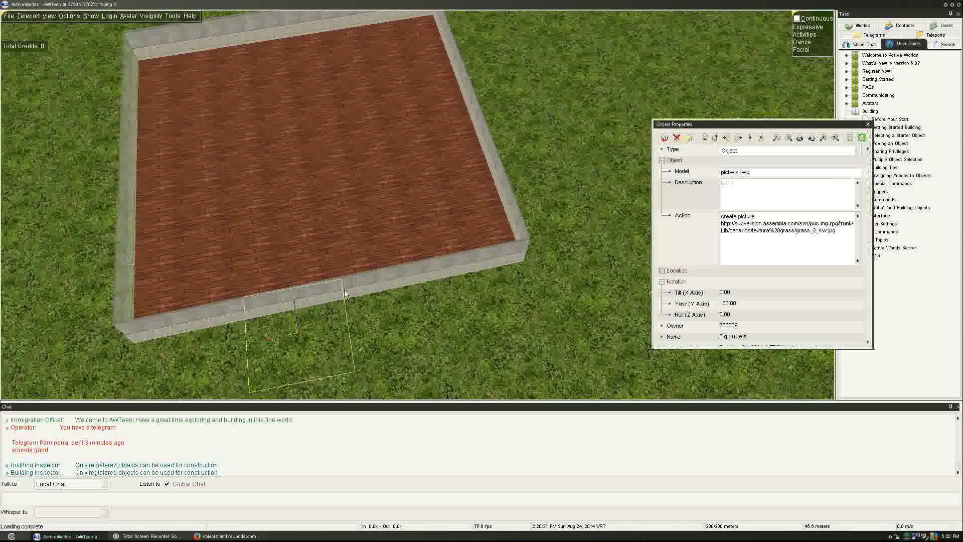
{"action": "double_click", "coordinate": [734, 172]}
{"action": "type", "text": "arch"}
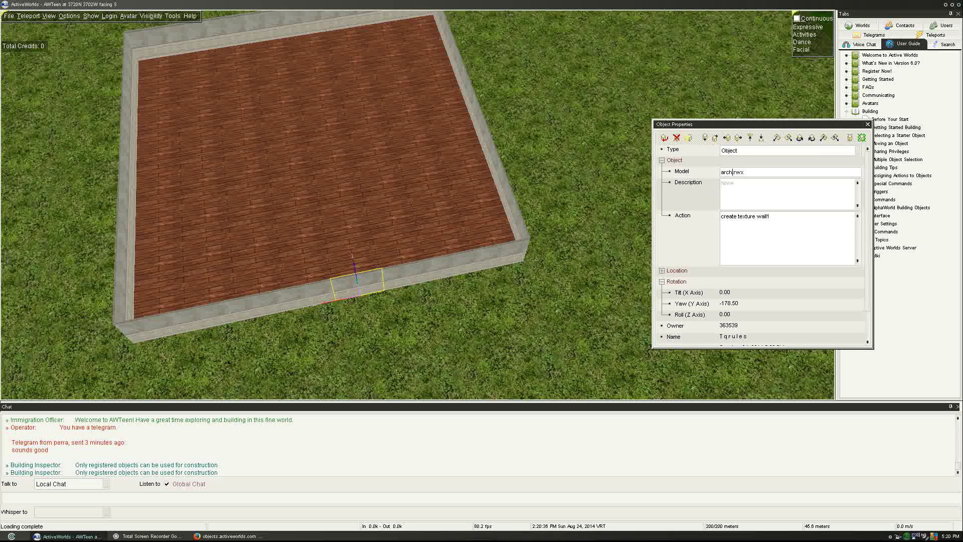
{"action": "key", "text": "Return"}
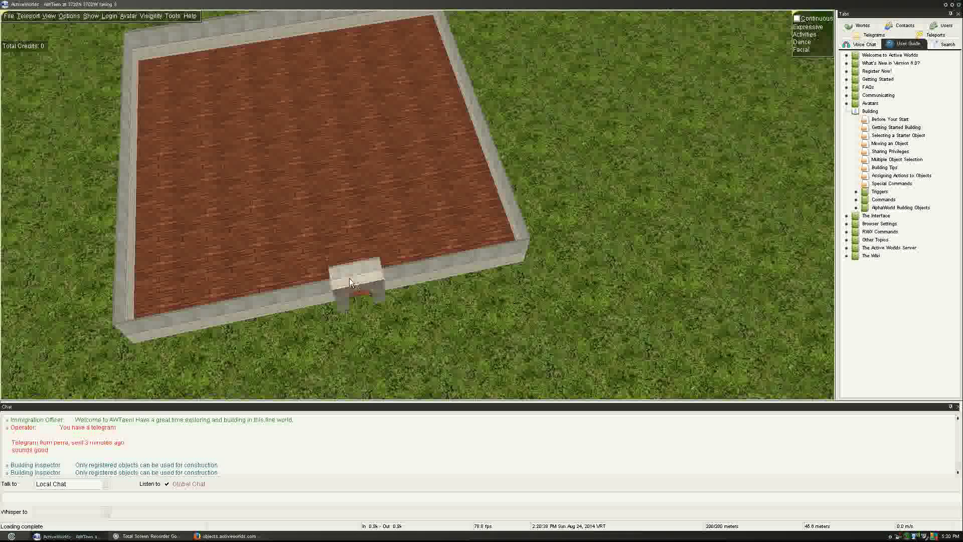
Delete the wall panel beside the new arch and select the arch
{"action": "left_click", "coordinate": [326, 294]}
{"action": "key", "text": "Delete"}
{"action": "left_click", "coordinate": [354, 282]}
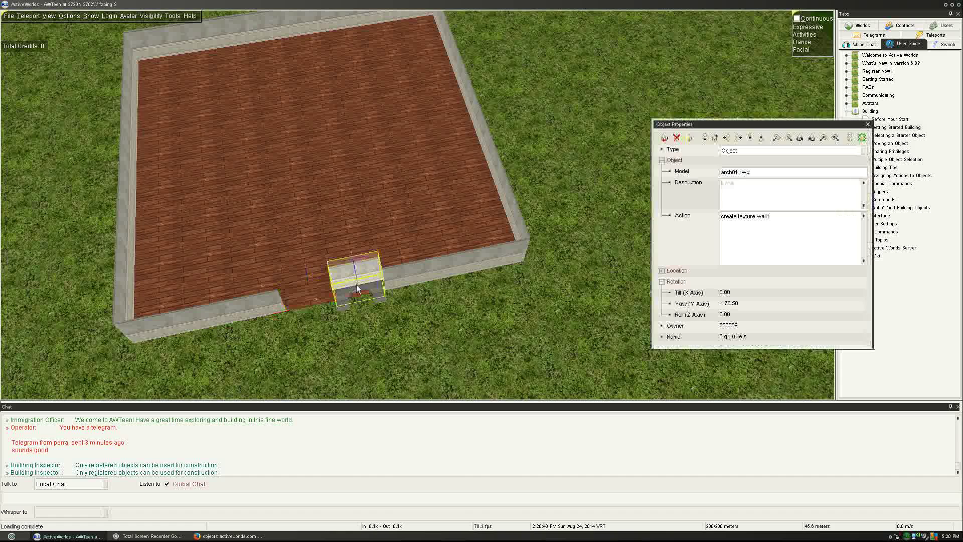
Duplicate the arch and move the copy into the gap beside it to complete the double doorway
{"action": "key", "text": "Insert"}
{"action": "key", "text": "Left"}
{"action": "left_click", "coordinate": [433, 247]}
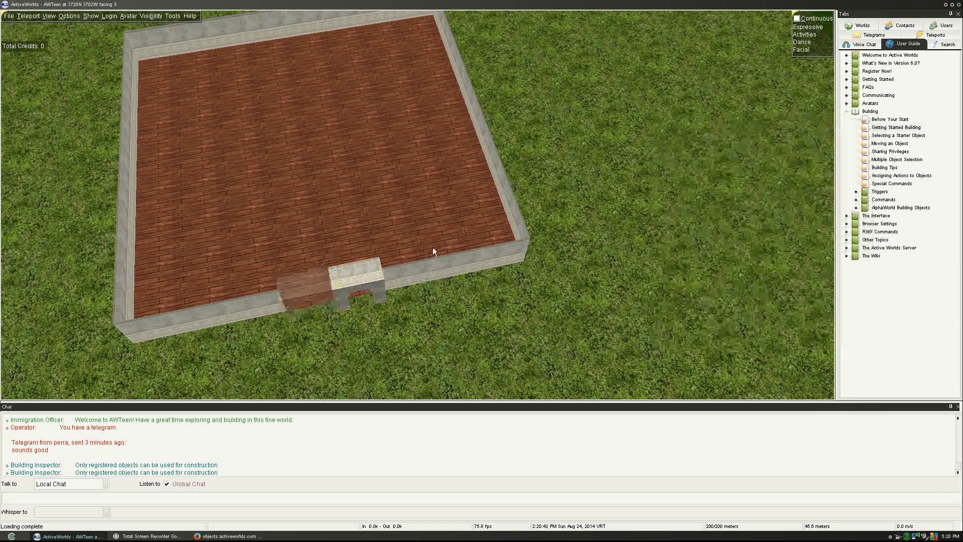
Select the near-wall panels on one side of the arches together with all panels of the adjoining side wall
{"action": "key", "text": "Left"}
{"action": "key", "text": "Left"}
{"action": "key", "text": "Right"}
{"action": "key", "text": "Page_Up"}
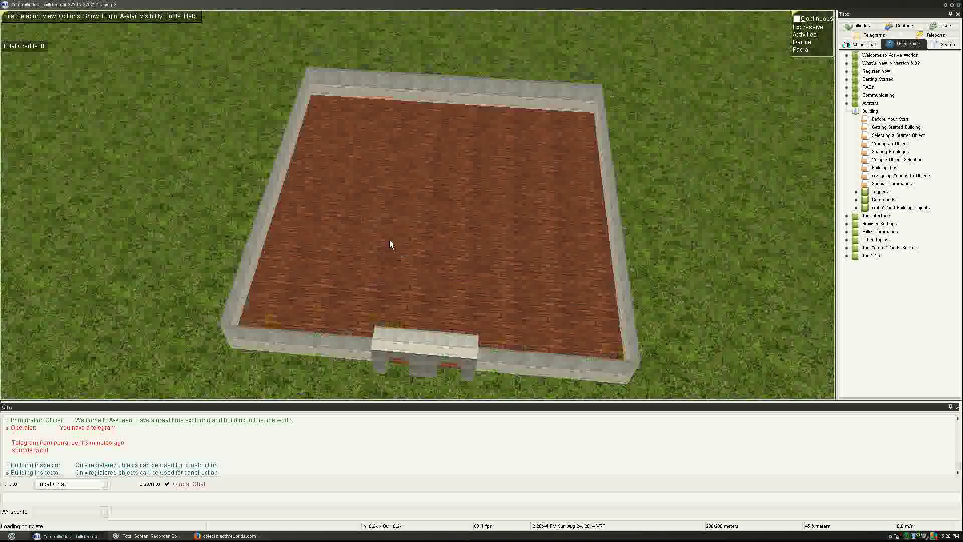
{"action": "key", "text": "Page_Down"}
{"action": "key", "text": "Right"}
{"action": "key", "text": "Down"}
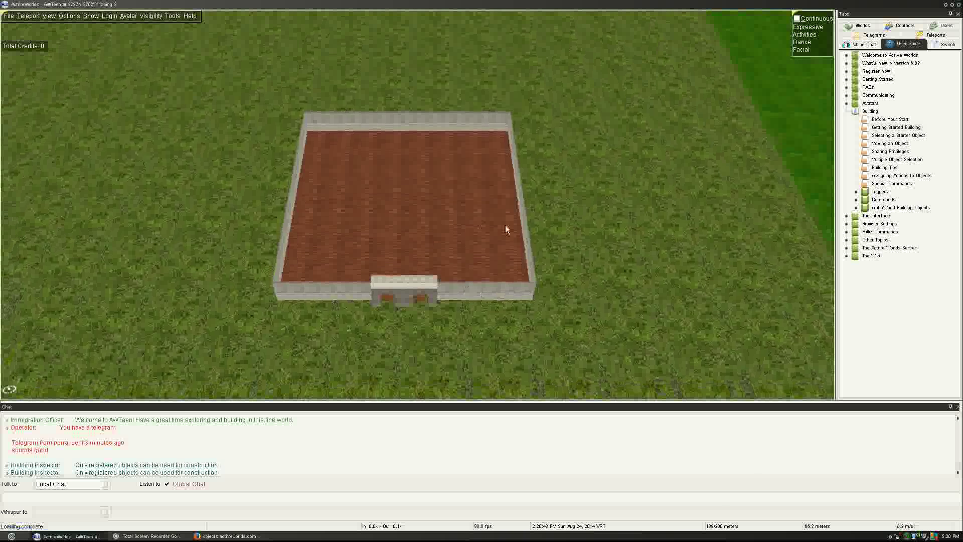
{"action": "left_click", "coordinate": [461, 165]}
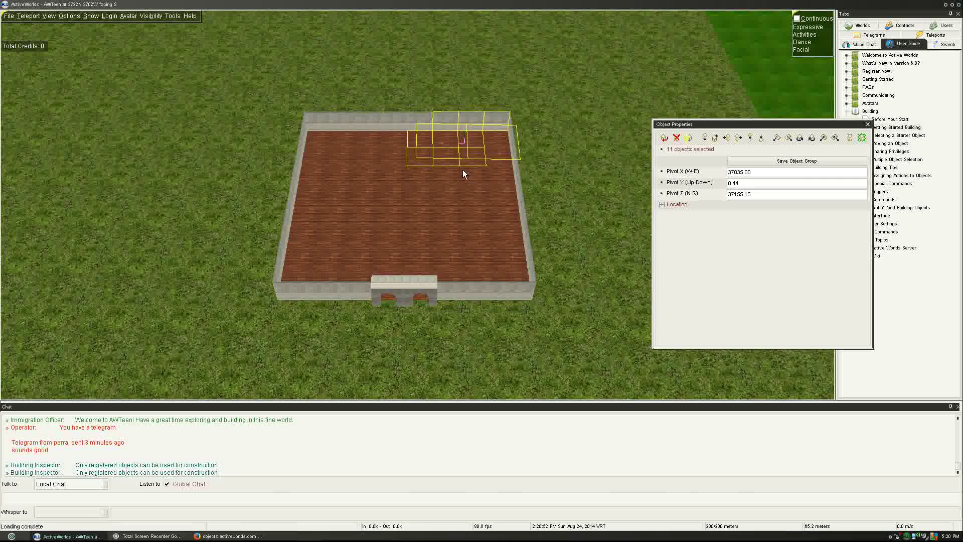
{"action": "left_click", "coordinate": [537, 137]}
{"action": "left_click", "coordinate": [520, 292]}
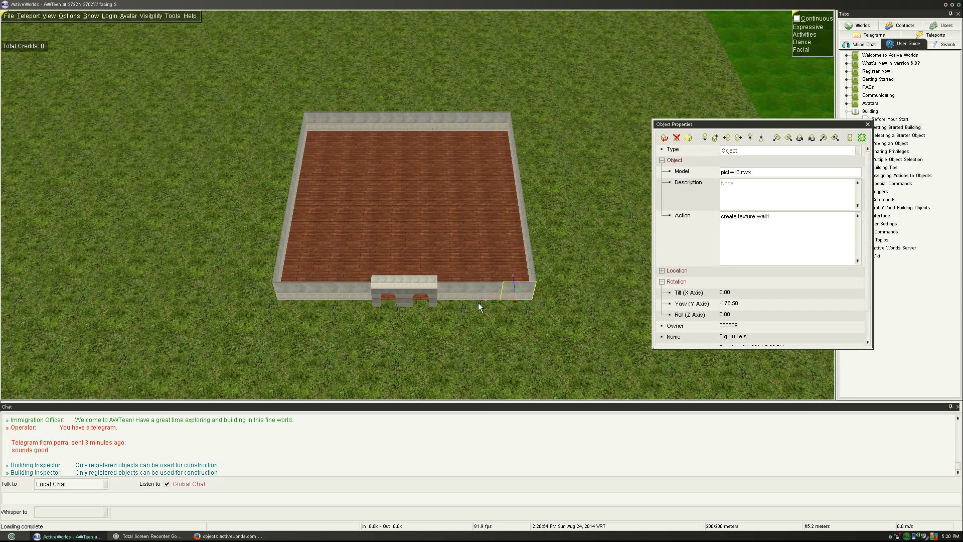
{"action": "left_click", "coordinate": [531, 260], "text": "ctrl"}
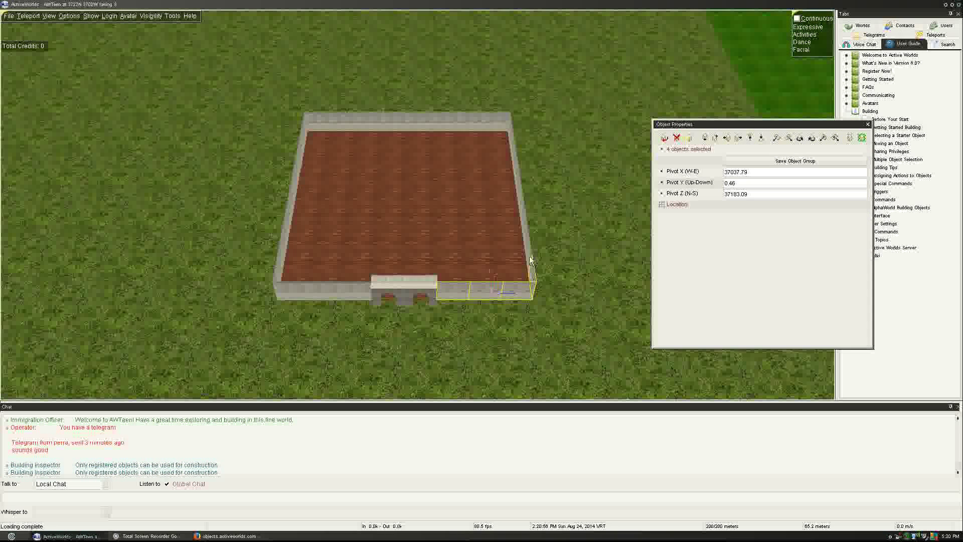
{"action": "left_click", "coordinate": [525, 223], "text": "ctrl"}
{"action": "left_click", "coordinate": [520, 199], "text": "ctrl"}
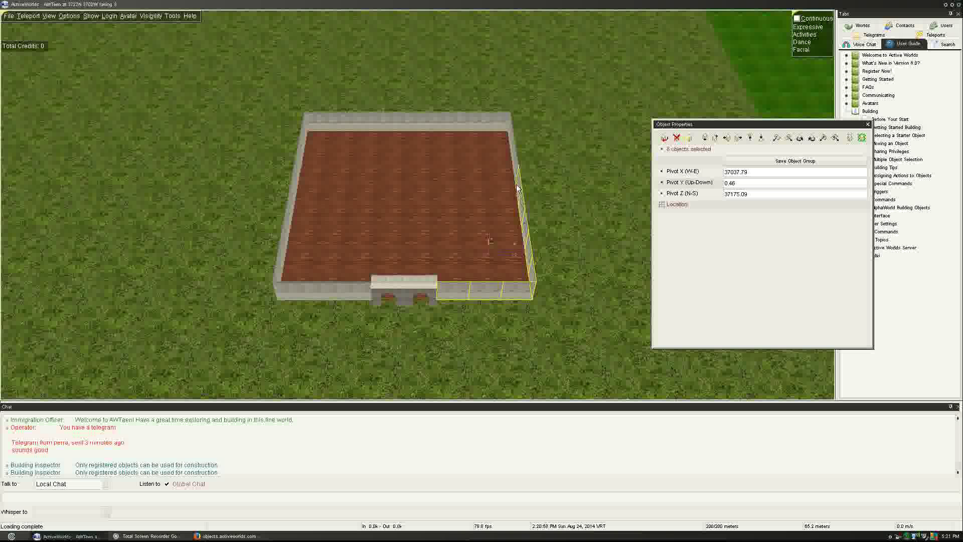
{"action": "left_click", "coordinate": [514, 150], "text": "ctrl"}
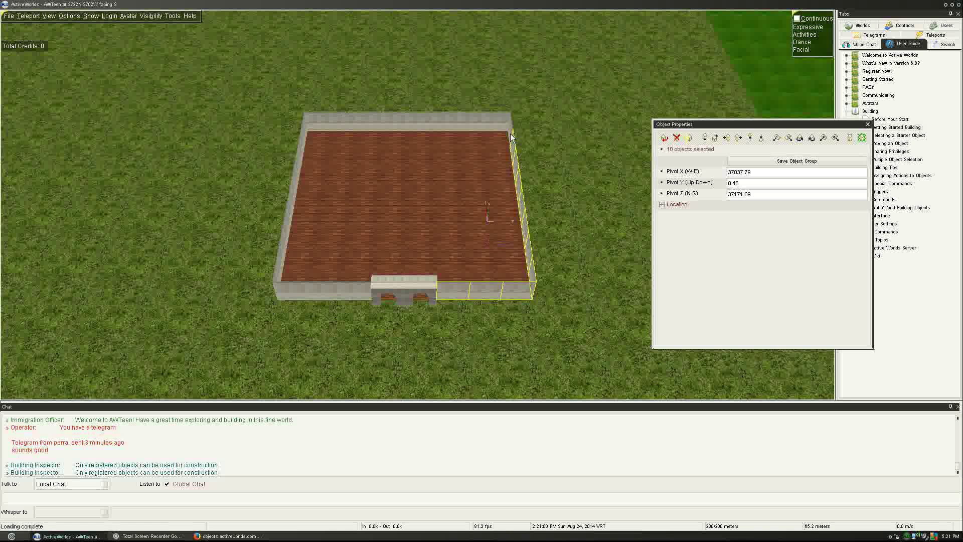
{"action": "left_click", "coordinate": [510, 134], "text": "ctrl"}
Add the far wall's panels to the selection
{"action": "left_click", "coordinate": [502, 123], "text": "ctrl"}
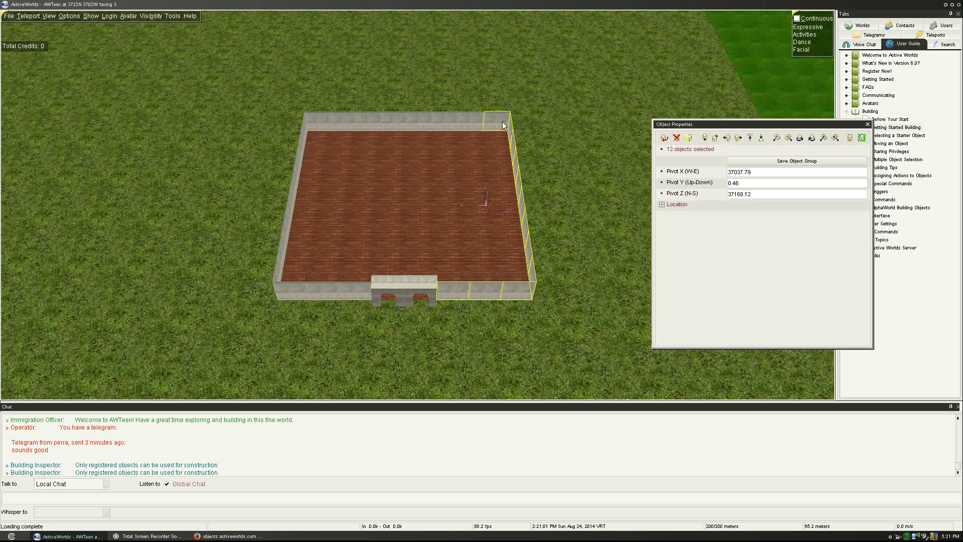
{"action": "left_click", "coordinate": [437, 120], "text": "ctrl"}
{"action": "left_click", "coordinate": [393, 122], "text": "ctrl"}
{"action": "left_click", "coordinate": [368, 122], "text": "ctrl"}
{"action": "left_click", "coordinate": [334, 124], "text": "ctrl"}
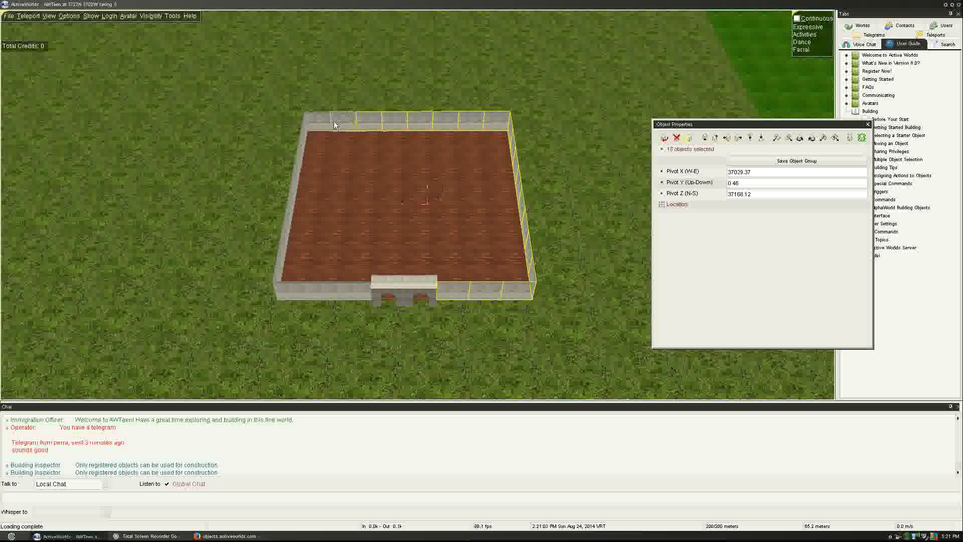
Add the other side wall and the near-wall panels on the other side of the arches to the selection
{"action": "left_click", "coordinate": [308, 131], "text": "ctrl"}
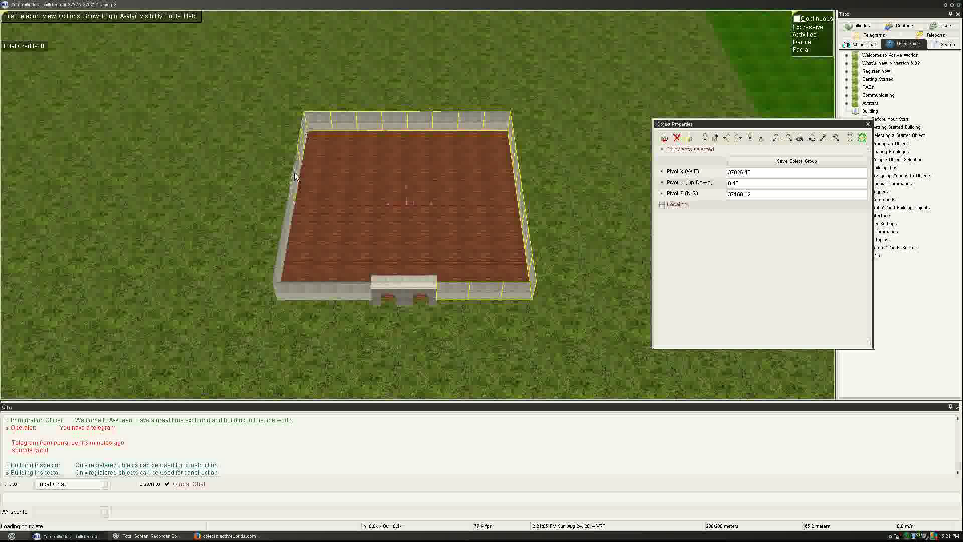
{"action": "left_click", "coordinate": [296, 174], "text": "ctrl"}
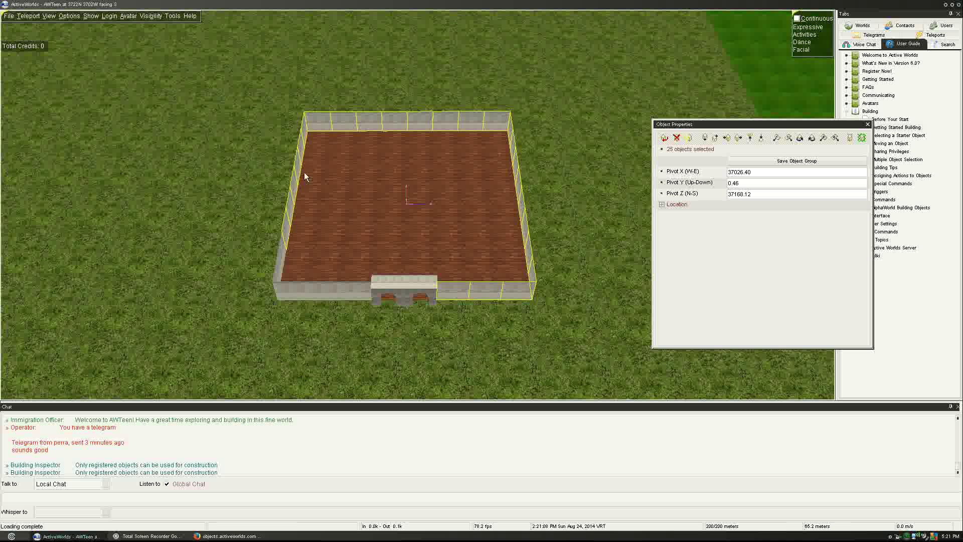
{"action": "left_click", "coordinate": [282, 257], "text": "ctrl"}
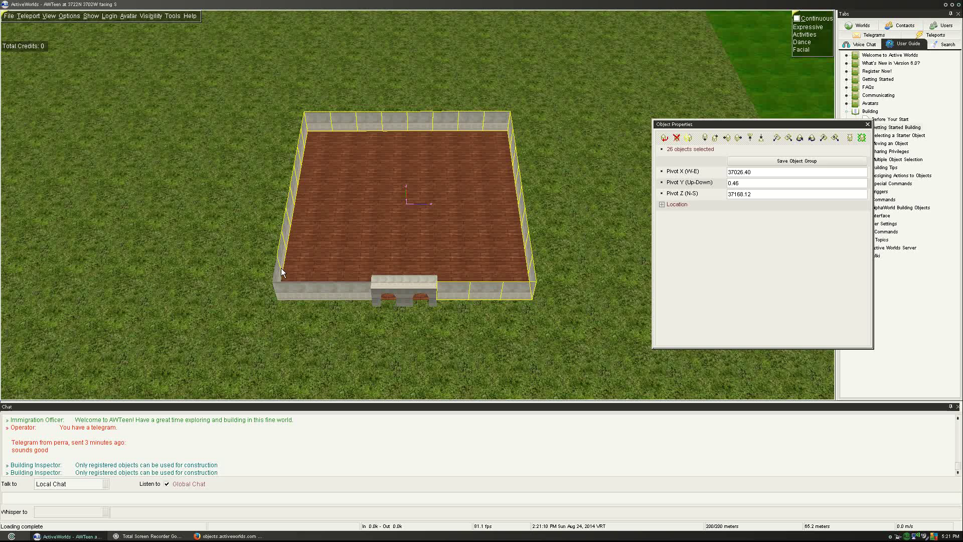
{"action": "left_click", "coordinate": [282, 285], "text": "ctrl"}
{"action": "left_click", "coordinate": [296, 292], "text": "ctrl"}
{"action": "left_click", "coordinate": [325, 292], "text": "ctrl"}
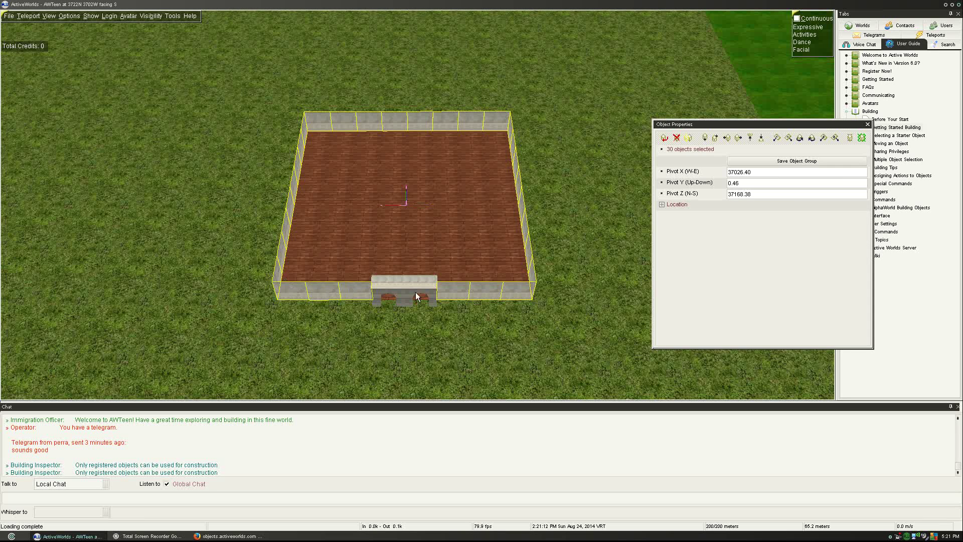
Duplicate the selected wall panels and raise the copy to form a second row on top of the first
{"action": "key", "text": "Insert"}
{"action": "key", "text": "KP_Add"}
{"action": "key", "text": "KP_Add"}
{"action": "key", "text": "KP_Add"}
{"action": "key", "text": "KP_Add"}
{"action": "key", "text": "KP_Add"}
{"action": "key", "text": "KP_Add"}
{"action": "key", "text": "KP_Add"}
{"action": "key", "text": "KP_Add"}
{"action": "key", "text": "KP_Add"}
{"action": "key", "text": "KP_Add"}
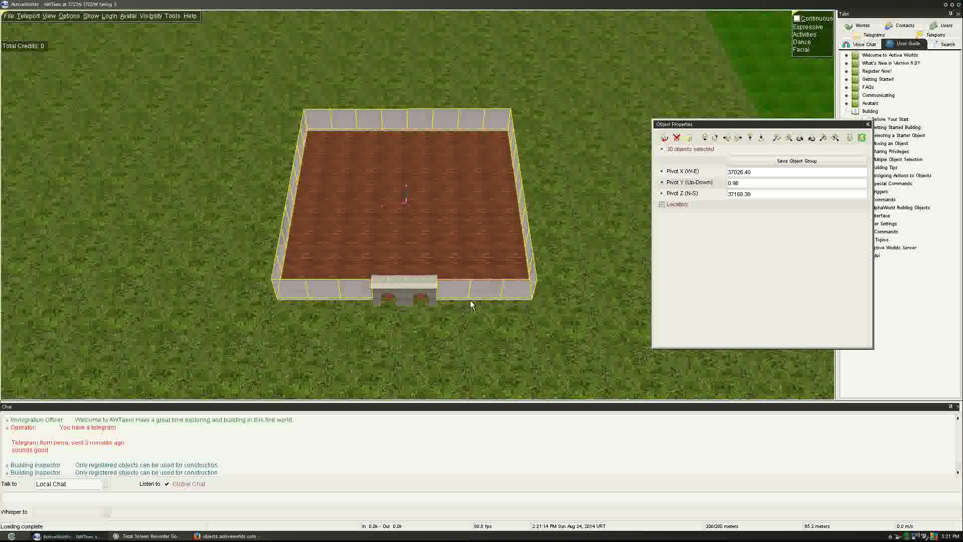
{"action": "key", "text": "KP_Subtract"}
{"action": "key", "text": "KP_Subtract"}
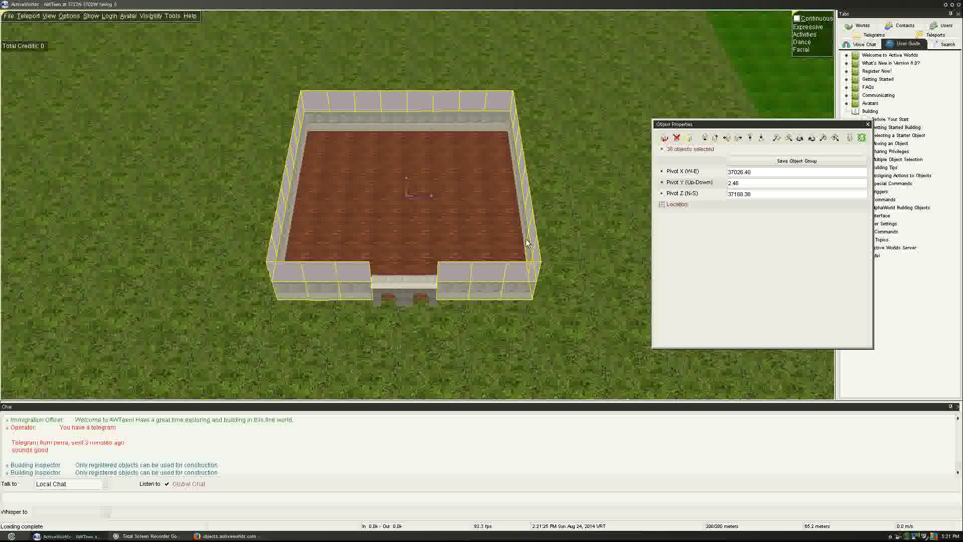
Add the lower-row panels of one side wall and the far wall to the selected upper row
{"action": "left_click", "coordinate": [517, 193], "text": "ctrl"}
{"action": "left_click", "coordinate": [511, 146], "text": "ctrl"}
{"action": "left_click", "coordinate": [517, 130], "text": "ctrl"}
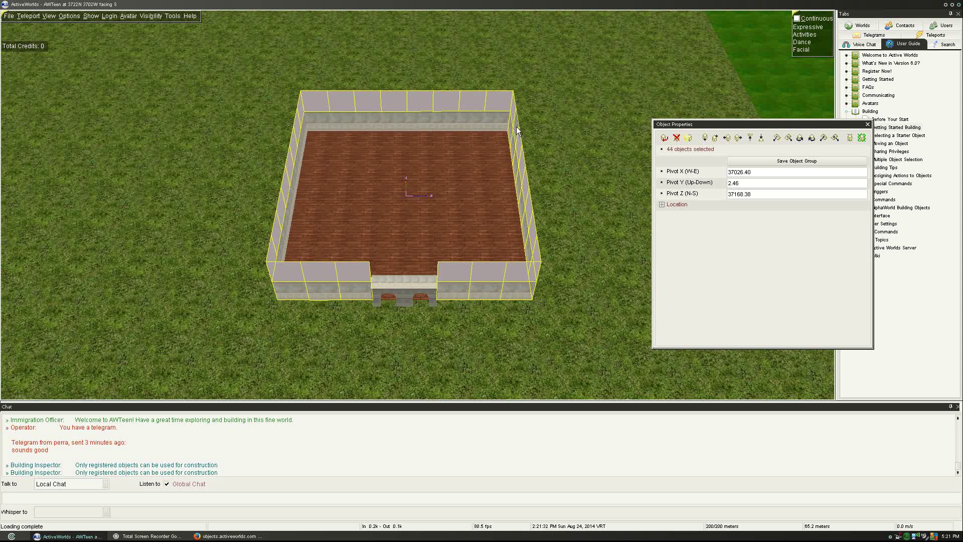
{"action": "left_click", "coordinate": [419, 129], "text": "ctrl"}
{"action": "left_click", "coordinate": [362, 122], "text": "ctrl"}
{"action": "left_click", "coordinate": [332, 119], "text": "ctrl"}
{"action": "left_click", "coordinate": [319, 121], "text": "ctrl"}
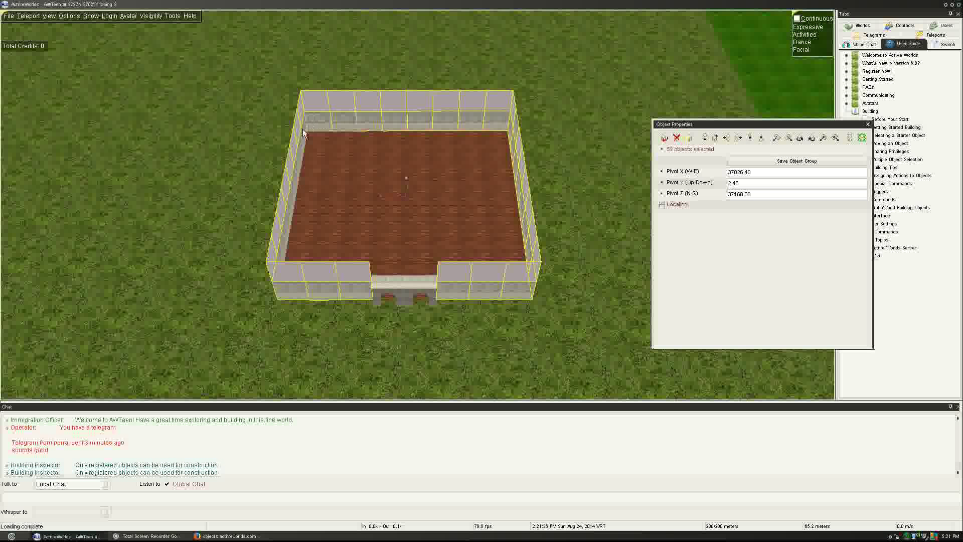
Add the lower-row panels of the remaining side wall so that both wall rows are selected
{"action": "left_click", "coordinate": [305, 131], "text": "ctrl"}
{"action": "left_click", "coordinate": [302, 161], "text": "ctrl"}
{"action": "left_click", "coordinate": [299, 171], "text": "ctrl"}
{"action": "left_click", "coordinate": [294, 193], "text": "ctrl"}
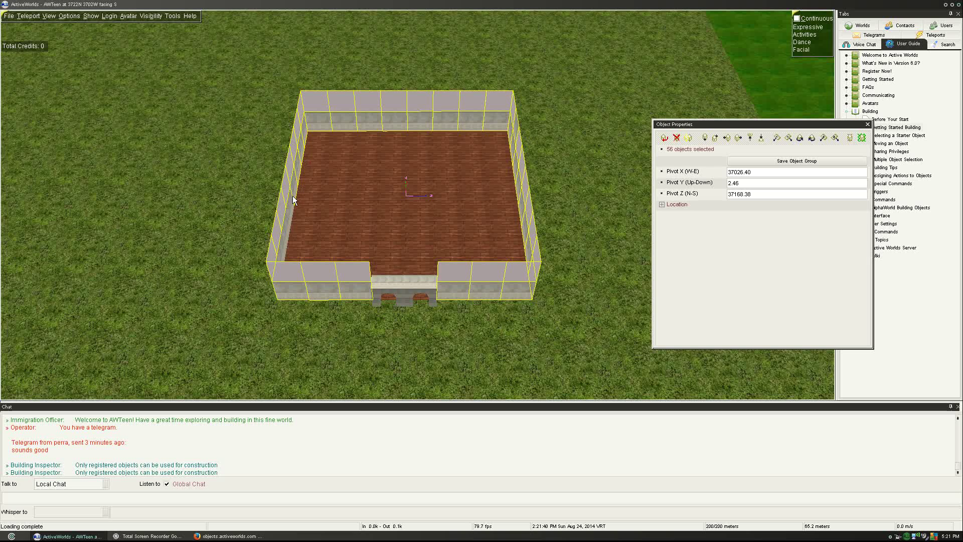
{"action": "left_click", "coordinate": [290, 219], "text": "ctrl"}
{"action": "left_click", "coordinate": [286, 238], "text": "ctrl"}
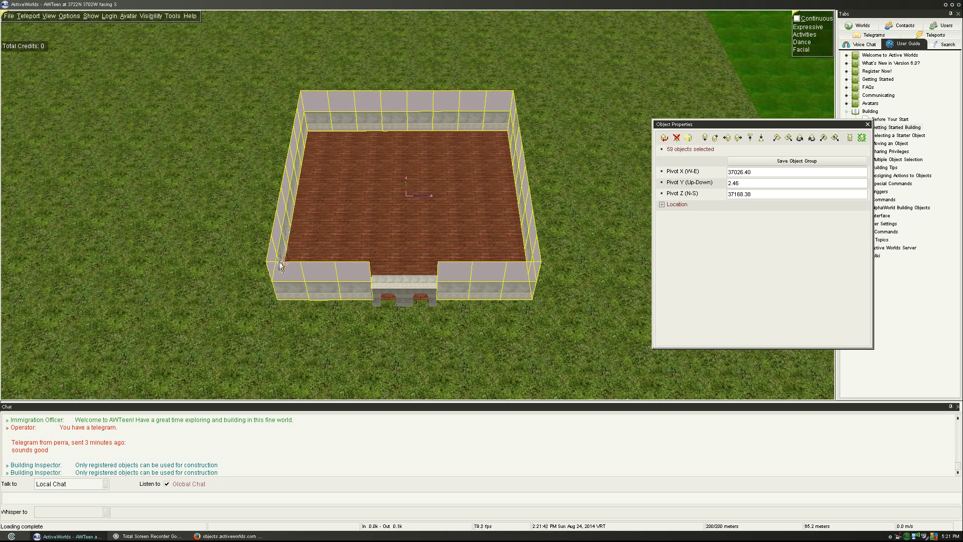
{"action": "left_click", "coordinate": [279, 264], "text": "ctrl"}
{"action": "left_click", "coordinate": [296, 268], "text": "ctrl"}
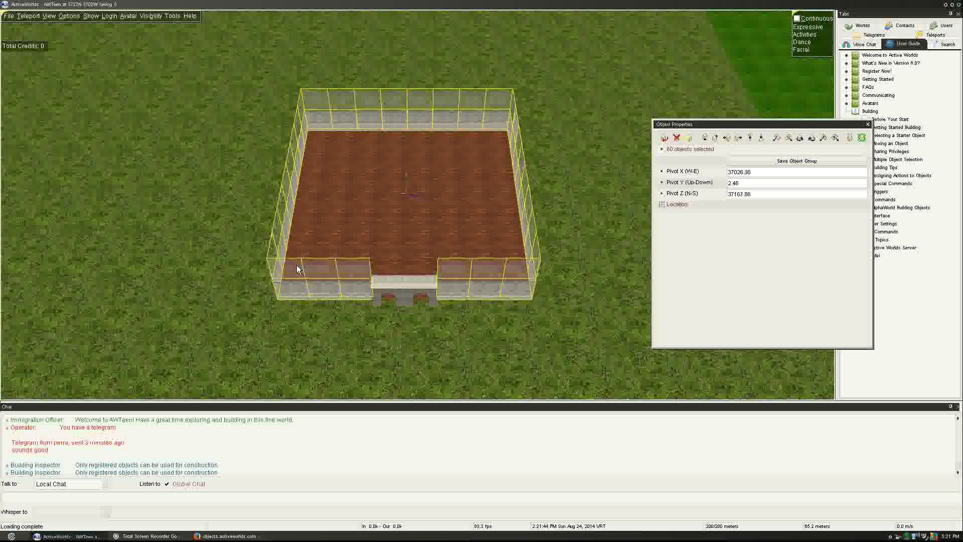
Duplicate the two-row wall block repeatedly, stacking each copy on the previous one to build up a tall tower
{"action": "key", "text": "KP_Add"}
{"action": "key", "text": "KP_Add"}
{"action": "key", "text": "KP_Add"}
{"action": "key", "text": "KP_Add"}
{"action": "key", "text": "KP_Add"}
{"action": "key", "text": "KP_Add"}
{"action": "key", "text": "KP_Add"}
{"action": "key", "text": "KP_Add"}
{"action": "key", "text": "KP_Add"}
{"action": "key", "text": "KP_Add"}
{"action": "key", "text": "KP_Add"}
{"action": "key", "text": "KP_Add"}
{"action": "key", "text": "KP_Add"}
{"action": "key", "text": "KP_Add"}
{"action": "key", "text": "KP_Add"}
{"action": "key", "text": "KP_Add"}
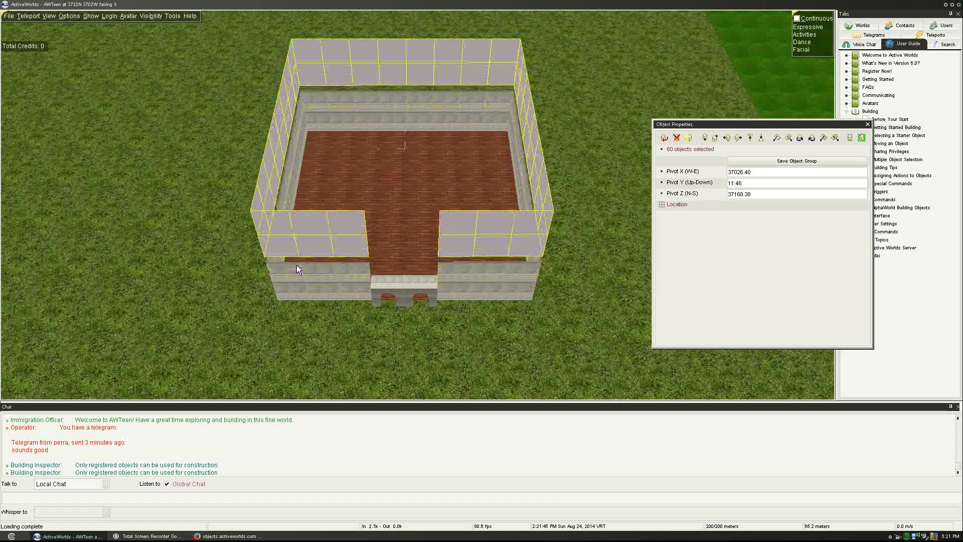
{"action": "key", "text": "KP_Subtract"}
{"action": "key", "text": "KP_Subtract"}
{"action": "key", "text": "KP_Add"}
{"action": "key", "text": "KP_Add"}
{"action": "key", "text": "KP_Add"}
{"action": "key", "text": "KP_Add"}
{"action": "key", "text": "KP_Add"}
{"action": "key", "text": "KP_Add"}
{"action": "key", "text": "KP_Add"}
{"action": "key", "text": "KP_Add"}
{"action": "key", "text": "KP_Add"}
{"action": "key", "text": "KP_Add"}
{"action": "key", "text": "KP_Add"}
{"action": "key", "text": "KP_Add"}
{"action": "key", "text": "KP_Add"}
{"action": "key", "text": "KP_Add"}
{"action": "key", "text": "KP_Add"}
{"action": "key", "text": "KP_Add"}
{"action": "key", "text": "KP_Add"}
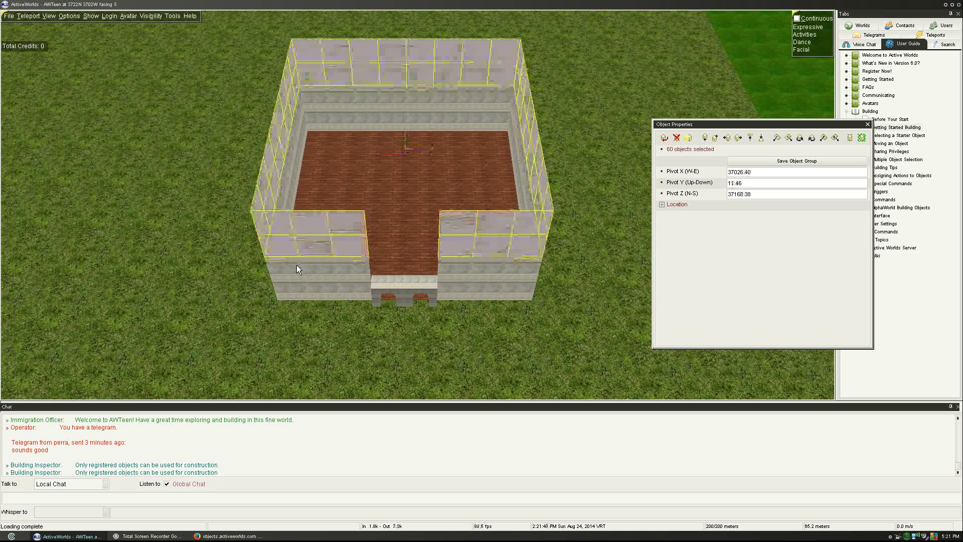
{"action": "key", "text": "KP_Add"}
{"action": "key", "text": "KP_Add"}
{"action": "key", "text": "KP_Add"}
{"action": "key", "text": "KP_Add"}
{"action": "key", "text": "KP_Add"}
{"action": "key", "text": "KP_Add"}
{"action": "key", "text": "KP_Add"}
{"action": "key", "text": "KP_Add"}
{"action": "key", "text": "KP_Add"}
{"action": "key", "text": "KP_Add"}
{"action": "key", "text": "KP_Add"}
{"action": "key", "text": "KP_Add"}
{"action": "key", "text": "KP_Add"}
{"action": "key", "text": "KP_Add"}
{"action": "key", "text": "KP_Add"}
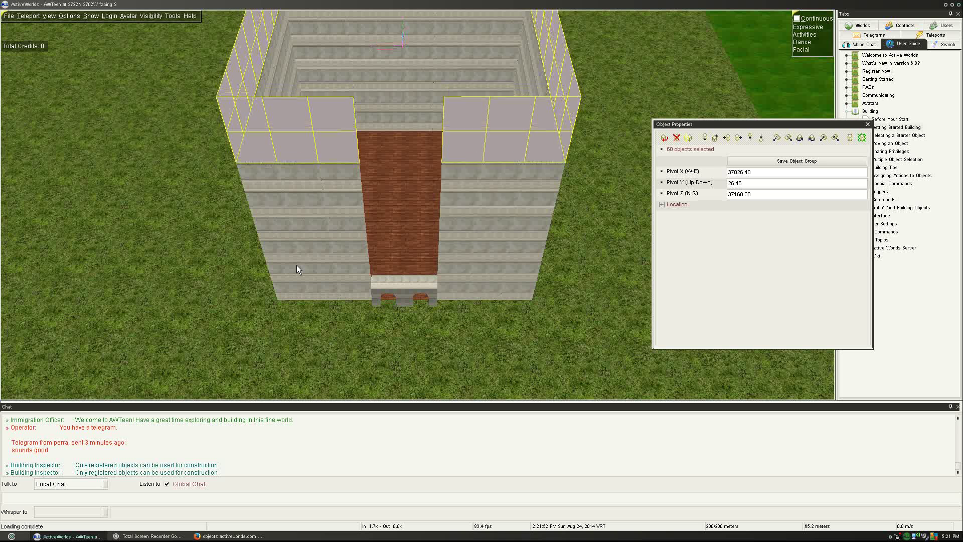
{"action": "left_click", "coordinate": [476, 192]}
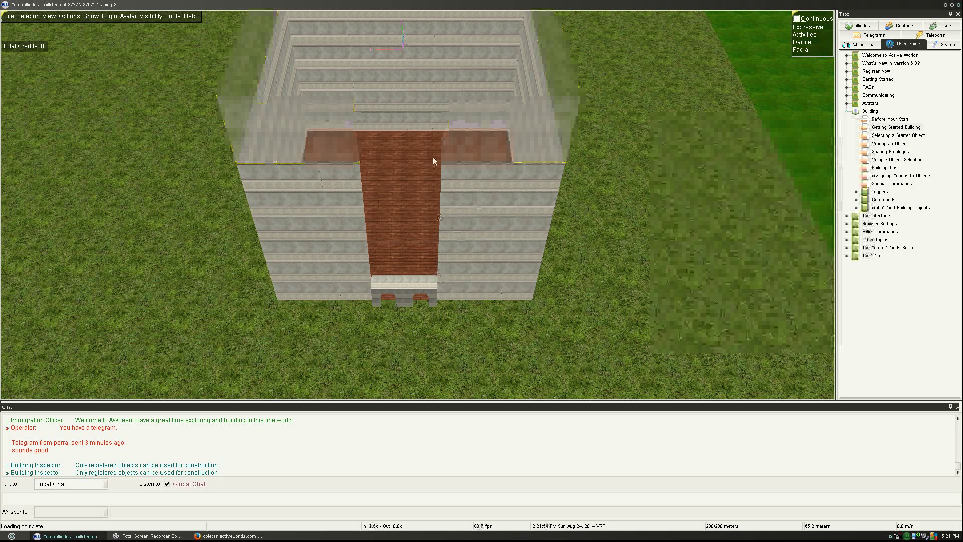
Select the two full columns of front-wall panels beside the open gap above the arches
{"action": "right_click_drag", "start_coordinate": [455, 149], "coordinate": [459, 276], "text": "ctrl"}
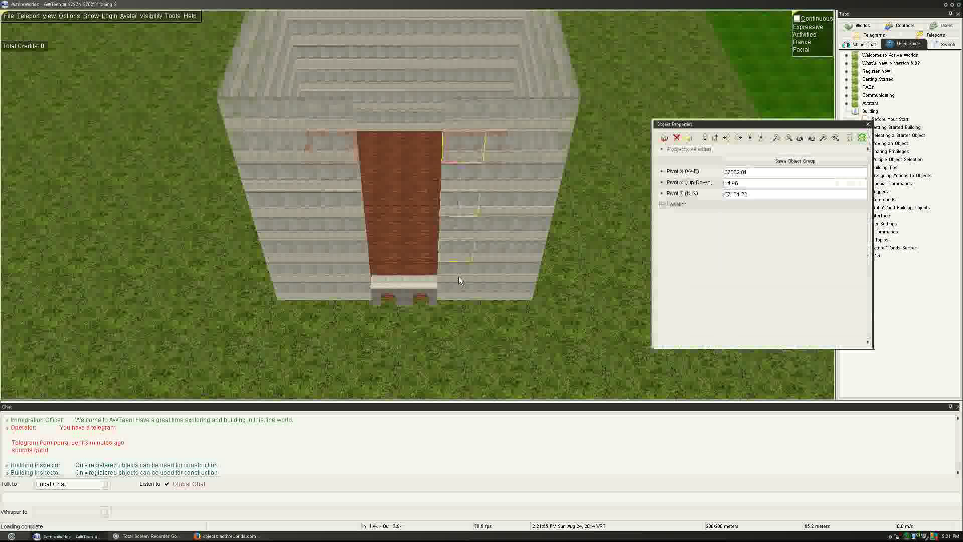
{"action": "right_click", "coordinate": [450, 127], "text": "ctrl"}
{"action": "right_click", "coordinate": [459, 170], "text": "ctrl"}
{"action": "right_click", "coordinate": [486, 272], "text": "ctrl"}
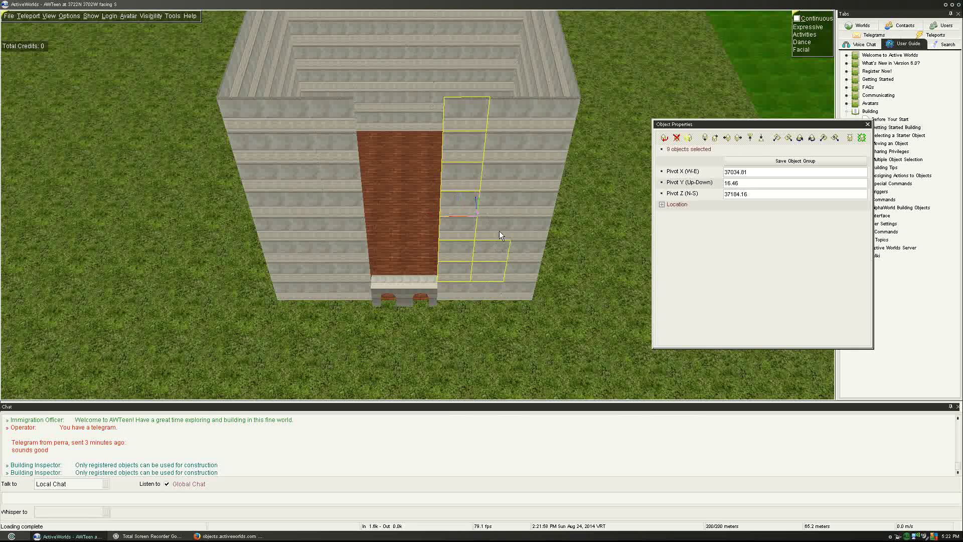
{"action": "mouse_move", "coordinate": [499, 232]}
{"action": "right_mouse_down", "text": "ctrl"}
{"action": "mouse_move", "coordinate": [493, 173]}
{"action": "mouse_move", "coordinate": [507, 122]}
{"action": "right_mouse_up", "text": "ctrl"}
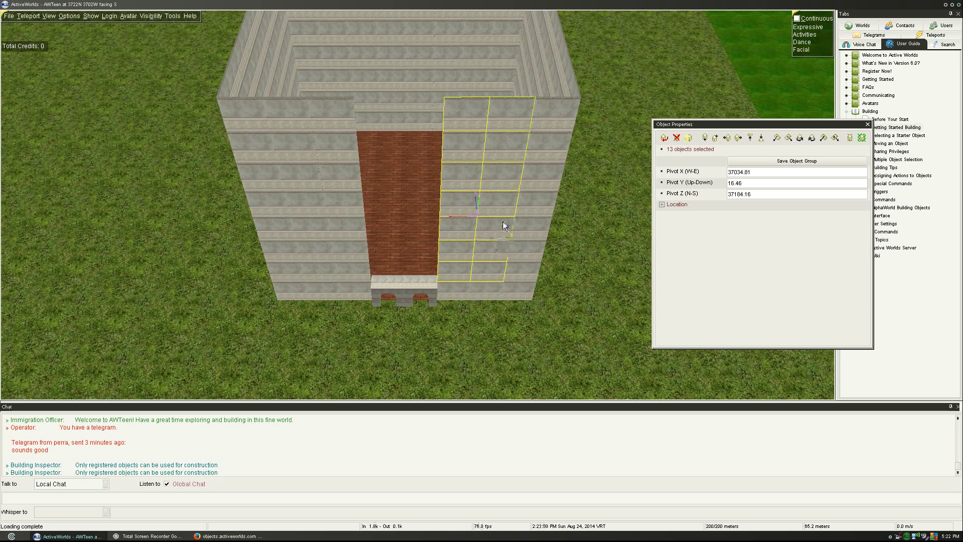
{"action": "right_click", "coordinate": [496, 251], "text": "ctrl"}
Duplicate the two selected panel columns and move the copy sideways to fill the gap above the arches
{"action": "key", "text": "Insert"}
{"action": "key", "text": "Left"}
{"action": "key", "text": "Left"}
{"action": "key", "text": "Left"}
{"action": "key", "text": "Left"}
{"action": "key", "text": "Left"}
{"action": "key", "text": "Left"}
{"action": "key", "text": "Left"}
{"action": "key", "text": "Left"}
{"action": "key", "text": "Left"}
{"action": "key", "text": "Left"}
{"action": "key", "text": "Left"}
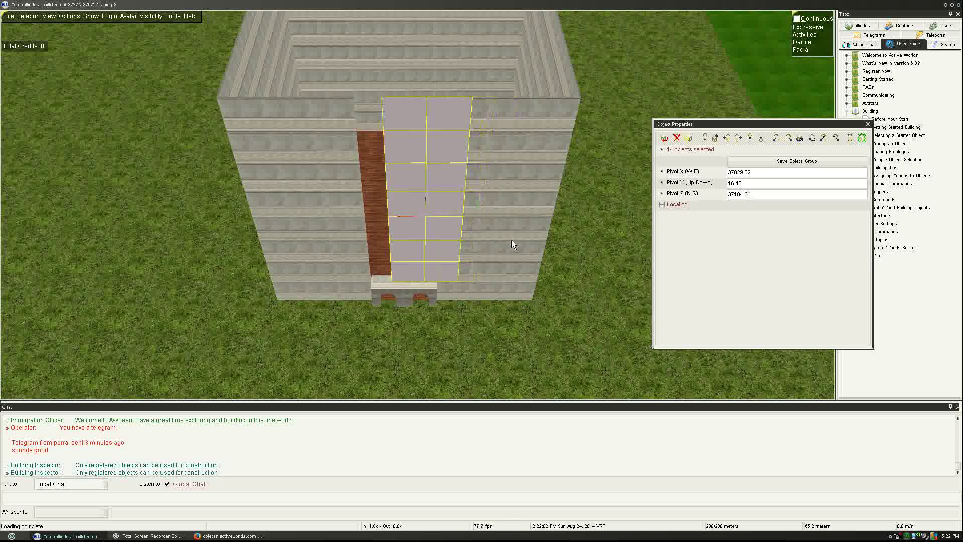
{"action": "key", "text": "Left"}
{"action": "key", "text": "Left"}
{"action": "key", "text": "Left"}
{"action": "key", "text": "Left"}
{"action": "key", "text": "Left"}
{"action": "key", "text": "Escape"}
Examine the tower's front wall and double doorway from ground level up to the top
{"action": "key", "text": "KP_Subtract"}
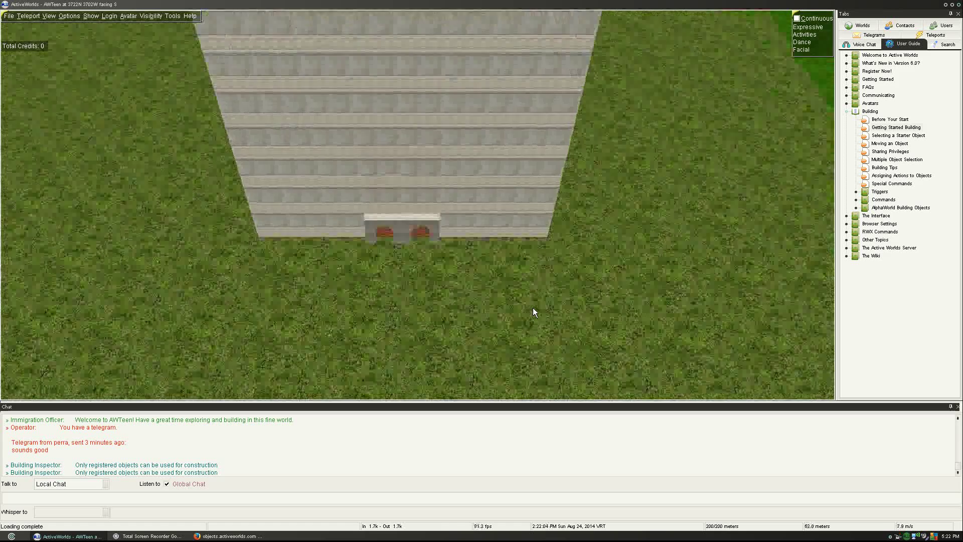
{"action": "key", "text": "Page_Up"}
{"action": "key", "text": "Page_Down"}
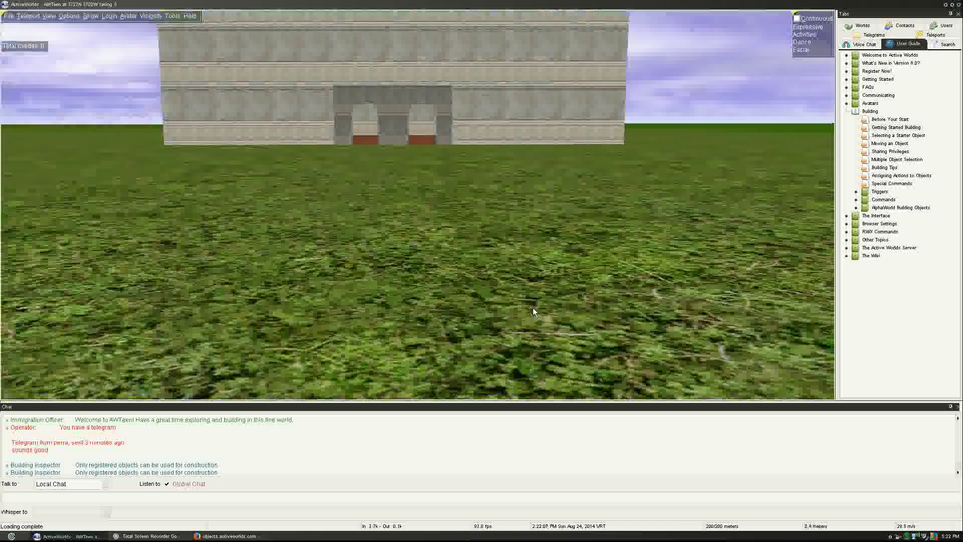
{"action": "key", "text": "Page_Up"}
{"action": "key", "text": "Down"}
{"action": "key", "text": "Page_Down"}
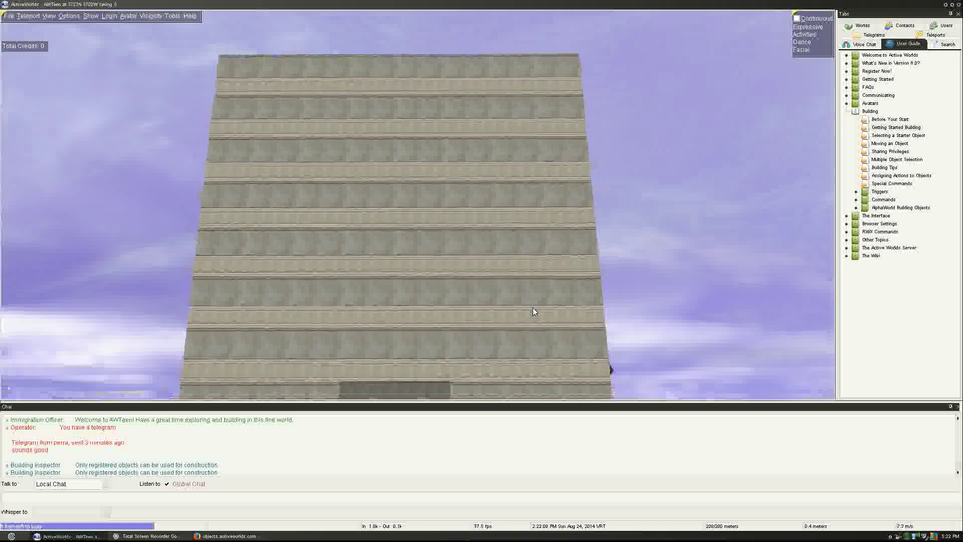
{"action": "key", "text": "Page_Down"}
{"action": "key", "text": "Page_Down"}
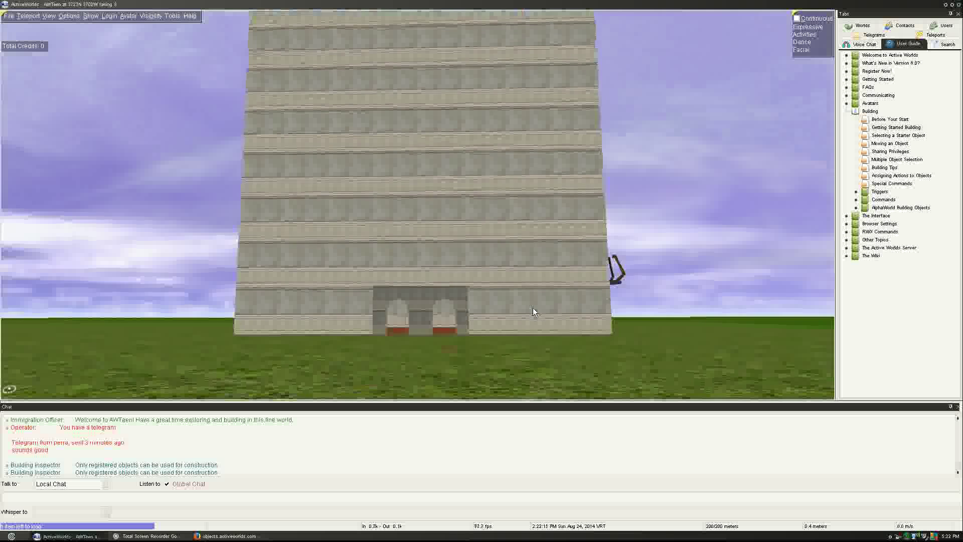
{"action": "key", "text": "KP_Add"}
{"action": "key", "text": "Up"}
{"action": "key", "text": "Down"}
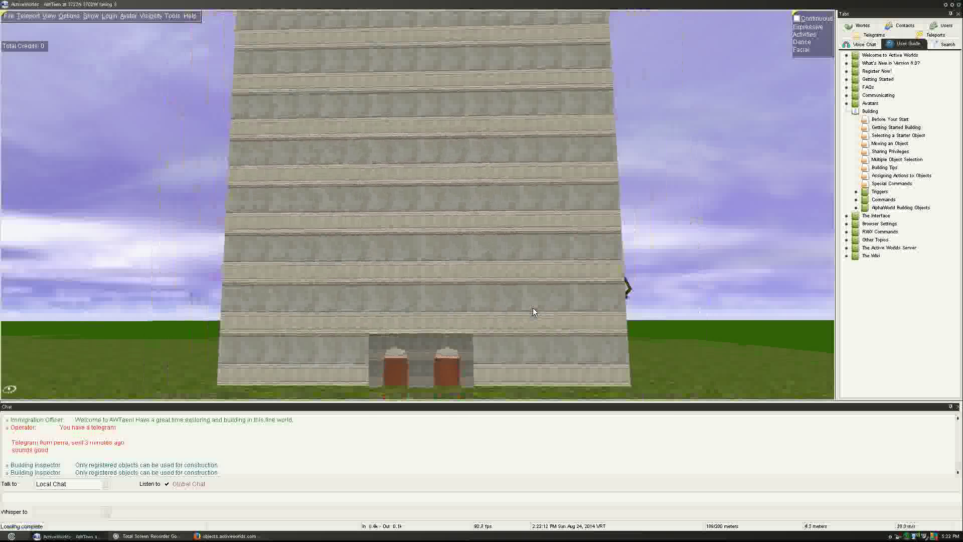
Delete the front panels in the right half of the fourth wall row and the adjoining right side wall panels
{"action": "right_click", "coordinate": [453, 200]}
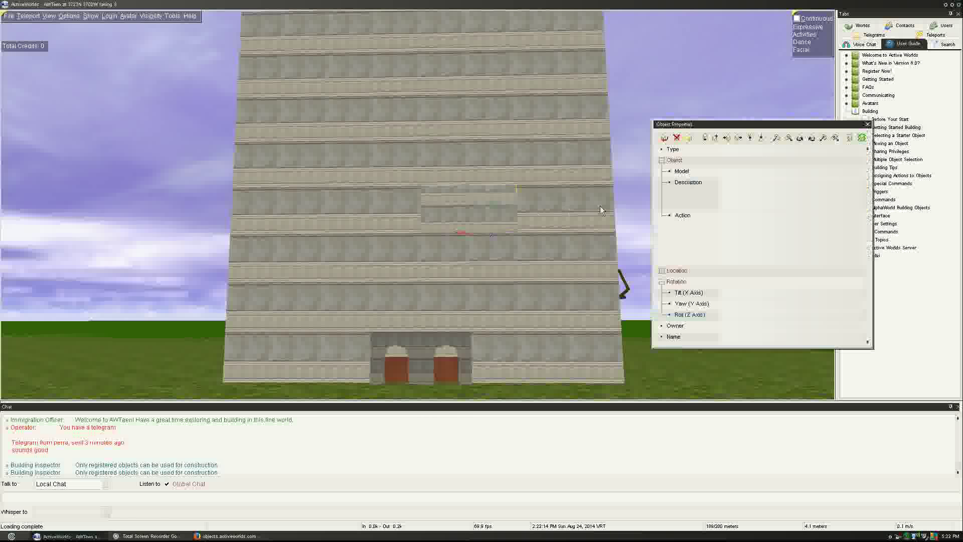
{"action": "key", "text": "Delete"}
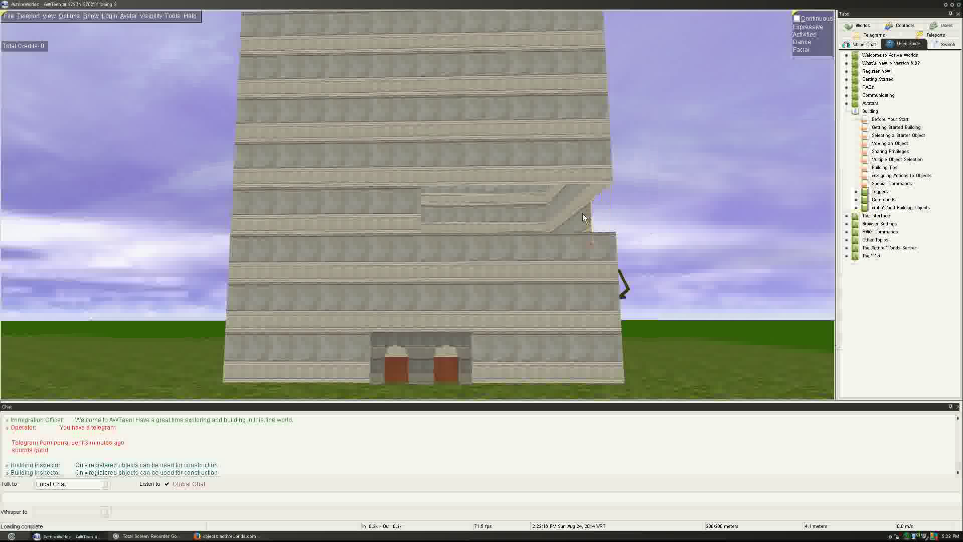
{"action": "right_click", "coordinate": [573, 224]}
{"action": "key", "text": "Delete"}
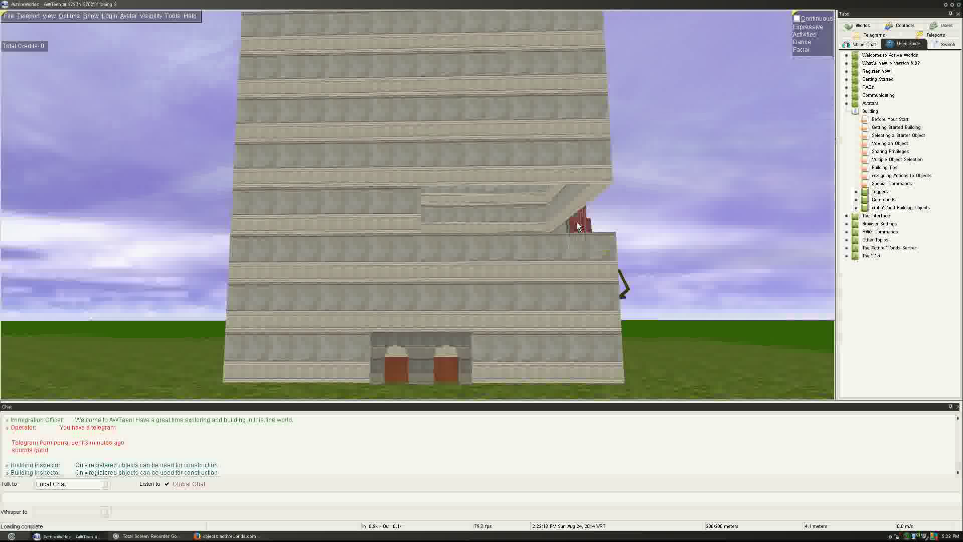
Delete the remaining front wall panels in the left half of the opened row
{"action": "key", "text": "plus"}
{"action": "key", "text": "Page_Down"}
{"action": "right_click", "coordinate": [404, 184]}
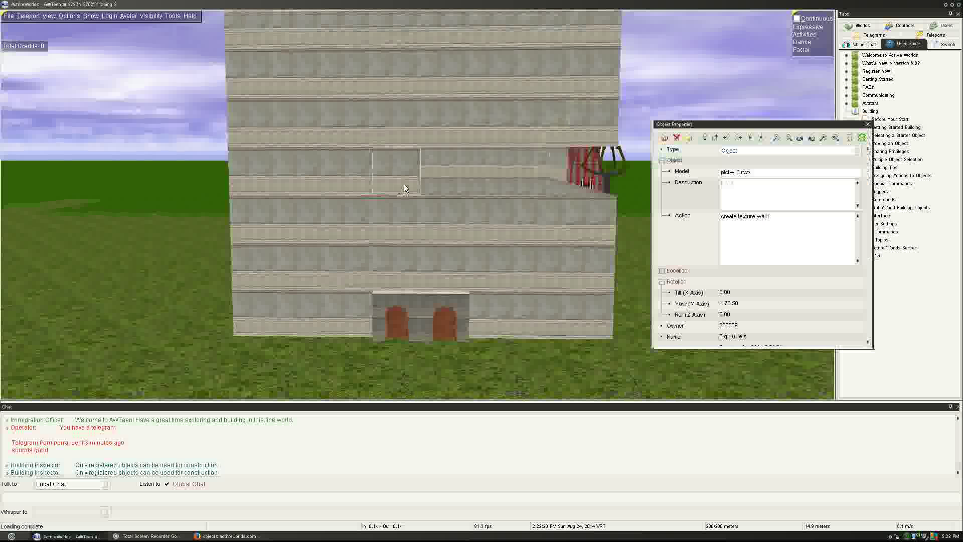
{"action": "key", "text": "Delete"}
{"action": "right_click", "coordinate": [346, 179]}
{"action": "key", "text": "Delete"}
{"action": "right_click", "coordinate": [302, 177]}
{"action": "key", "text": "Delete"}
Delete the left side wall panels in the opened row of the tower
{"action": "right_click", "coordinate": [265, 170]}
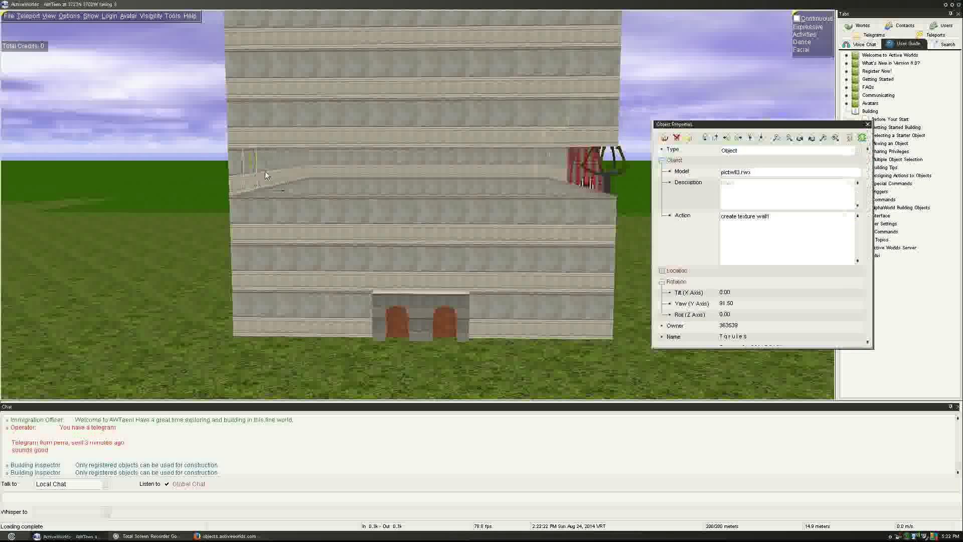
{"action": "key", "text": "Delete"}
{"action": "right_click", "coordinate": [271, 174]}
{"action": "key", "text": "Delete"}
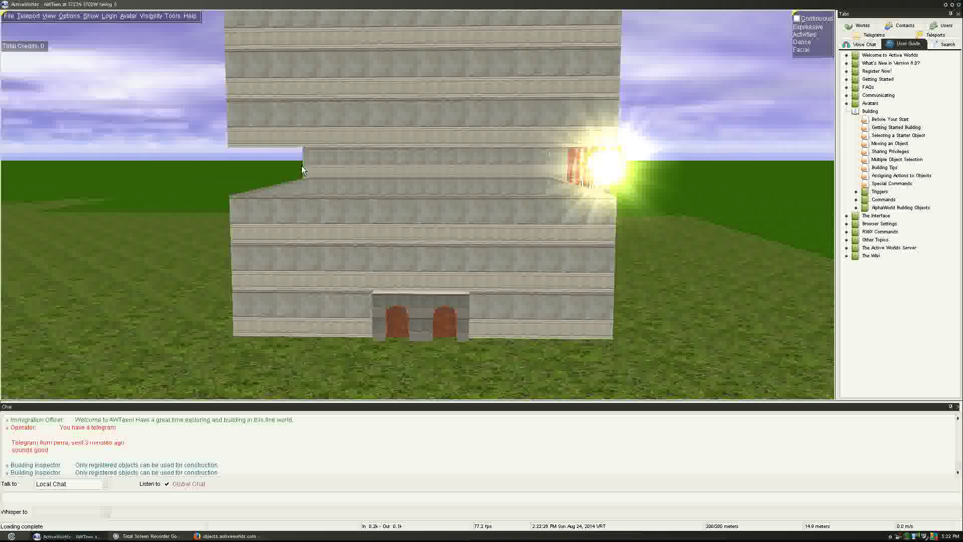
Delete the back wall panels and the last side panel in the opened row, leaving the upper block floating
{"action": "right_click", "coordinate": [306, 165]}
{"action": "key", "text": "Delete"}
{"action": "right_click", "coordinate": [341, 167]}
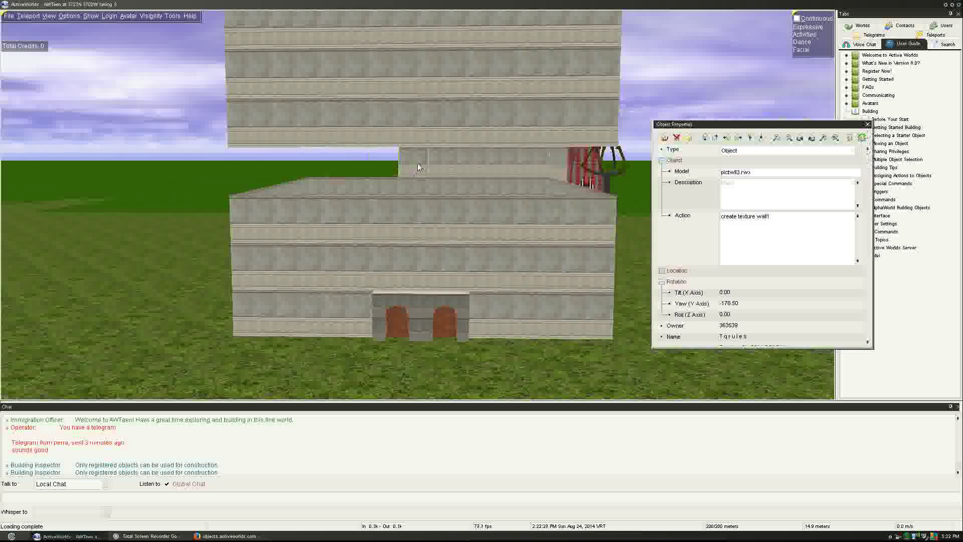
{"action": "key", "text": "Delete"}
{"action": "right_click", "coordinate": [527, 171]}
{"action": "key", "text": "Delete"}
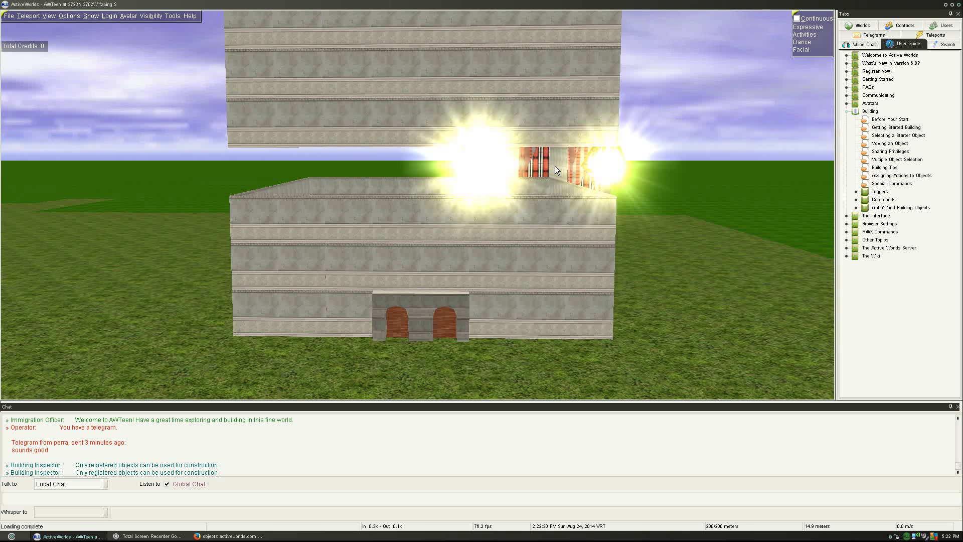
{"action": "right_click", "coordinate": [549, 163]}
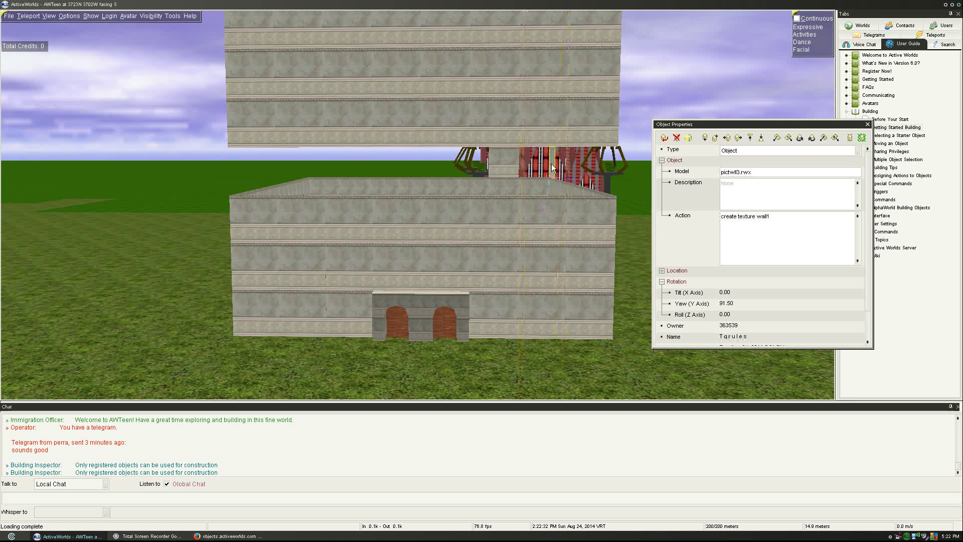
{"action": "key", "text": "Delete"}
{"action": "right_click", "coordinate": [517, 163]}
{"action": "key", "text": "Delete"}
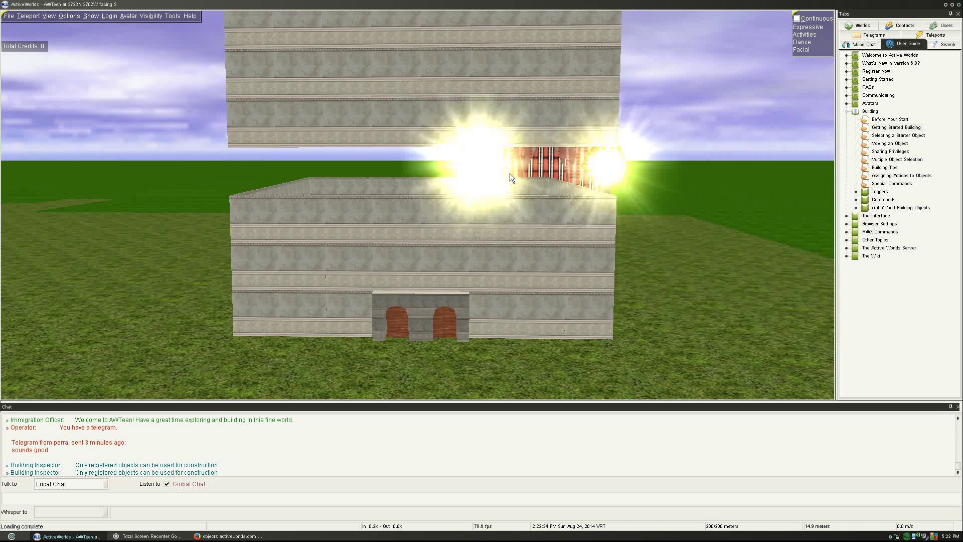
Examine the separated upper block, the open gap and the wood floor of the tower from above
{"action": "key", "text": "KP_Add"}
{"action": "key", "text": "Page_Down"}
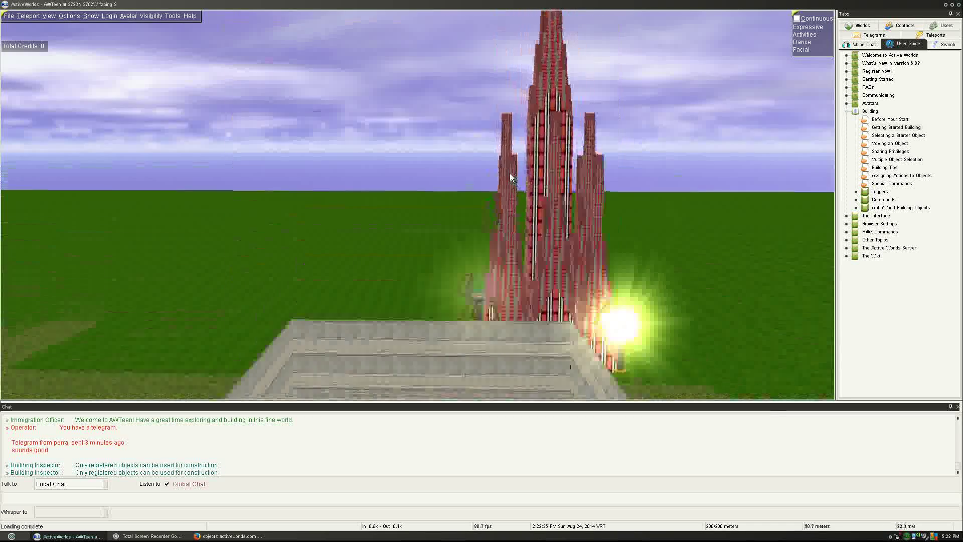
{"action": "key", "text": "Page_Down"}
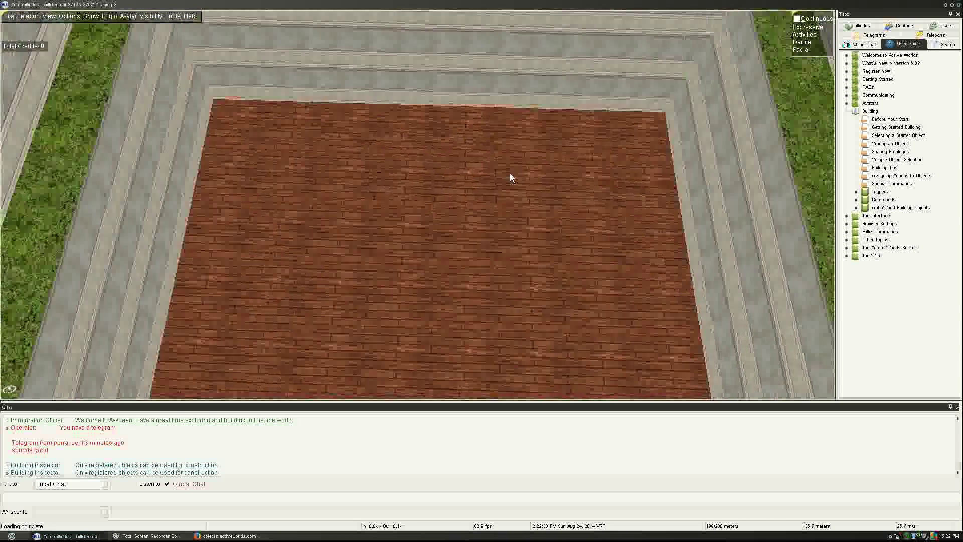
{"action": "key", "text": "Page_Up"}
{"action": "key", "text": "Down"}
{"action": "key", "text": "Down"}
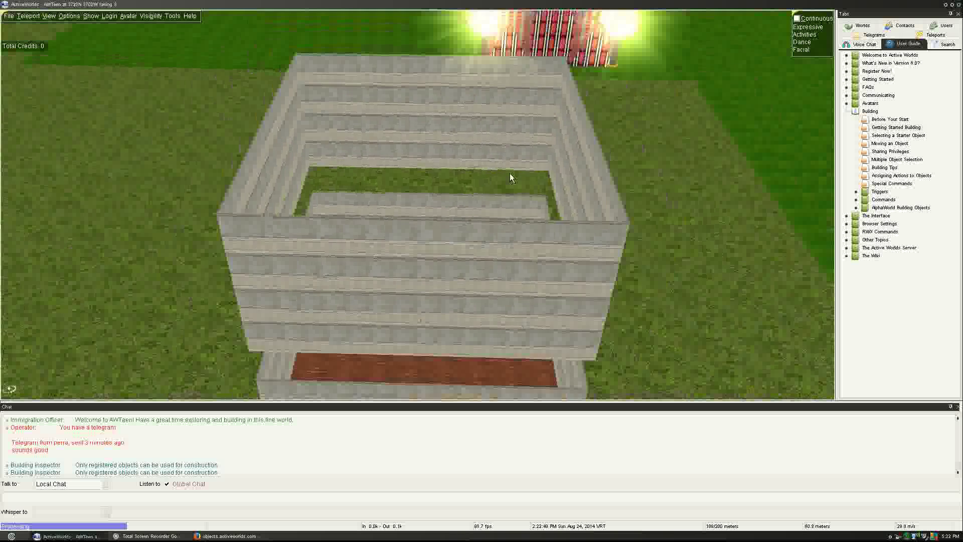
{"action": "key", "text": "Page_Down"}
{"action": "key", "text": "Page_Up"}
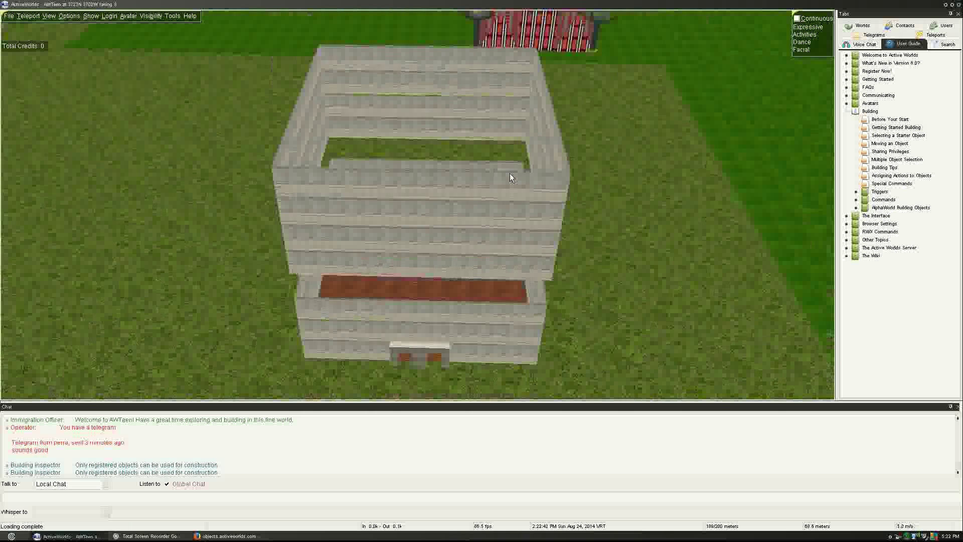
{"action": "right_click", "coordinate": [541, 219]}
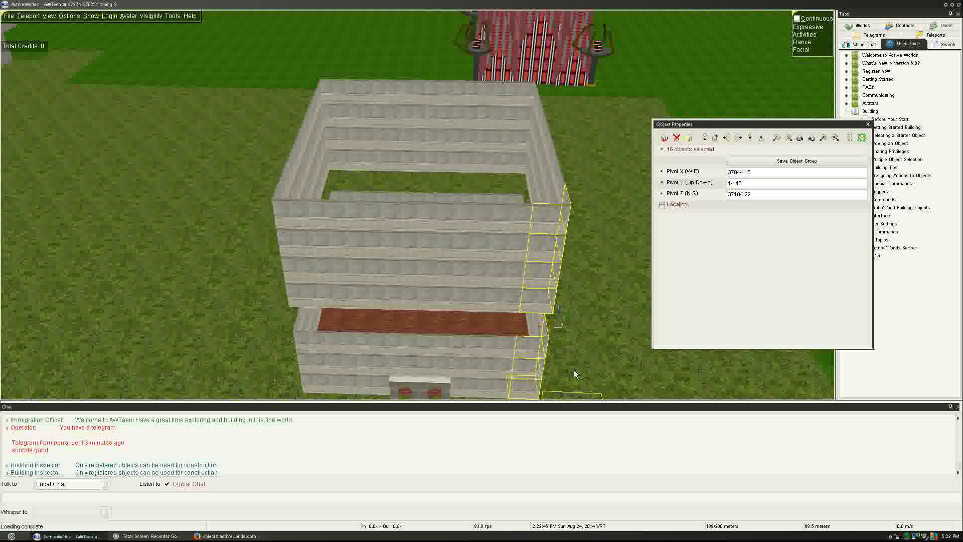
{"action": "key", "text": "Escape"}
{"action": "right_click", "coordinate": [557, 190]}
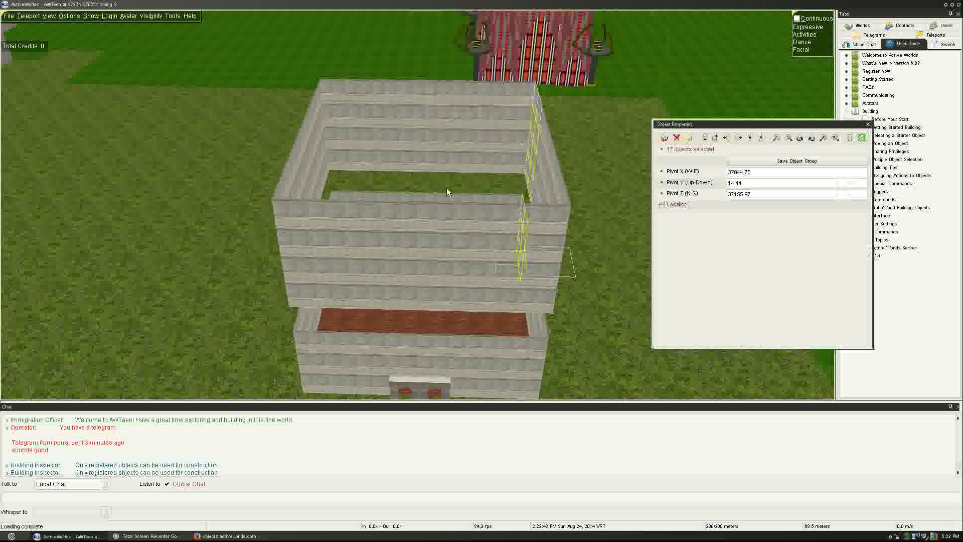
{"action": "key", "text": "Escape"}
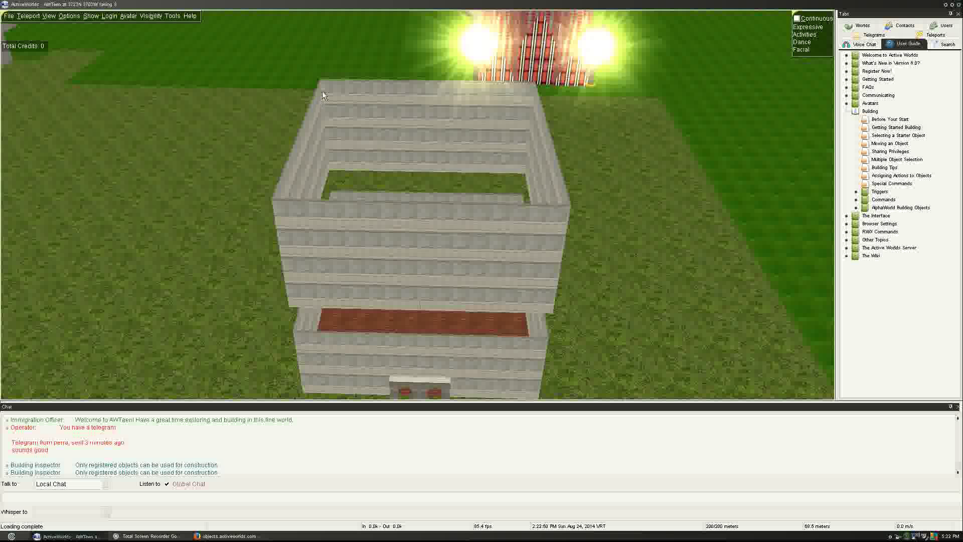
{"action": "right_click", "coordinate": [320, 96]}
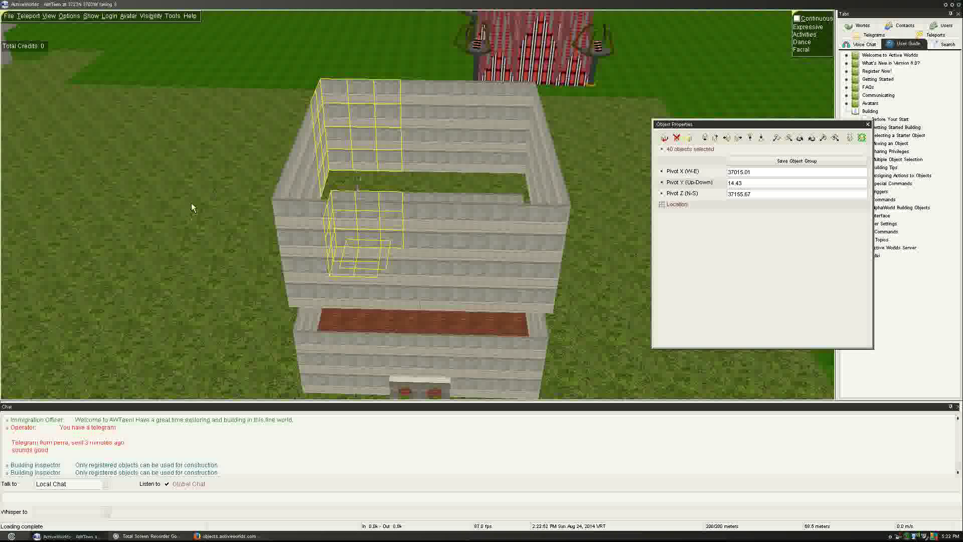
{"action": "key", "text": "Escape"}
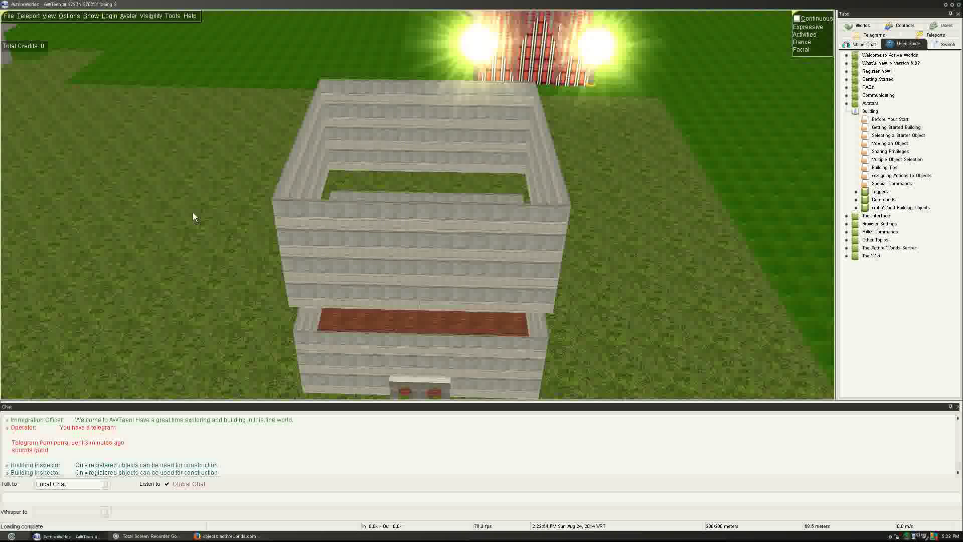
{"action": "key", "text": "Down"}
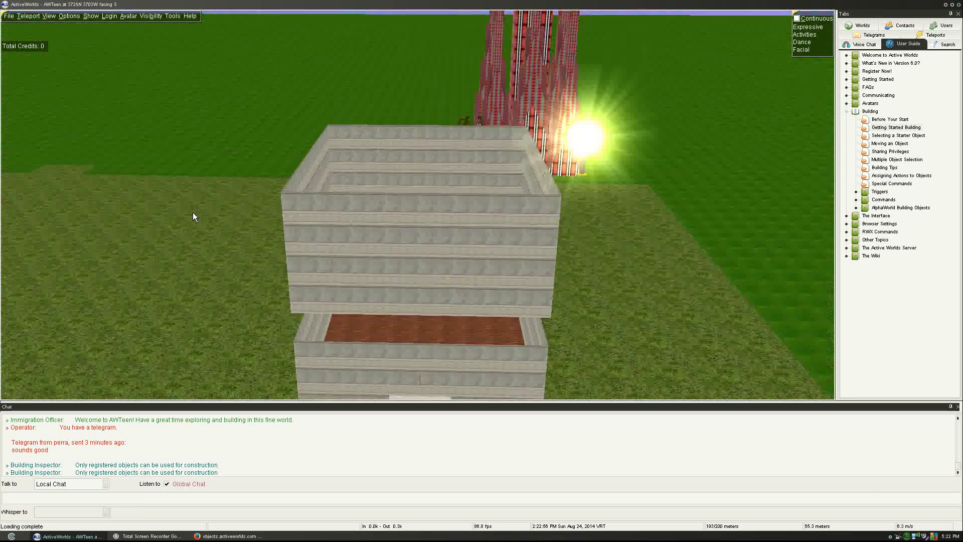
{"action": "key", "text": "Down"}
{"action": "key", "text": "KP_Subtract"}
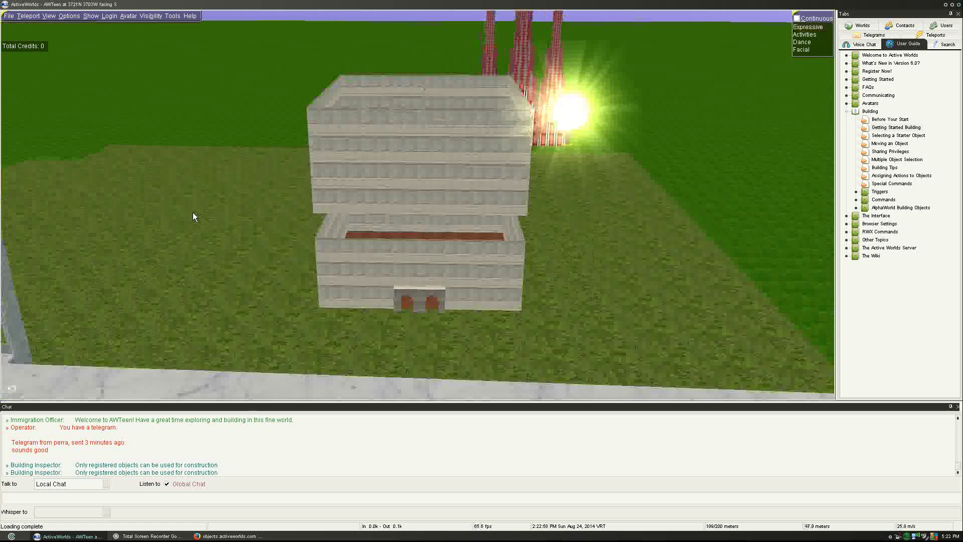
{"action": "key", "text": "Up"}
{"action": "key", "text": "KP_Add"}
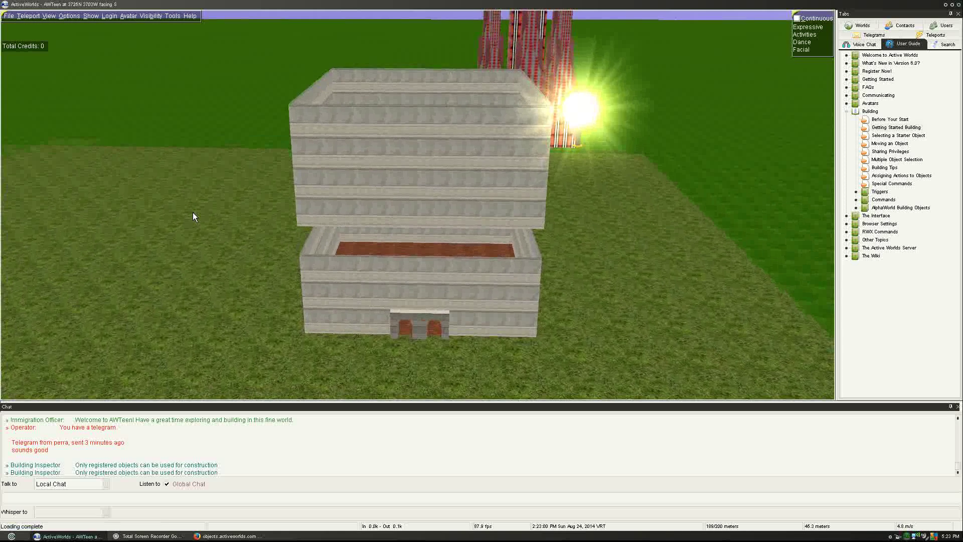
{"action": "right_click", "coordinate": [303, 126]}
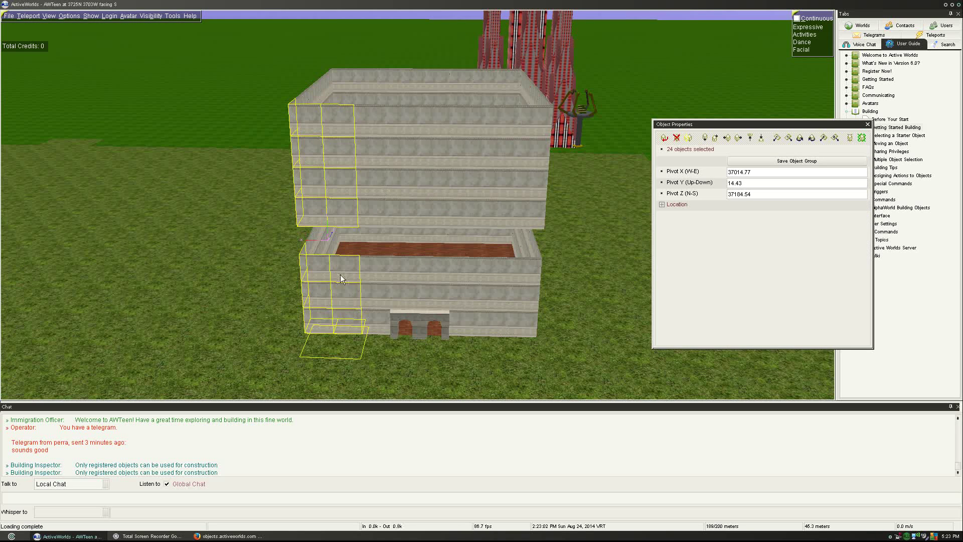
{"action": "key", "text": "Escape"}
{"action": "right_click", "coordinate": [506, 160]}
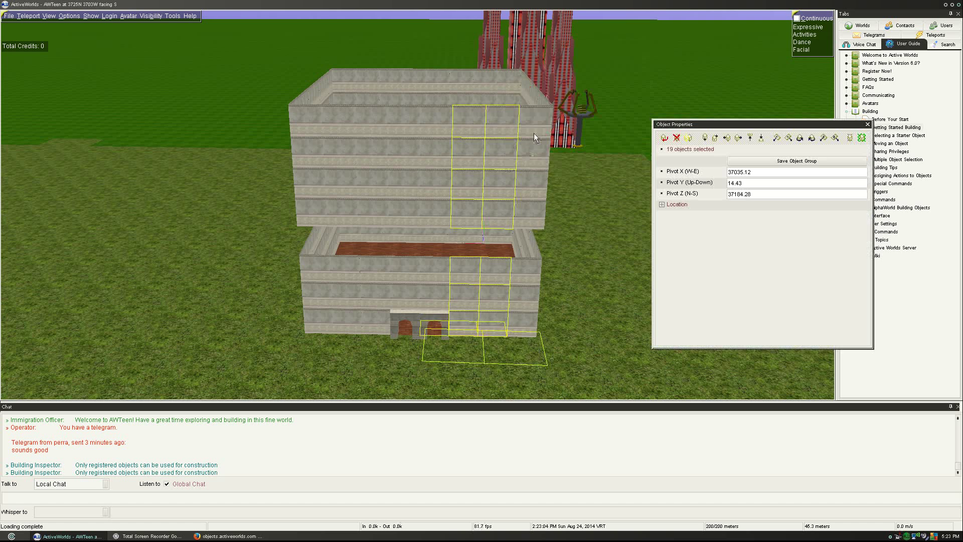
{"action": "key", "text": "Escape"}
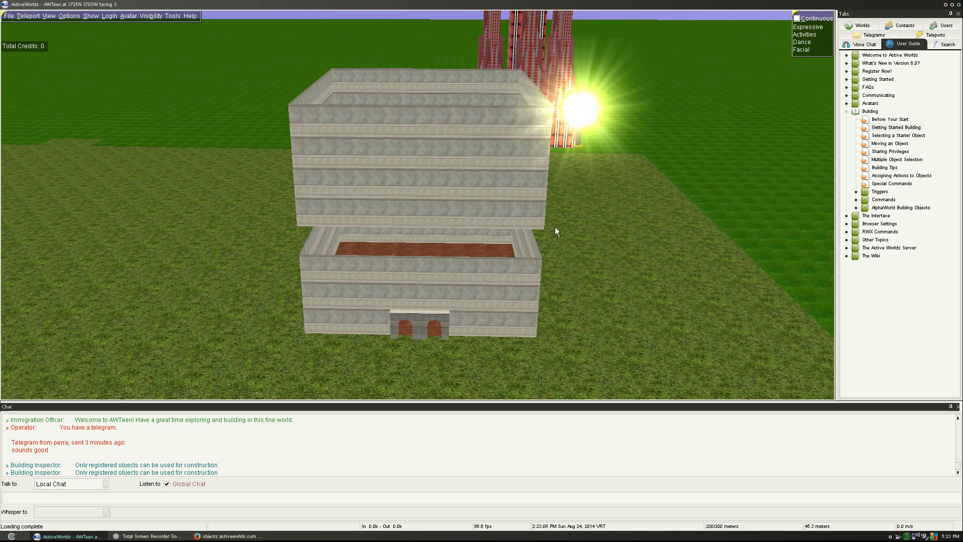
Duplicate a front panel of the upper block, move the copy forward and down, and set its action to "create rotate 500"
{"action": "left_click", "coordinate": [431, 122]}
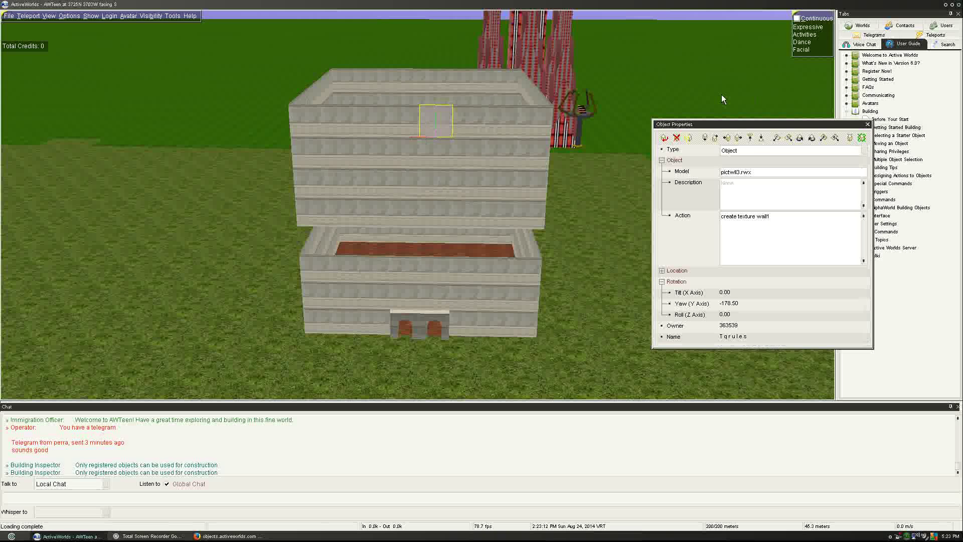
{"action": "left_click_drag", "start_coordinate": [739, 217], "coordinate": [864, 217]}
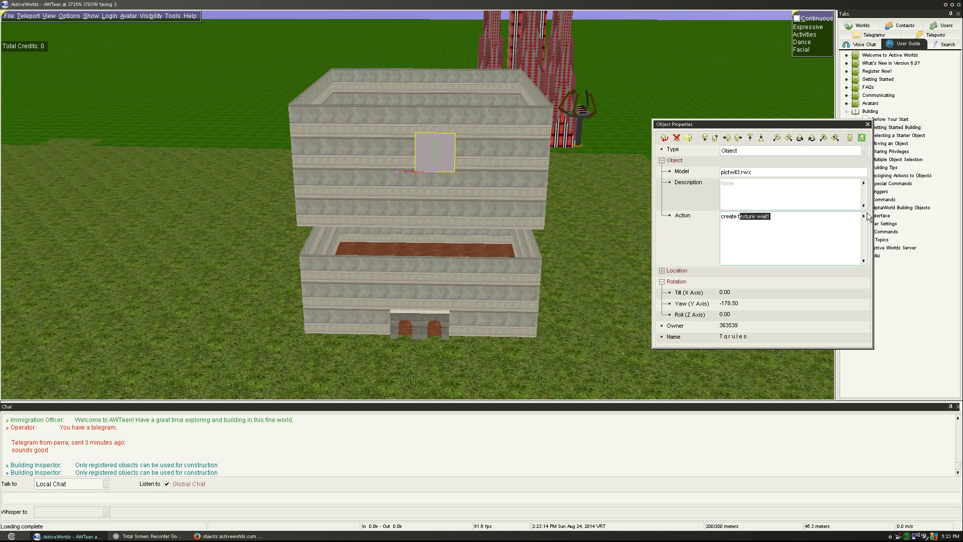
{"action": "key", "text": "BackSpace"}
{"action": "key", "text": "BackSpace"}
{"action": "key", "text": "Escape"}
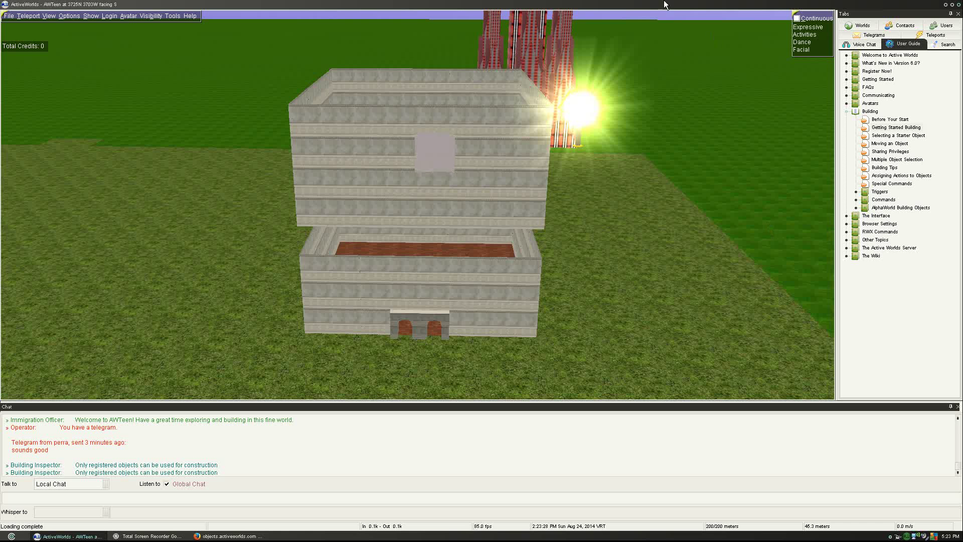
Move the copied panel down beside the tower's gap and change its action to "create rotate 5000" with a time parameter
{"action": "left_click", "coordinate": [434, 152]}
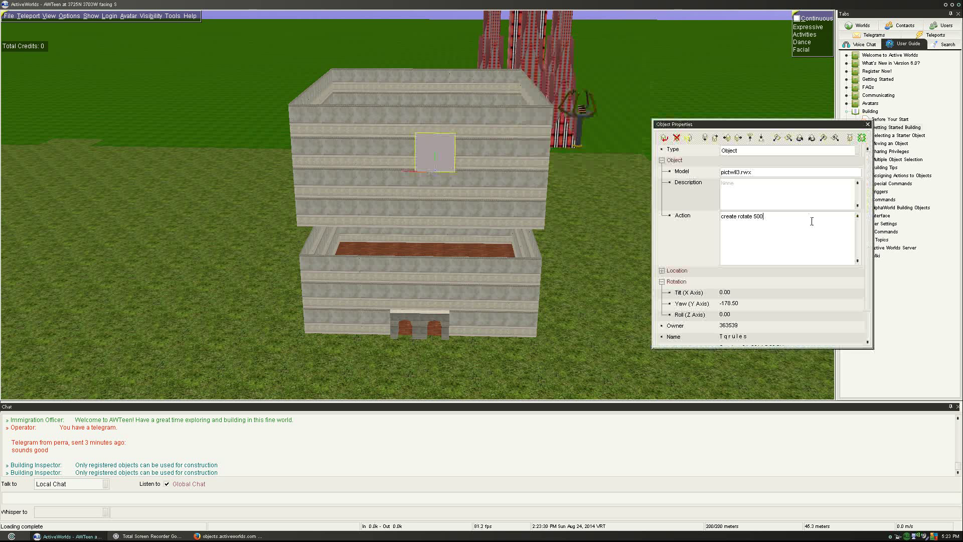
{"action": "key", "text": "Escape"}
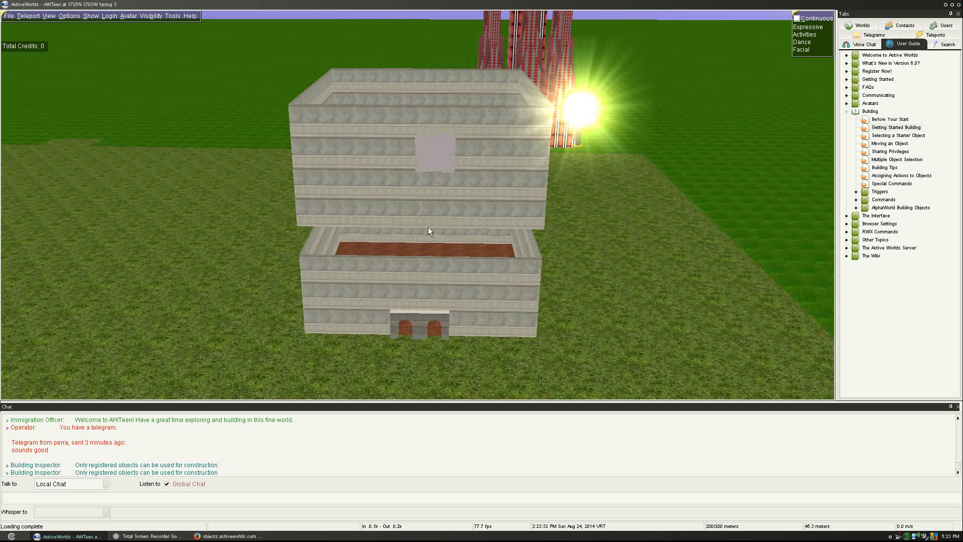
{"action": "left_click", "coordinate": [432, 158]}
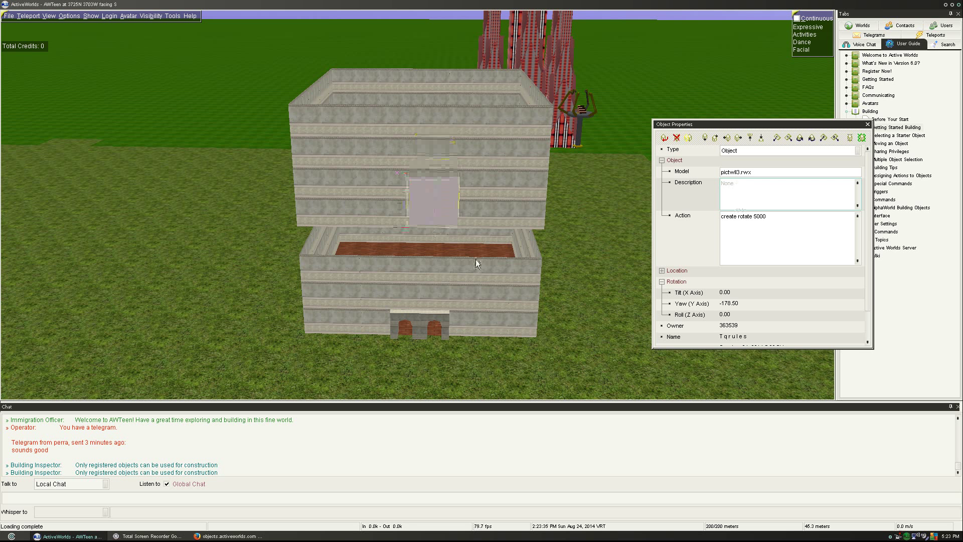
{"action": "key", "text": "Escape"}
{"action": "left_click", "coordinate": [440, 222]}
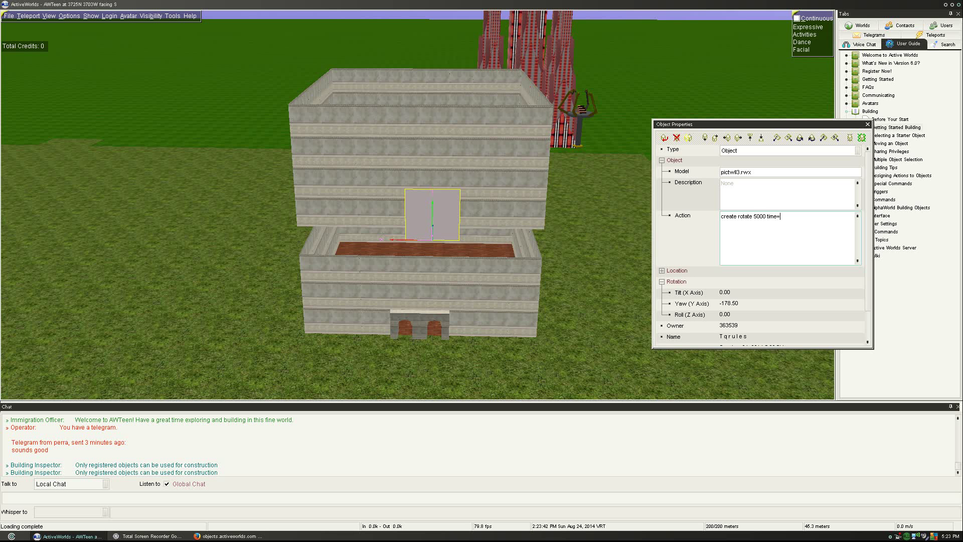
{"action": "key", "text": "Escape"}
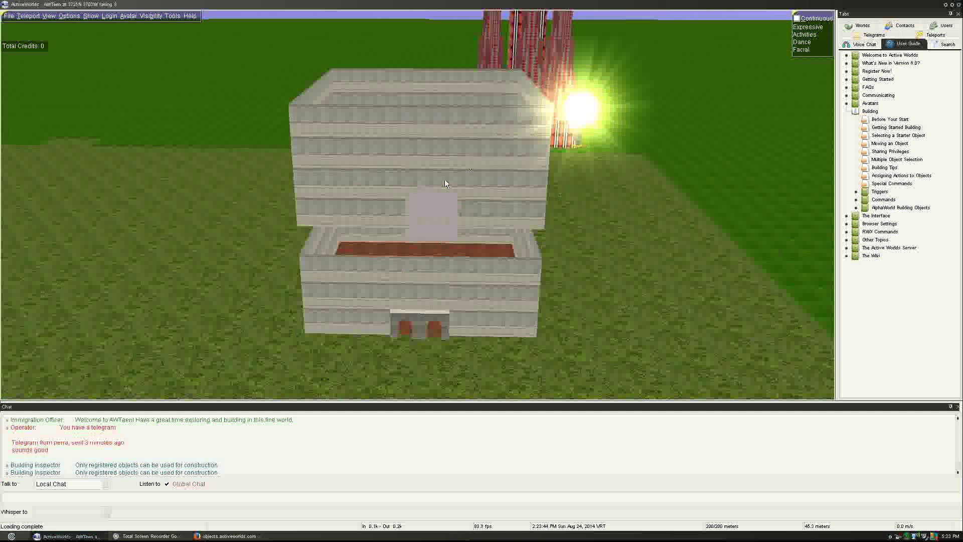
Reopen the rotating panel's properties and set its action to "create rotate 5000 reset=2"
{"action": "right_click", "coordinate": [433, 225]}
{"action": "left_click", "coordinate": [569, 238]}
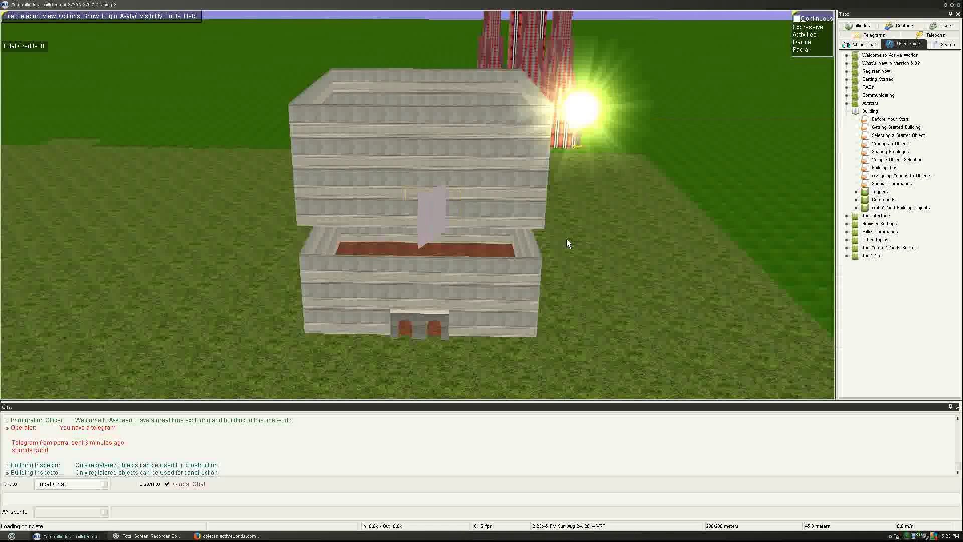
{"action": "right_click", "coordinate": [414, 228]}
{"action": "left_click", "coordinate": [571, 292]}
{"action": "right_click", "coordinate": [439, 243]}
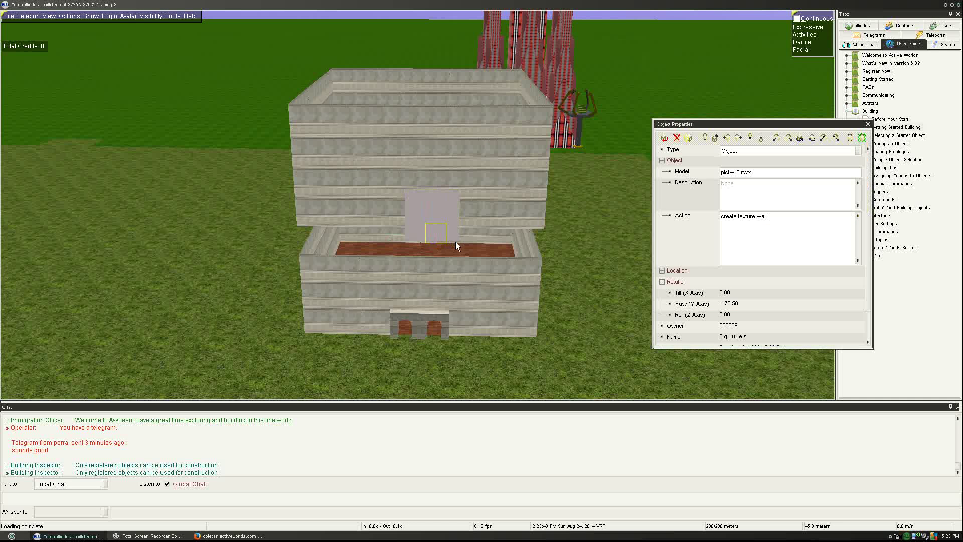
{"action": "right_click", "coordinate": [440, 228]}
{"action": "left_click", "coordinate": [463, 246]}
{"action": "right_click", "coordinate": [422, 234]}
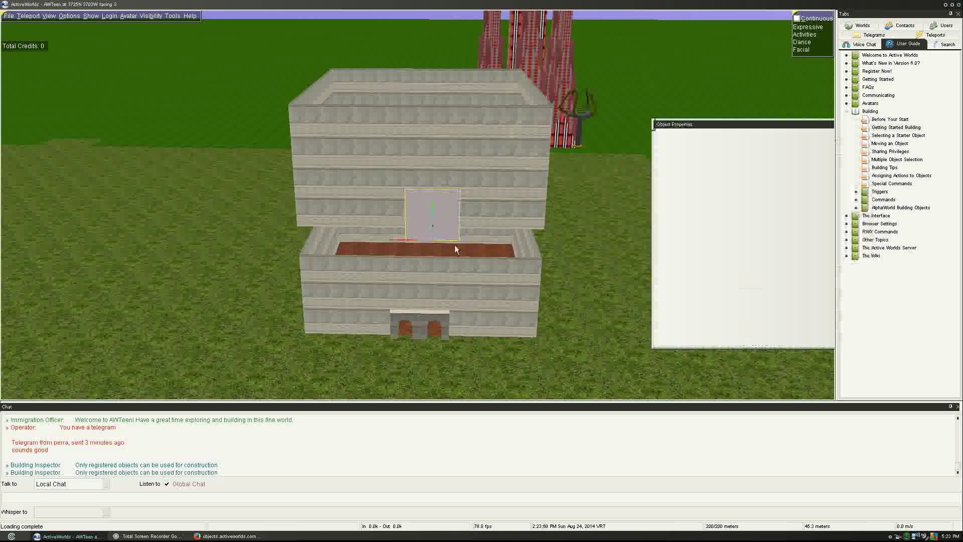
{"action": "left_click", "coordinate": [454, 244]}
{"action": "right_click", "coordinate": [441, 231]}
{"action": "left_click", "coordinate": [785, 232]}
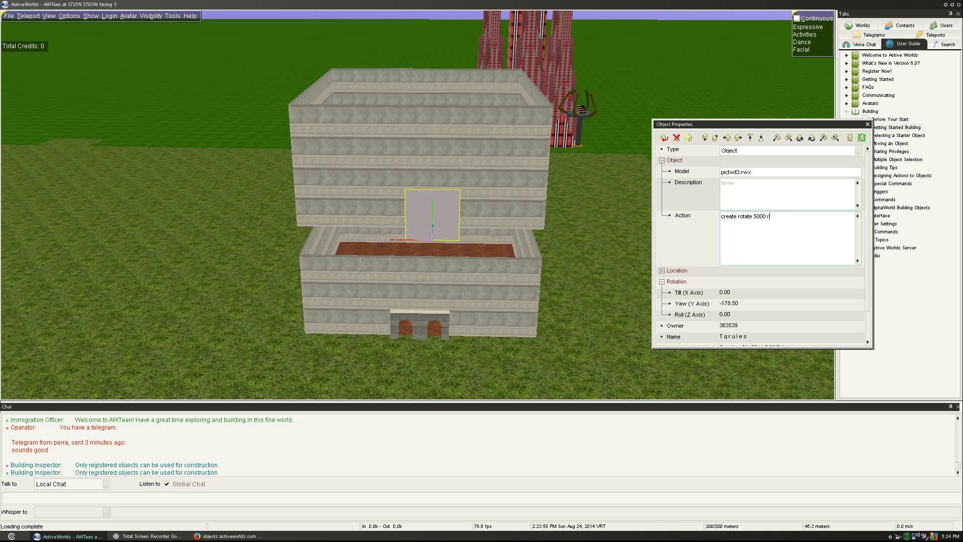
{"action": "key", "text": "Escape"}
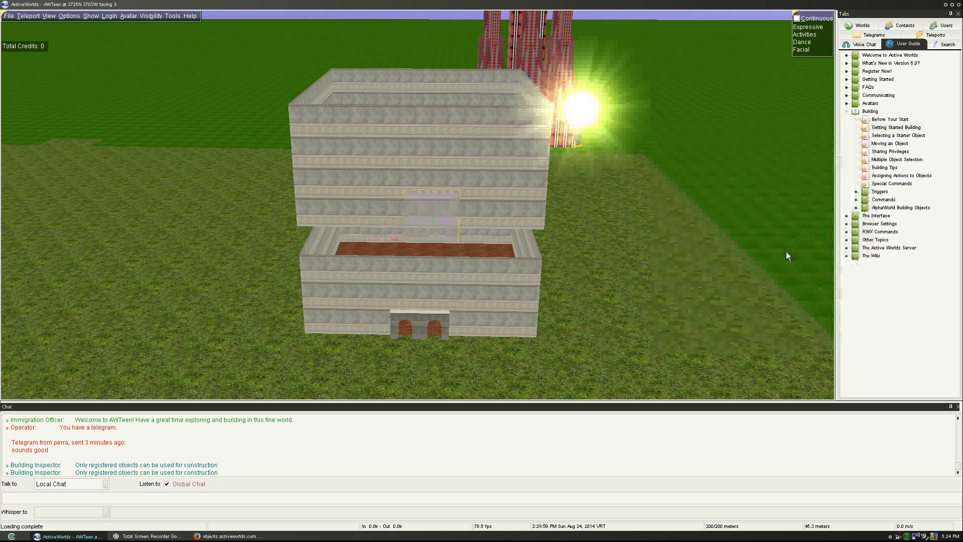
{"action": "right_click", "coordinate": [430, 218]}
{"action": "left_click", "coordinate": [543, 254]}
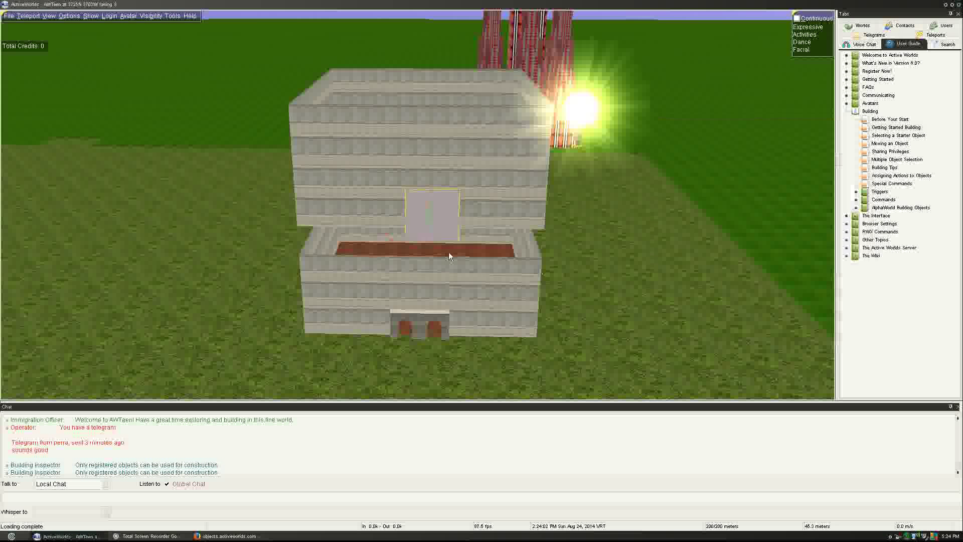
{"action": "right_click", "coordinate": [445, 234]}
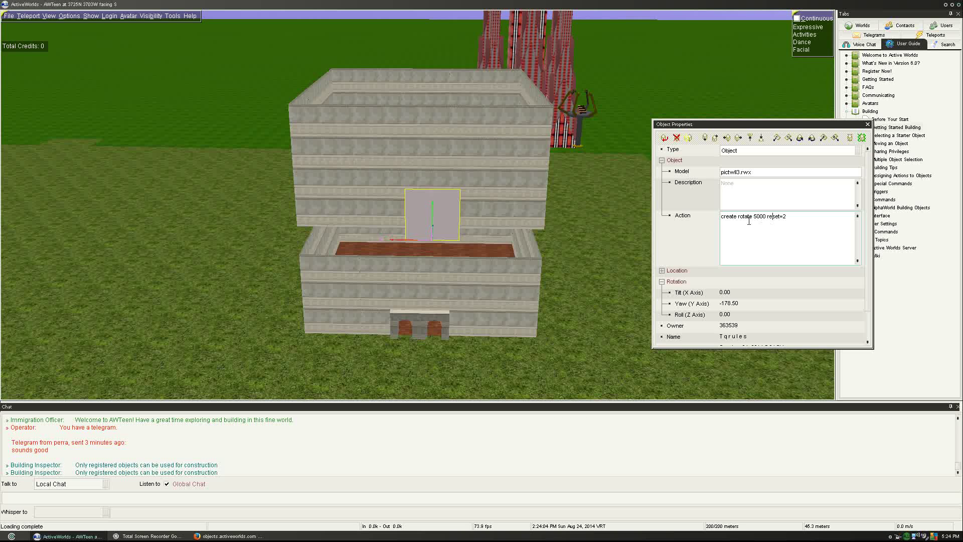
{"action": "left_click_drag", "start_coordinate": [743, 221], "coordinate": [816, 207]}
{"action": "key", "text": "BackSpace"}
{"action": "key", "text": "BackSpace"}
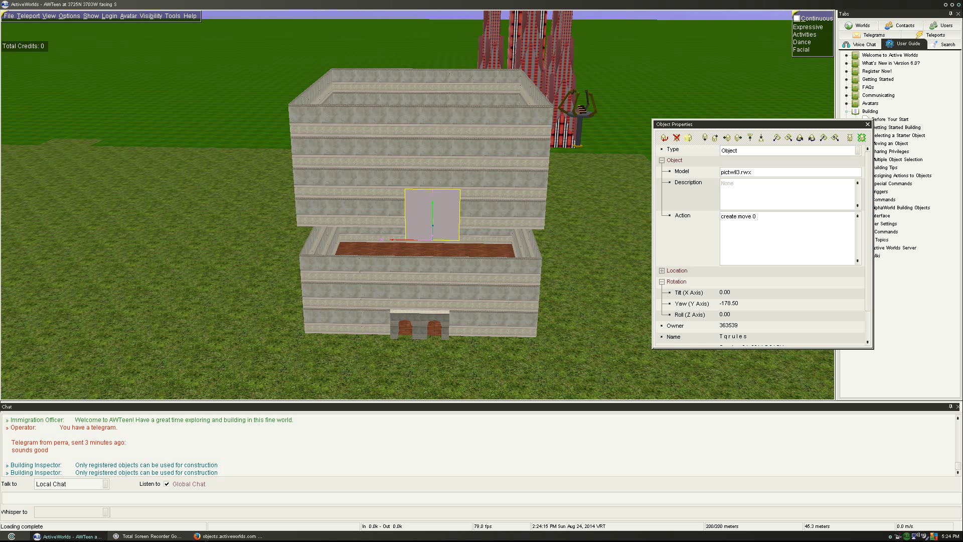
{"action": "type", "text": "0"}
{"action": "key", "text": "BackSpace"}
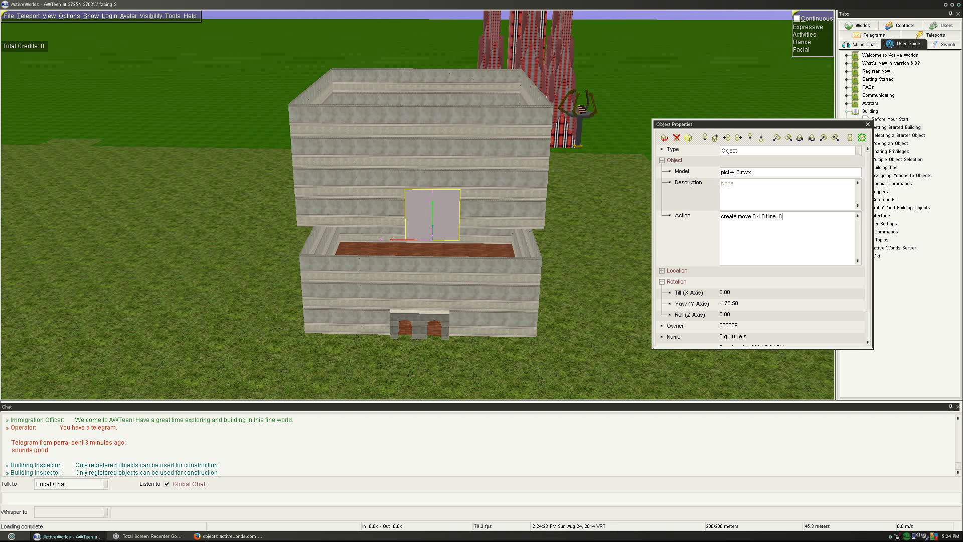
{"action": "type", "text": ".1"}
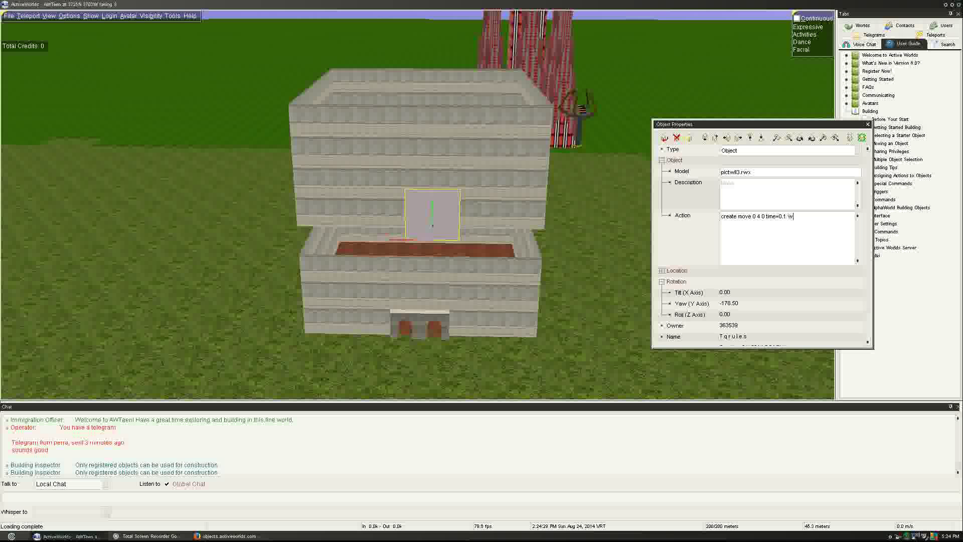
{"action": "type", "text": "wait5"}
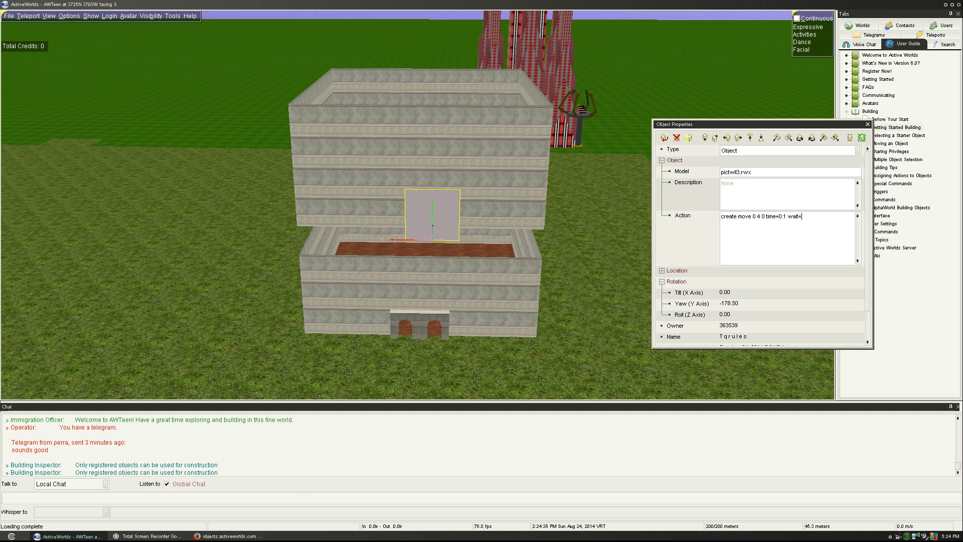
{"action": "type", "text": "99999999999"}
{"action": "key", "text": "Escape"}
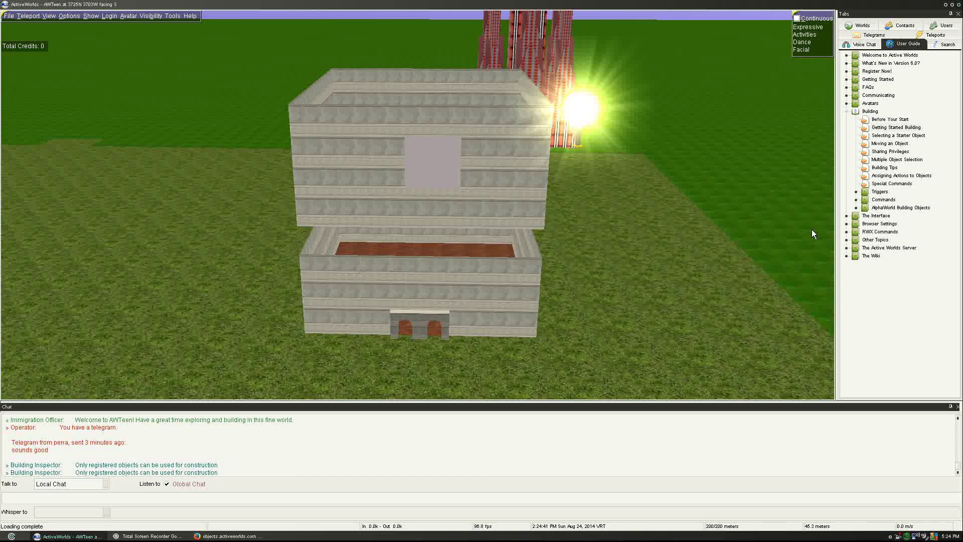
Replace the wait parameter in the panel's move action with "loop"
{"action": "right_click", "coordinate": [453, 166]}
{"action": "left_click_drag", "start_coordinate": [785, 216], "coordinate": [832, 216]}
{"action": "key", "text": "BackSpace"}
{"action": "type", "text": "vloop"}
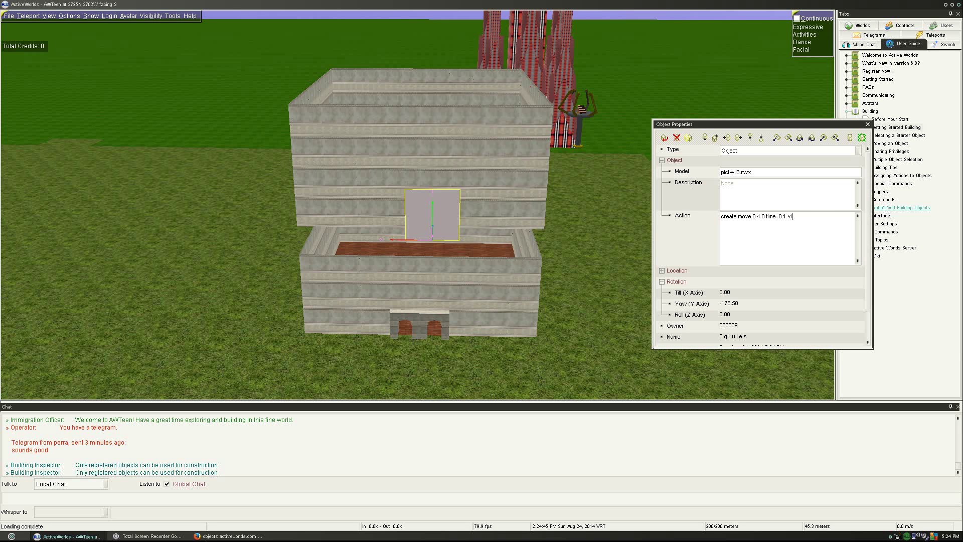
{"action": "key", "text": "BackSpace"}
{"action": "key", "text": "BackSpace"}
{"action": "key", "text": "BackSpace"}
{"action": "key", "text": "BackSpace"}
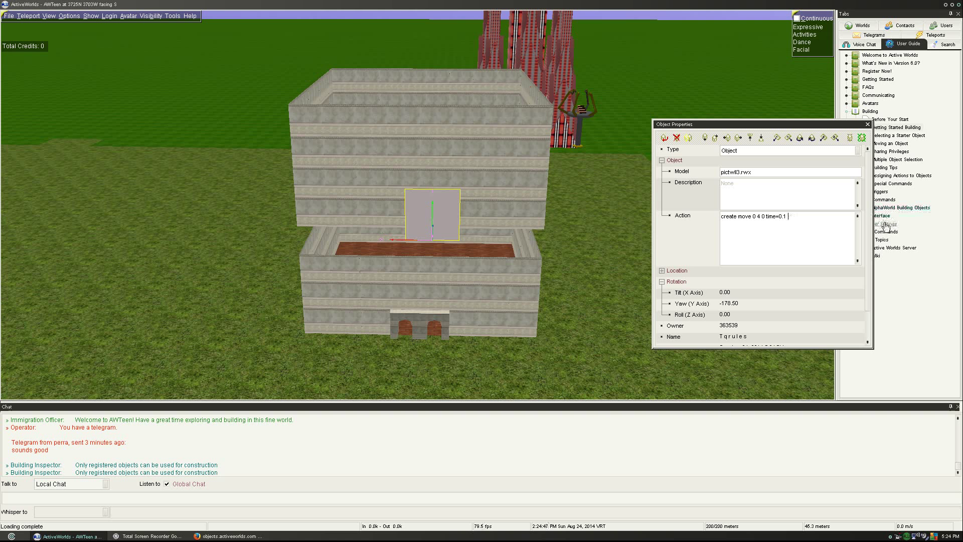
{"action": "type", "text": "loop"}
{"action": "key", "text": "Escape"}
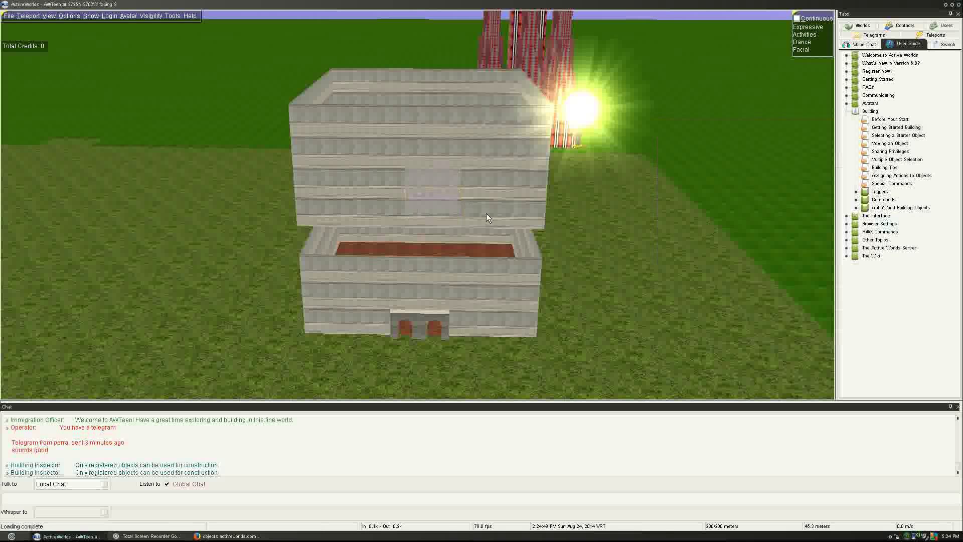
Replace the panel's looping move command with the material effect action "create matfx marb2 texture=marb2"
{"action": "left_click", "coordinate": [445, 185]}
{"action": "left_click_drag", "start_coordinate": [738, 216], "coordinate": [809, 216]}
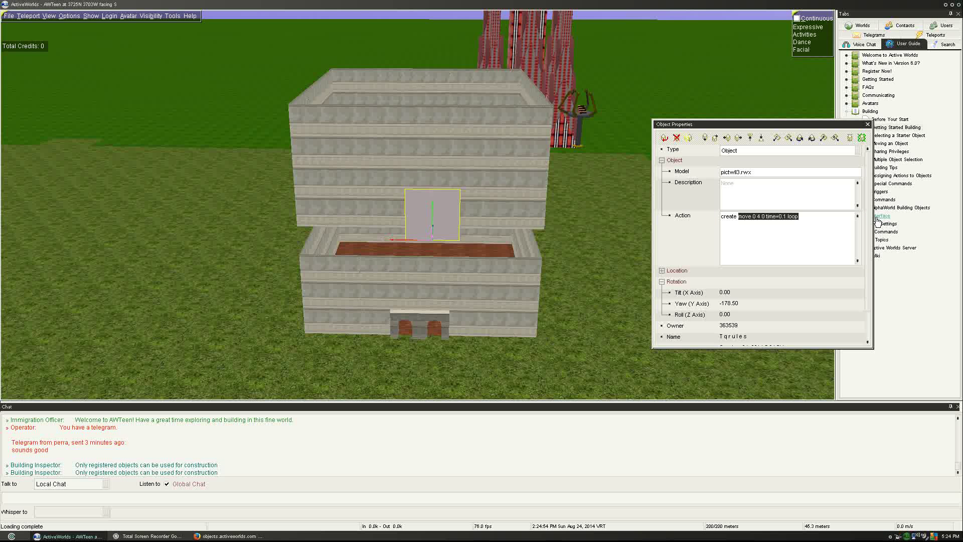
{"action": "key", "text": "Delete"}
{"action": "type", "text": "mal"}
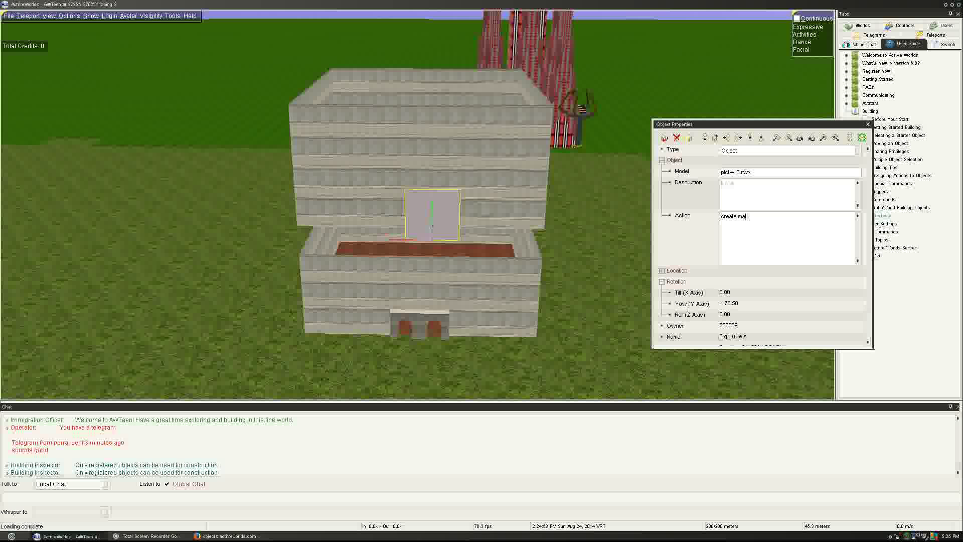
{"action": "key", "text": "BackSpace"}
{"action": "type", "text": "tfx marb2 texture=marb2"}
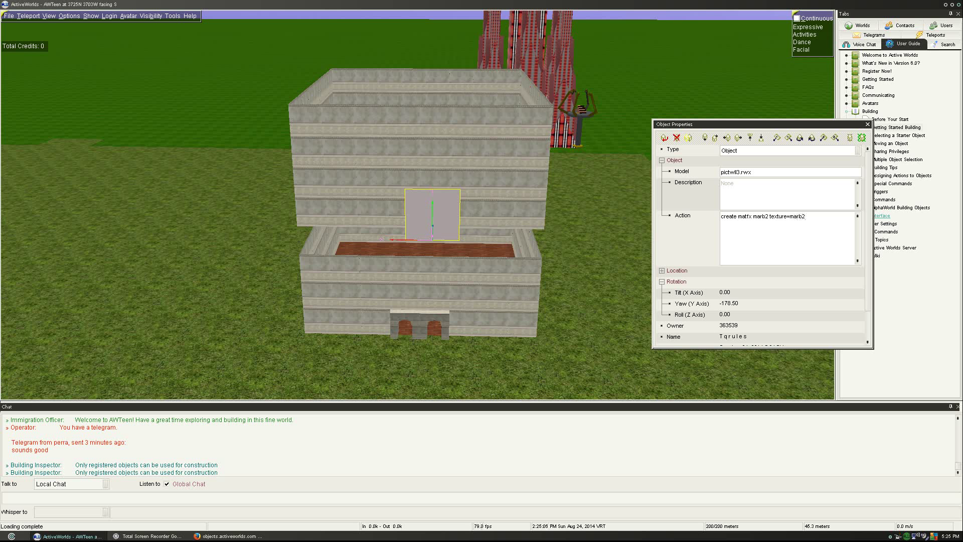
{"action": "key", "text": "Escape"}
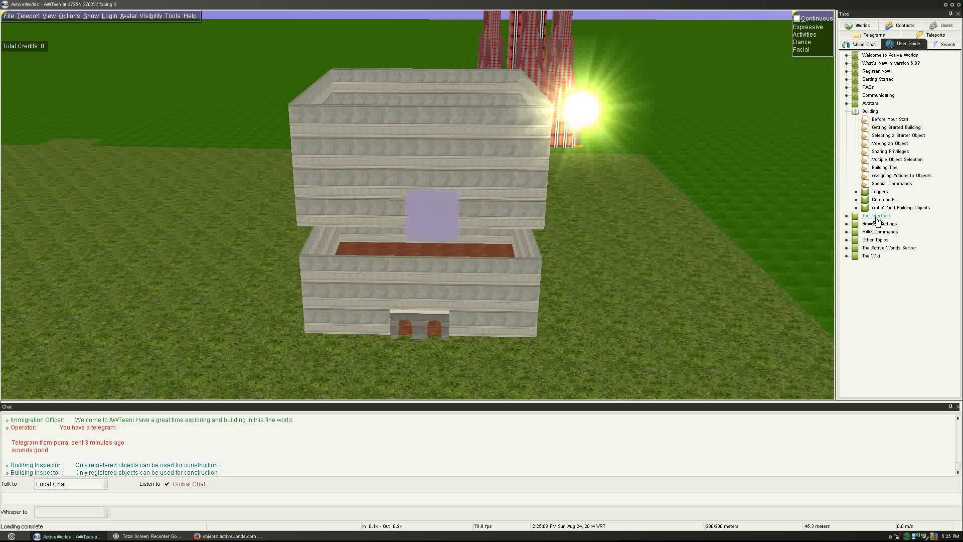
Remove the matfx part and the equals sign from the panel's action, leaving a plain "create texture marb2" command
{"action": "left_click", "coordinate": [444, 218]}
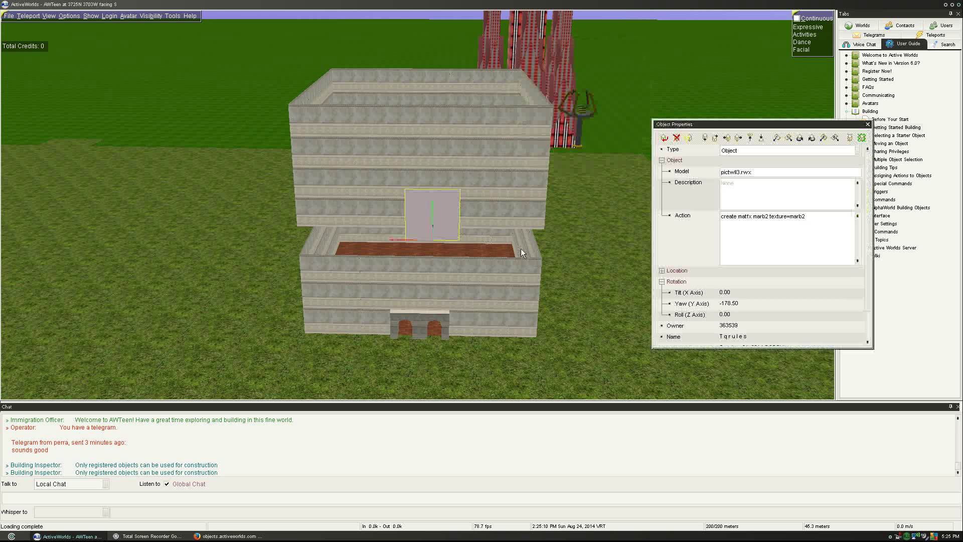
{"action": "left_click", "coordinate": [752, 216]}
{"action": "key", "text": "BackSpace"}
{"action": "key", "text": "BackSpace"}
{"action": "key", "text": "BackSpace"}
{"action": "key", "text": "BackSpace"}
{"action": "key", "text": "BackSpace"}
{"action": "key", "text": "BackSpace"}
{"action": "double_click", "coordinate": [746, 216]}
{"action": "key", "text": "BackSpace"}
{"action": "left_click", "coordinate": [758, 216]}
{"action": "key", "text": "BackSpace"}
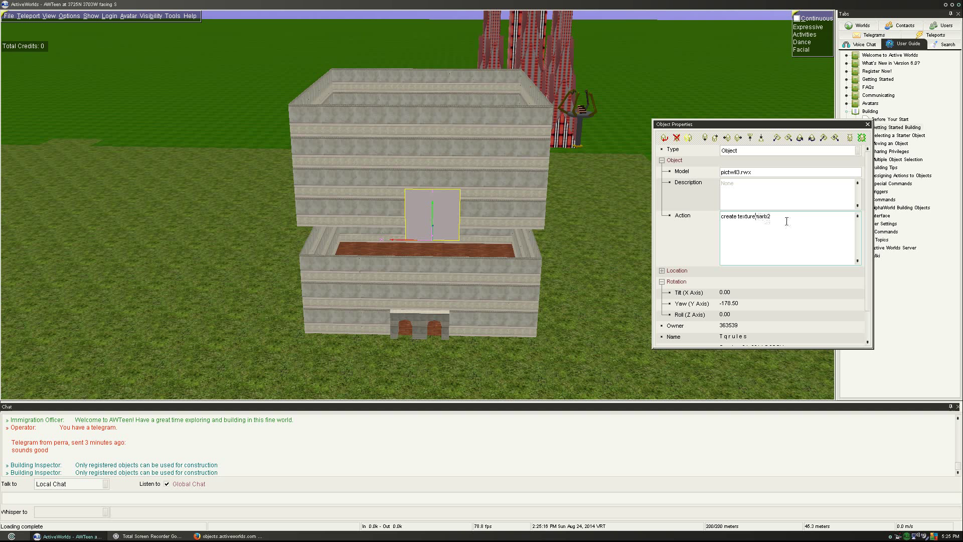
Extend the panel's marb2 texture action with "matfx type=2 texture=marb2"
{"action": "type", "text": "marb2 matfx type=2 te"}
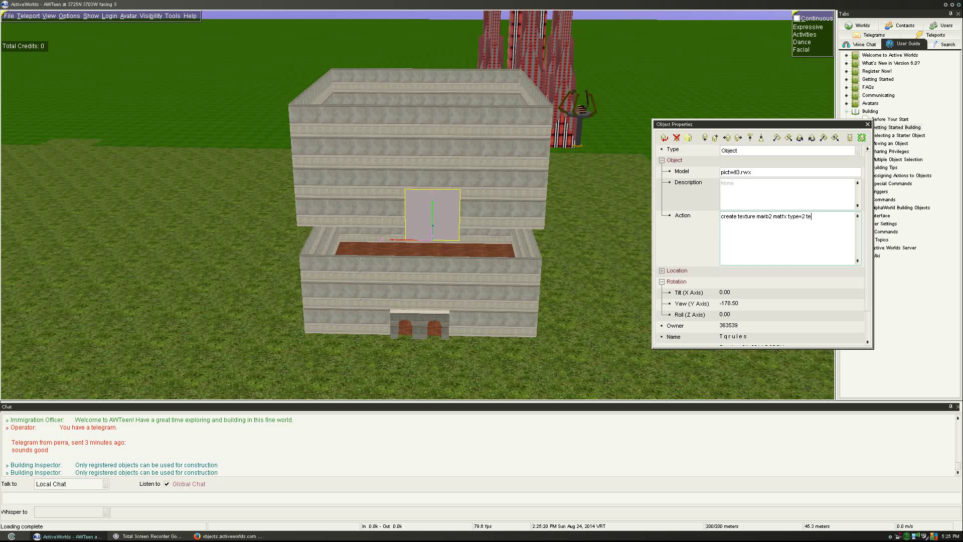
{"action": "key", "text": "BackSpace"}
{"action": "key", "text": "BackSpace"}
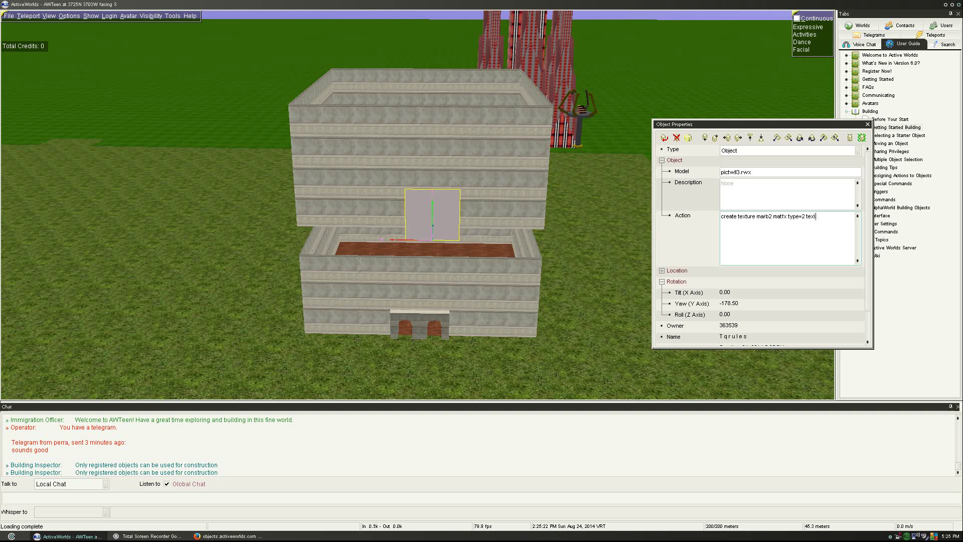
{"action": "type", "text": "ture=marb2"}
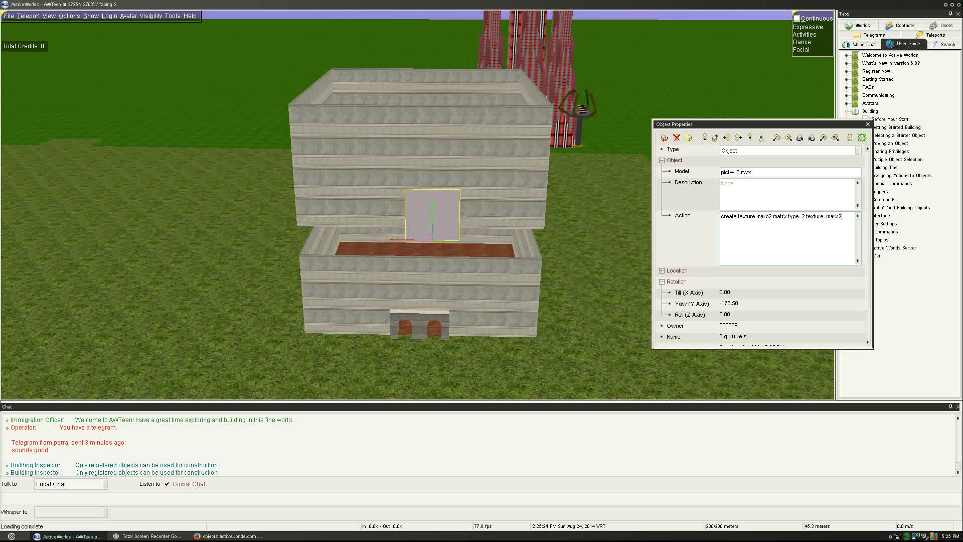
{"action": "key", "text": "Escape"}
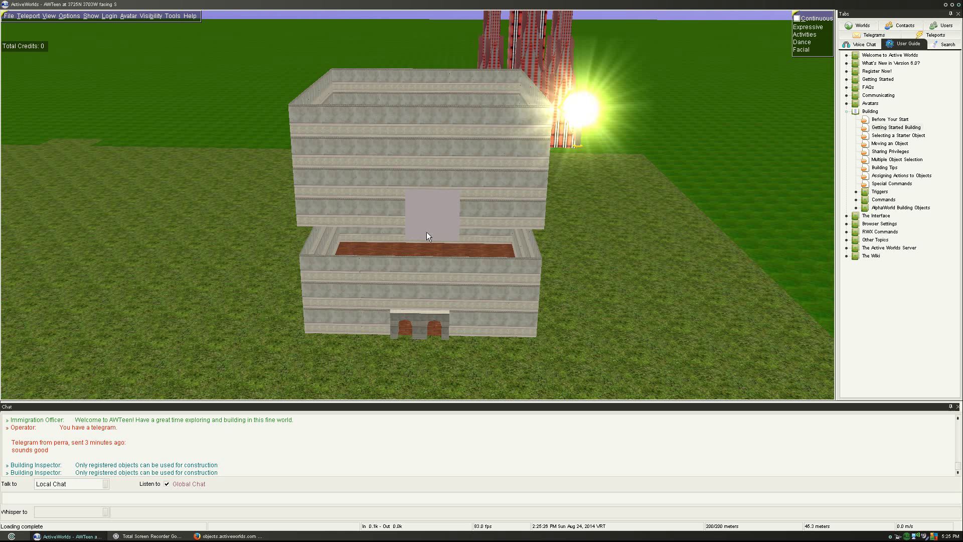
Copy "matfx tex=panorama2 type=1" from the action of the glassy corner panel on the neighbouring building
{"action": "key", "text": "Up"}
{"action": "key", "text": "Left"}
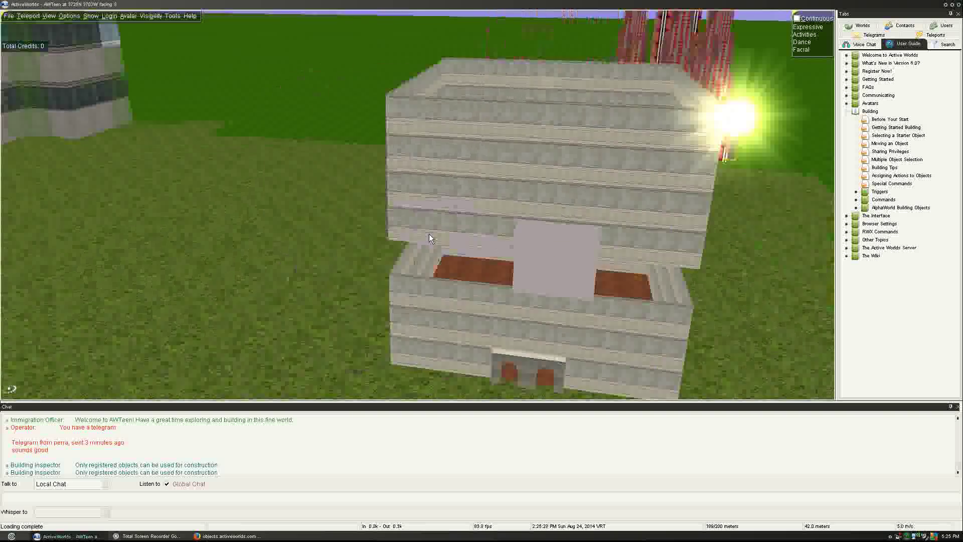
{"action": "key", "text": "Left"}
{"action": "key", "text": "Down"}
{"action": "key", "text": "KP_Add"}
{"action": "key", "text": "Right"}
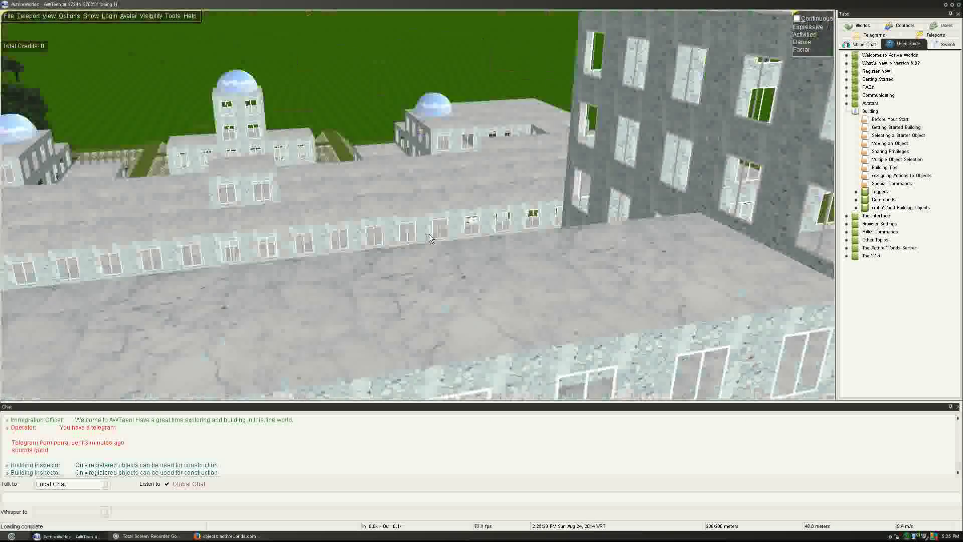
{"action": "key", "text": "Right"}
{"action": "key", "text": "Up"}
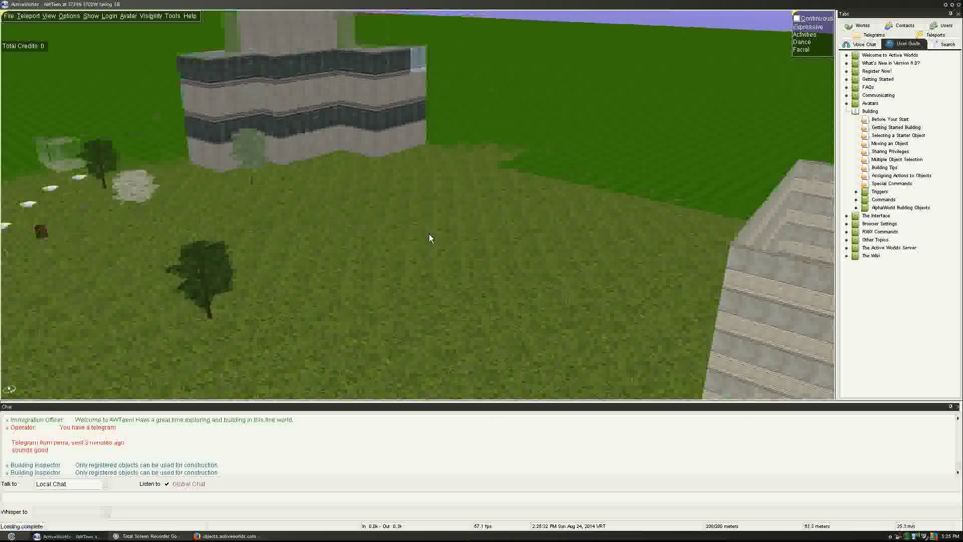
{"action": "left_click", "coordinate": [395, 115]}
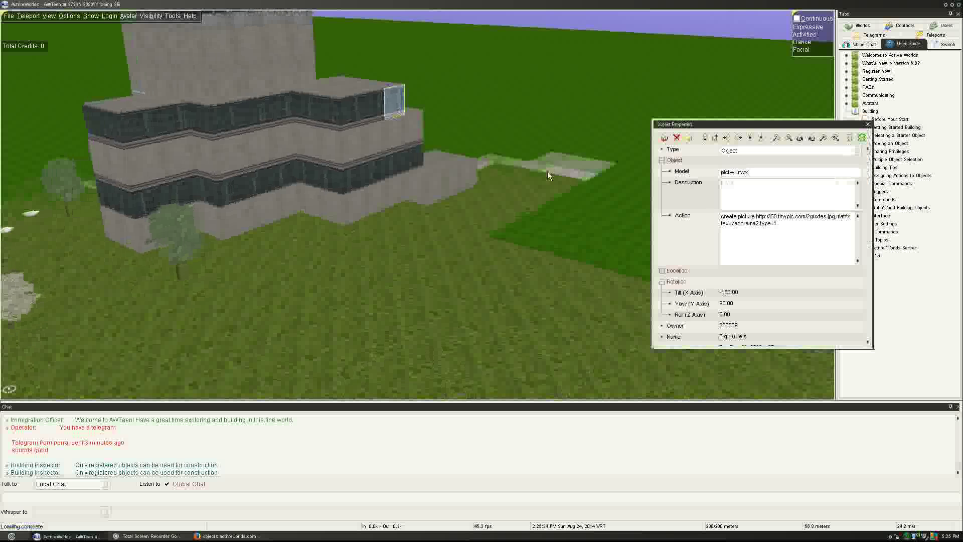
{"action": "left_click", "coordinate": [765, 230]}
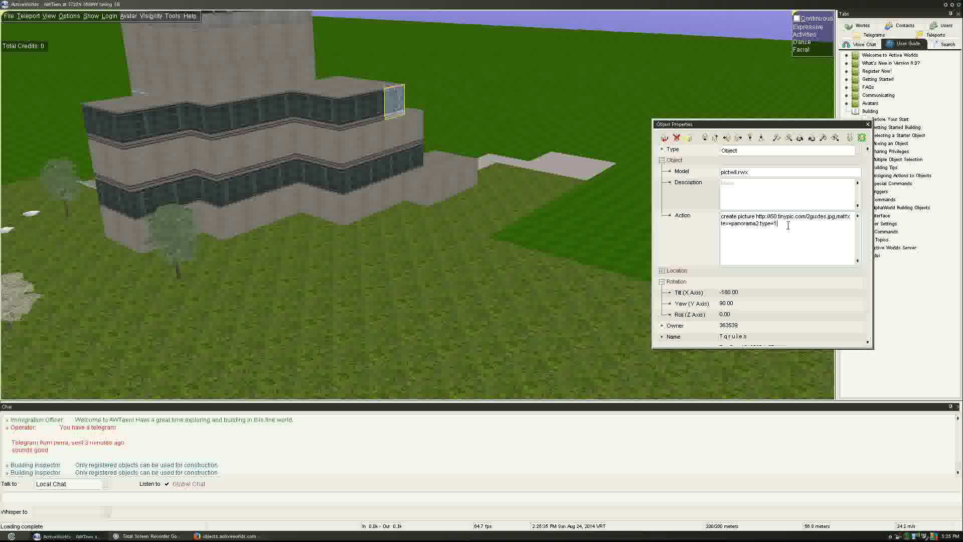
{"action": "left_click_drag", "start_coordinate": [840, 218], "coordinate": [853, 227]}
{"action": "left_click", "coordinate": [840, 219]}
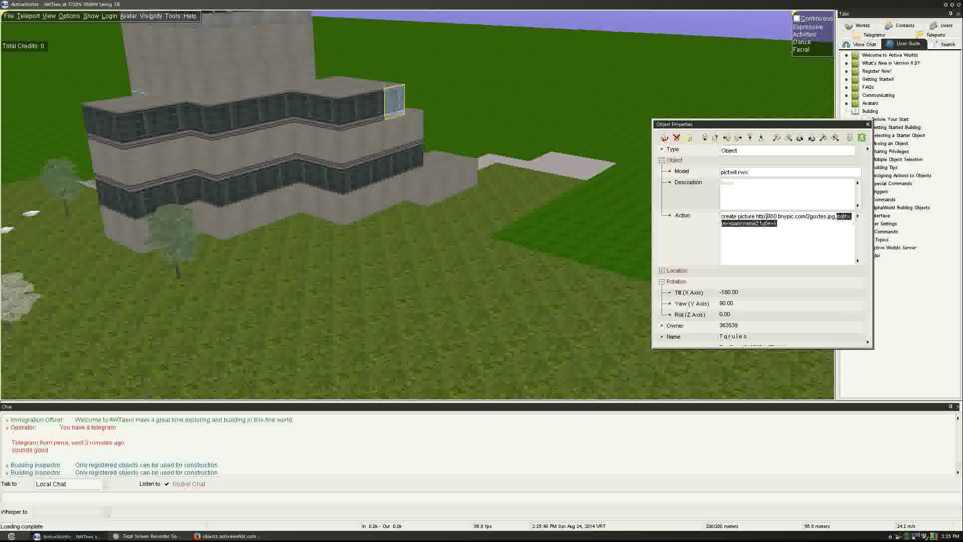
{"action": "left_click", "coordinate": [564, 201]}
Replace the tower's loose panel action with the copied "matfx tex=panorama2 type=1", preceded by "create texture marb"
{"action": "key", "text": "Down"}
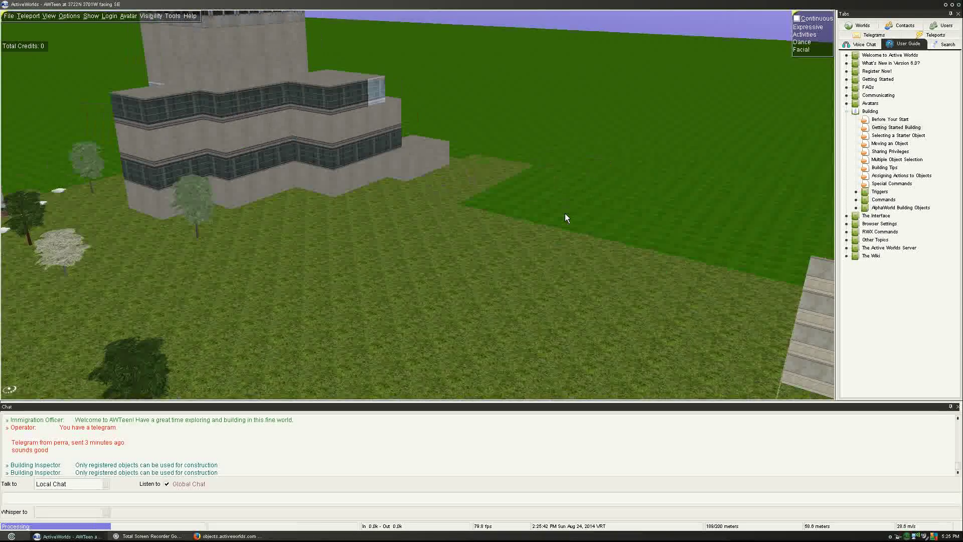
{"action": "key", "text": "Right"}
{"action": "key", "text": "Page_Down"}
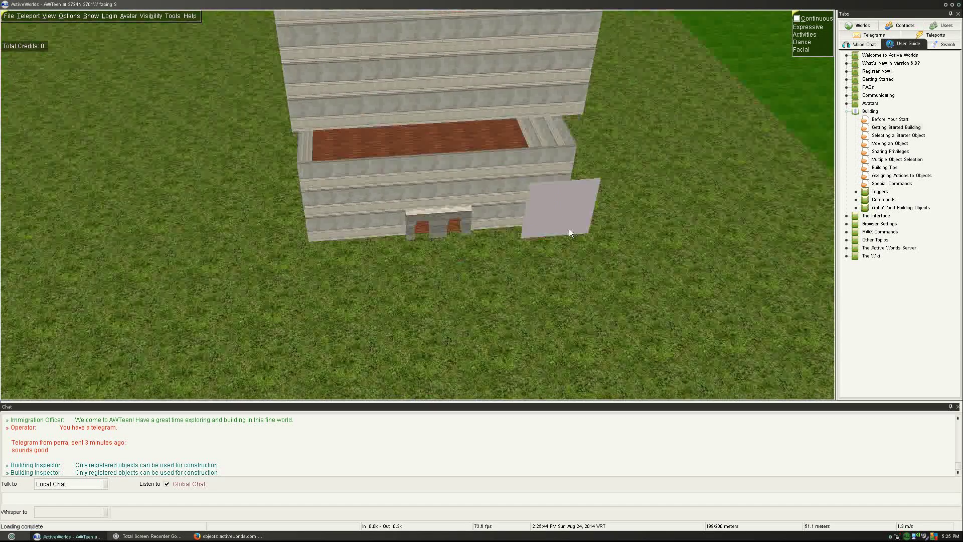
{"action": "left_click", "coordinate": [570, 231]}
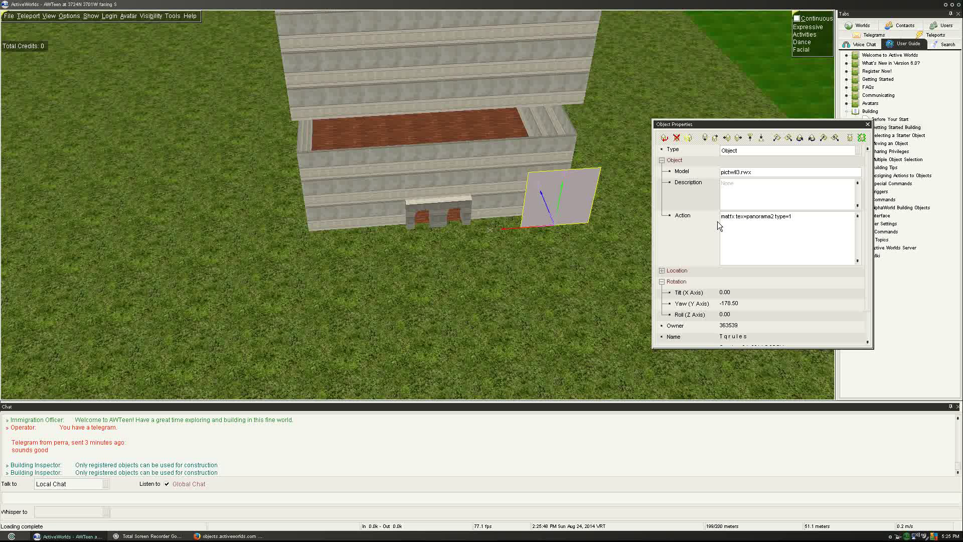
{"action": "type", "text": "create texture marb"}
{"action": "key", "text": "Return"}
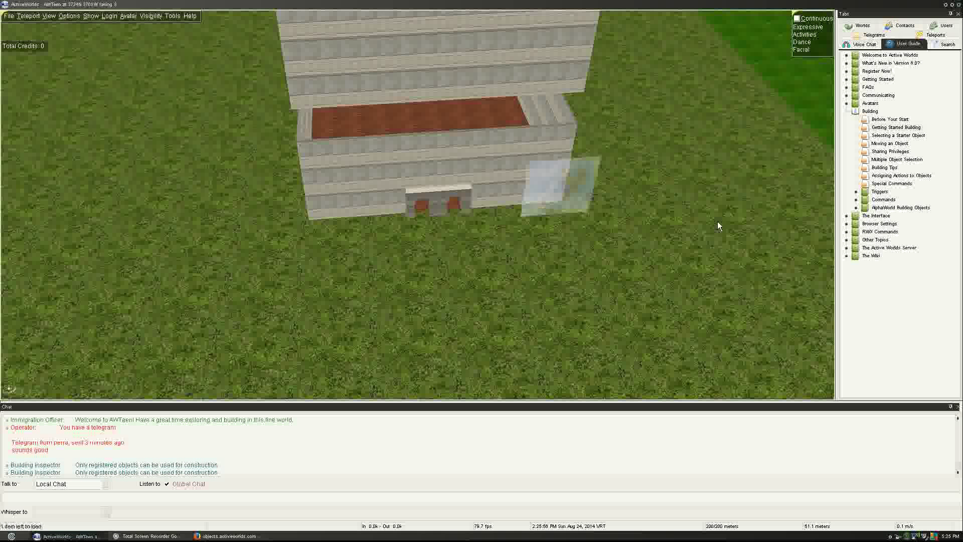
Examine the cloudy reflective panel beside the tower from up close and from several distances and angles
{"action": "key", "text": "Up"}
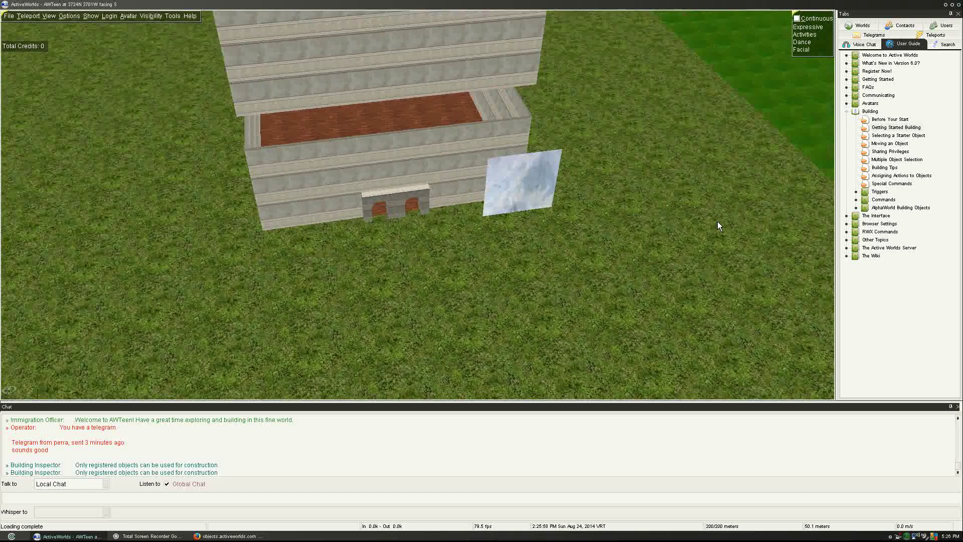
{"action": "key", "text": "Page_Up"}
{"action": "key", "text": "Up"}
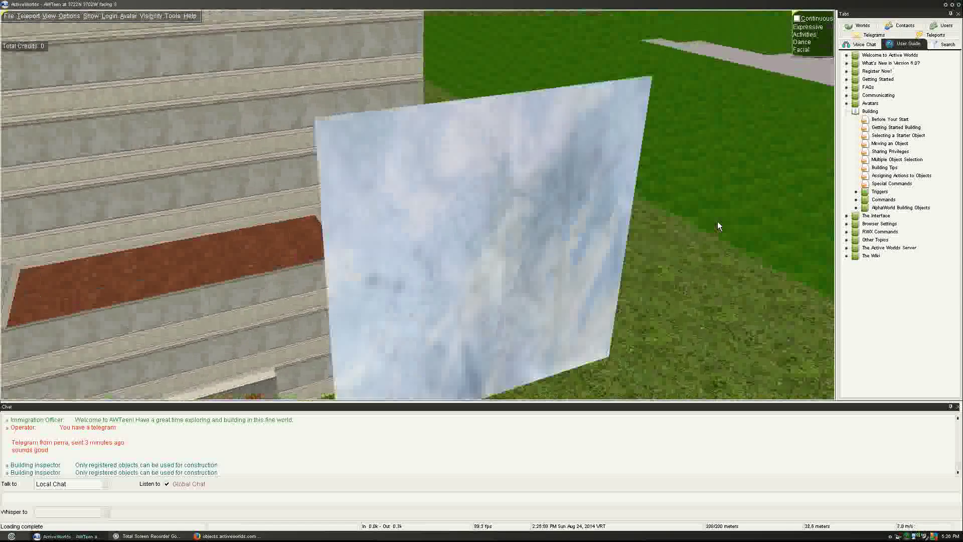
{"action": "key", "text": "Down"}
{"action": "key", "text": "Down"}
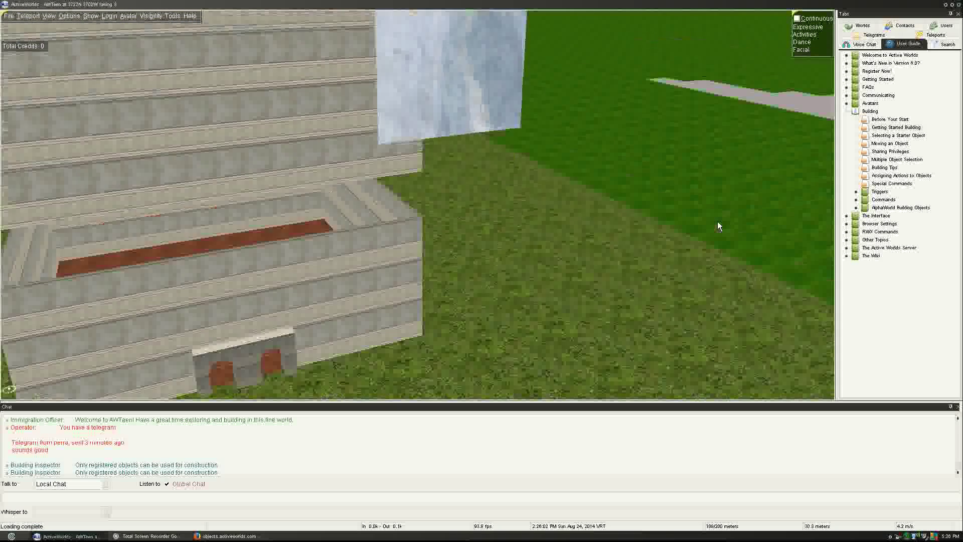
{"action": "key", "text": "Page_Up"}
{"action": "key", "text": "Up"}
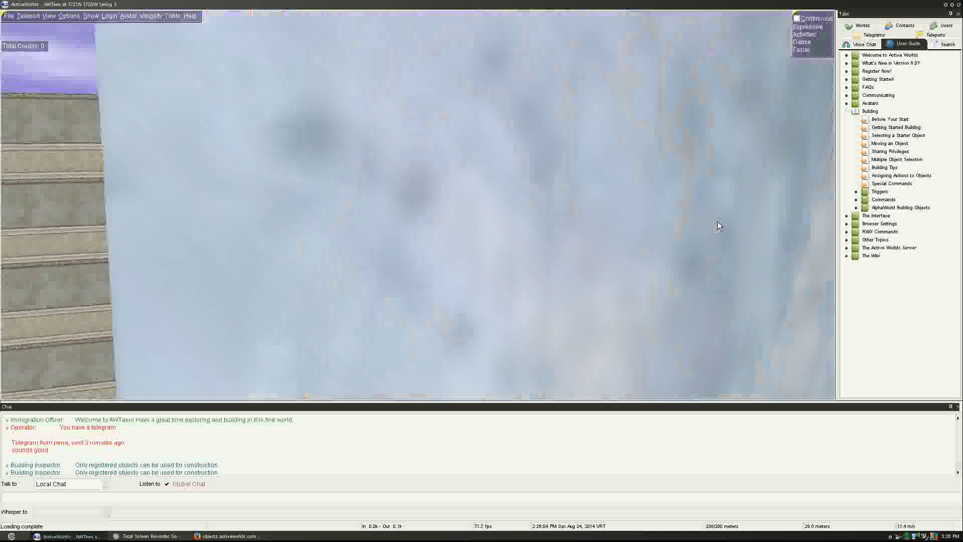
{"action": "key", "text": "Left"}
{"action": "key", "text": "Down"}
{"action": "key", "text": "Up"}
{"action": "key", "text": "Right"}
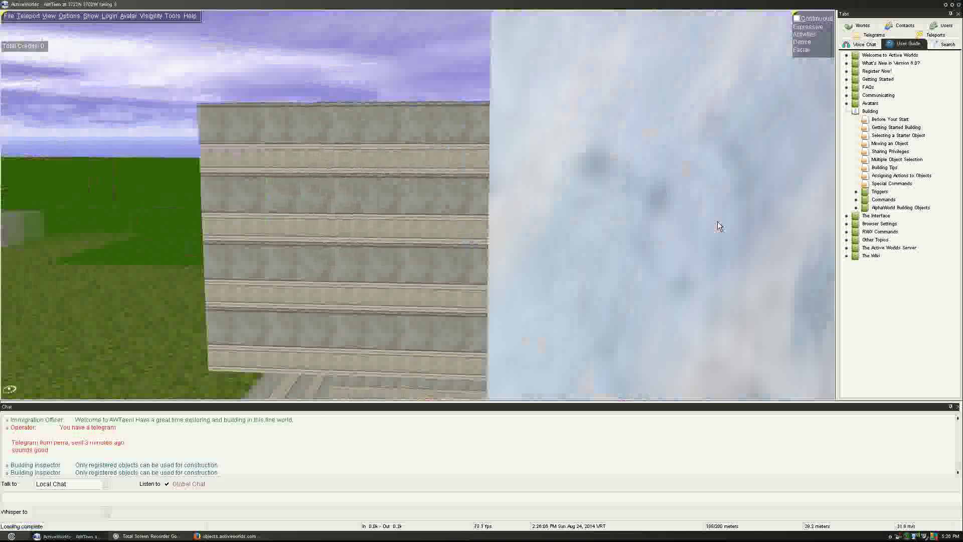
{"action": "key", "text": "Down"}
{"action": "key", "text": "Right"}
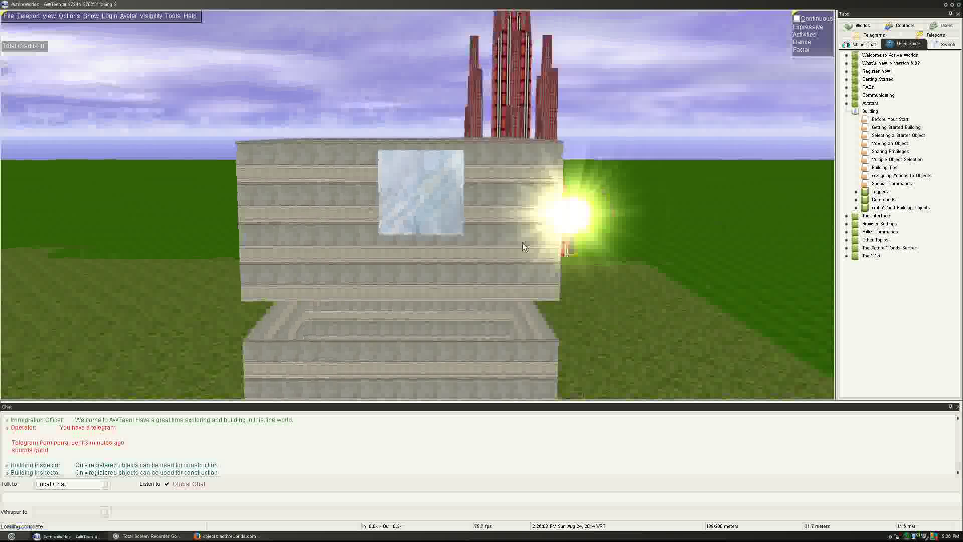
Replace the panorama2 texture with terrain0 in the matfx part of the panel's action
{"action": "right_click", "coordinate": [444, 216]}
{"action": "double_click", "coordinate": [818, 217]}
{"action": "left_click", "coordinate": [819, 217]}
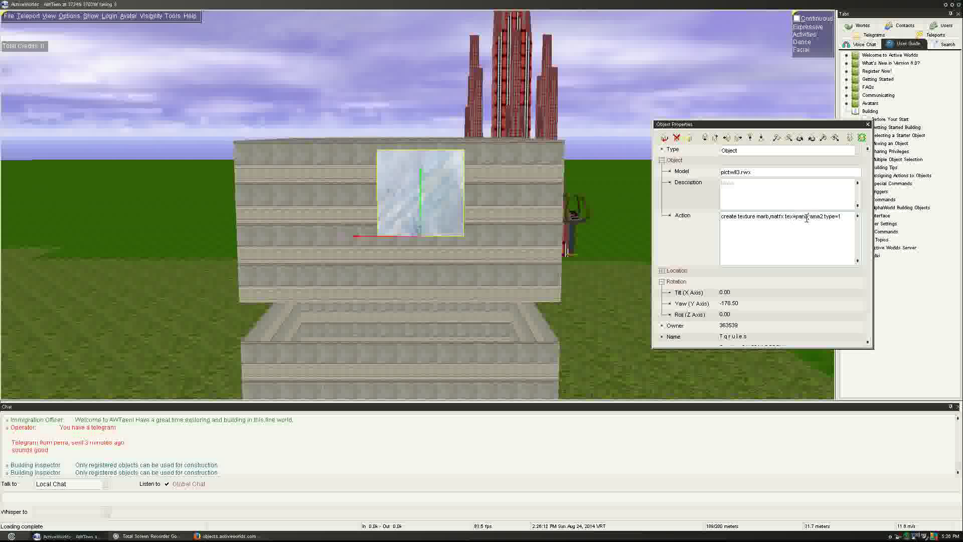
{"action": "left_click_drag", "start_coordinate": [821, 217], "coordinate": [826, 218]}
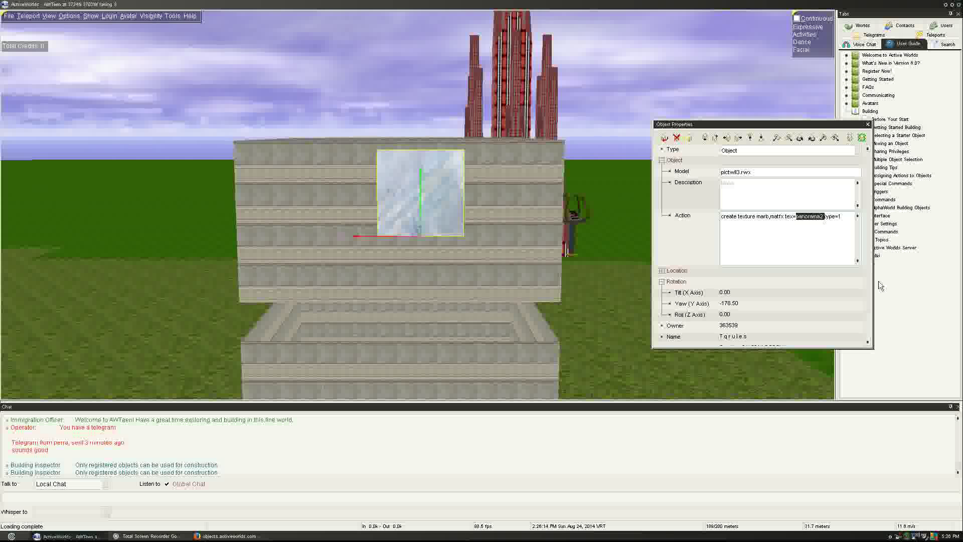
{"action": "type", "text": "gras"}
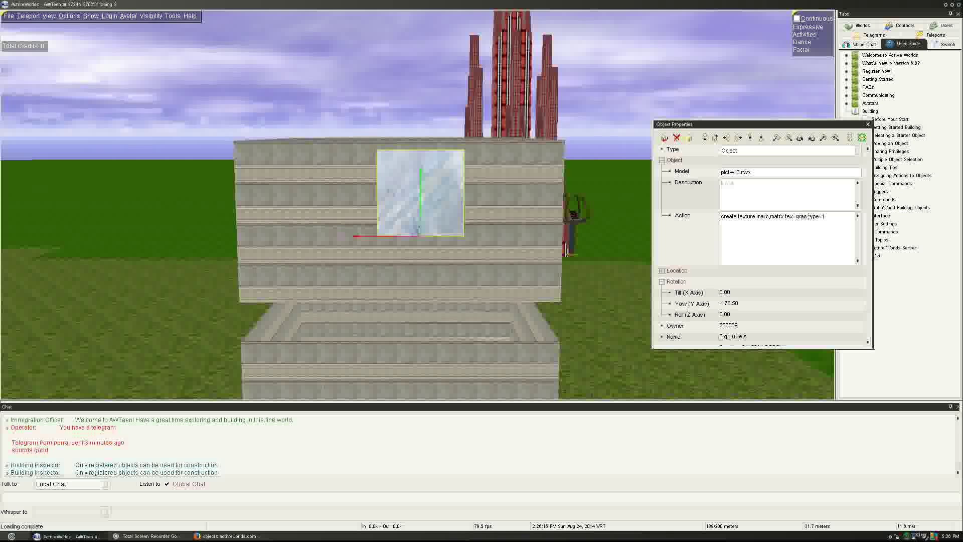
{"action": "key", "text": "BackSpace"}
{"action": "key", "text": "BackSpace"}
{"action": "key", "text": "BackSpace"}
{"action": "key", "text": "BackSpace"}
{"action": "type", "text": "terrain60"}
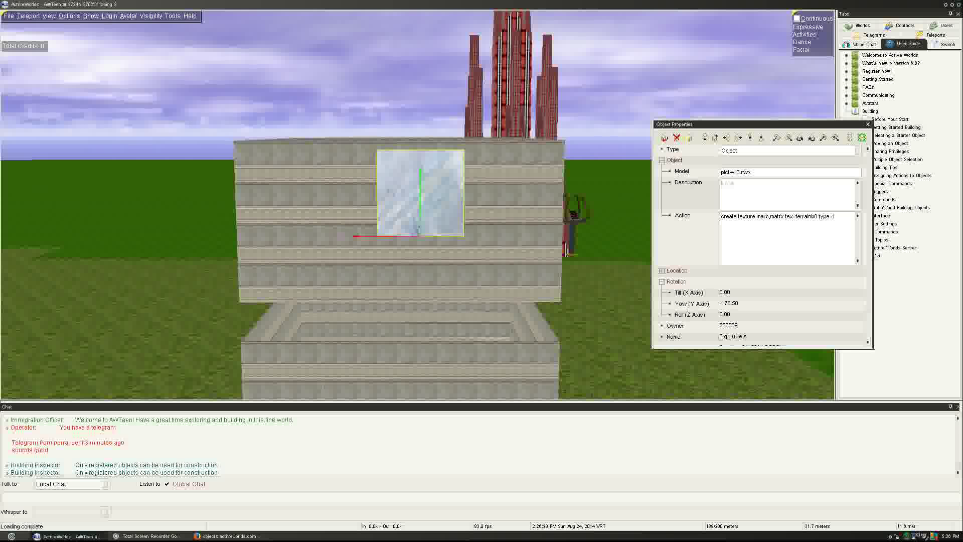
{"action": "left_click", "coordinate": [813, 216]}
{"action": "key", "text": "Return"}
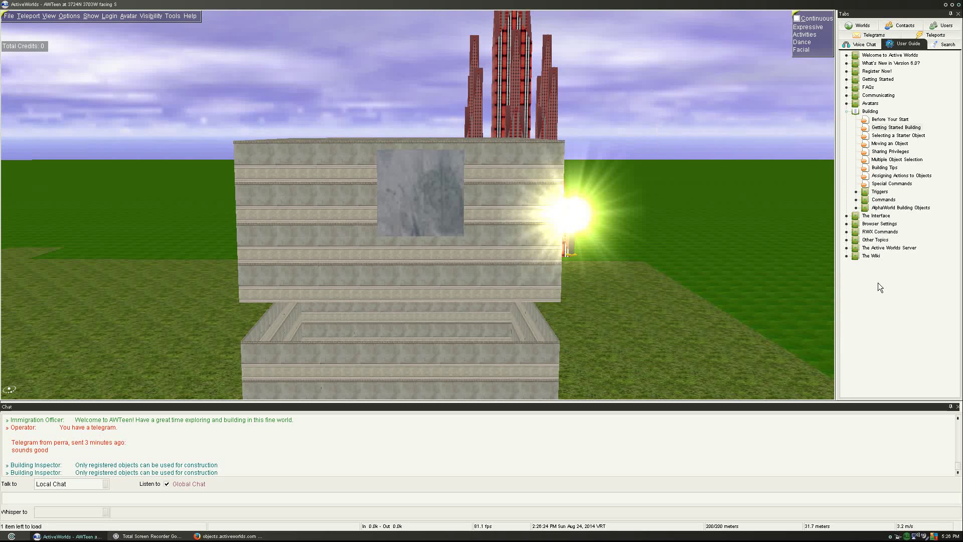
Set the matfx type in the panel's terrain0 action to 1
{"action": "left_click_drag", "start_coordinate": [404, 268], "coordinate": [416, 254]}
{"action": "key", "text": "Up"}
{"action": "key", "text": "Down"}
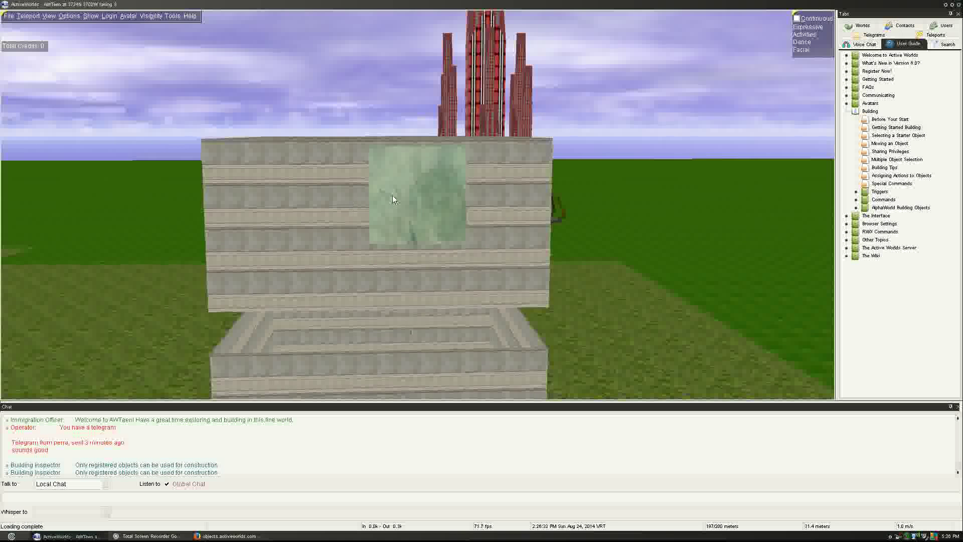
{"action": "left_click", "coordinate": [392, 195]}
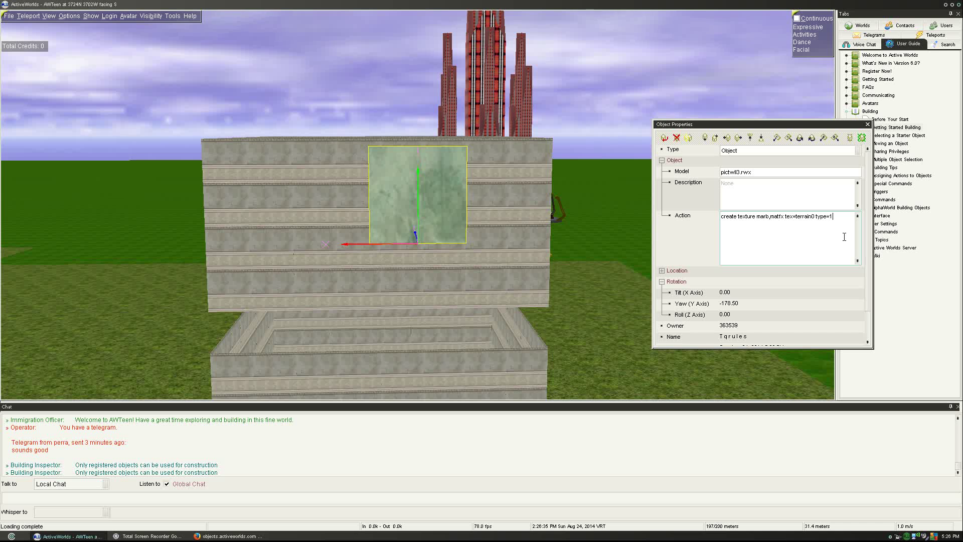
{"action": "key", "text": "Escape"}
{"action": "key", "text": "Up"}
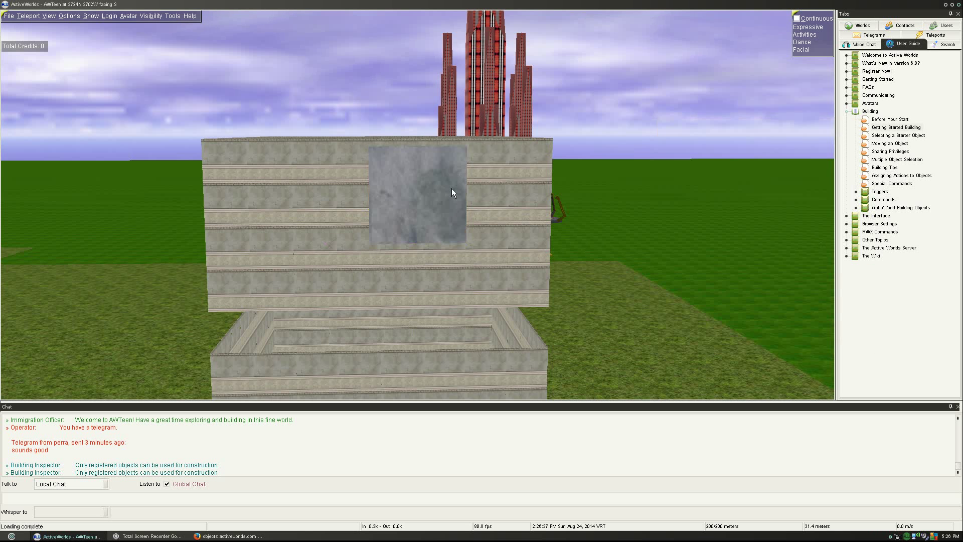
{"action": "key", "text": "Down"}
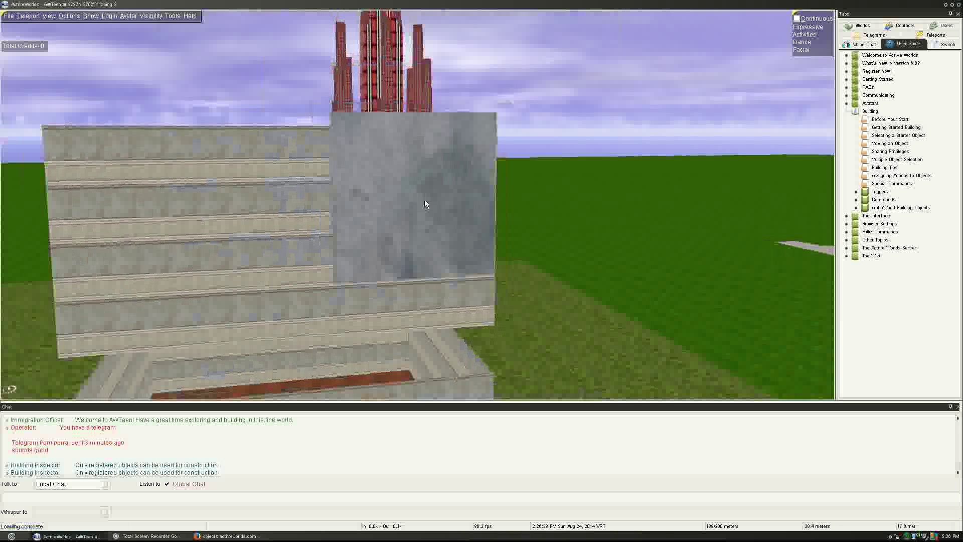
Change the panel's matfx command to type=3, keeping the terrain0 texture
{"action": "left_click", "coordinate": [424, 199]}
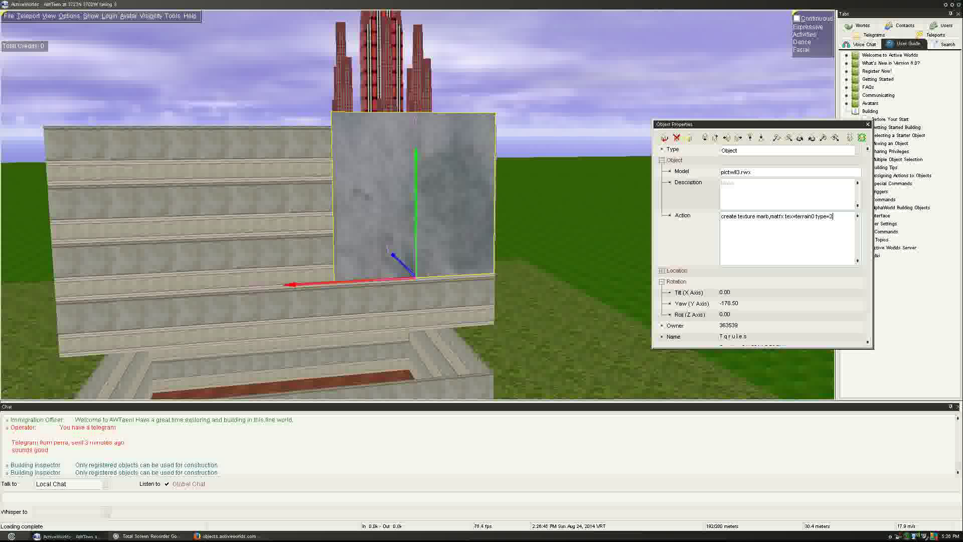
{"action": "key", "text": "Escape"}
{"action": "key", "text": "Up"}
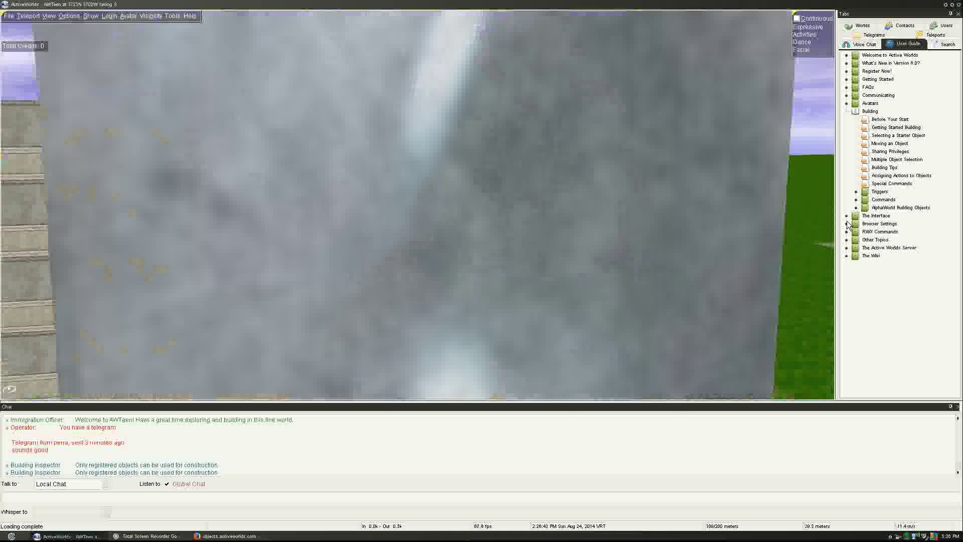
{"action": "key", "text": "Left"}
{"action": "key", "text": "Down"}
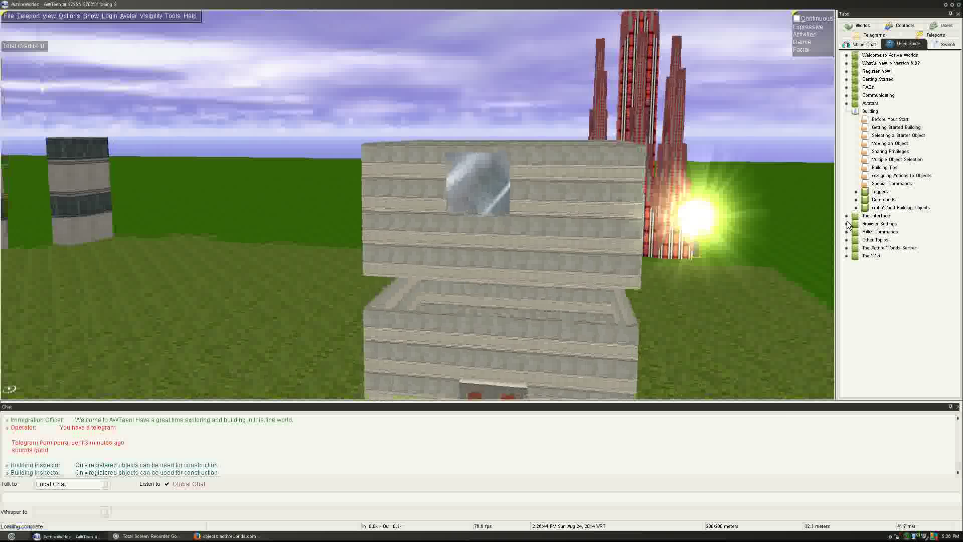
Replace the terrain0 texture with gold in the matfx part of the panel's action
{"action": "key", "text": "Up"}
{"action": "right_click", "coordinate": [539, 202]}
{"action": "double_click", "coordinate": [805, 217]}
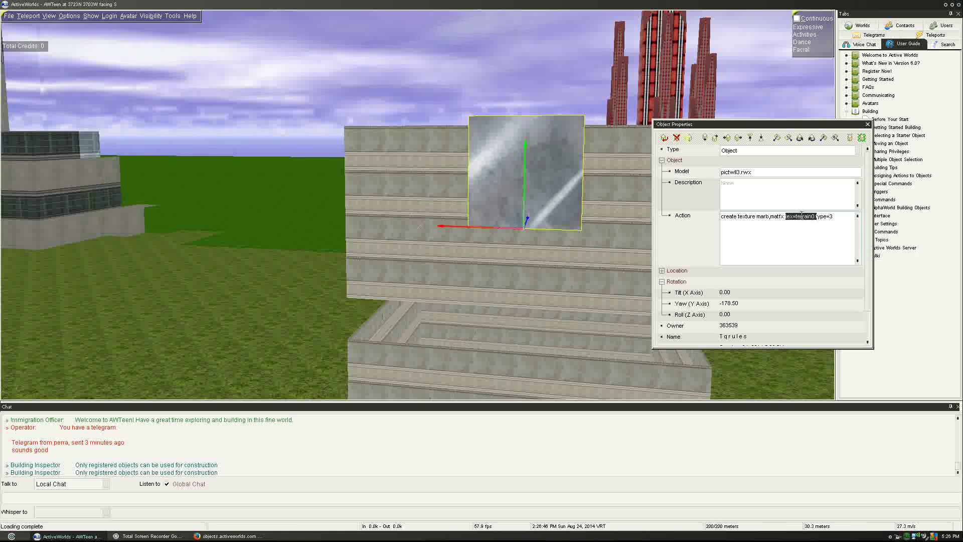
{"action": "left_click", "coordinate": [807, 217]}
{"action": "key", "text": "BackSpace"}
{"action": "key", "text": "BackSpace"}
{"action": "key", "text": "BackSpace"}
{"action": "key", "text": "BackSpace"}
{"action": "key", "text": "BackSpace"}
{"action": "type", "text": "sky"}
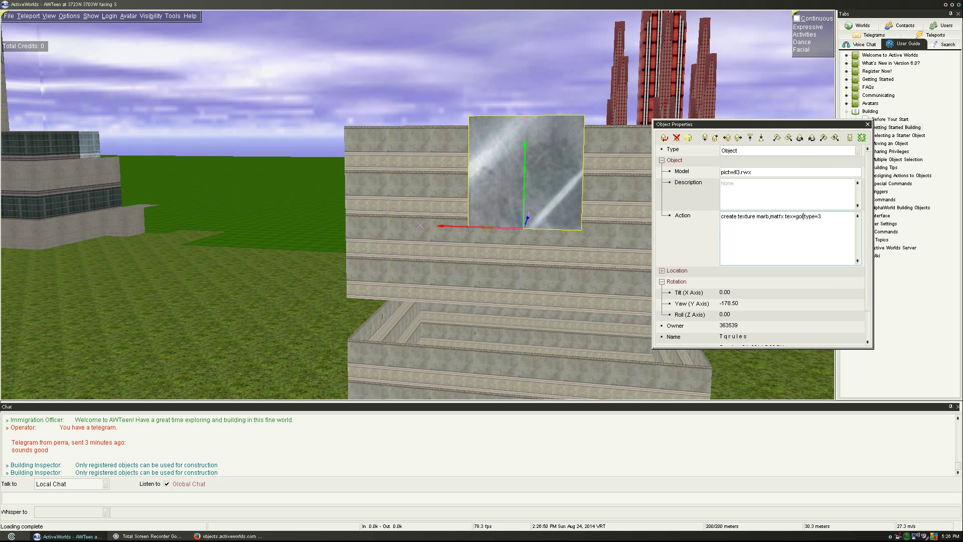
{"action": "key", "text": "Escape"}
{"action": "key", "text": "Up"}
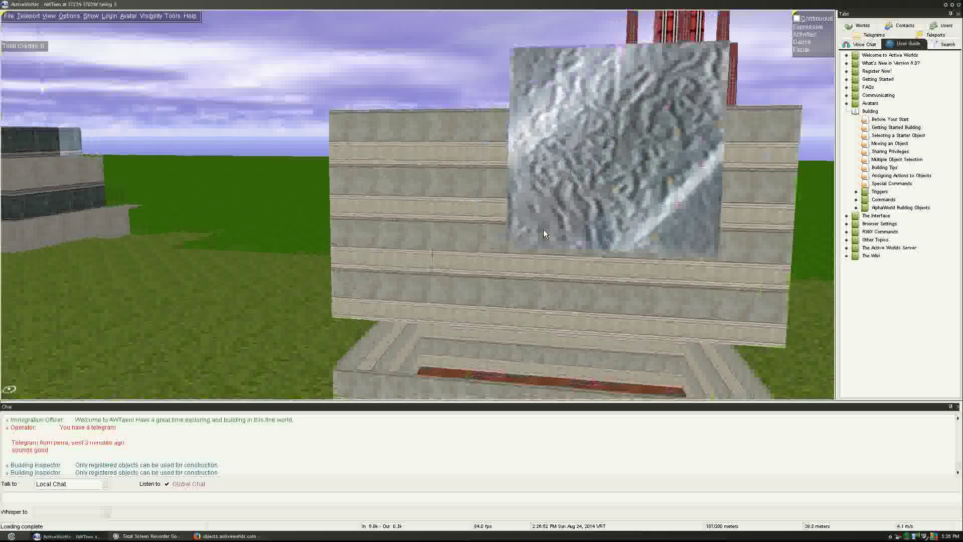
Change the matfx type in the panel's gold texture action to 1
{"action": "key", "text": "Right"}
{"action": "key", "text": "Down"}
{"action": "right_click", "coordinate": [516, 161]}
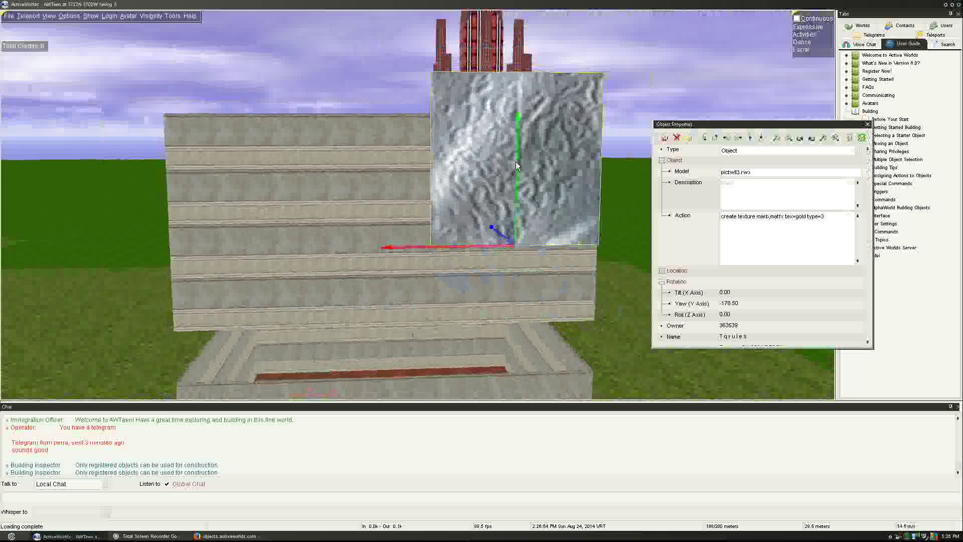
{"action": "left_click", "coordinate": [836, 227]}
{"action": "key", "text": "Escape"}
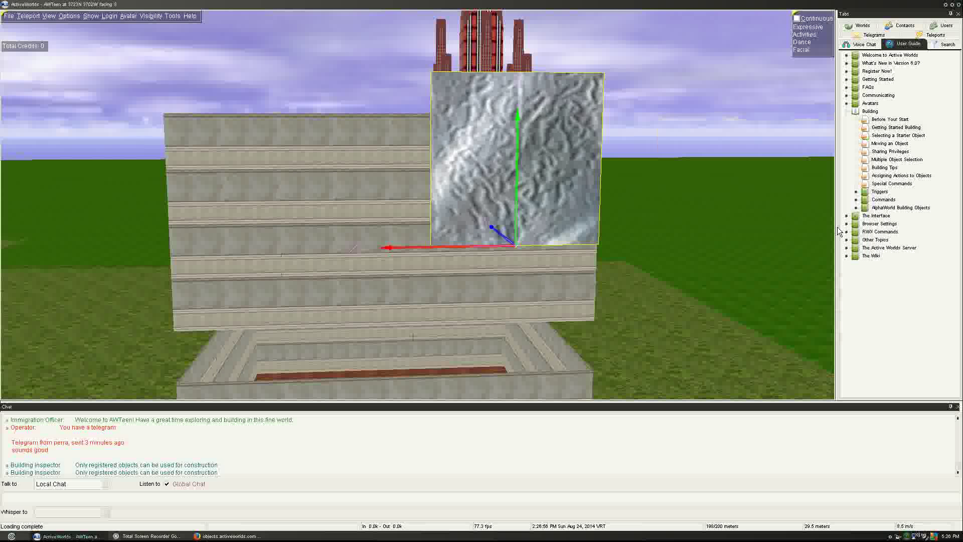
Examine the panel's gold-textured matfx effect up close and while moving past it on both sides
{"action": "key", "text": "Right"}
{"action": "key", "text": "Up"}
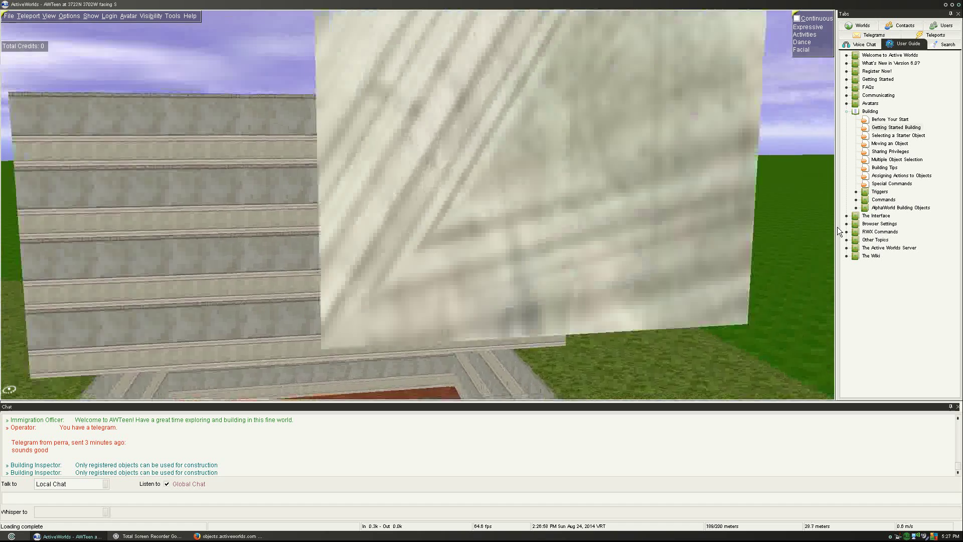
{"action": "key", "text": "Left"}
{"action": "key", "text": "Down"}
{"action": "key", "text": "Right"}
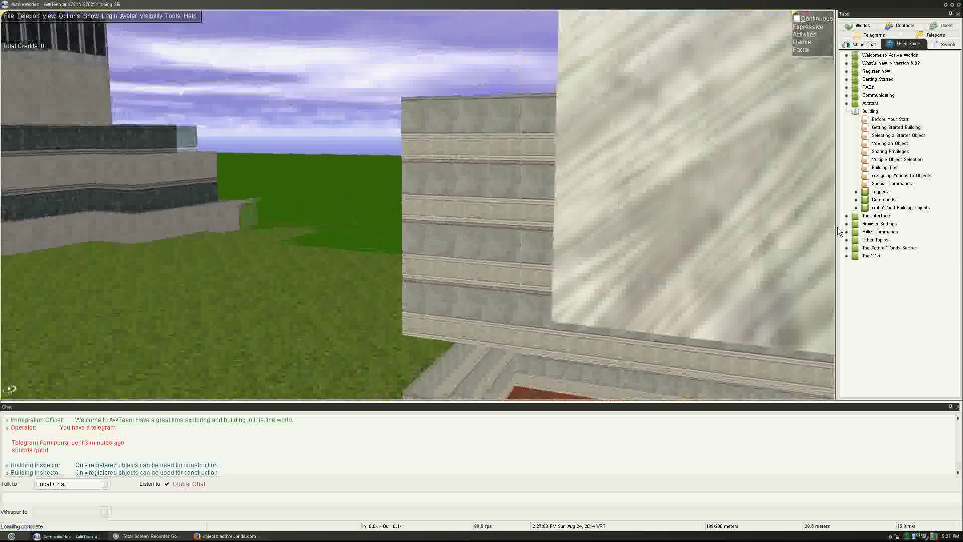
{"action": "key", "text": "Down"}
{"action": "key", "text": "Up"}
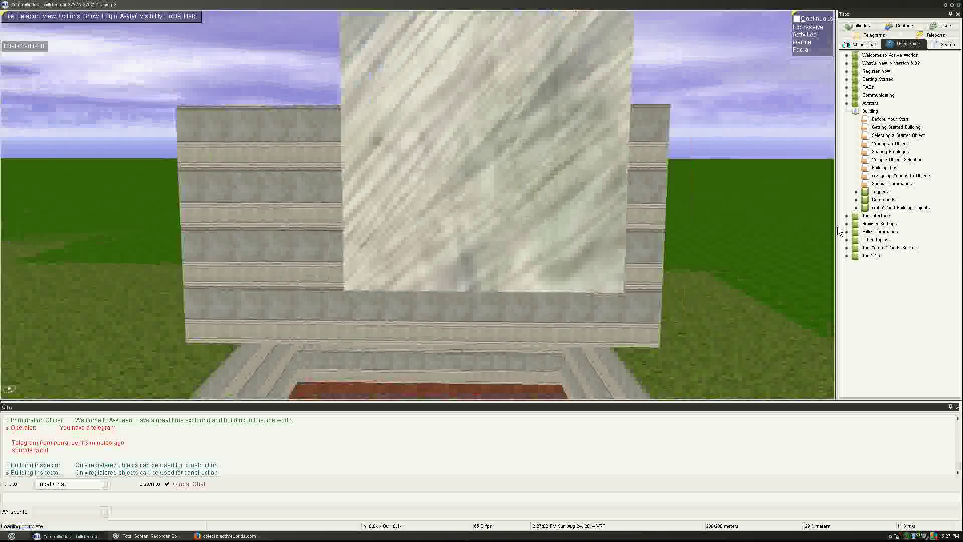
{"action": "key", "text": "Down"}
Clear the panel's whole action command and its model name in the object properties
{"action": "left_click", "coordinate": [447, 176]}
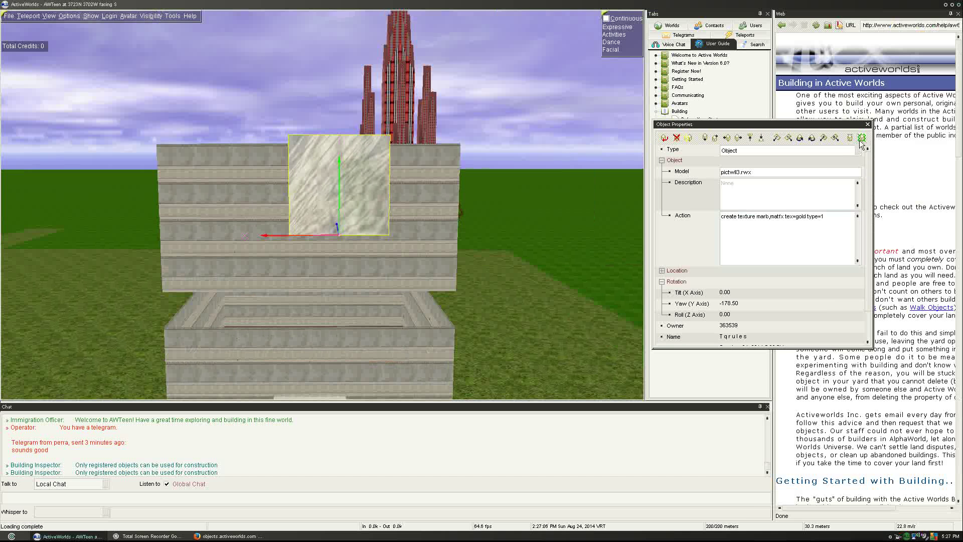
{"action": "left_click", "coordinate": [958, 14]}
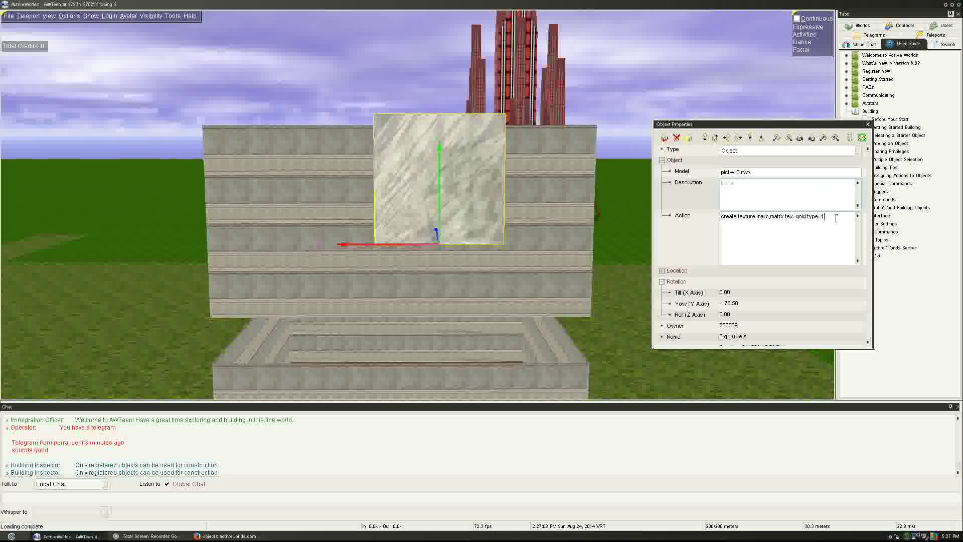
{"action": "left_click_drag", "start_coordinate": [825, 216], "coordinate": [863, 218]}
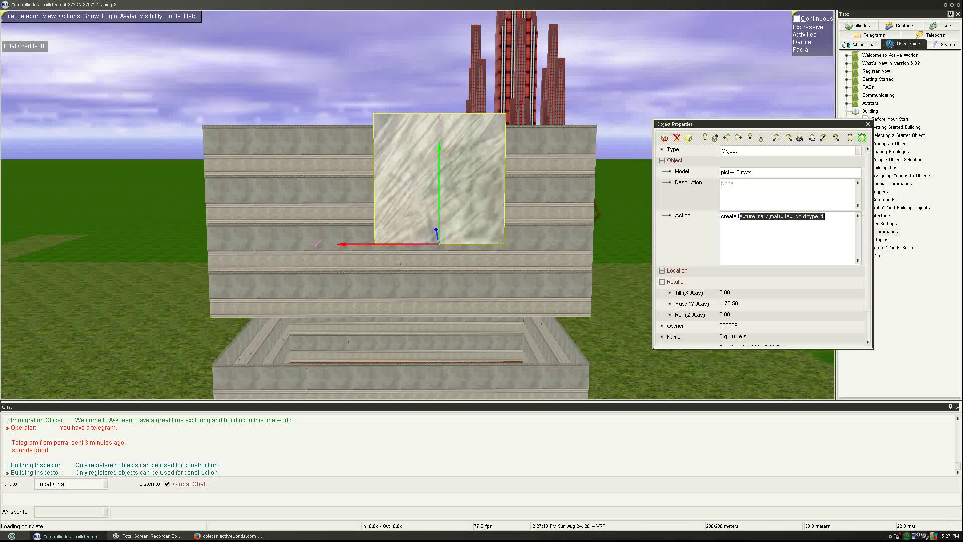
{"action": "key", "text": "Delete"}
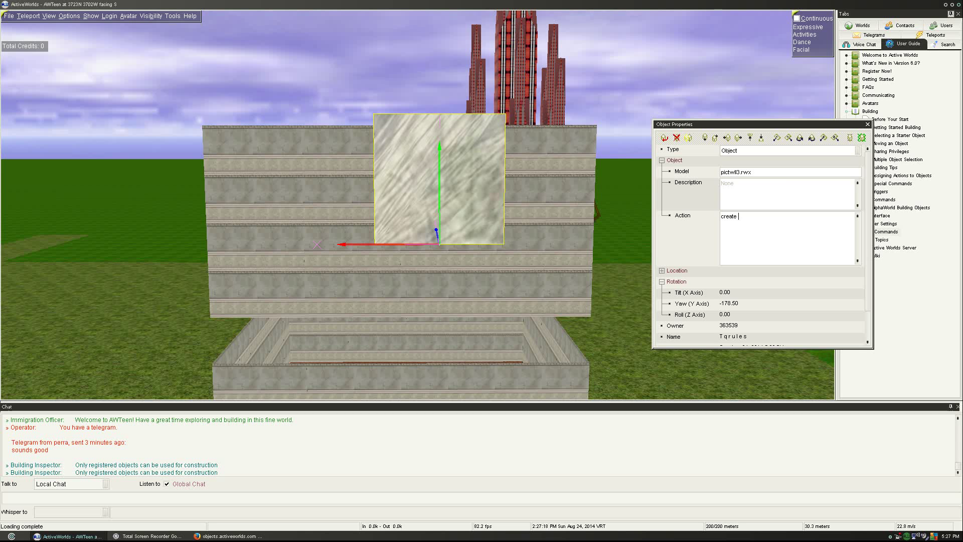
{"action": "double_click", "coordinate": [732, 222]}
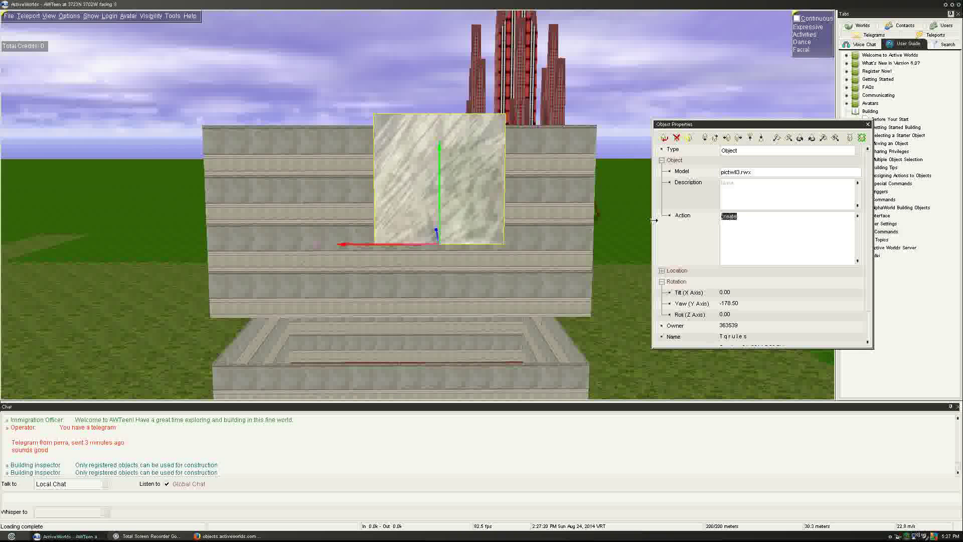
{"action": "key", "text": "Delete"}
{"action": "double_click", "coordinate": [770, 172]}
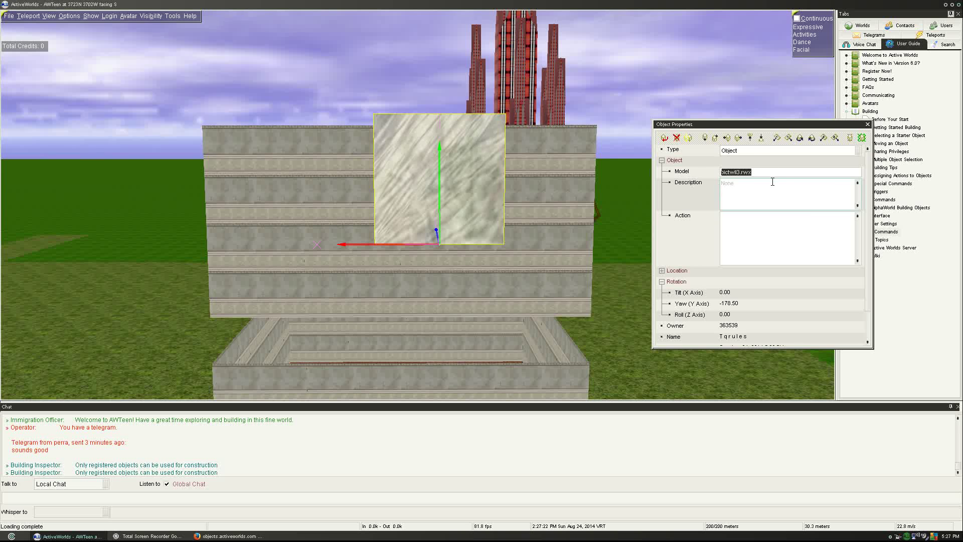
{"action": "key", "text": "Delete"}
Change the panel's object type to Zone and look through the available volume shapes, keeping Cube
{"action": "left_click", "coordinate": [770, 152]}
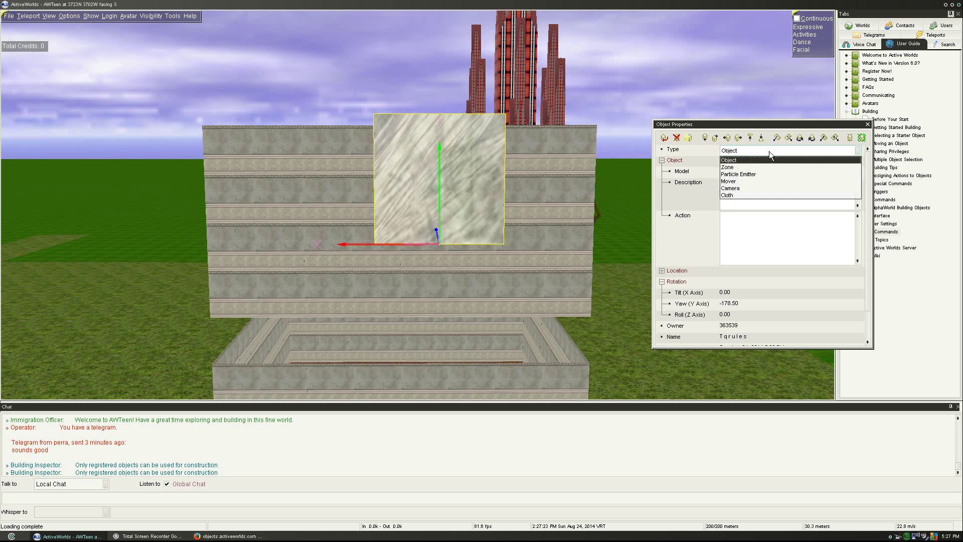
{"action": "left_click", "coordinate": [735, 168]}
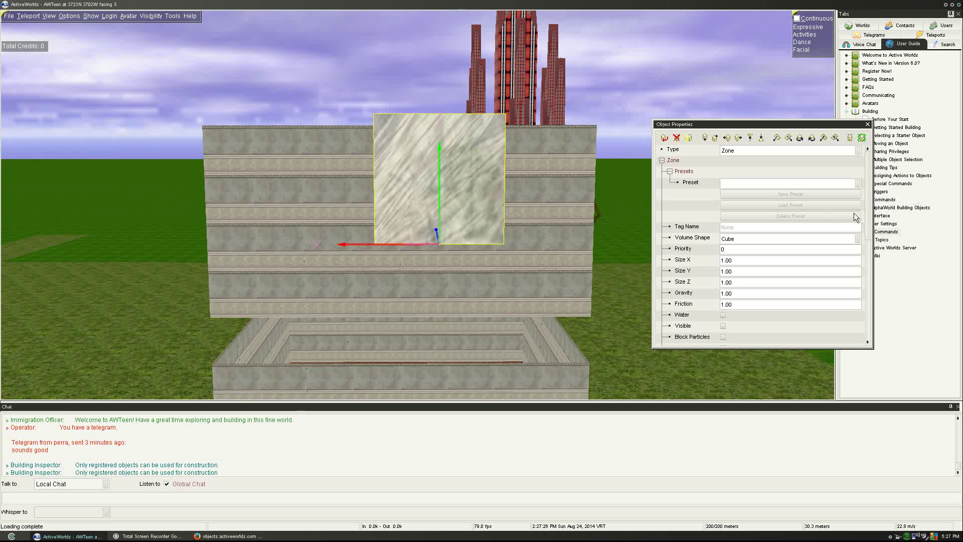
{"action": "left_click", "coordinate": [754, 239]}
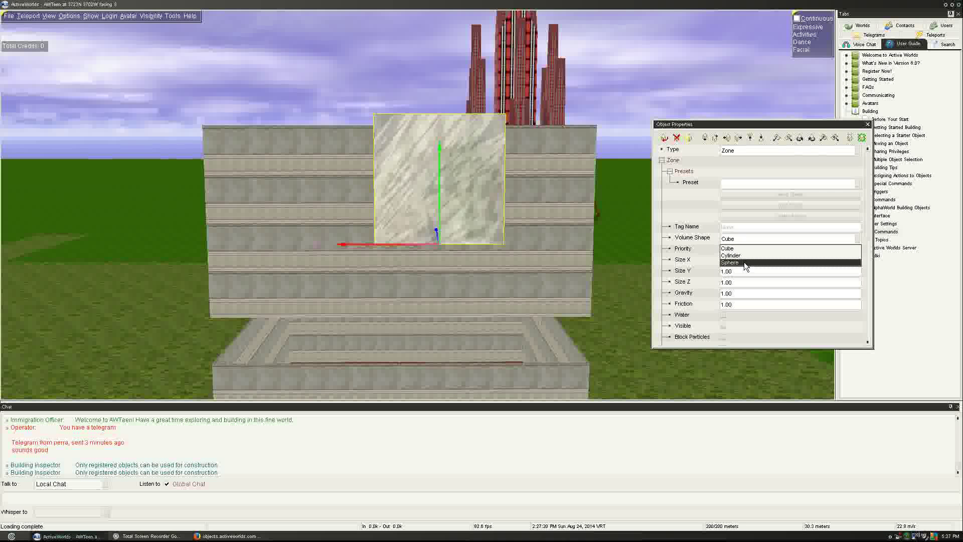
{"action": "left_click", "coordinate": [668, 205]}
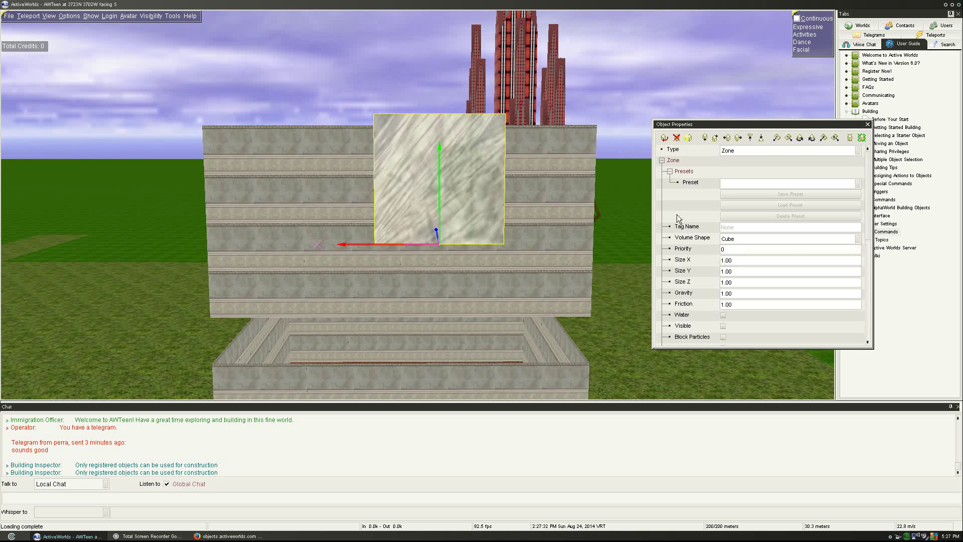
Make the zone visible and review its remaining blocking, fog, sound, voip and location settings
{"action": "left_click_drag", "start_coordinate": [868, 217], "coordinate": [868, 236]}
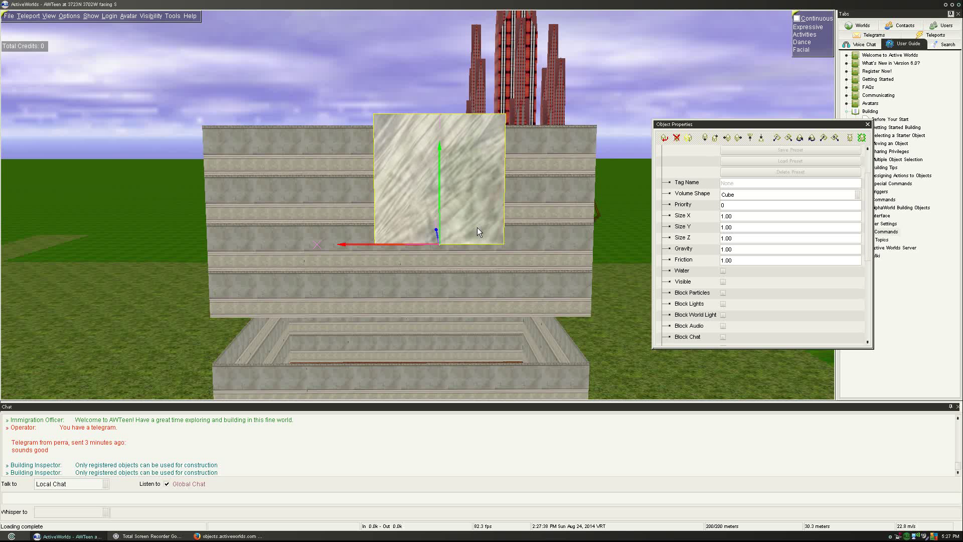
{"action": "left_click", "coordinate": [723, 281]}
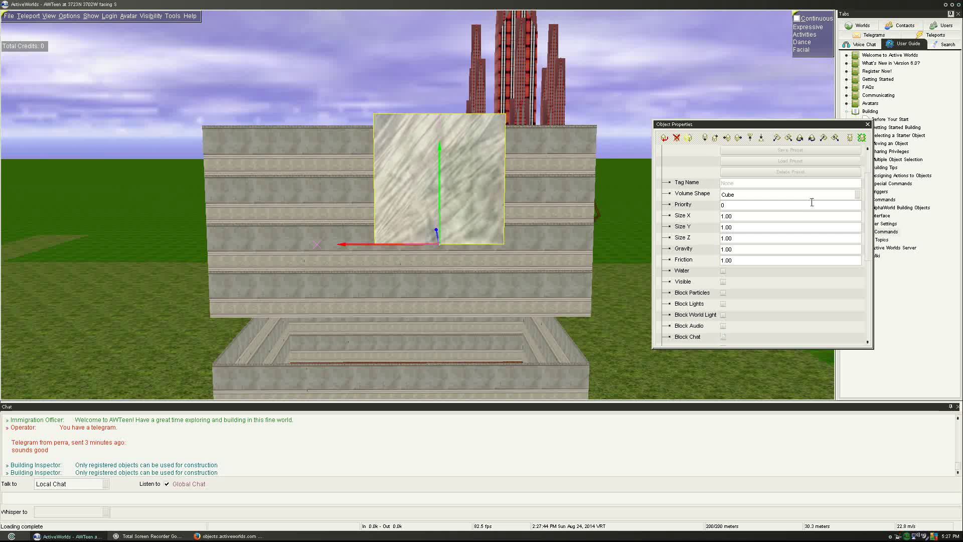
{"action": "scroll", "coordinate": [868, 274], "scroll_direction": "down", "scroll_amount": 2}
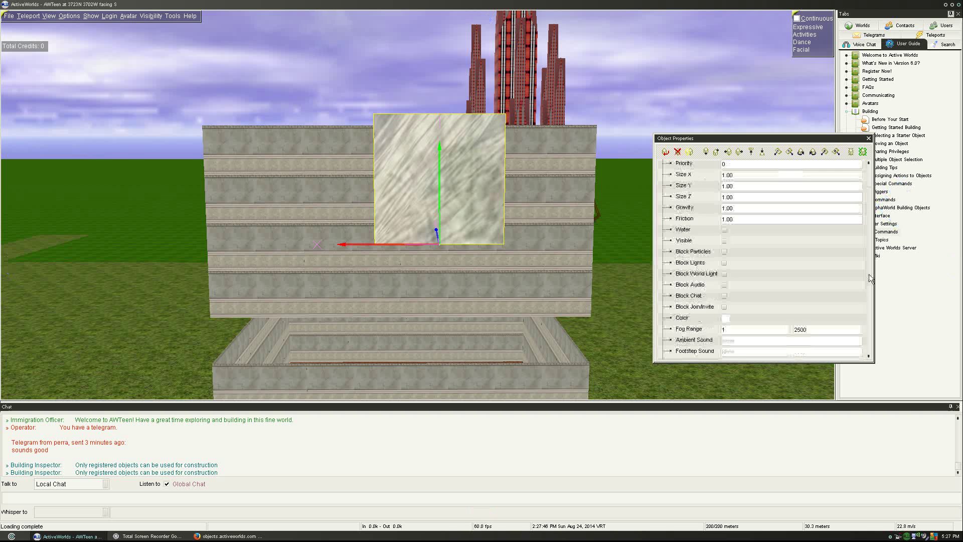
{"action": "scroll", "coordinate": [869, 276], "scroll_direction": "down", "scroll_amount": 1}
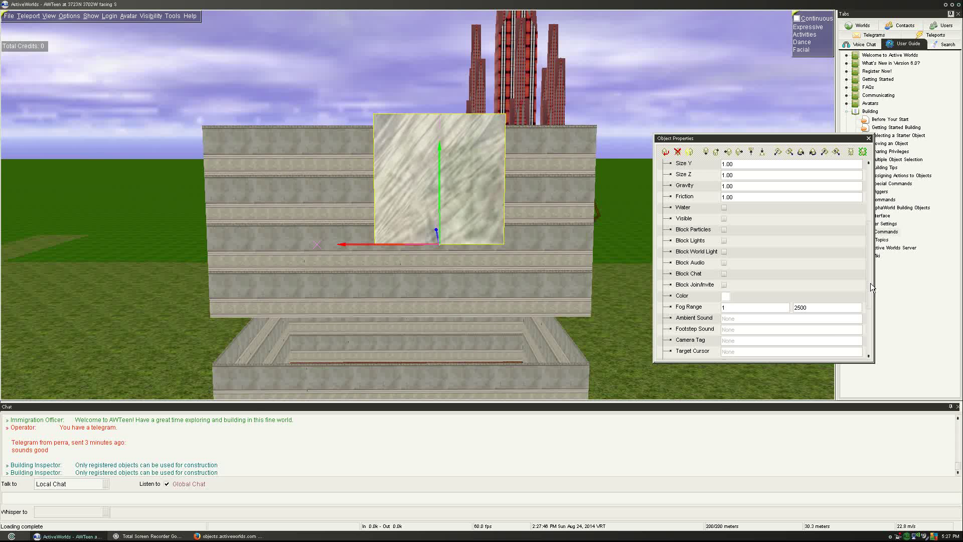
{"action": "left_click_drag", "start_coordinate": [871, 283], "coordinate": [872, 332]}
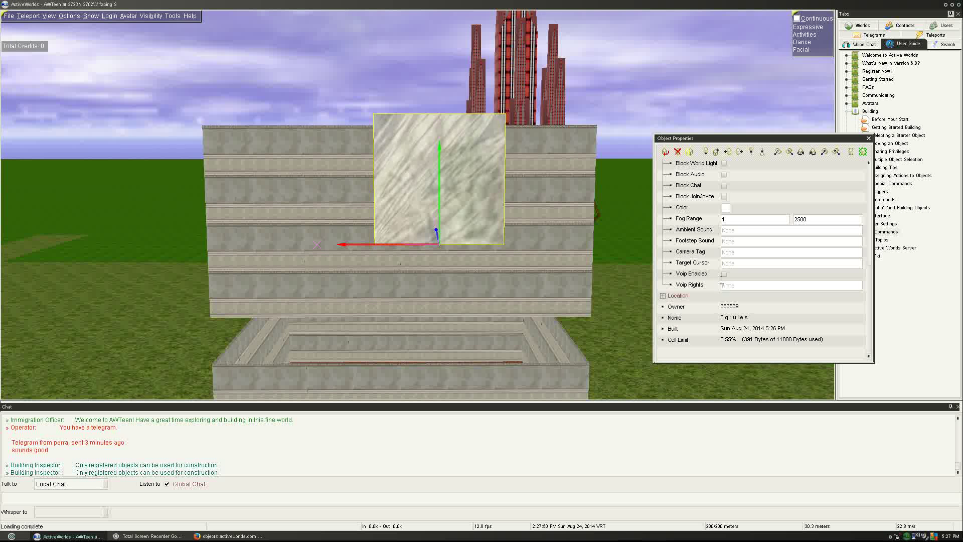
{"action": "left_click", "coordinate": [663, 296]}
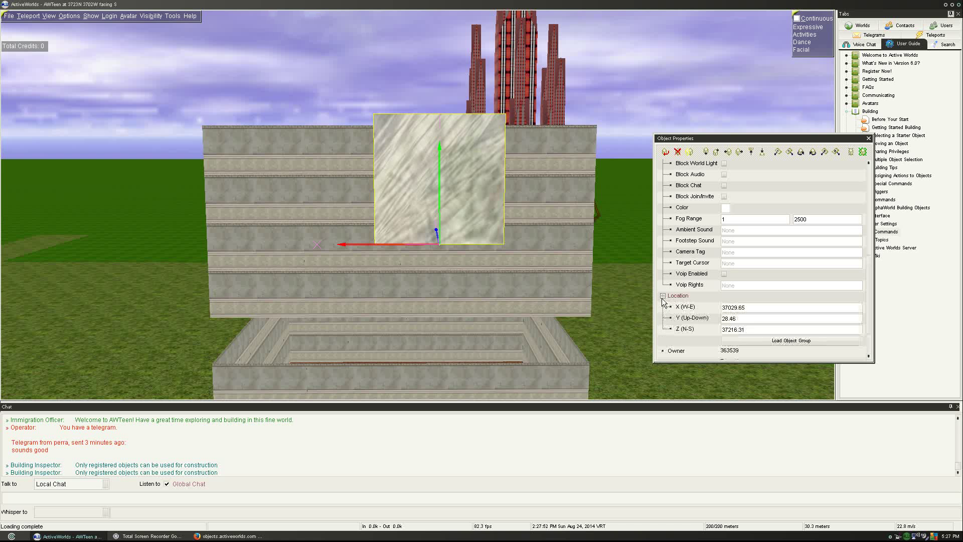
{"action": "left_click", "coordinate": [663, 296]}
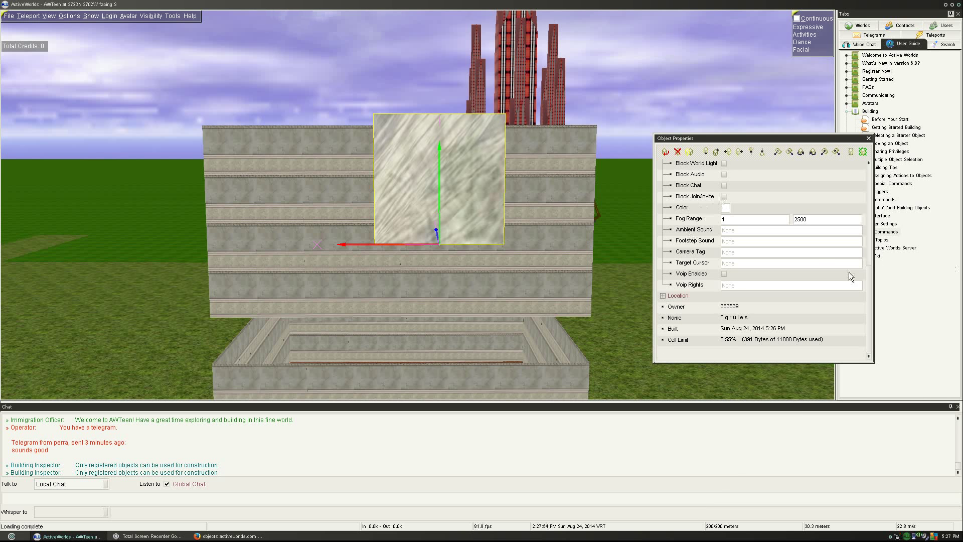
{"action": "left_click_drag", "start_coordinate": [865, 286], "coordinate": [869, 213]}
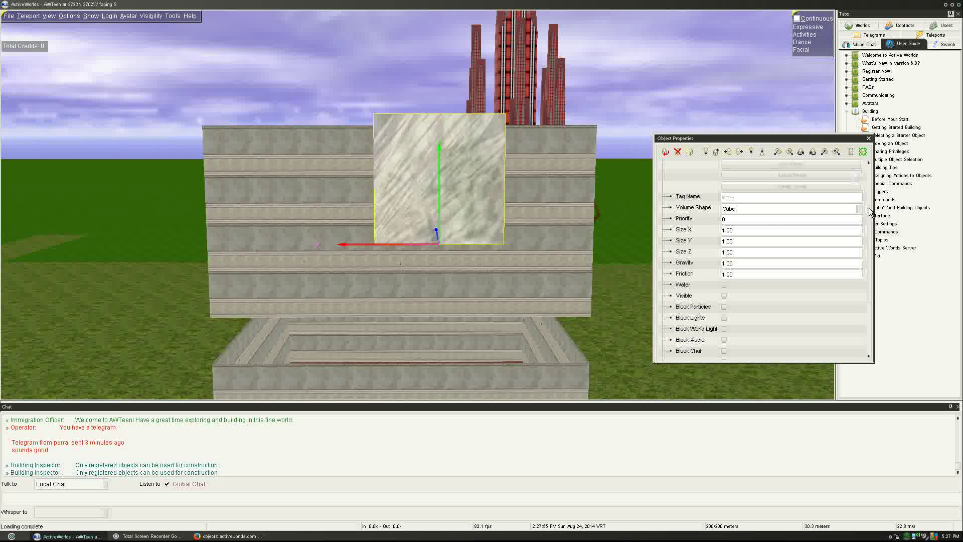
Set the zone's Size X, Size Y and Size Z to 4.00 each
{"action": "left_click", "coordinate": [704, 232]}
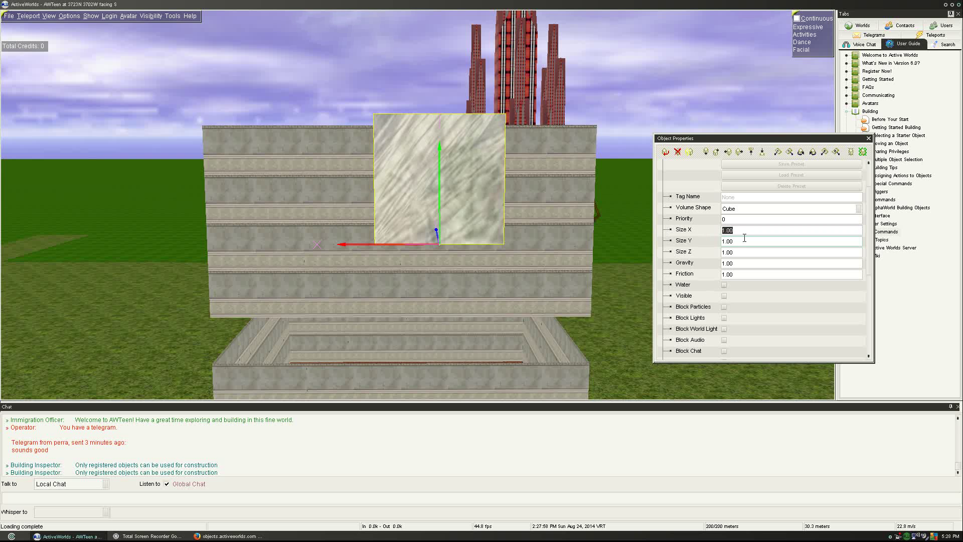
{"action": "type", "text": "4"}
{"action": "key", "text": "Tab"}
{"action": "type", "text": "4"}
{"action": "key", "text": "Tab"}
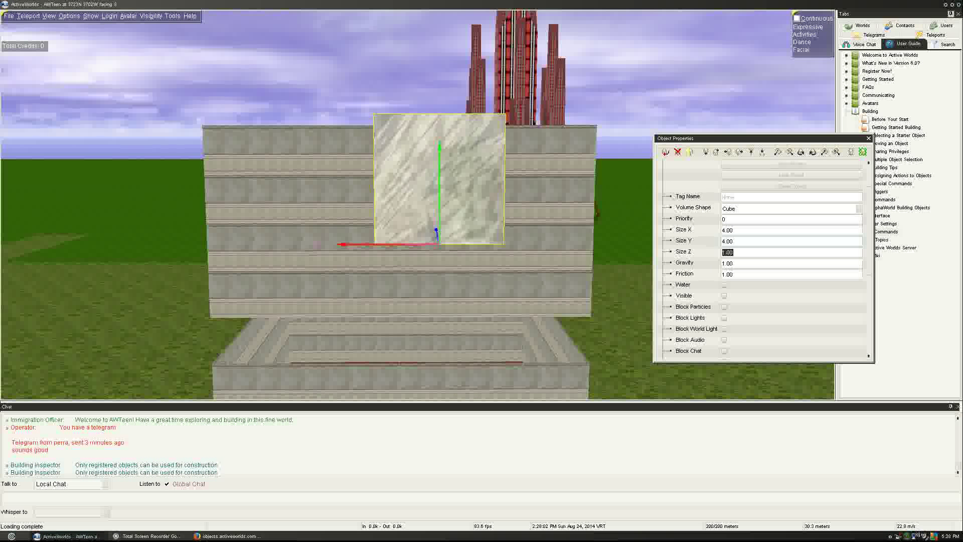
{"action": "key", "text": "BackSpace"}
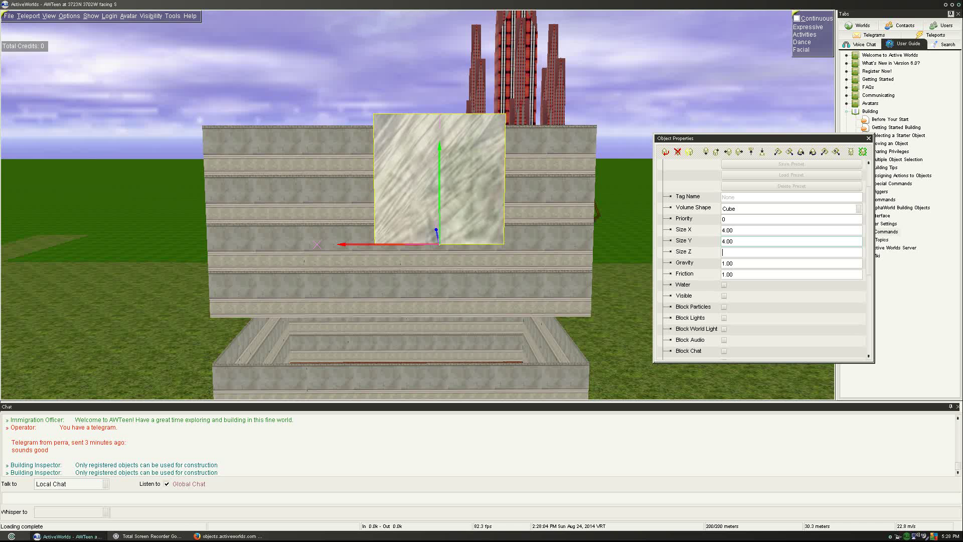
{"action": "key", "text": "Tab"}
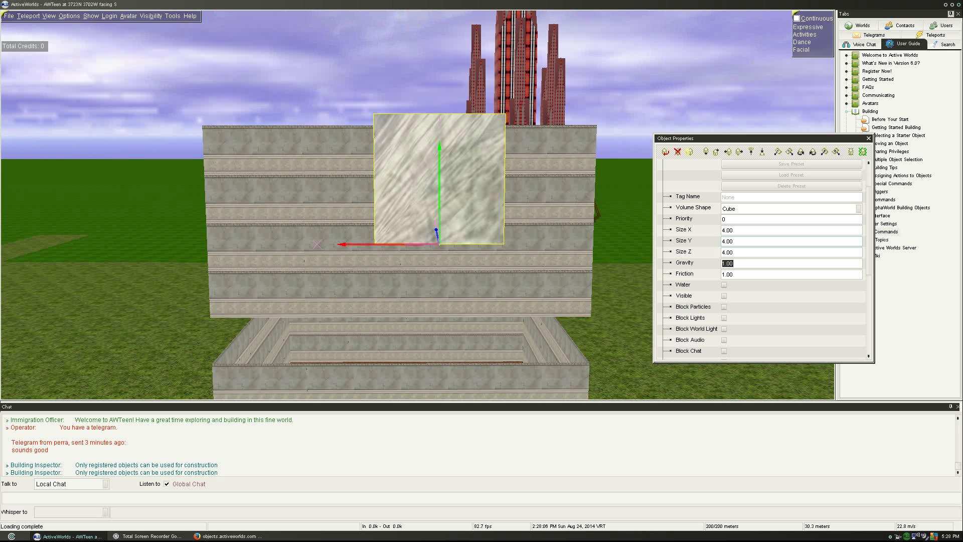
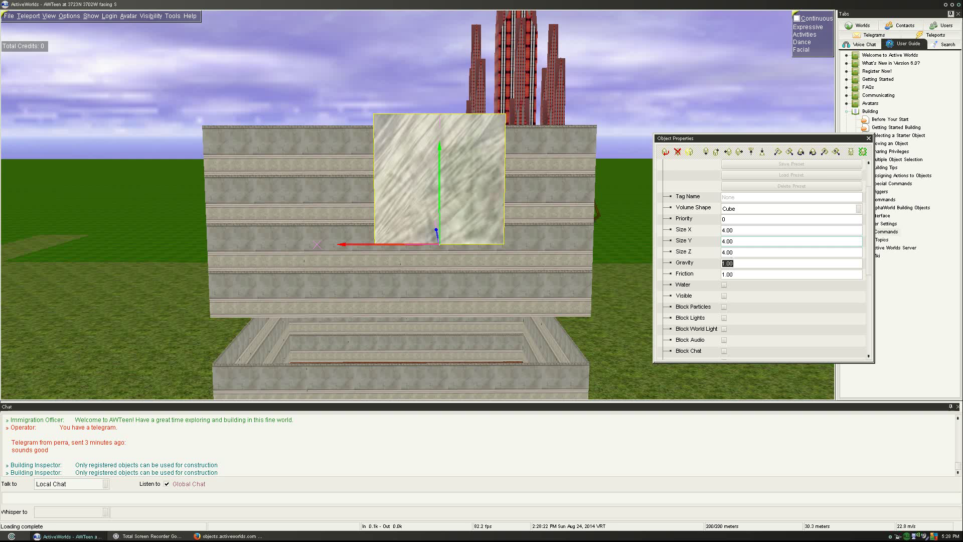
Back away from the tower, select the white zone cube in front of it and move it slightly away from the wall
{"action": "key", "text": "Delete"}
{"action": "key", "text": "Down"}
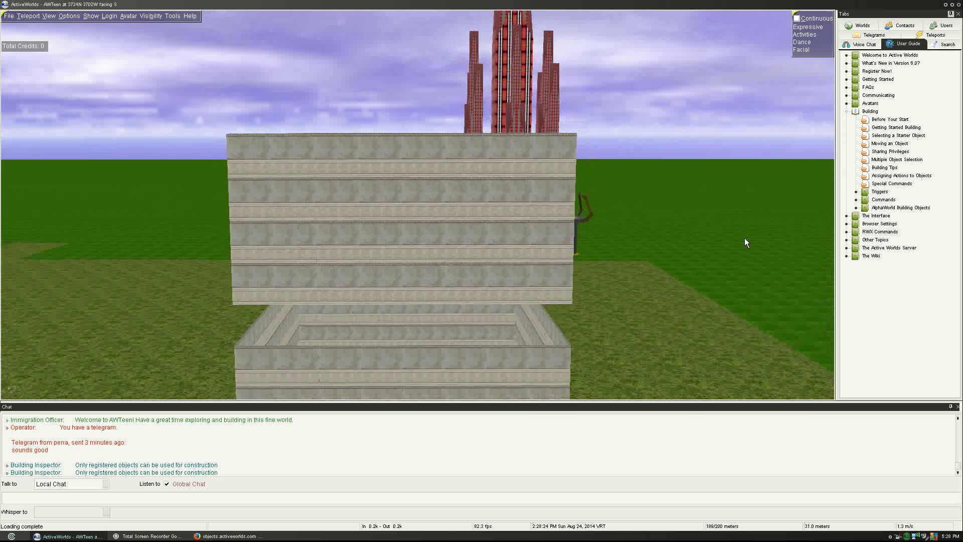
{"action": "key", "text": "Down"}
{"action": "key", "text": "KP_Add"}
{"action": "right_click", "coordinate": [486, 229]}
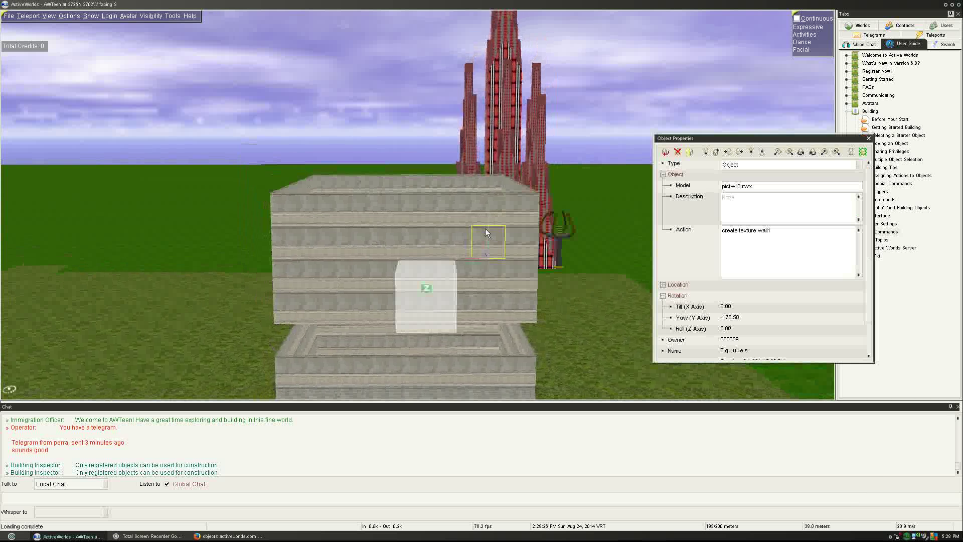
{"action": "right_click", "coordinate": [425, 293]}
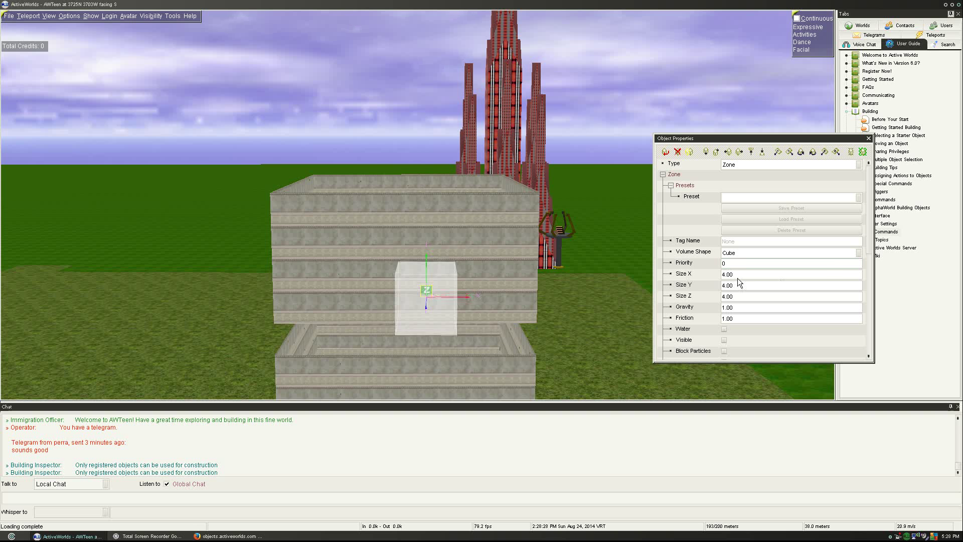
{"action": "key", "text": "Down"}
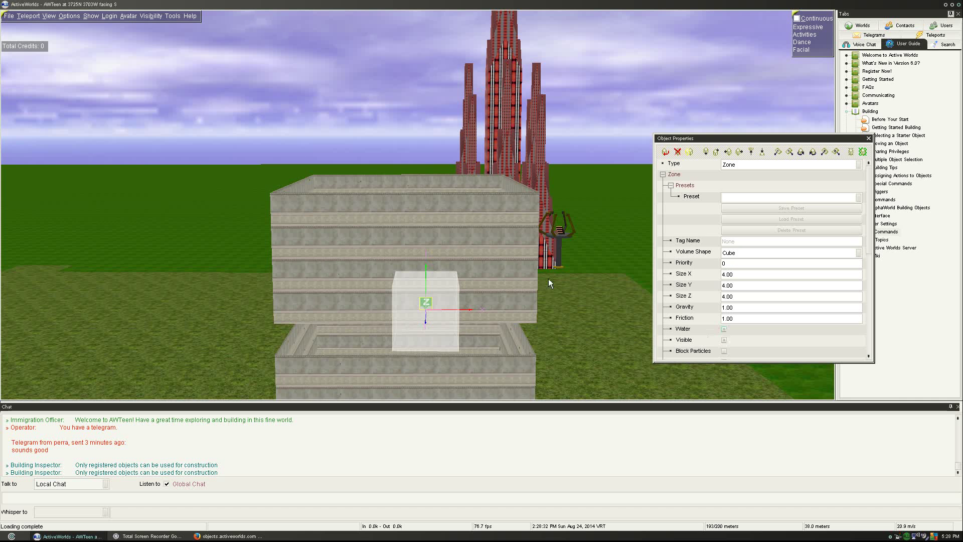
Deselect the zone, fly into it and examine the fog effect inside while looking down and up
{"action": "key", "text": "Escape"}
{"action": "key", "text": "Up"}
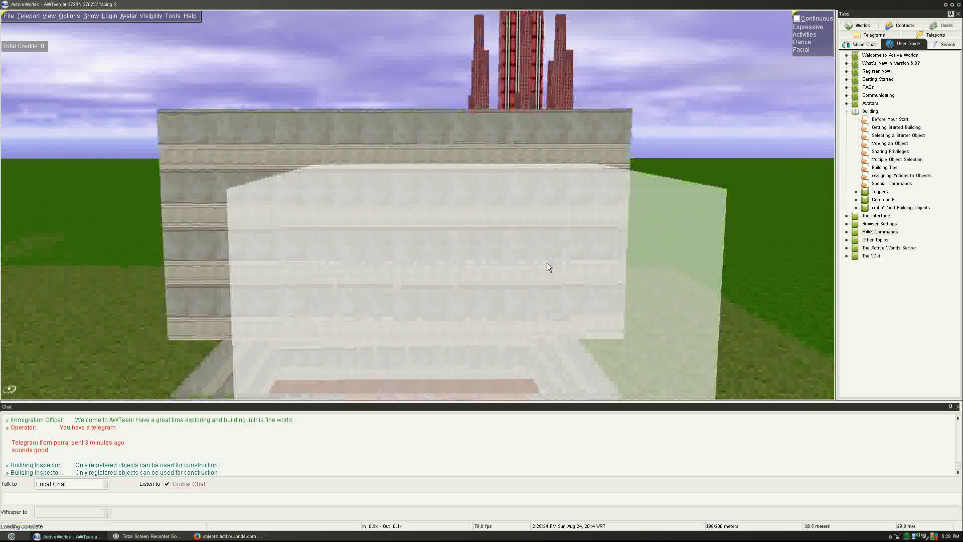
{"action": "key", "text": "Page_Down"}
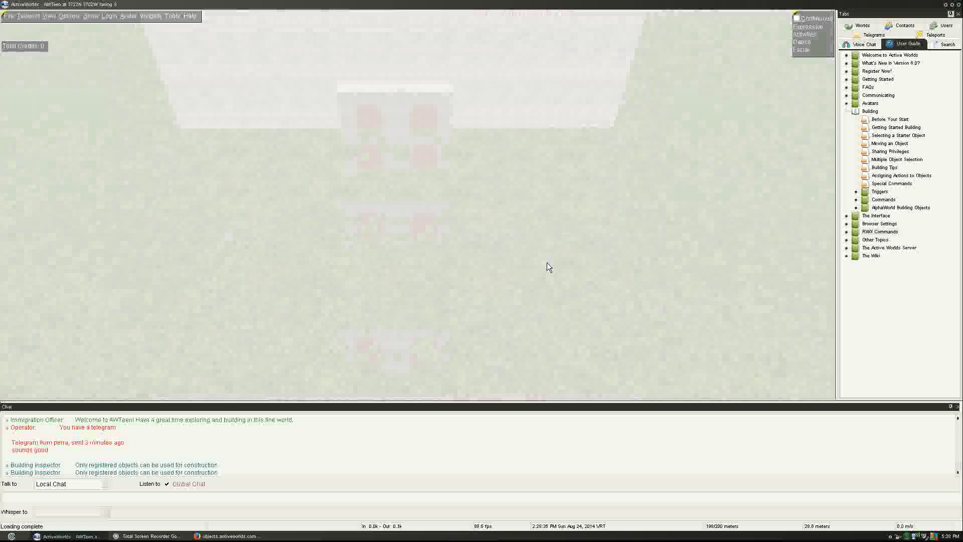
{"action": "key", "text": "Page_Up"}
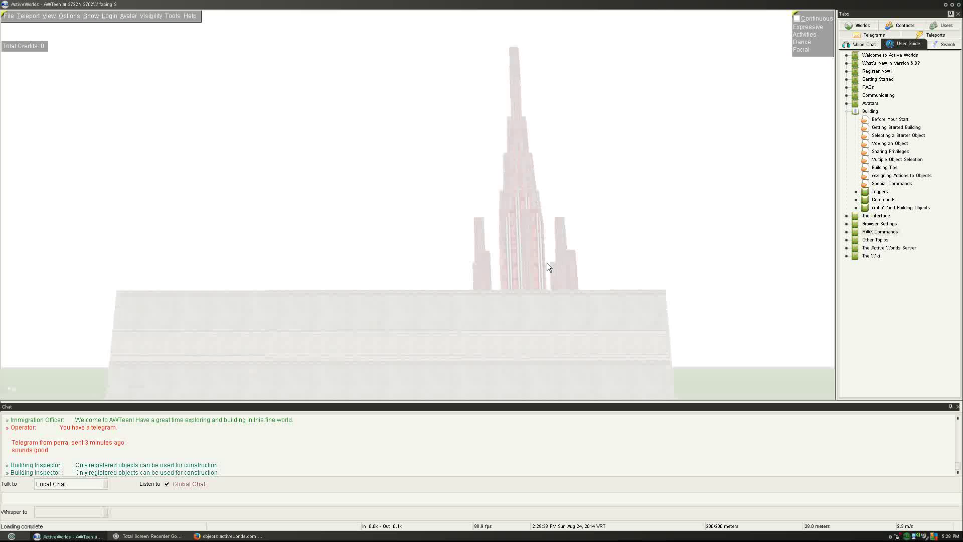
{"action": "key", "text": "Page_Down"}
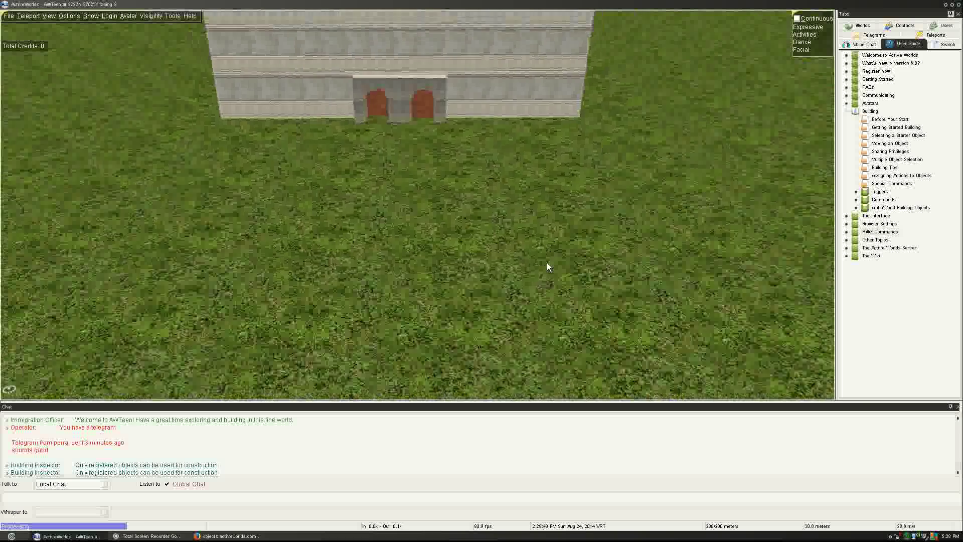
{"action": "key", "text": "Page_Up"}
Reselect the zone and set its color to a medium blue with Red 99, Green 148, Blue 207
{"action": "left_click", "coordinate": [428, 67]}
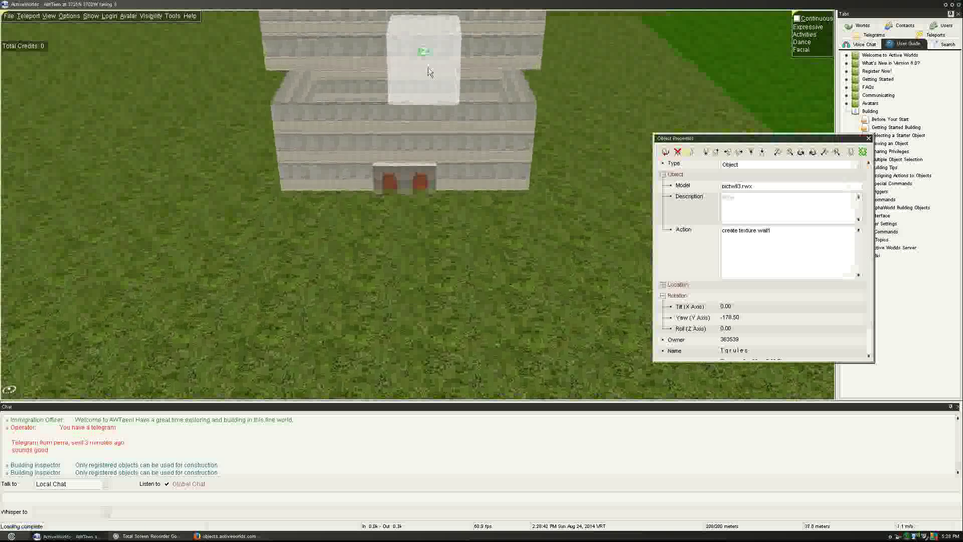
{"action": "left_click", "coordinate": [418, 58]}
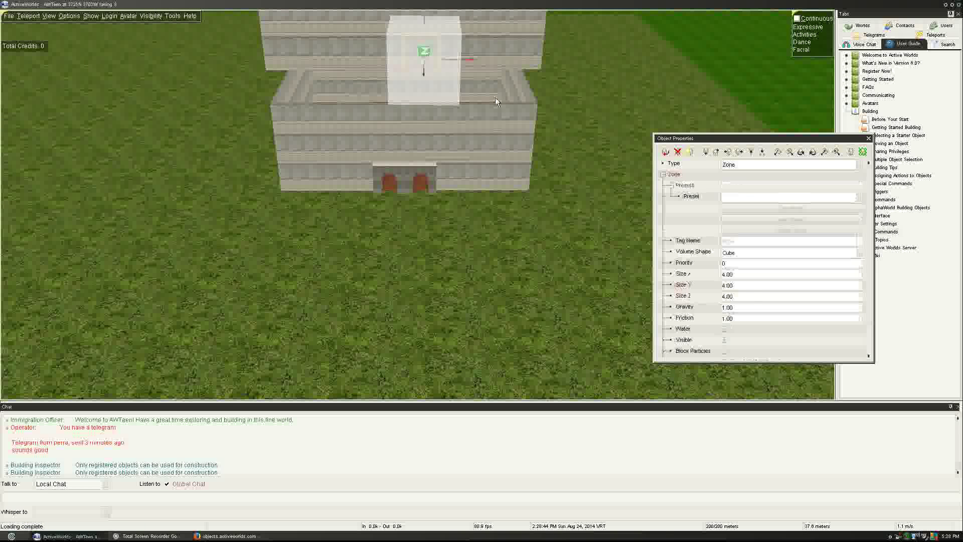
{"action": "left_click_drag", "start_coordinate": [869, 211], "coordinate": [864, 299]}
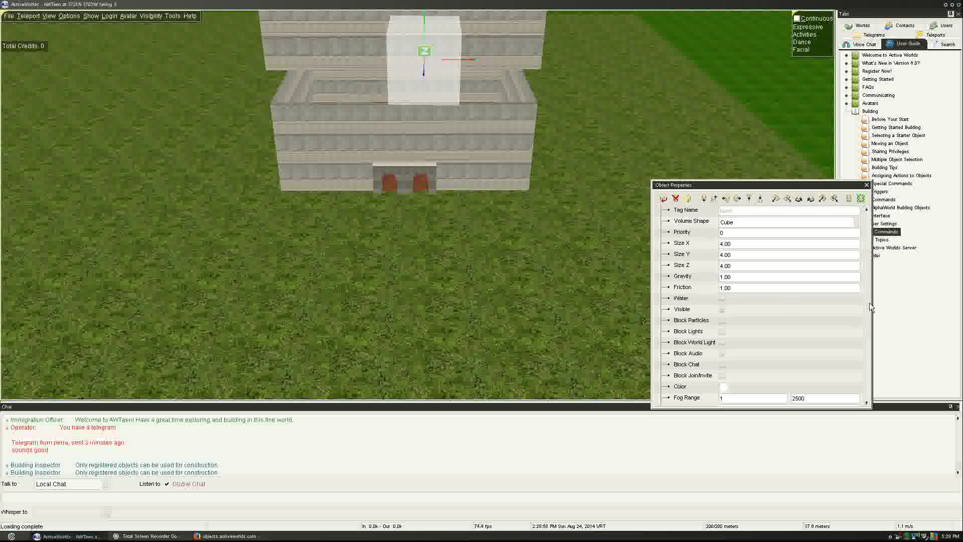
{"action": "left_click_drag", "start_coordinate": [866, 284], "coordinate": [876, 342]}
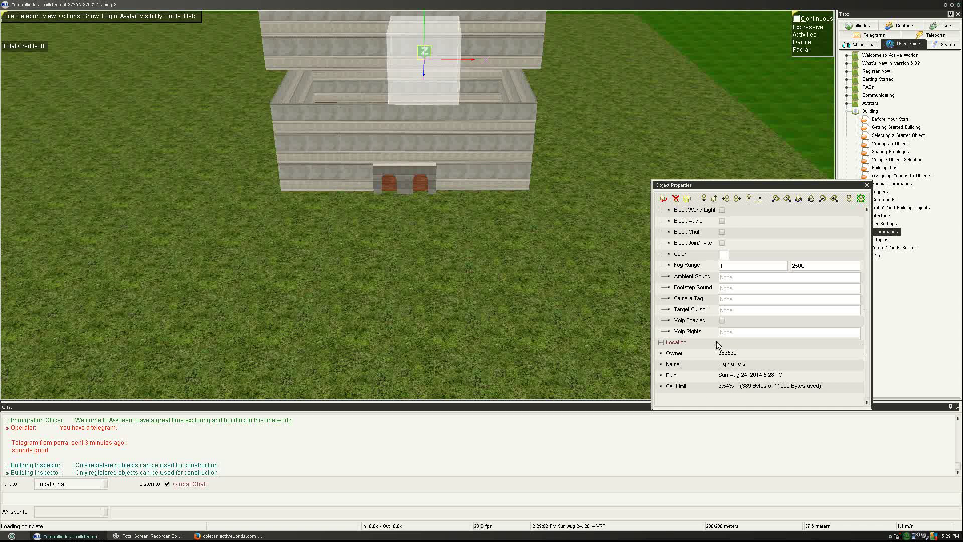
{"action": "left_click", "coordinate": [663, 344]}
{"action": "left_click_drag", "start_coordinate": [865, 314], "coordinate": [860, 296]}
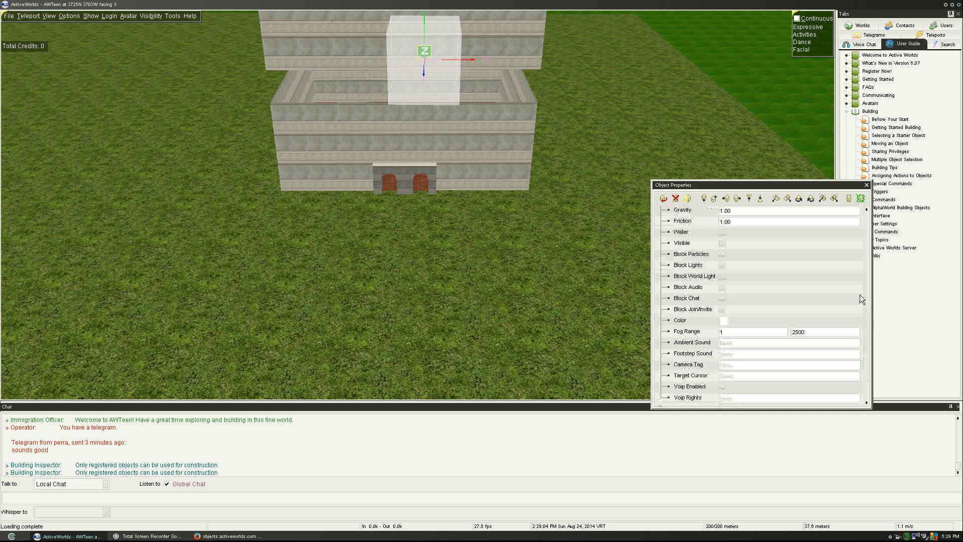
{"action": "left_click", "coordinate": [723, 320]}
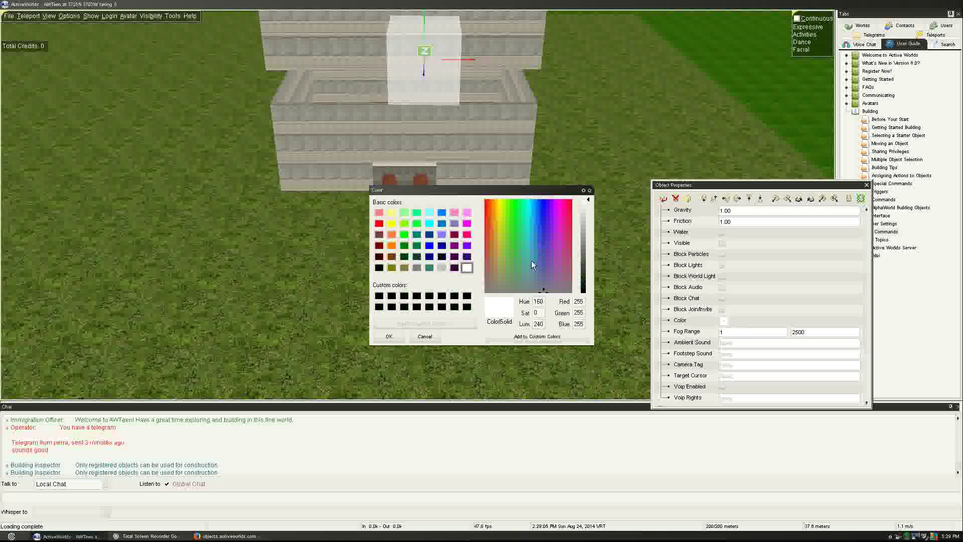
{"action": "left_click", "coordinate": [539, 244]}
{"action": "left_click", "coordinate": [582, 238]}
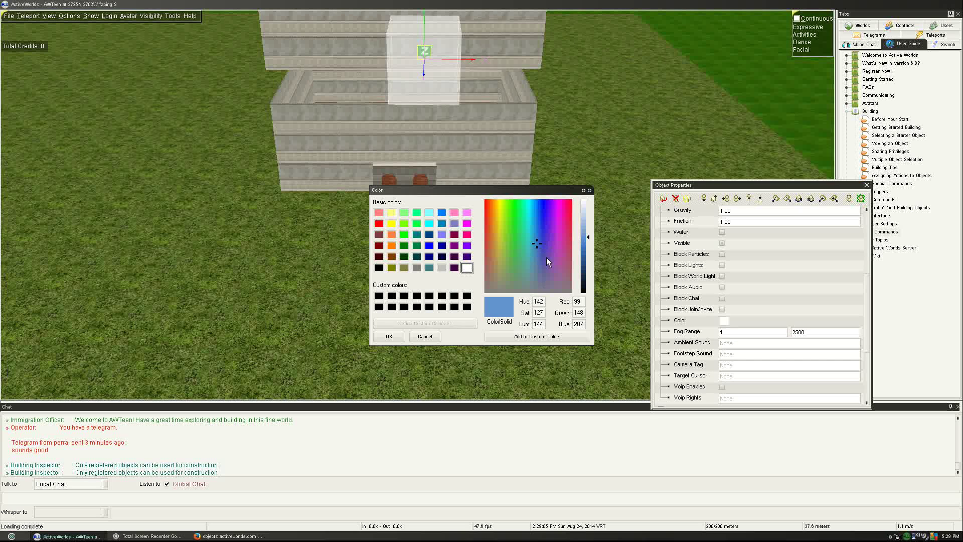
{"action": "left_click", "coordinate": [389, 337]}
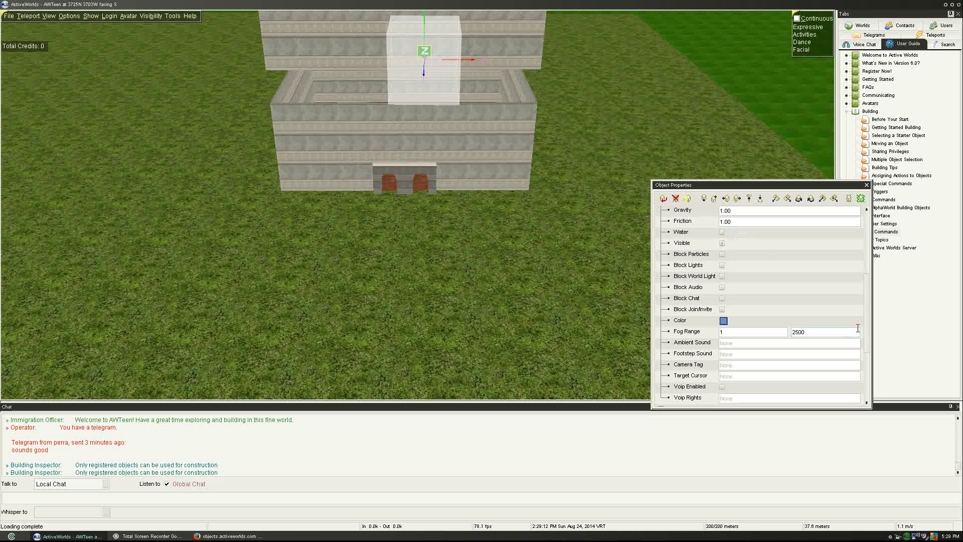
Set the zone's Size X, Size Y and Size Z to 16.00 each
{"action": "scroll", "coordinate": [858, 329], "scroll_direction": "up", "scroll_amount": 5}
{"action": "left_click_drag", "start_coordinate": [746, 321], "coordinate": [606, 345]}
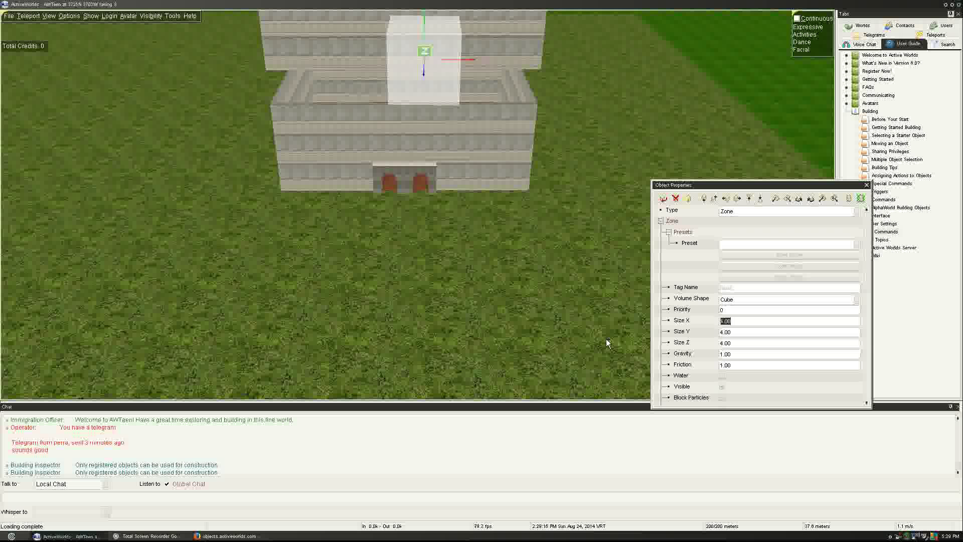
{"action": "type", "text": "16."}
{"action": "key", "text": "Tab"}
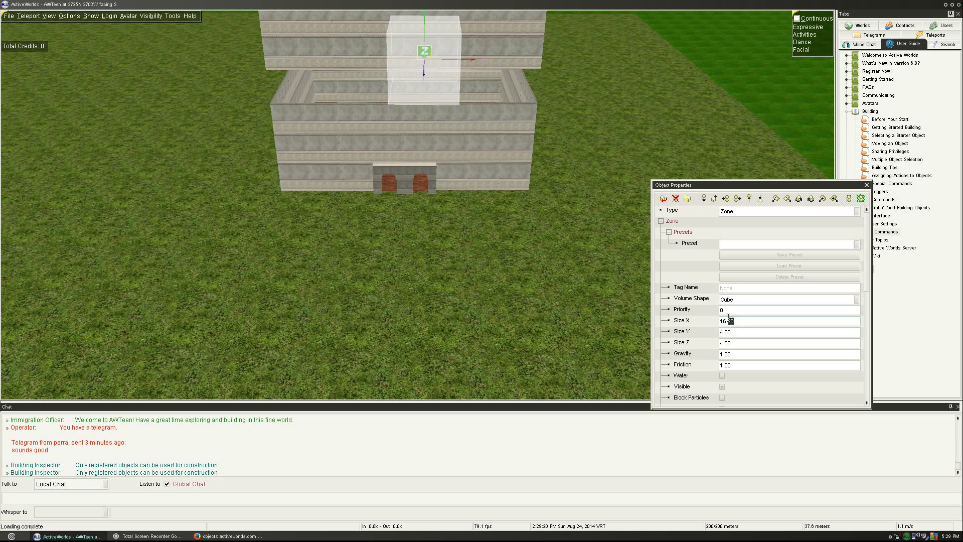
{"action": "left_click_drag", "start_coordinate": [734, 331], "coordinate": [721, 332]}
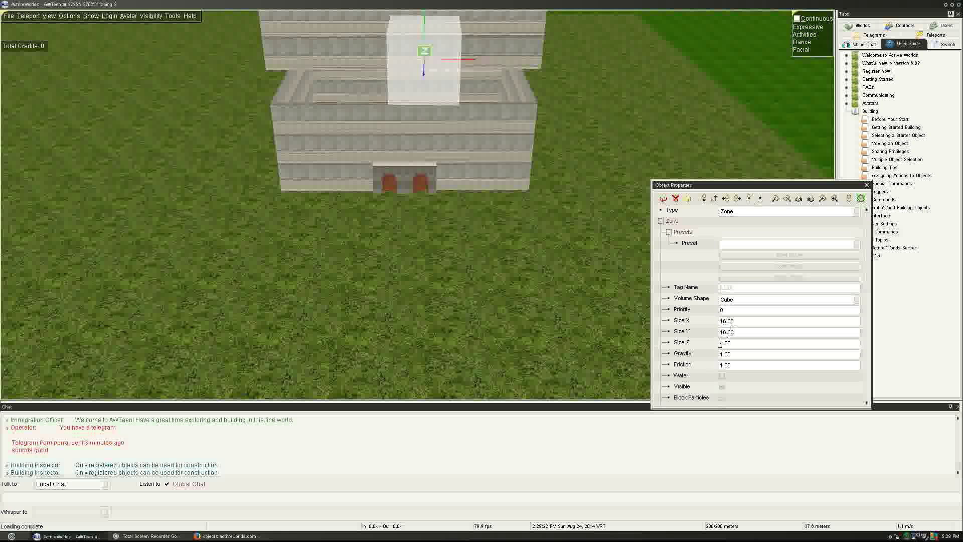
{"action": "type", "text": "16."}
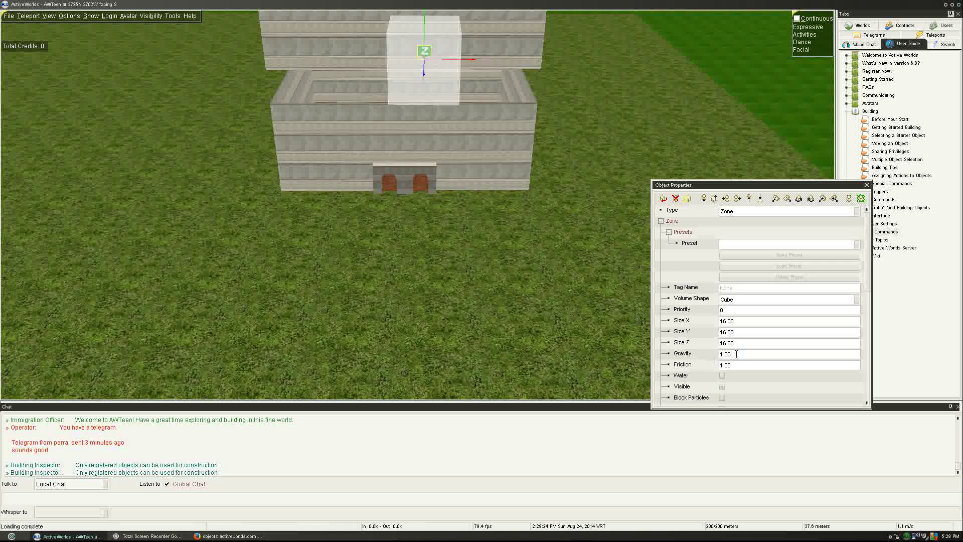
Set the zone's Gravity to 0.50 and close its properties to apply the changes
{"action": "type", "text": "0.5"}
{"action": "left_click", "coordinate": [748, 362]}
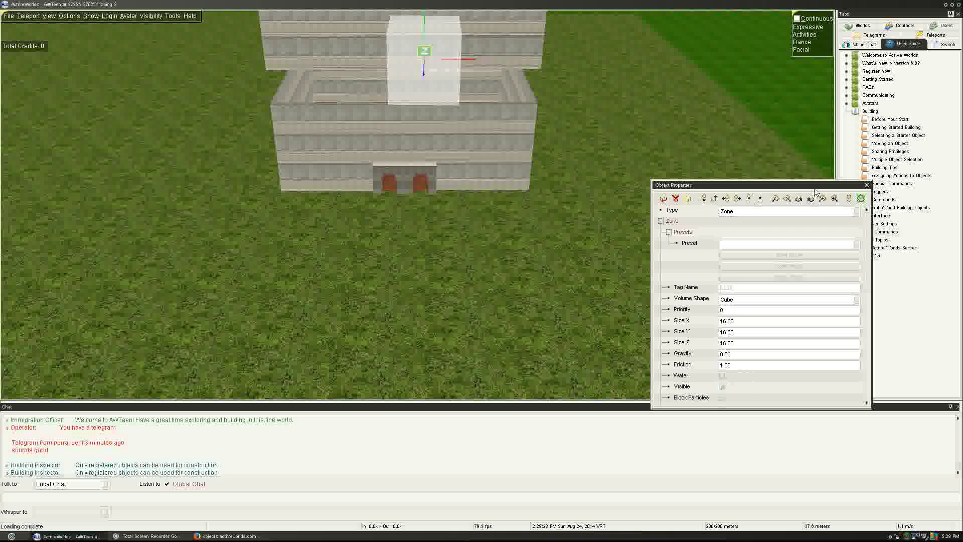
{"action": "left_click", "coordinate": [866, 184]}
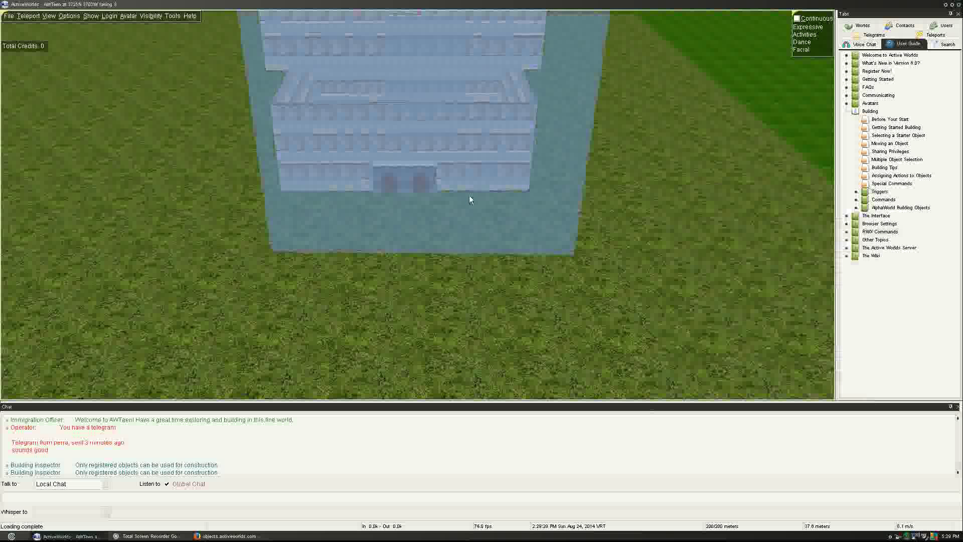
Fly into the enlarged blue zone, examine its fog and reduced gravity in first and third person, and back out of it
{"action": "key", "text": "Page_Up"}
{"action": "key", "text": "Up"}
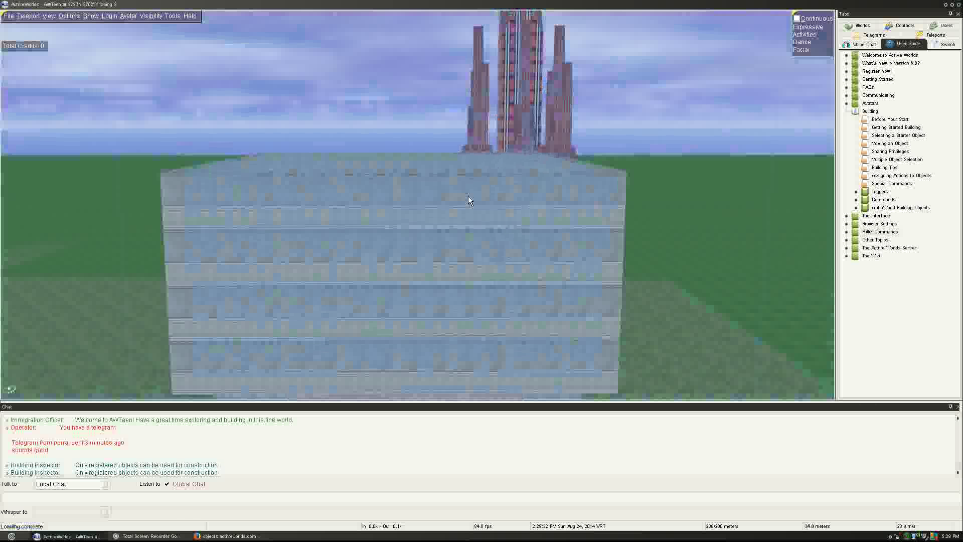
{"action": "key", "text": "Left"}
{"action": "key", "text": "Page_Down"}
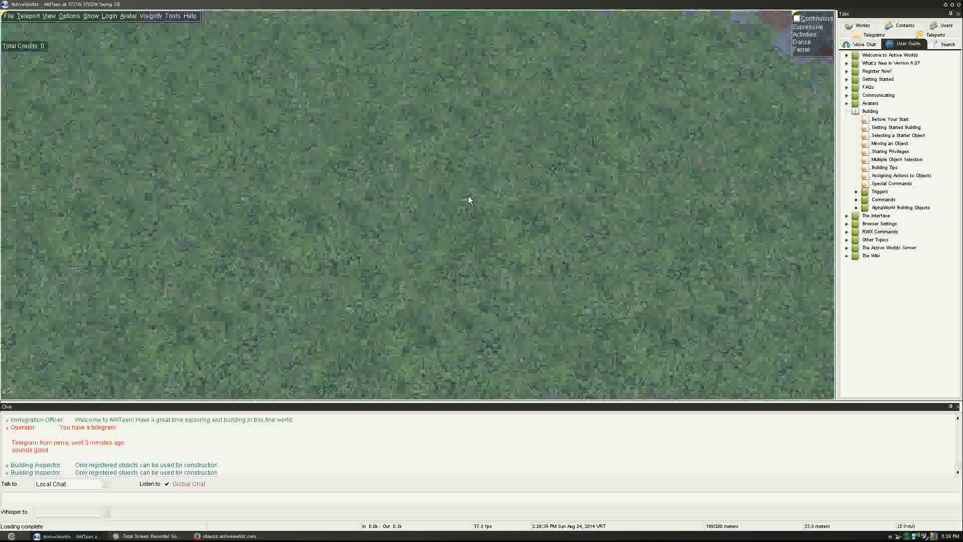
{"action": "key", "text": "Page_Up"}
{"action": "key", "text": "End"}
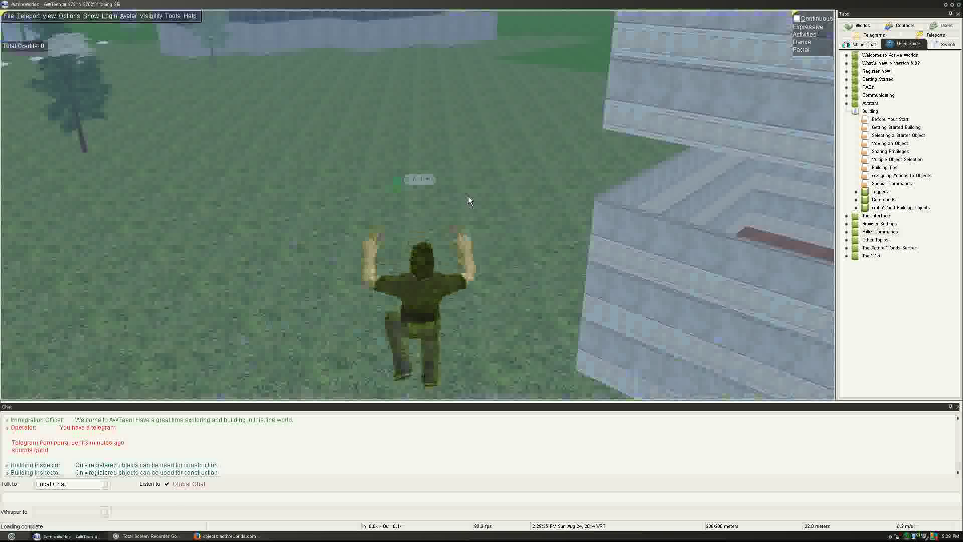
{"action": "key", "text": "Right"}
{"action": "key", "text": "Home"}
{"action": "key", "text": "Page_Down"}
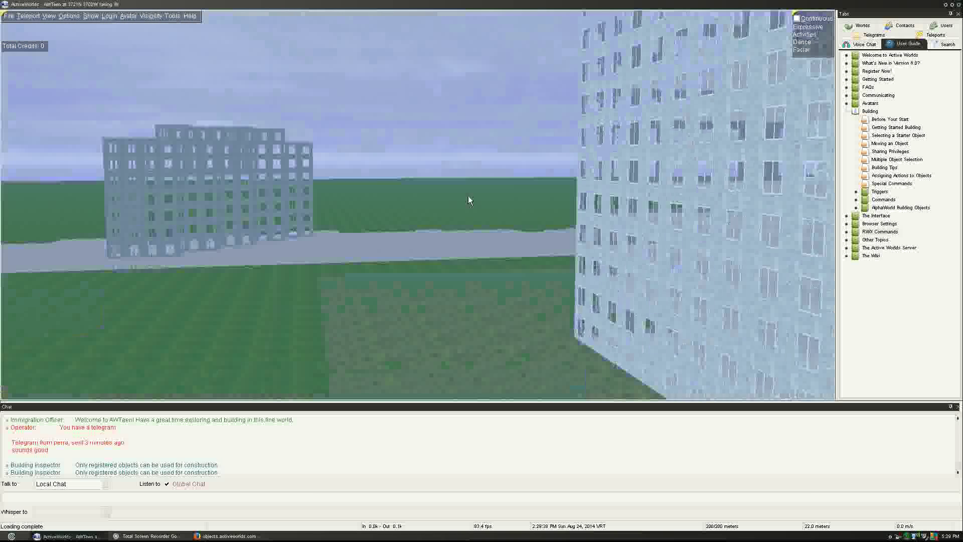
{"action": "key", "text": "Page_Down"}
{"action": "key", "text": "Down"}
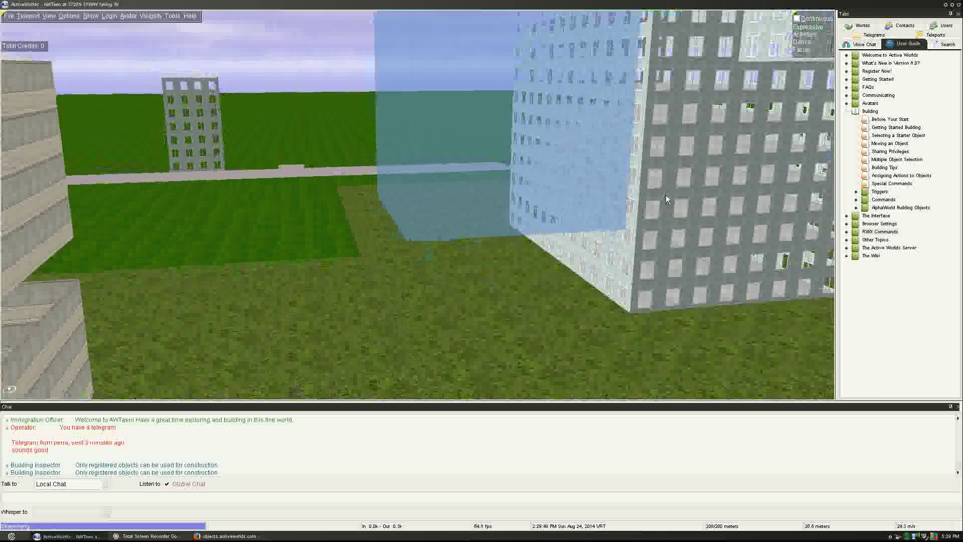
Reopen the zone's properties to review its block options, deselect it and fly back inside to examine the lighting and fog
{"action": "left_click", "coordinate": [666, 200]}
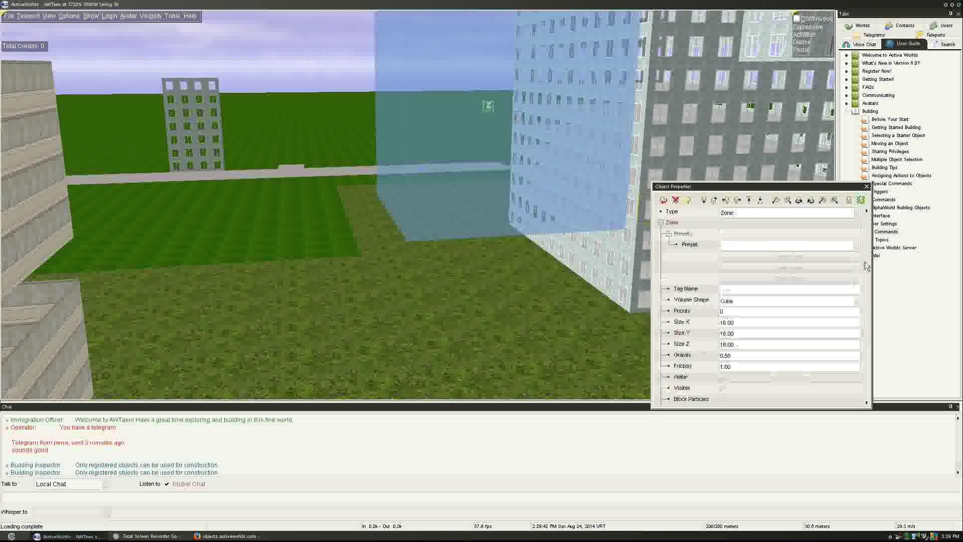
{"action": "left_click_drag", "start_coordinate": [864, 260], "coordinate": [862, 303]}
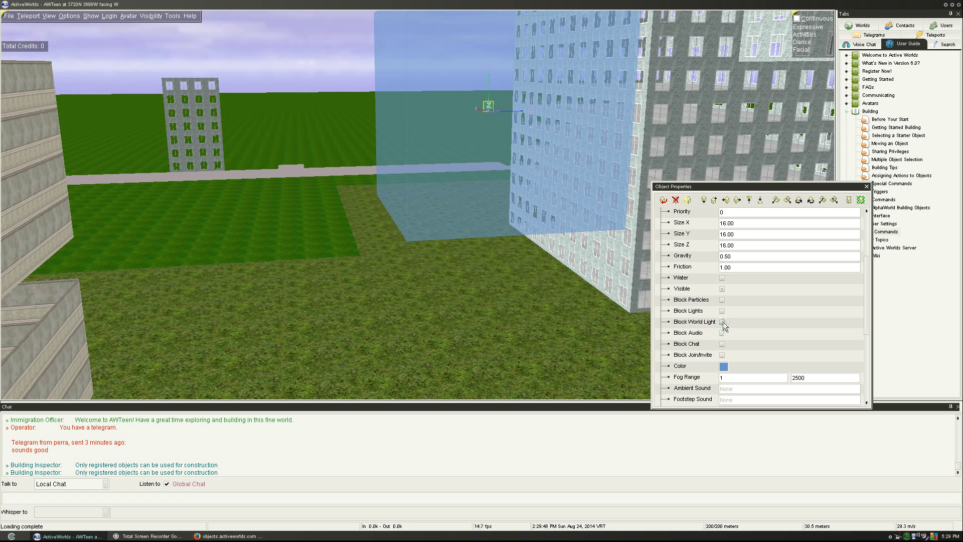
{"action": "left_click", "coordinate": [499, 242]}
{"action": "key", "text": "Up"}
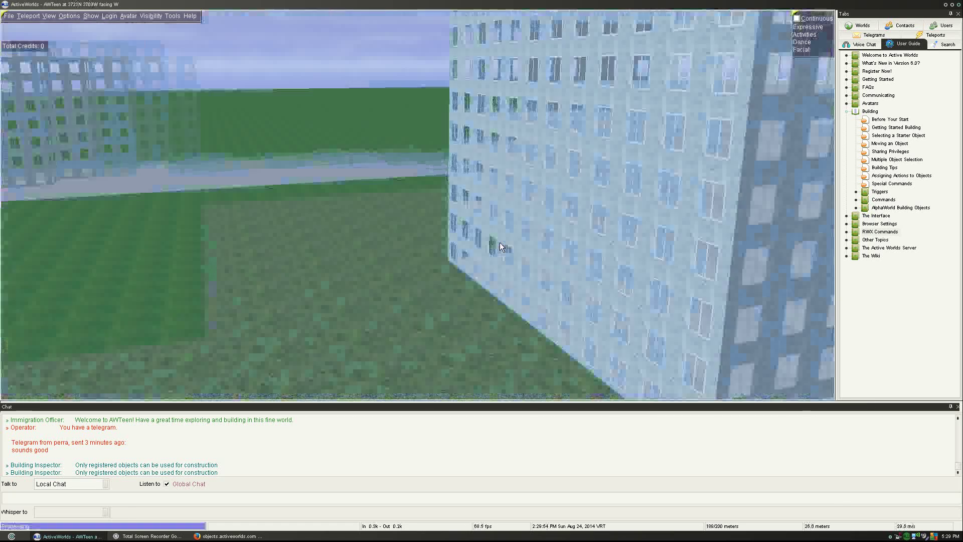
{"action": "key", "text": "Up"}
{"action": "key", "text": "Left"}
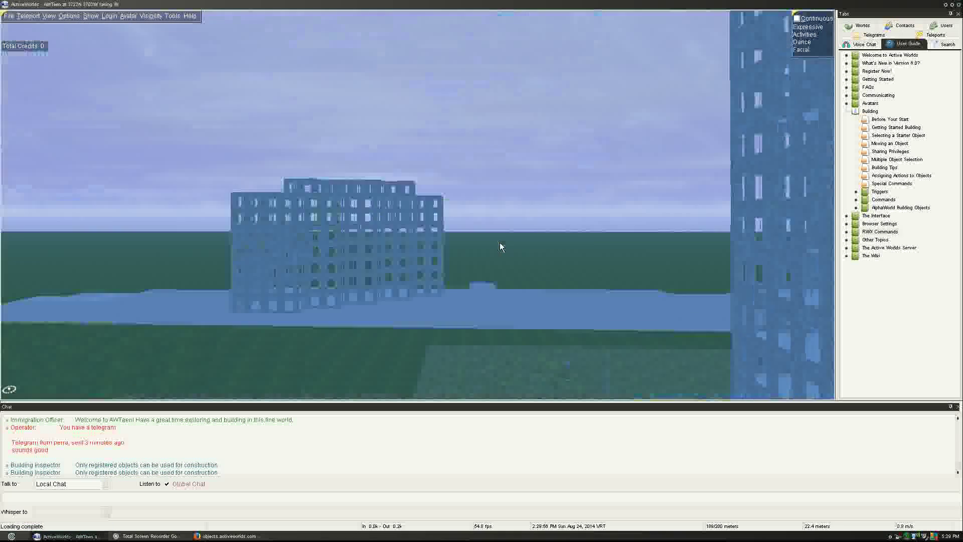
Look around from inside the blue-tinted zone at the surrounding buildings, the sky and the ground by the building entrance
{"action": "key", "text": "Left"}
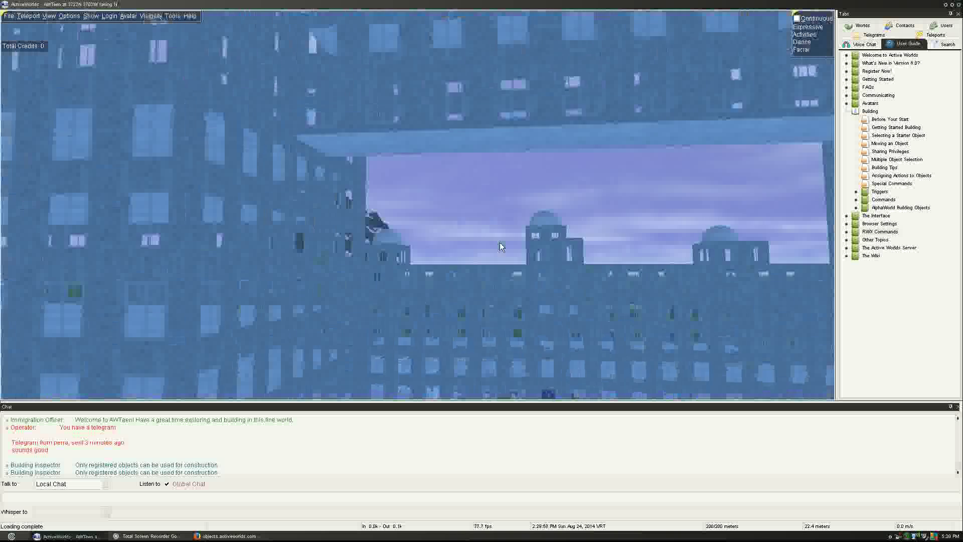
{"action": "key", "text": "Left"}
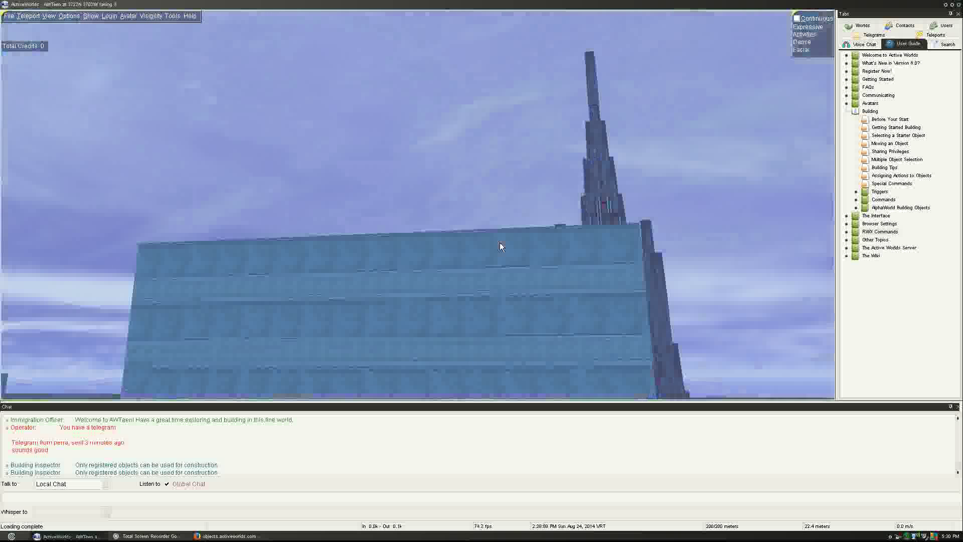
{"action": "key", "text": "Left"}
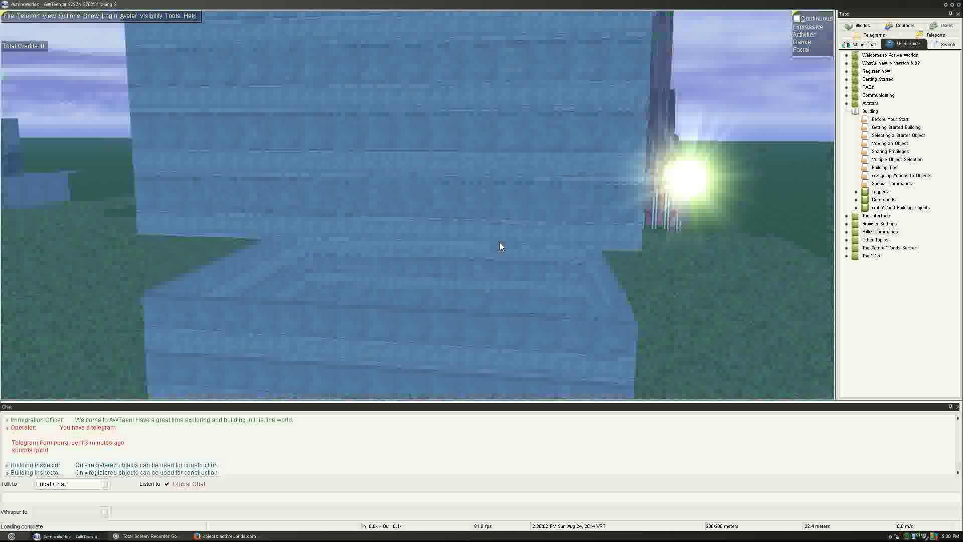
{"action": "key", "text": "Right"}
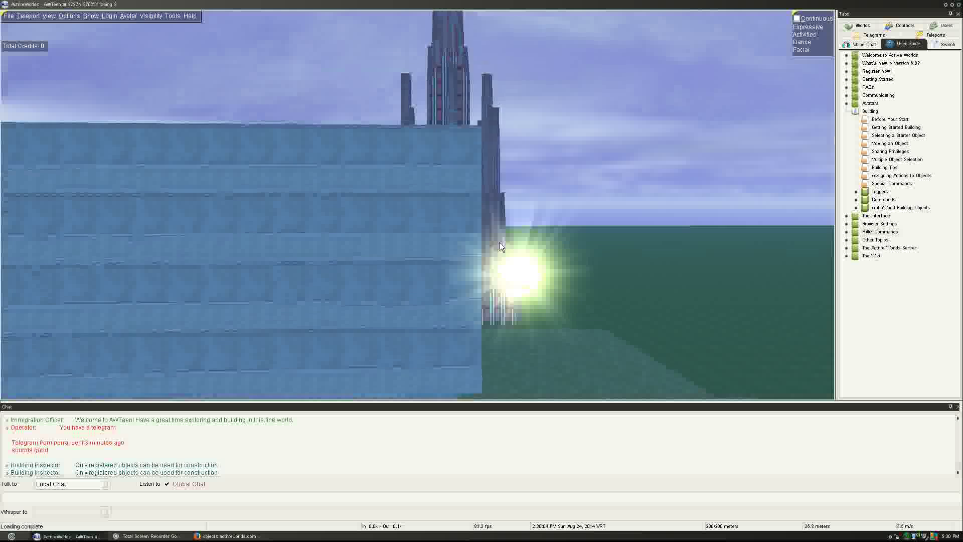
{"action": "key", "text": "Right"}
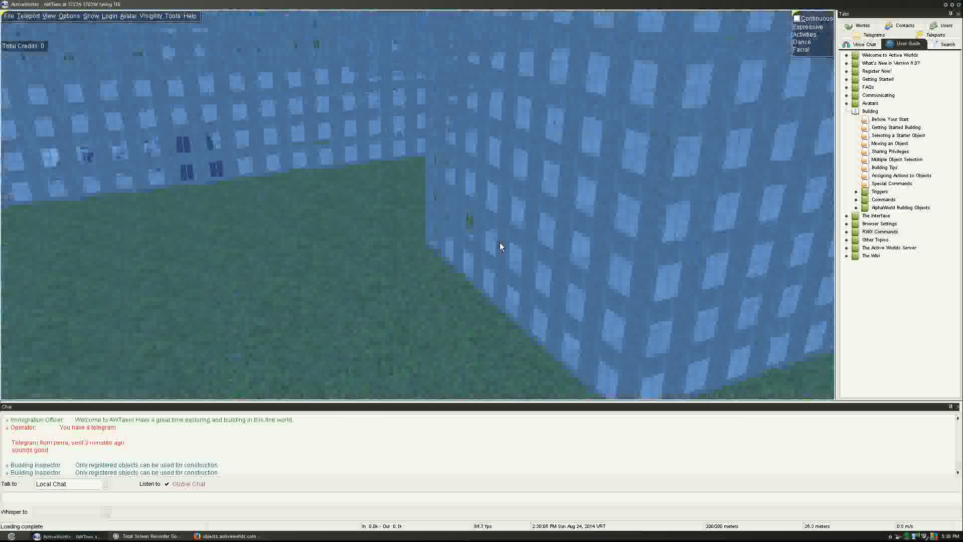
{"action": "key", "text": "Right"}
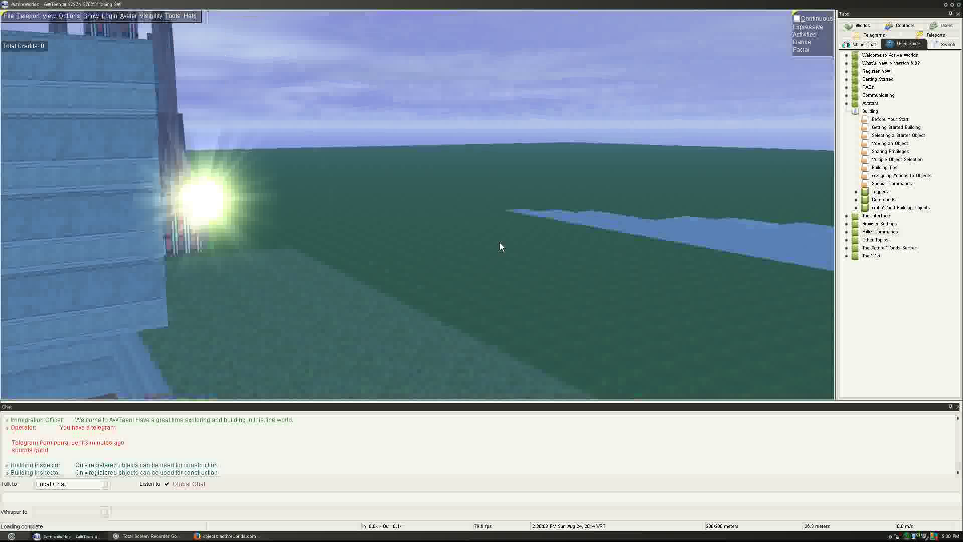
{"action": "key", "text": "Left"}
{"action": "key", "text": "Page_Up"}
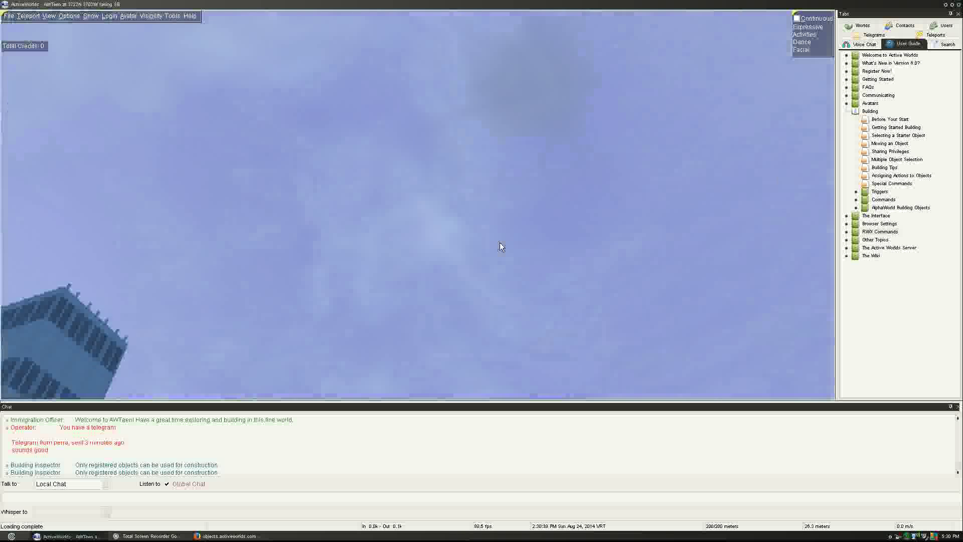
{"action": "key", "text": "Page_Down"}
{"action": "key", "text": "Page_Up"}
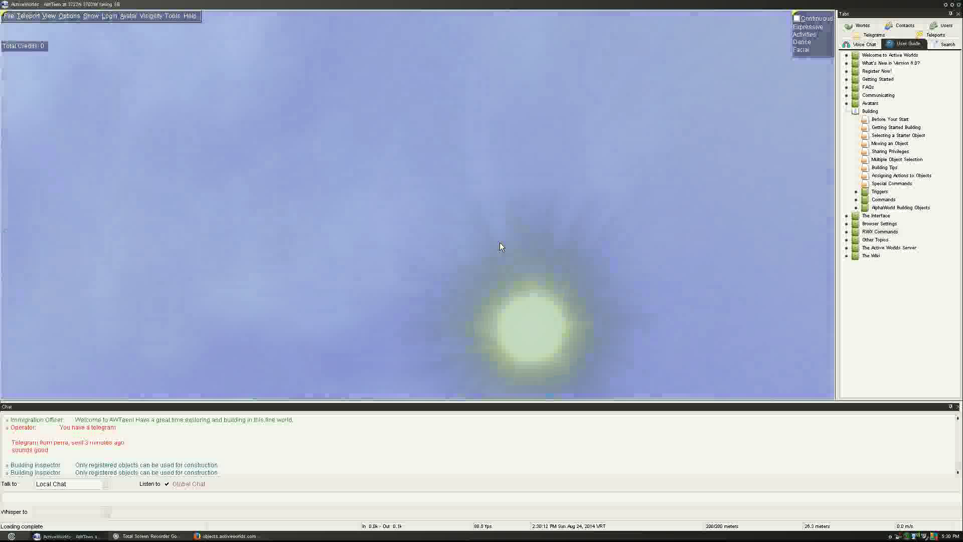
{"action": "key", "text": "Page_Down"}
{"action": "key", "text": "Page_Down"}
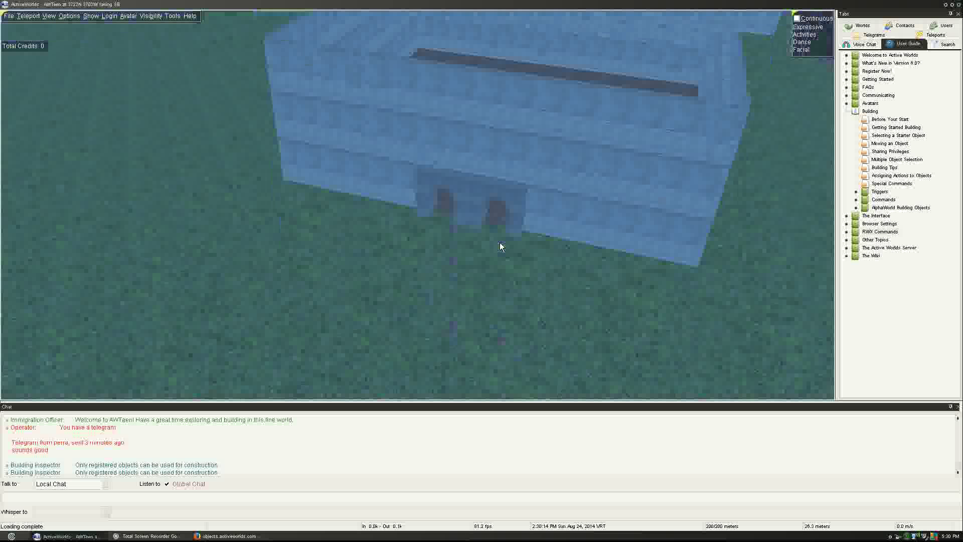
Open the zone's properties from outside it and review its presets, volume shape choices, size, blocking, fog, sound and location settings
{"action": "key", "text": "Down"}
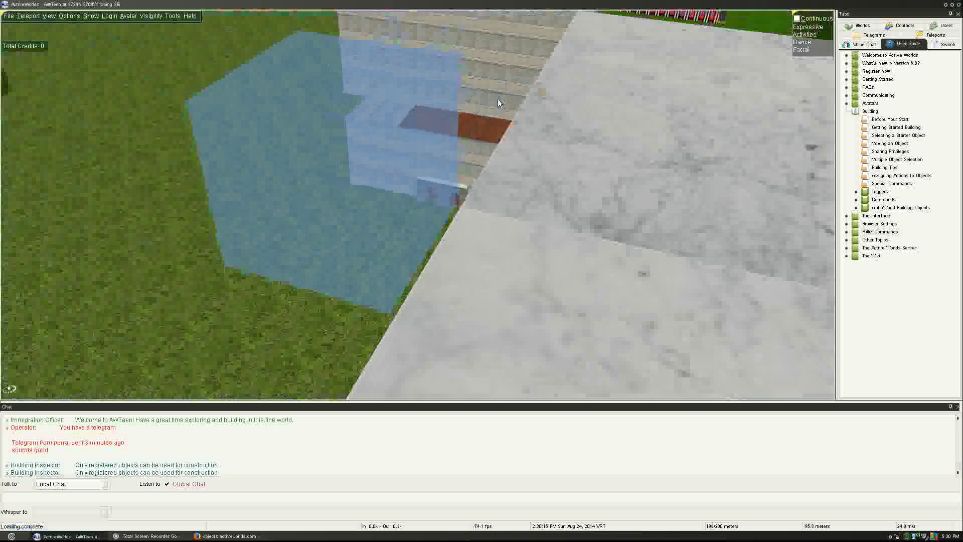
{"action": "key", "text": "Up"}
{"action": "key", "text": "Left"}
{"action": "key", "text": "Right"}
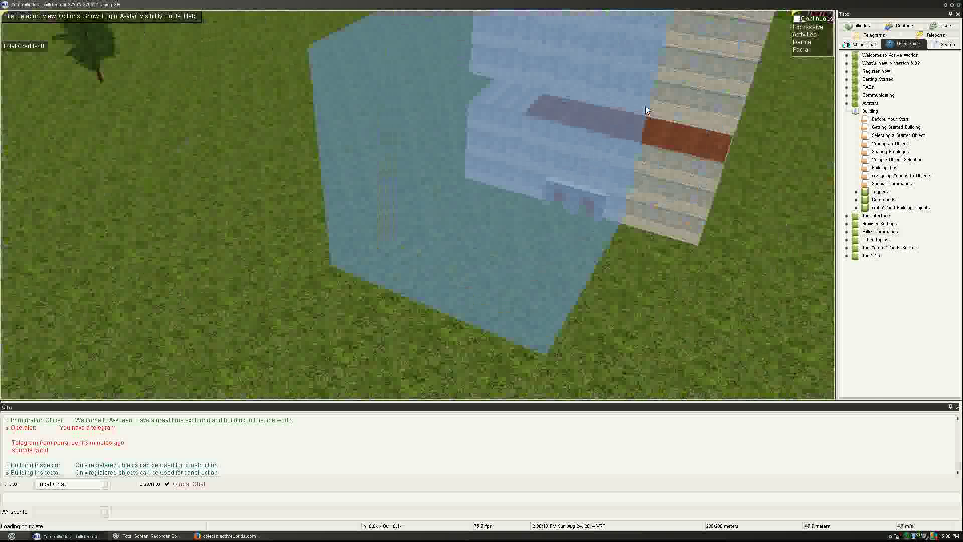
{"action": "right_click", "coordinate": [545, 124]}
{"action": "right_click", "coordinate": [487, 145]}
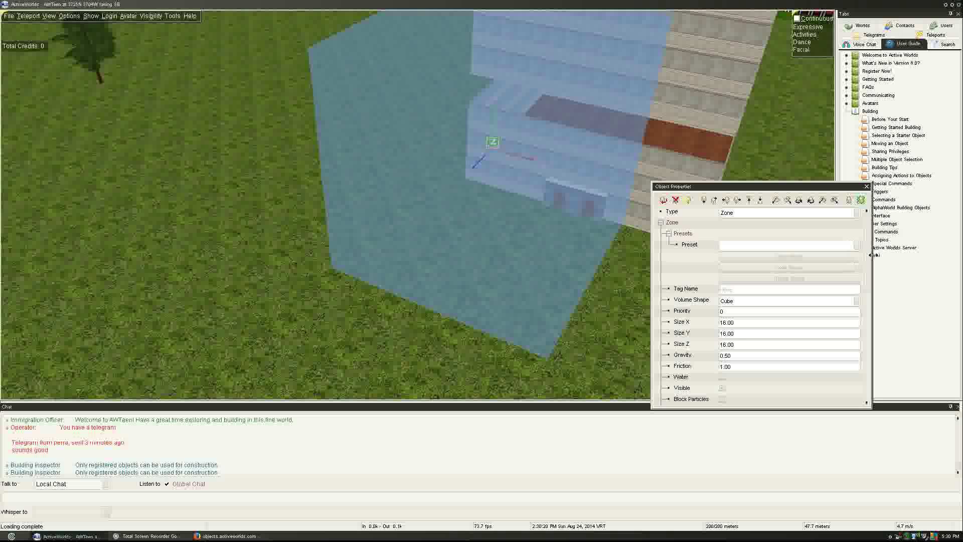
{"action": "mouse_move", "coordinate": [869, 255]}
{"action": "left_mouse_down"}
{"action": "mouse_move", "coordinate": [875, 369]}
{"action": "mouse_move", "coordinate": [865, 330]}
{"action": "mouse_move", "coordinate": [874, 260]}
{"action": "left_mouse_up"}
{"action": "scroll", "coordinate": [868, 292], "scroll_direction": "down", "scroll_amount": 1}
{"action": "left_click", "coordinate": [782, 277]}
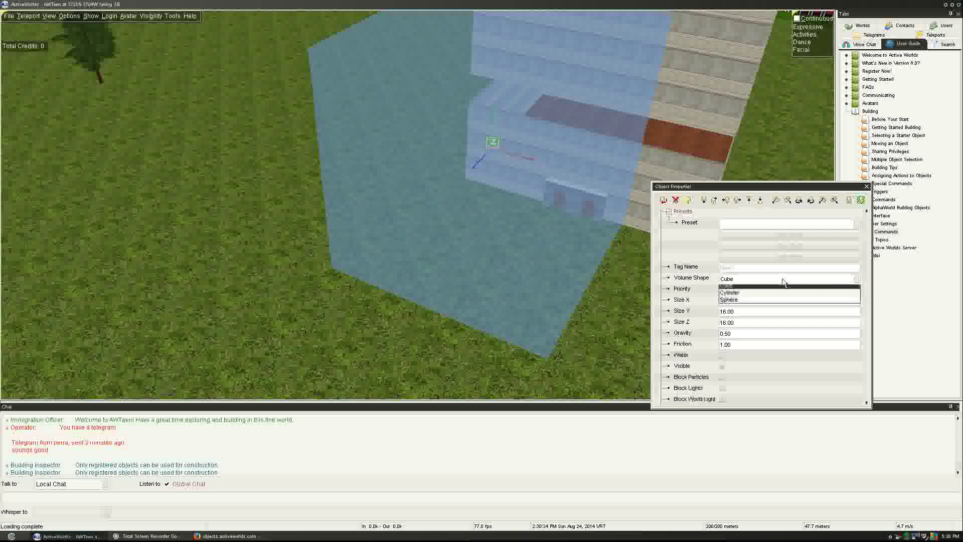
{"action": "left_click", "coordinate": [782, 288]}
{"action": "scroll", "coordinate": [868, 309], "scroll_direction": "down", "scroll_amount": 2}
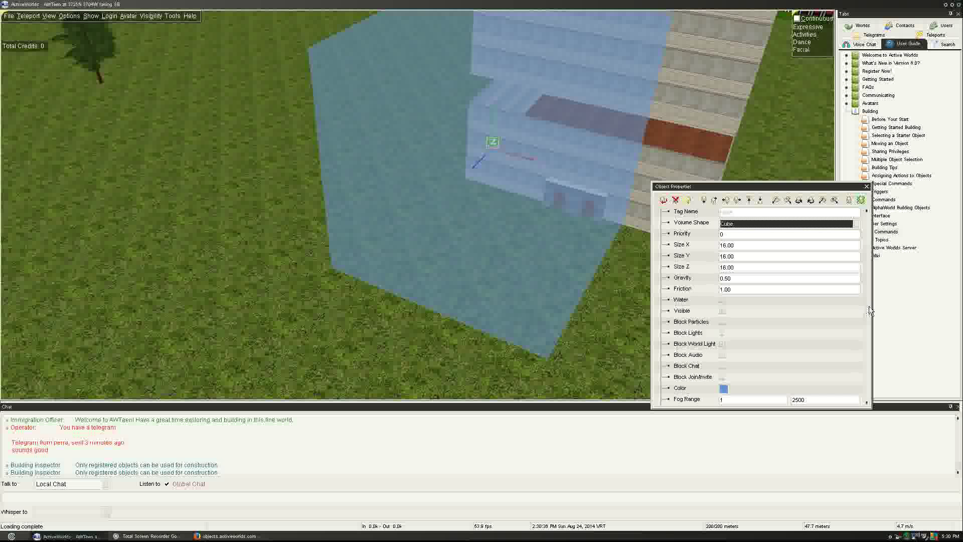
{"action": "scroll", "coordinate": [870, 313], "scroll_direction": "down", "scroll_amount": 2}
{"action": "scroll", "coordinate": [875, 339], "scroll_direction": "down", "scroll_amount": 3}
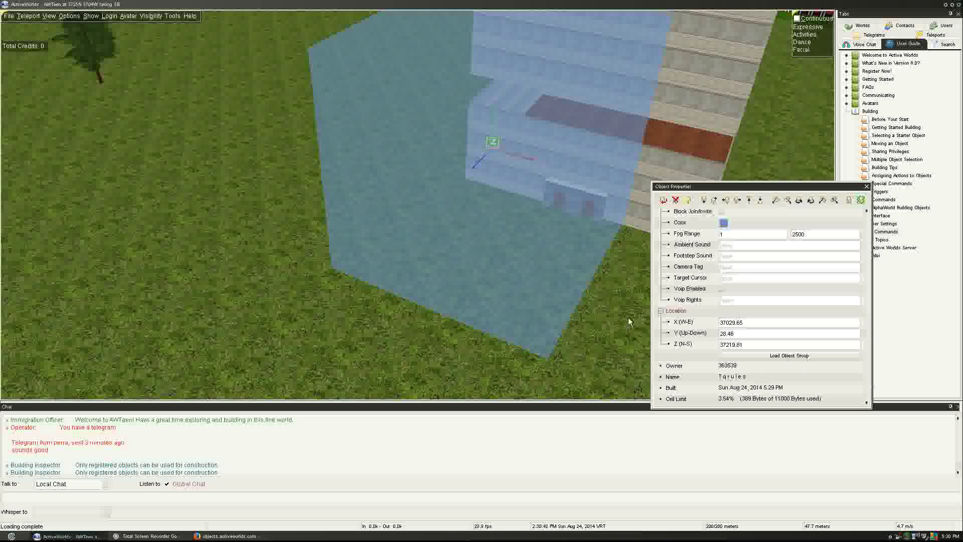
Close the zone's properties, enter the zone and examine its effect on the building, horizon, sky and sun
{"action": "left_click", "coordinate": [524, 263]}
{"action": "key", "text": "Up"}
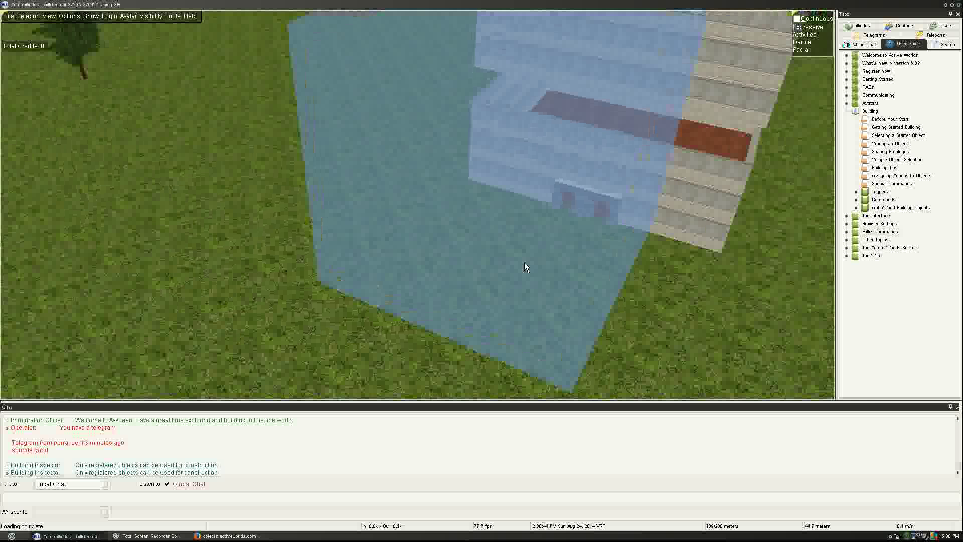
{"action": "key", "text": "Right"}
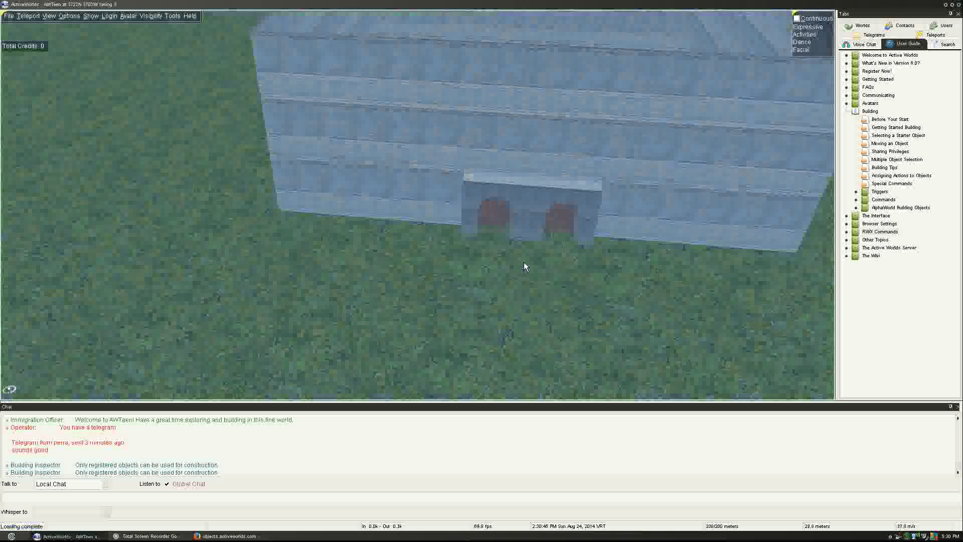
{"action": "key", "text": "Page_Up"}
{"action": "key", "text": "Page_Up"}
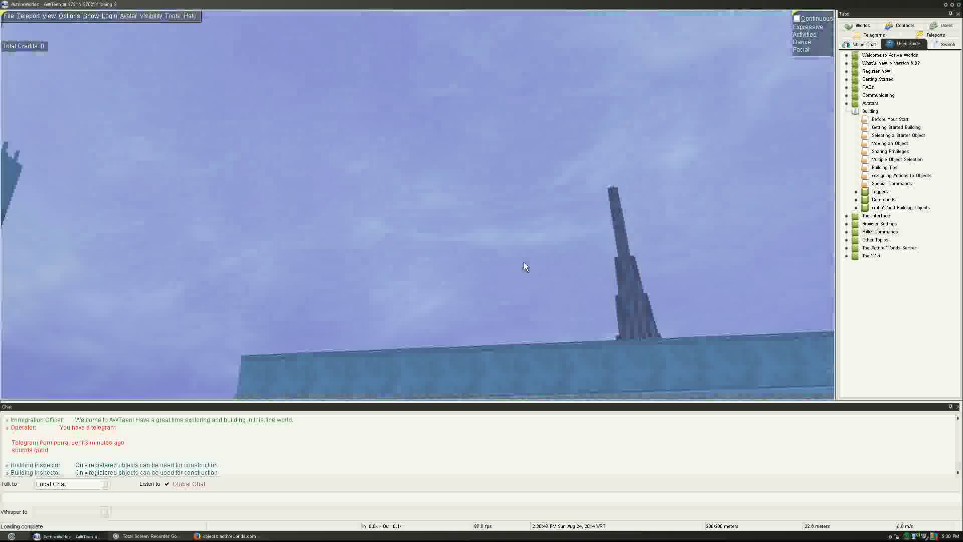
{"action": "key", "text": "Page_Down"}
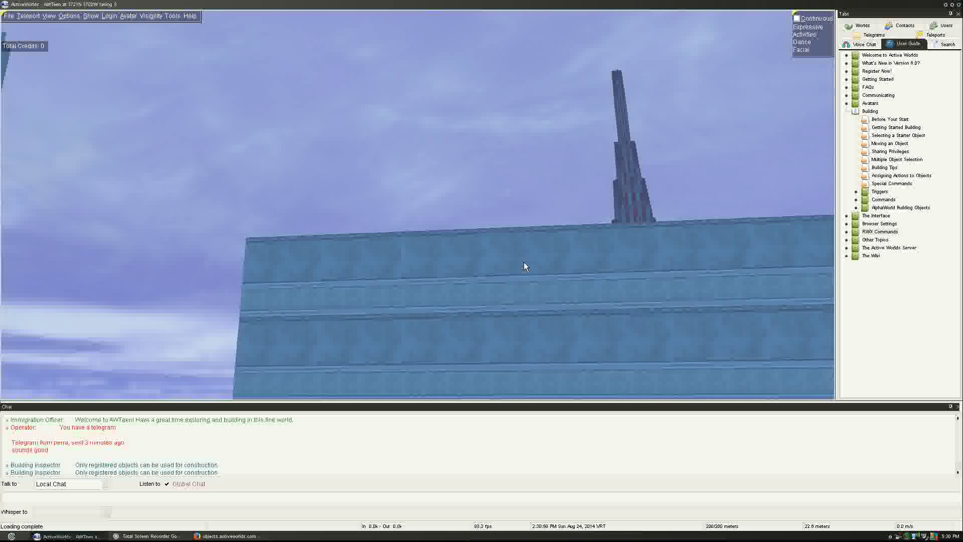
{"action": "key", "text": "Right"}
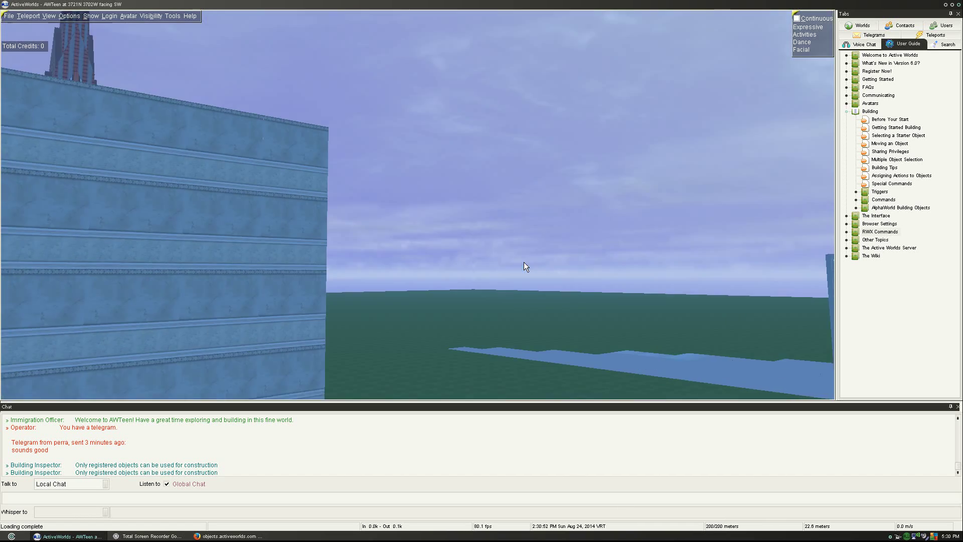
{"action": "key", "text": "Right"}
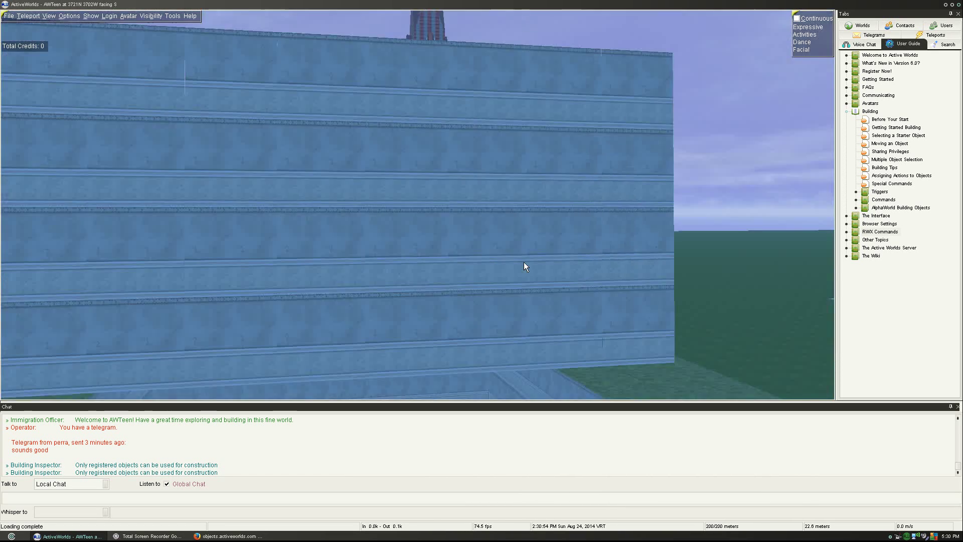
{"action": "key", "text": "Right"}
{"action": "key", "text": "Page_Up"}
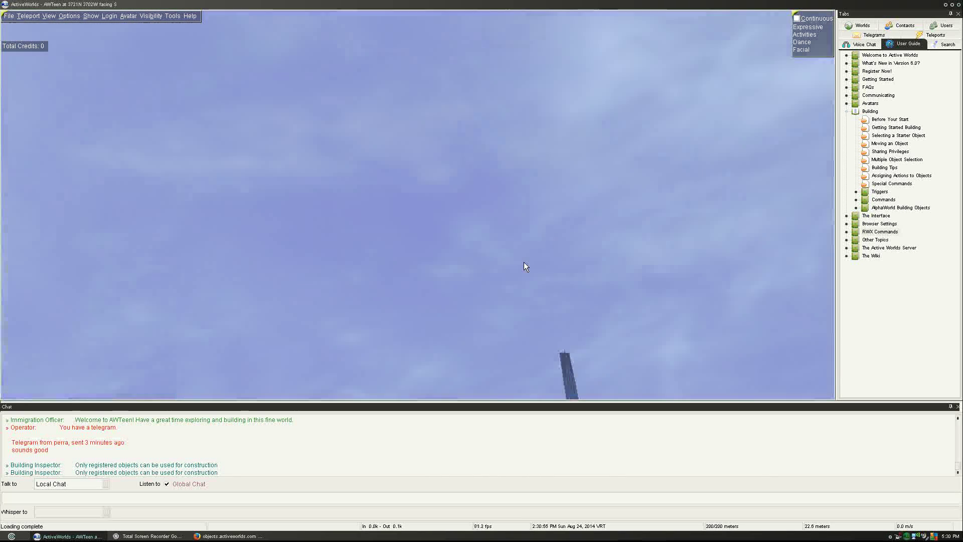
{"action": "key", "text": "Right"}
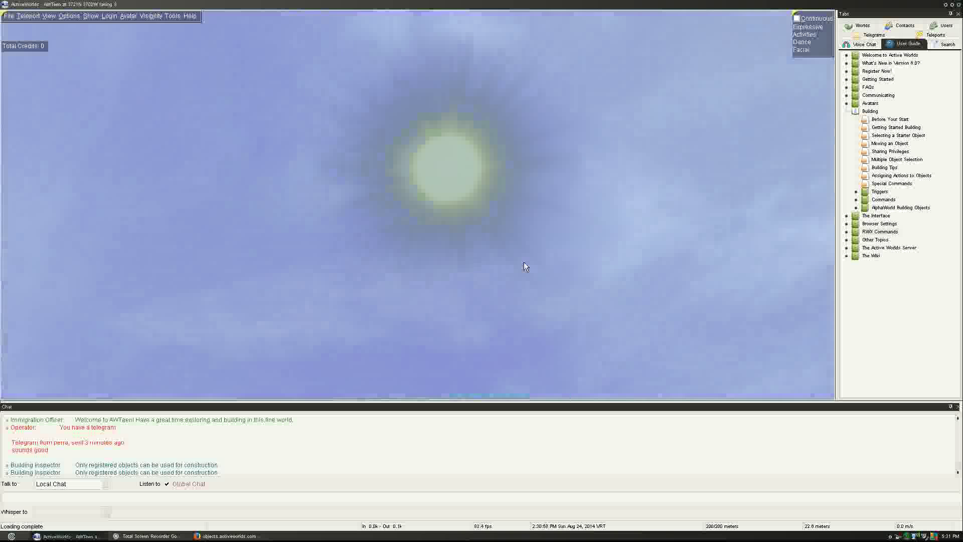
{"action": "key", "text": "Page_Down"}
Leave the zone, reopen its properties and review its light-blocking, colour, fog range, sound and location settings
{"action": "key", "text": "Down"}
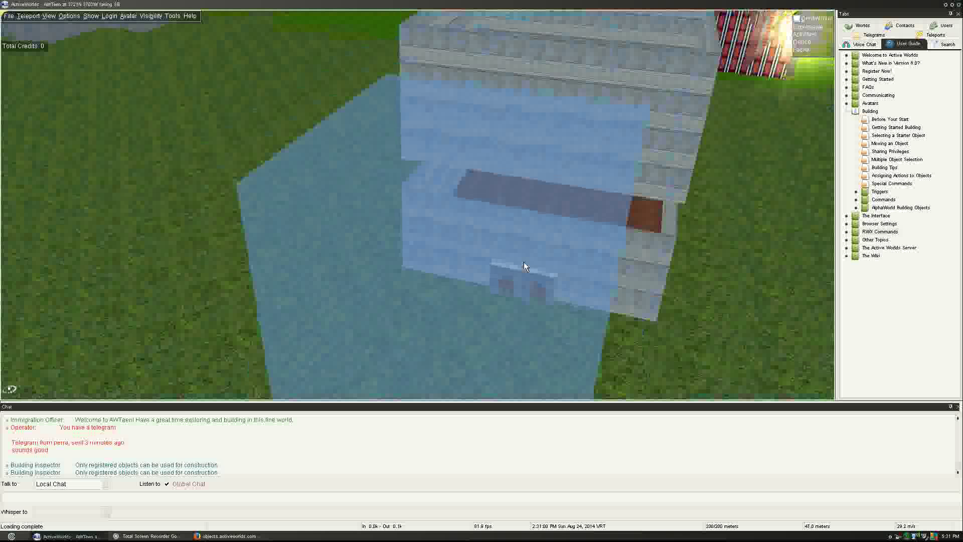
{"action": "left_click", "coordinate": [560, 173]}
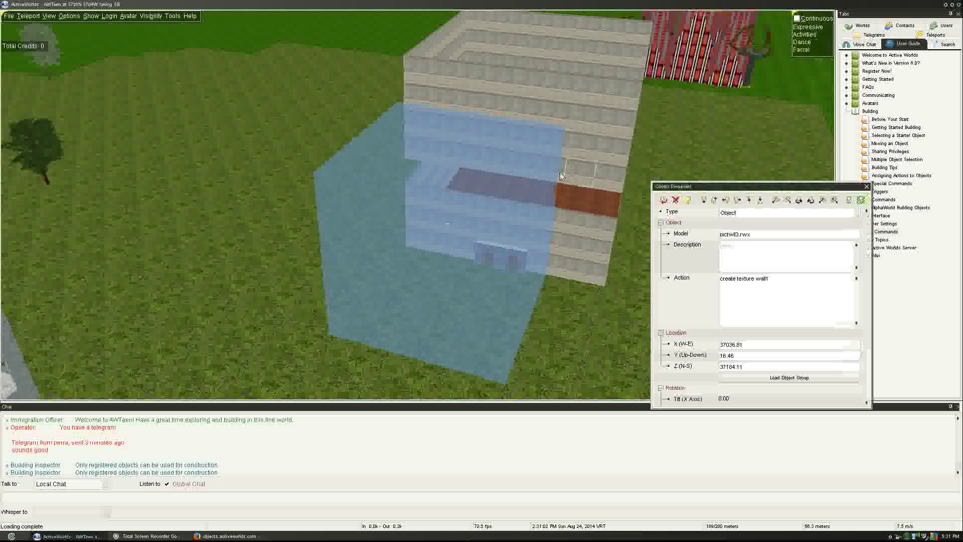
{"action": "left_click", "coordinate": [446, 225]}
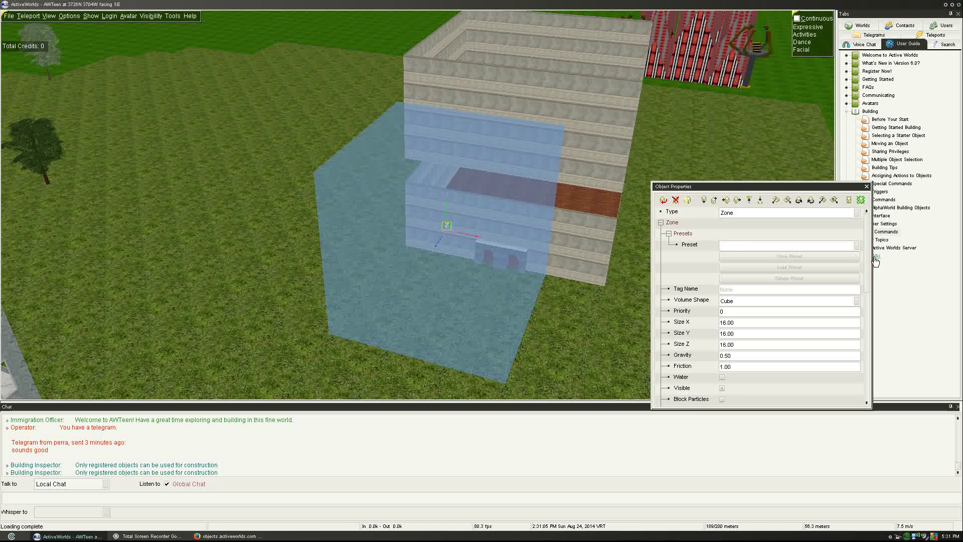
{"action": "scroll", "coordinate": [861, 289], "scroll_direction": "down", "scroll_amount": 4}
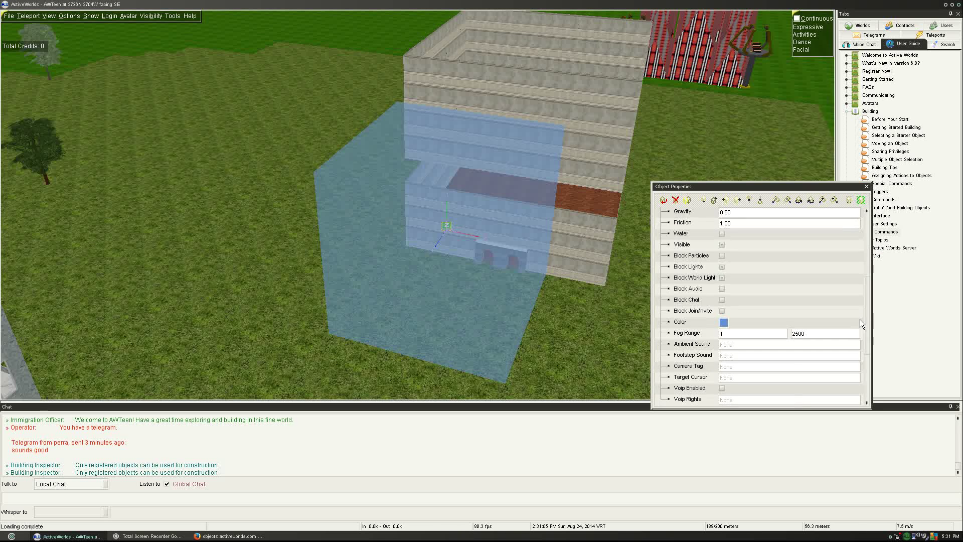
{"action": "scroll", "coordinate": [859, 319], "scroll_direction": "down", "scroll_amount": 4}
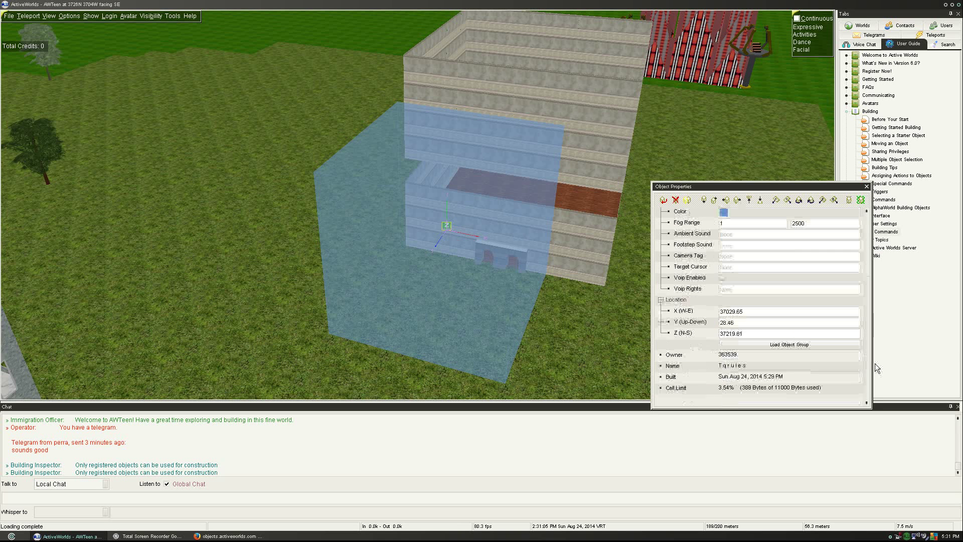
Move the zone in front of the building entrance to X 37034.65 and change its object type to Cloth
{"action": "left_click", "coordinate": [448, 228]}
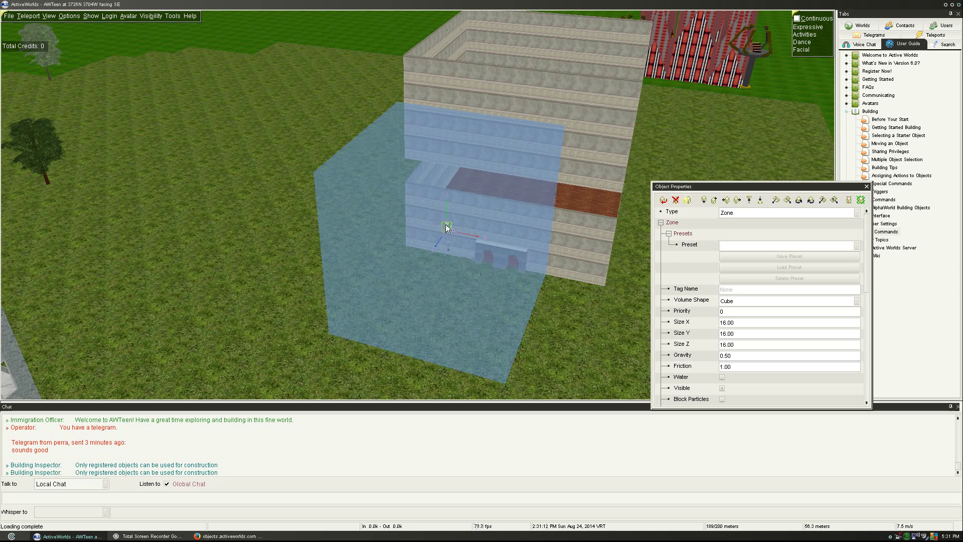
{"action": "left_click_drag", "start_coordinate": [446, 226], "coordinate": [482, 257]}
{"action": "left_click", "coordinate": [775, 212]}
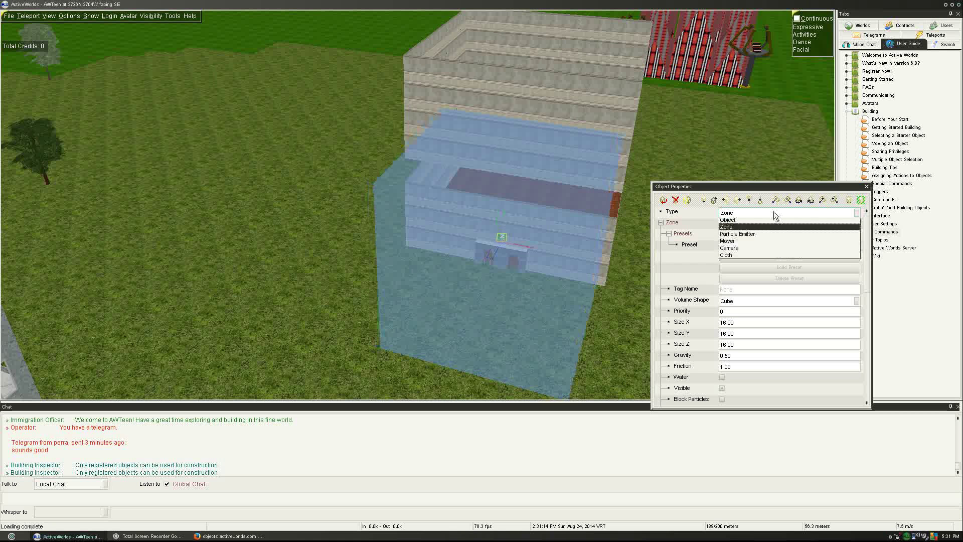
{"action": "left_click", "coordinate": [746, 256]}
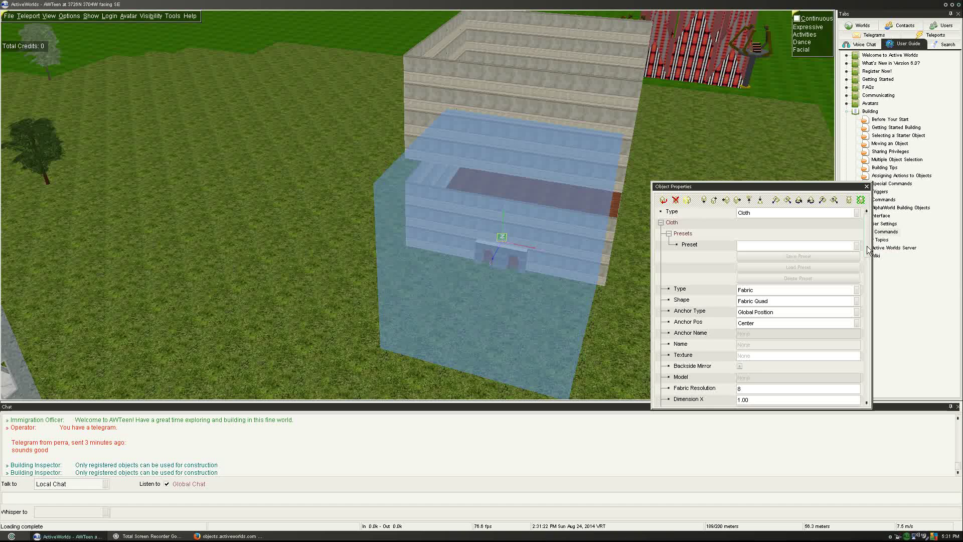
Review the cloth's stretch, wind, tear, density, friction, thickness and bounds settings, and close the object's properties
{"action": "scroll", "coordinate": [862, 269], "scroll_direction": "down", "scroll_amount": 5}
{"action": "scroll", "coordinate": [856, 308], "scroll_direction": "down", "scroll_amount": 5}
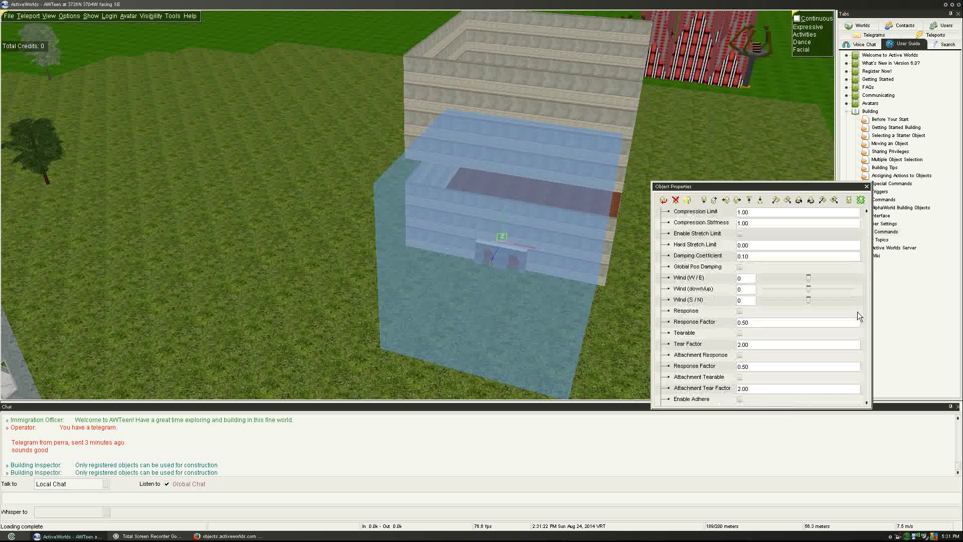
{"action": "scroll", "coordinate": [859, 326], "scroll_direction": "down", "scroll_amount": 10}
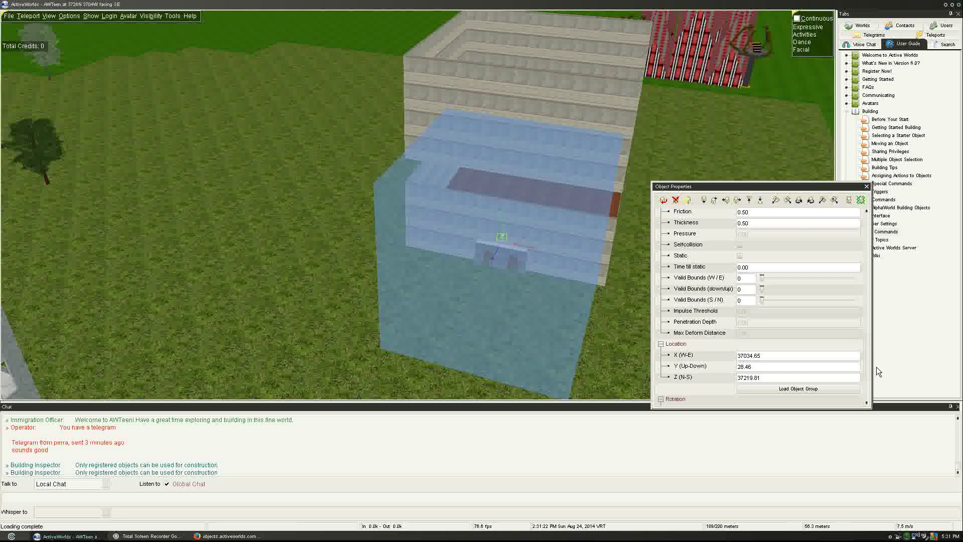
{"action": "scroll", "coordinate": [871, 359], "scroll_direction": "up", "scroll_amount": 5}
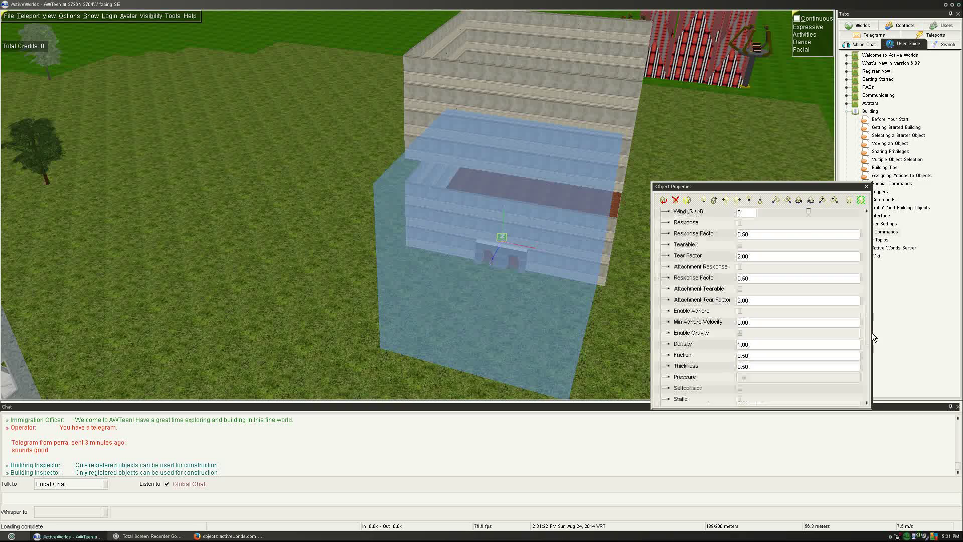
{"action": "scroll", "coordinate": [871, 330], "scroll_direction": "up", "scroll_amount": 1}
{"action": "key", "text": "Up"}
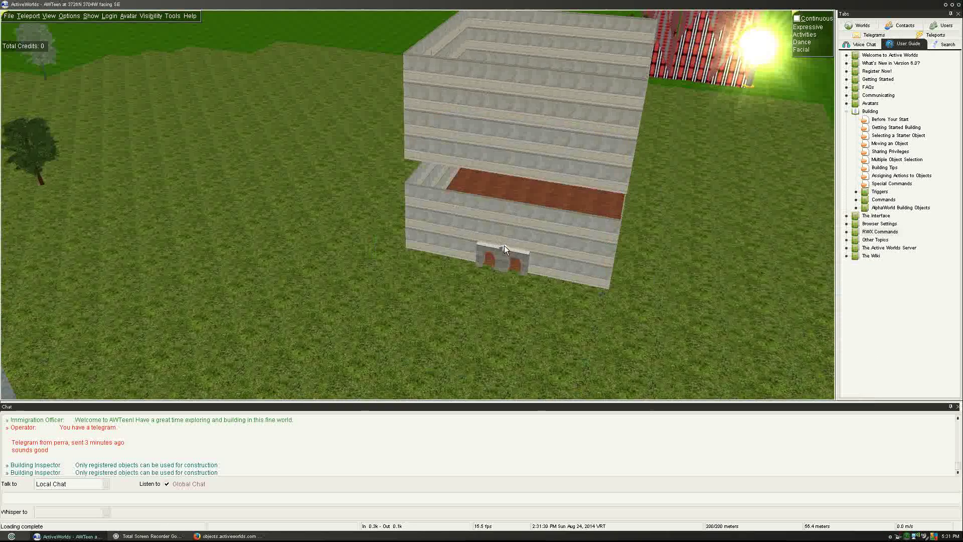
Select and deselect the cloth in front of the building entrance and move up to it to examine its draped shape
{"action": "key", "text": "Right"}
{"action": "right_click", "coordinate": [320, 367]}
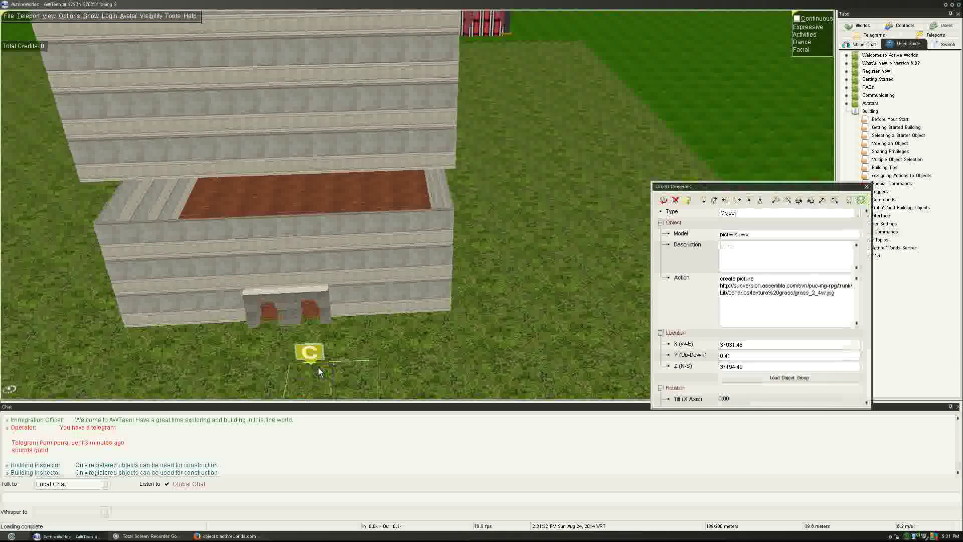
{"action": "right_click", "coordinate": [312, 352]}
{"action": "left_click", "coordinate": [453, 367]}
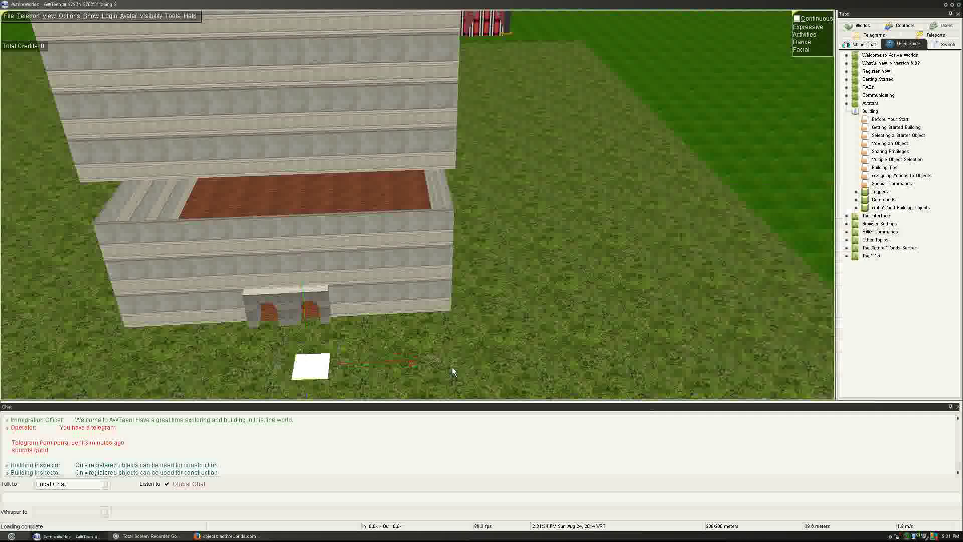
{"action": "right_click", "coordinate": [309, 374]}
{"action": "left_click", "coordinate": [540, 335]}
{"action": "key", "text": "Page_Down"}
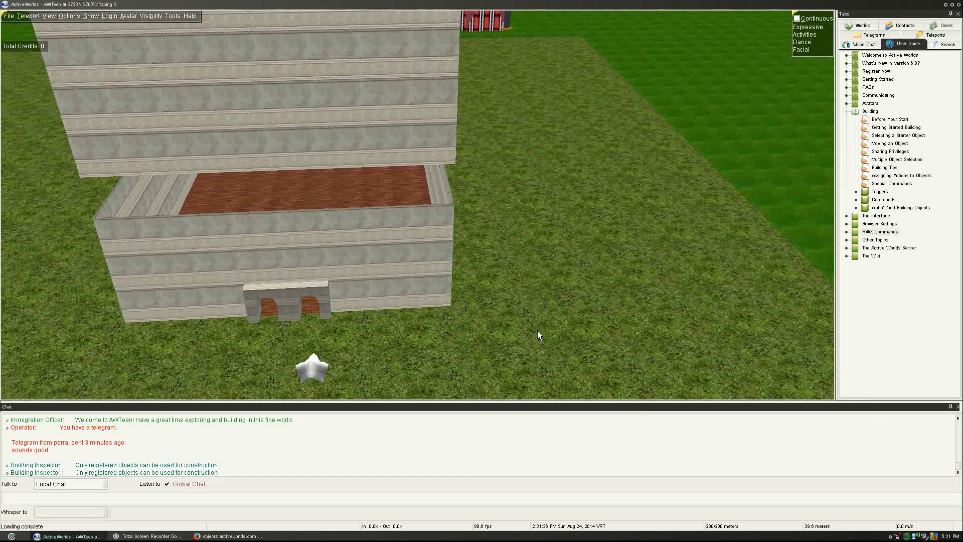
{"action": "key", "text": "Left"}
{"action": "key", "text": "Up"}
{"action": "key", "text": "Left"}
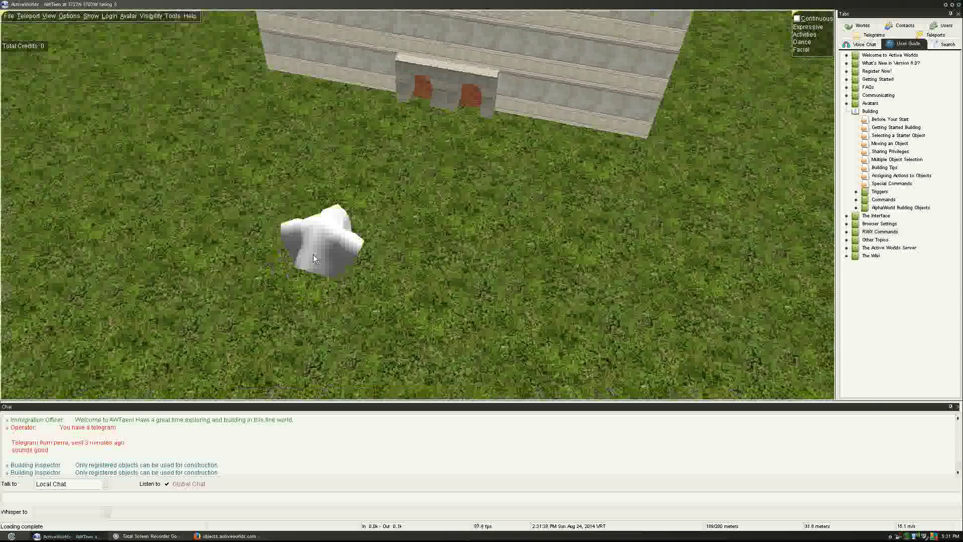
Reopen the cloth's properties and review its type, anchor, dimension, stiffness, wind, tear and density settings
{"action": "right_click", "coordinate": [313, 251]}
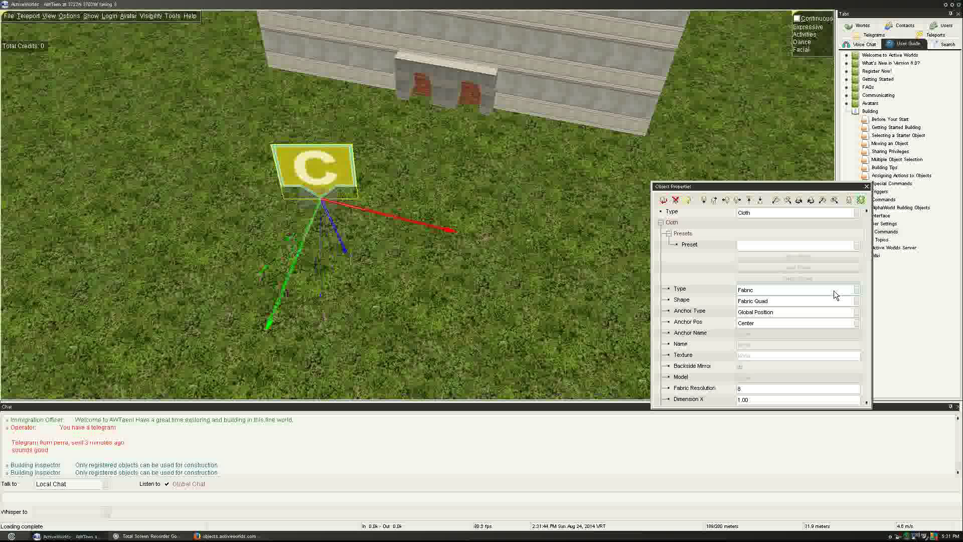
{"action": "left_click", "coordinate": [512, 181]}
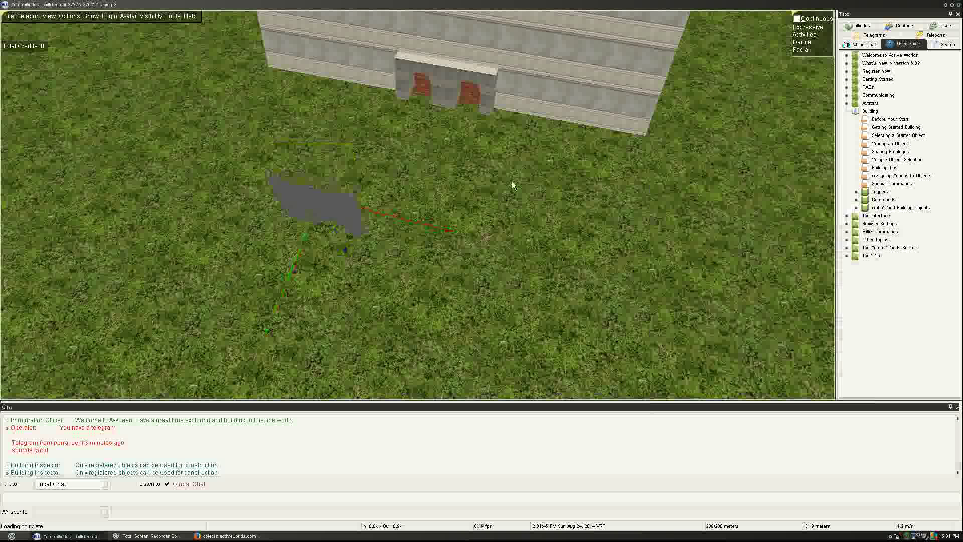
{"action": "left_click", "coordinate": [338, 209]}
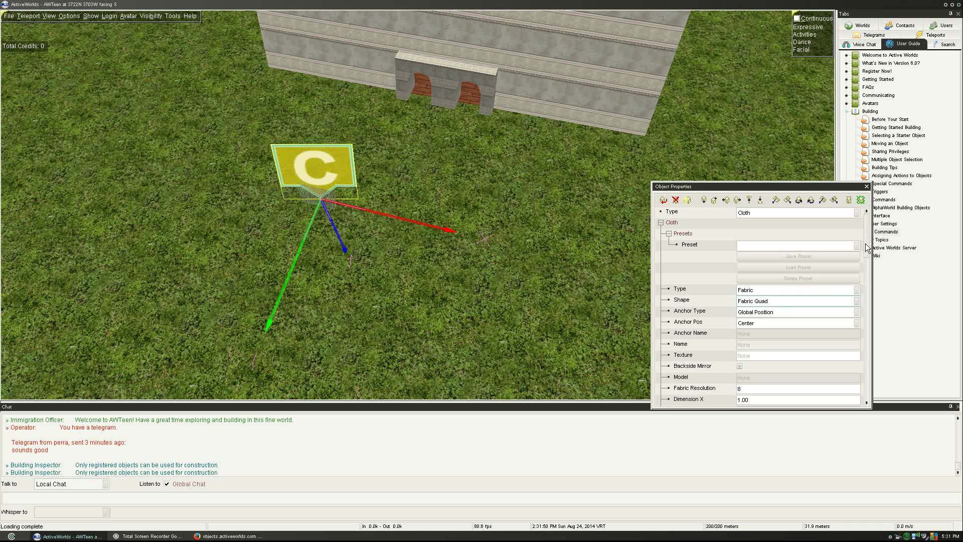
{"action": "scroll", "coordinate": [871, 260], "scroll_direction": "down", "scroll_amount": 4}
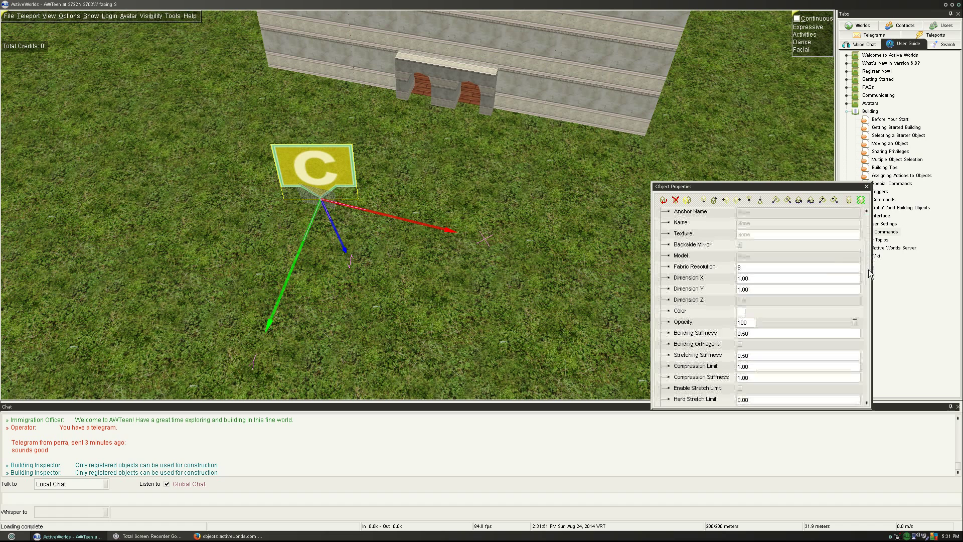
{"action": "scroll", "coordinate": [868, 278], "scroll_direction": "down", "scroll_amount": 4}
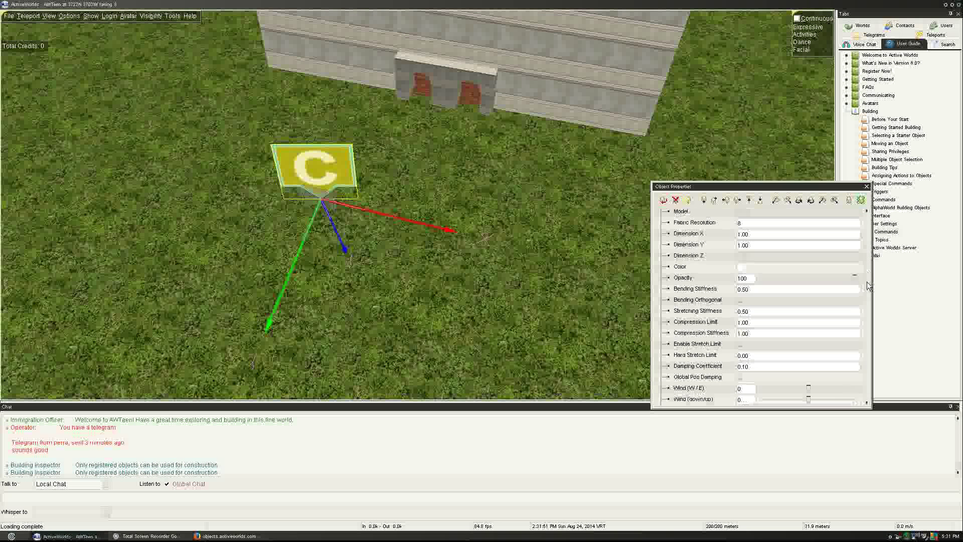
{"action": "scroll", "coordinate": [869, 307], "scroll_direction": "down", "scroll_amount": 6}
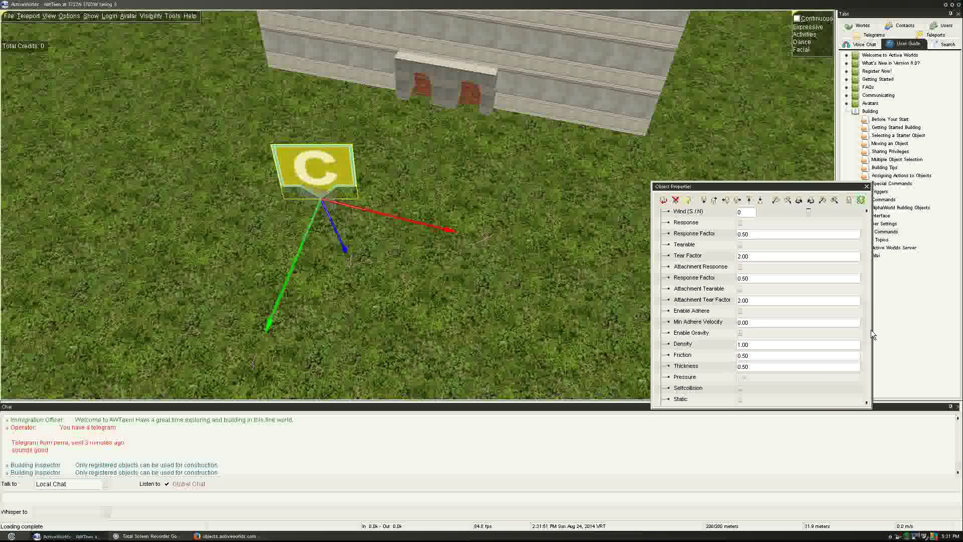
{"action": "scroll", "coordinate": [873, 351], "scroll_direction": "up", "scroll_amount": 6}
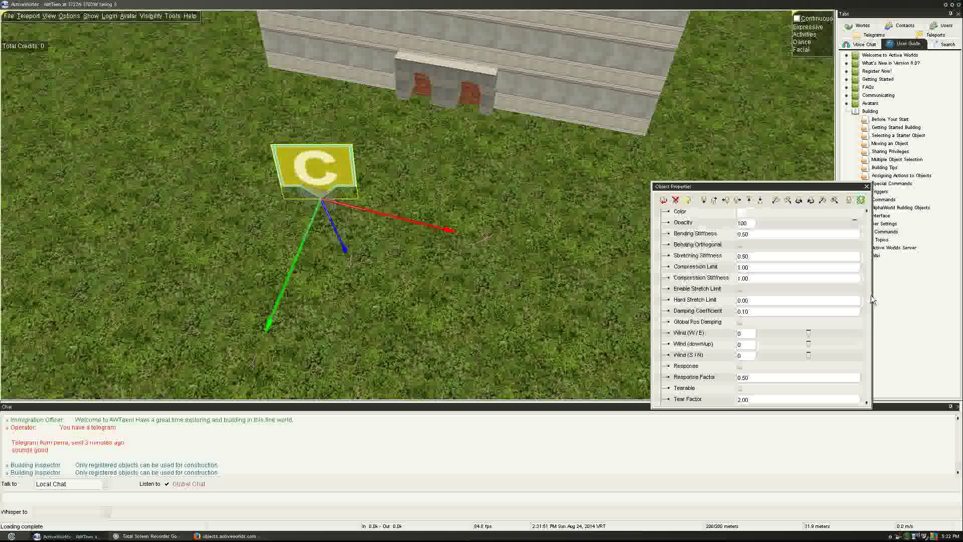
{"action": "scroll", "coordinate": [870, 295], "scroll_direction": "up", "scroll_amount": 3}
{"action": "scroll", "coordinate": [872, 275], "scroll_direction": "up", "scroll_amount": 1}
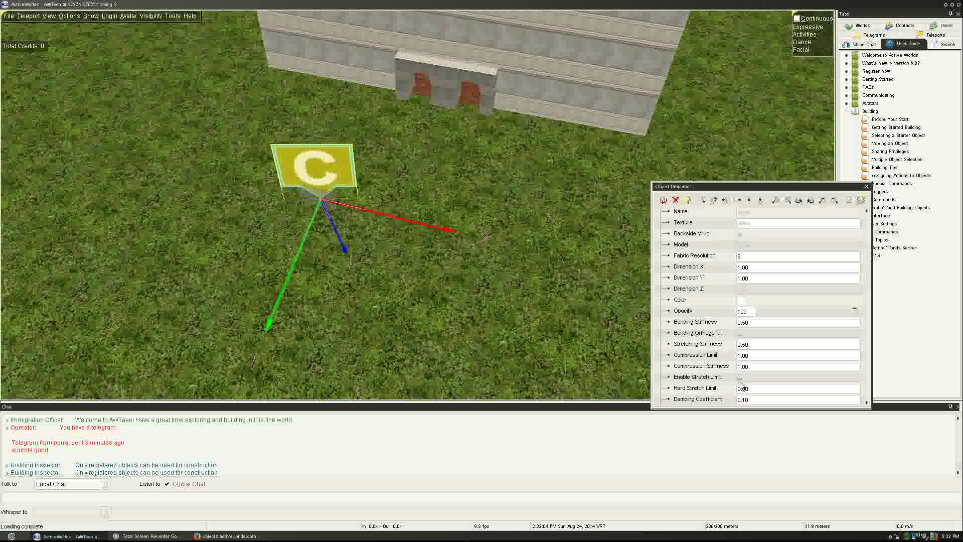
Enable the cloth's stretch limit with a hard stretch limit of 4.00, make the cloth tearable and close its properties
{"action": "left_click_drag", "start_coordinate": [749, 389], "coordinate": [695, 389]}
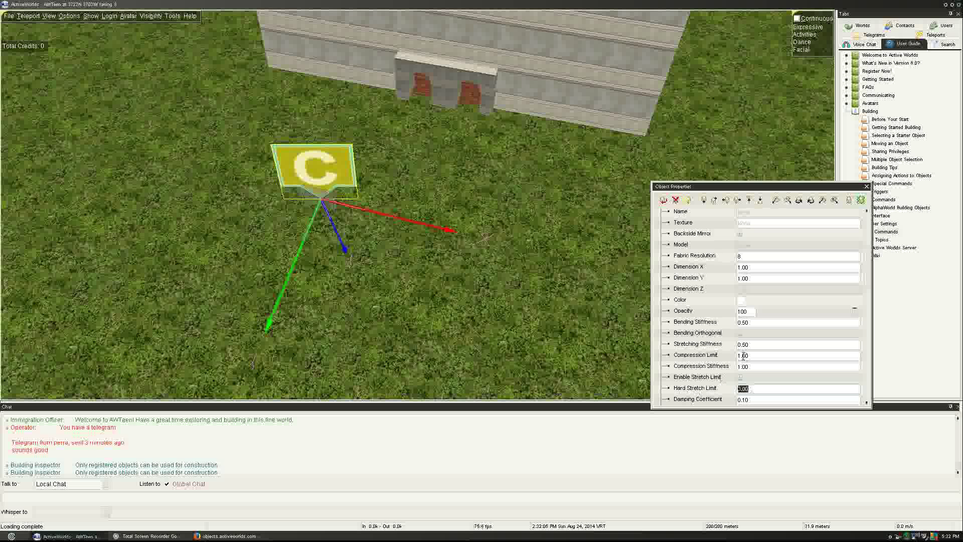
{"action": "type", "text": "4"}
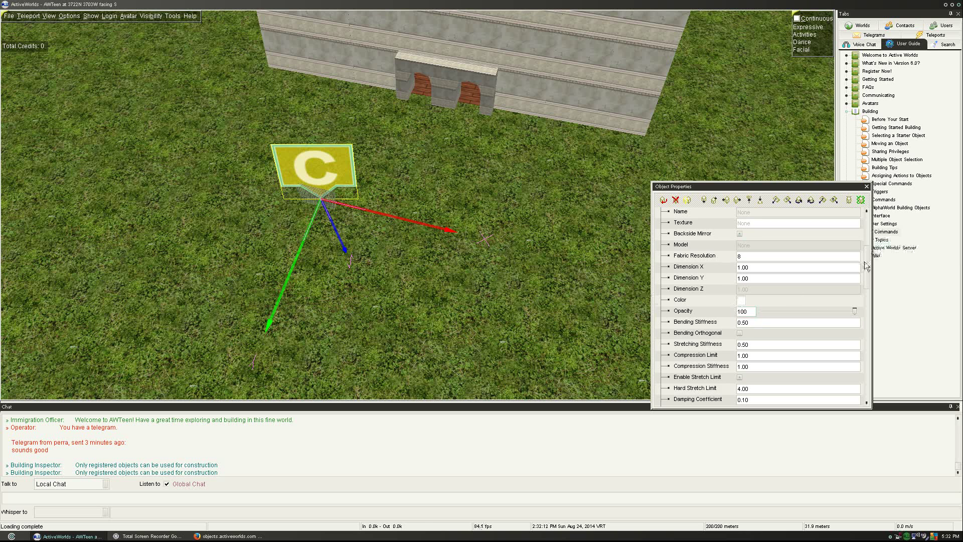
{"action": "left_click_drag", "start_coordinate": [865, 261], "coordinate": [871, 300]}
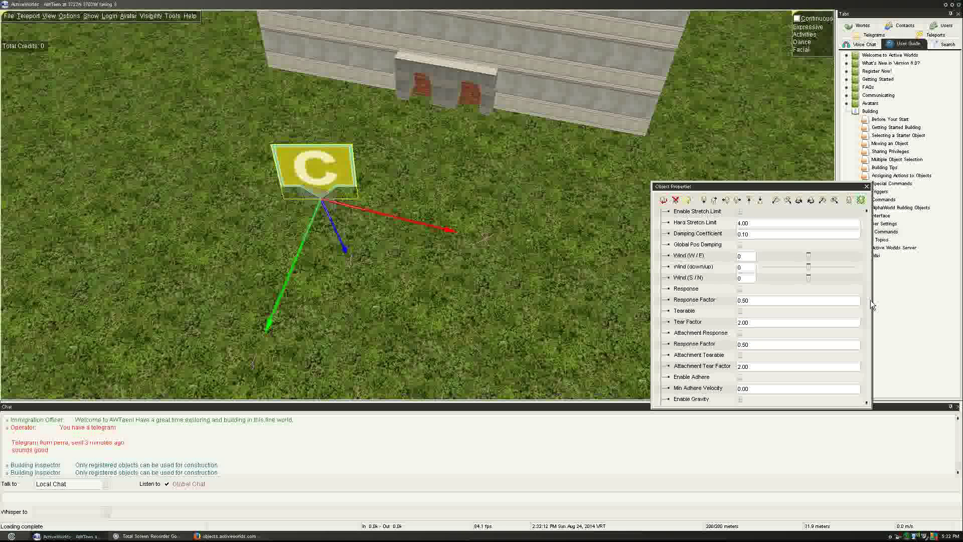
{"action": "left_click", "coordinate": [739, 311]}
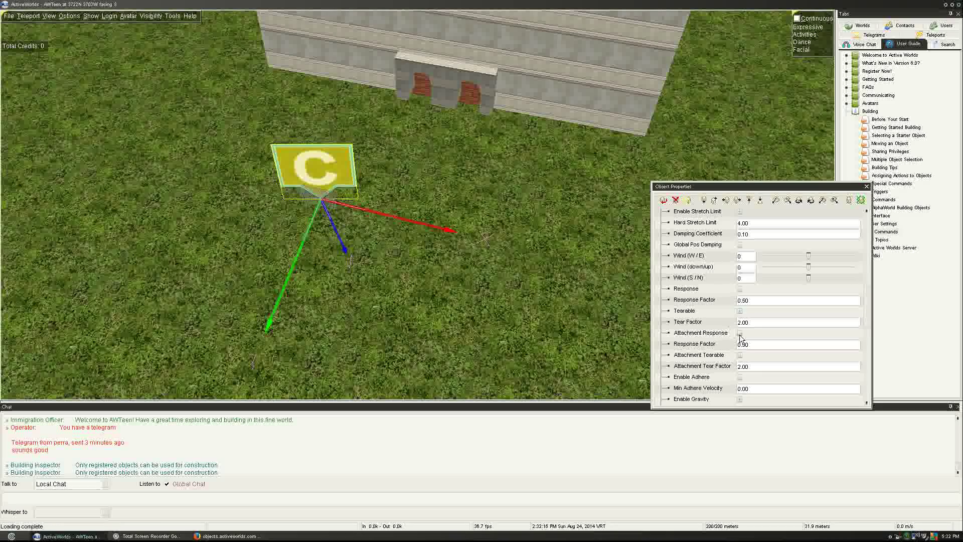
{"action": "left_click", "coordinate": [496, 287]}
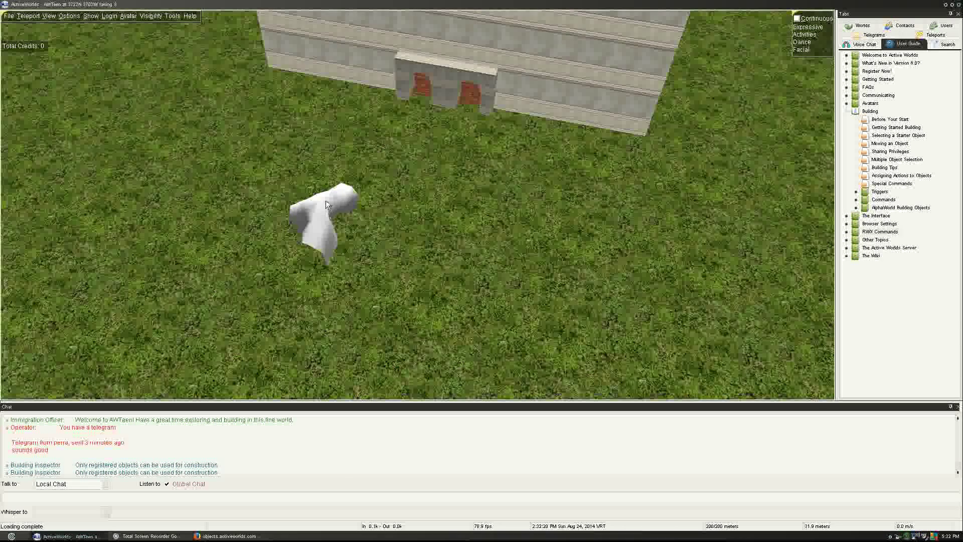
Look around the cloth's surroundings, including an outside view of the avatar, and examine the cloth from close up
{"action": "key", "text": "Left"}
{"action": "key", "text": "End"}
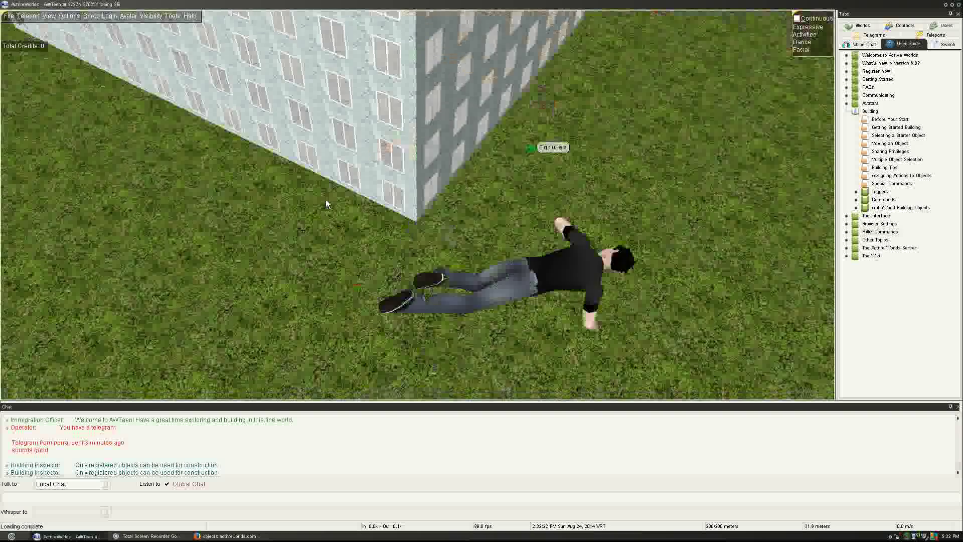
{"action": "key", "text": "KP_Subtract"}
{"action": "key", "text": "Home"}
{"action": "key", "text": "Left"}
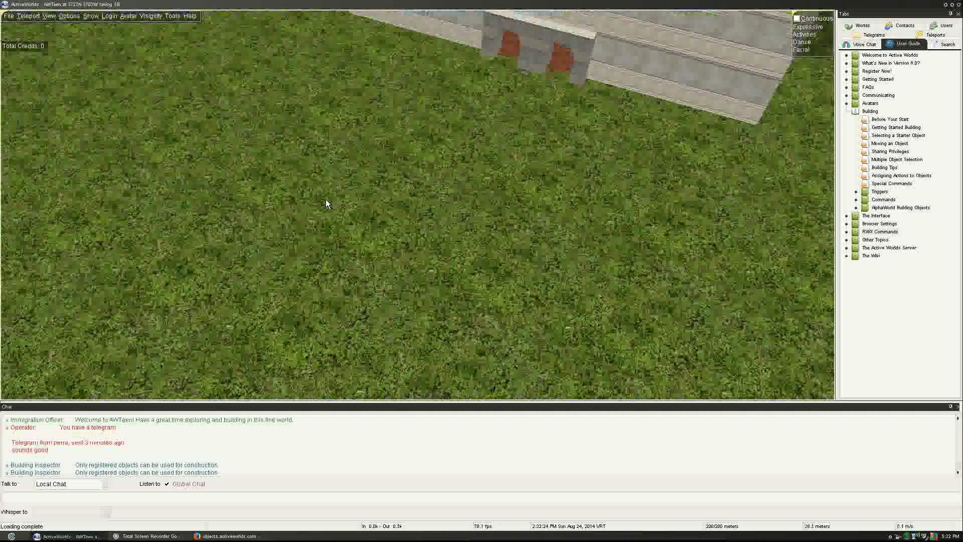
{"action": "key", "text": "Right"}
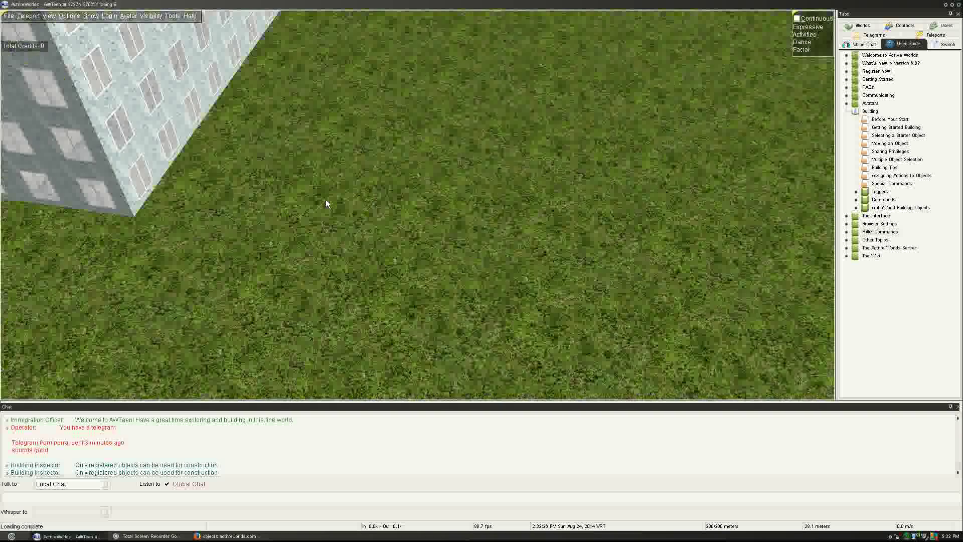
{"action": "key", "text": "End"}
{"action": "key", "text": "Home"}
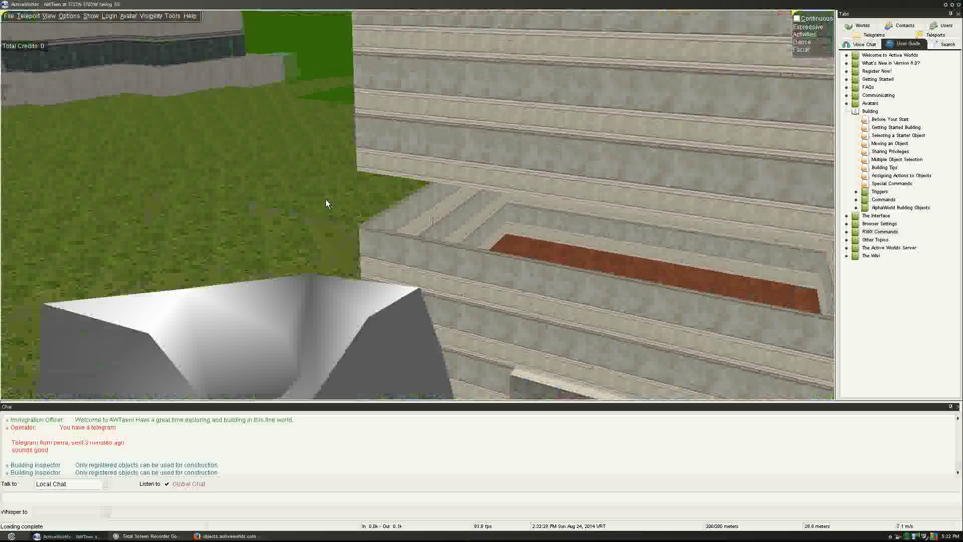
Back away from the cloth and examine its shape and movement from varying heights, angles and distances
{"action": "key", "text": "Down"}
{"action": "key", "text": "Page_Down"}
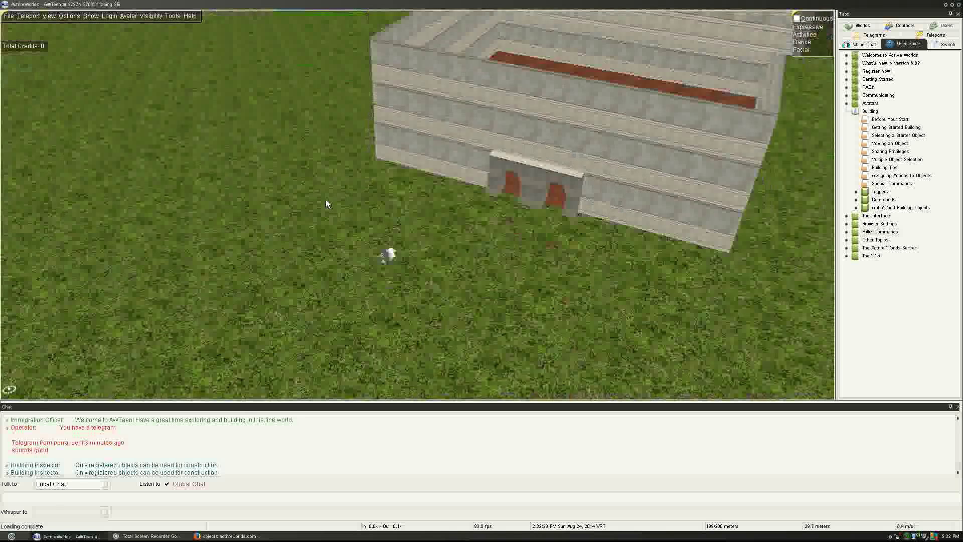
{"action": "key", "text": "Page_Up"}
{"action": "key", "text": "Page_Down"}
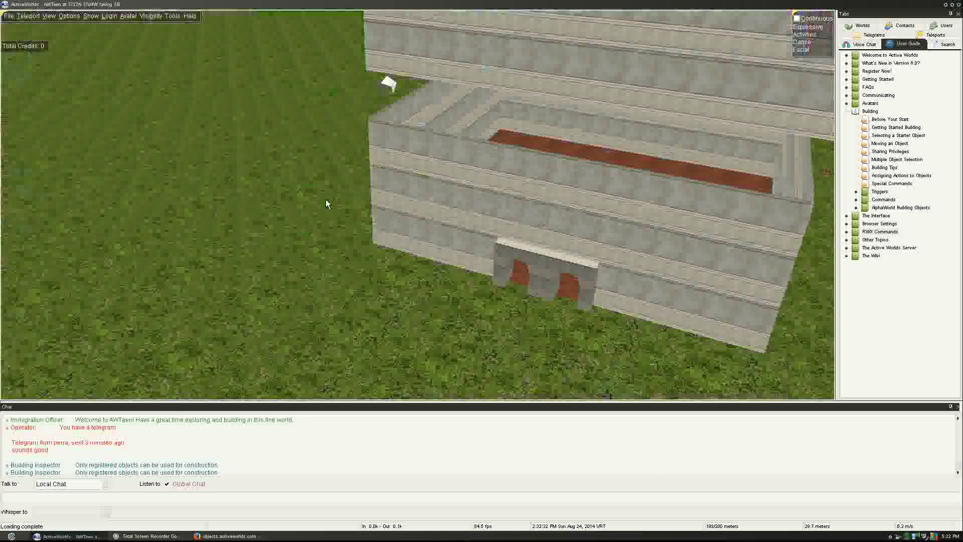
{"action": "key", "text": "Page_Up"}
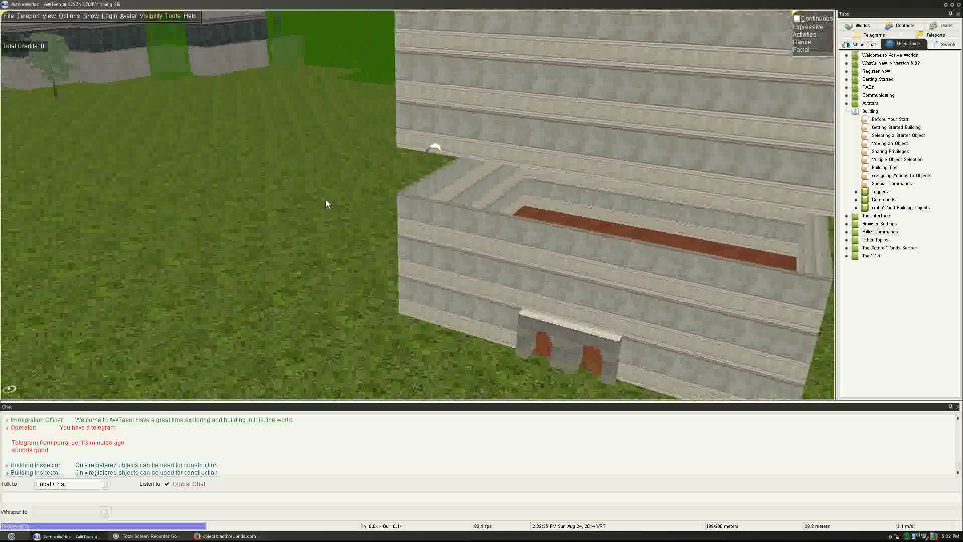
{"action": "key", "text": "Page_Up"}
{"action": "key", "text": "Page_Down"}
{"action": "key", "text": "Page_Down"}
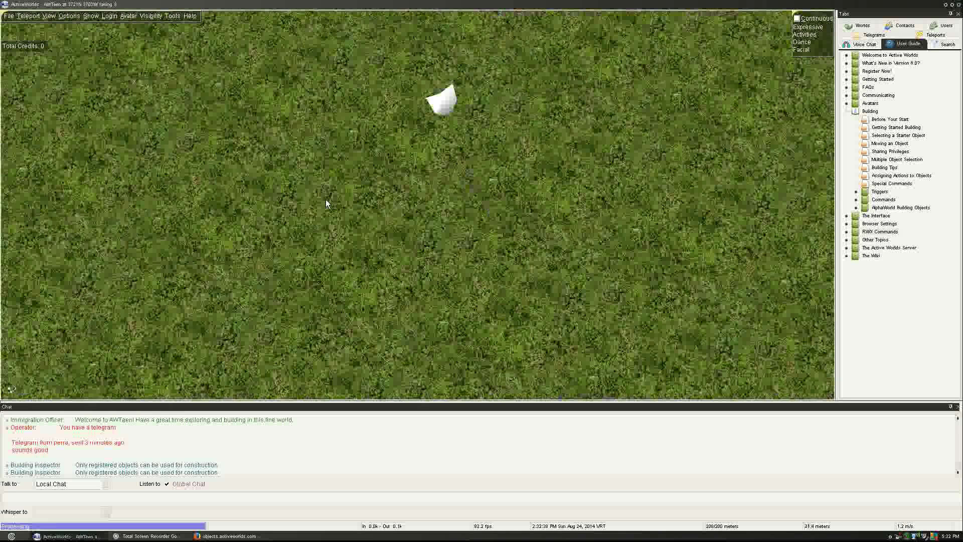
{"action": "key", "text": "plus"}
{"action": "key", "text": "Page_Up"}
{"action": "key", "text": "Page_Up"}
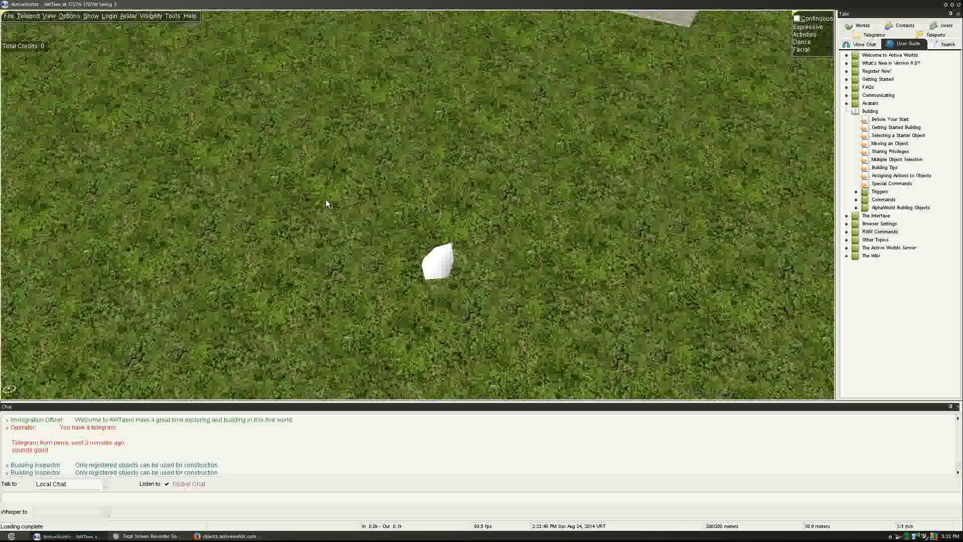
{"action": "key", "text": "Page_Down"}
{"action": "key", "text": "minus"}
{"action": "key", "text": "Page_Down"}
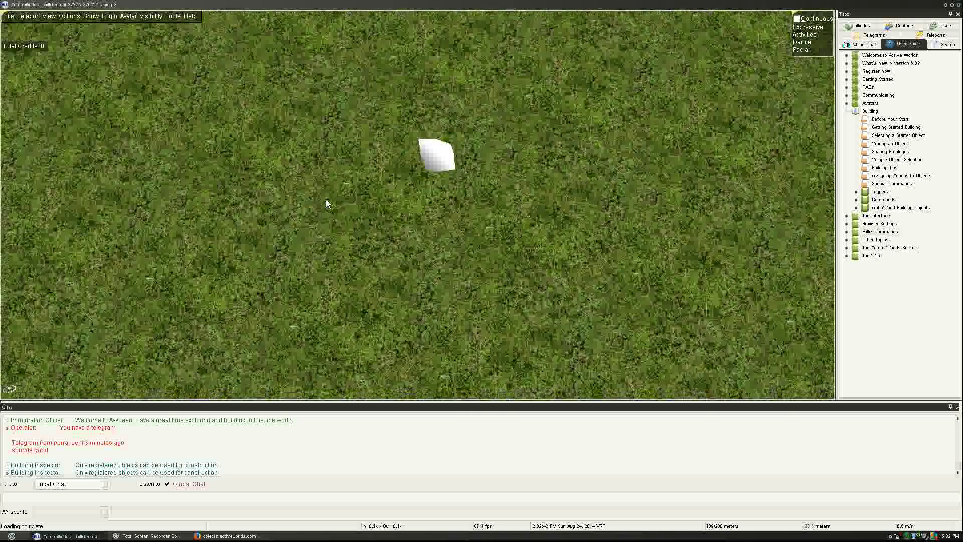
{"action": "key", "text": "Page_Up"}
{"action": "key", "text": "plus"}
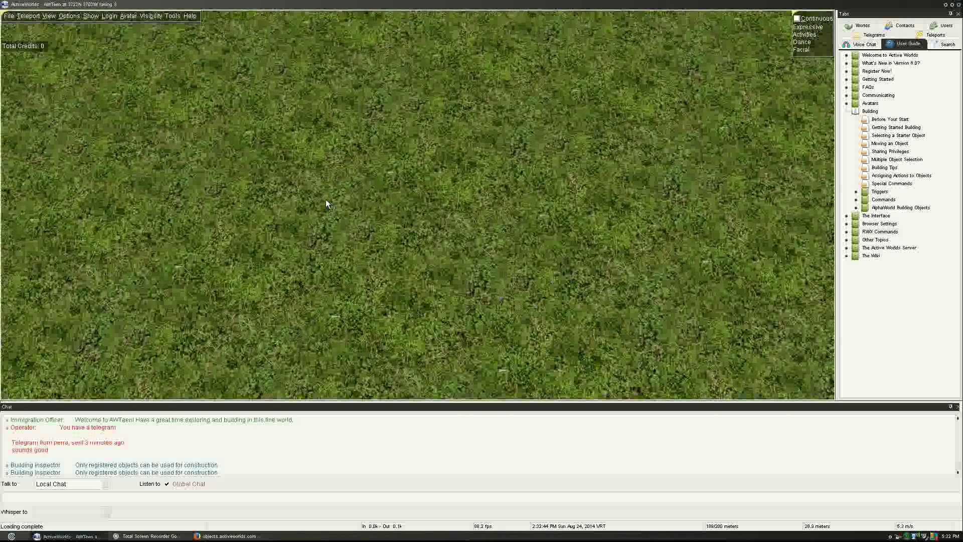
{"action": "key", "text": "Page_Up"}
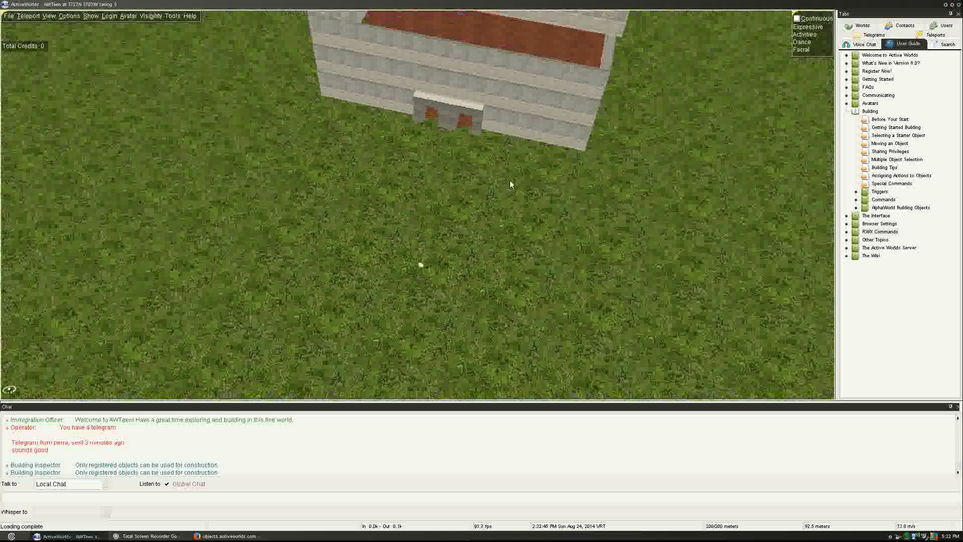
Reopen the cloth's properties, look through the available object types, deselect the cloth and view the building behind it
{"action": "right_click", "coordinate": [504, 105]}
{"action": "right_click", "coordinate": [426, 231]}
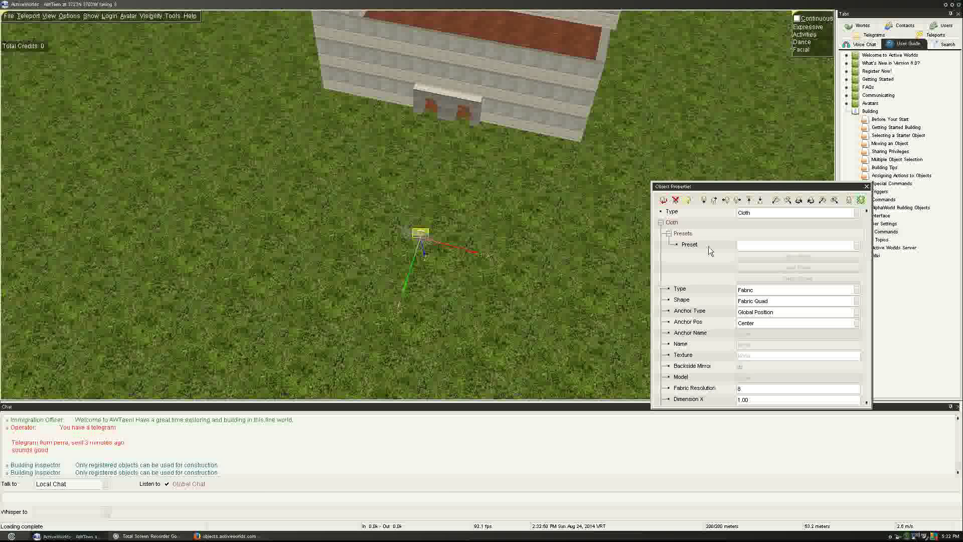
{"action": "left_click", "coordinate": [756, 213]}
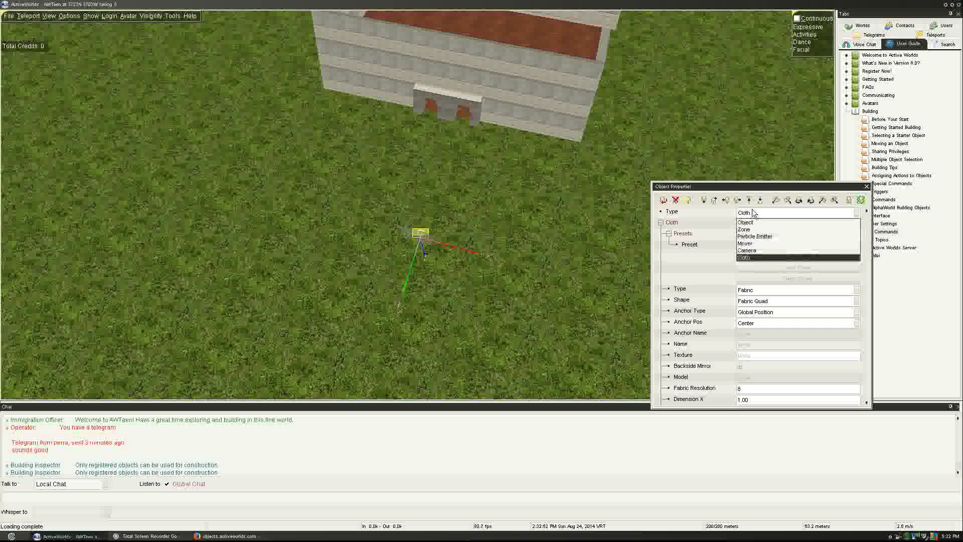
{"action": "right_click", "coordinate": [415, 234]}
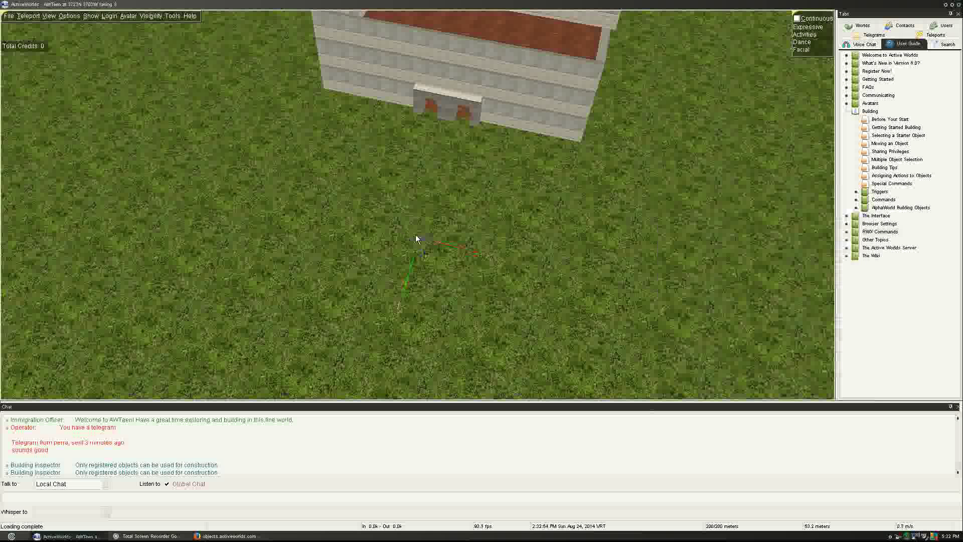
{"action": "right_click", "coordinate": [421, 236]}
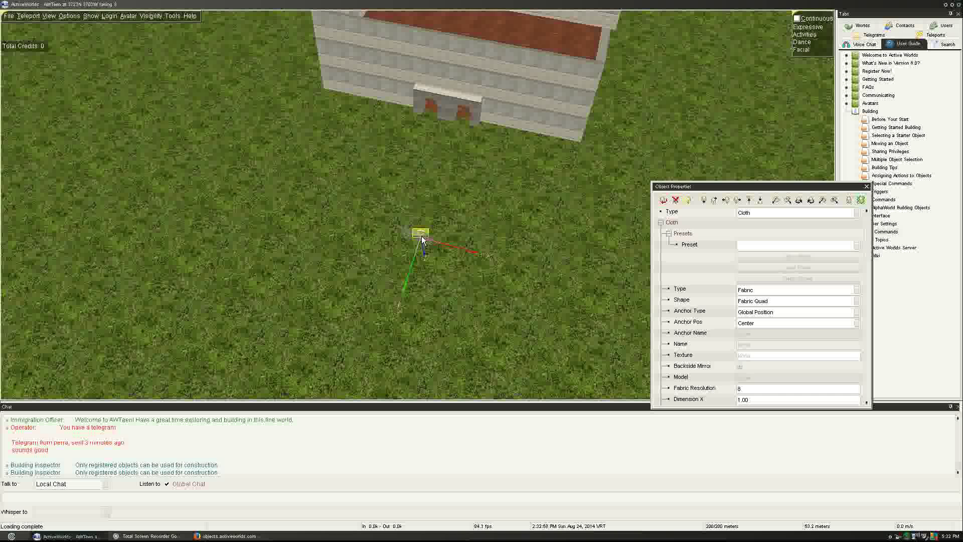
{"action": "left_click", "coordinate": [467, 230]}
{"action": "key", "text": "Page_Up"}
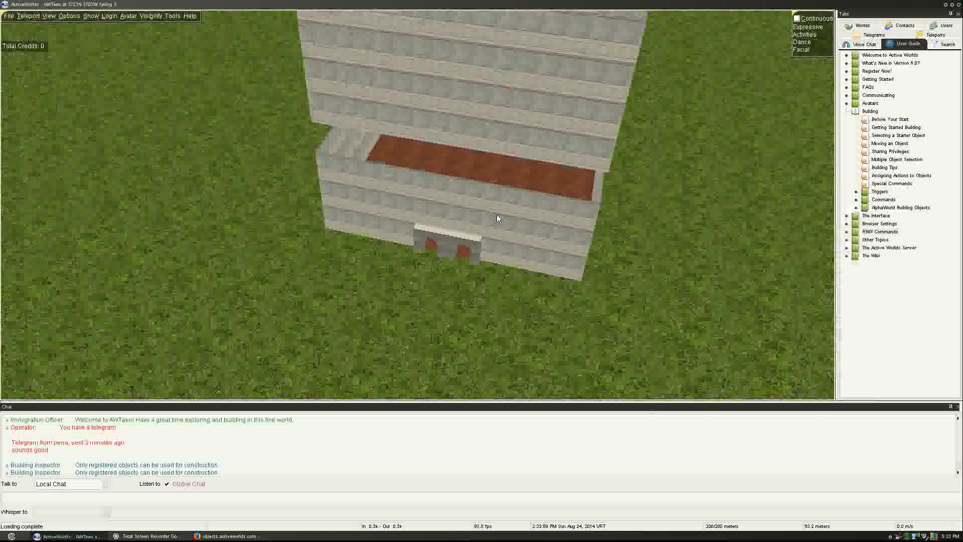
{"action": "key", "text": "Page_Down"}
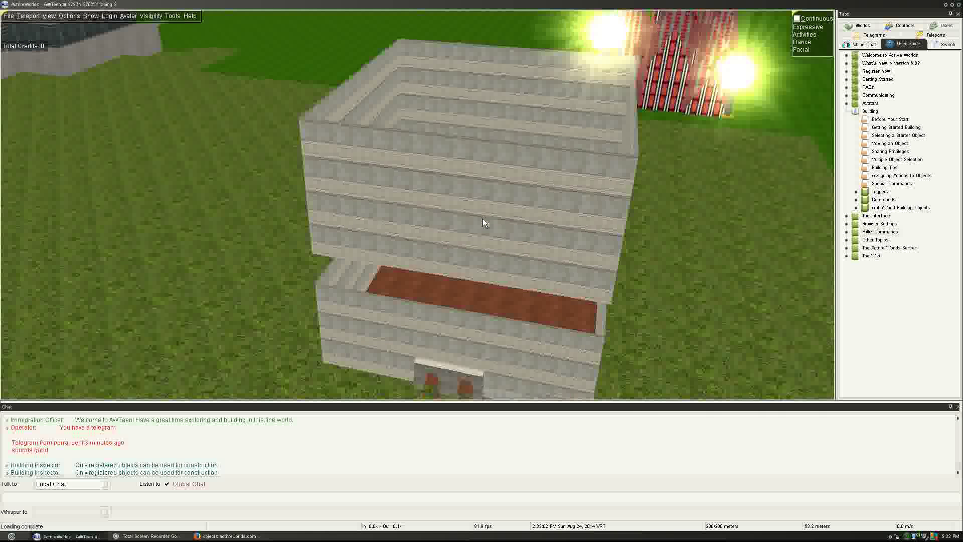
View the object properties of two wall panels on the striped stone building and deselect them
{"action": "key", "text": "Right"}
{"action": "right_click", "coordinate": [483, 221]}
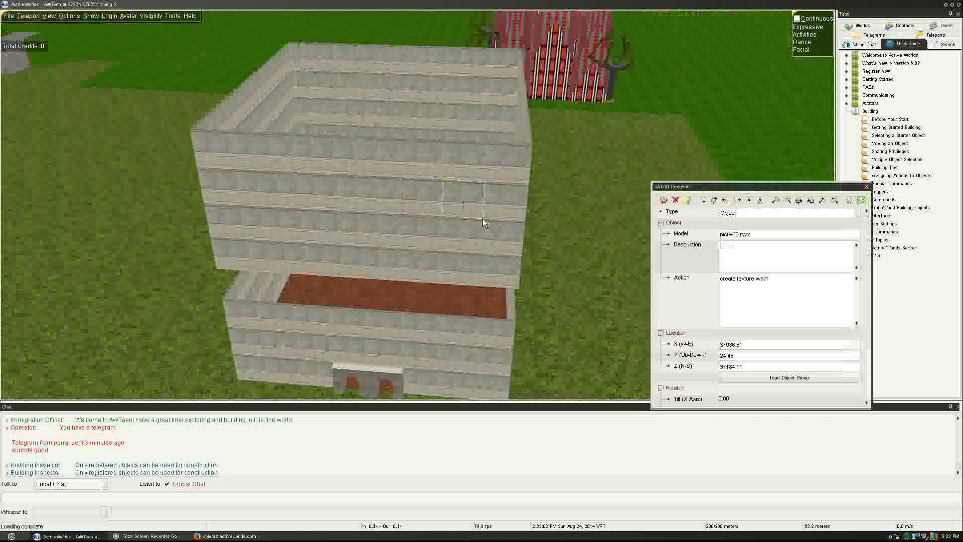
{"action": "left_click", "coordinate": [534, 243]}
{"action": "right_click", "coordinate": [511, 241]}
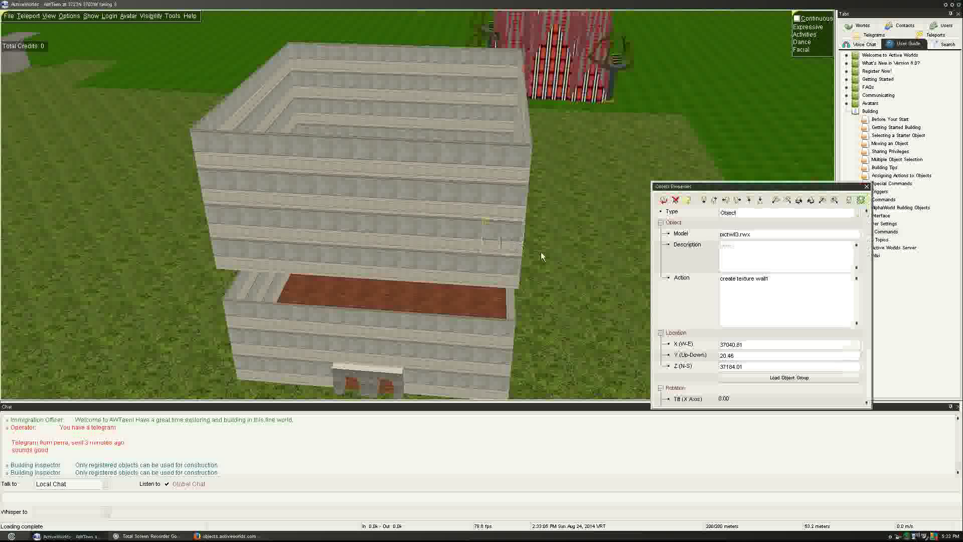
{"action": "right_click", "coordinate": [521, 246]}
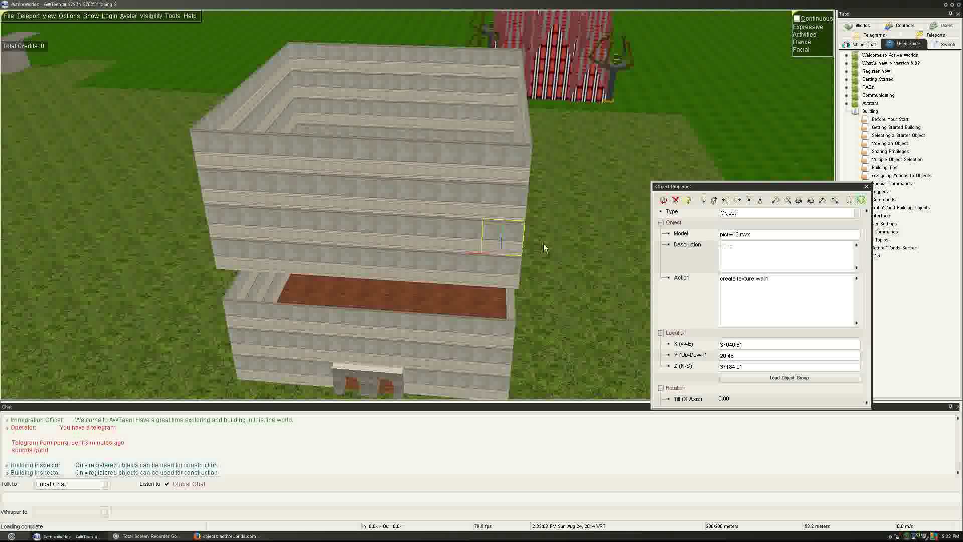
{"action": "left_click", "coordinate": [551, 257]}
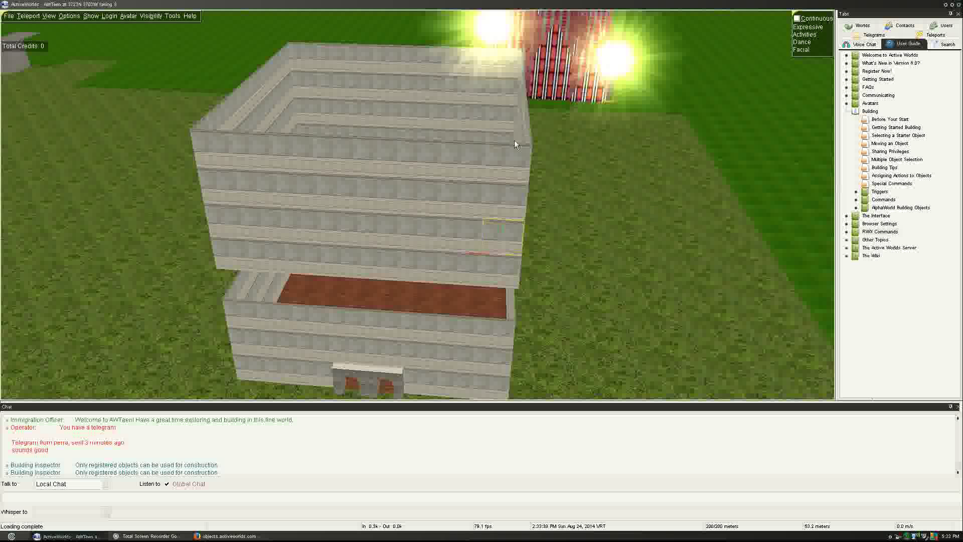
Duplicate the grass tile at the lawn's edge beside the stone building and place the copy on the green ground at X 37087.48, Z 37162.49
{"action": "key", "text": "Right"}
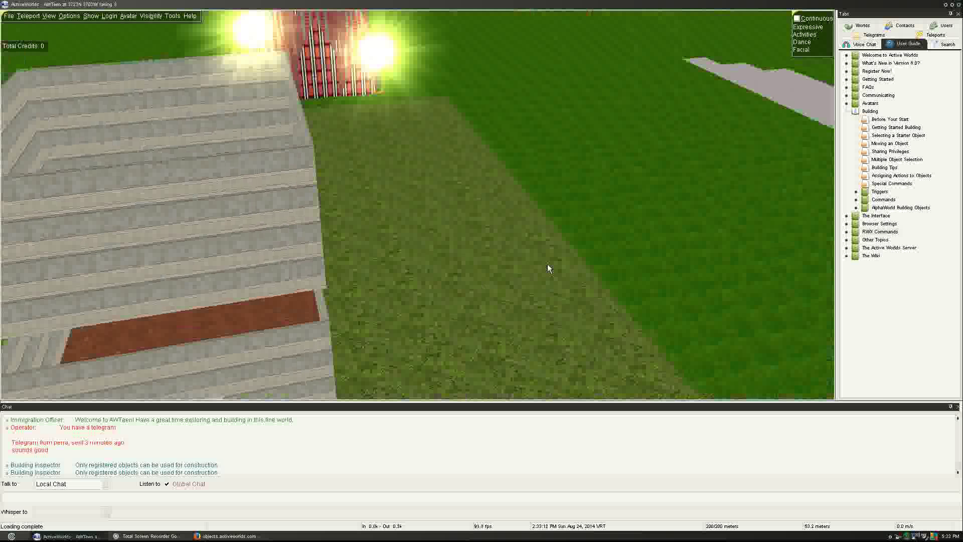
{"action": "right_click", "coordinate": [549, 264]}
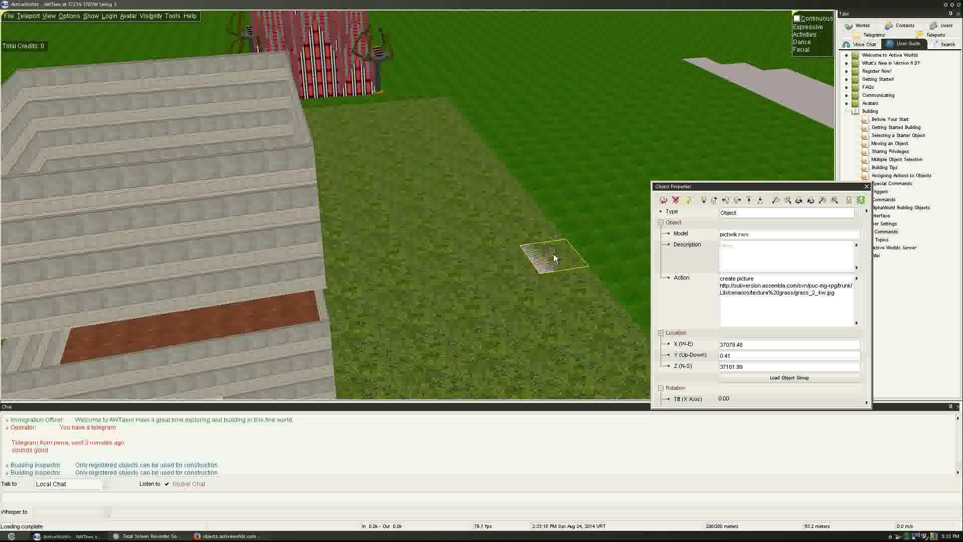
{"action": "key", "text": "Right"}
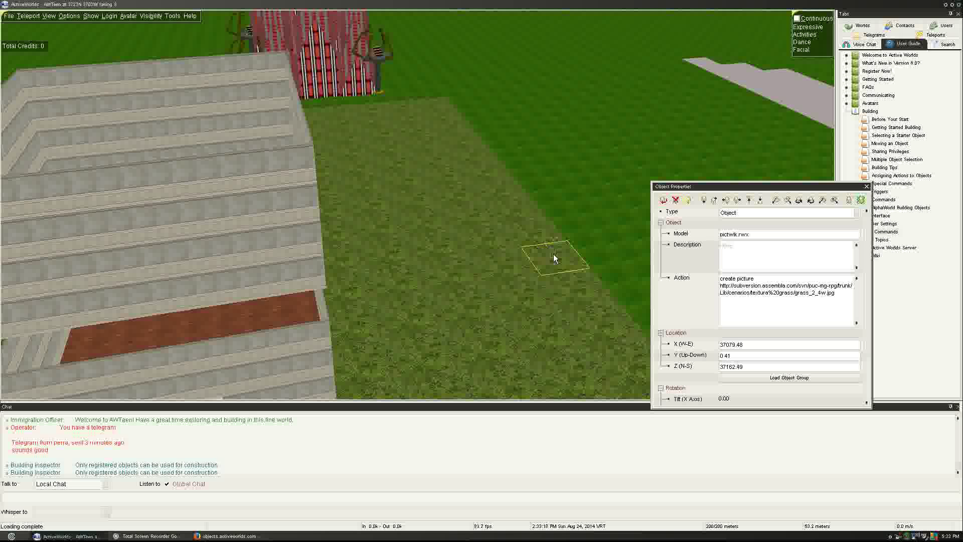
{"action": "key", "text": "Right"}
{"action": "key", "text": "Right"}
{"action": "key", "text": "Right"}
{"action": "key", "text": "Right"}
{"action": "key", "text": "Right"}
{"action": "key", "text": "Right"}
{"action": "key", "text": "Right"}
{"action": "key", "text": "Right"}
{"action": "key", "text": "Right"}
{"action": "key", "text": "Right"}
{"action": "key", "text": "Right"}
{"action": "key", "text": "Right"}
{"action": "key", "text": "Right"}
{"action": "key", "text": "Right"}
{"action": "key", "text": "Right"}
{"action": "key", "text": "Right"}
{"action": "key", "text": "Right"}
{"action": "key", "text": "Right"}
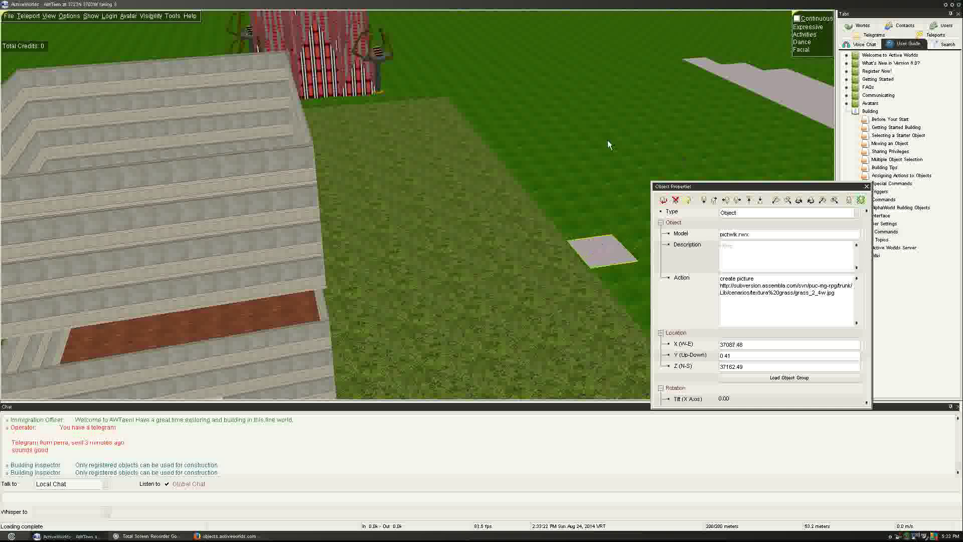
{"action": "left_click", "coordinate": [540, 219]}
Delete the duplicated grass tile that sticks out from the lawn's edge
{"action": "key", "text": "Right"}
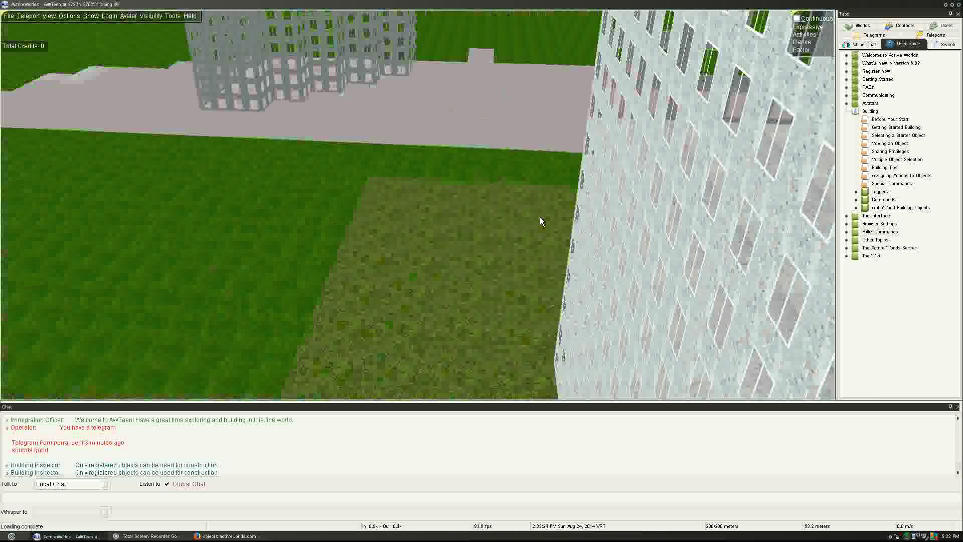
{"action": "key", "text": "Page_Down"}
{"action": "right_click", "coordinate": [105, 214]}
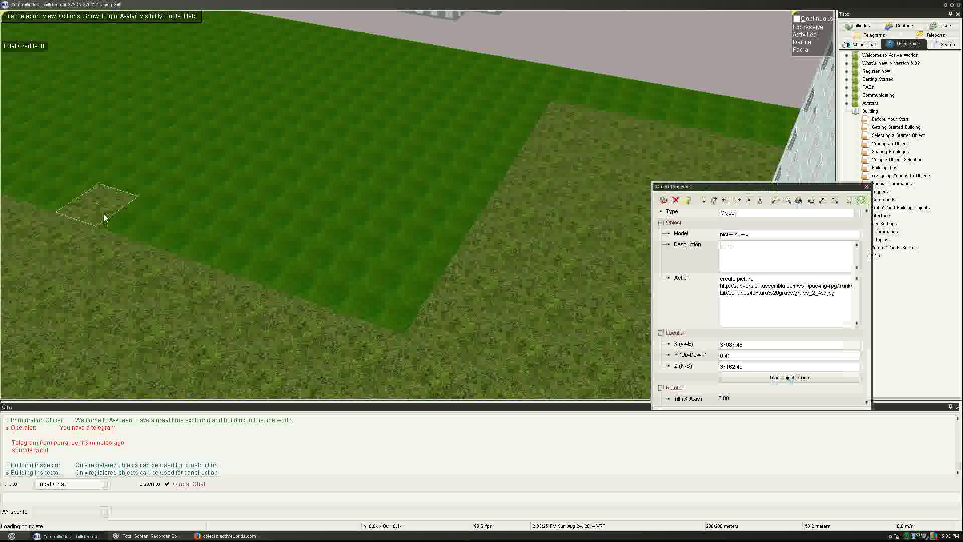
{"action": "key", "text": "Delete"}
Duplicate a grey ground tile near the distant apartment building and place the copy out on the green ground at X 37124.98, Z 37146.49
{"action": "key", "text": "Page_Up"}
{"action": "key", "text": "Page_Up"}
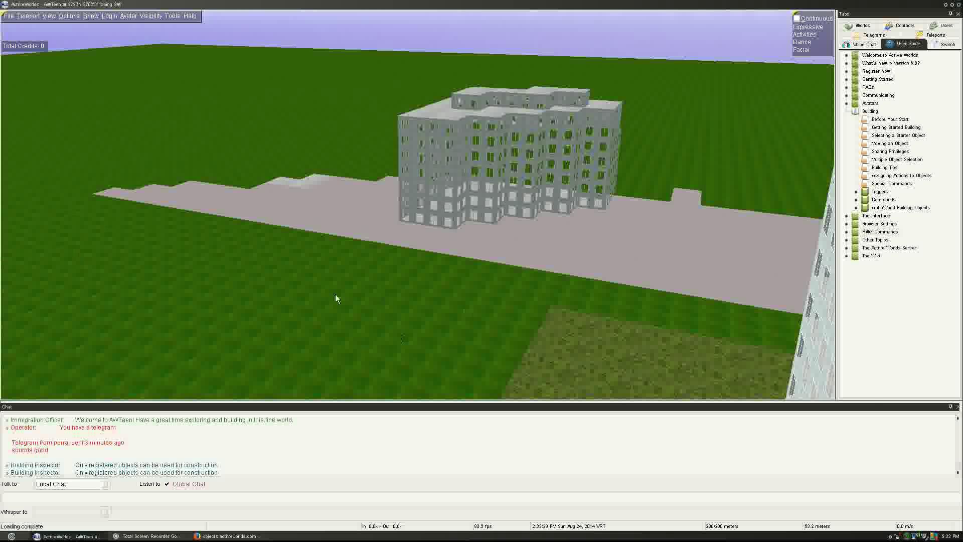
{"action": "right_click", "coordinate": [319, 215]}
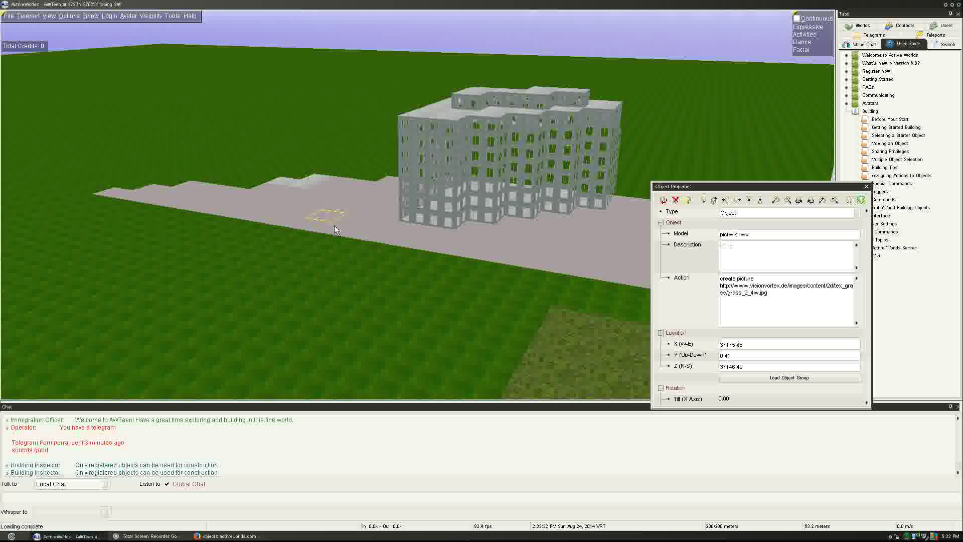
{"action": "key", "text": "Down"}
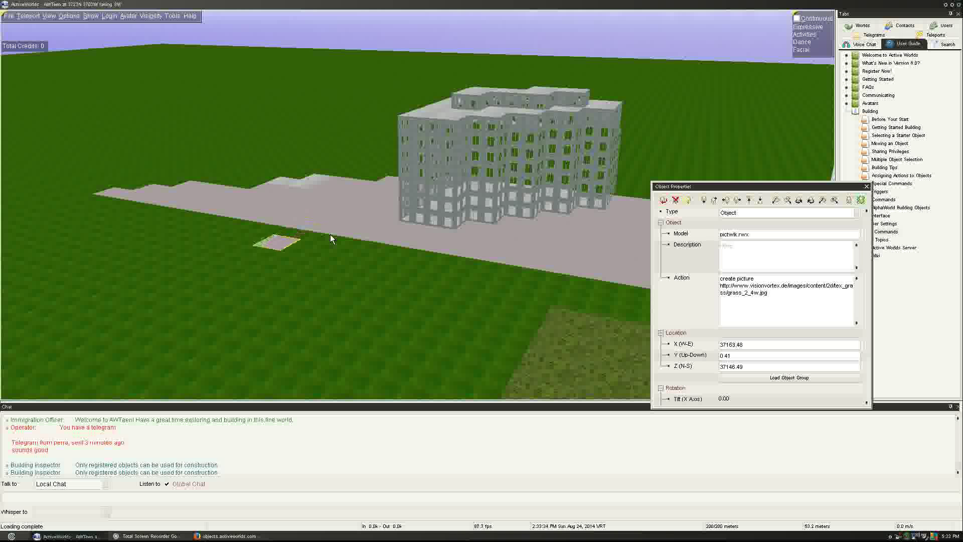
{"action": "key", "text": "Down"}
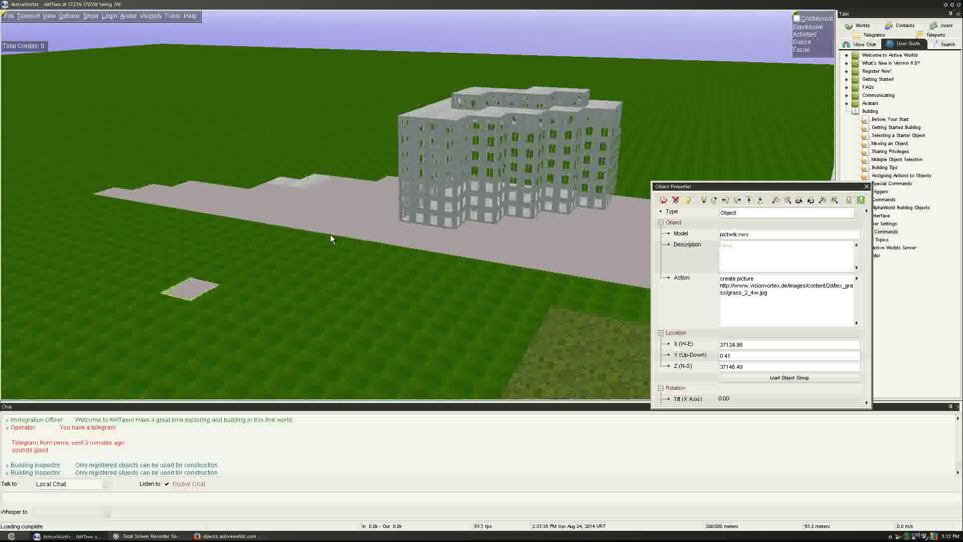
{"action": "key", "text": "Escape"}
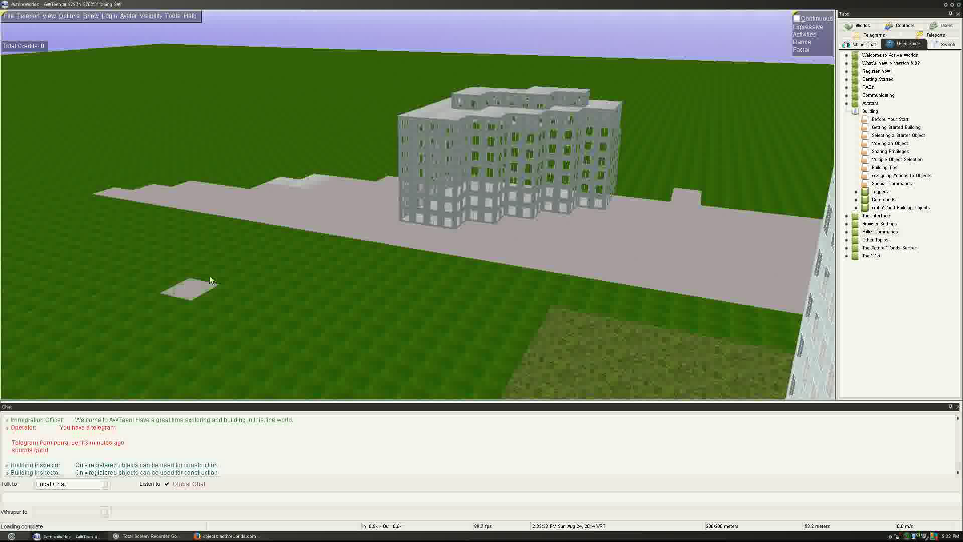
Delete the single grey tile copy lying alone on the green ground
{"action": "left_click", "coordinate": [199, 295]}
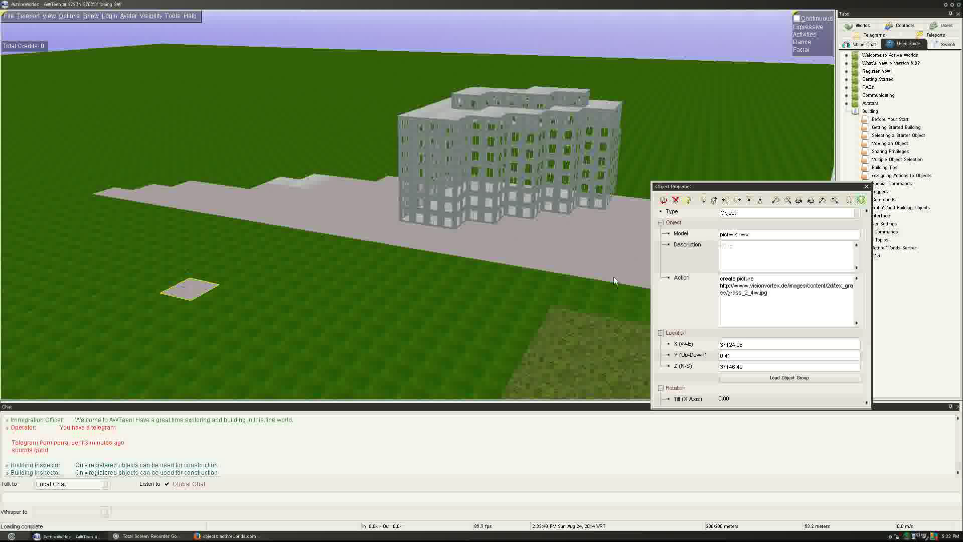
{"action": "left_click", "coordinate": [281, 309]}
{"action": "right_click", "coordinate": [190, 286]}
{"action": "key", "text": "Delete"}
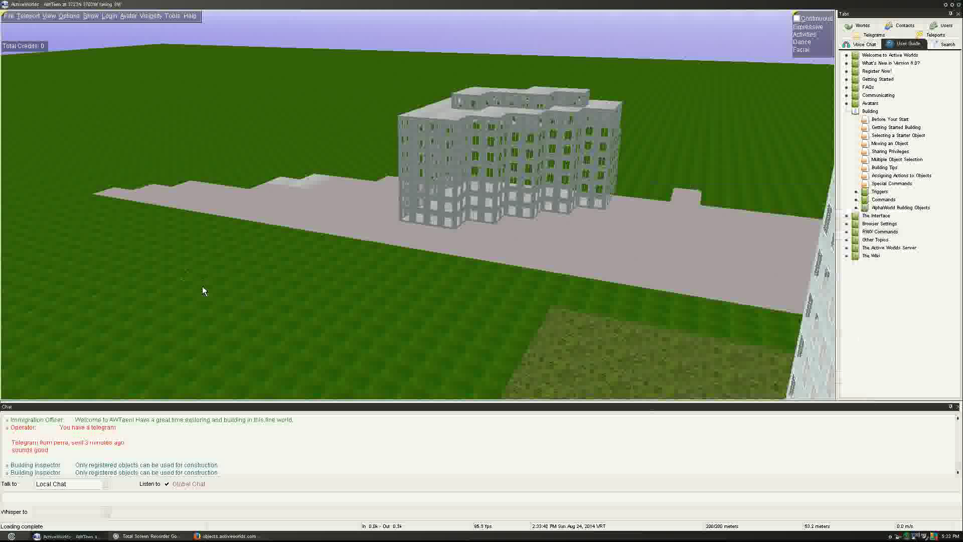
Duplicate the block of 32 grass tiles beside the glass building and place the copy flush against the block's open edge at Z 37198.49
{"action": "key", "text": "Page_Down"}
{"action": "key", "text": "Page_Down"}
{"action": "key", "text": "Down"}
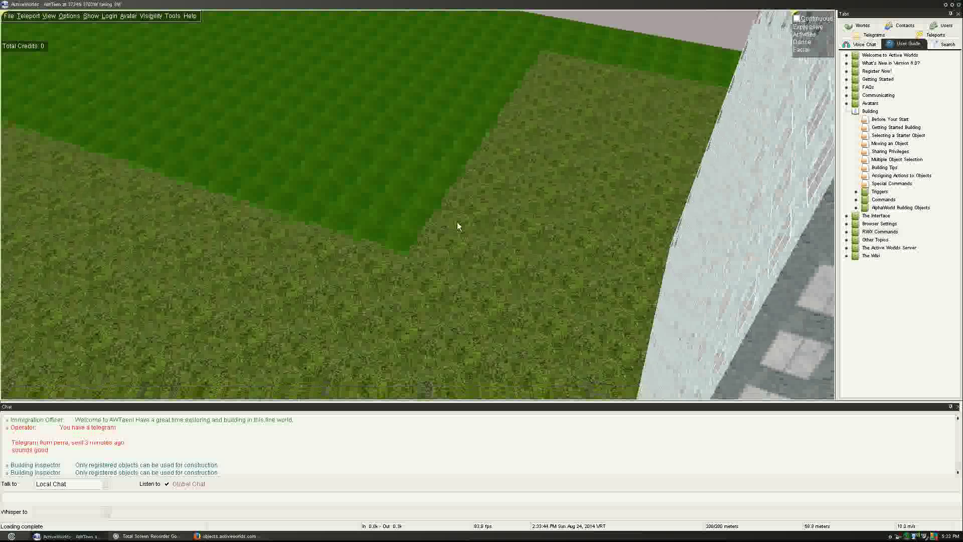
{"action": "right_click", "coordinate": [451, 225]}
{"action": "right_click", "coordinate": [494, 241], "text": "ctrl"}
{"action": "right_click", "coordinate": [500, 231], "text": "ctrl"}
{"action": "right_click", "coordinate": [480, 199], "text": "ctrl"}
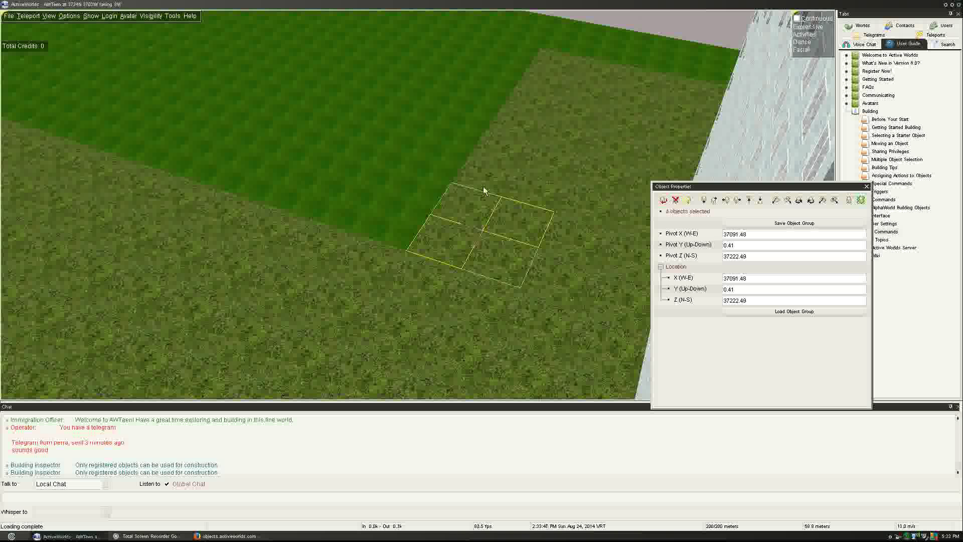
{"action": "right_click", "coordinate": [482, 185], "text": "ctrl"}
{"action": "right_click", "coordinate": [528, 178], "text": "ctrl"}
{"action": "right_click", "coordinate": [518, 143], "text": "ctrl"}
{"action": "right_click", "coordinate": [525, 126], "text": "ctrl"}
{"action": "right_click", "coordinate": [561, 129], "text": "ctrl"}
{"action": "right_click", "coordinate": [554, 153], "text": "ctrl"}
{"action": "right_click", "coordinate": [571, 109], "text": "ctrl"}
{"action": "right_click", "coordinate": [524, 91], "text": "ctrl"}
{"action": "right_click", "coordinate": [540, 76], "text": "ctrl"}
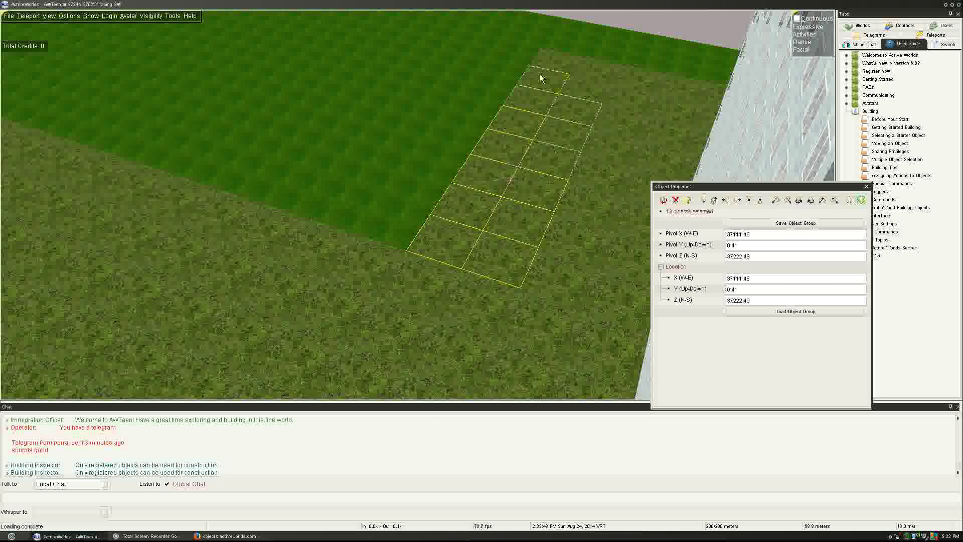
{"action": "right_click", "coordinate": [577, 81], "text": "ctrl"}
{"action": "right_click", "coordinate": [582, 73], "text": "ctrl"}
{"action": "right_click", "coordinate": [550, 69], "text": "ctrl"}
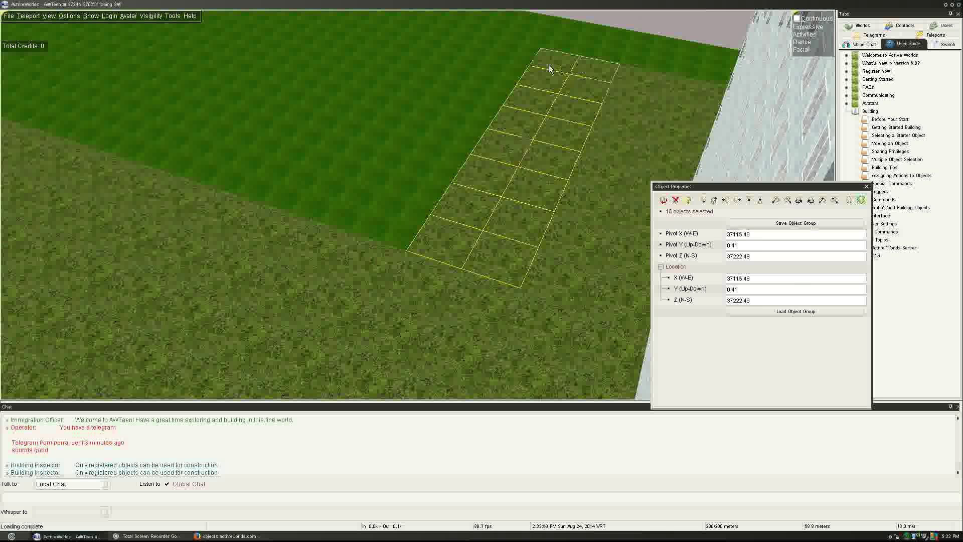
{"action": "right_click", "coordinate": [555, 279], "text": "ctrl"}
{"action": "right_click", "coordinate": [603, 281], "text": "ctrl"}
{"action": "right_click", "coordinate": [573, 242], "text": "ctrl"}
{"action": "right_click", "coordinate": [613, 242], "text": "ctrl"}
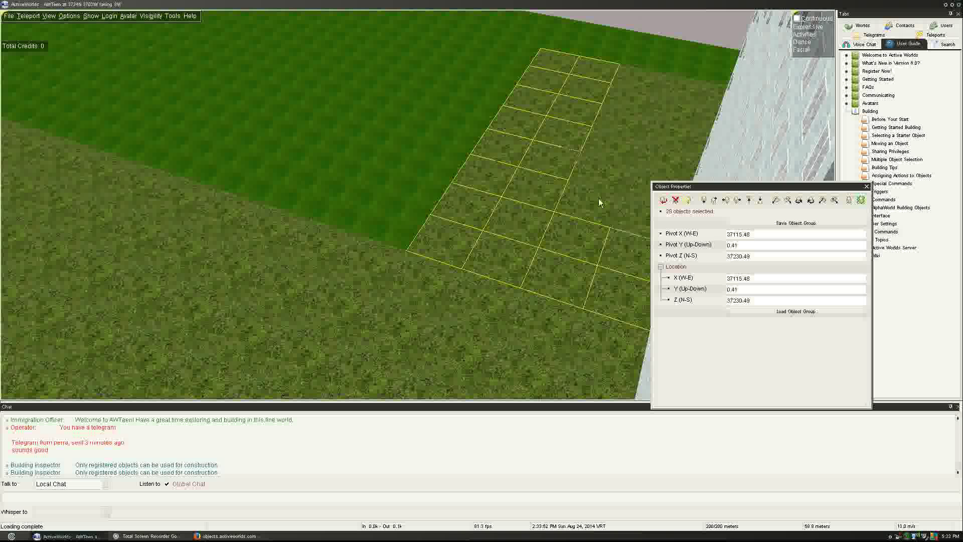
{"action": "right_click", "coordinate": [638, 167], "text": "ctrl"}
{"action": "right_click", "coordinate": [652, 160], "text": "ctrl"}
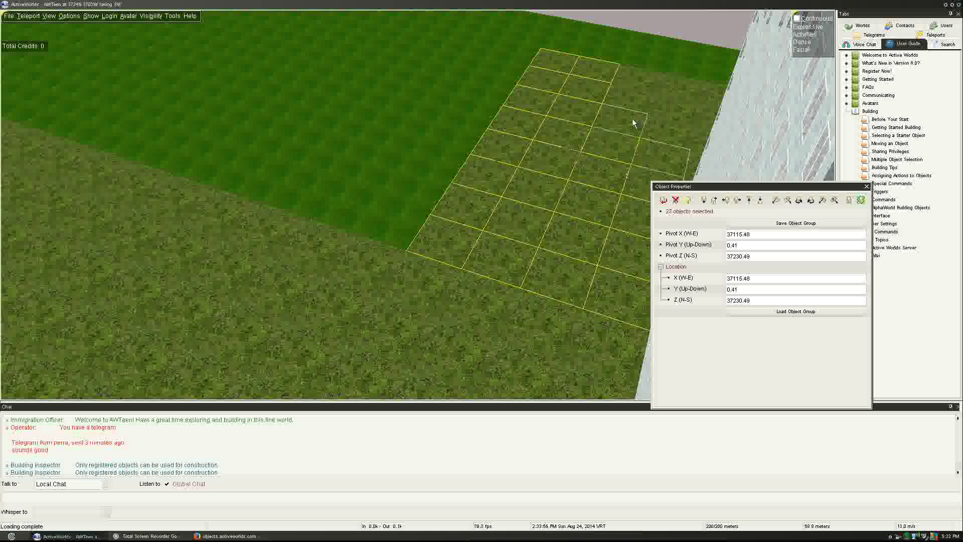
{"action": "right_click", "coordinate": [652, 123], "text": "ctrl"}
{"action": "right_click", "coordinate": [639, 90], "text": "ctrl"}
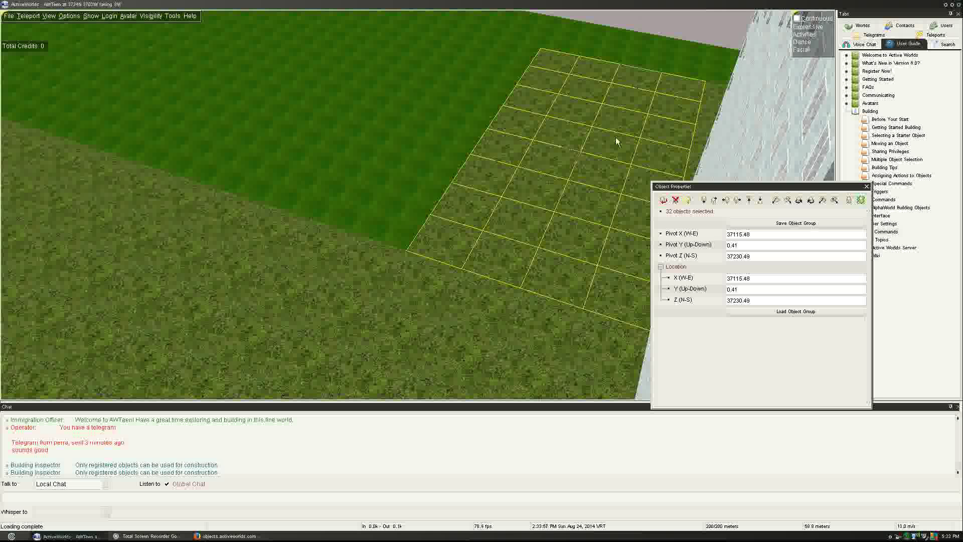
{"action": "key", "text": "Insert"}
{"action": "key", "text": "Left"}
{"action": "key", "text": "Left"}
{"action": "key", "text": "Left"}
{"action": "key", "text": "Left"}
{"action": "key", "text": "Left"}
{"action": "key", "text": "Left"}
{"action": "key", "text": "Left"}
{"action": "key", "text": "Left"}
{"action": "key", "text": "Left"}
{"action": "key", "text": "Left"}
{"action": "key", "text": "Left"}
{"action": "key", "text": "Left"}
{"action": "key", "text": "Left"}
{"action": "key", "text": "Left"}
{"action": "key", "text": "Left"}
{"action": "key", "text": "Left"}
{"action": "key", "text": "Left"}
{"action": "key", "text": "Left"}
{"action": "key", "text": "Left"}
{"action": "key", "text": "Left"}
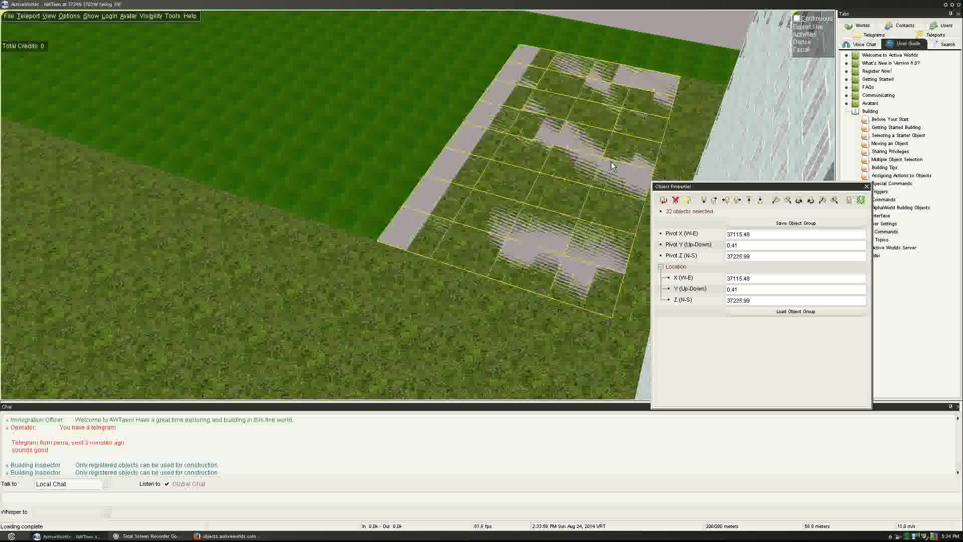
{"action": "key", "text": "Left"}
{"action": "key", "text": "Left"}
{"action": "key", "text": "Left"}
{"action": "key", "text": "Left"}
{"action": "key", "text": "Left"}
{"action": "key", "text": "Left"}
{"action": "key", "text": "Left"}
{"action": "key", "text": "Left"}
{"action": "key", "text": "Left"}
{"action": "key", "text": "Left"}
{"action": "key", "text": "Left"}
{"action": "key", "text": "Left"}
{"action": "key", "text": "Left"}
{"action": "key", "text": "Left"}
{"action": "key", "text": "Left"}
{"action": "key", "text": "Left"}
{"action": "key", "text": "Left"}
{"action": "key", "text": "Left"}
{"action": "key", "text": "Left"}
{"action": "key", "text": "Left"}
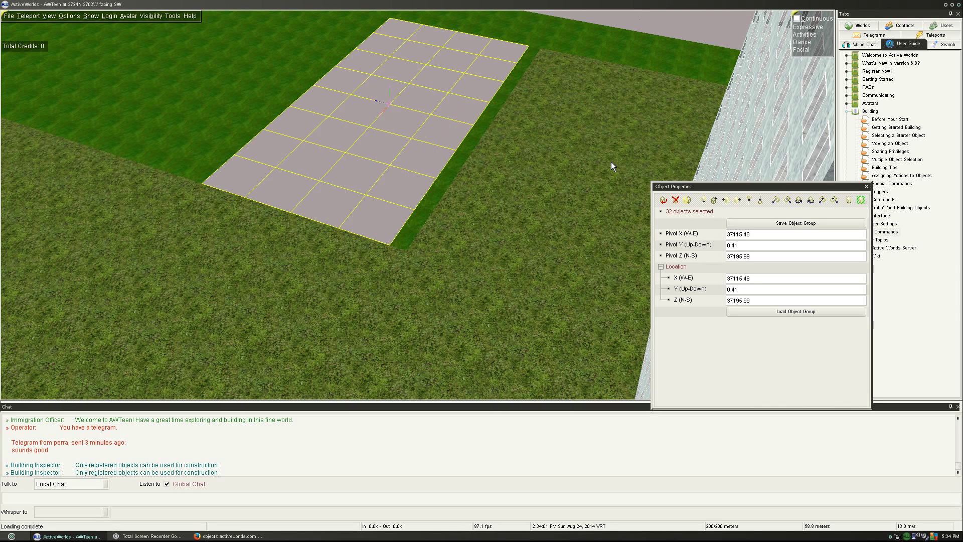
{"action": "key", "text": "Right"}
{"action": "key", "text": "Right"}
{"action": "key", "text": "Right"}
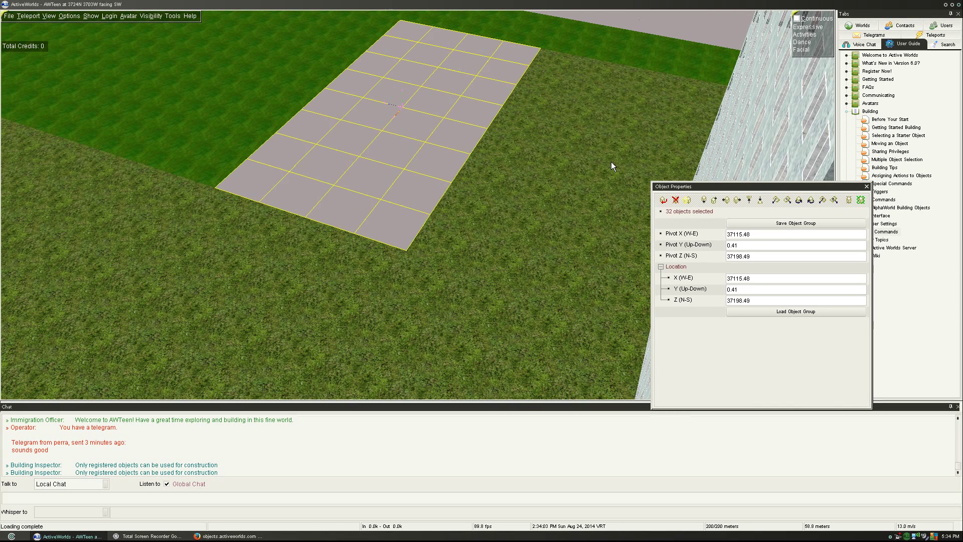
Duplicate the 32-tile block again, place this copy flush beside the previous one at Z 37166.49, deselect it and view the extended lawn
{"action": "key", "text": "Up"}
{"action": "key", "text": "Down"}
{"action": "key", "text": "Left"}
{"action": "key", "text": "Left"}
{"action": "key", "text": "Left"}
{"action": "key", "text": "Left"}
{"action": "key", "text": "Left"}
{"action": "key", "text": "Left"}
{"action": "key", "text": "Left"}
{"action": "key", "text": "Left"}
{"action": "key", "text": "Left"}
{"action": "key", "text": "Left"}
{"action": "key", "text": "Left"}
{"action": "key", "text": "Left"}
{"action": "key", "text": "Left"}
{"action": "key", "text": "Left"}
{"action": "key", "text": "Left"}
{"action": "key", "text": "Left"}
{"action": "key", "text": "Left"}
{"action": "key", "text": "Left"}
{"action": "key", "text": "Left"}
{"action": "key", "text": "Left"}
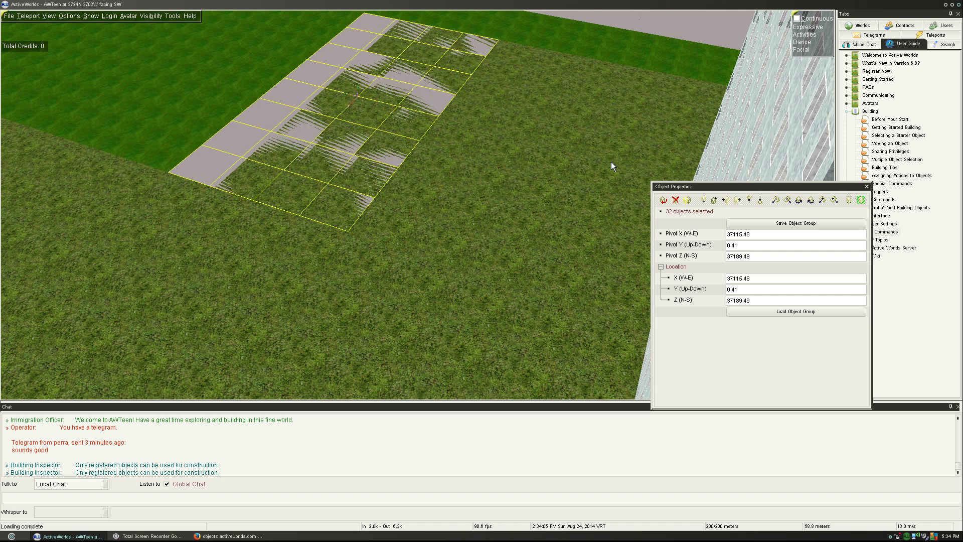
{"action": "key", "text": "Left"}
{"action": "key", "text": "Left"}
{"action": "key", "text": "Left"}
{"action": "key", "text": "Left"}
{"action": "key", "text": "Left"}
{"action": "key", "text": "Left"}
{"action": "key", "text": "Left"}
{"action": "key", "text": "Left"}
{"action": "key", "text": "Left"}
{"action": "key", "text": "Left"}
{"action": "key", "text": "Left"}
{"action": "key", "text": "Left"}
{"action": "key", "text": "Left"}
{"action": "key", "text": "Left"}
{"action": "key", "text": "Left"}
{"action": "key", "text": "Left"}
{"action": "key", "text": "Left"}
{"action": "key", "text": "Left"}
{"action": "key", "text": "Left"}
{"action": "key", "text": "Left"}
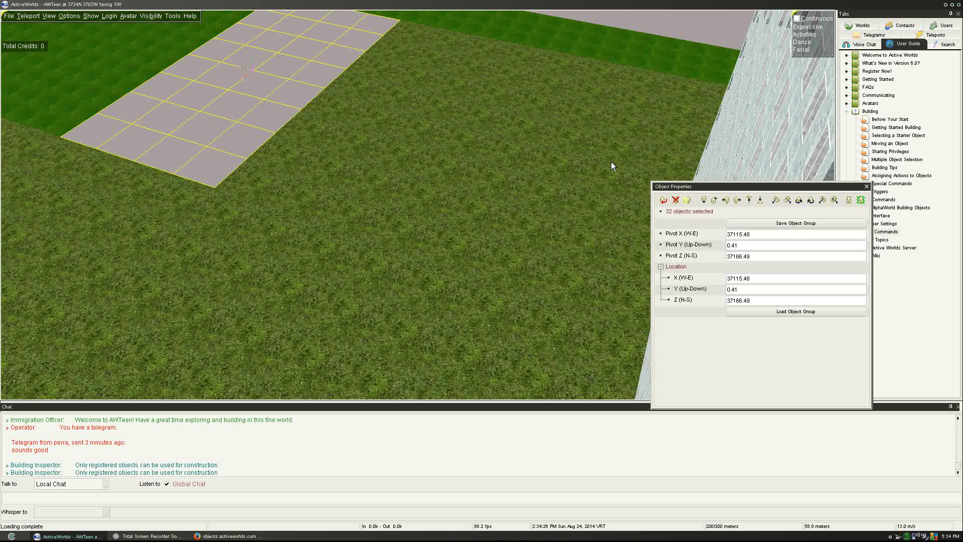
{"action": "key", "text": "Delete"}
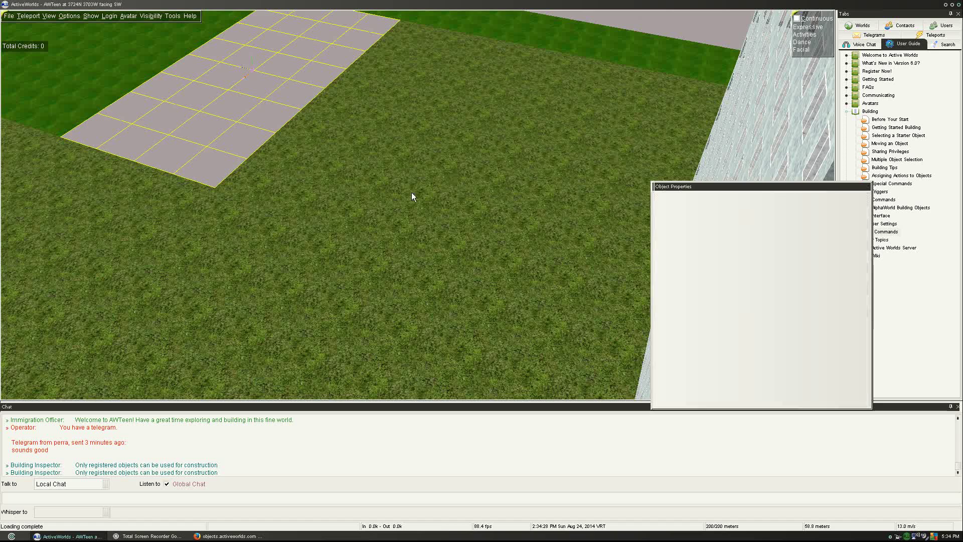
{"action": "key", "text": "Page_Up"}
{"action": "key", "text": "Left"}
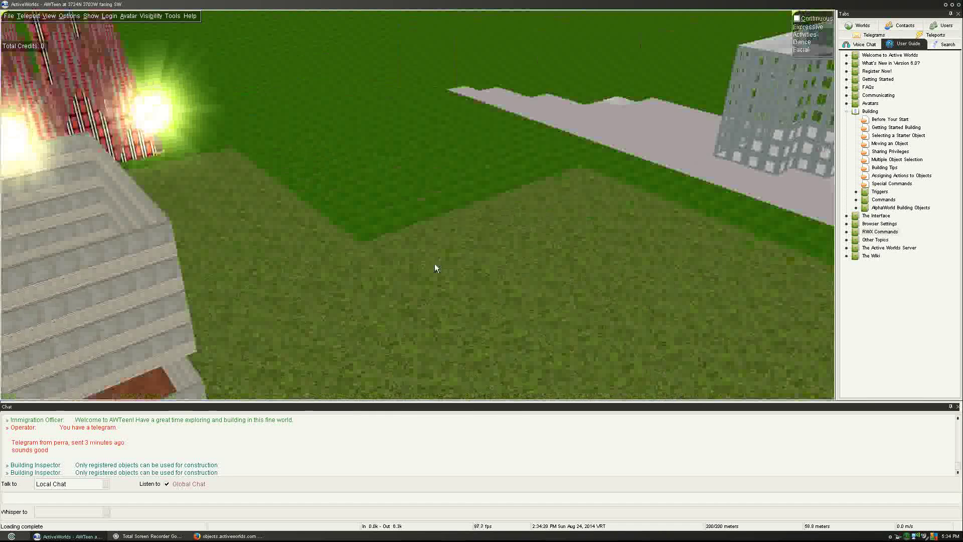
Select the block of 32 grass tiles along the lawn's open edge beside the green ground as one group
{"action": "left_click", "coordinate": [414, 245]}
{"action": "left_click", "coordinate": [428, 259], "text": "ctrl"}
{"action": "left_click", "coordinate": [471, 272], "text": "ctrl"}
{"action": "left_click", "coordinate": [493, 286], "text": "ctrl"}
{"action": "left_click", "coordinate": [468, 296], "text": "ctrl"}
{"action": "left_click", "coordinate": [455, 281], "text": "ctrl"}
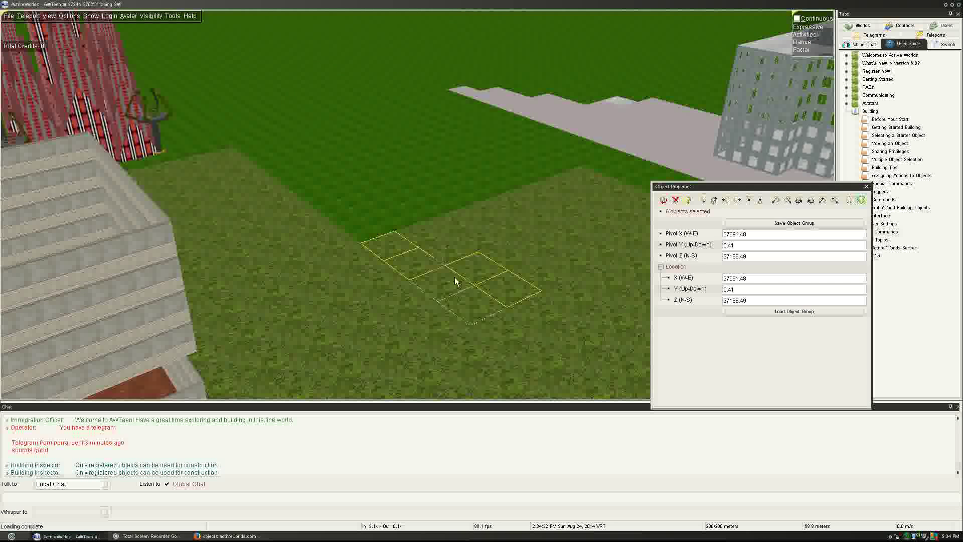
{"action": "left_click", "coordinate": [444, 248], "text": "ctrl"}
{"action": "left_click", "coordinate": [430, 224], "text": "ctrl"}
{"action": "left_click", "coordinate": [458, 221], "text": "ctrl"}
{"action": "left_click", "coordinate": [508, 251], "text": "ctrl"}
{"action": "left_click", "coordinate": [538, 266], "text": "ctrl"}
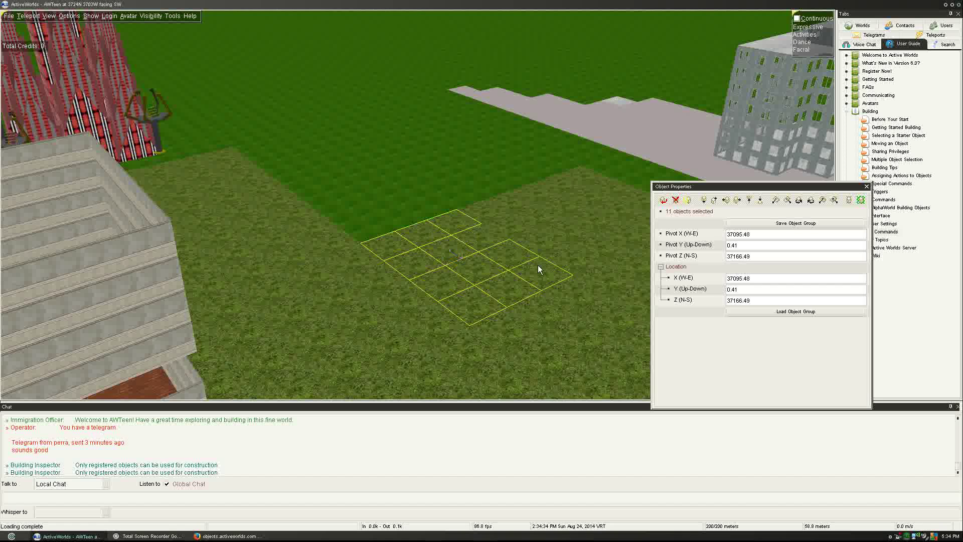
{"action": "left_click", "coordinate": [509, 226], "text": "ctrl"}
{"action": "left_click", "coordinate": [536, 216], "text": "ctrl"}
{"action": "left_click", "coordinate": [547, 250], "text": "ctrl"}
{"action": "left_click", "coordinate": [572, 257], "text": "ctrl"}
{"action": "left_click", "coordinate": [597, 245], "text": "ctrl"}
{"action": "left_click", "coordinate": [566, 230], "text": "ctrl"}
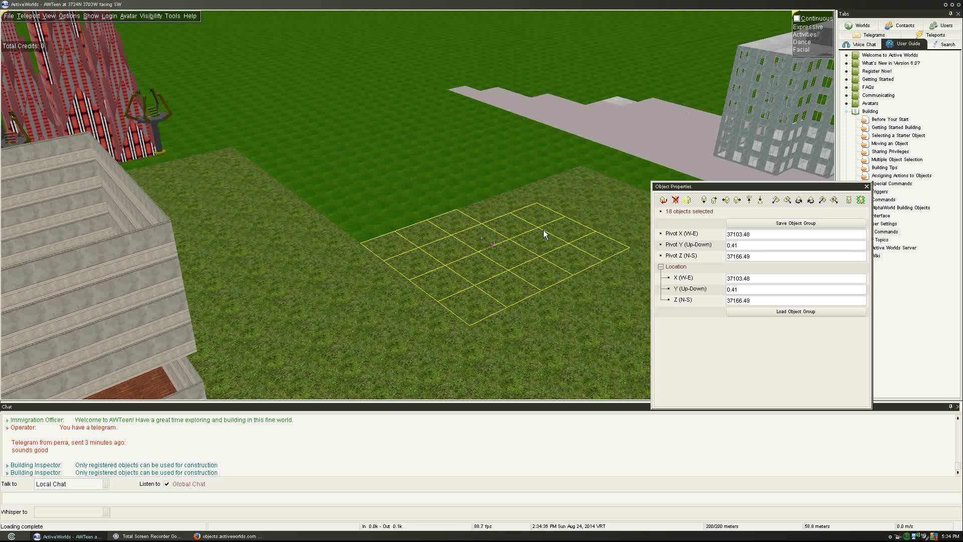
{"action": "left_click", "coordinate": [572, 206], "text": "ctrl"}
{"action": "left_click", "coordinate": [590, 224], "text": "ctrl"}
{"action": "left_click", "coordinate": [622, 221], "text": "ctrl"}
{"action": "left_click", "coordinate": [628, 217], "text": "ctrl"}
{"action": "left_click", "coordinate": [633, 210], "text": "ctrl"}
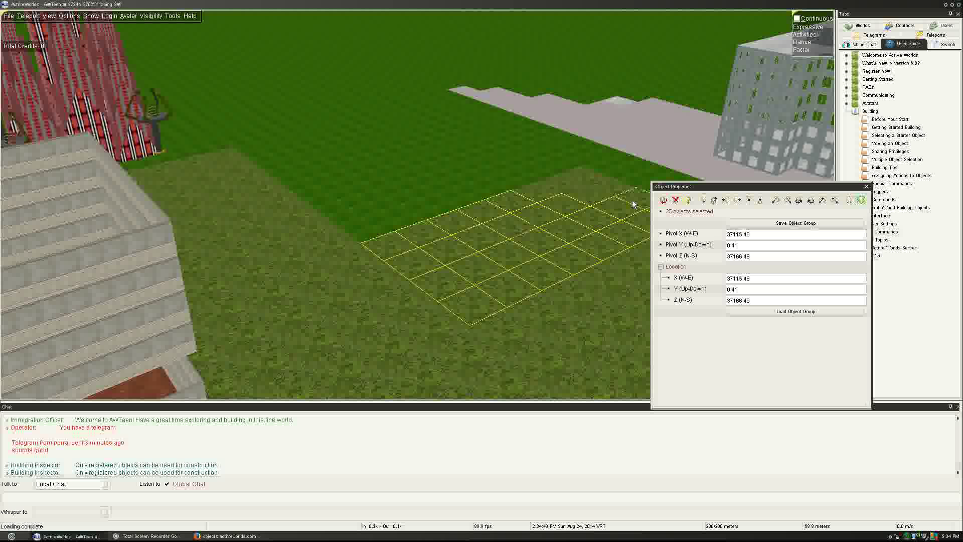
{"action": "left_click", "coordinate": [613, 197], "text": "ctrl"}
{"action": "left_click", "coordinate": [592, 193], "text": "ctrl"}
{"action": "left_click", "coordinate": [580, 185], "text": "ctrl"}
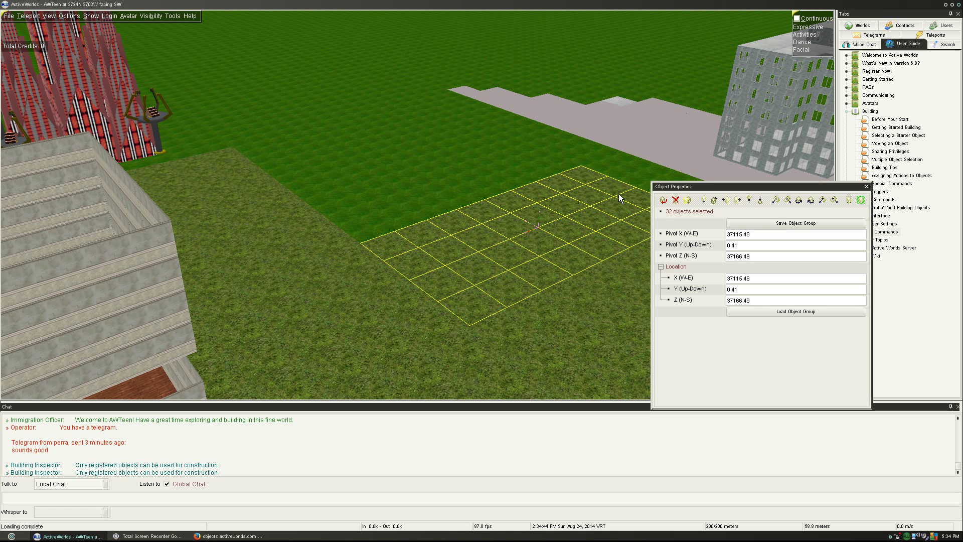
Duplicate the selected 32-tile block, place the copy flush against the block's open edge at Z 37134.49, and delete that copy
{"action": "key", "text": "Insert"}
{"action": "key", "text": "Up"}
{"action": "key", "text": "Up"}
{"action": "key", "text": "Up"}
{"action": "key", "text": "Up"}
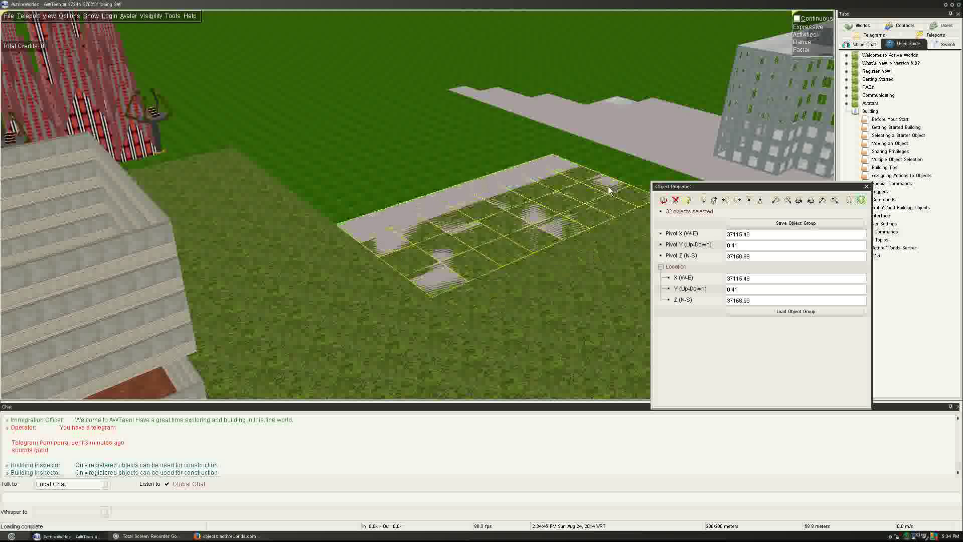
{"action": "key", "text": "Up"}
{"action": "key", "text": "Up"}
{"action": "key", "text": "Up"}
{"action": "key", "text": "Up"}
{"action": "key", "text": "Up"}
{"action": "key", "text": "Up"}
{"action": "key", "text": "Up"}
{"action": "key", "text": "Up"}
{"action": "key", "text": "Up"}
{"action": "key", "text": "Up"}
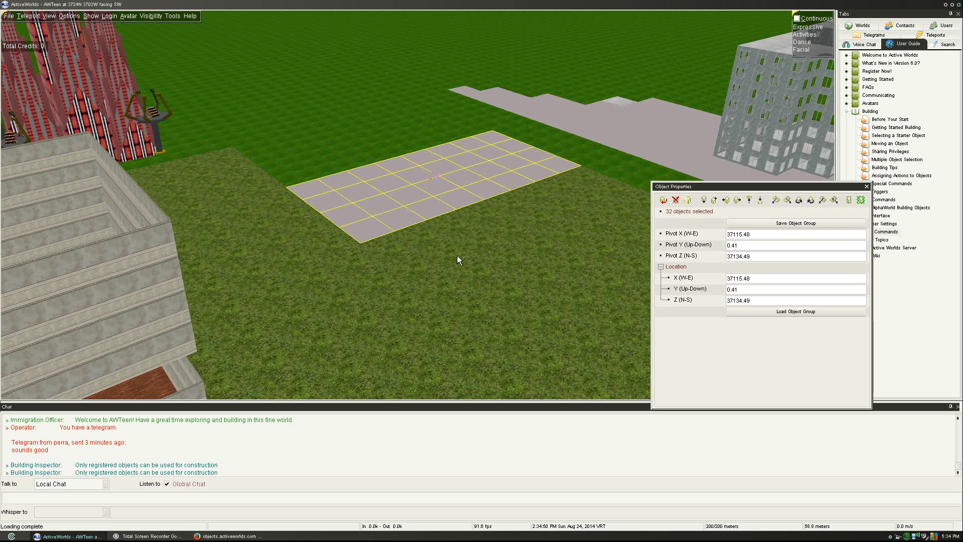
{"action": "key", "text": "Delete"}
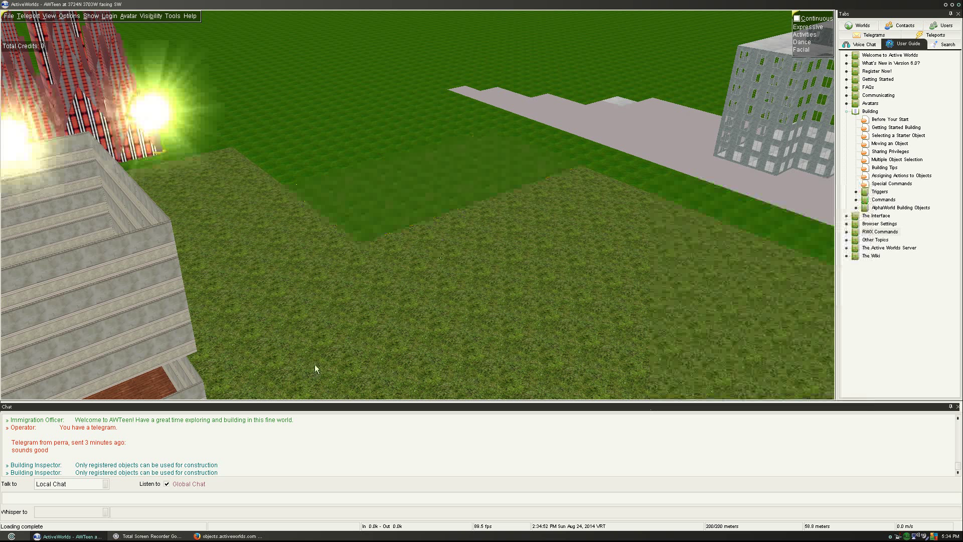
Switch to Firefox and search Google in a new tab for "active worlds ini tweak visibility"
{"action": "left_click", "coordinate": [229, 535]}
{"action": "left_click", "coordinate": [226, 19]}
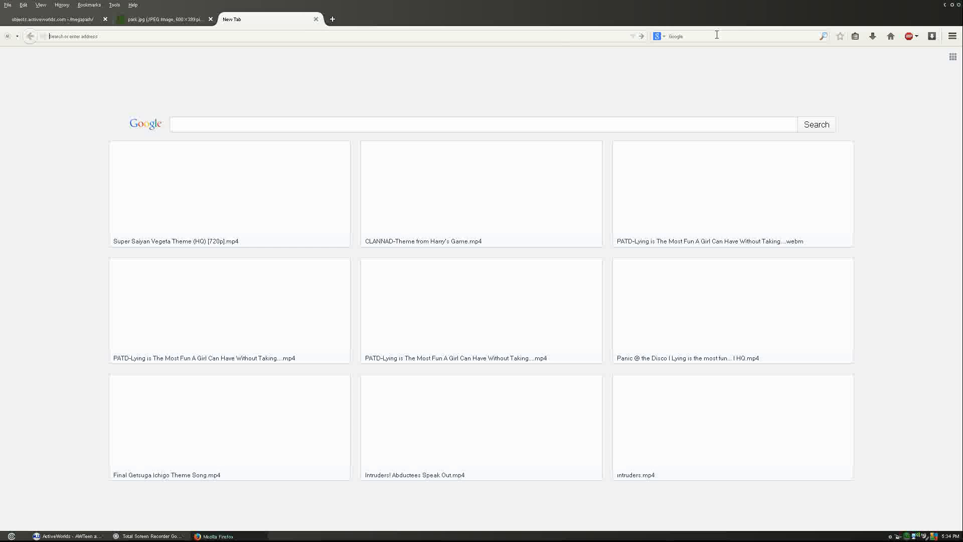
{"action": "left_click", "coordinate": [717, 36]}
{"action": "type", "text": "active worlds ini tweak visibil"}
{"action": "type", "text": "ity"}
{"action": "key", "text": "Return"}
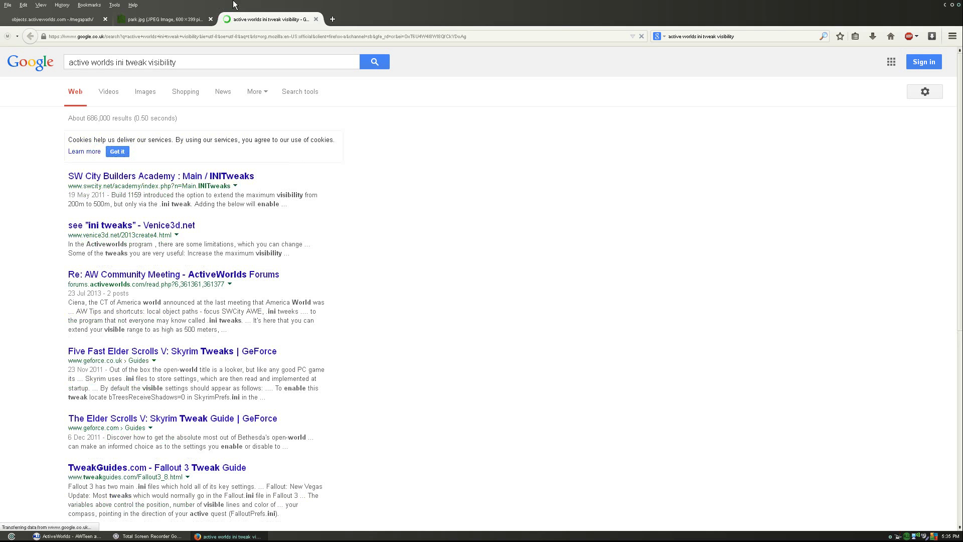
Open the Venice3d.net "ini tweaks" search result and find the section on increasing visibility and object selection
{"action": "left_click", "coordinate": [126, 225]}
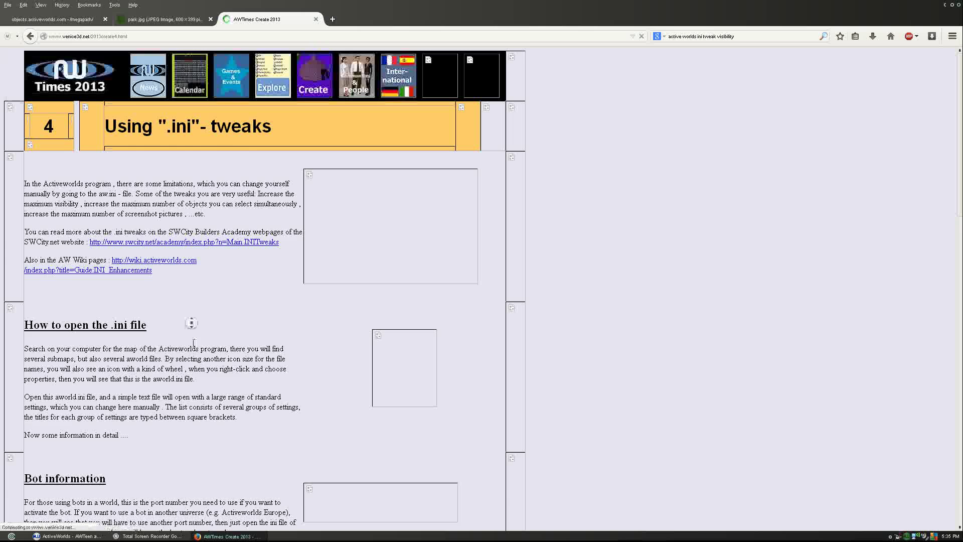
{"action": "scroll", "coordinate": [193, 343], "scroll_direction": "down", "scroll_amount": 10}
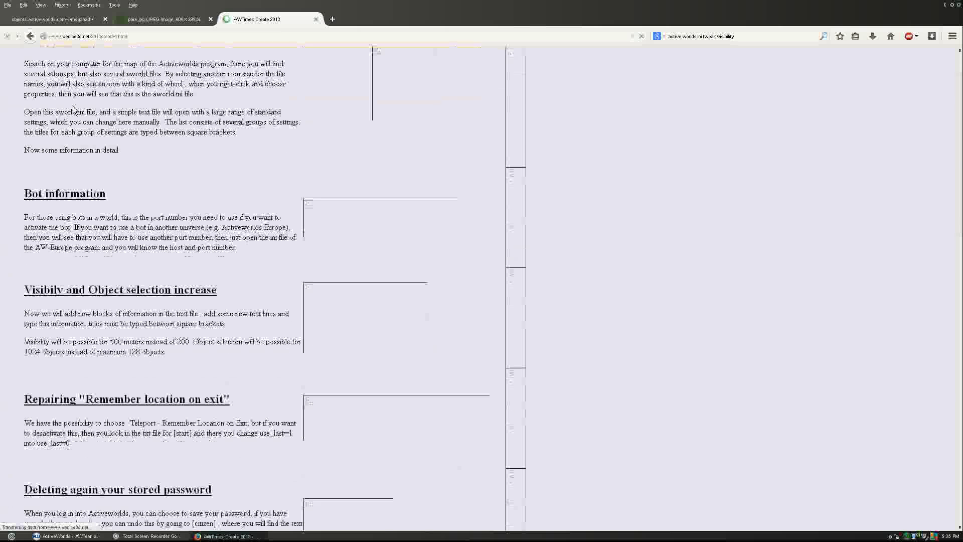
{"action": "scroll", "coordinate": [74, 109], "scroll_direction": "up", "scroll_amount": 2}
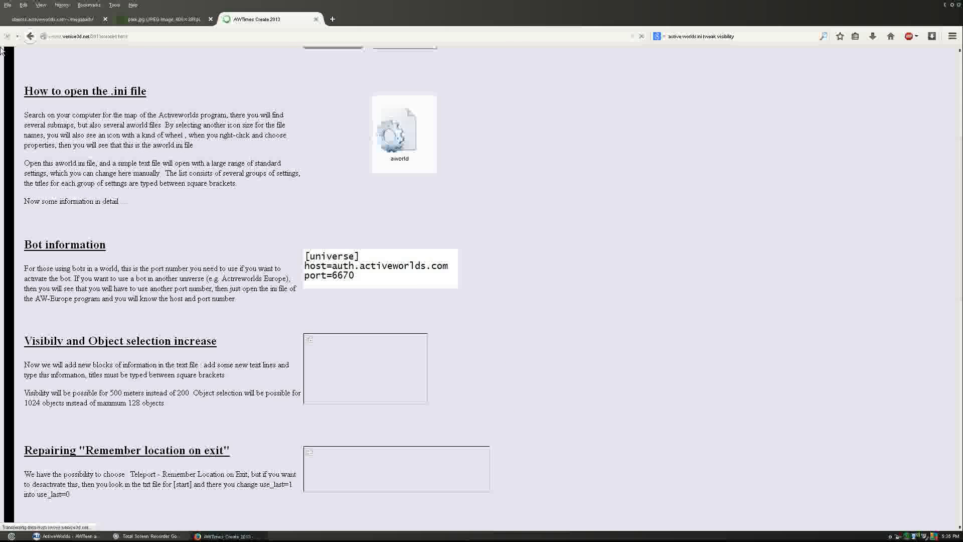
{"action": "scroll", "coordinate": [215, 216], "scroll_direction": "down", "scroll_amount": 3}
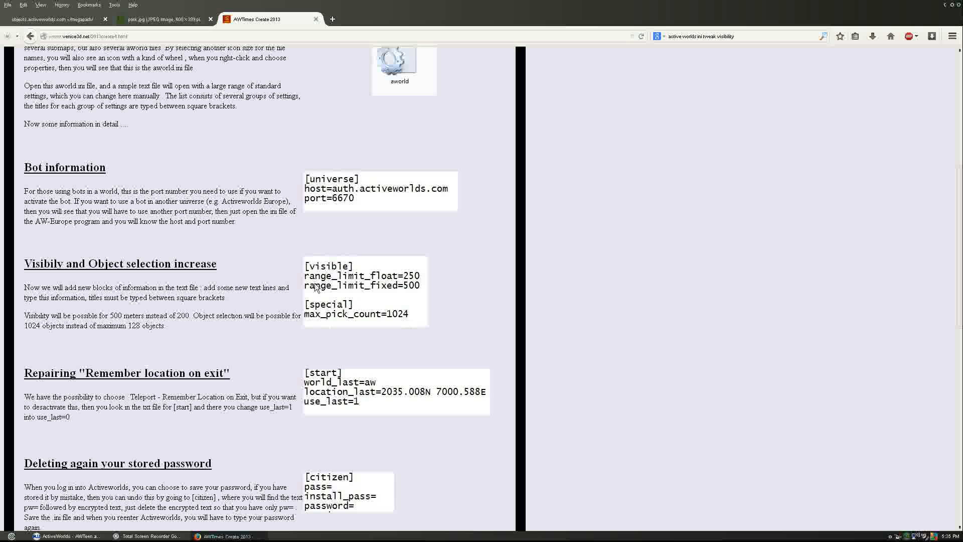
Examine the page's address, its instructions for opening the .ini file, and the visibility, object selection and screenshot tweaks
{"action": "left_click", "coordinate": [108, 36]}
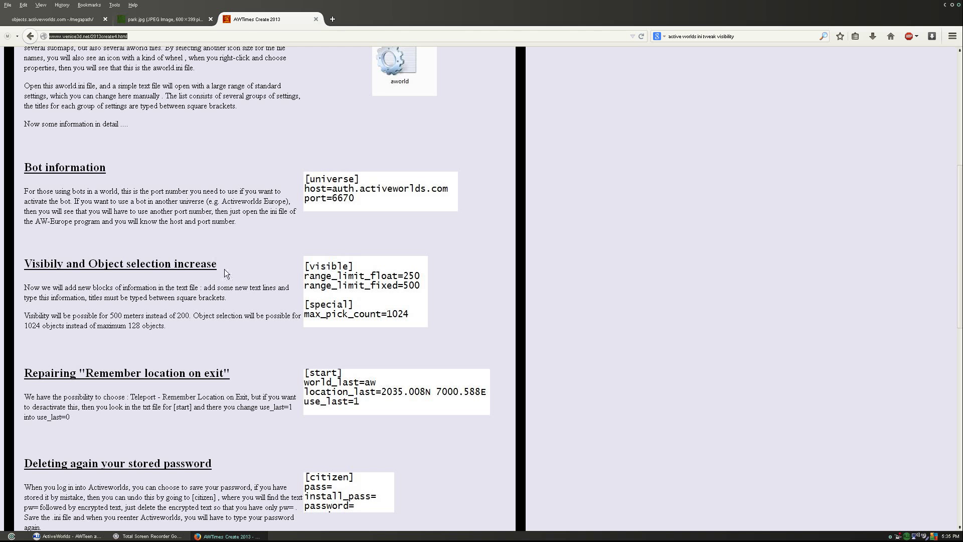
{"action": "scroll", "coordinate": [224, 296], "scroll_direction": "down", "scroll_amount": 3}
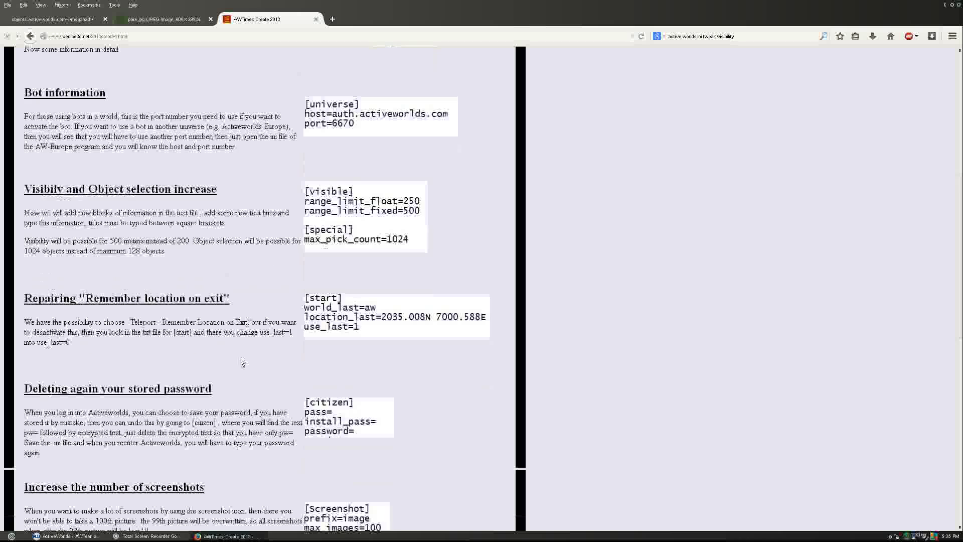
{"action": "scroll", "coordinate": [239, 357], "scroll_direction": "down", "scroll_amount": 6}
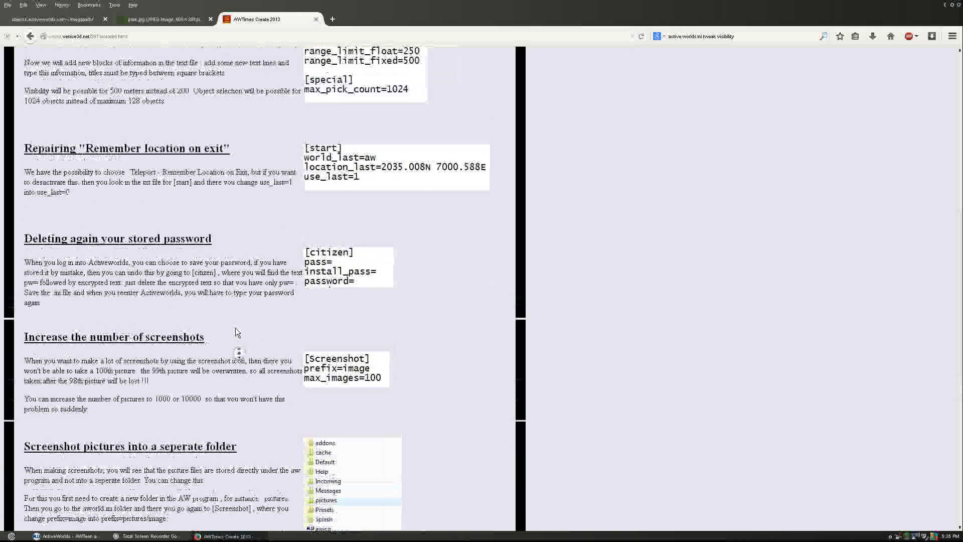
{"action": "scroll", "coordinate": [236, 331], "scroll_direction": "up", "scroll_amount": 8}
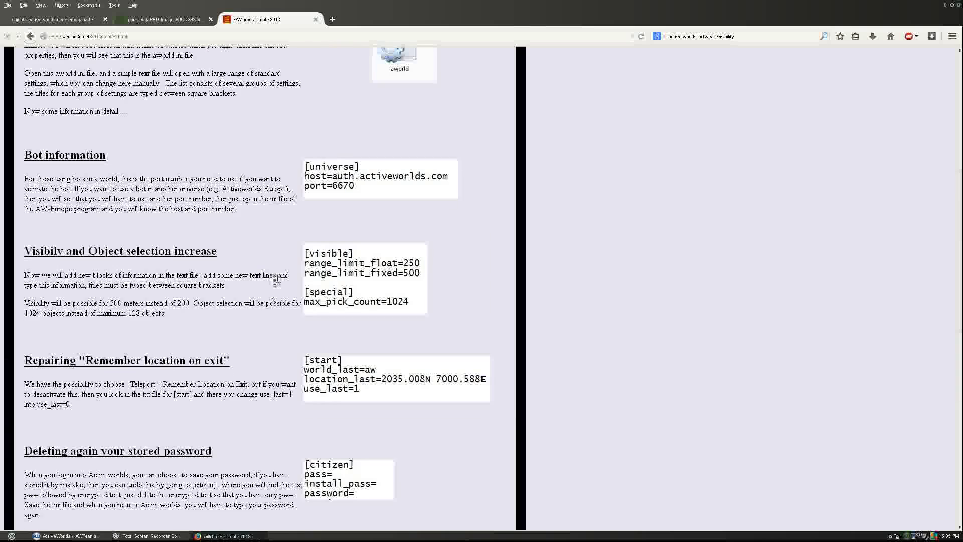
{"action": "scroll", "coordinate": [275, 281], "scroll_direction": "up", "scroll_amount": 4}
{"action": "scroll", "coordinate": [244, 193], "scroll_direction": "up", "scroll_amount": 4}
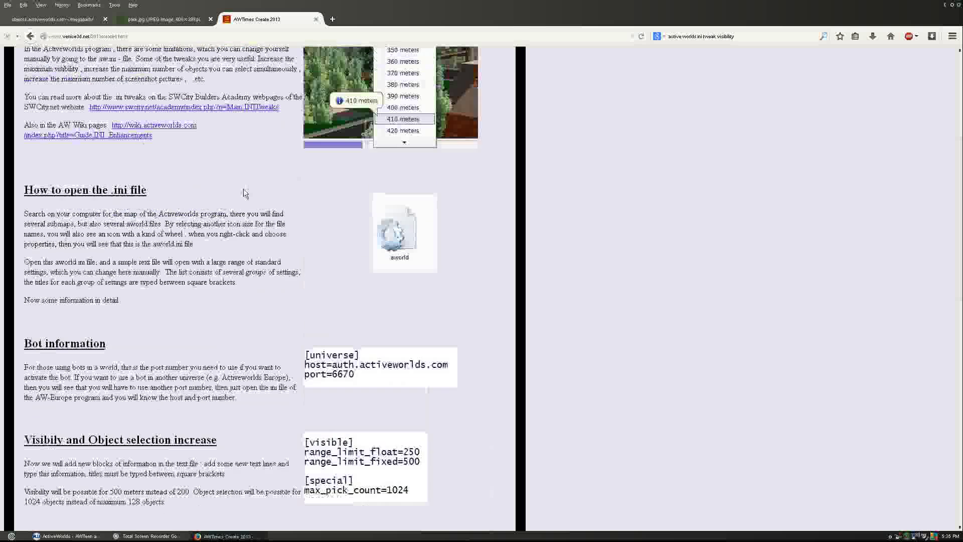
{"action": "scroll", "coordinate": [245, 193], "scroll_direction": "up", "scroll_amount": 4}
{"action": "scroll", "coordinate": [276, 294], "scroll_direction": "up", "scroll_amount": 1}
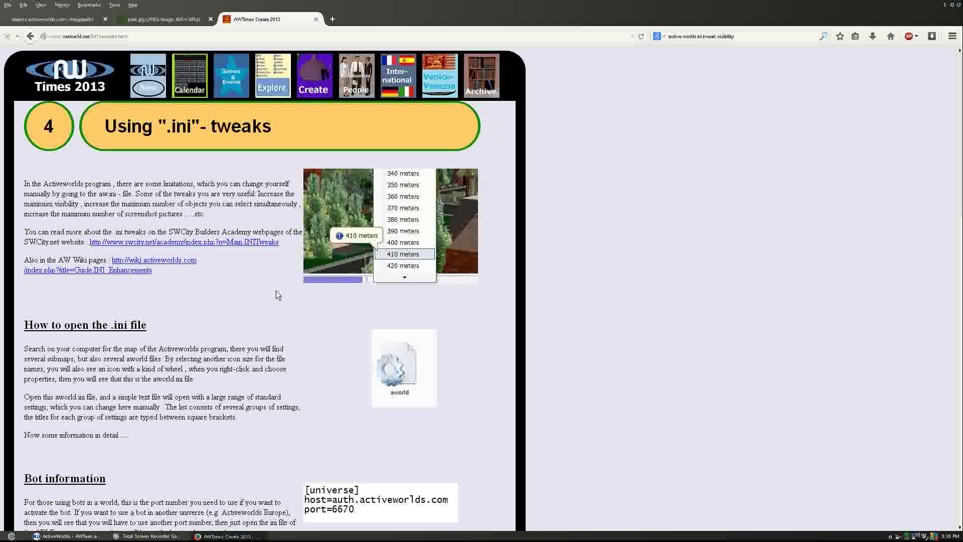
{"action": "scroll", "coordinate": [305, 311], "scroll_direction": "down", "scroll_amount": 11}
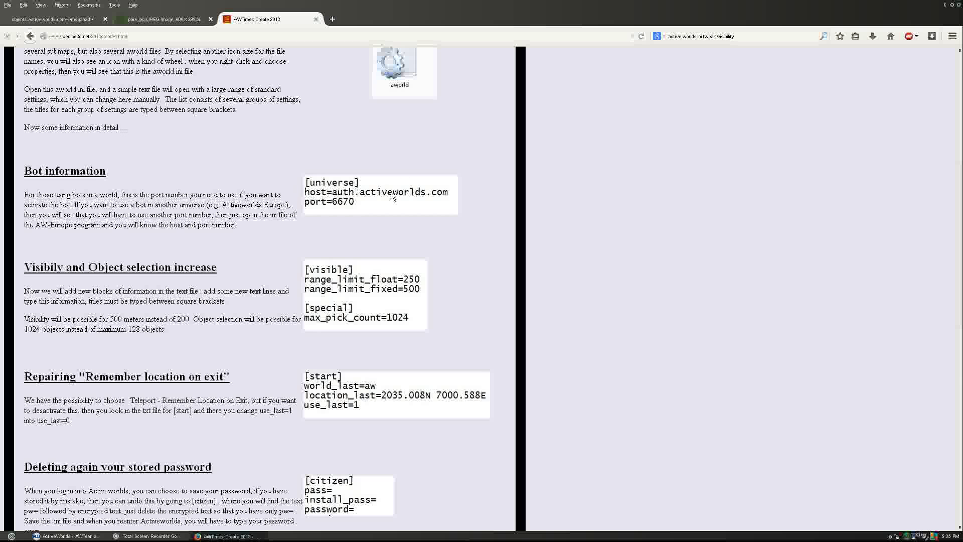
{"action": "scroll", "coordinate": [363, 236], "scroll_direction": "down", "scroll_amount": 5}
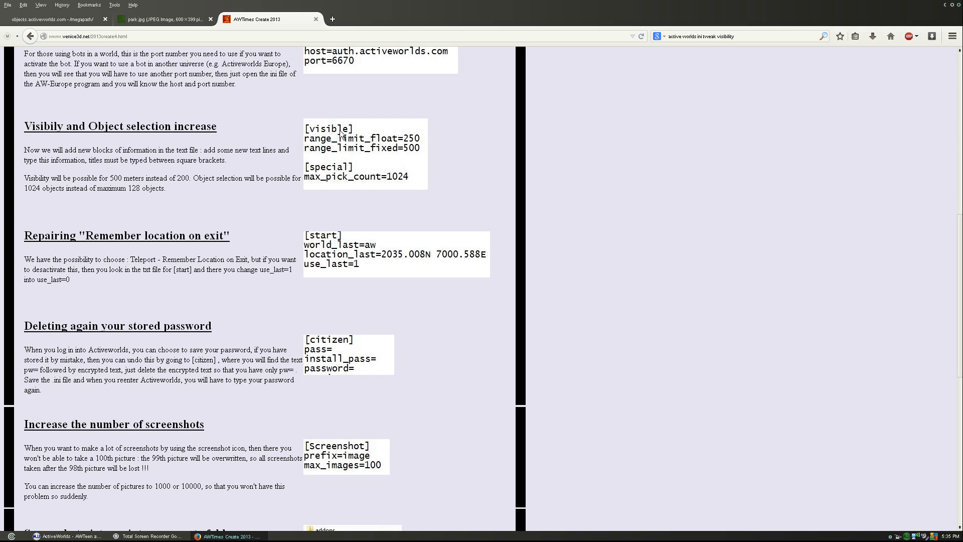
Browse to the E:\active worlds 6.2 folder in the file explorer and open the Aworld configuration settings file in Notepad
{"action": "key", "text": "super"}
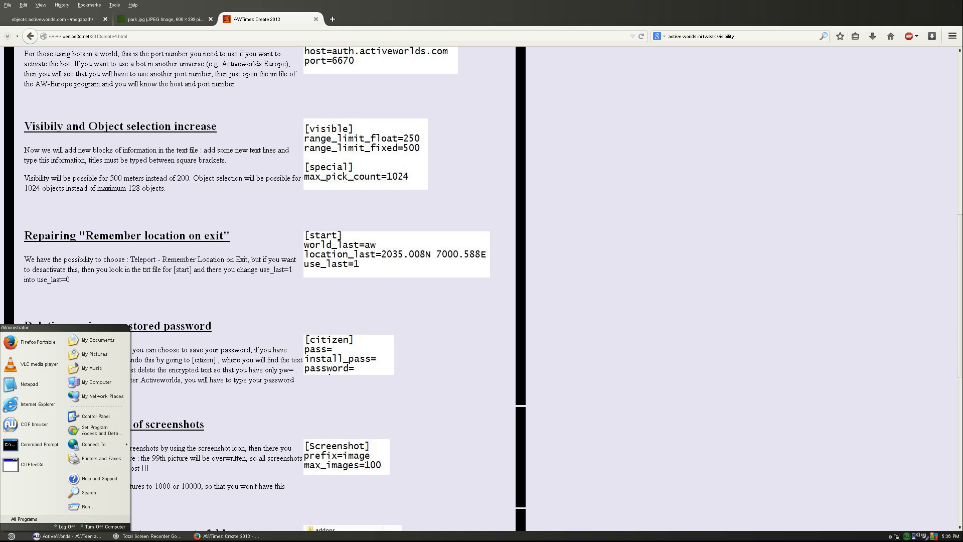
{"action": "left_click", "coordinate": [92, 382]}
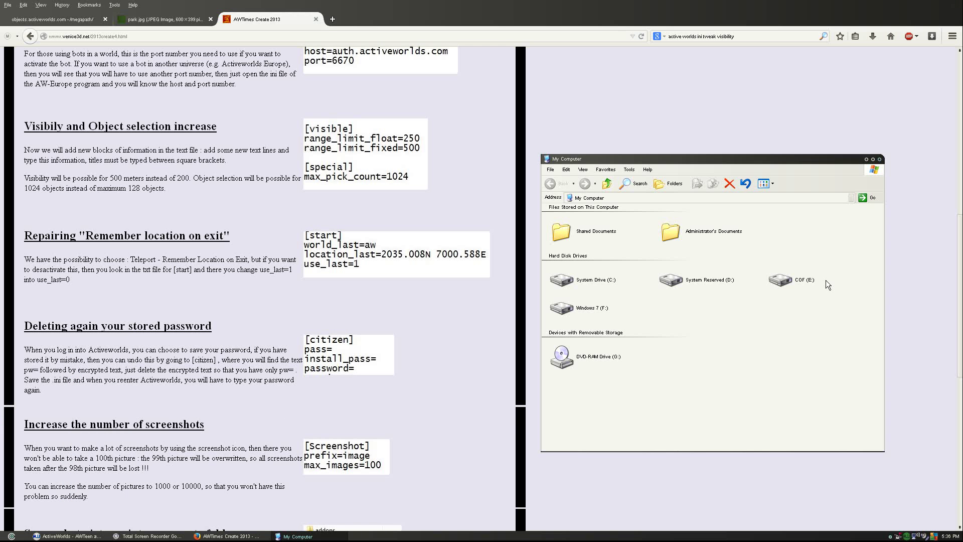
{"action": "left_click", "coordinate": [618, 197]}
{"action": "type", "text": "F:"}
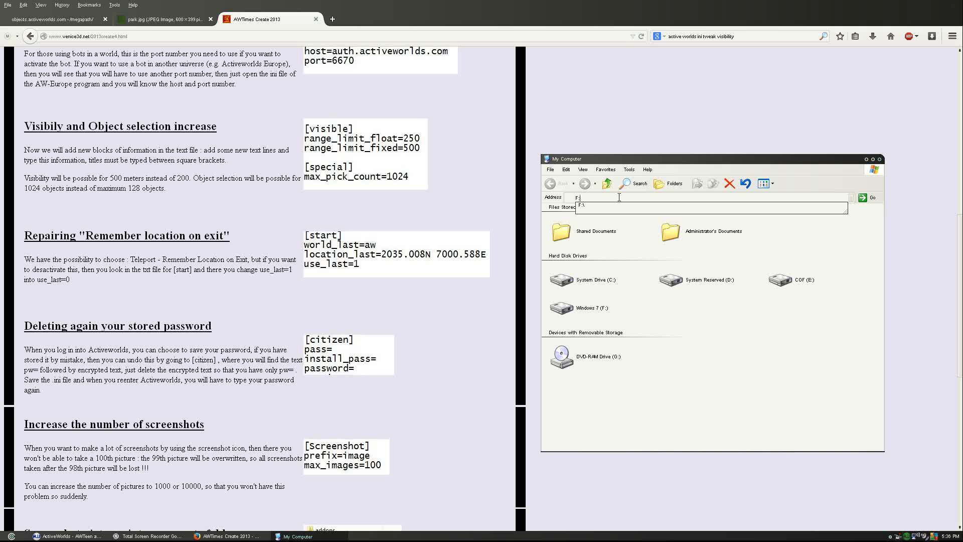
{"action": "type", "text": "\\ac"}
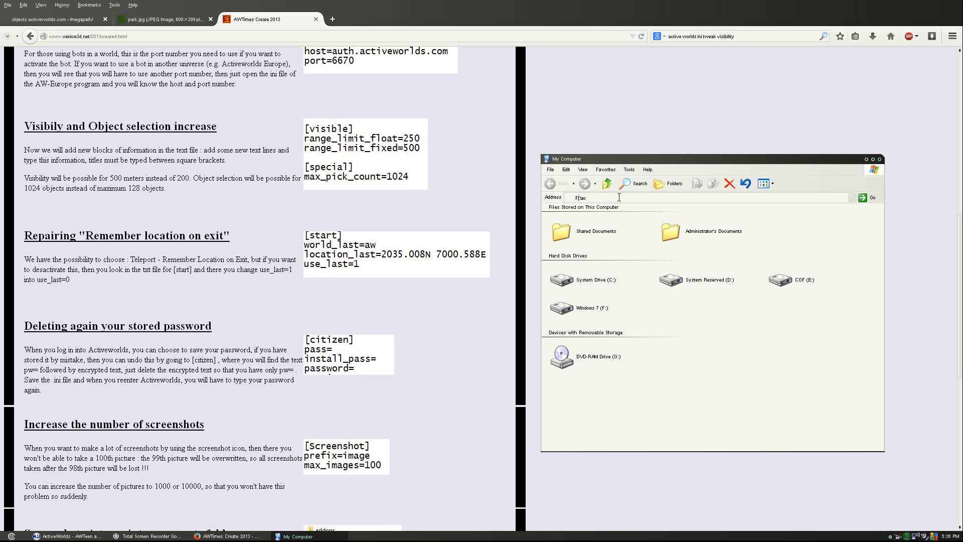
{"action": "type", "text": "E:"}
{"action": "key", "text": "Down"}
{"action": "key", "text": "Down"}
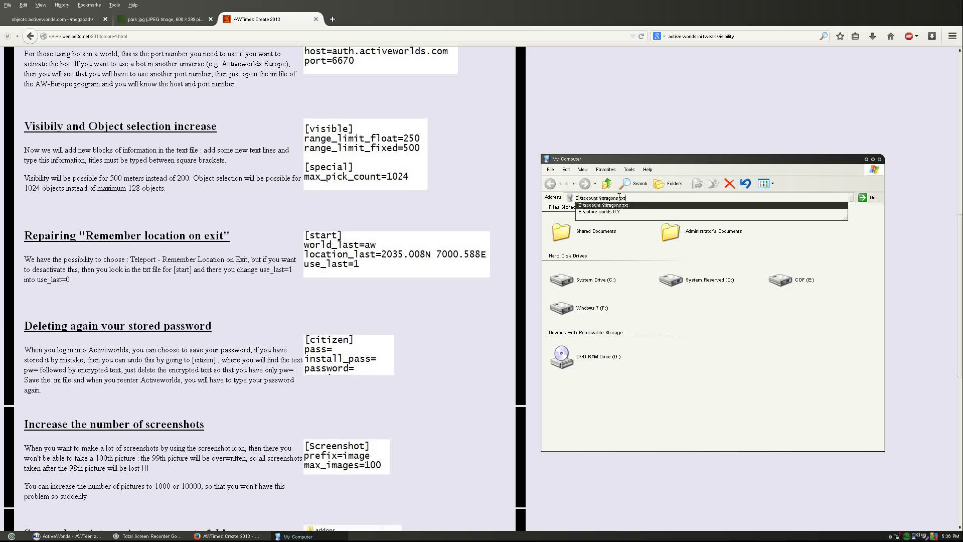
{"action": "key", "text": "Return"}
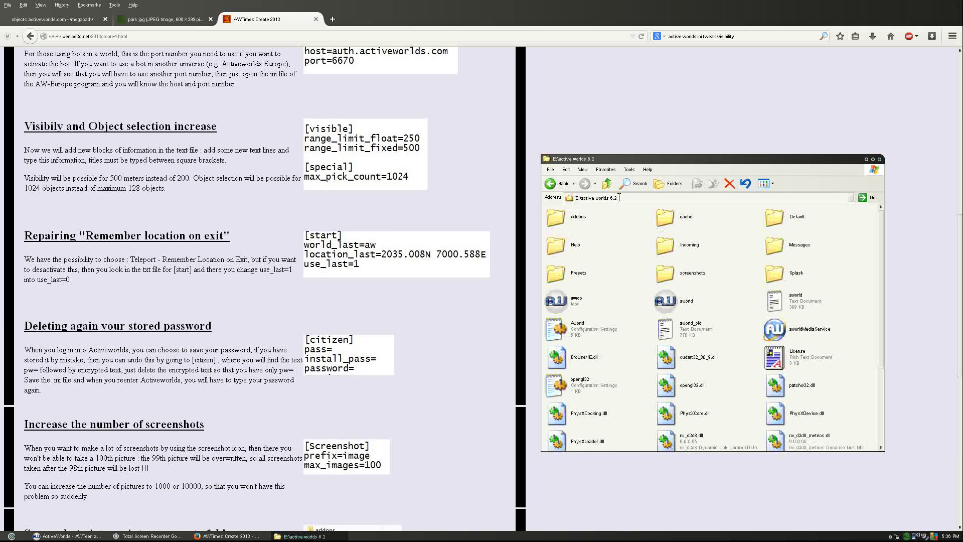
{"action": "double_click", "coordinate": [572, 333]}
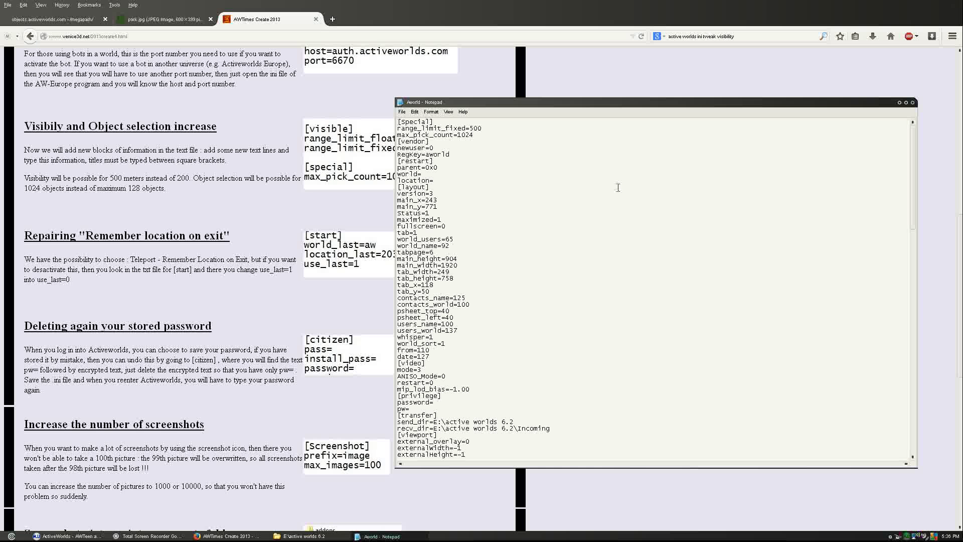
Look through the Aworld configuration file and search it for "special" to locate the existing selection settings
{"action": "left_click_drag", "start_coordinate": [913, 156], "coordinate": [916, 418]}
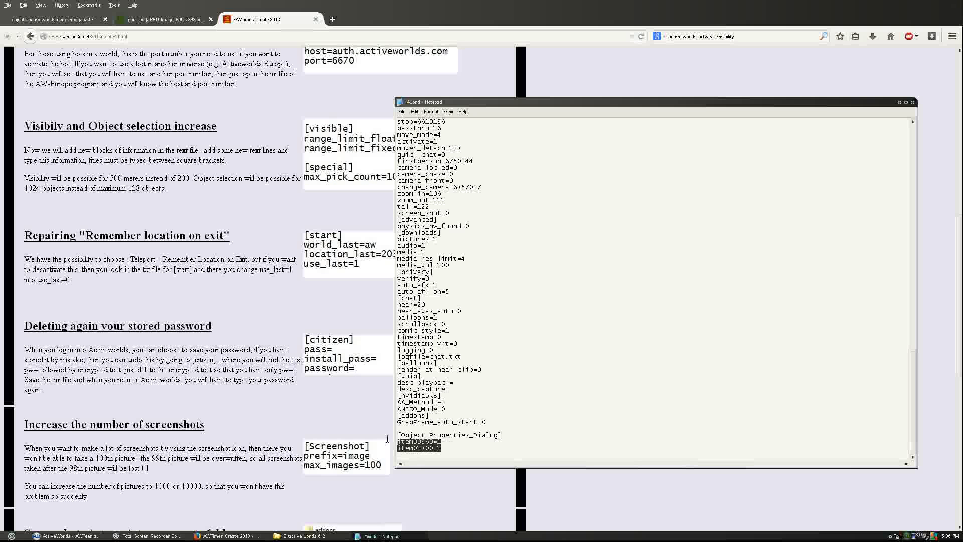
{"action": "left_click", "coordinate": [431, 430]}
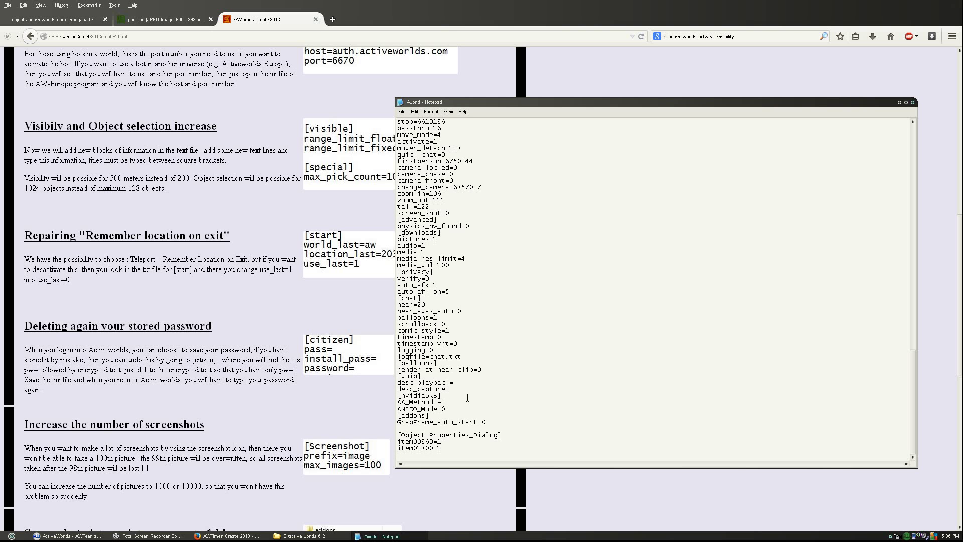
{"action": "key", "text": "ctrl+f"}
{"action": "type", "text": "spe"}
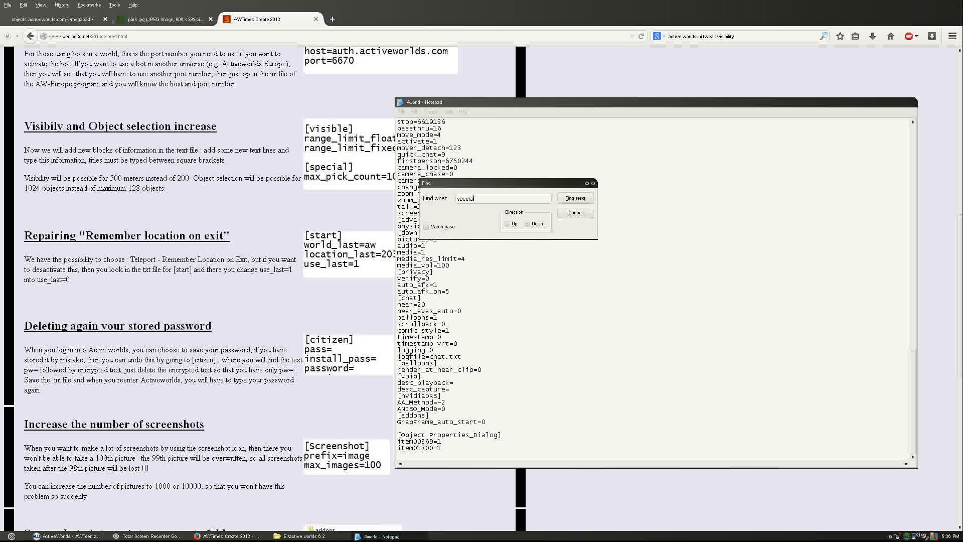
{"action": "type", "text": "cial"}
{"action": "key", "text": "Return"}
{"action": "key", "text": "Return"}
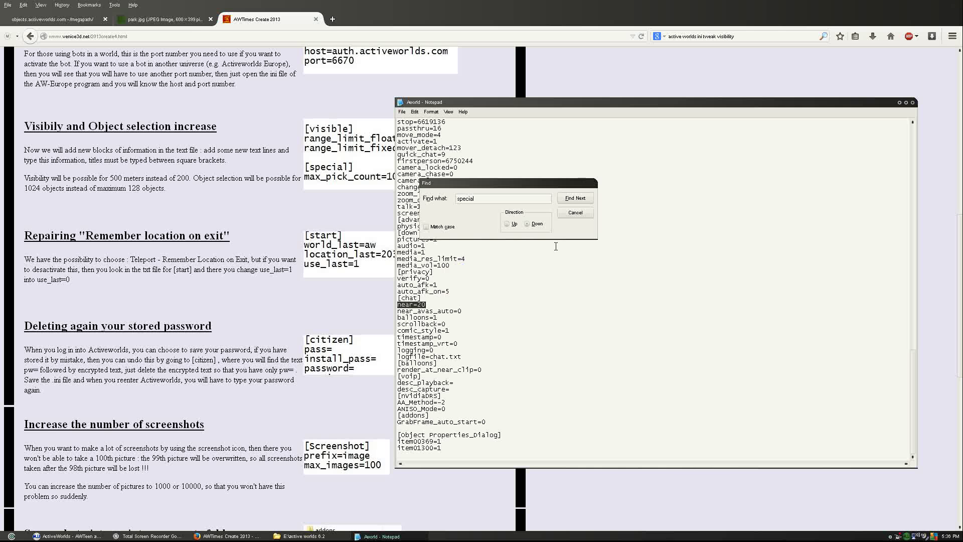
{"action": "left_click", "coordinate": [593, 183]}
{"action": "scroll", "coordinate": [904, 265], "scroll_direction": "up", "scroll_amount": 15}
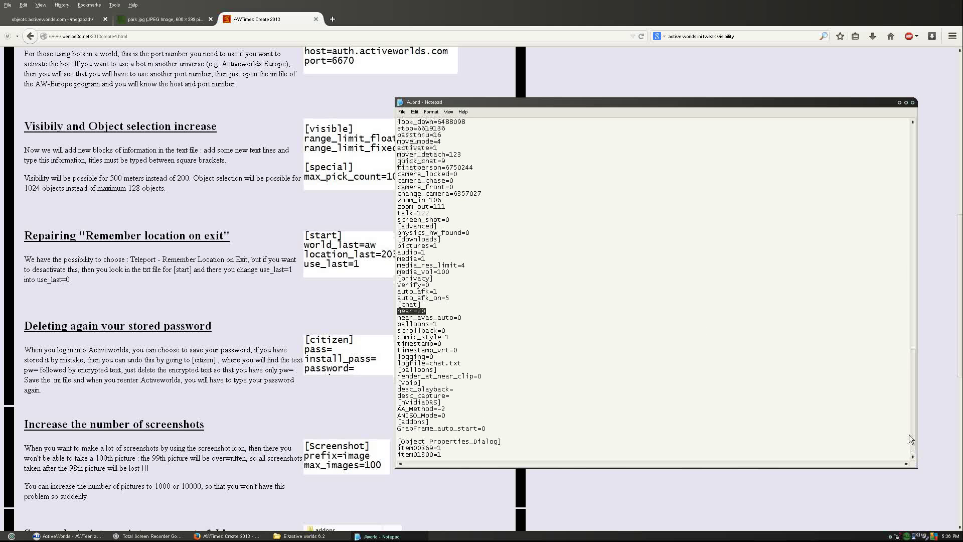
{"action": "scroll", "coordinate": [904, 260], "scroll_direction": "up", "scroll_amount": 10}
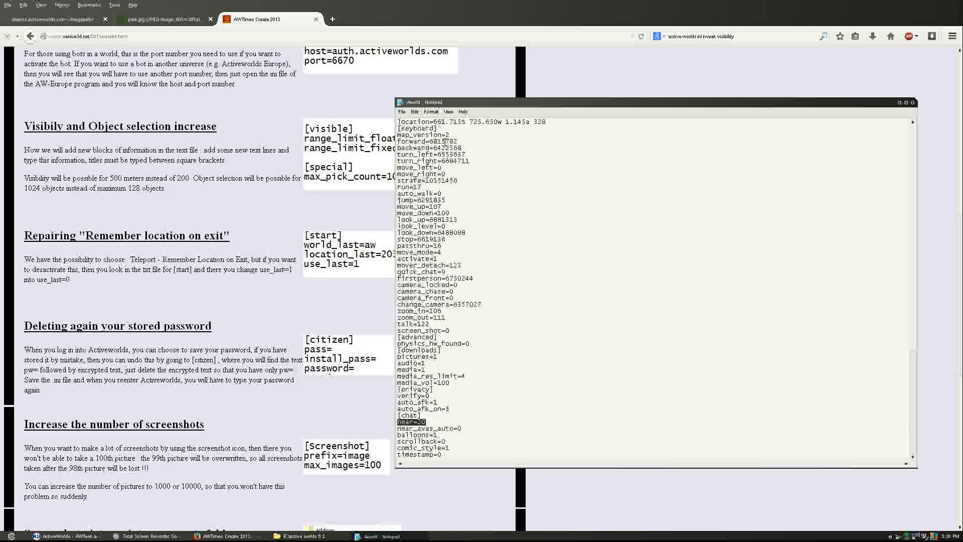
{"action": "scroll", "coordinate": [445, 142], "scroll_direction": "down", "scroll_amount": 20}
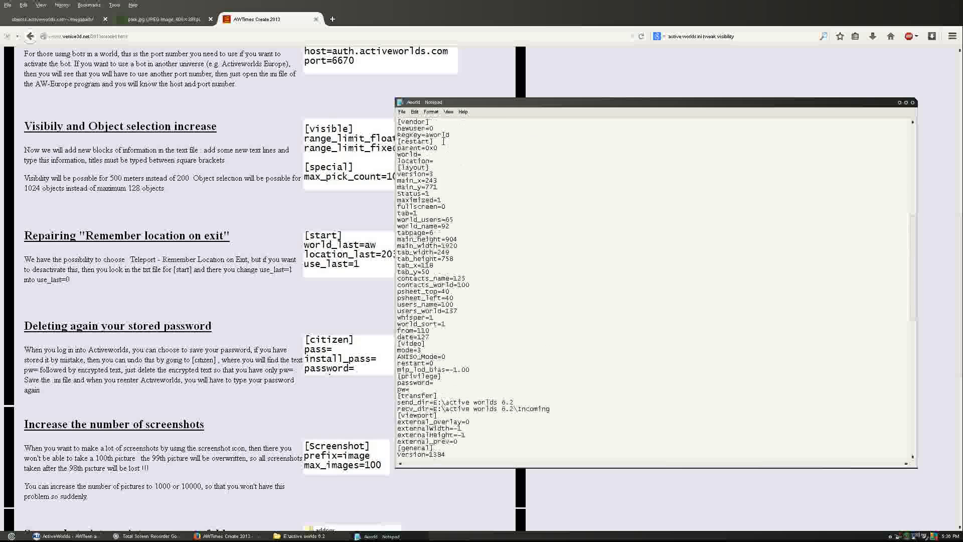
Delete the existing [Special] section above [vendor] and insert blank lines at the start of the file
{"action": "left_click_drag", "start_coordinate": [484, 130], "coordinate": [406, 124]}
{"action": "key", "text": "BackSpace"}
{"action": "left_click", "coordinate": [443, 128]}
{"action": "left_click", "coordinate": [399, 124]}
{"action": "key", "text": "BackSpace"}
{"action": "key", "text": "Return"}
{"action": "key", "text": "Return"}
{"action": "key", "text": "Return"}
{"action": "key", "text": "Return"}
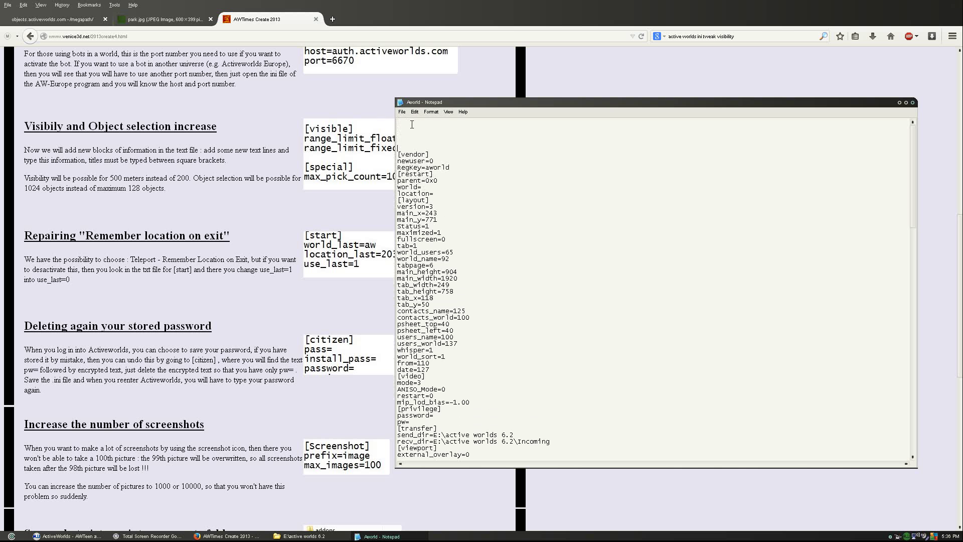
Add a [visible] section at the start of the file with range_limit_float=200 and range_limit_fixed=500
{"action": "type", "text": "[visible]"}
{"action": "key", "text": "Return"}
{"action": "type", "text": "r"}
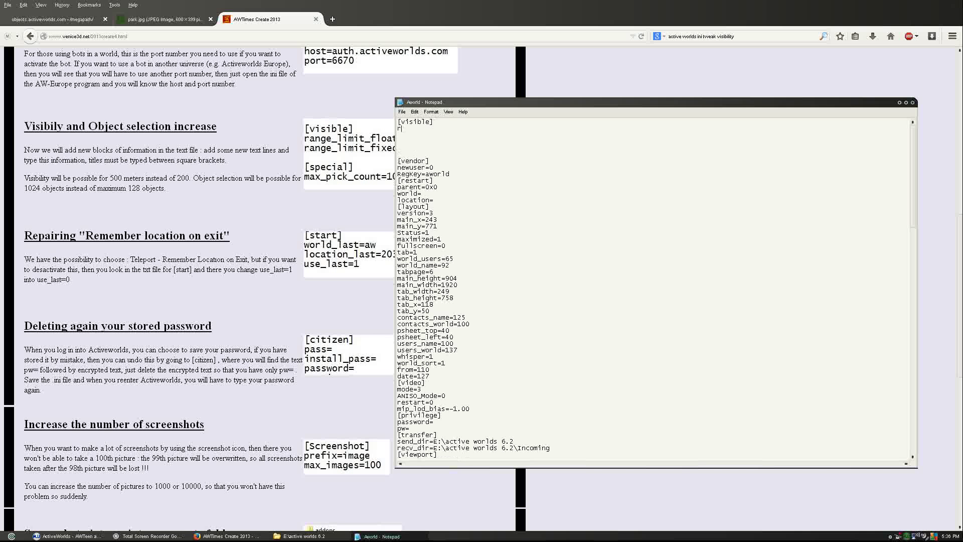
{"action": "type", "text": "ange_limit_float"}
{"action": "left_click_drag", "start_coordinate": [559, 102], "coordinate": [625, 106]}
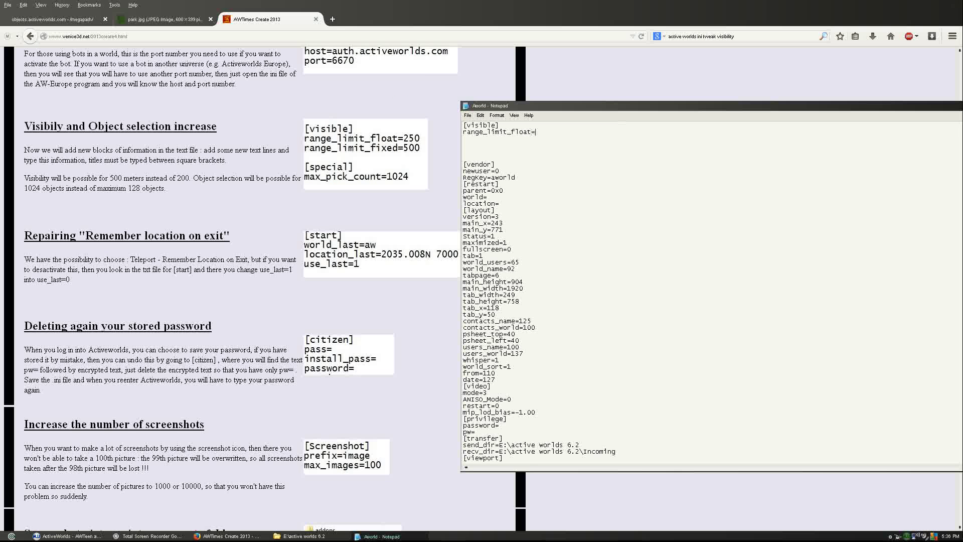
{"action": "key", "text": "Return"}
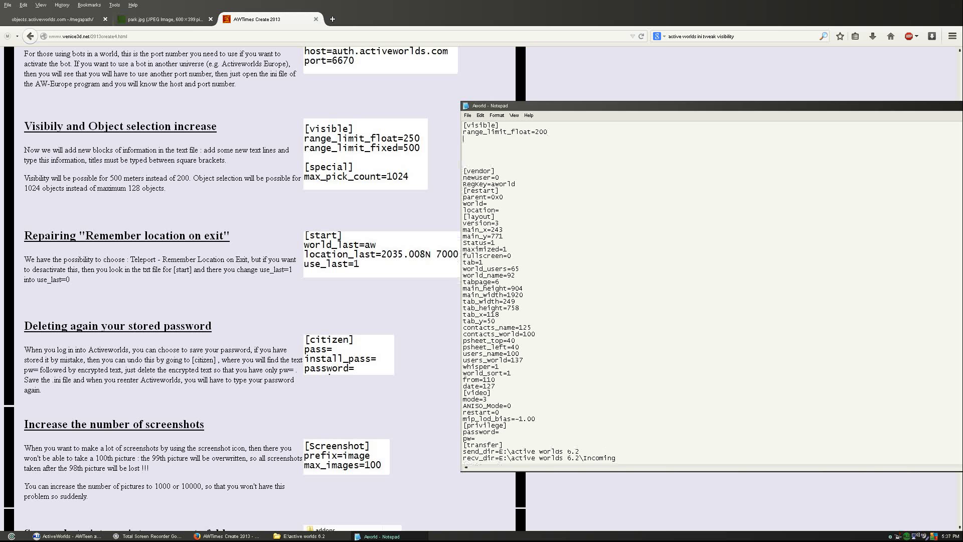
{"action": "type", "text": "range"}
{"action": "type", "text": "_"}
{"action": "type", "text": "limit_fixed=500 "}
Add a [special] section with max_pick_count=1024 below the visibility lines and remove a spare blank line
{"action": "type", "text": "[specia"}
{"action": "type", "text": "l]"}
{"action": "key", "text": "Return"}
{"action": "type", "text": "max"}
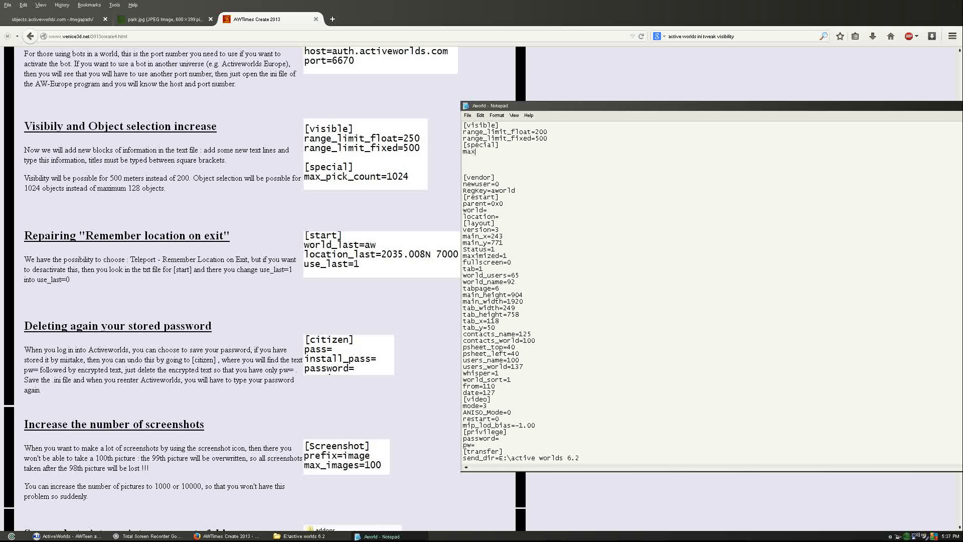
{"action": "type", "text": "_pick_count="}
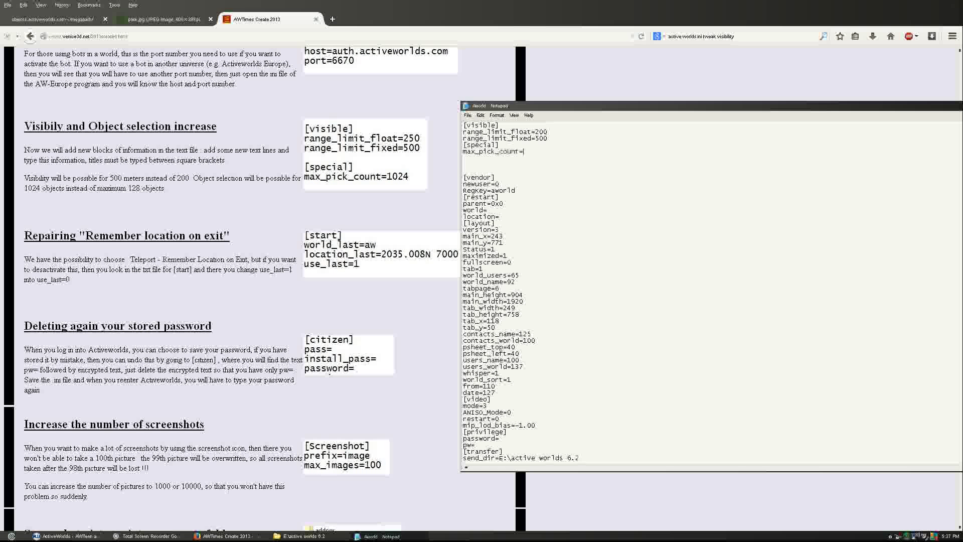
{"action": "type", "text": "1024"}
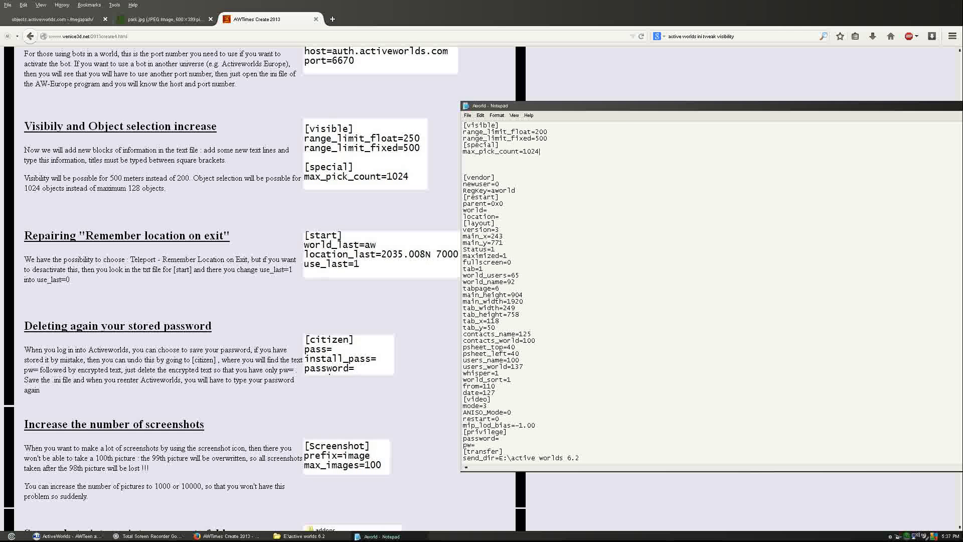
{"action": "key", "text": "Down"}
{"action": "key", "text": "Down"}
{"action": "key", "text": "Delete"}
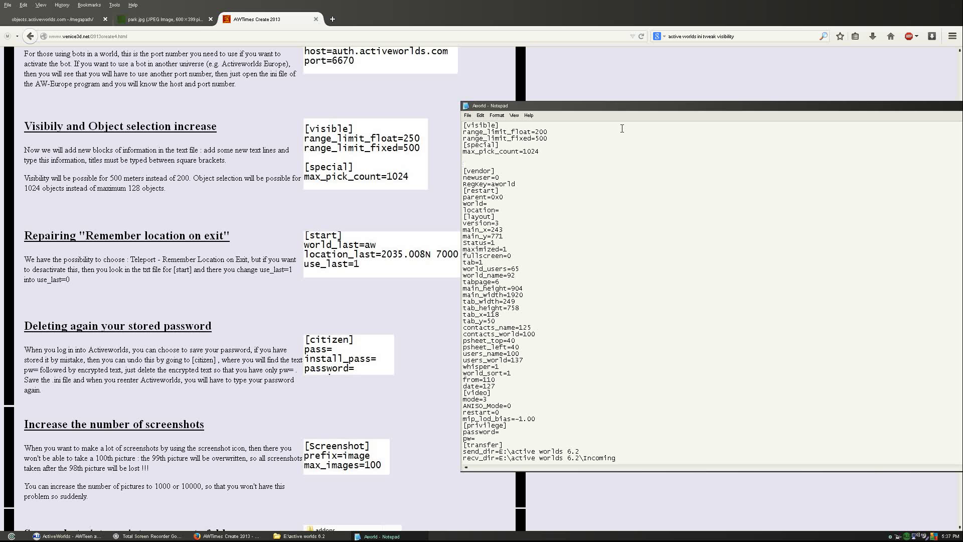
{"action": "right_click", "coordinate": [568, 108]}
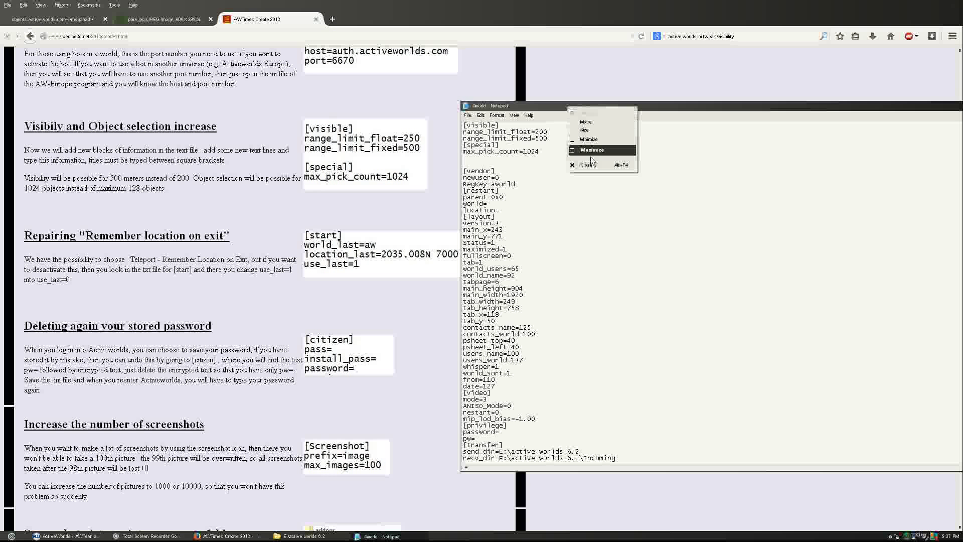
{"action": "left_click", "coordinate": [505, 155]}
{"action": "type", "text": "128"}
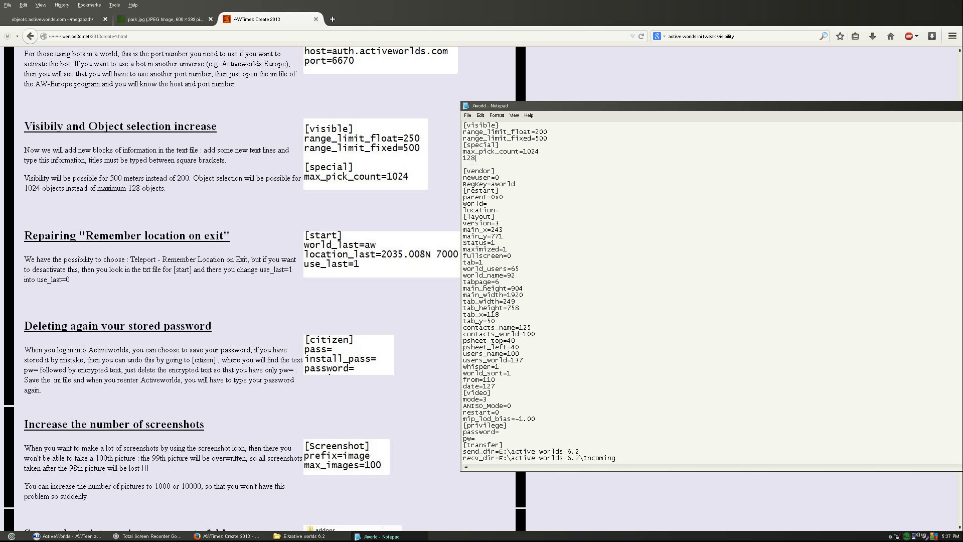
{"action": "left_click_drag", "start_coordinate": [477, 158], "coordinate": [455, 161]}
Close the Aworld configuration file and save its changes
{"action": "right_click", "coordinate": [509, 107]}
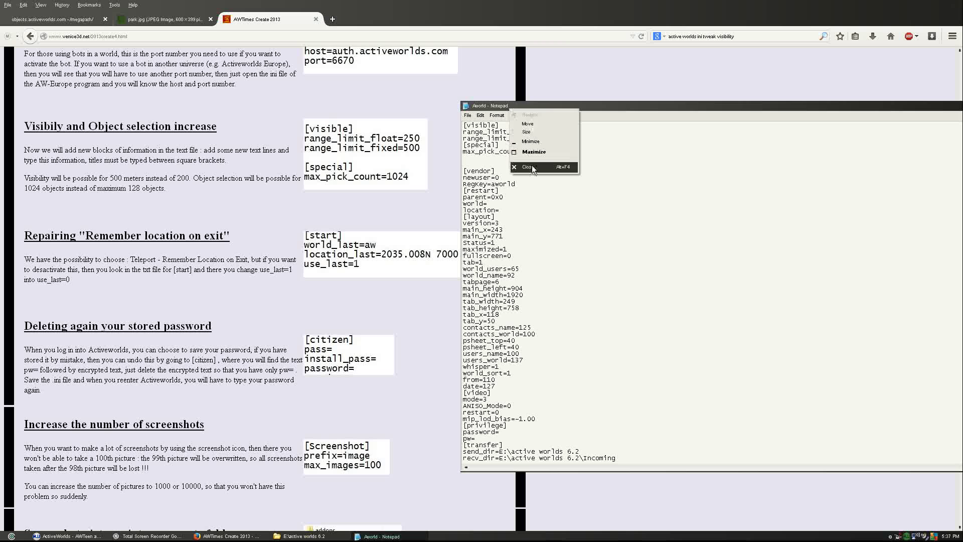
{"action": "left_click", "coordinate": [532, 166]}
{"action": "left_click", "coordinate": [451, 295]}
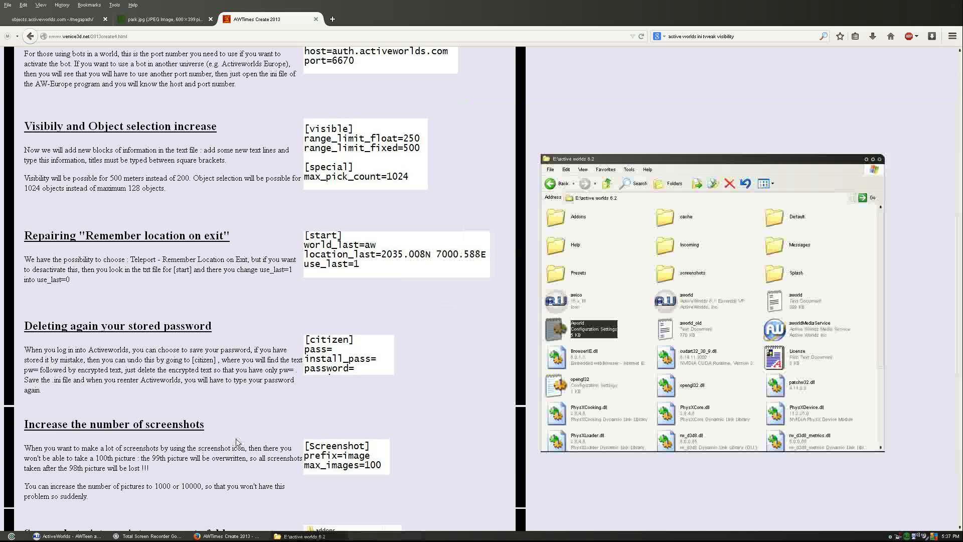
Shut down ActiveWorlds and restart it with the aworld program in the E:\active worlds 6.2 folder
{"action": "left_click", "coordinate": [50, 534]}
{"action": "key", "text": "alt+F4"}
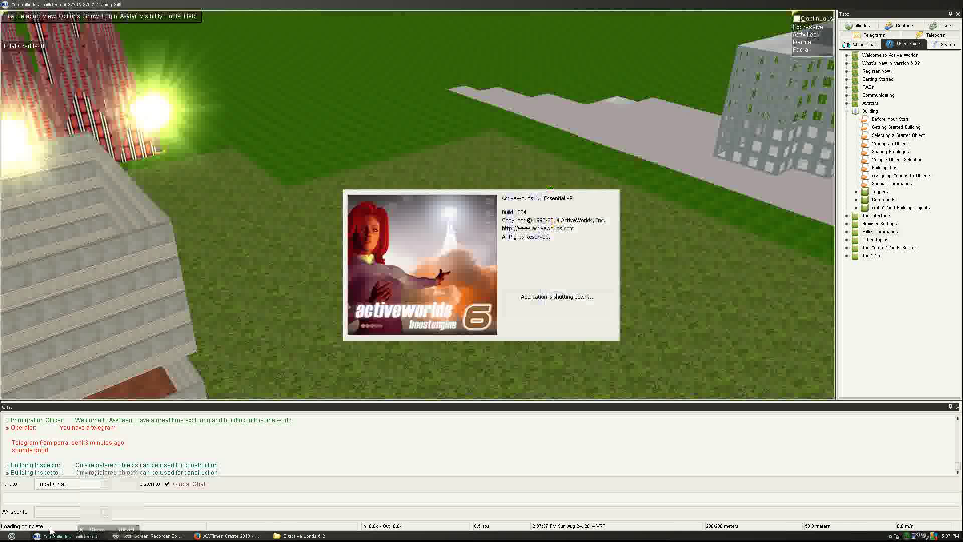
{"action": "left_click", "coordinate": [11, 535]}
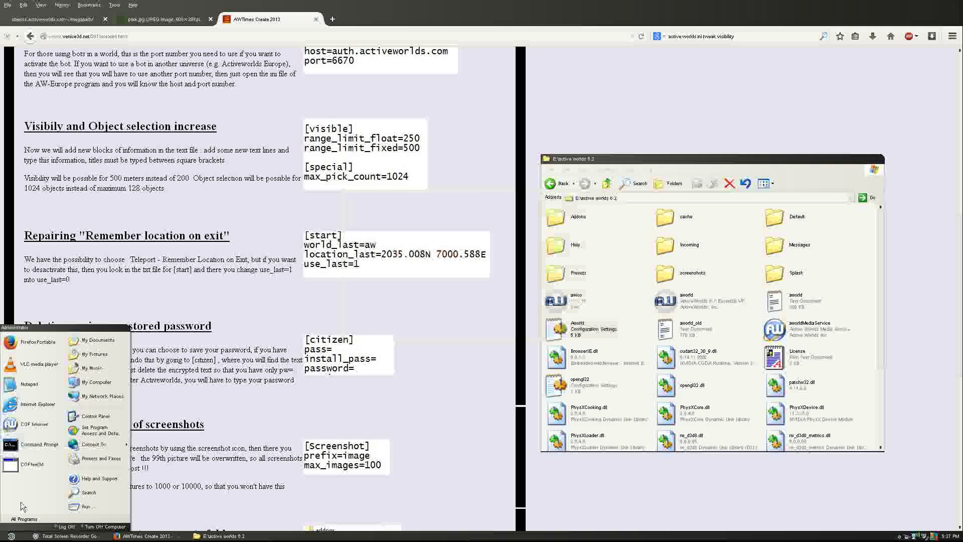
{"action": "left_click", "coordinate": [24, 518]}
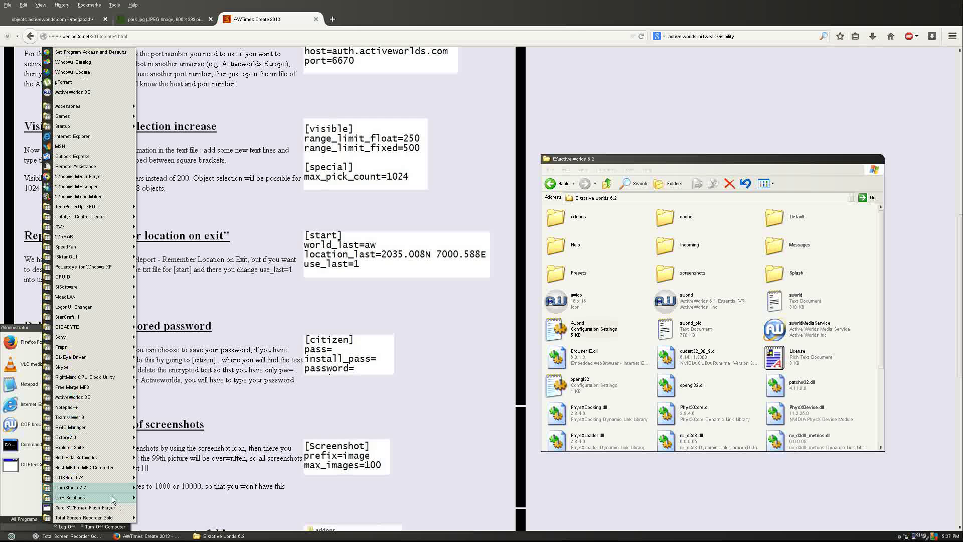
{"action": "left_click", "coordinate": [235, 535]}
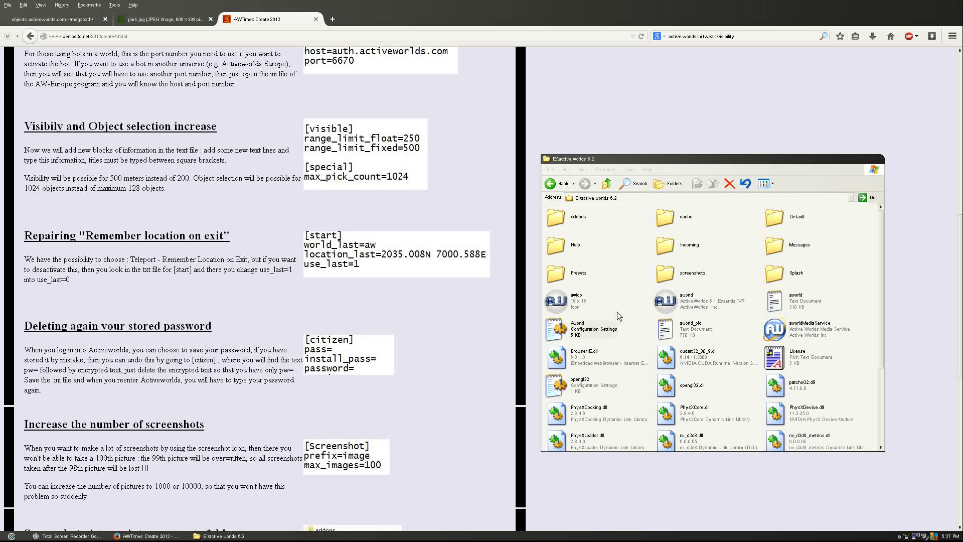
{"action": "double_click", "coordinate": [696, 303]}
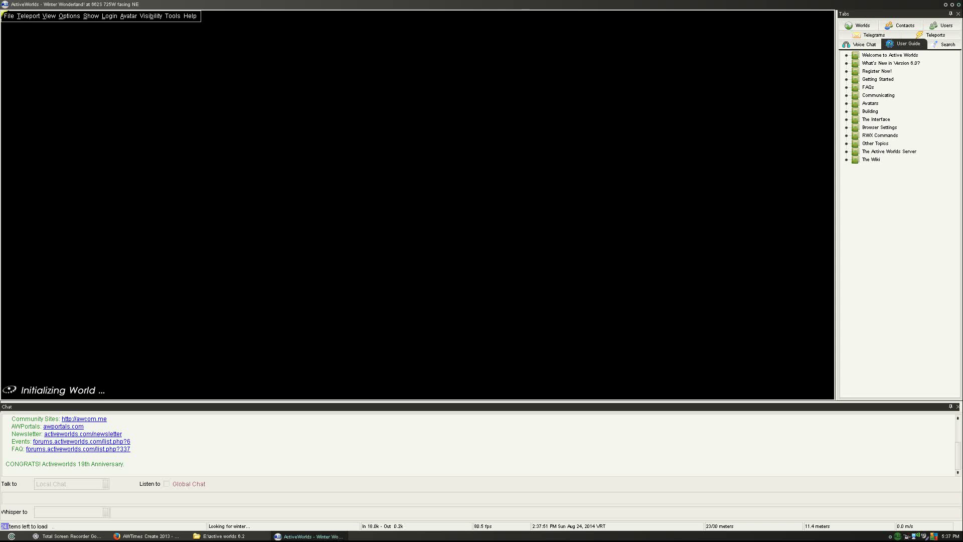
Teleport to the saved "my lot" location in AWTeen and set the visibility to 500 meters
{"action": "left_click", "coordinate": [933, 35]}
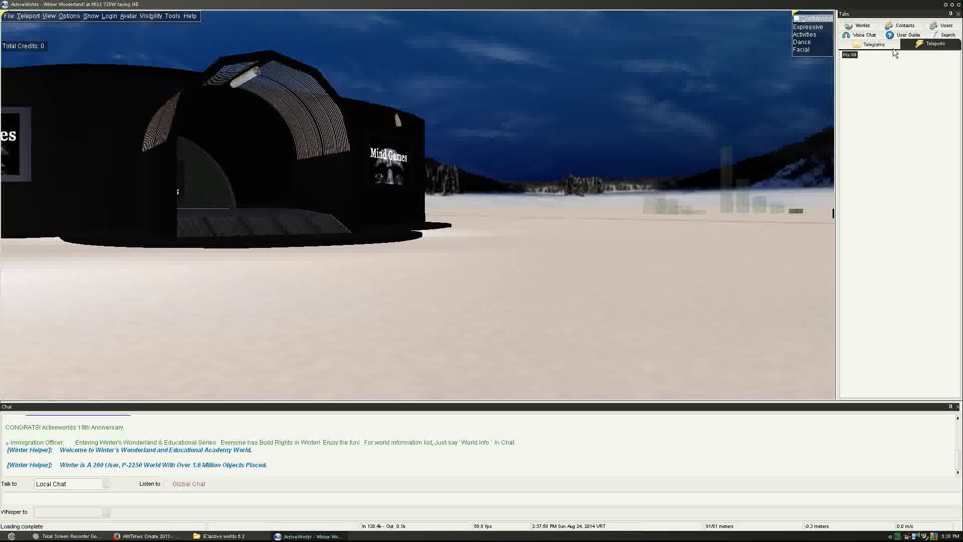
{"action": "double_click", "coordinate": [848, 57]}
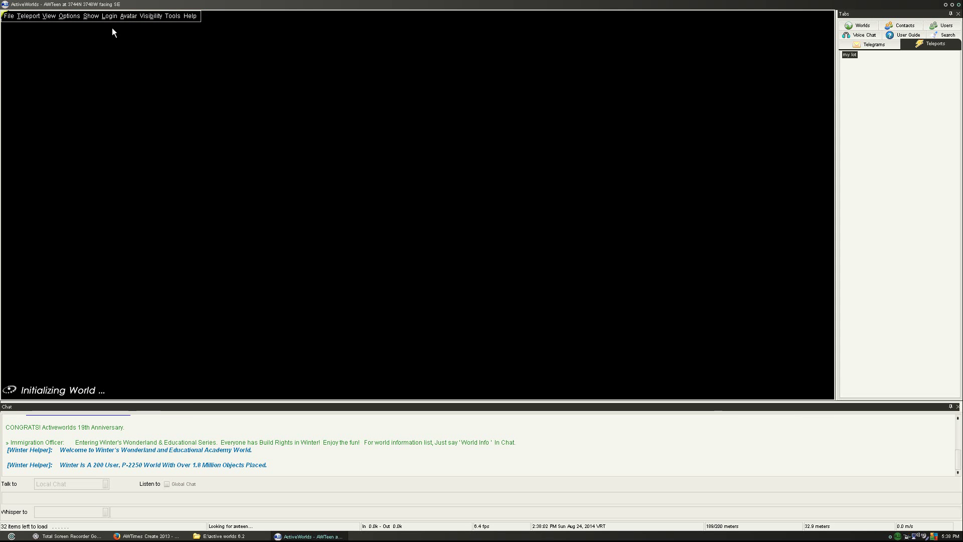
{"action": "left_click", "coordinate": [150, 16]}
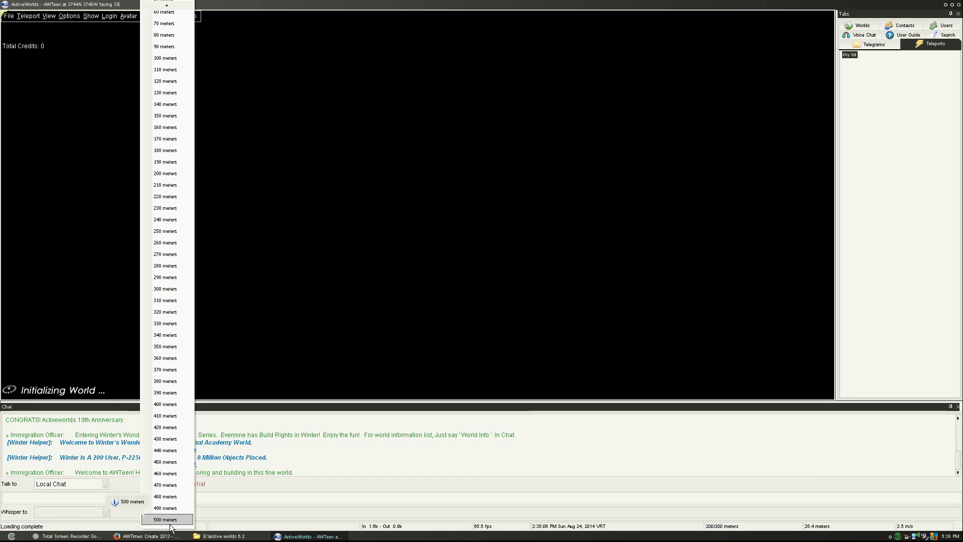
{"action": "left_click", "coordinate": [171, 522]}
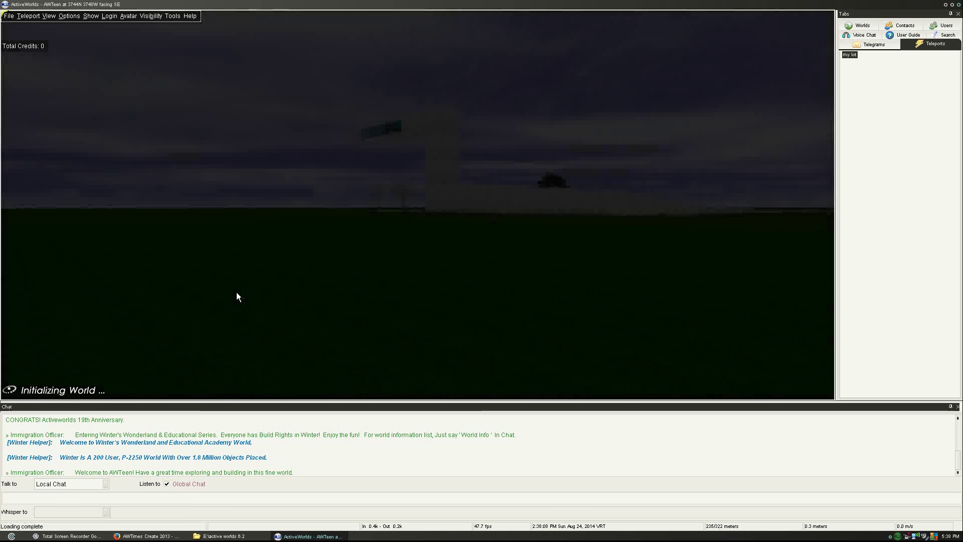
Fly forward over the stone gate and buildings on the lot to examine the extended visibility range
{"action": "key", "text": "Up"}
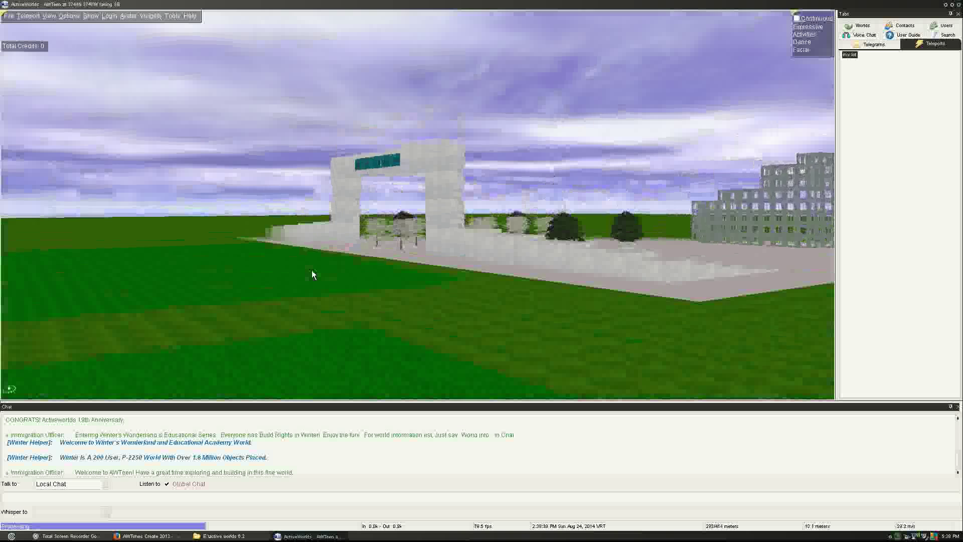
{"action": "key", "text": "Up"}
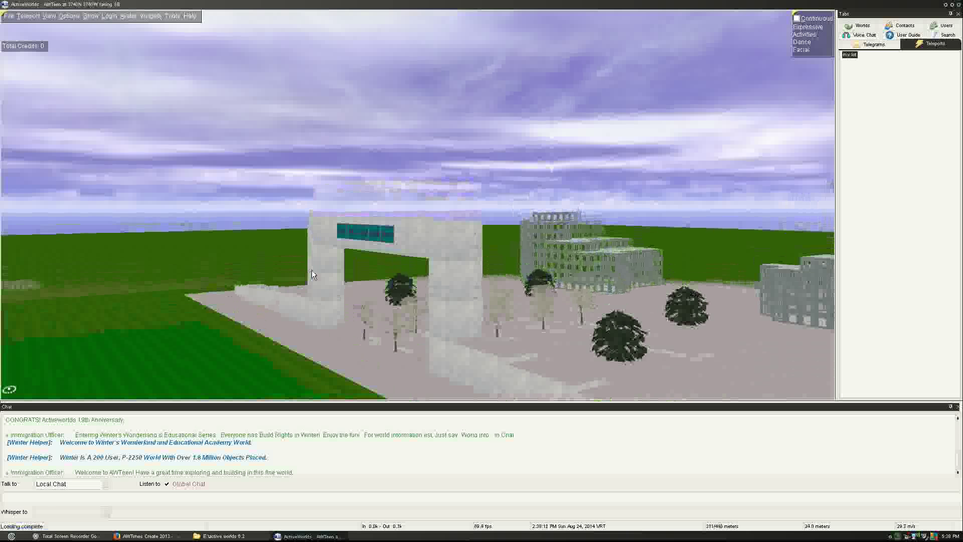
{"action": "key", "text": "Up"}
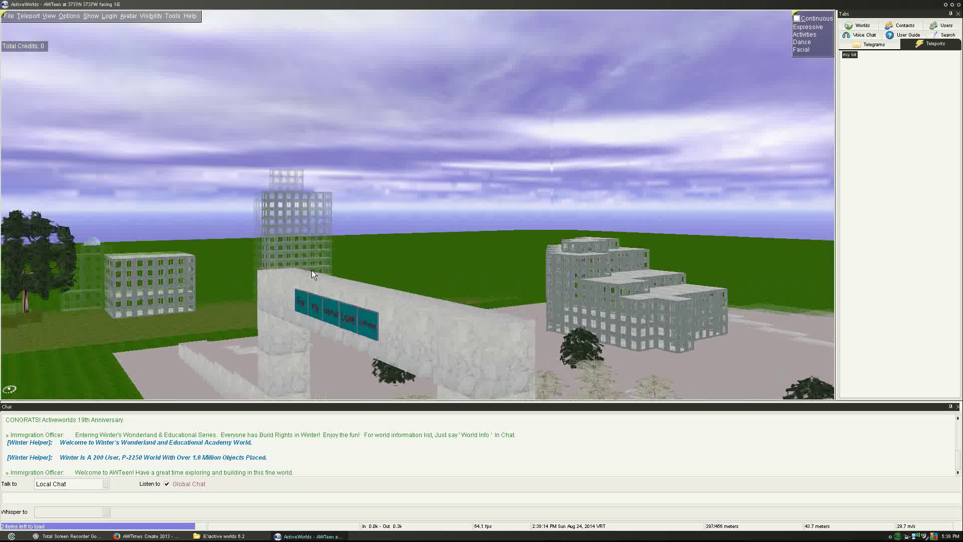
{"action": "key", "text": "Up"}
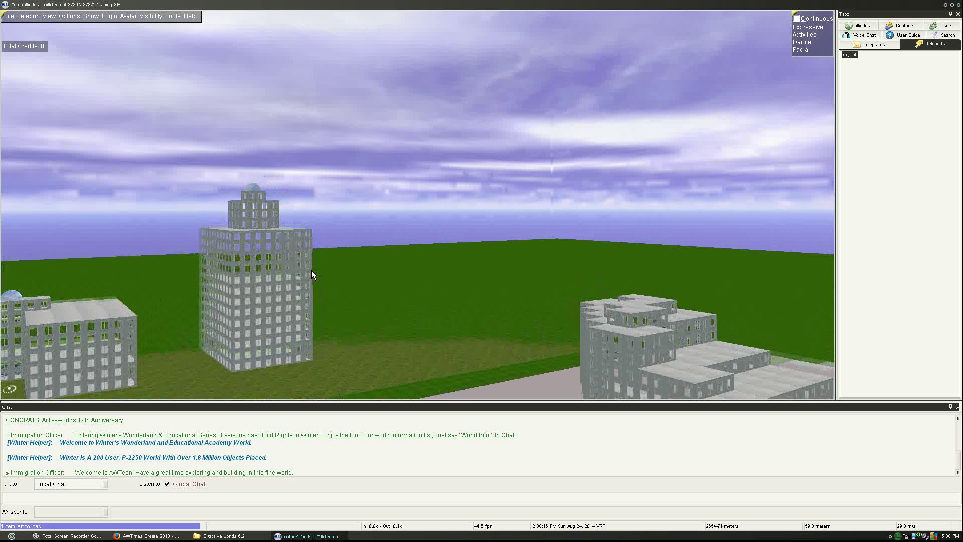
{"action": "key", "text": "Up"}
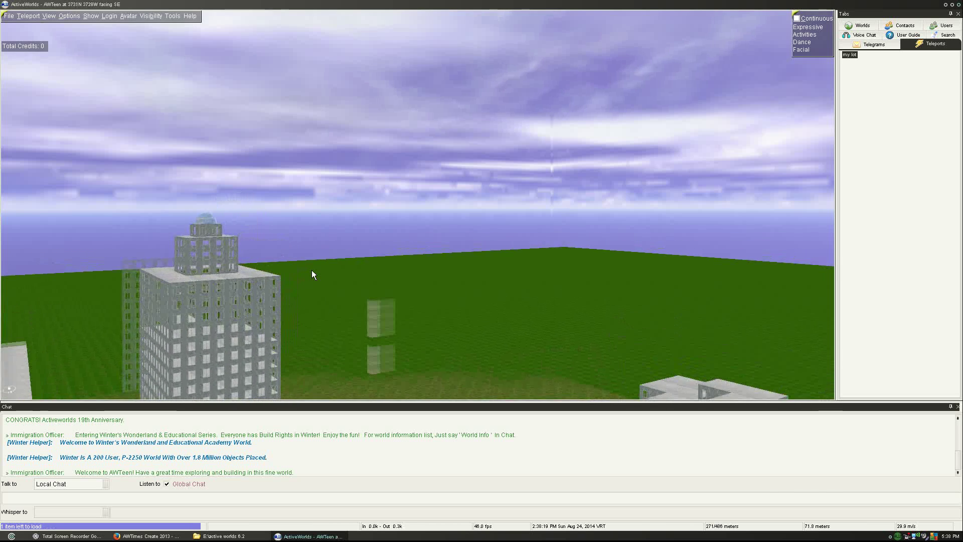
{"action": "key", "text": "Up"}
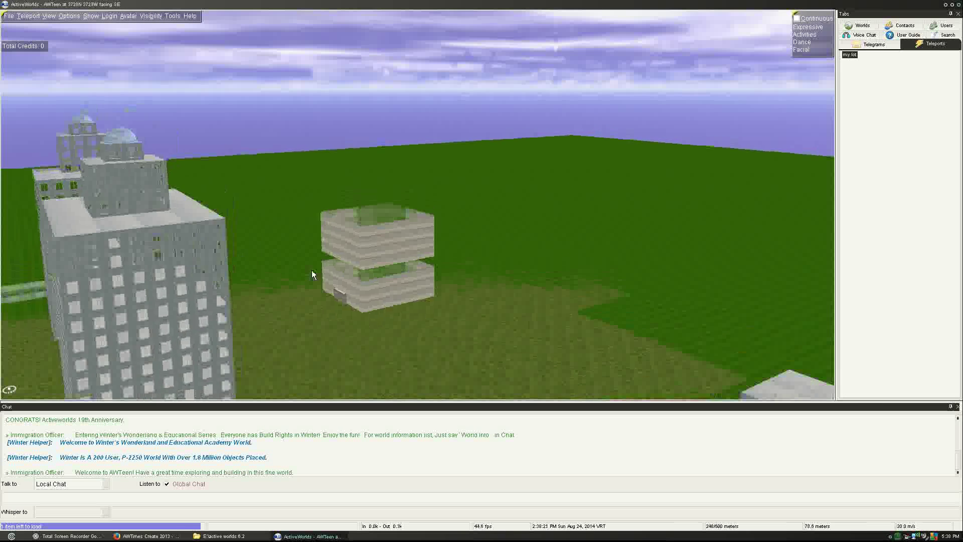
{"action": "key", "text": "Up"}
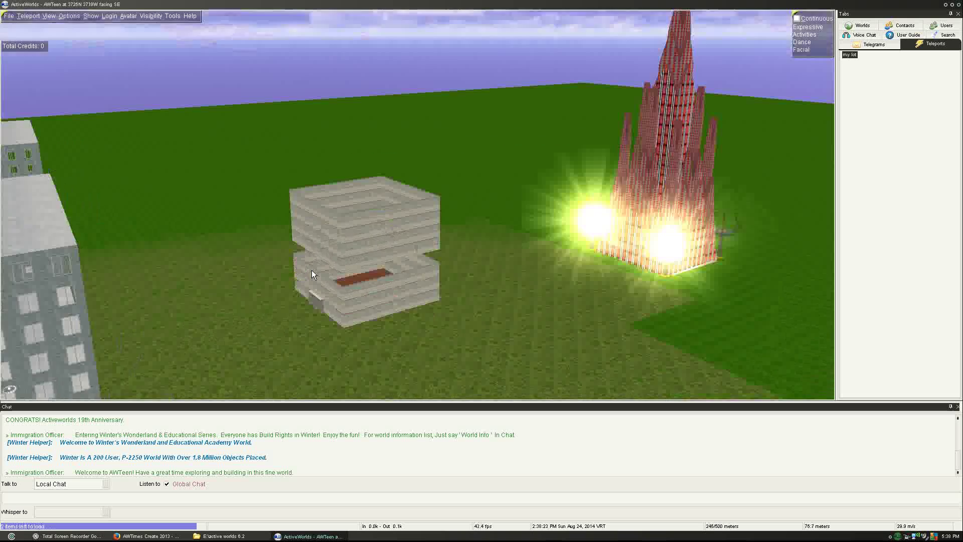
Fly around the stacked concrete building, the neighbouring towers and the paved area to examine the extended visibility from the air
{"action": "key", "text": "Up"}
{"action": "key", "text": "Left"}
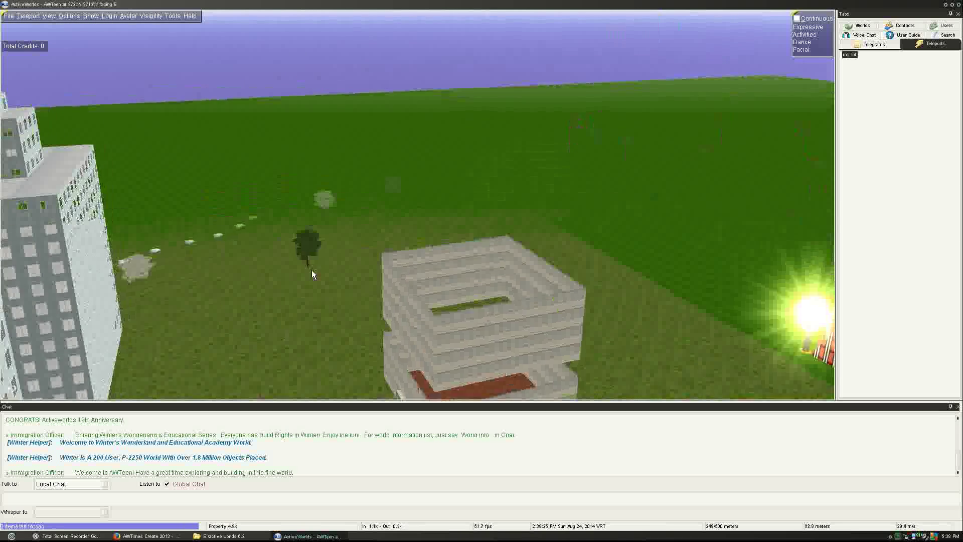
{"action": "key", "text": "Up"}
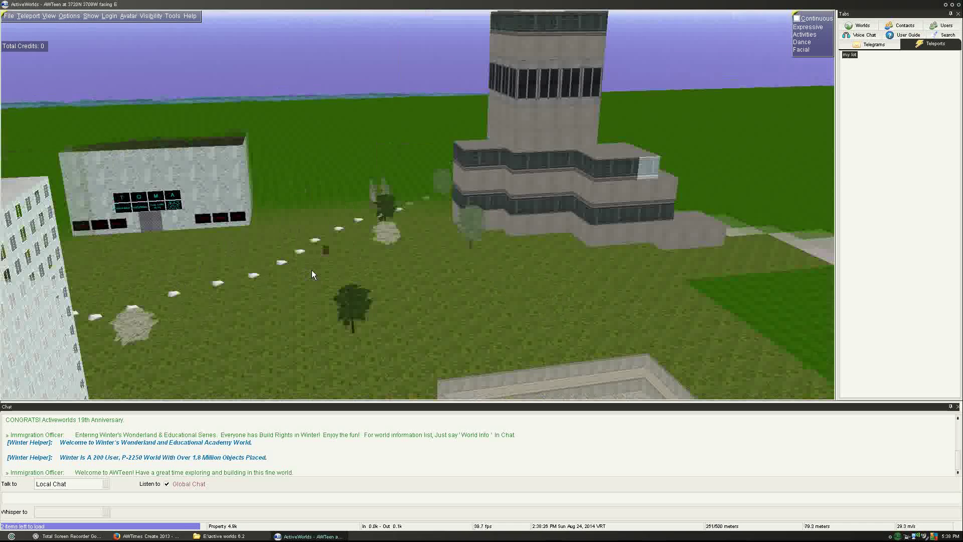
{"action": "key", "text": "Right"}
{"action": "key", "text": "Up"}
{"action": "key", "text": "Right"}
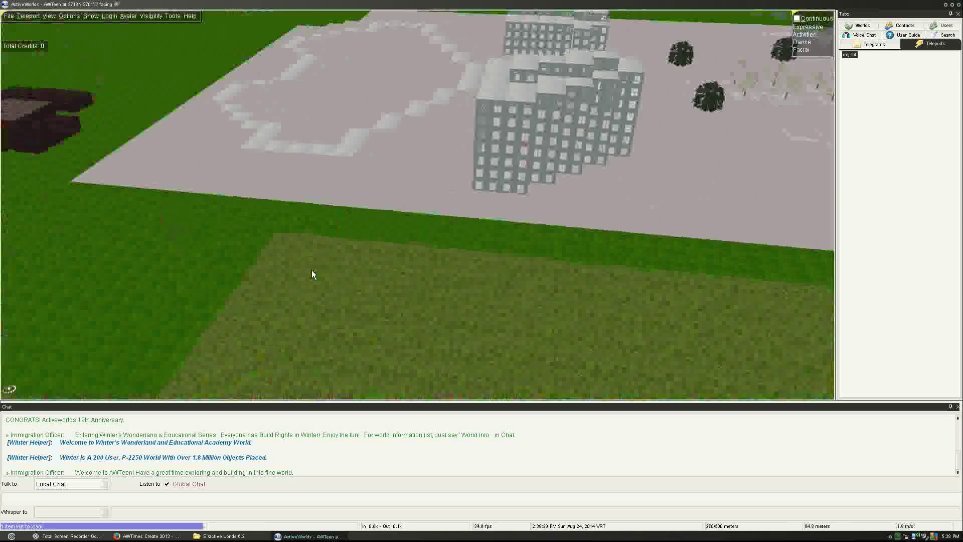
{"action": "key", "text": "Right"}
{"action": "key", "text": "Page_Down"}
{"action": "key", "text": "Right"}
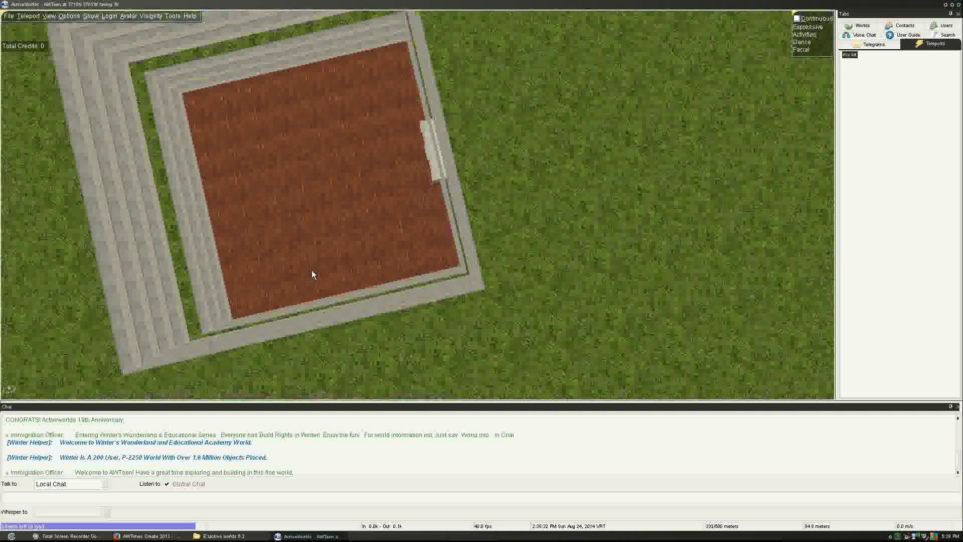
{"action": "key", "text": "Up"}
{"action": "key", "text": "Right"}
{"action": "key", "text": "Up"}
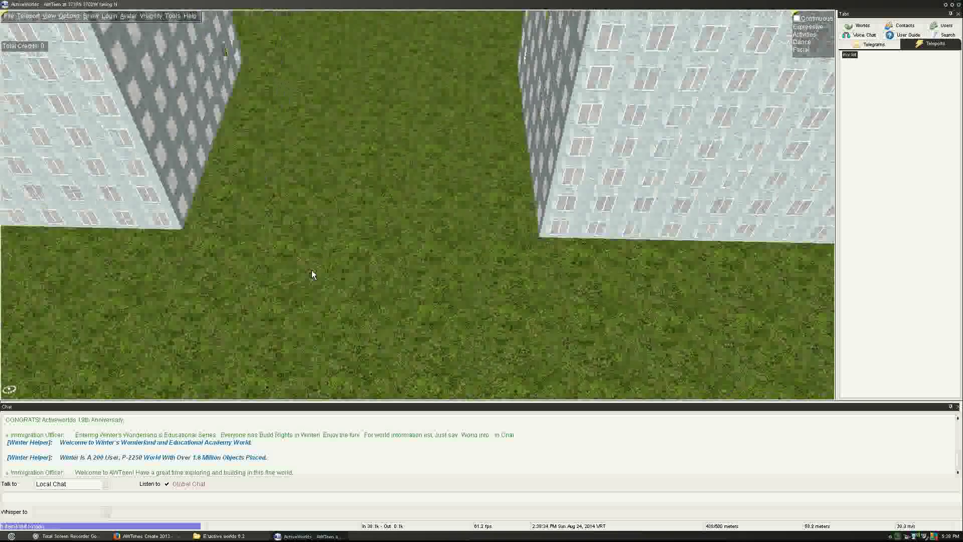
{"action": "key", "text": "Page_Up"}
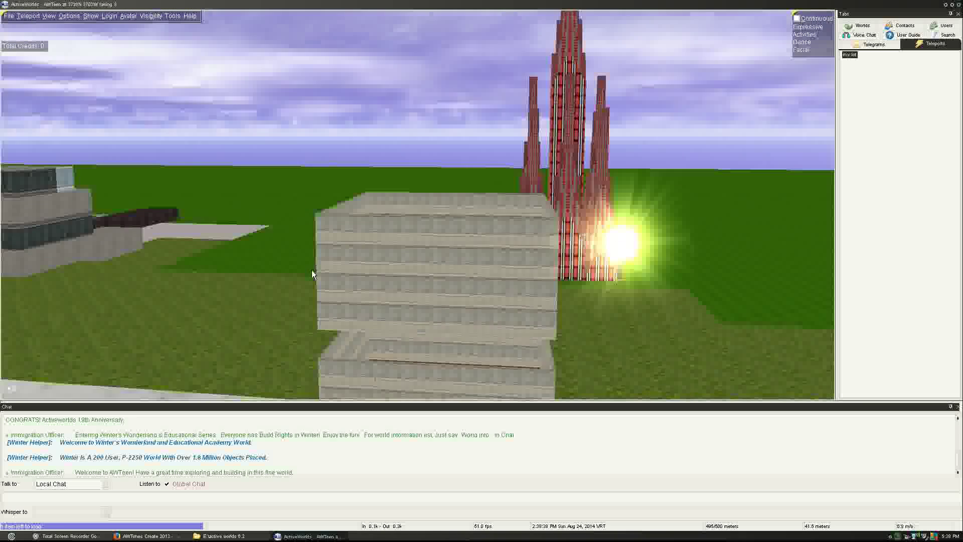
Select a wall panel on the front of the building's upper block from a distance, and close its properties without changes
{"action": "key", "text": "Page_Down"}
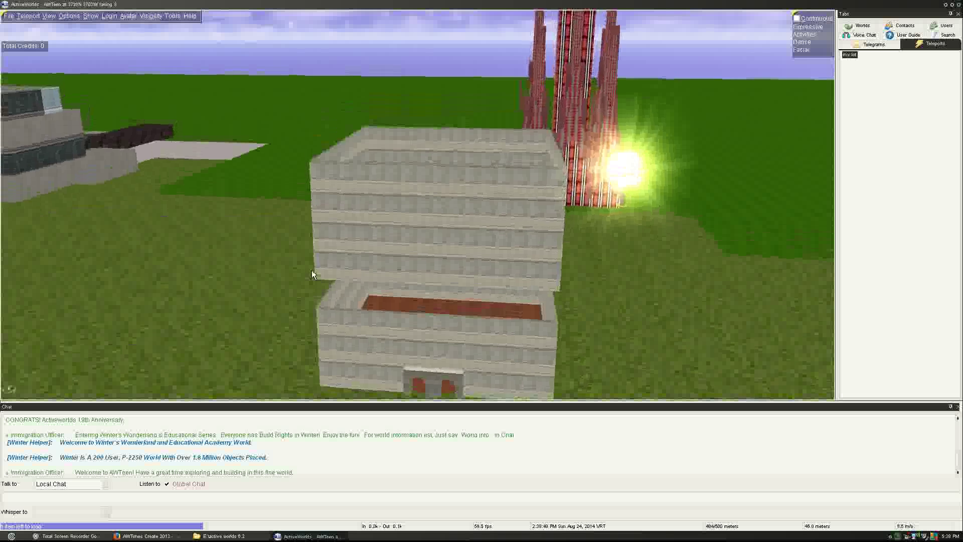
{"action": "key", "text": "Page_Down"}
{"action": "left_click", "coordinate": [519, 213]}
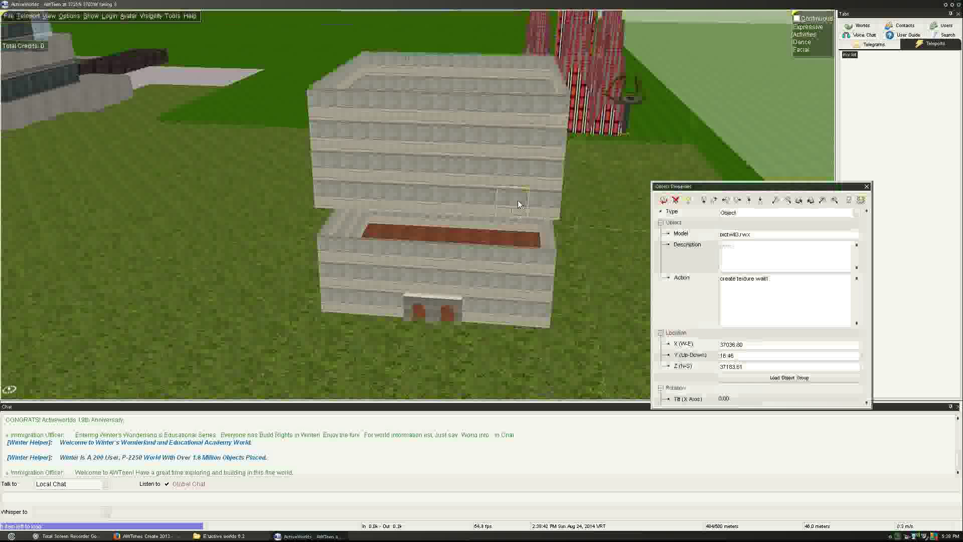
{"action": "key", "text": "Escape"}
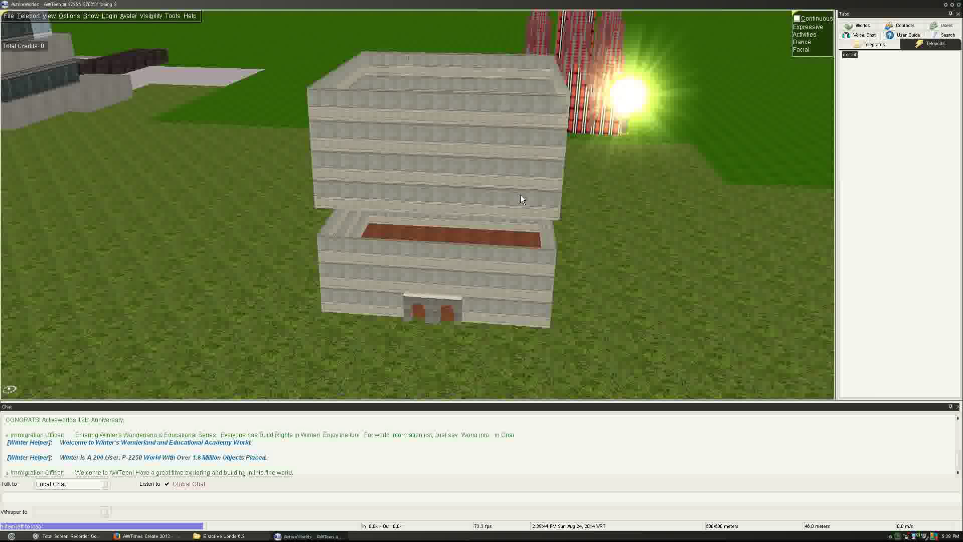
{"action": "key", "text": "Page_Up"}
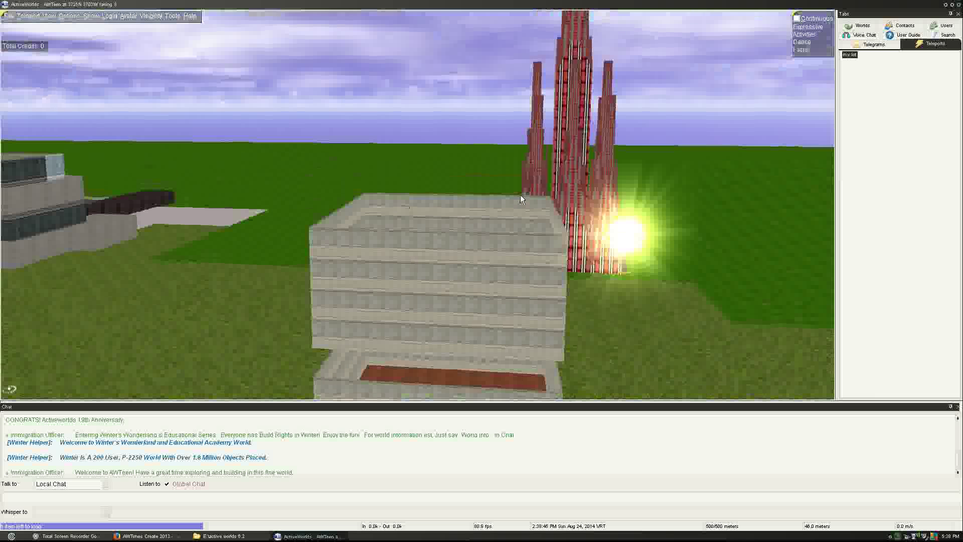
Duplicate the top corner wall panel of the upper block and move the copy away from the building to X 37003.82
{"action": "left_click", "coordinate": [334, 244]}
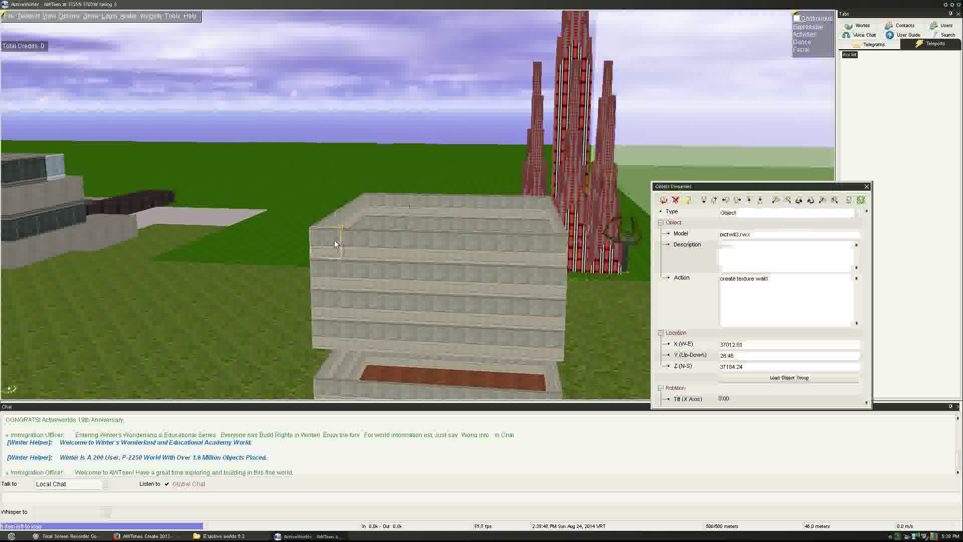
{"action": "key", "text": "Left"}
{"action": "key", "text": "Left"}
{"action": "key", "text": "Left"}
{"action": "key", "text": "Left"}
{"action": "key", "text": "Left"}
{"action": "key", "text": "Left"}
{"action": "key", "text": "Left"}
{"action": "key", "text": "Left"}
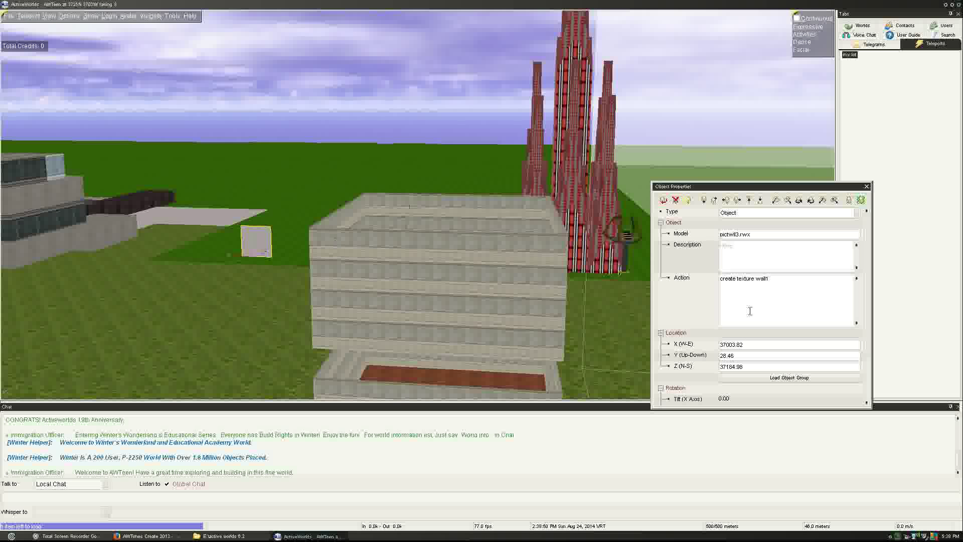
Clear the copied panel's action and try to change its model to 911.rwx
{"action": "left_click_drag", "start_coordinate": [754, 234], "coordinate": [669, 232]}
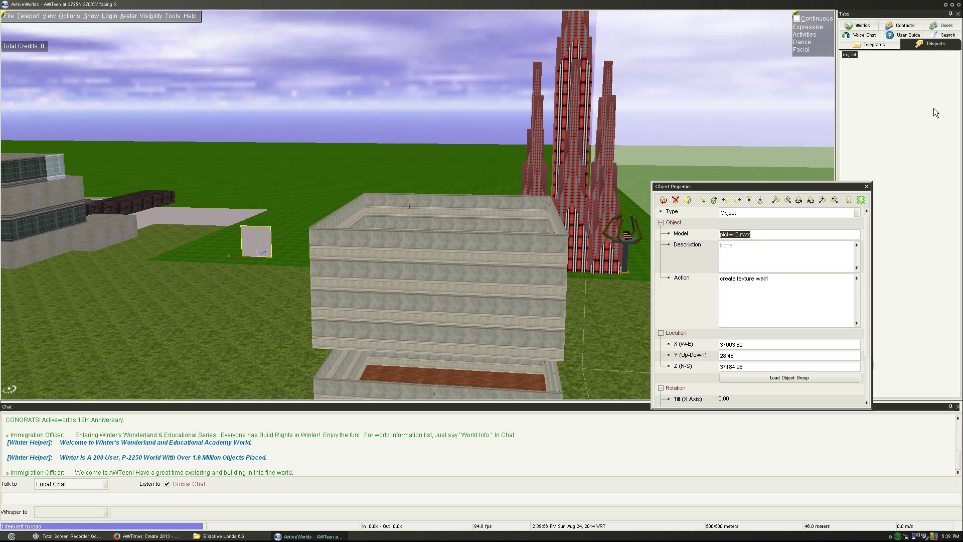
{"action": "left_click", "coordinate": [756, 236]}
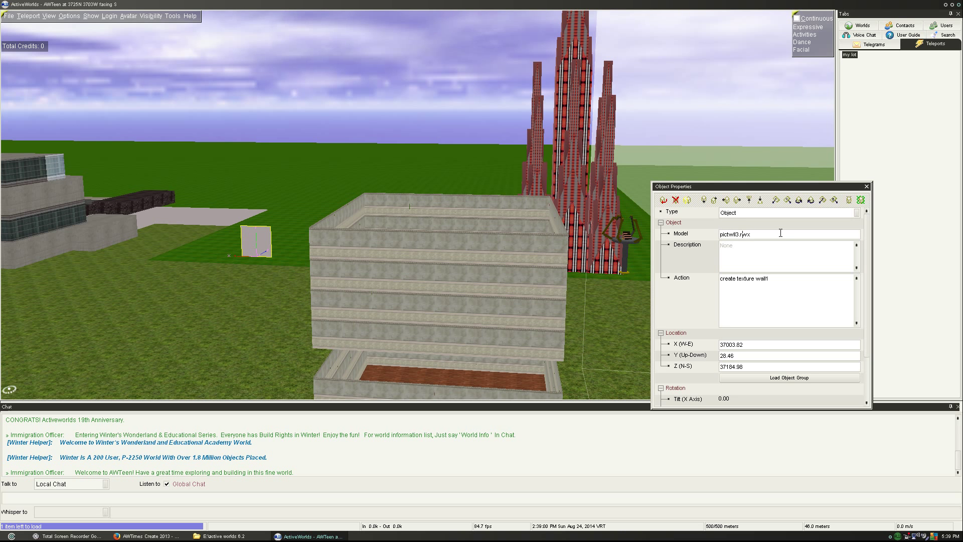
{"action": "left_click", "coordinate": [696, 286]}
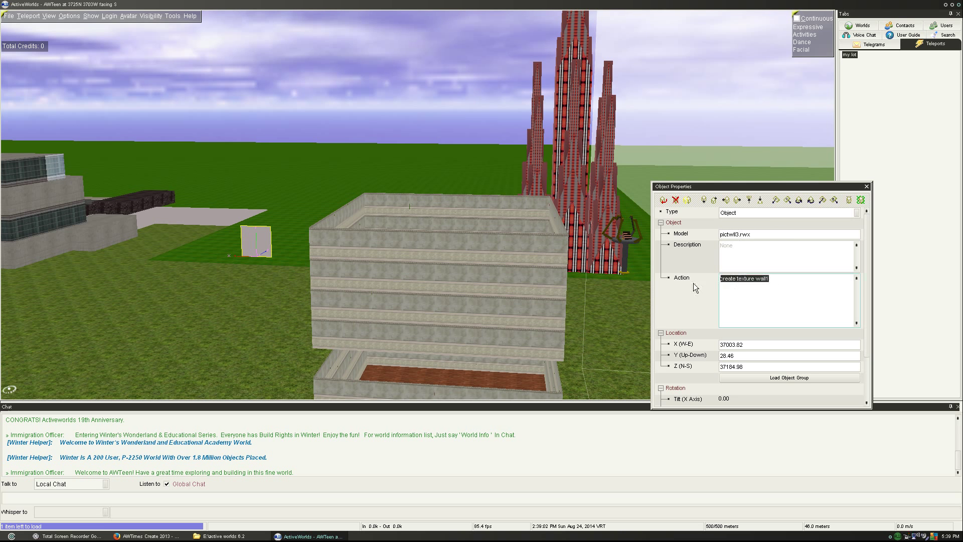
{"action": "key", "text": "Delete"}
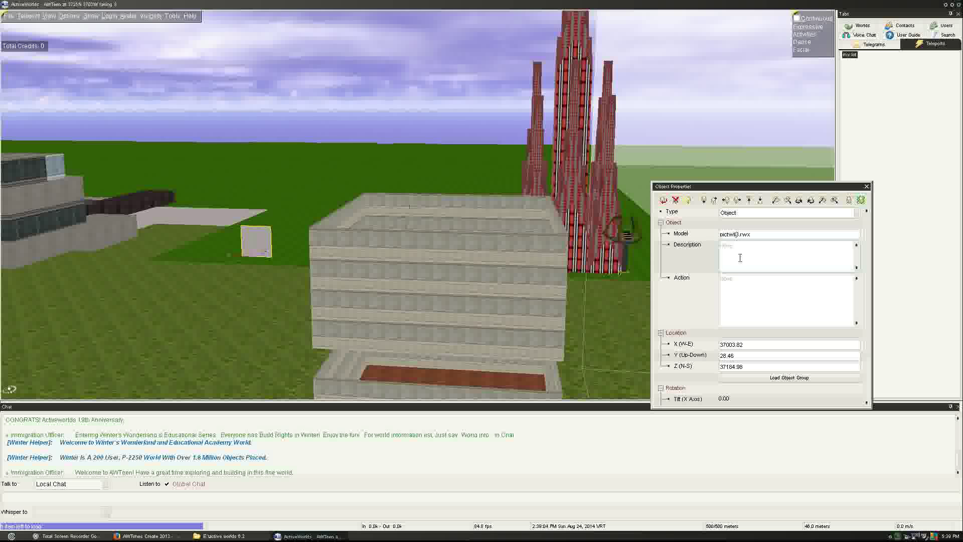
{"action": "key", "text": "BackSpace"}
{"action": "key", "text": "BackSpace"}
{"action": "key", "text": "BackSpace"}
{"action": "key", "text": "BackSpace"}
{"action": "key", "text": "BackSpace"}
{"action": "key", "text": "BackSpace"}
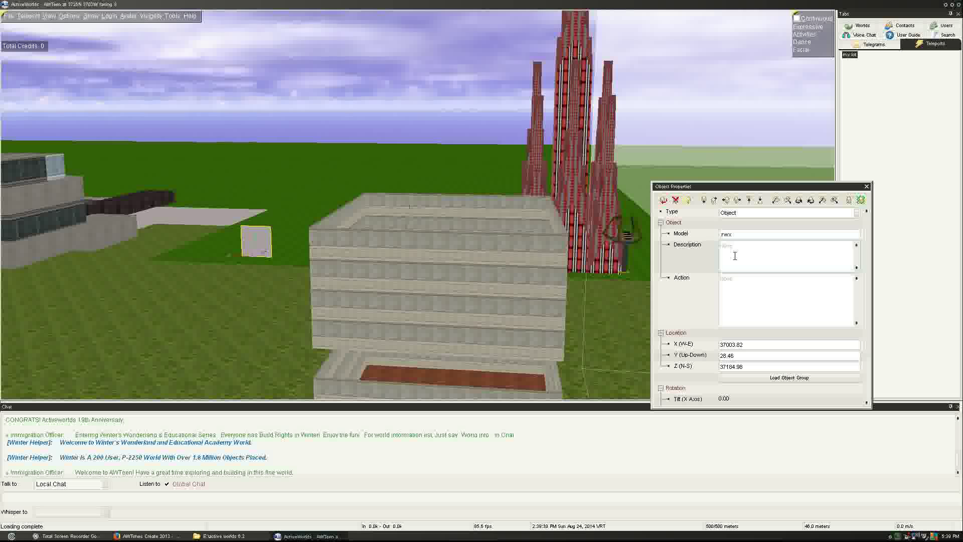
{"action": "type", "text": "shell"}
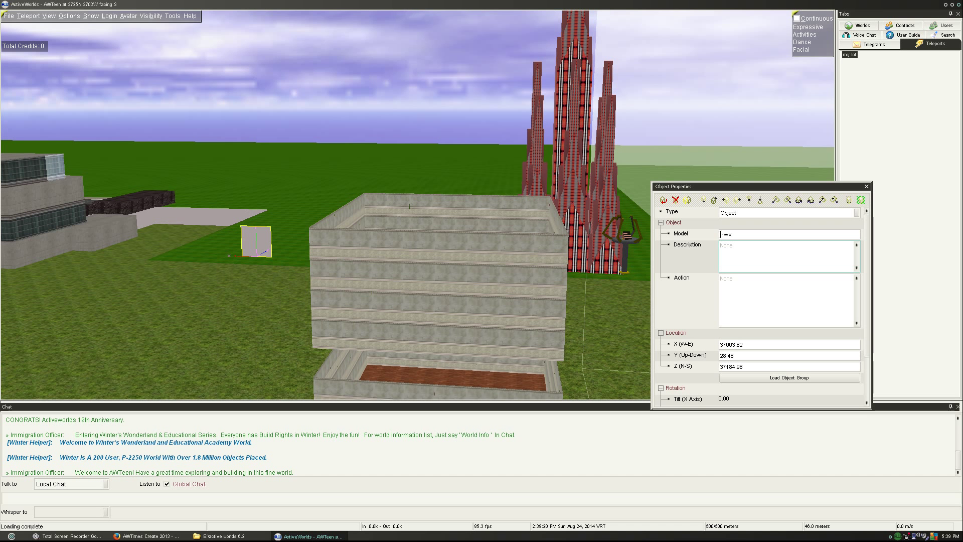
{"action": "type", "text": "911"}
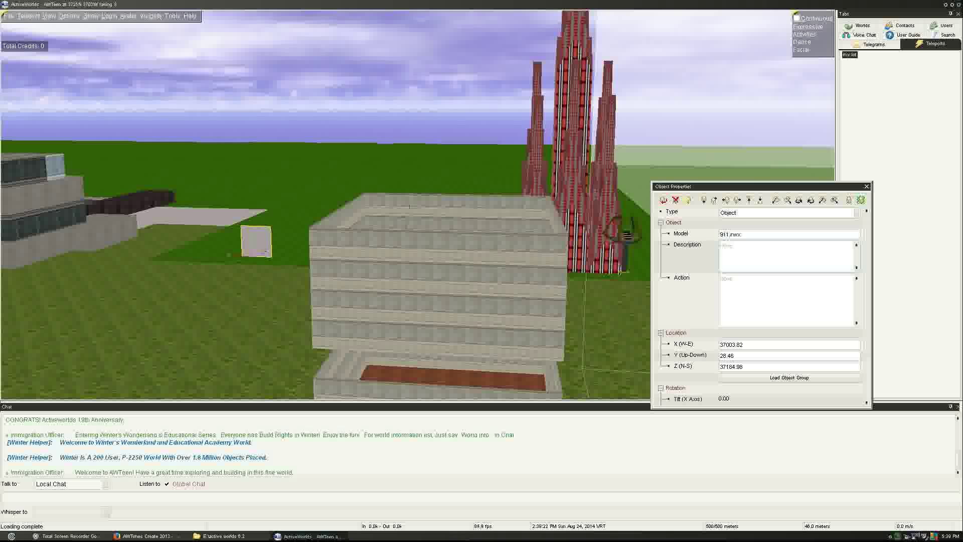
{"action": "key", "text": "Return"}
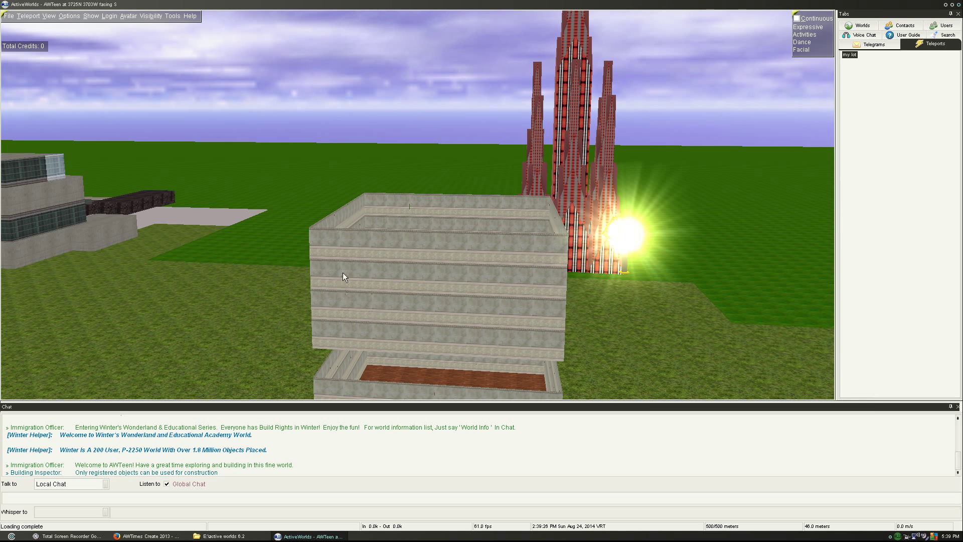
Place another copy of the corner wall panel beside the building and change its model to tree01.rwx
{"action": "left_click", "coordinate": [327, 253]}
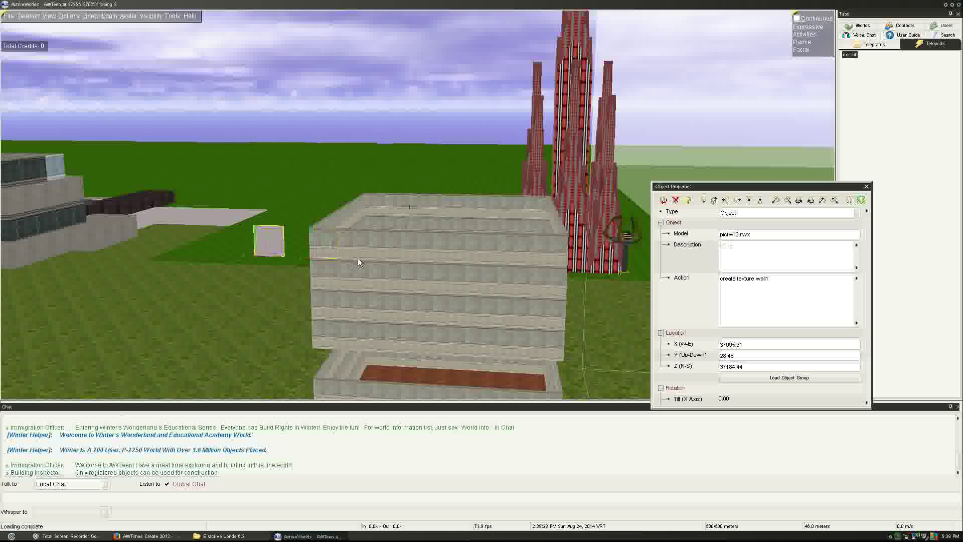
{"action": "key", "text": "Left"}
{"action": "key", "text": "Down"}
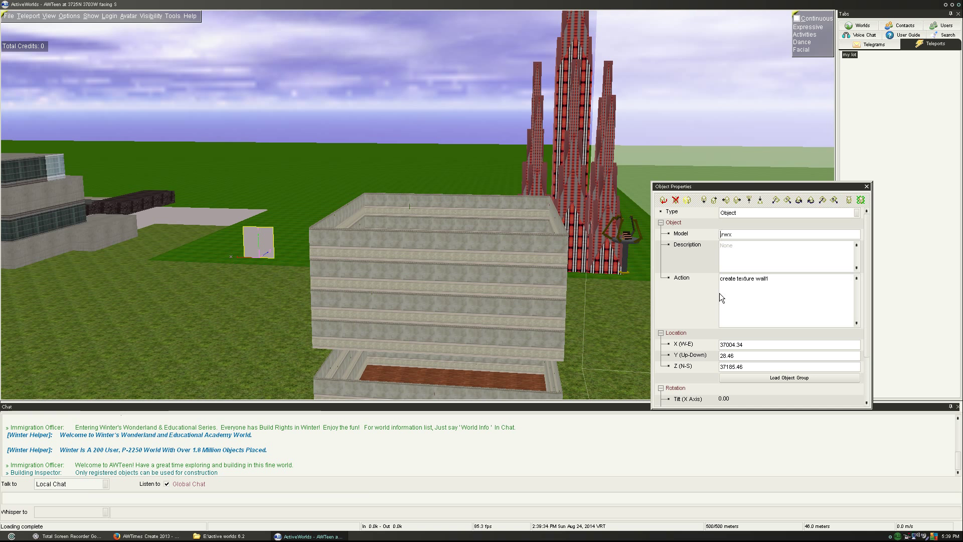
{"action": "type", "text": "tr"}
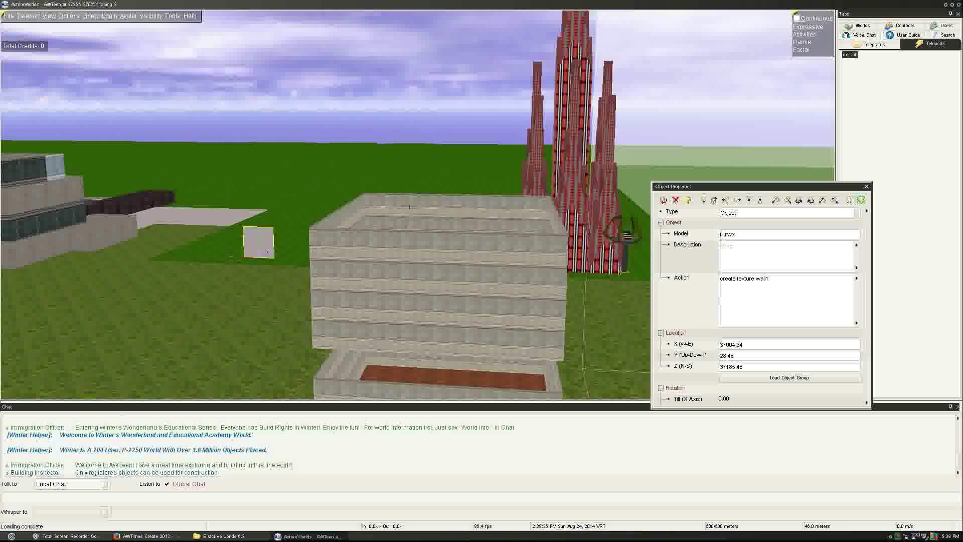
{"action": "type", "text": "ee01"}
{"action": "key", "text": "Escape"}
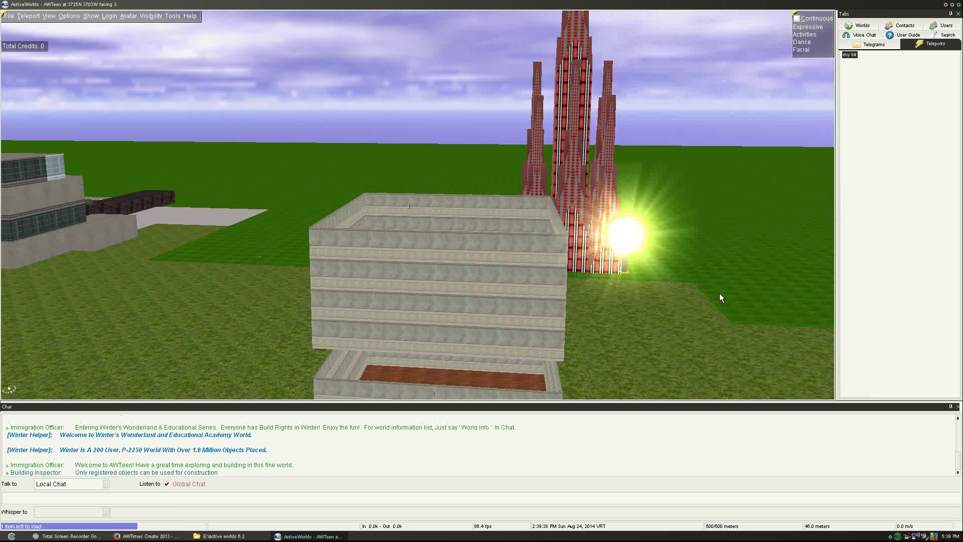
Remove the wall1 texture action from the tree01.rwx object beside the building
{"action": "key", "text": "Left"}
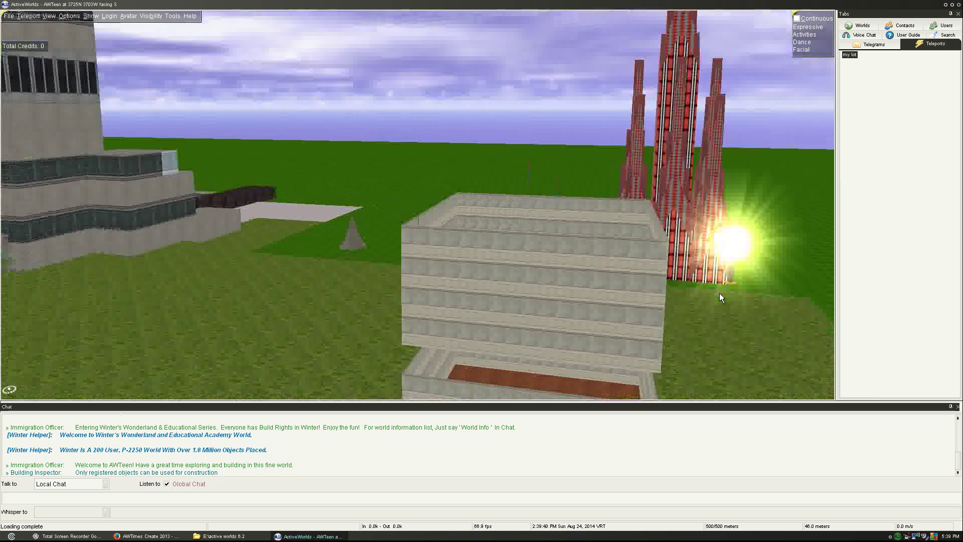
{"action": "key", "text": "Right"}
{"action": "key", "text": "ctrl+Up"}
{"action": "left_click", "coordinate": [378, 281]}
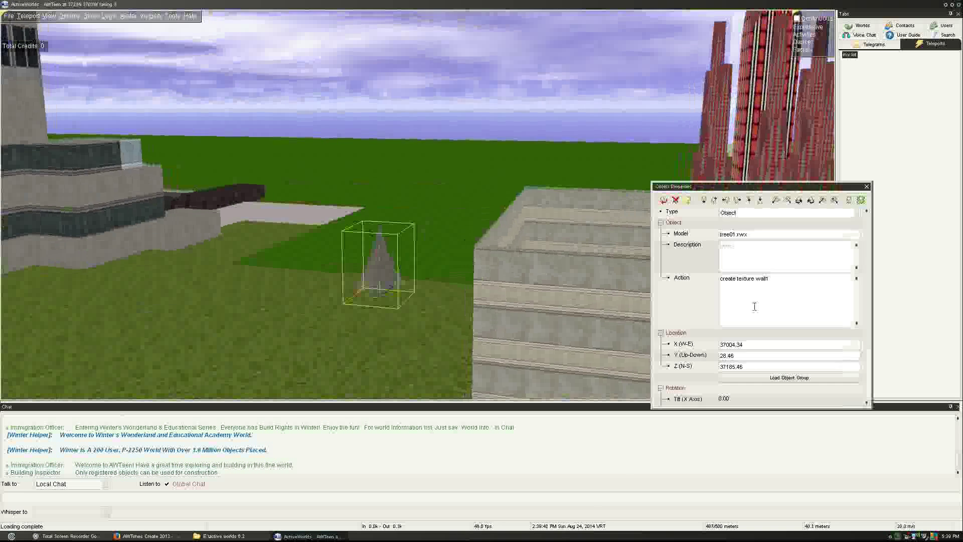
{"action": "key", "text": "Escape"}
Delete the green tree floating beside the building
{"action": "key", "text": "ctrl+Up"}
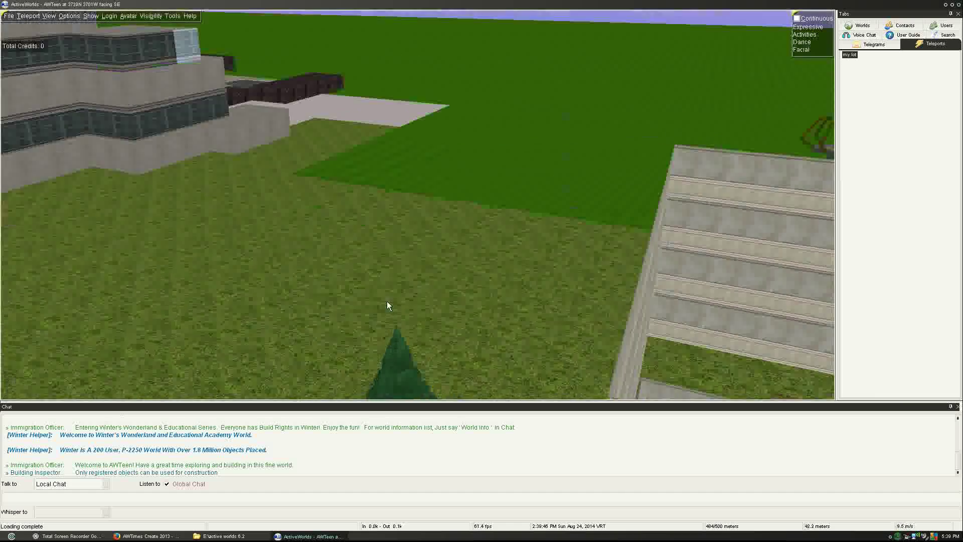
{"action": "key", "text": "Page_Down"}
{"action": "left_click", "coordinate": [436, 182]}
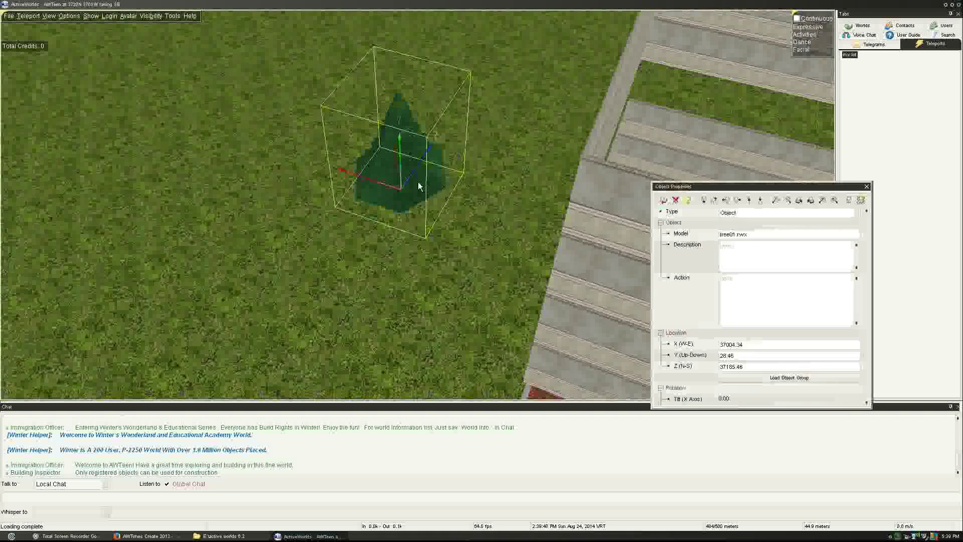
{"action": "key", "text": "Delete"}
{"action": "key", "text": "Page_Up"}
{"action": "key", "text": "Page_Up"}
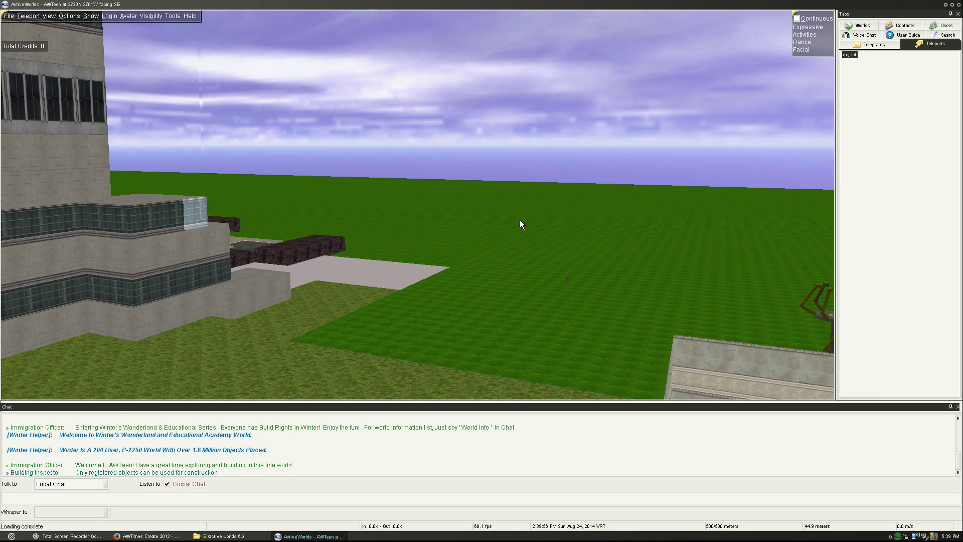
Open the User Guide, examine the topics under Building, and collapse that section
{"action": "key", "text": "F1"}
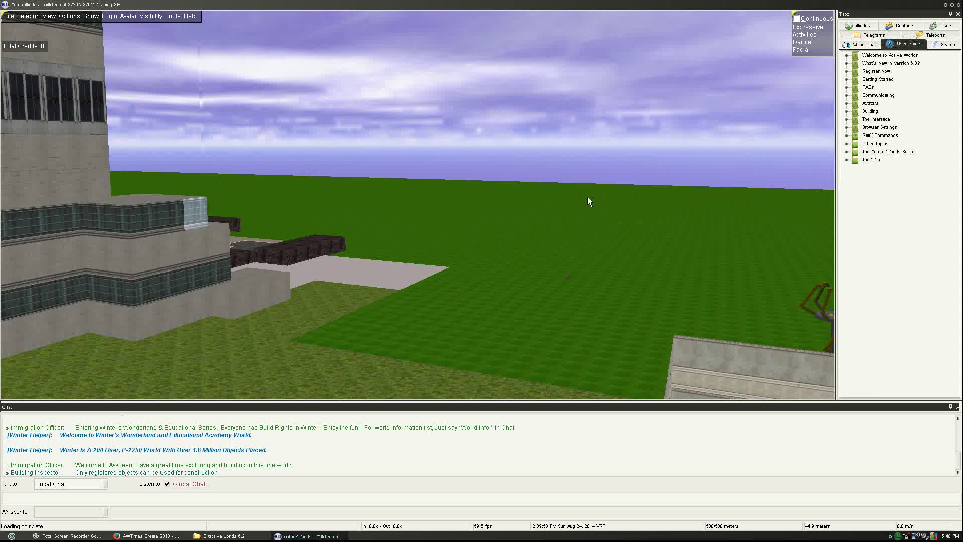
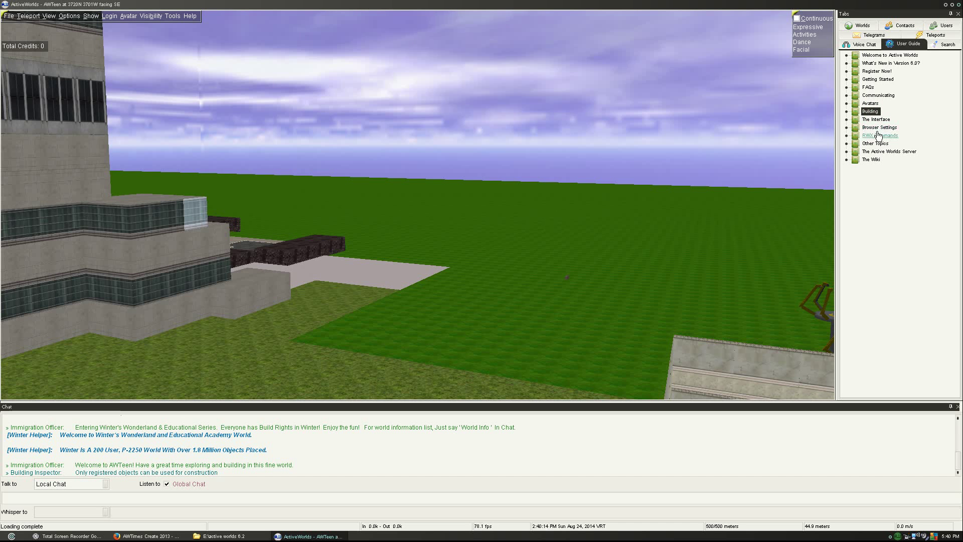
{"action": "left_click", "coordinate": [847, 112]}
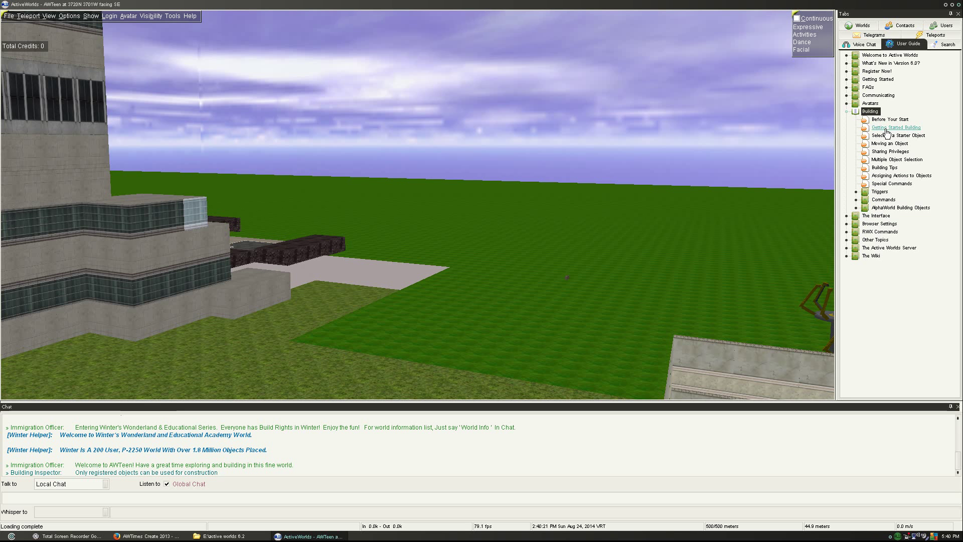
{"action": "left_click", "coordinate": [847, 112]}
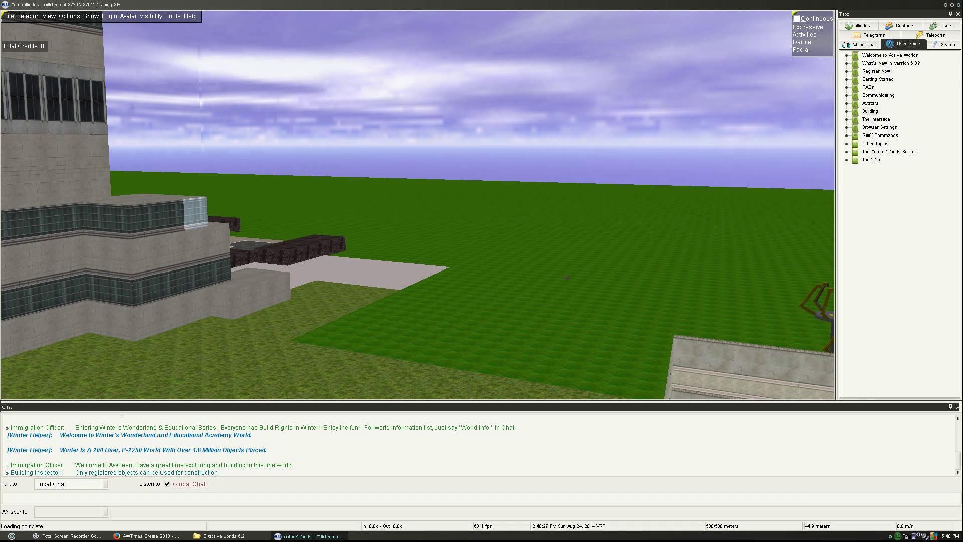
Teleport to the default entry area of the AWTeen world
{"action": "left_click", "coordinate": [859, 25]}
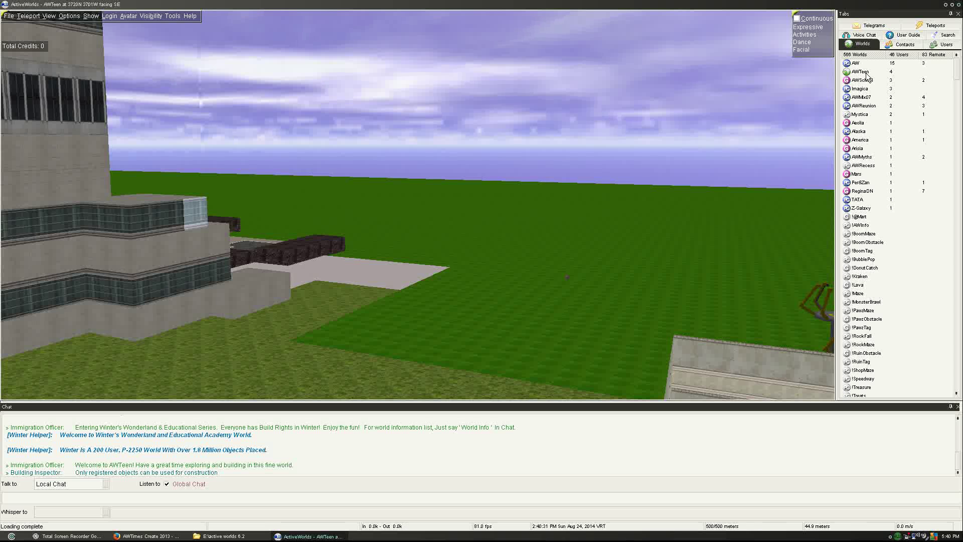
{"action": "double_click", "coordinate": [861, 72]}
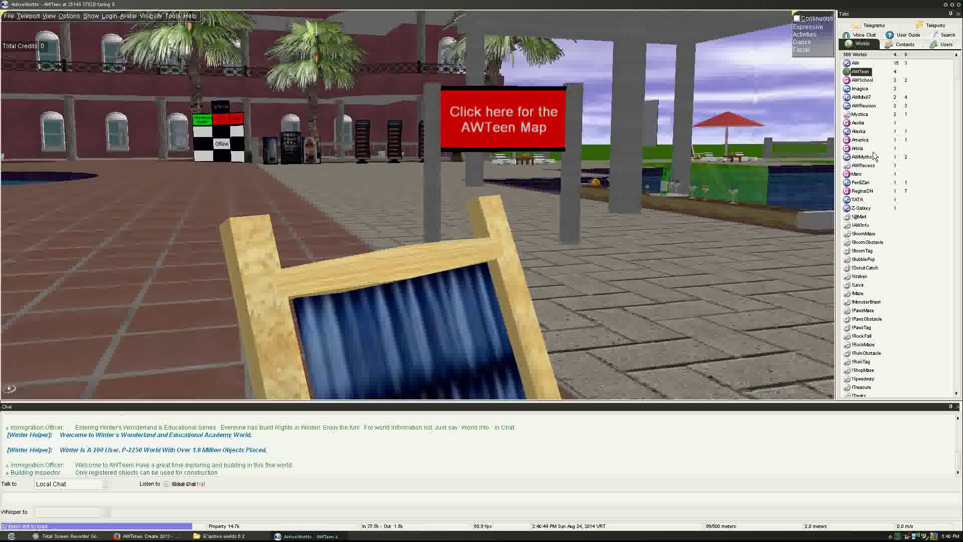
Follow the AWTeen Map sign at the entry area and move over the ground map beside the stone walkway
{"action": "left_click", "coordinate": [500, 126]}
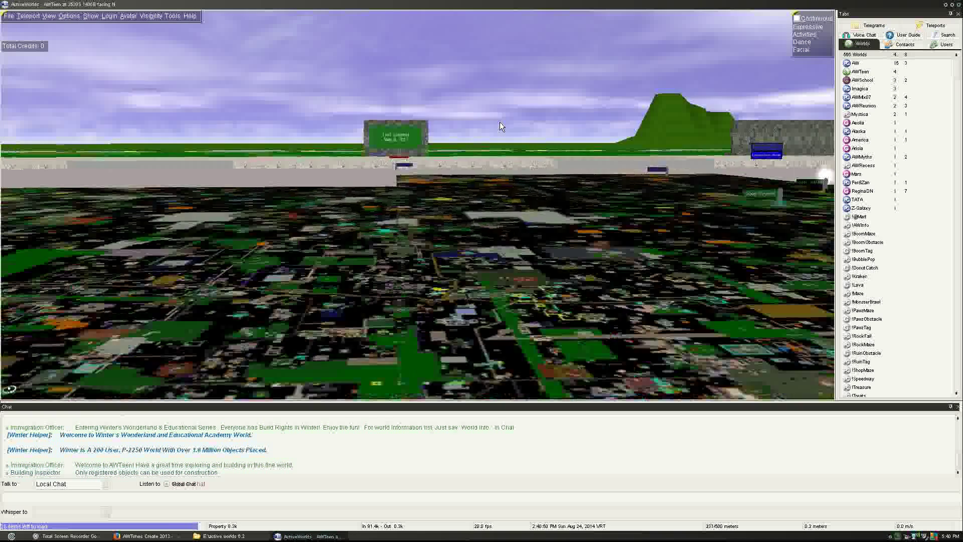
{"action": "key", "text": "Up"}
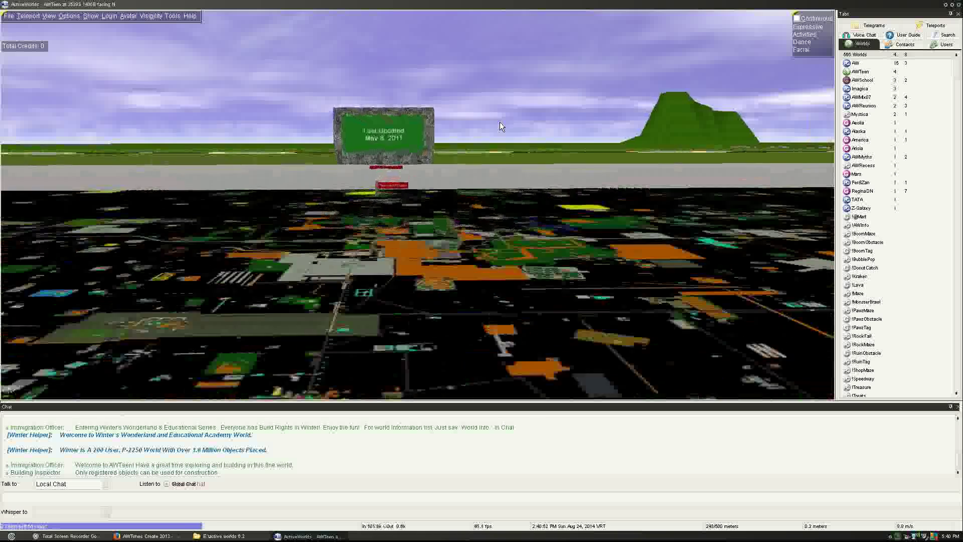
{"action": "key", "text": "Right"}
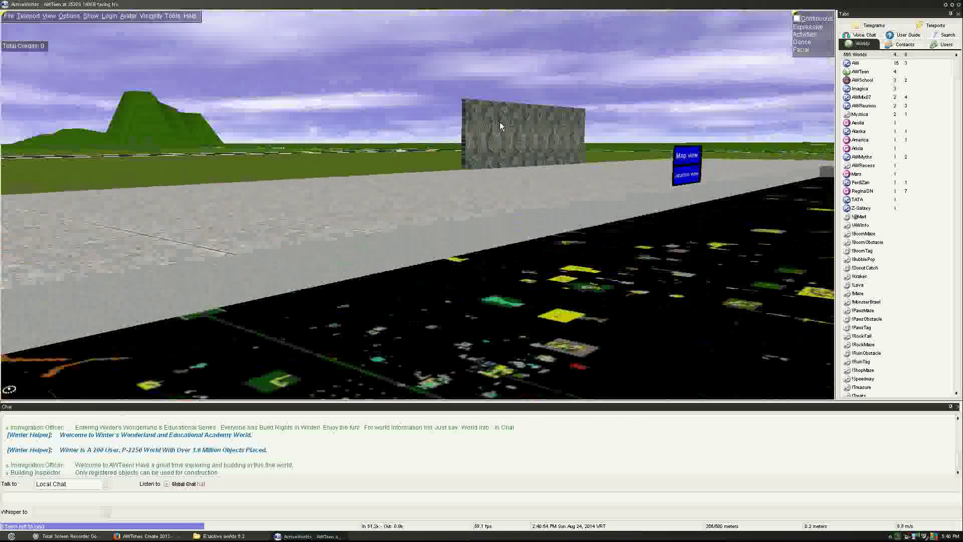
{"action": "key", "text": "Right"}
{"action": "key", "text": "Page_Down"}
{"action": "key", "text": "Left"}
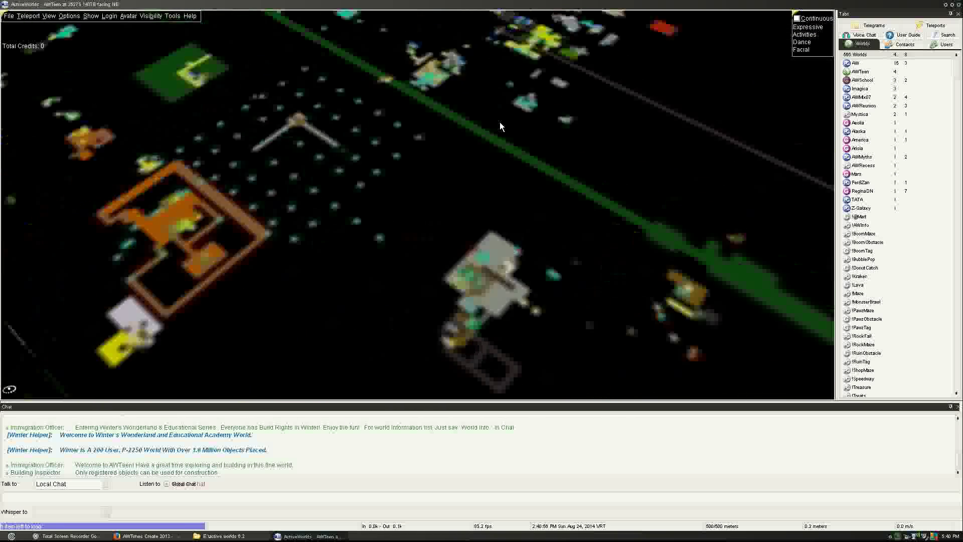
Examine the builds on the map's northern edge around the Map view and Location view sign from several heights
{"action": "key", "text": "KP_Add"}
{"action": "key", "text": "Page_Down"}
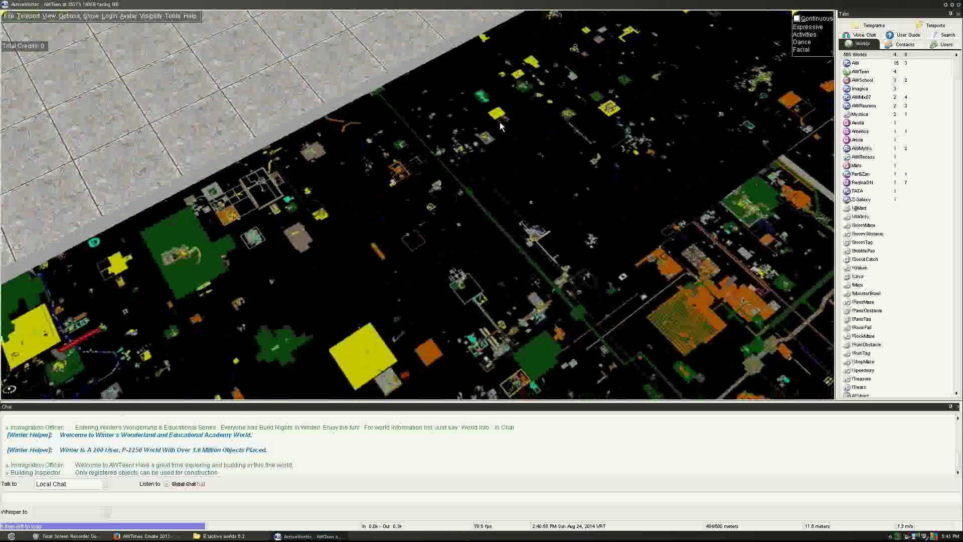
{"action": "key", "text": "KP_Subtract"}
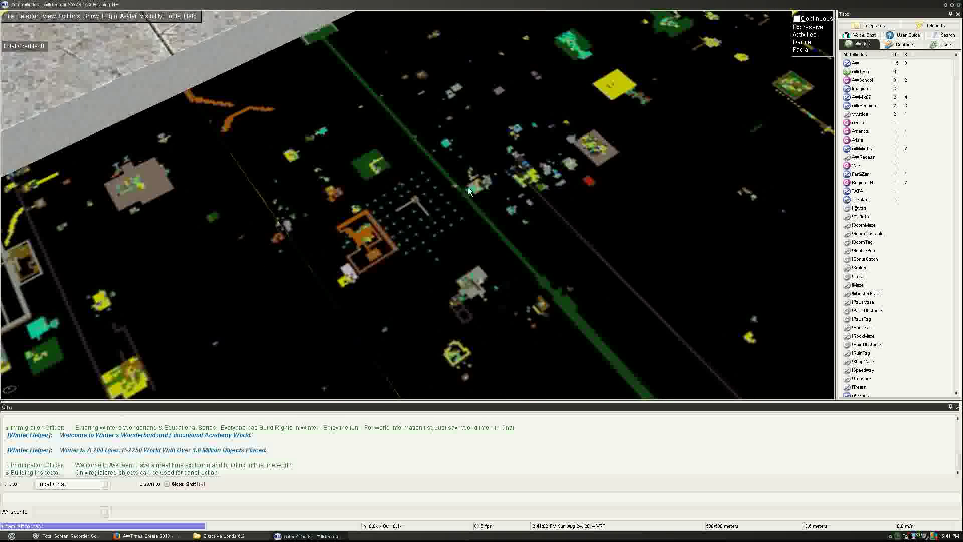
{"action": "key", "text": "Right"}
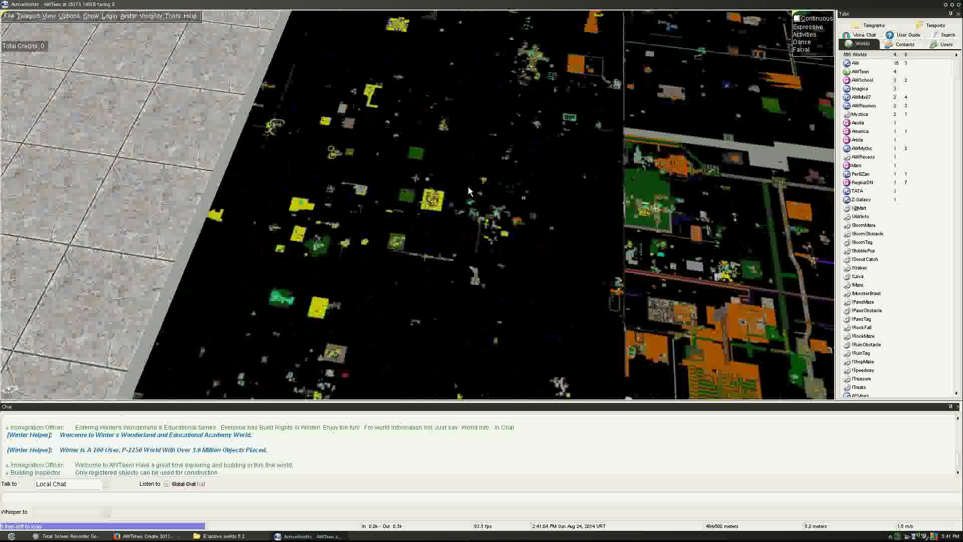
{"action": "key", "text": "Up"}
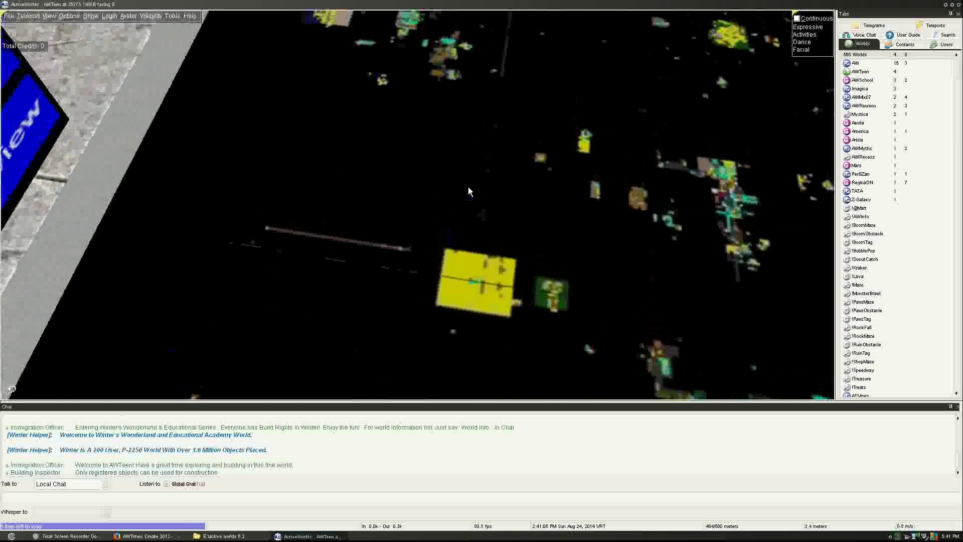
{"action": "key", "text": "KP_Add"}
{"action": "key", "text": "Down"}
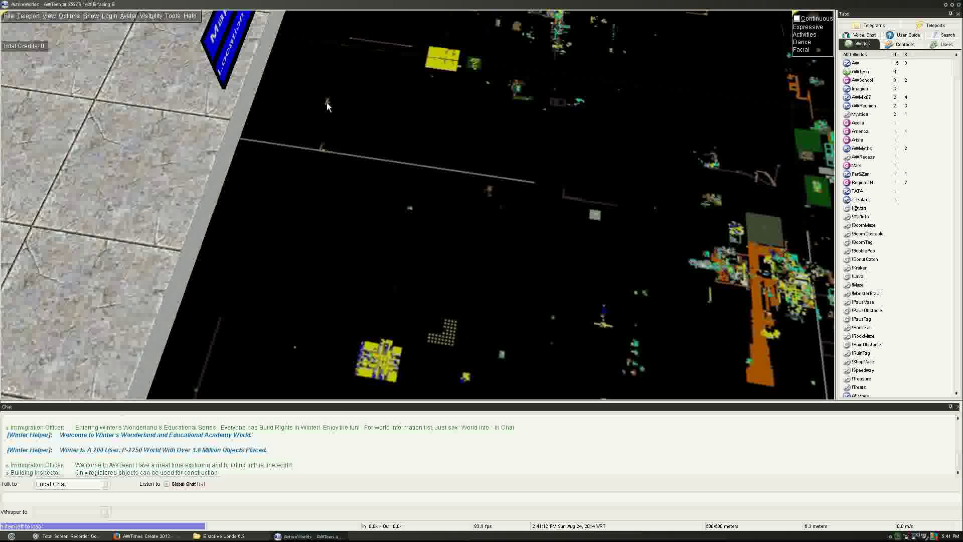
{"action": "key", "text": "Left"}
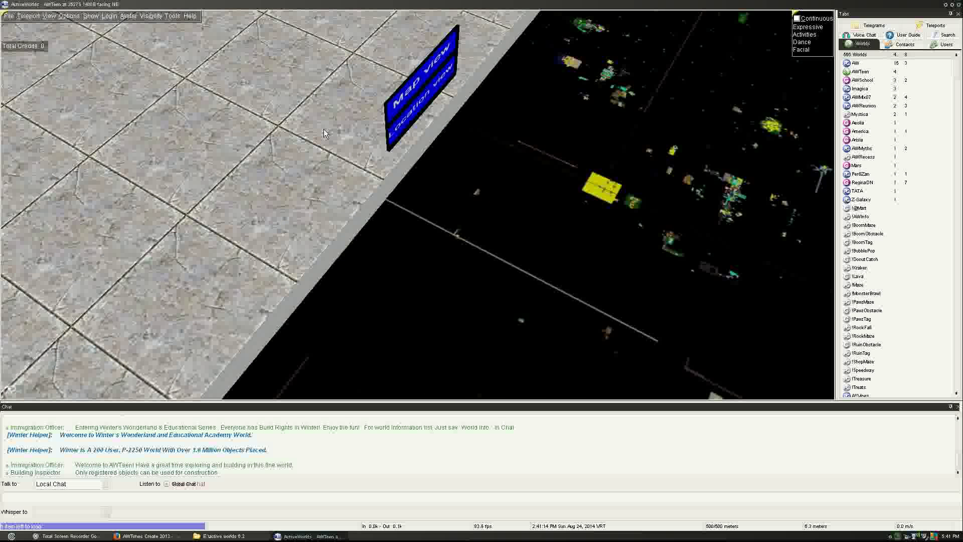
{"action": "key", "text": "Right"}
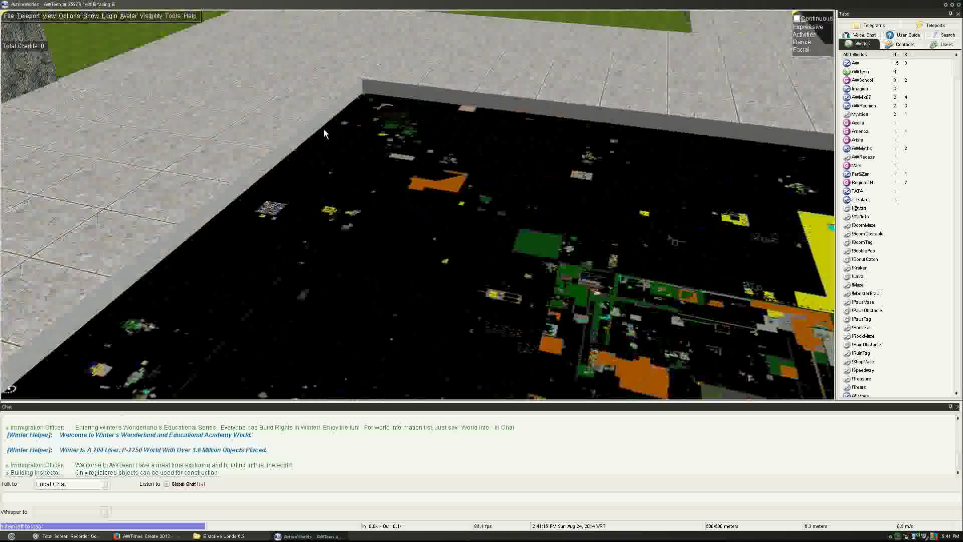
{"action": "key", "text": "Right"}
{"action": "key", "text": "Page_Up"}
{"action": "key", "text": "Right"}
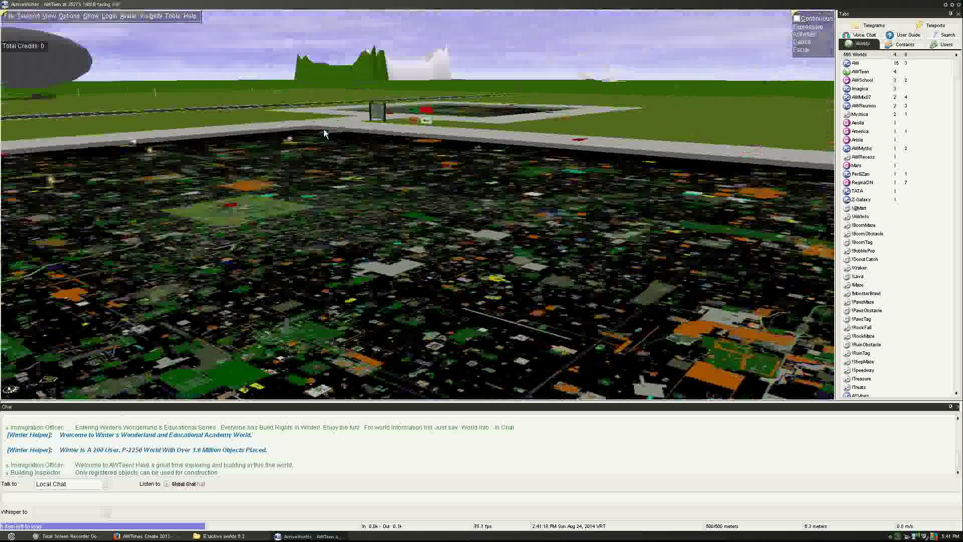
Examine the stretch of map between the Map view sign and the red N marker, from close up and higher up
{"action": "key", "text": "Page_Down"}
{"action": "key", "text": "Right"}
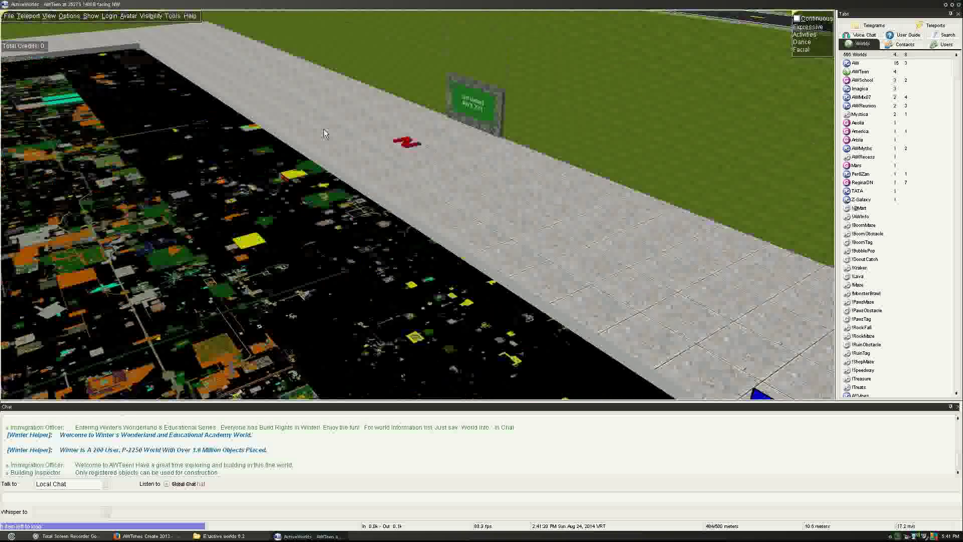
{"action": "key", "text": "Down"}
{"action": "key", "text": "Page_Up"}
{"action": "key", "text": "Page_Down"}
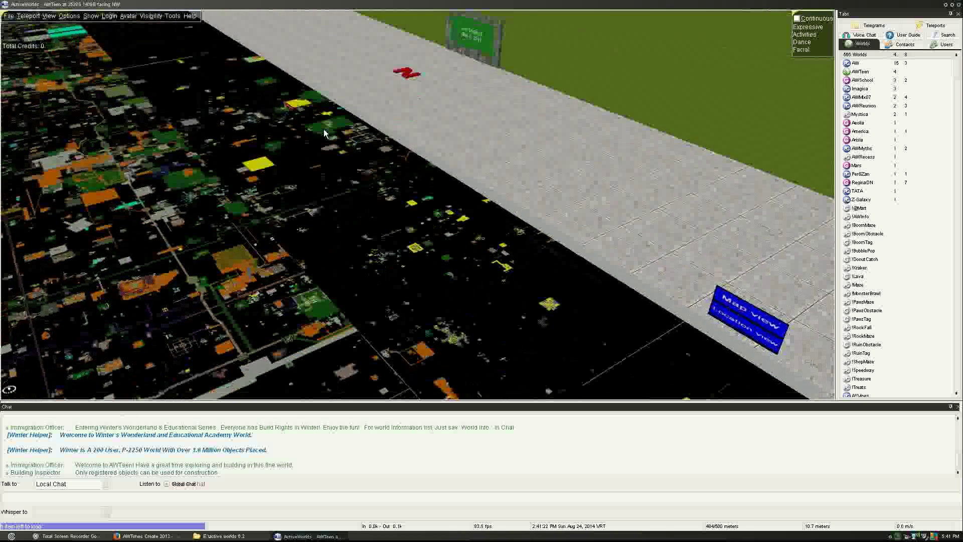
{"action": "key", "text": "Up"}
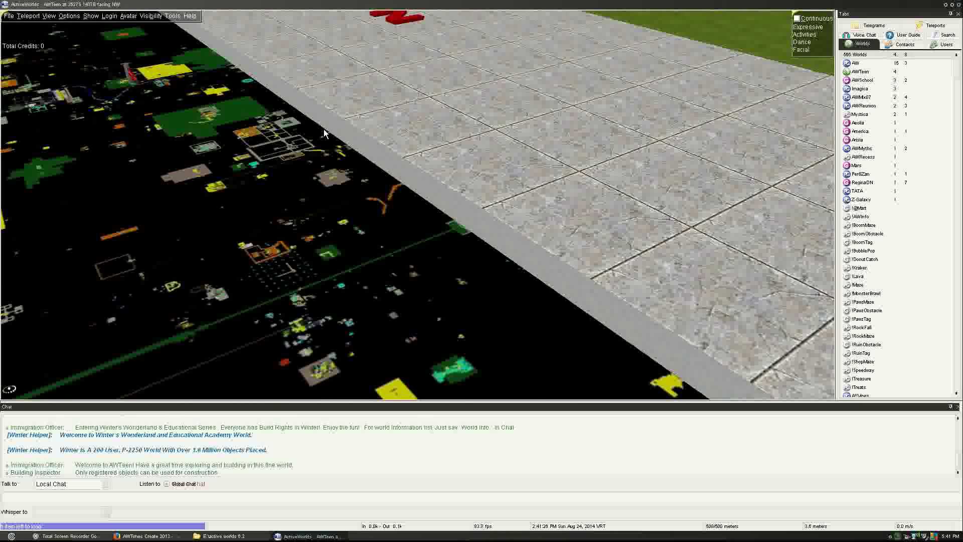
{"action": "key", "text": "plus"}
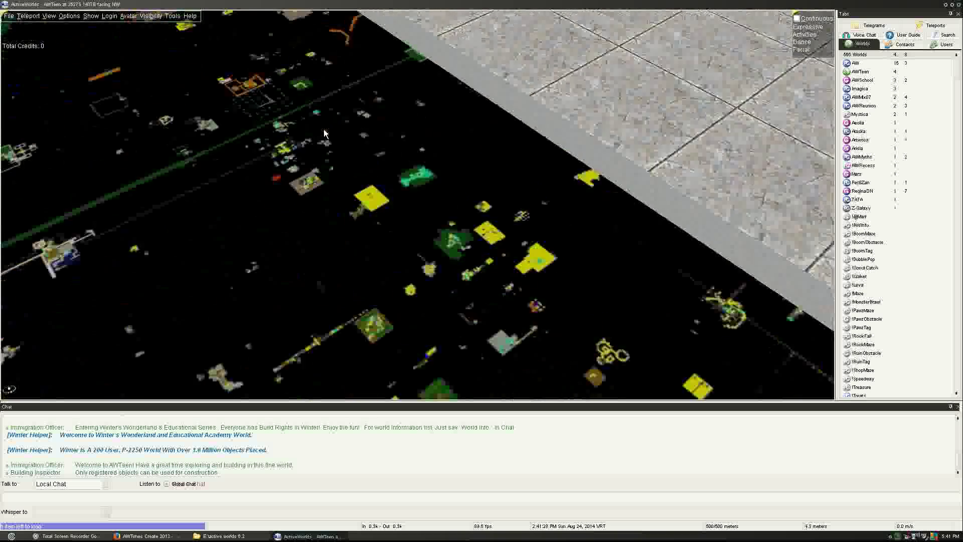
{"action": "key", "text": "plus"}
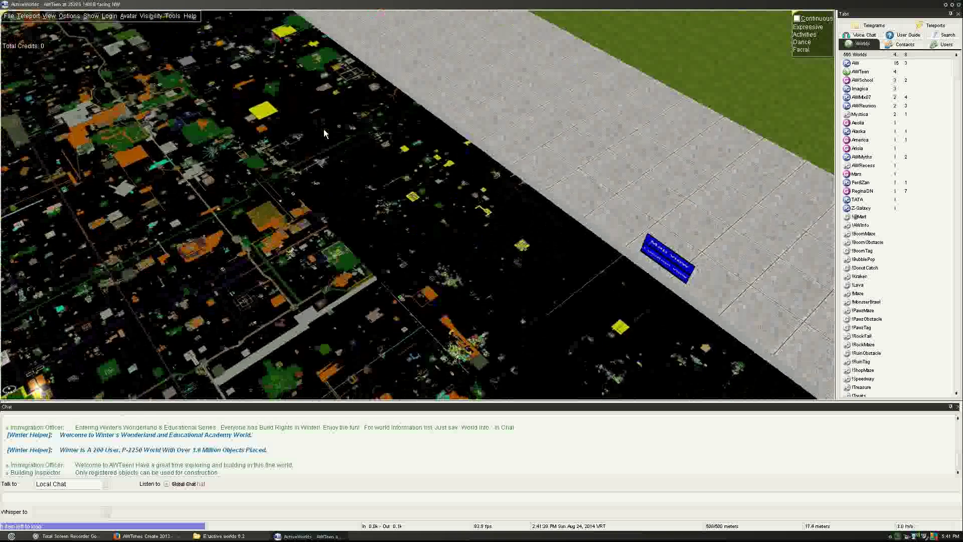
{"action": "key", "text": "Left"}
{"action": "key", "text": "Up"}
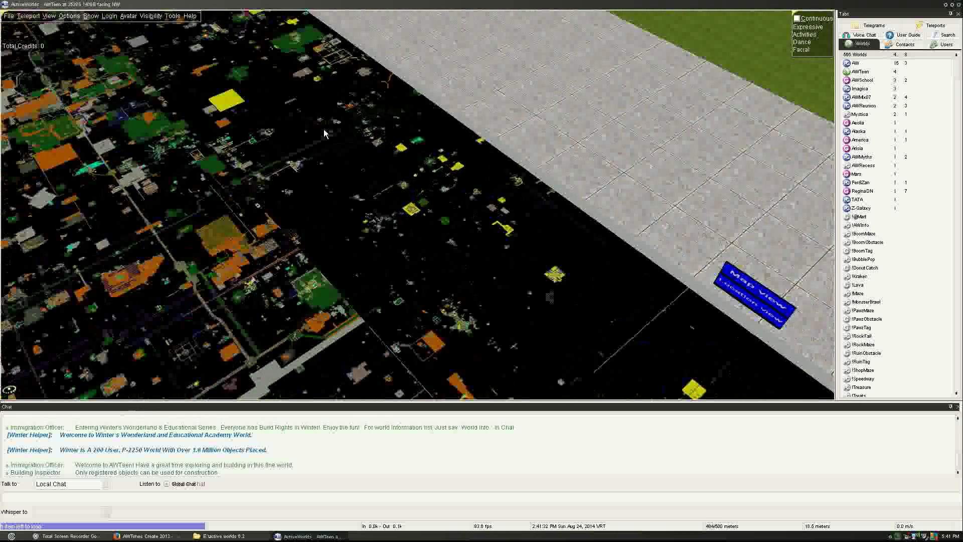
{"action": "key", "text": "Up"}
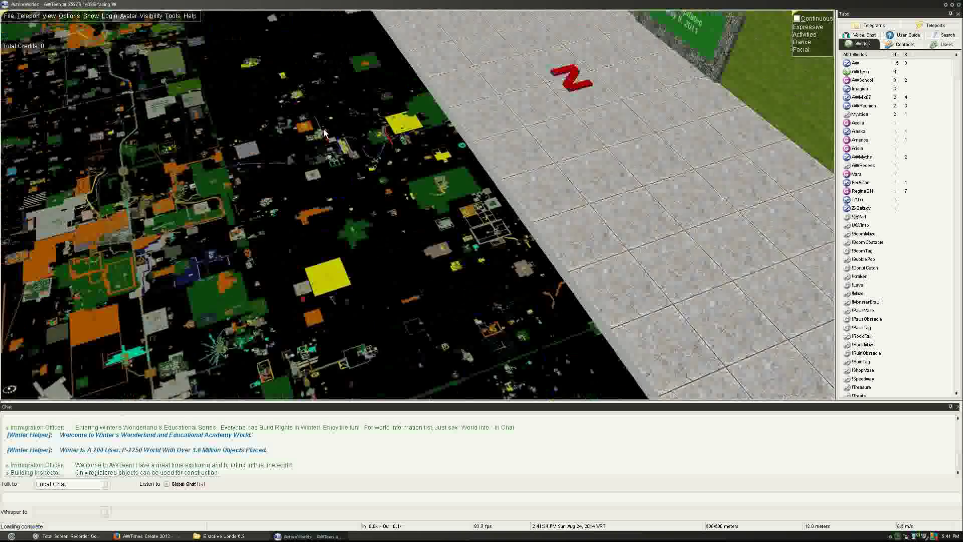
Follow the map's northern edge westward past the N marker and inspect the sparse builds up to the corner
{"action": "key", "text": "KP_Add"}
{"action": "key", "text": "Left"}
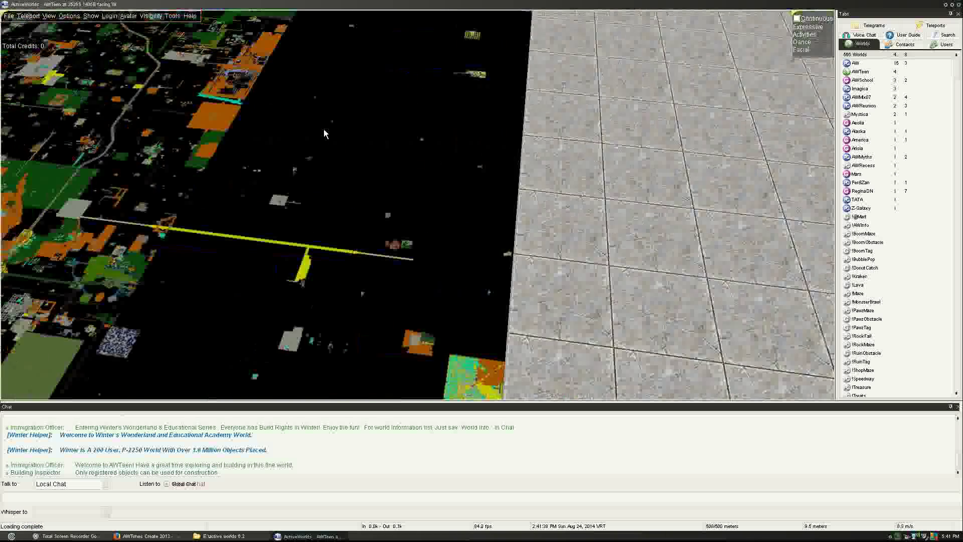
{"action": "key", "text": "Left"}
{"action": "key", "text": "Up"}
{"action": "key", "text": "Right"}
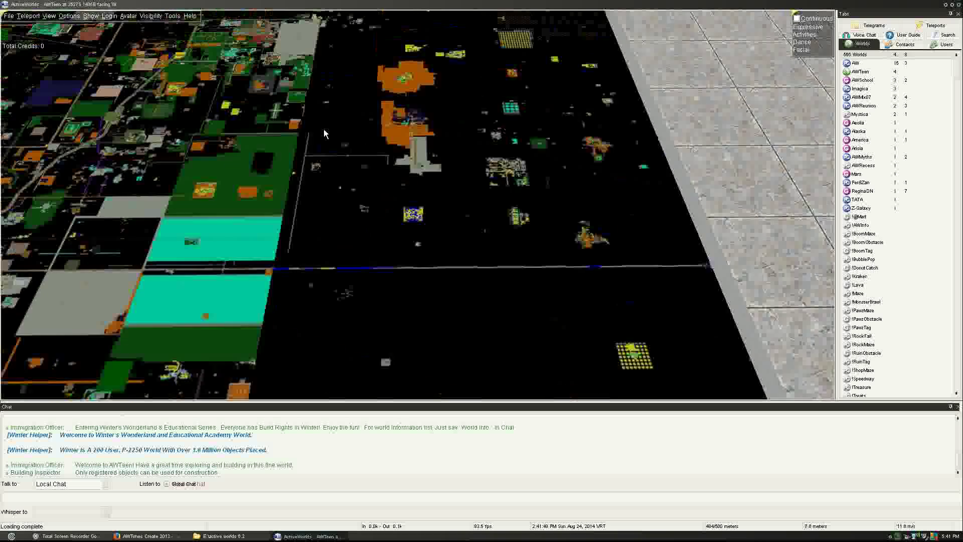
{"action": "key", "text": "Right"}
{"action": "key", "text": "Page_Down"}
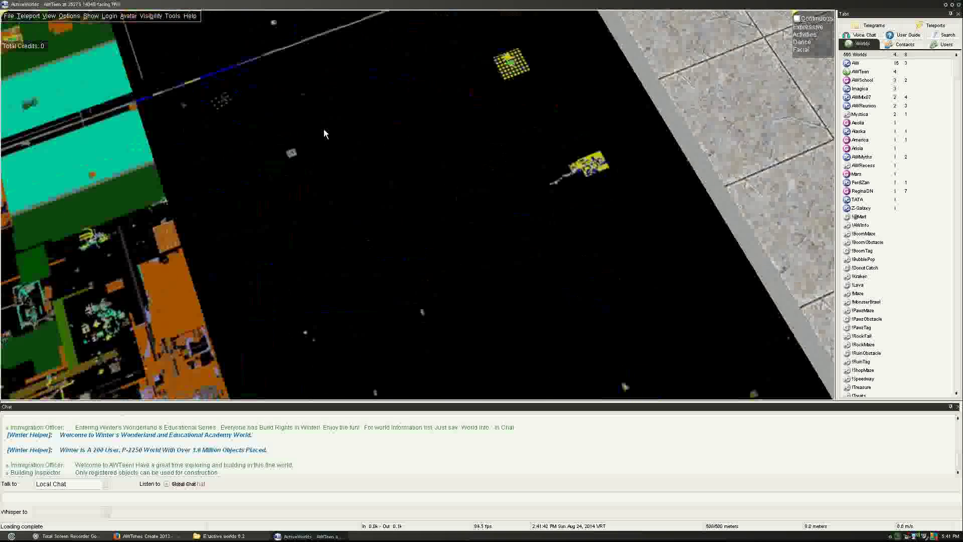
{"action": "key", "text": "KP_Add"}
{"action": "key", "text": "Left"}
{"action": "key", "text": "Page_Up"}
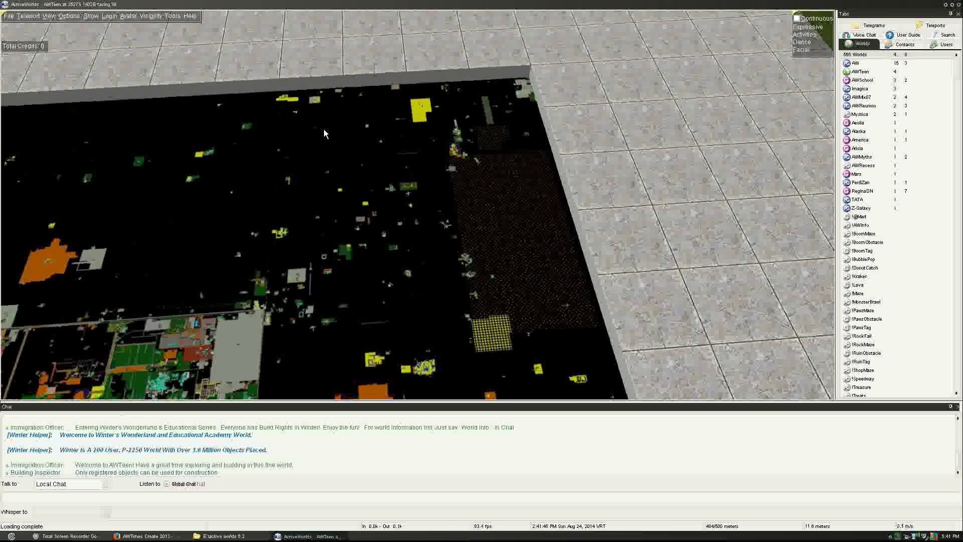
Survey the whole map from above, and trace its northern edge eastward past the N marker to the far corner
{"action": "key", "text": "Left"}
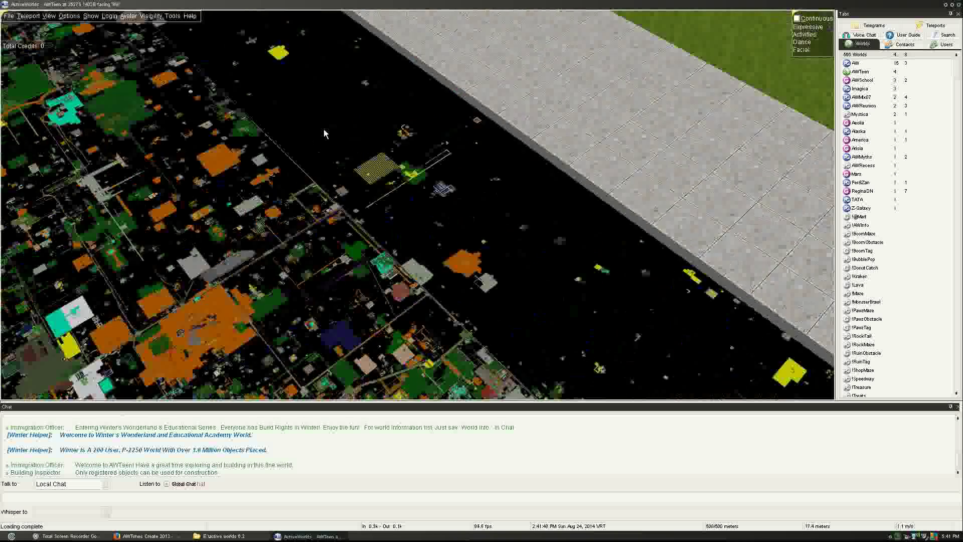
{"action": "key", "text": "Left"}
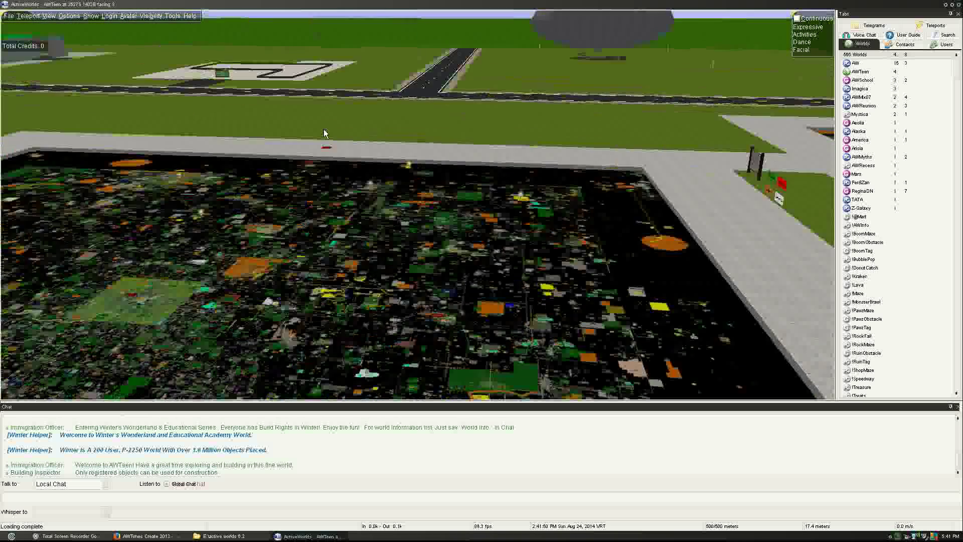
{"action": "key", "text": "Left"}
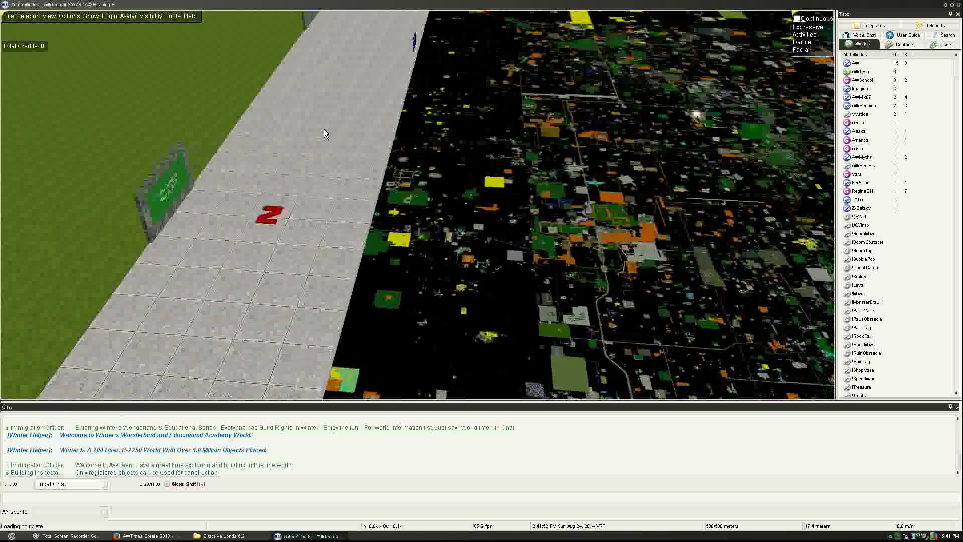
{"action": "key", "text": "Up"}
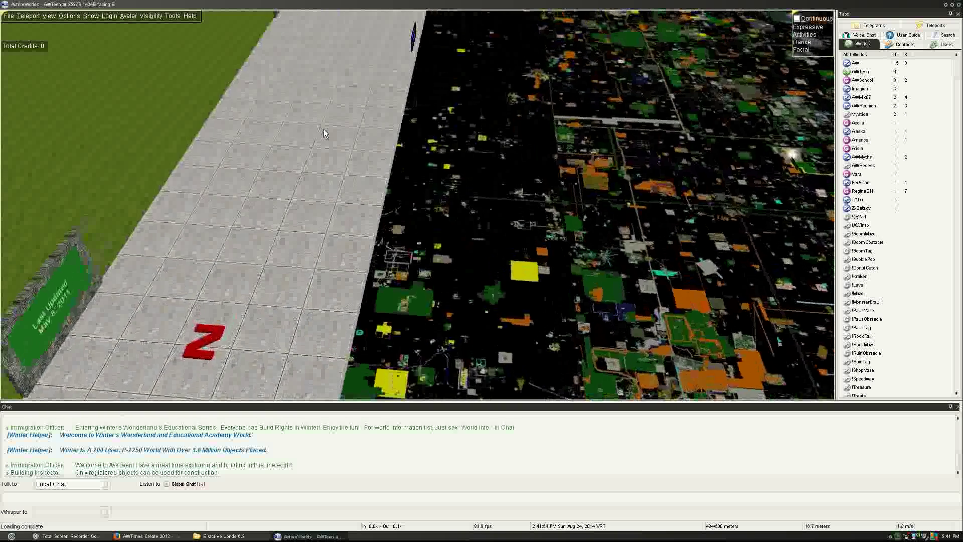
{"action": "key", "text": "KP_Add"}
{"action": "key", "text": "Right"}
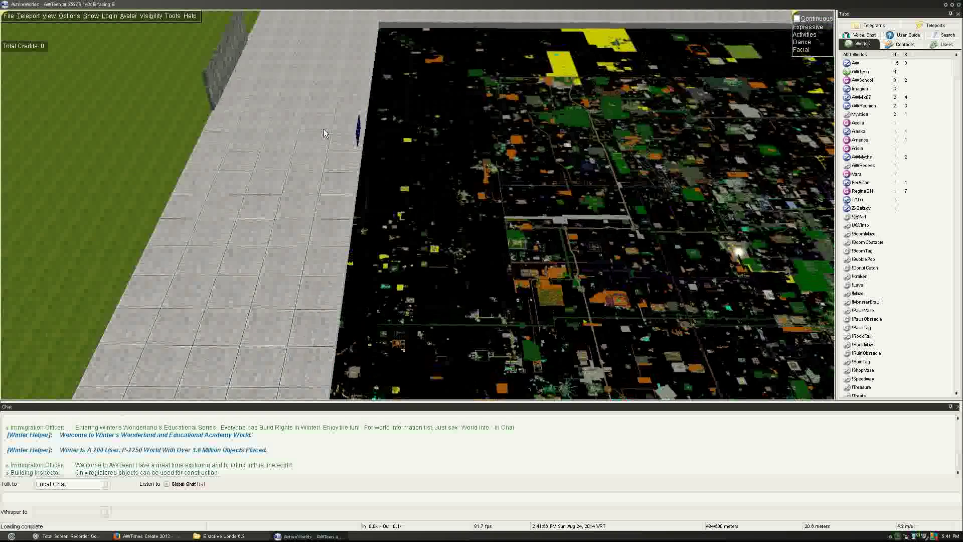
{"action": "key", "text": "Up"}
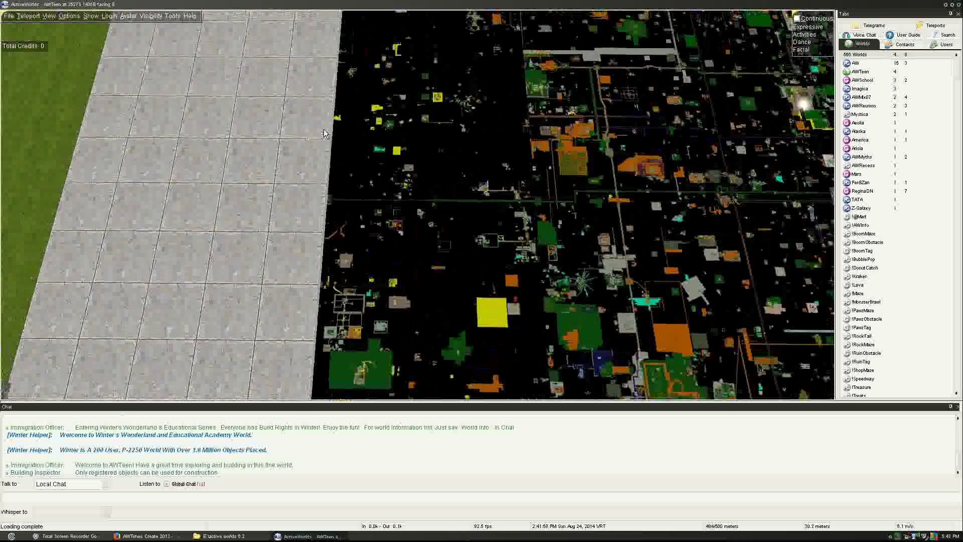
{"action": "key", "text": "Page_Down"}
{"action": "key", "text": "KP_Subtract"}
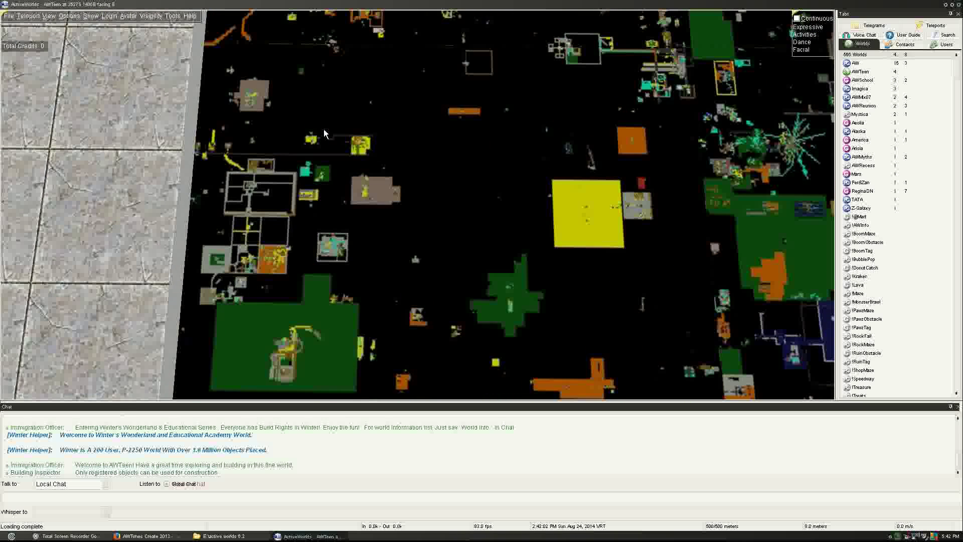
{"action": "key", "text": "Page_Up"}
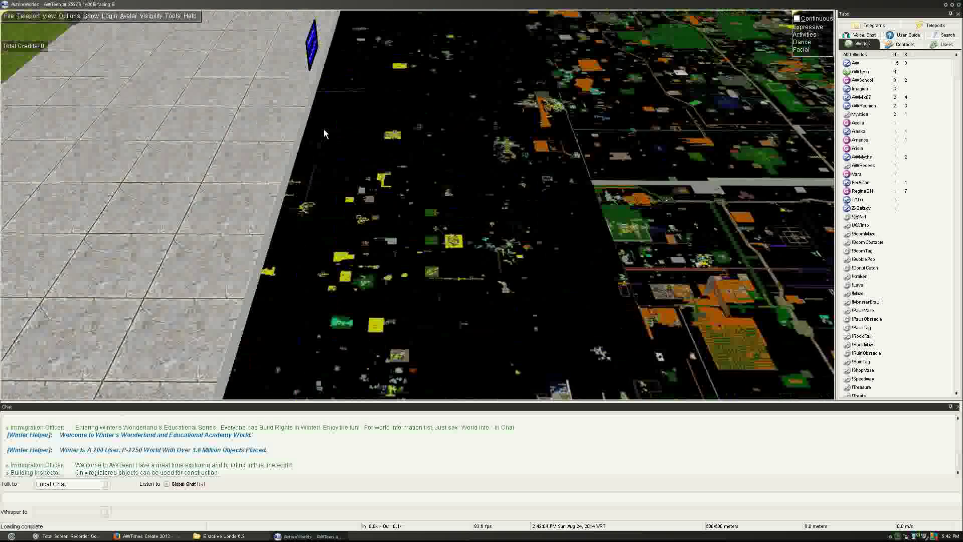
{"action": "key", "text": "Left"}
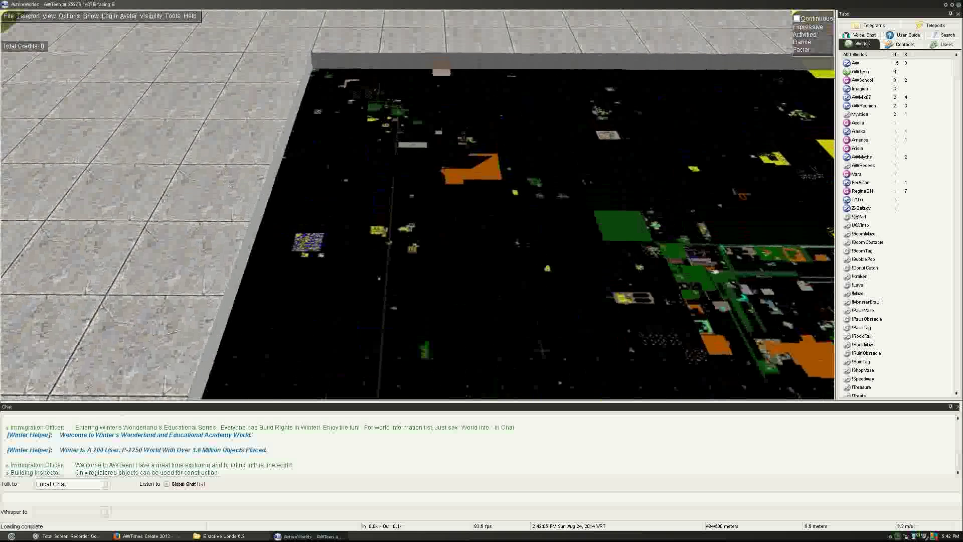
Check the coordinates of the saved teleport entry without teleporting, and look back across the map
{"action": "left_click", "coordinate": [937, 26]}
{"action": "right_click", "coordinate": [844, 57]}
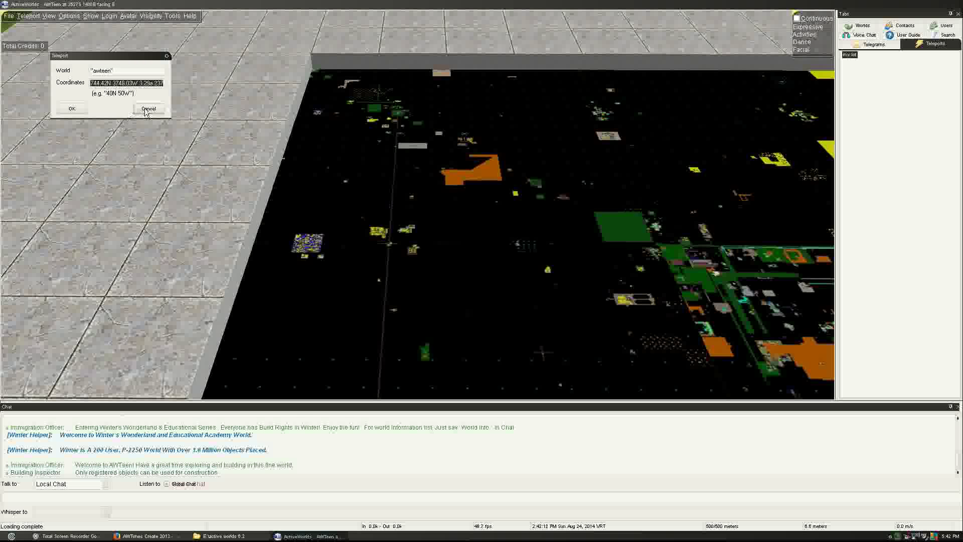
{"action": "key", "text": "Right"}
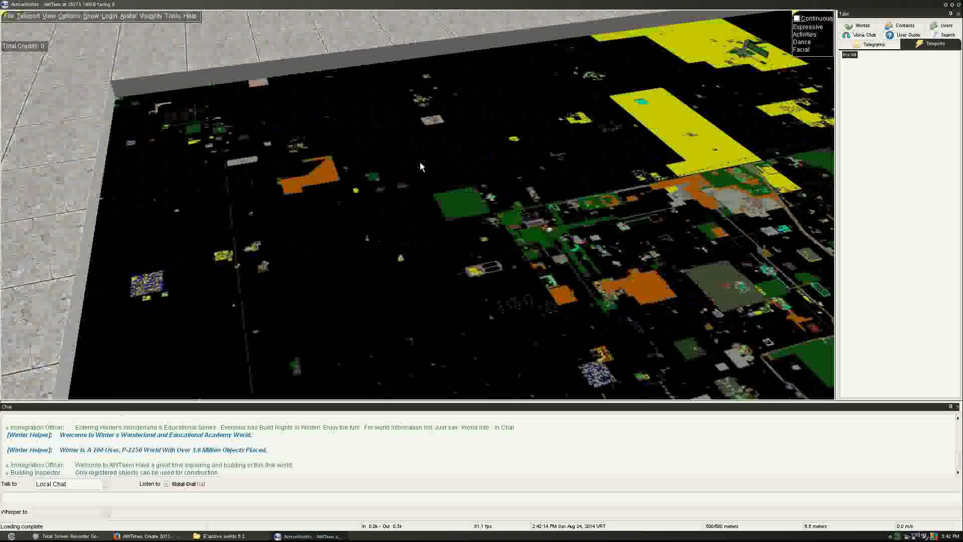
{"action": "key", "text": "Up"}
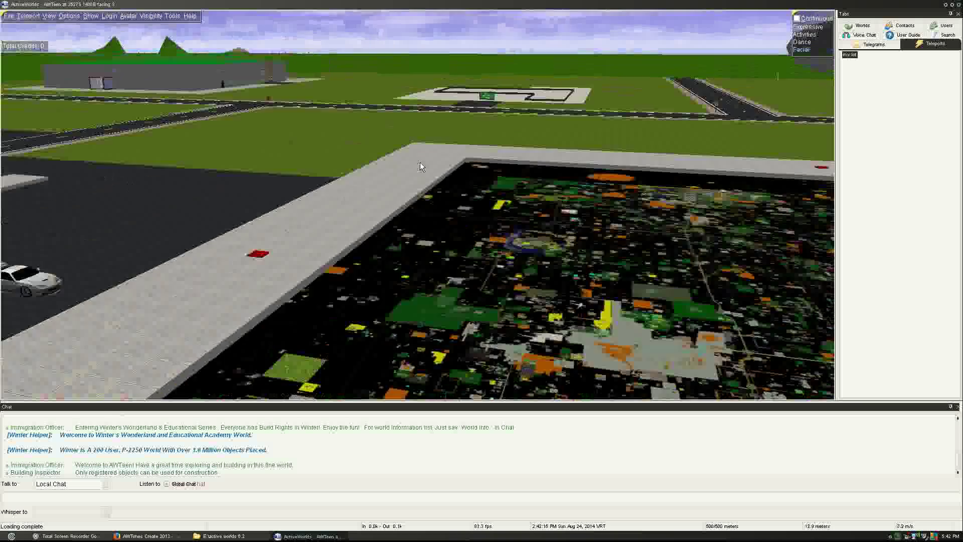
Cross the map to the red W marker, and inspect the builds along that edge down to the southwest corner
{"action": "key", "text": "Right"}
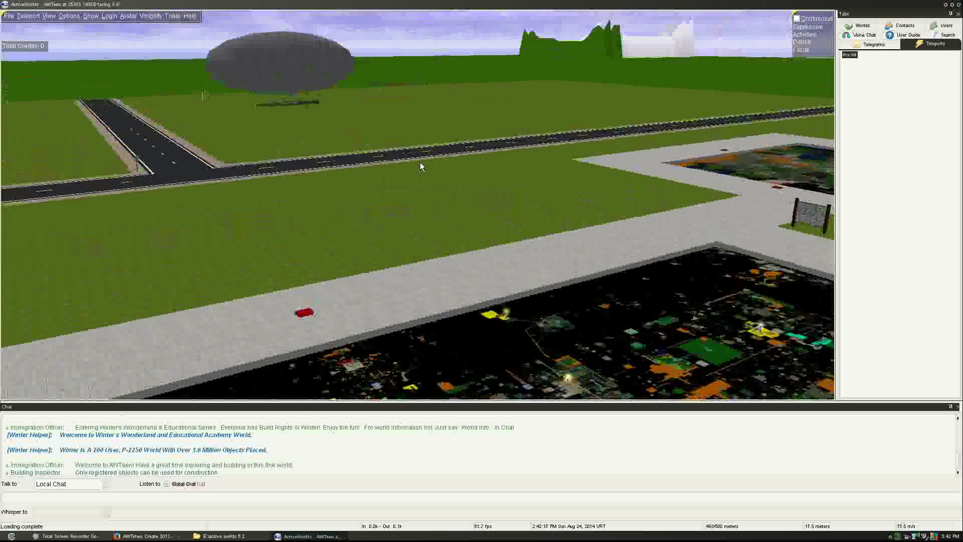
{"action": "key", "text": "minus"}
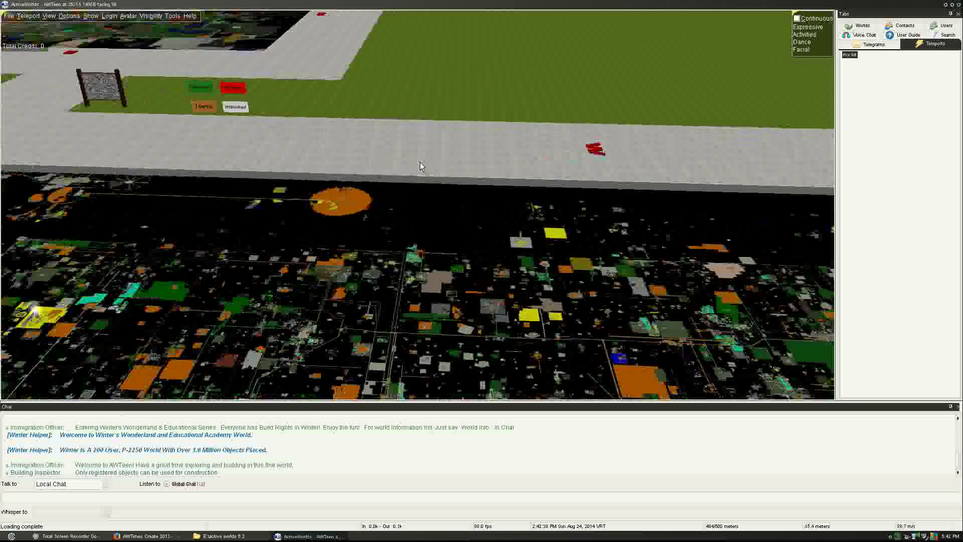
{"action": "key", "text": "minus"}
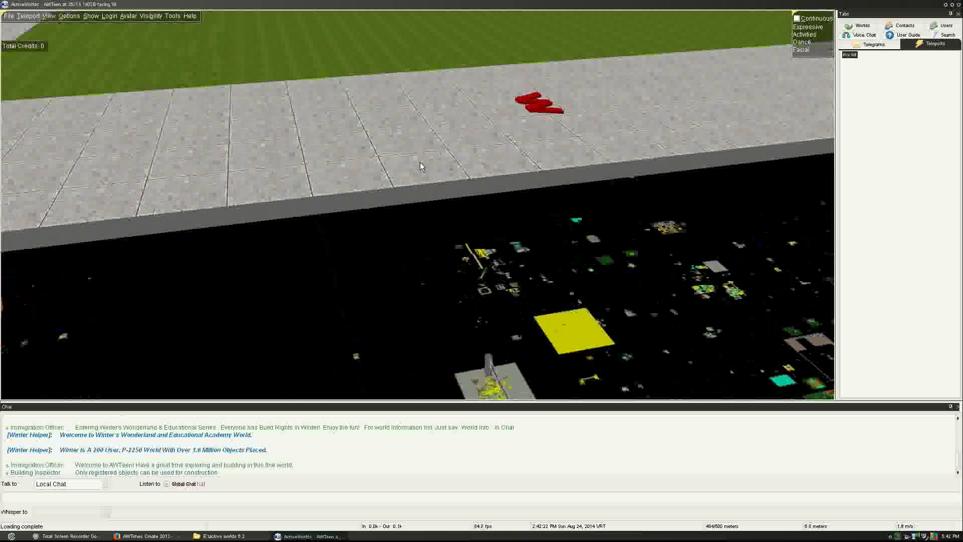
{"action": "key", "text": "plus"}
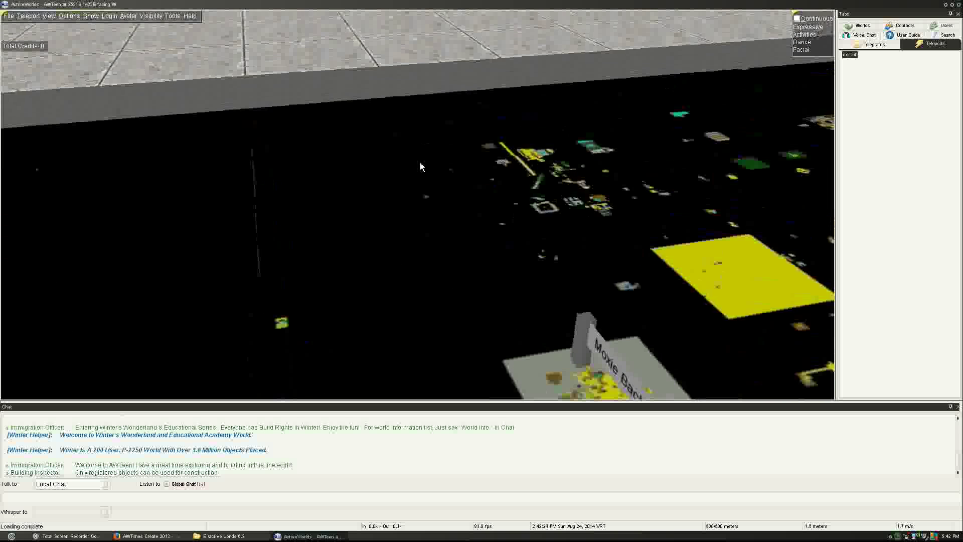
{"action": "key", "text": "plus"}
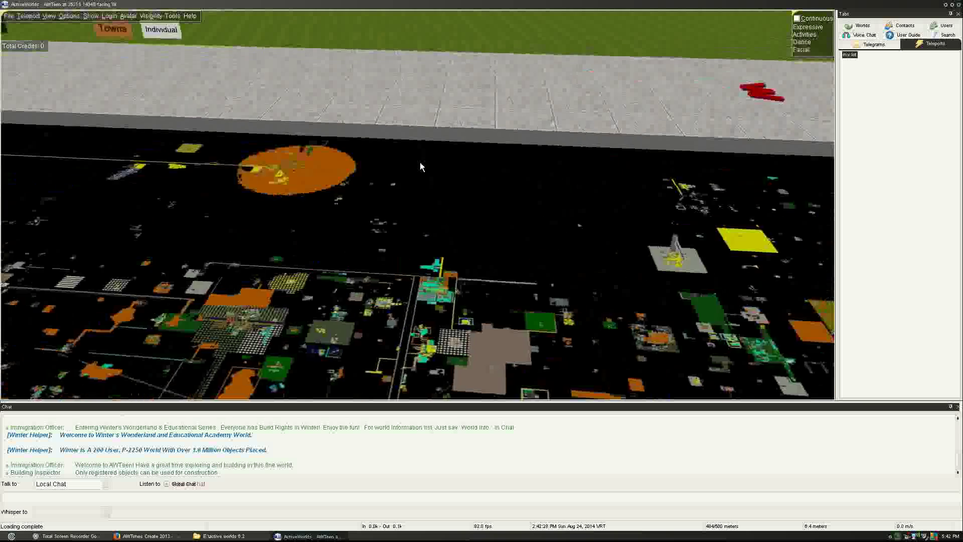
{"action": "key", "text": "Left"}
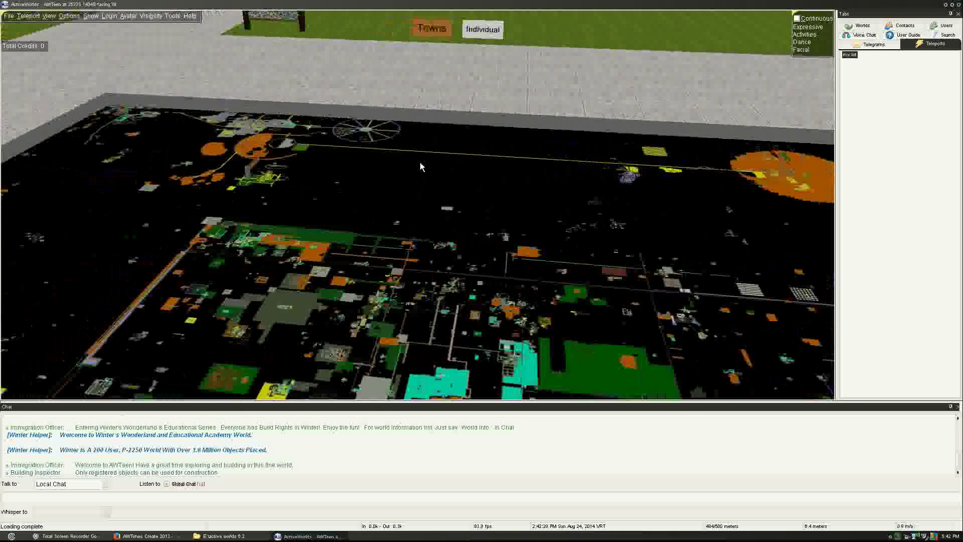
{"action": "key", "text": "Left"}
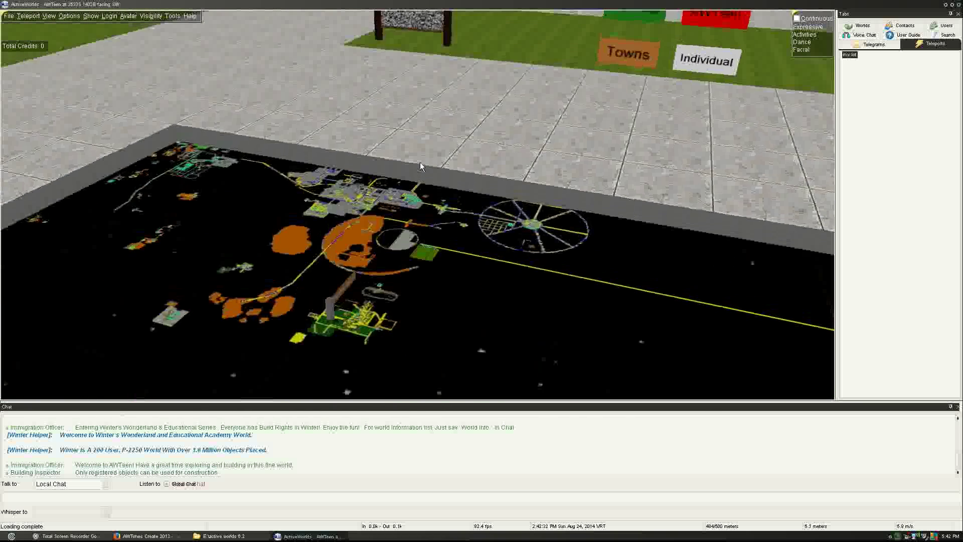
{"action": "key", "text": "Left"}
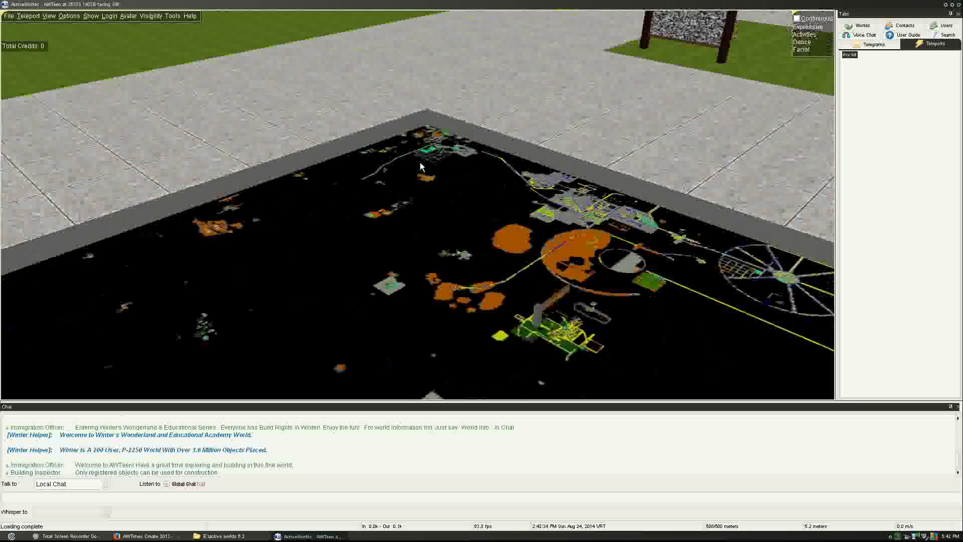
{"action": "key", "text": "Right"}
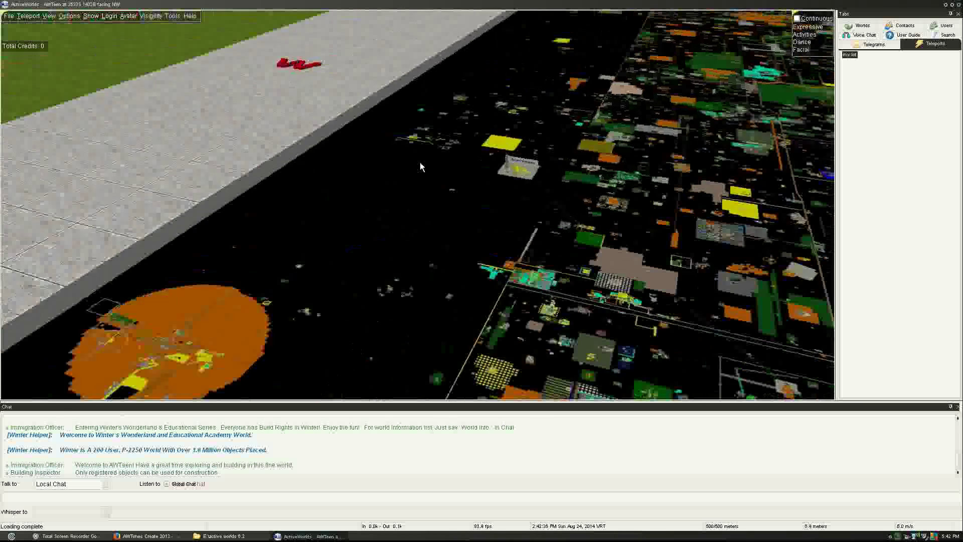
Follow the map's western edge northward from the W marker to the northwest corner, and view that edge from straight above
{"action": "key", "text": "Right"}
{"action": "key", "text": "Up"}
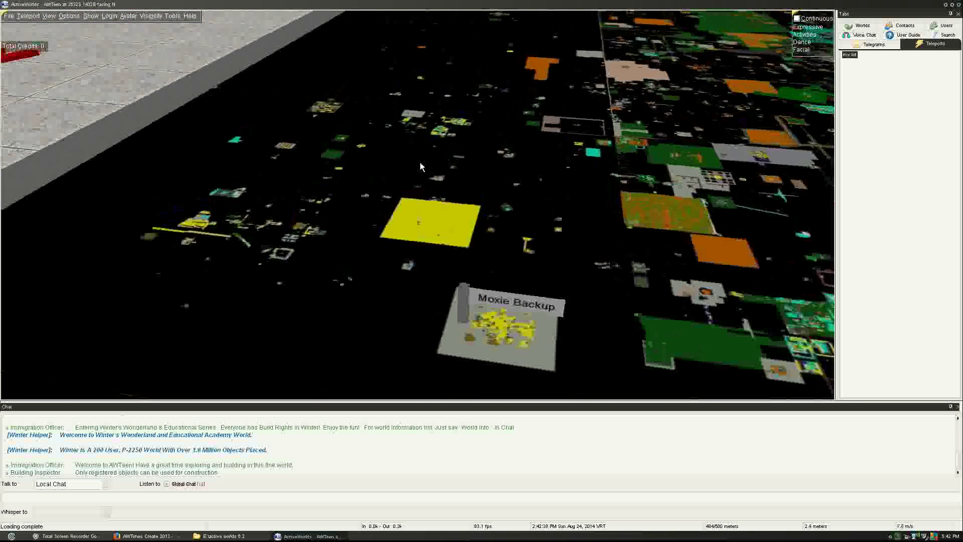
{"action": "key", "text": "Up"}
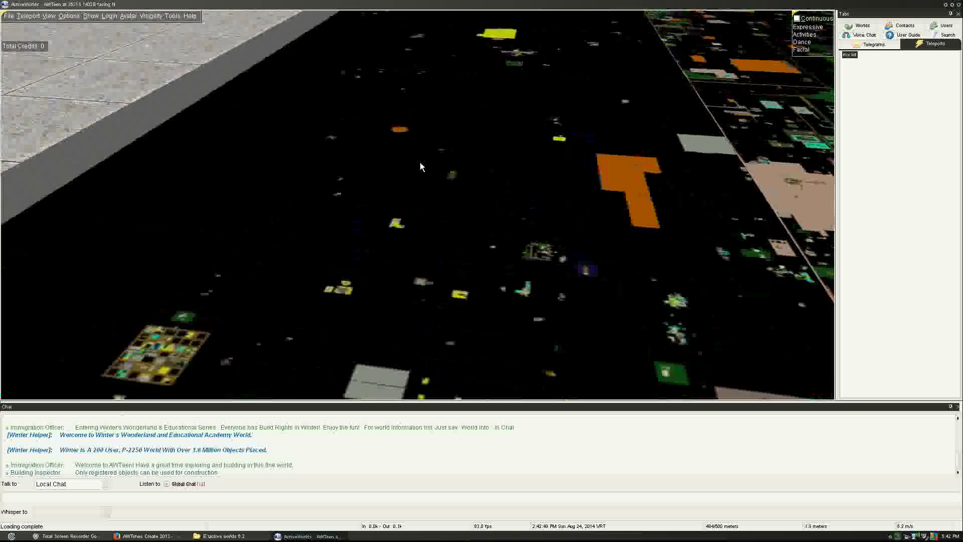
{"action": "key", "text": "Up"}
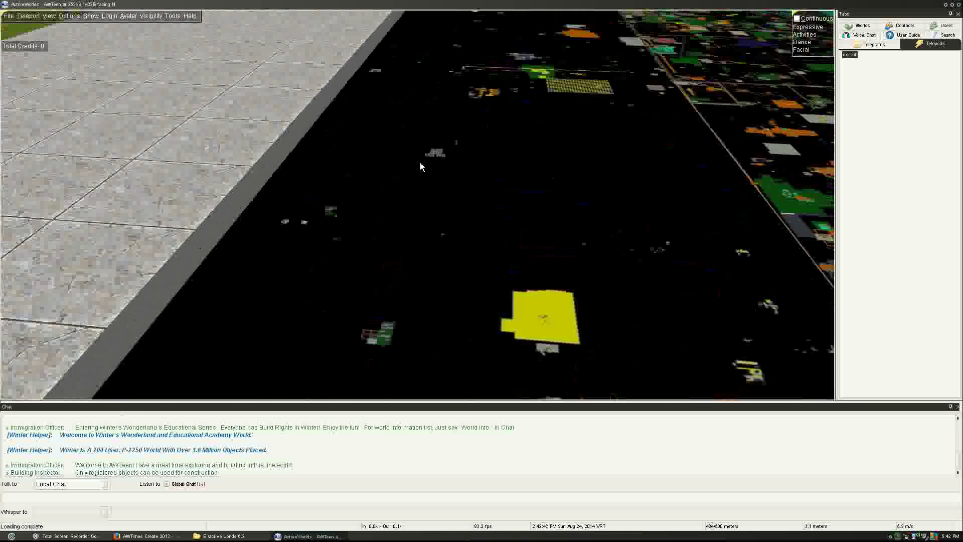
{"action": "key", "text": "Up"}
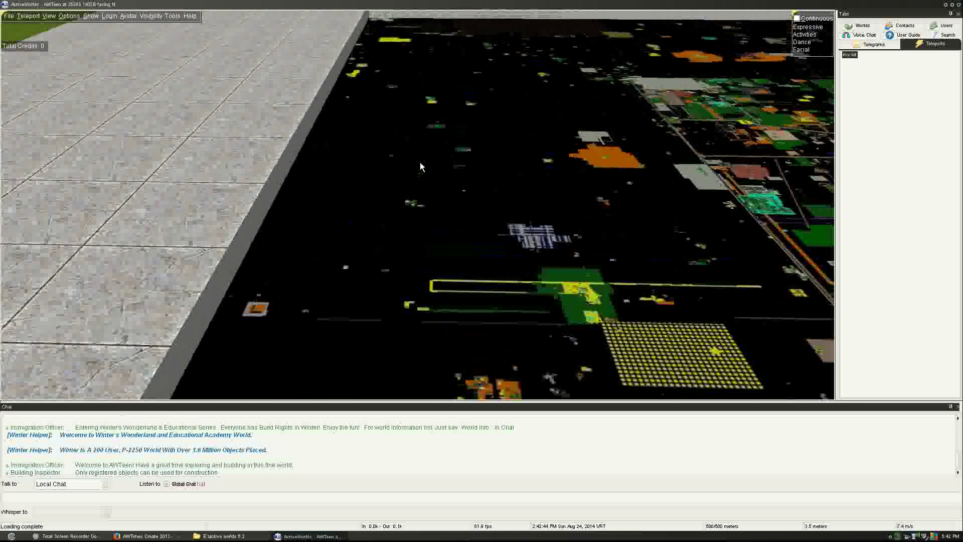
{"action": "key", "text": "Up"}
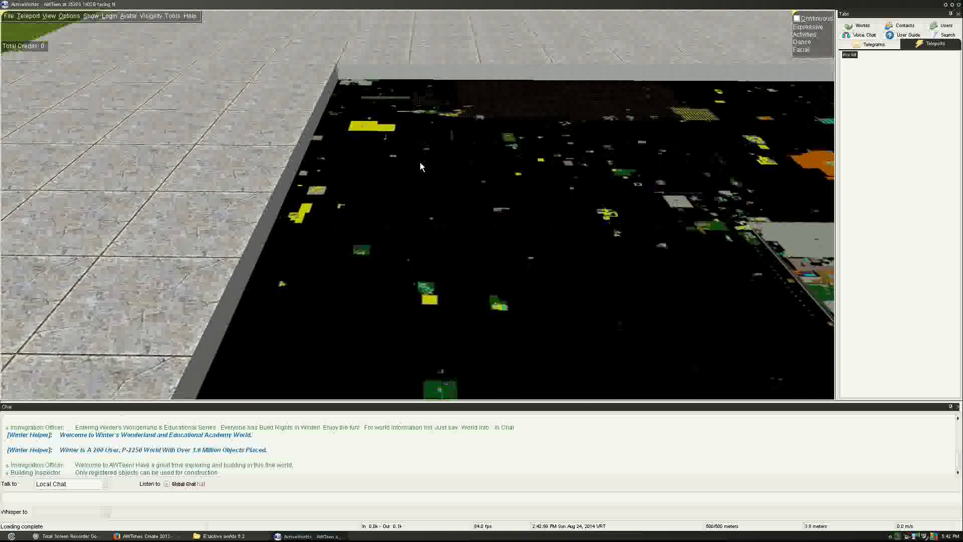
{"action": "key", "text": "Page_Down"}
{"action": "key", "text": "Page_Down"}
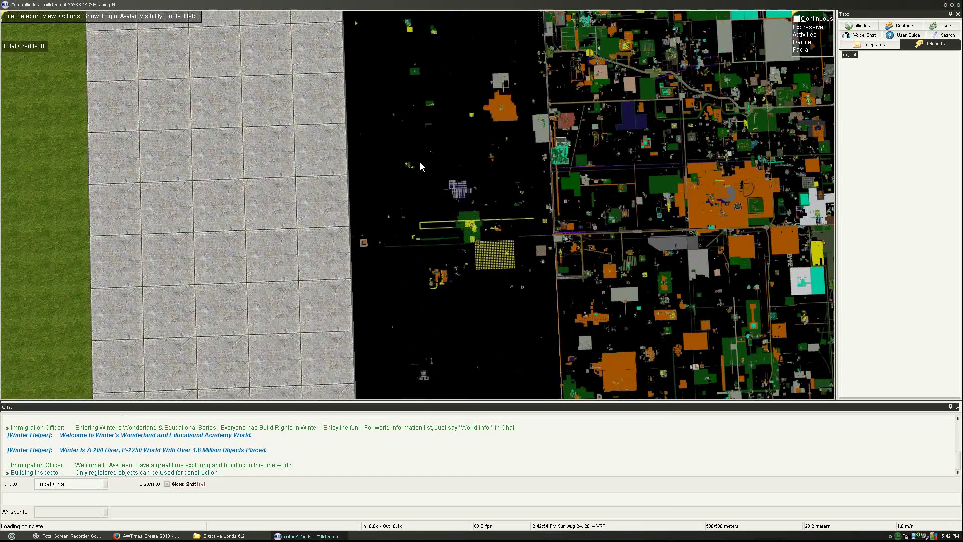
Survey the map southward past the W marker, and trace its southern edge eastward to the southeast corner
{"action": "key", "text": "Right"}
{"action": "key", "text": "Right"}
{"action": "key", "text": "Page_Up"}
{"action": "key", "text": "Up"}
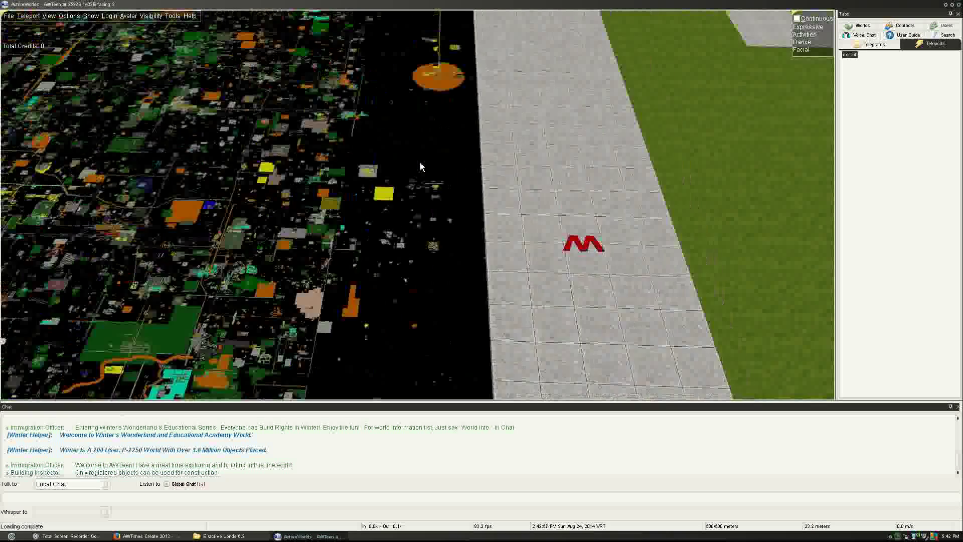
{"action": "key", "text": "Left"}
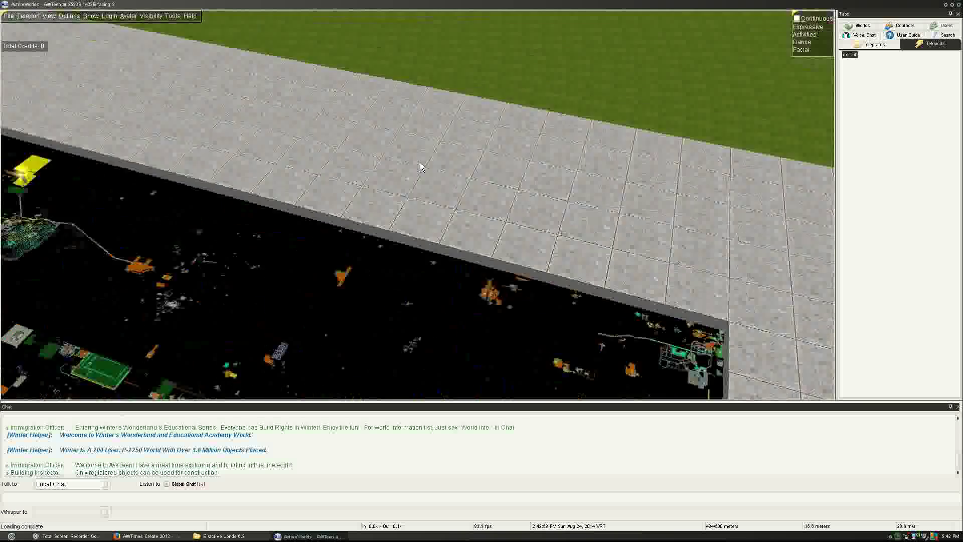
{"action": "key", "text": "Up"}
{"action": "key", "text": "Right"}
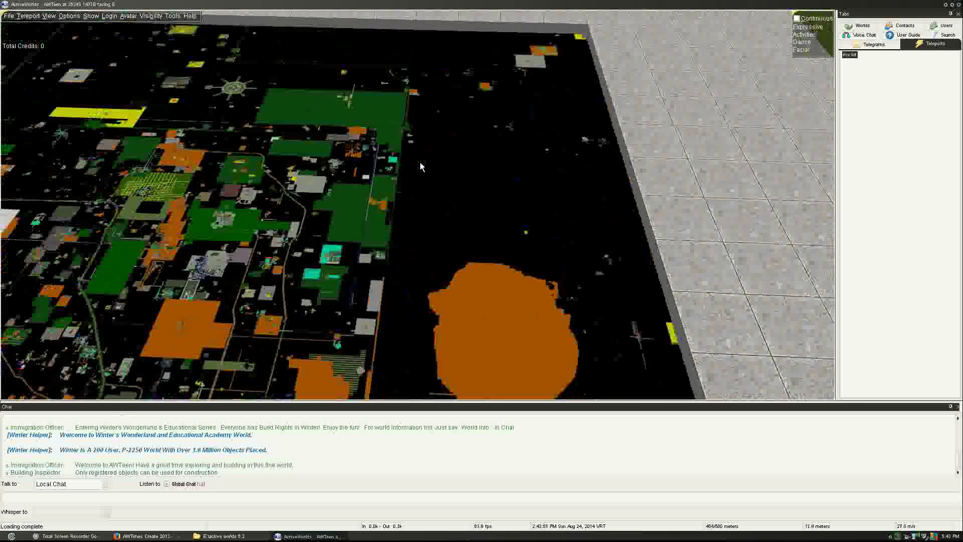
{"action": "key", "text": "Left"}
{"action": "key", "text": "Right"}
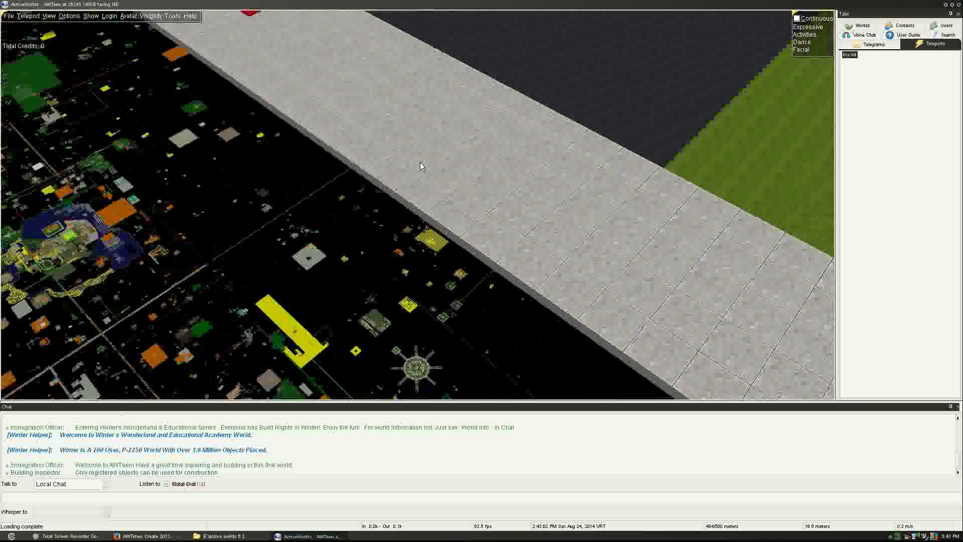
{"action": "key", "text": "Left"}
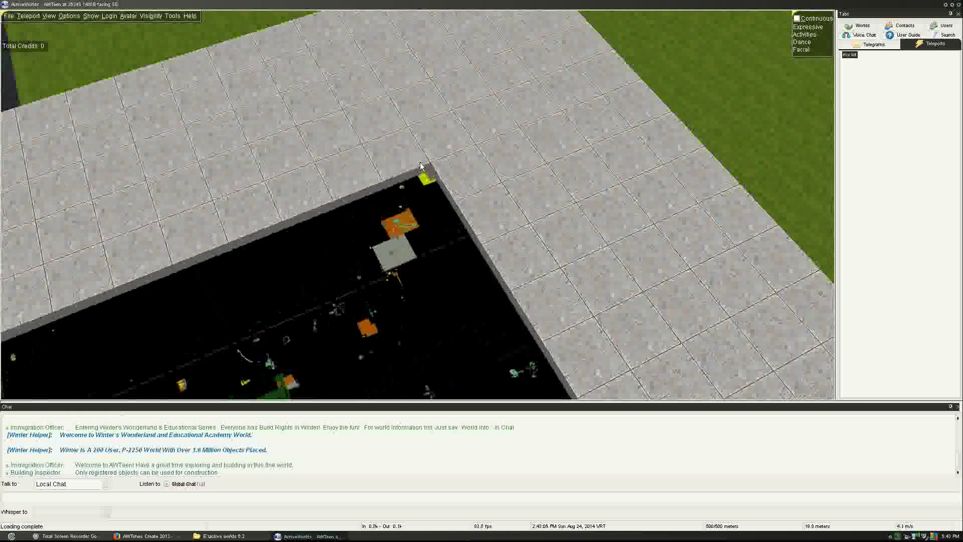
{"action": "key", "text": "Up"}
{"action": "key", "text": "Page_Up"}
{"action": "key", "text": "Left"}
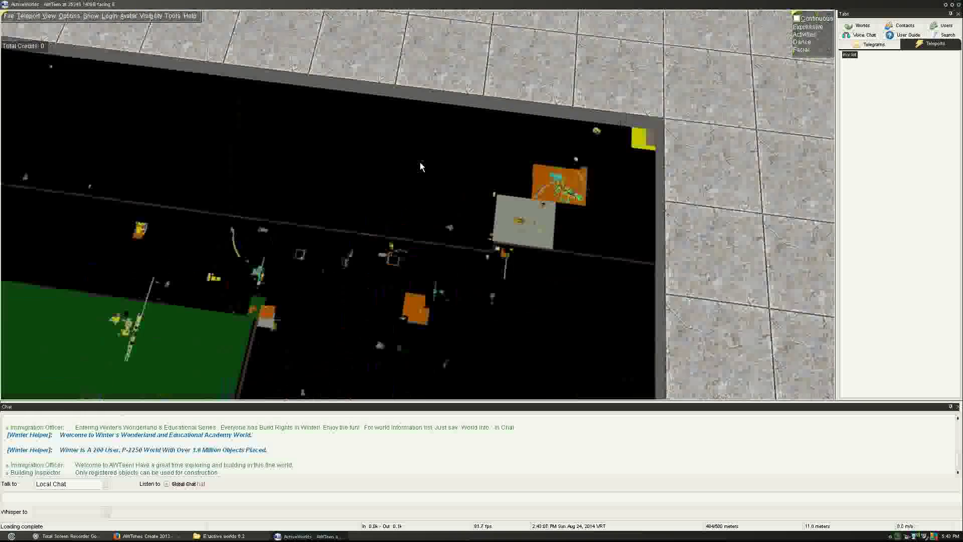
Follow the map's eastern edge northward past the red E marker, and inspect the builds up to the northeast corner
{"action": "key", "text": "Page_Up"}
{"action": "key", "text": "Up"}
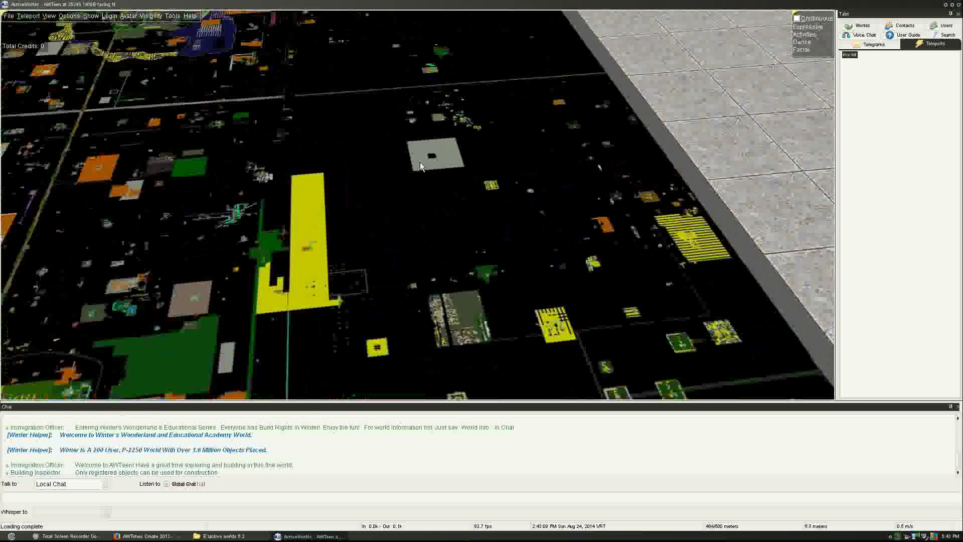
{"action": "key", "text": "Page_Down"}
{"action": "key", "text": "Page_Up"}
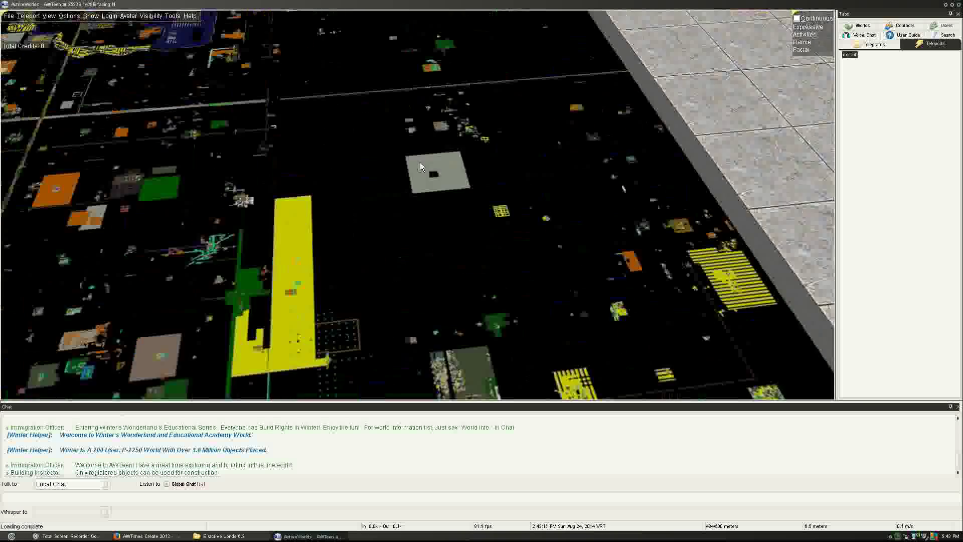
{"action": "key", "text": "Page_Down"}
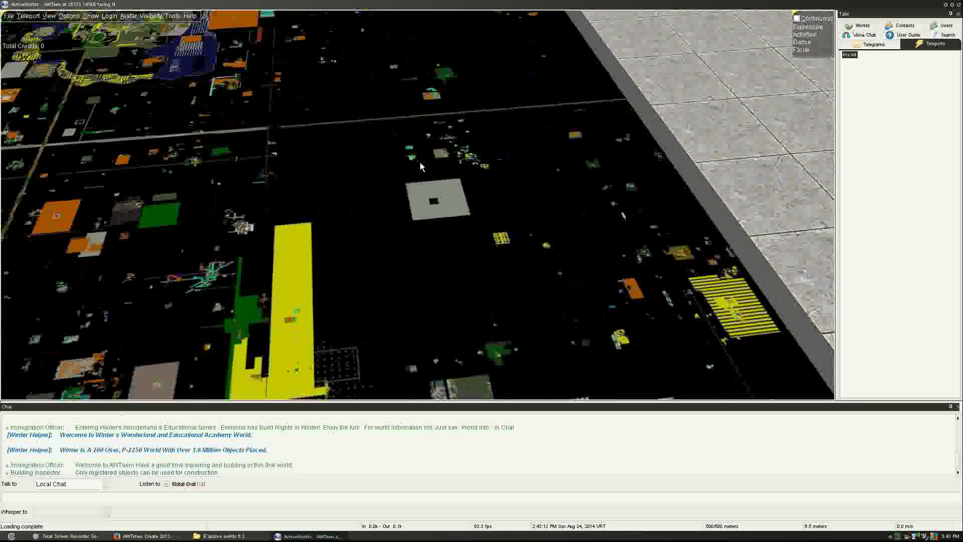
{"action": "key", "text": "Up"}
{"action": "key", "text": "plus"}
{"action": "key", "text": "Page_Down"}
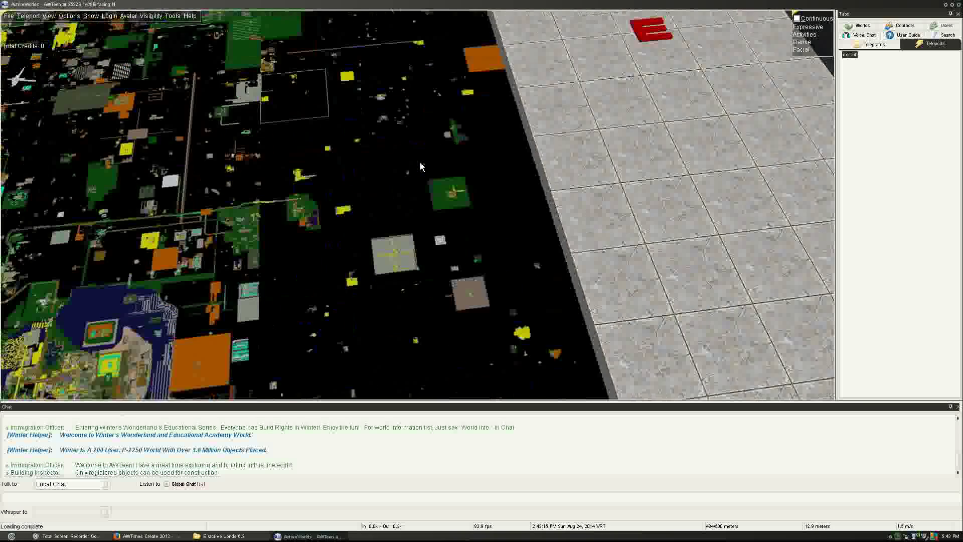
{"action": "key", "text": "Up"}
{"action": "key", "text": "plus"}
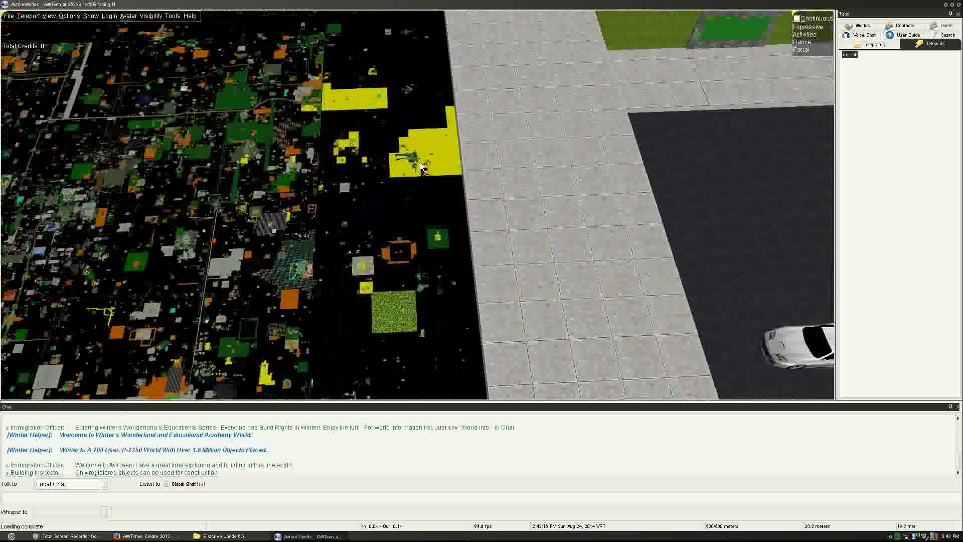
{"action": "key", "text": "Up"}
{"action": "key", "text": "plus"}
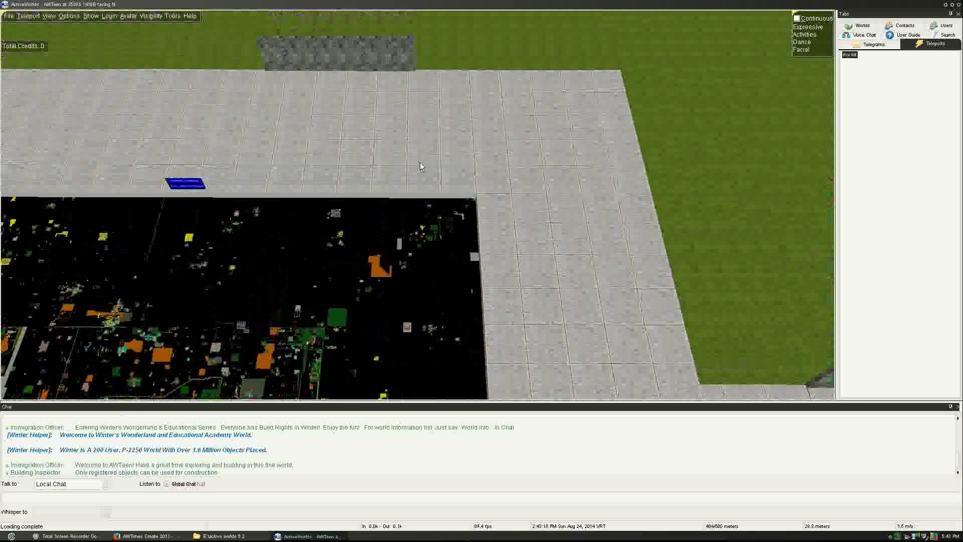
Trace the northern edge westward from the northeast corner past the blue sign, and examine the sparse strip near the northwest corner
{"action": "key", "text": "Up"}
{"action": "key", "text": "minus"}
{"action": "key", "text": "Left"}
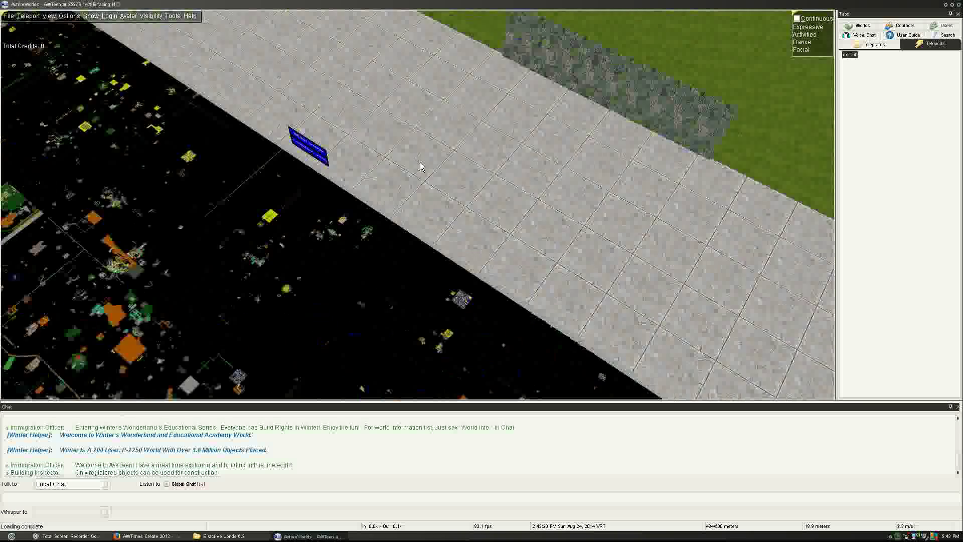
{"action": "key", "text": "Left"}
{"action": "key", "text": "plus"}
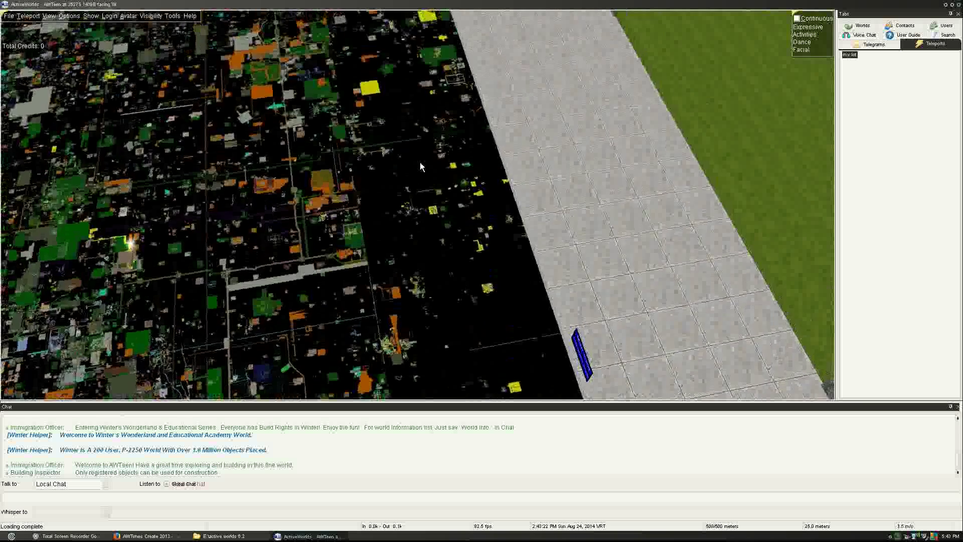
{"action": "key", "text": "Up"}
{"action": "key", "text": "minus"}
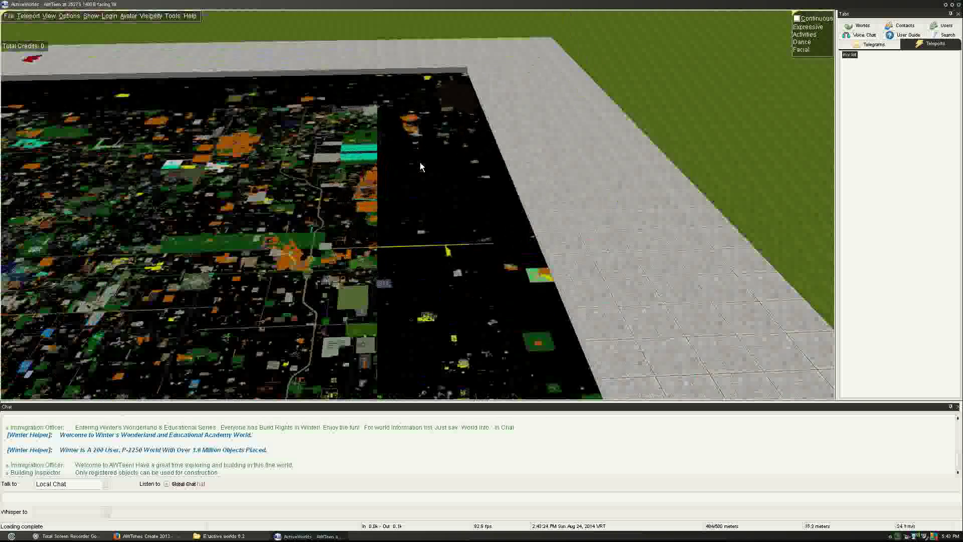
{"action": "key", "text": "Up"}
{"action": "key", "text": "minus"}
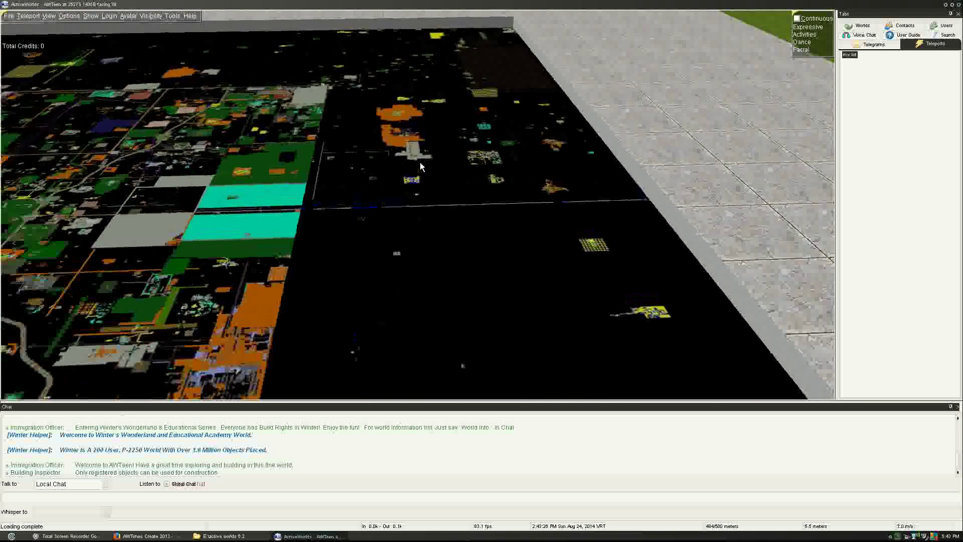
Examine the empty stretch between the northwest corner and the N marker from close up, straight above and higher up
{"action": "key", "text": "Right"}
{"action": "key", "text": "minus"}
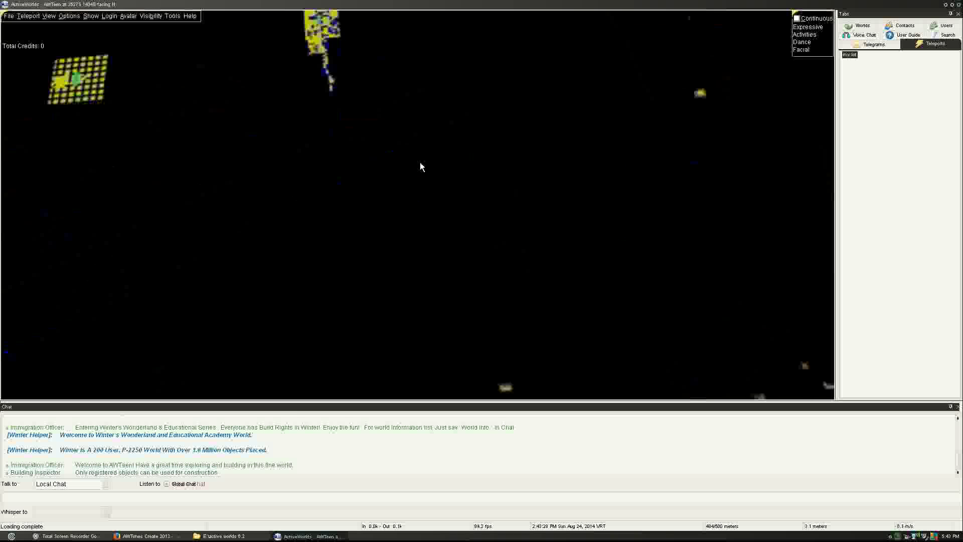
{"action": "key", "text": "plus"}
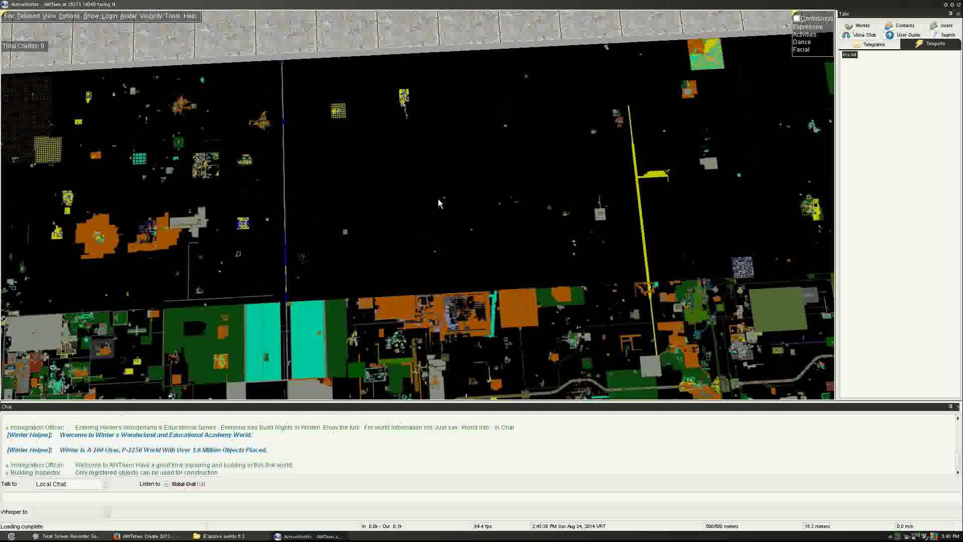
{"action": "key", "text": "plus"}
{"action": "key", "text": "Right"}
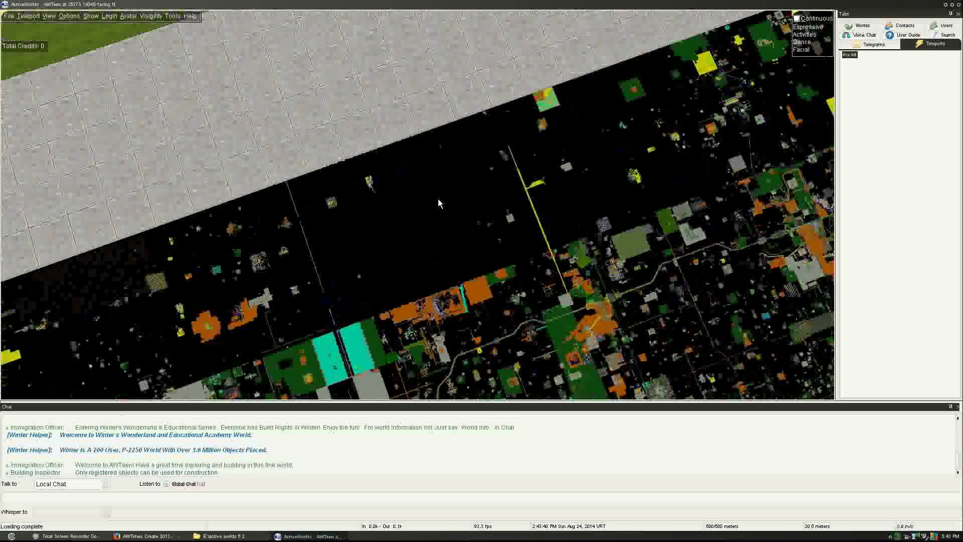
{"action": "key", "text": "Right"}
{"action": "key", "text": "plus"}
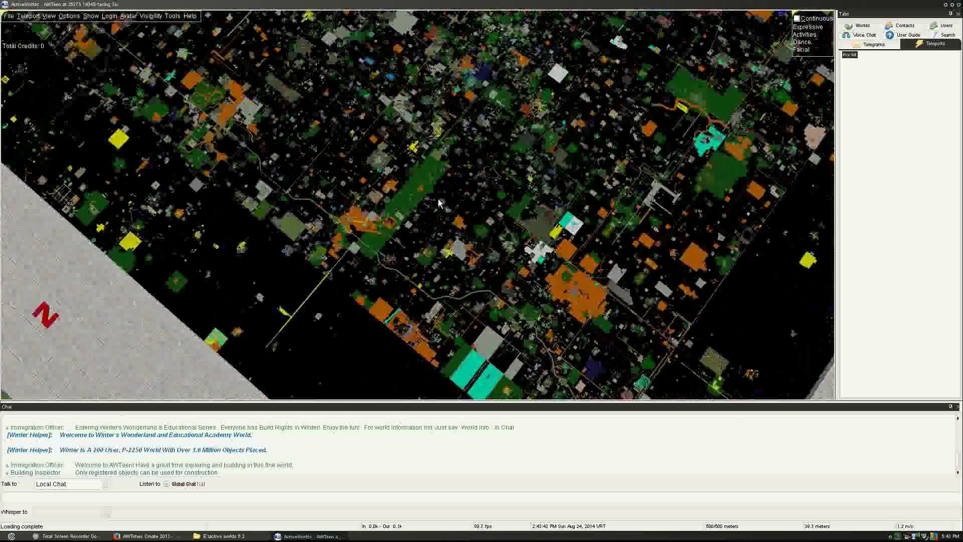
Turn from the N marker toward the map's centre and rise high above to survey the whole AWTeen map between its E and W markers
{"action": "key", "text": "Right"}
{"action": "key", "text": "plus"}
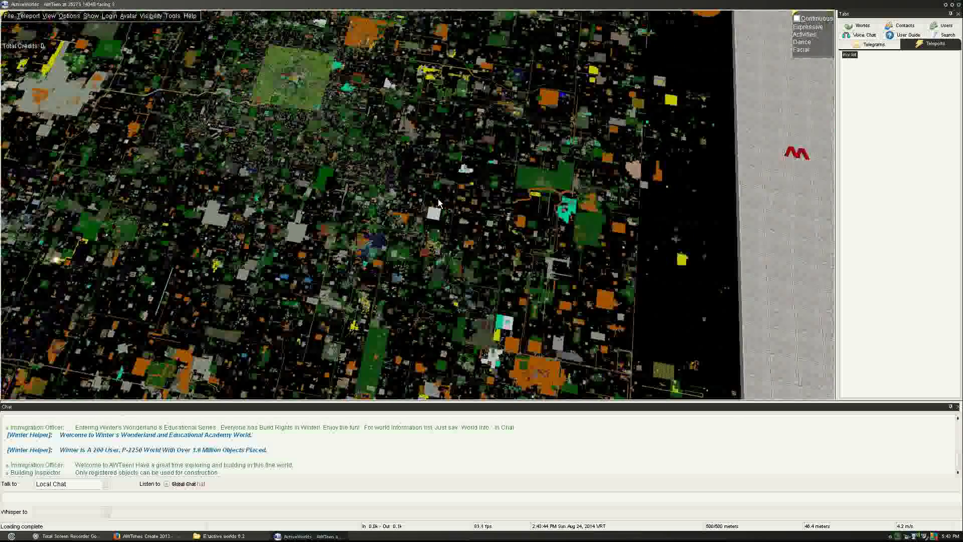
{"action": "key", "text": "Right"}
{"action": "key", "text": "plus"}
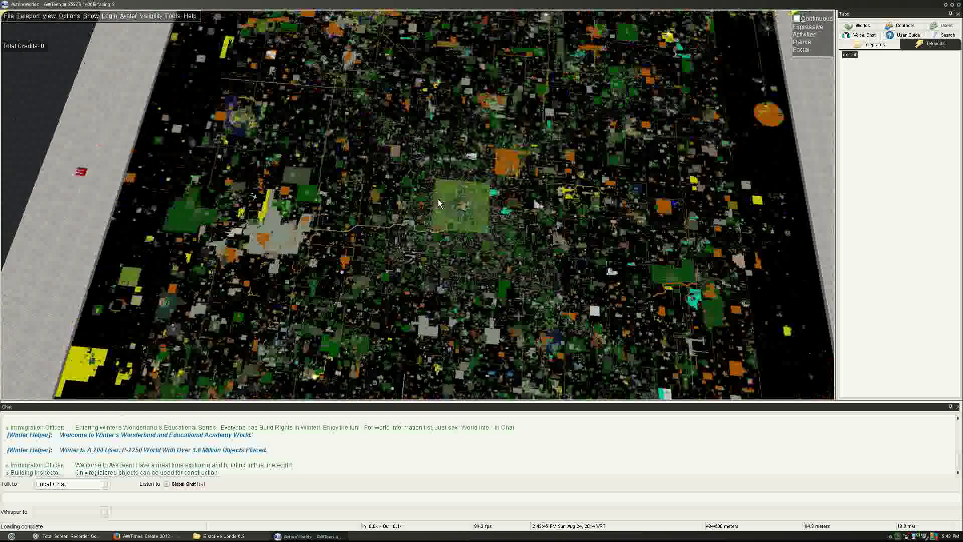
{"action": "key", "text": "plus"}
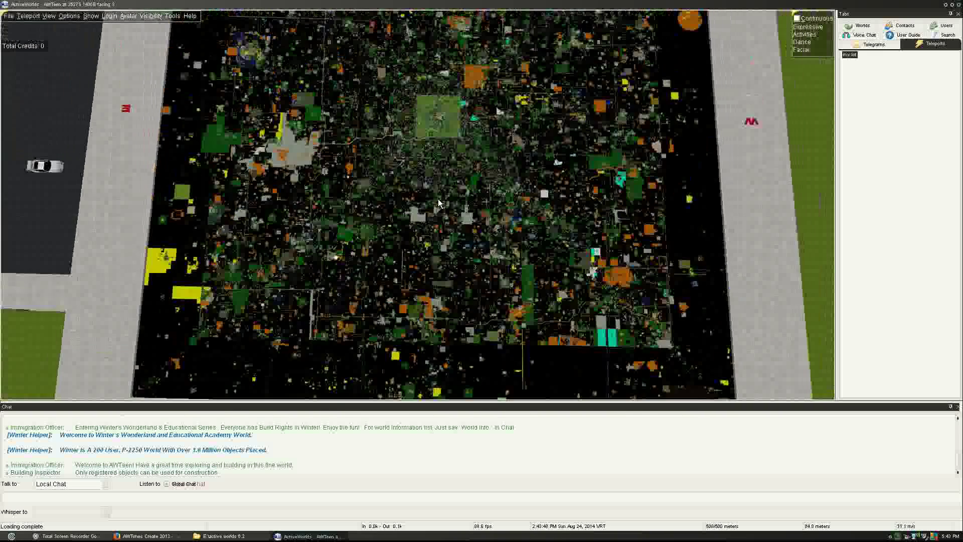
{"action": "key", "text": "plus"}
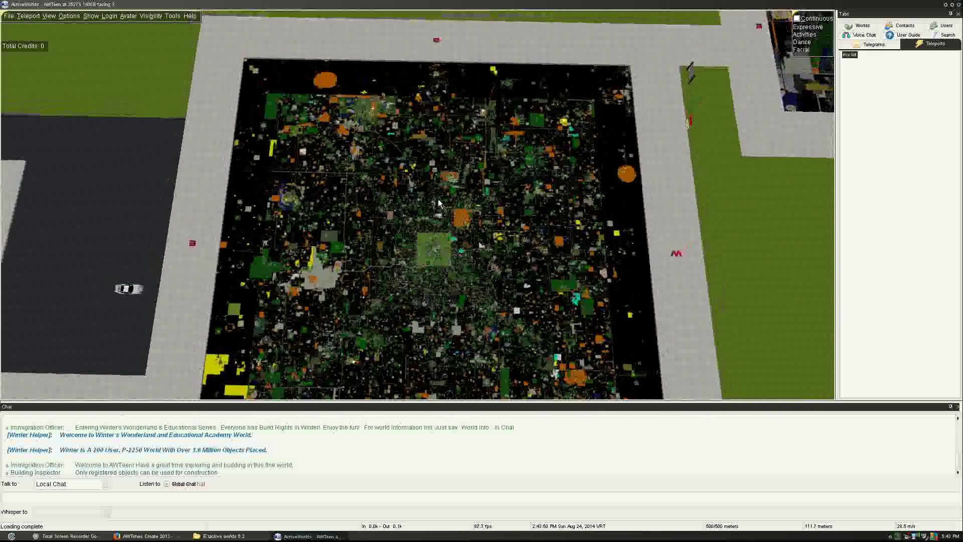
{"action": "key", "text": "Page_Down"}
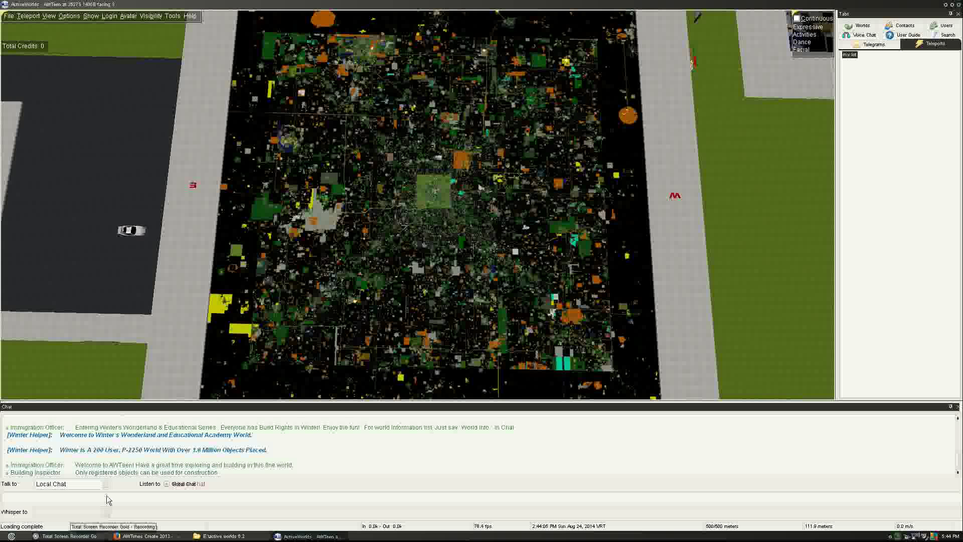
Switch to the Total Screen Recorder window to bring up its recording controls
{"action": "left_click", "coordinate": [78, 537]}
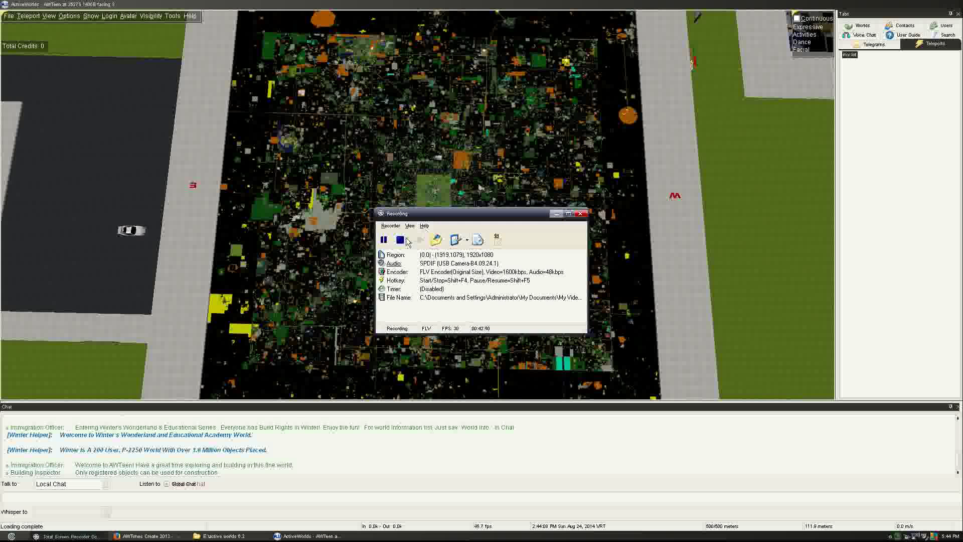